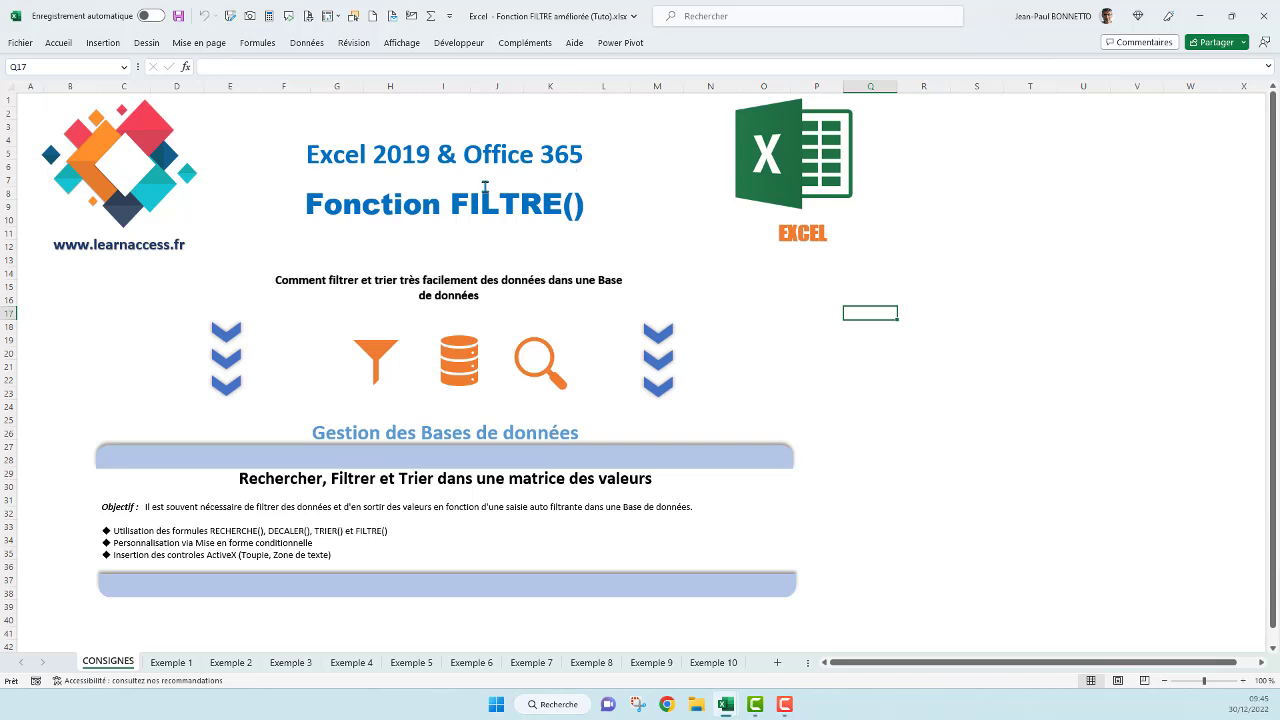
click(451, 205)
drag(451, 205, 586, 206)
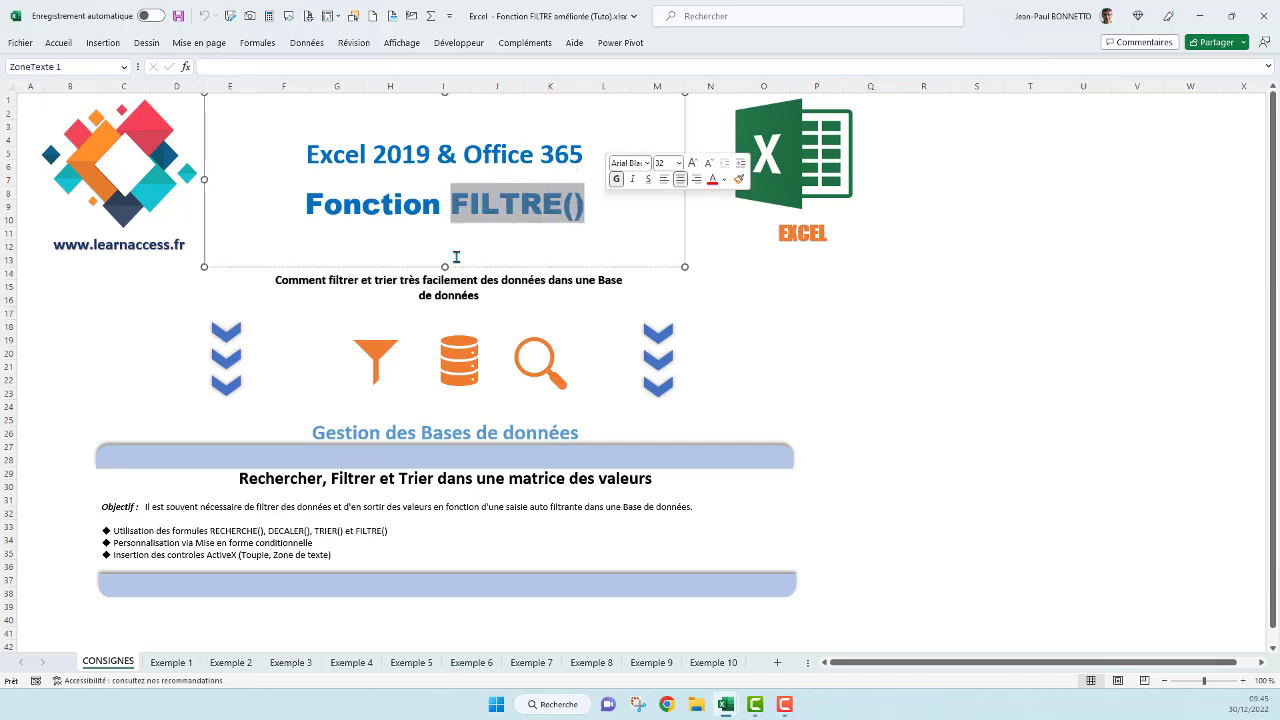
click(867, 290)
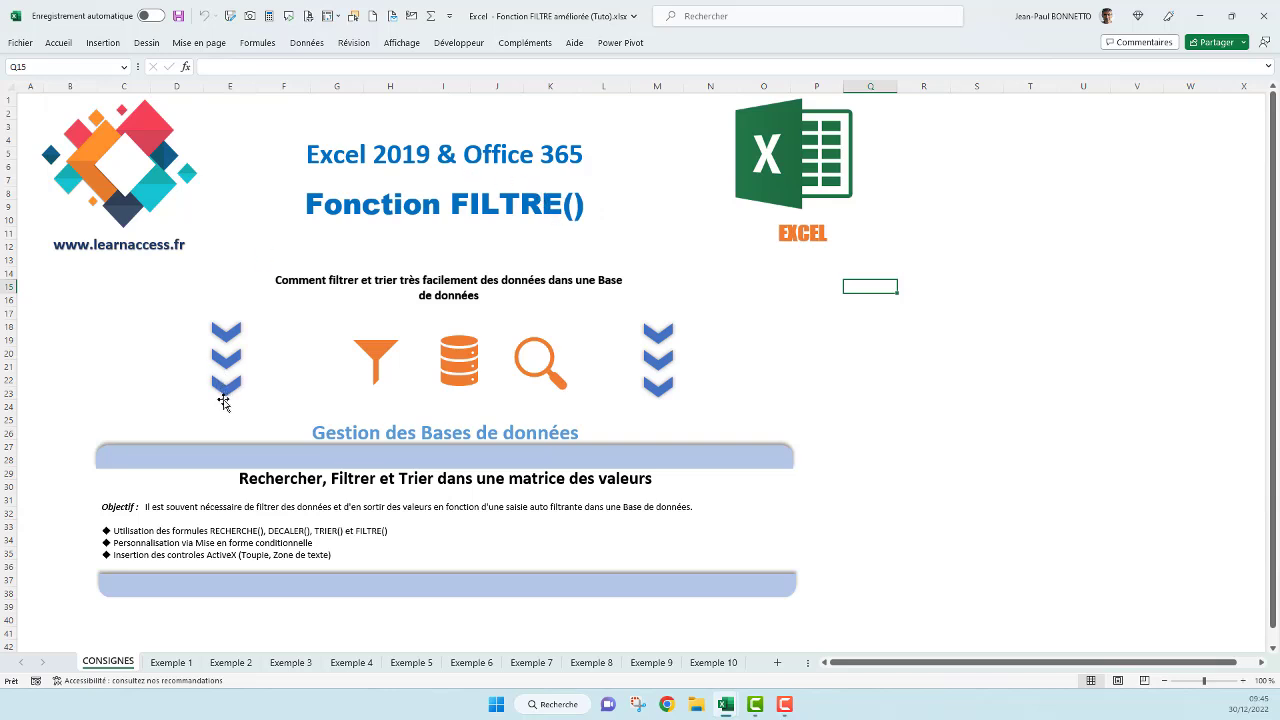
Open the Exemple 1 worksheet
click(183, 667)
click(749, 418)
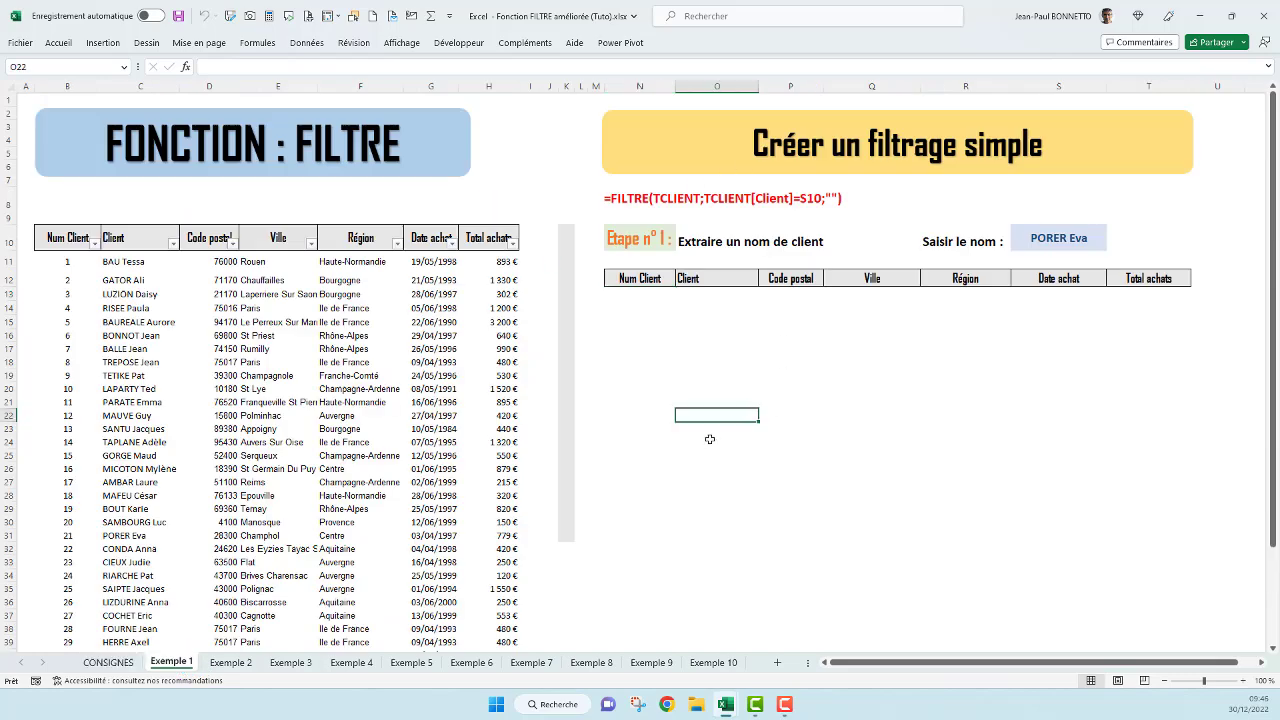
Examine the source client table's columns, from Num Client and Client through to Total achats
drag(63, 262, 65, 362)
drag(136, 258, 150, 362)
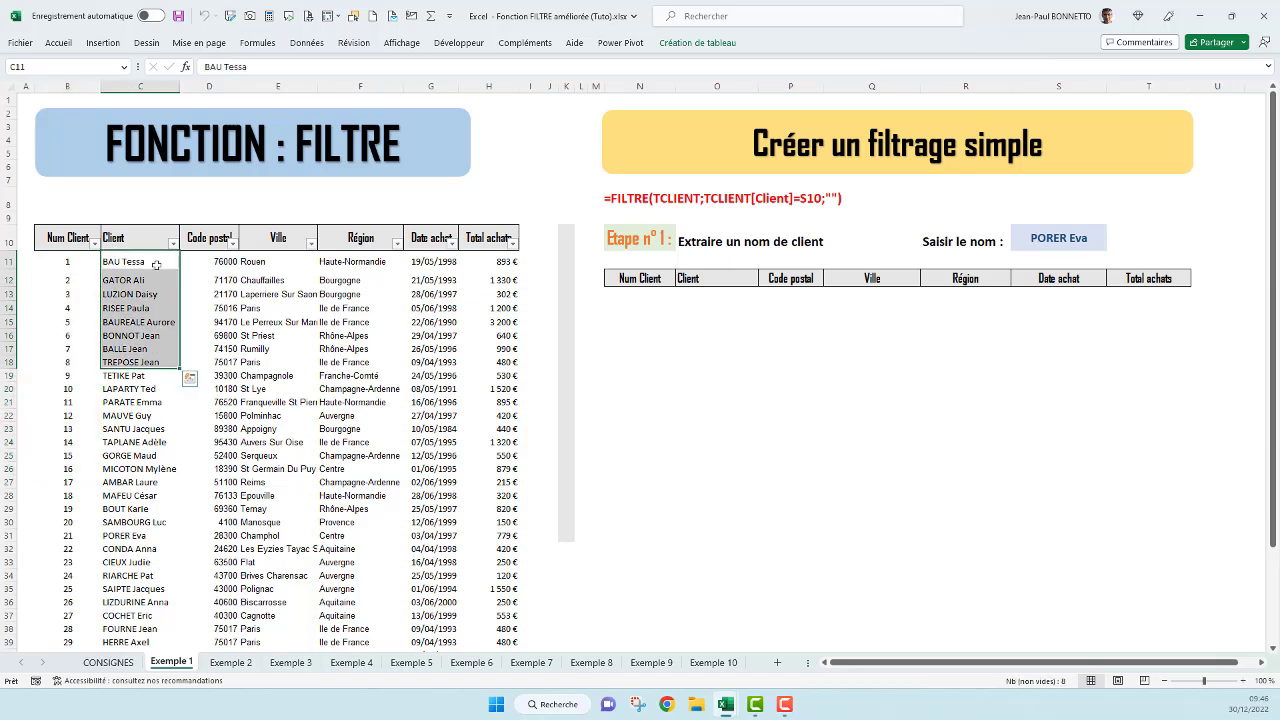
click(66, 278)
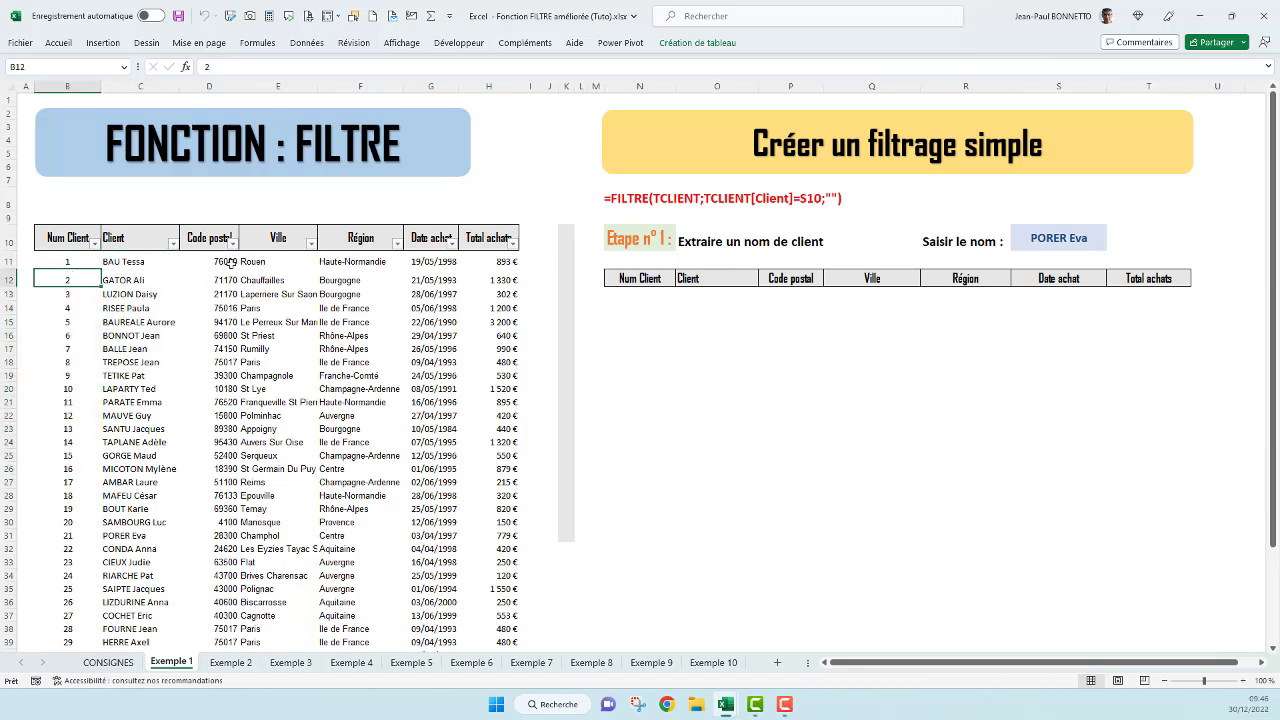
click(231, 262)
click(275, 262)
click(358, 262)
click(428, 262)
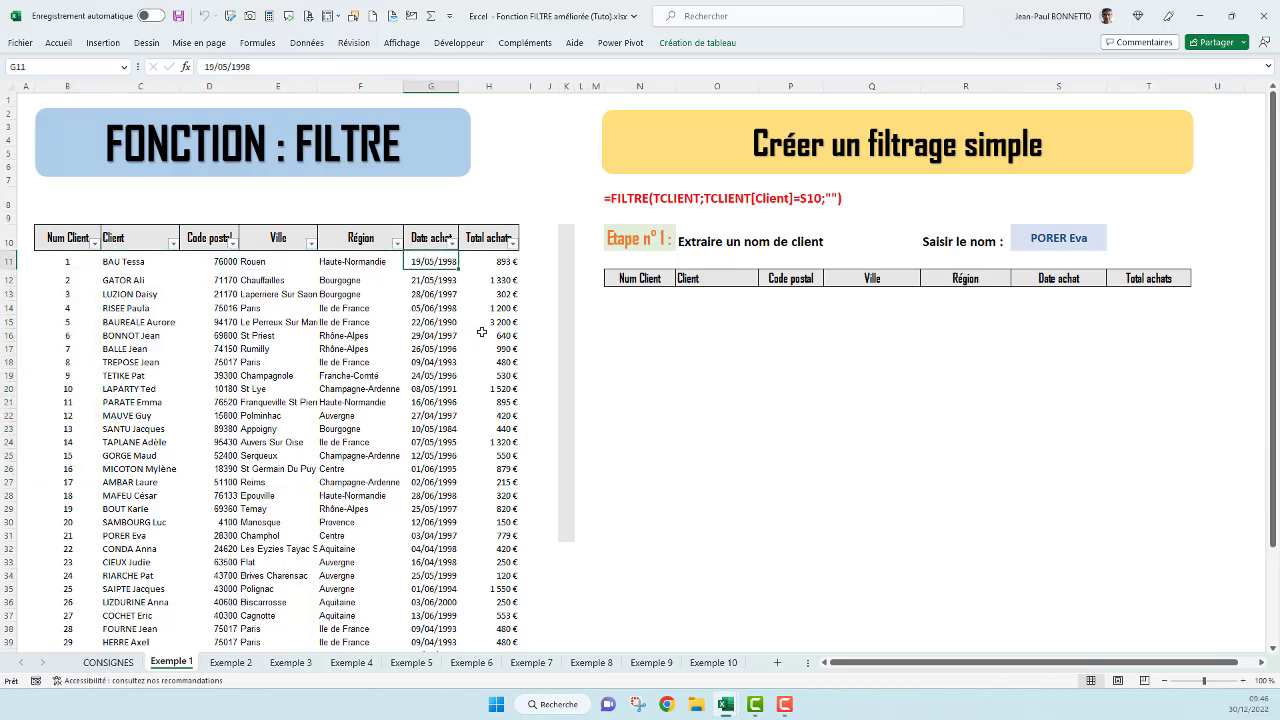
click(499, 280)
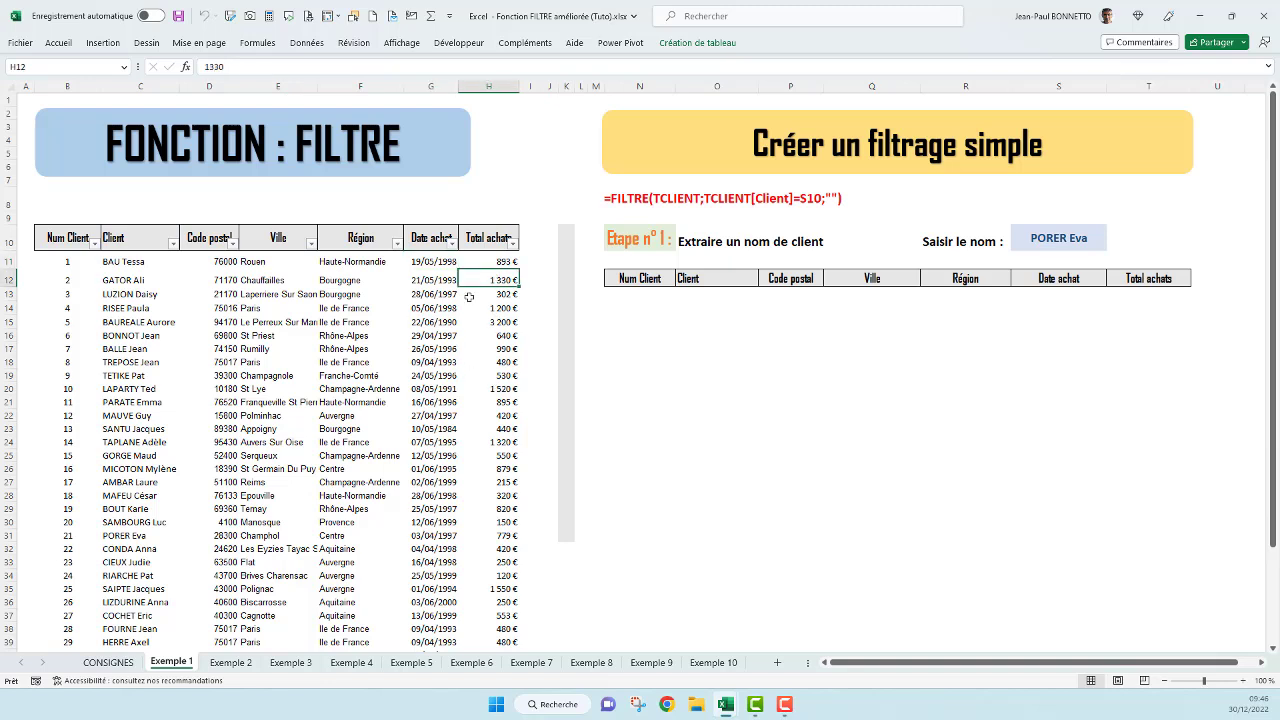
Try several client names from the list of the Saisir le nom cell S10, leaving a different client selected
click(1058, 240)
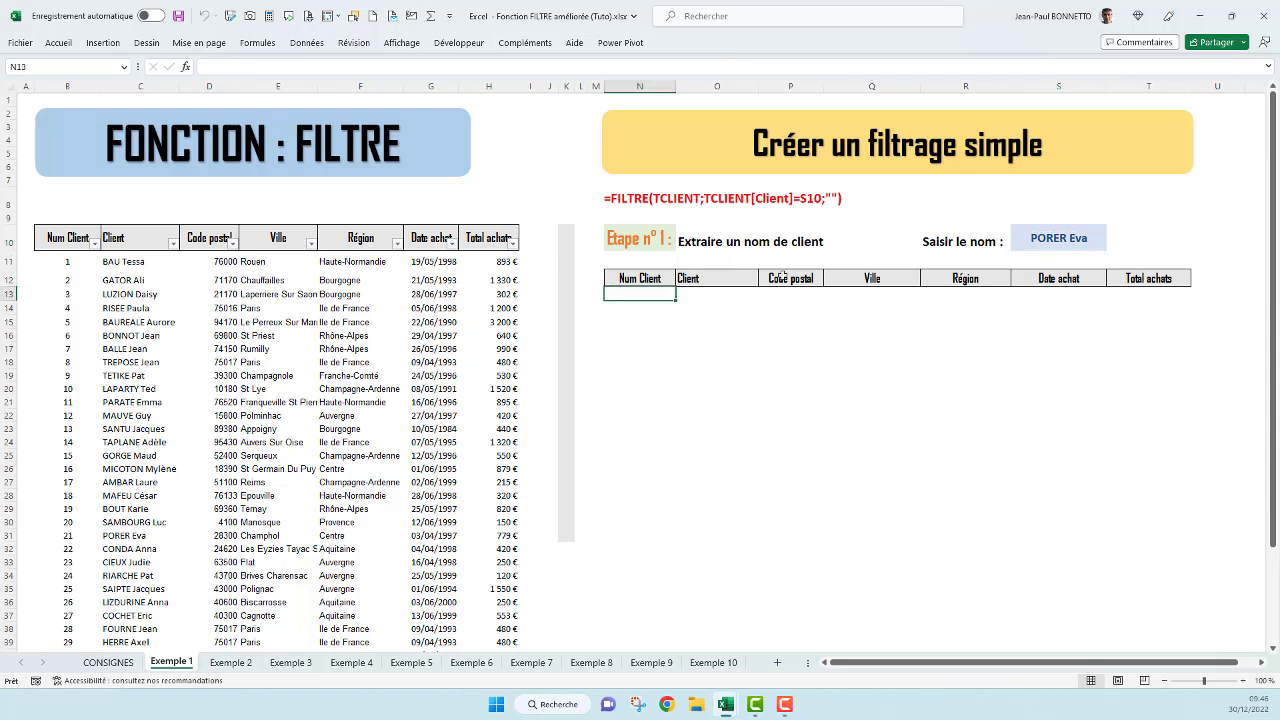
click(1112, 243)
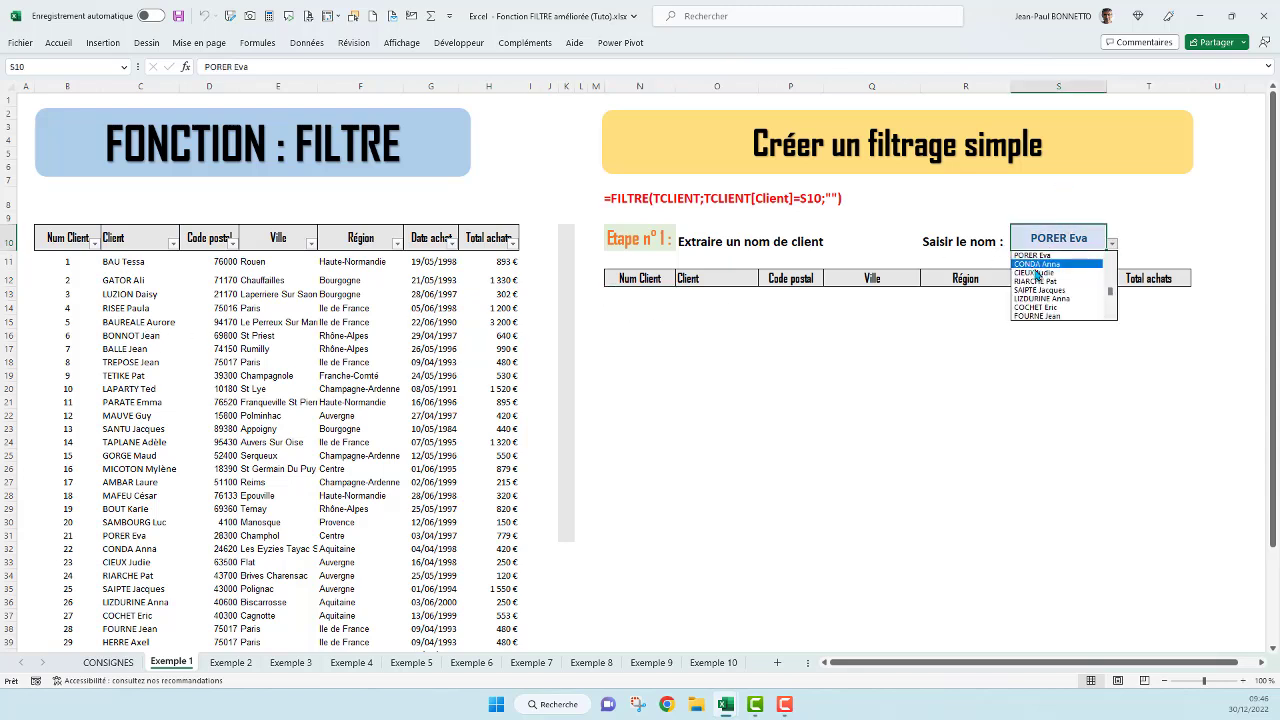
click(1036, 283)
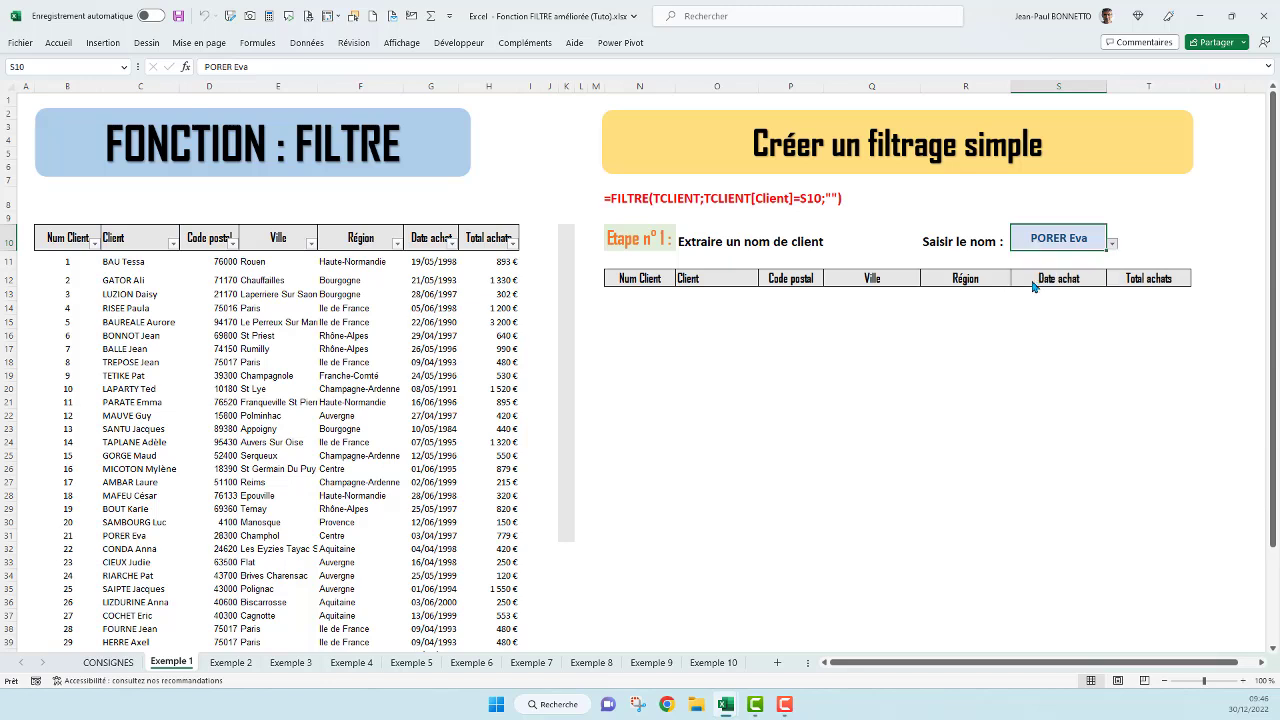
click(1113, 245)
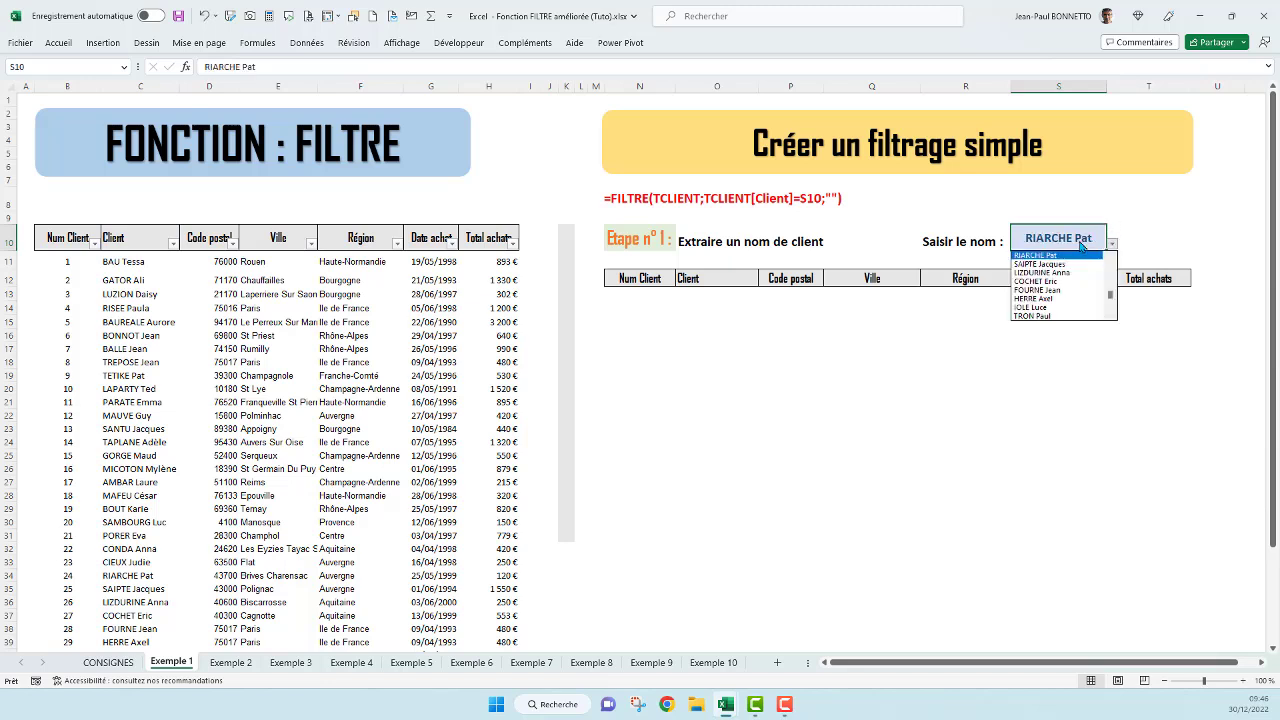
click(1046, 277)
click(1114, 246)
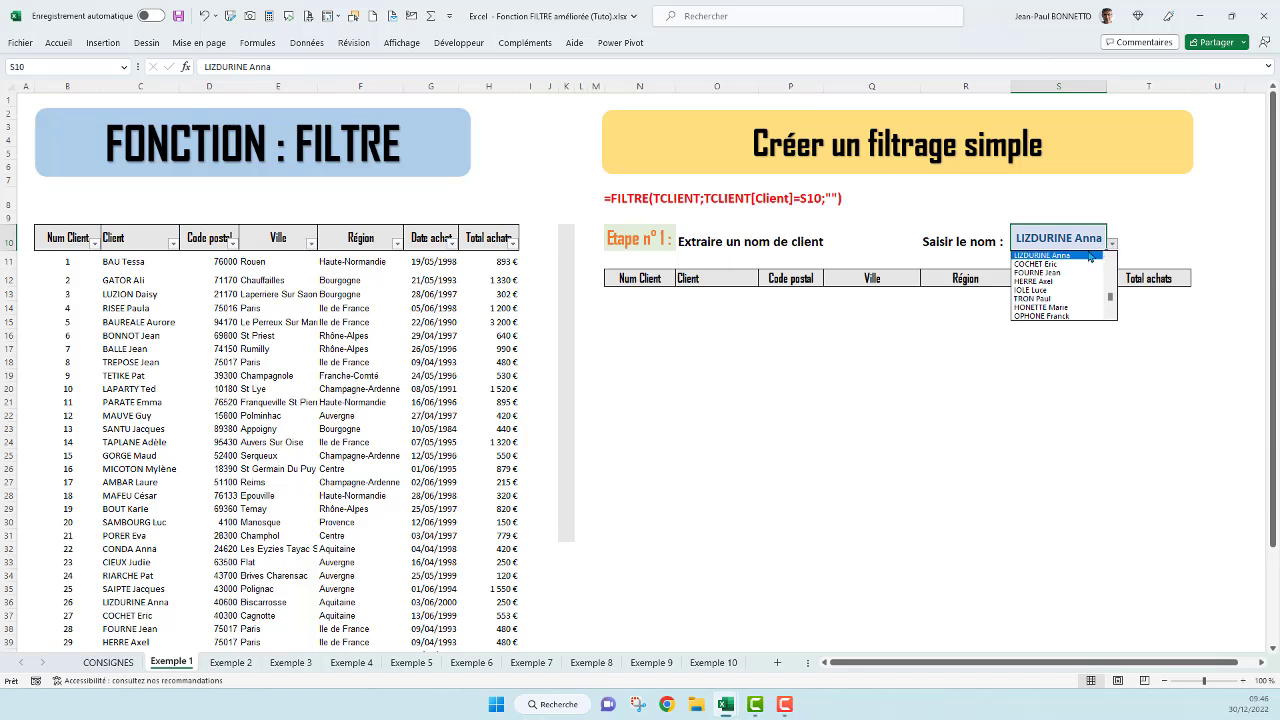
click(1044, 266)
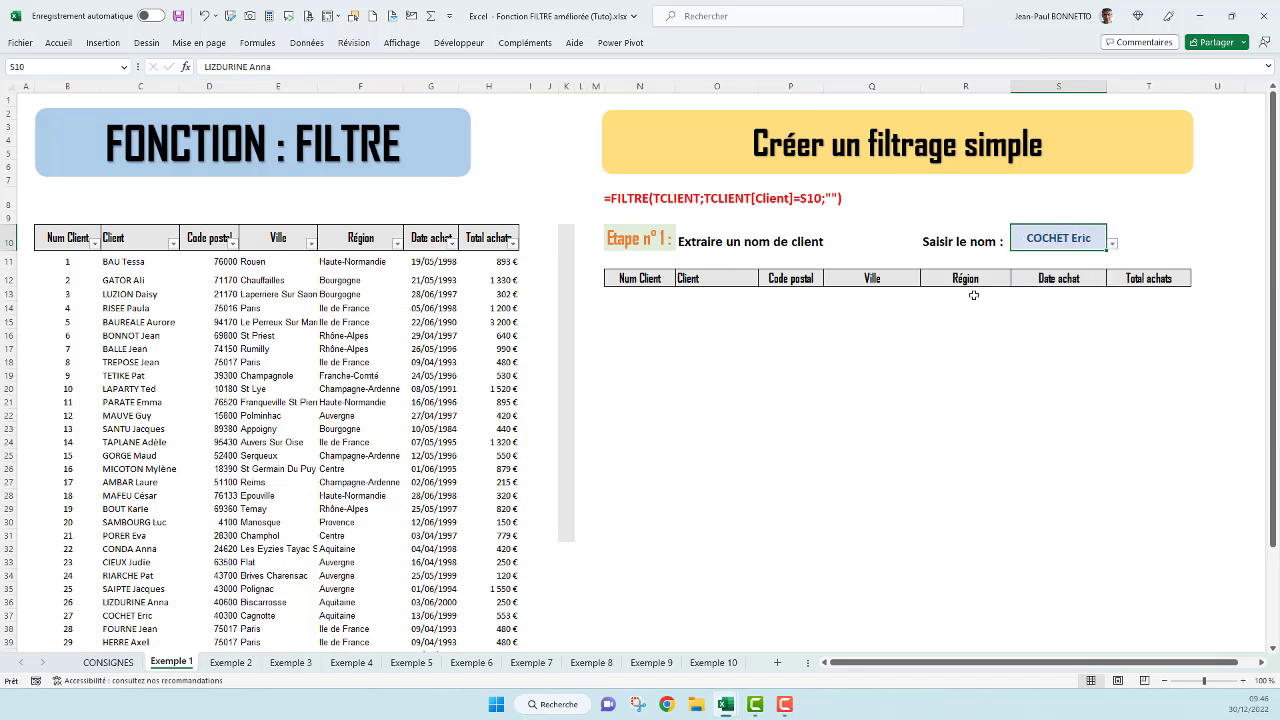
Enter =FILTRE(TCLIENT;TCLIENT[Client]=S10) in cell N13 to extract the record of the client named in S10
click(634, 293)
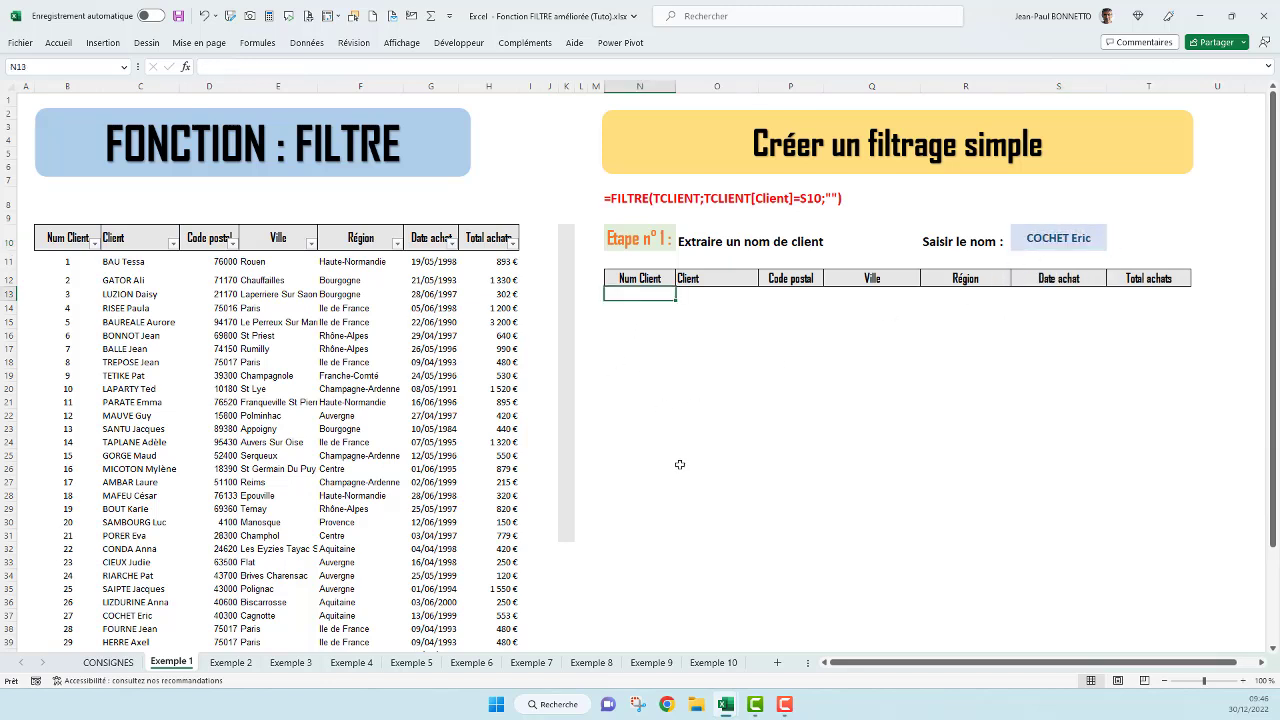
text(=)
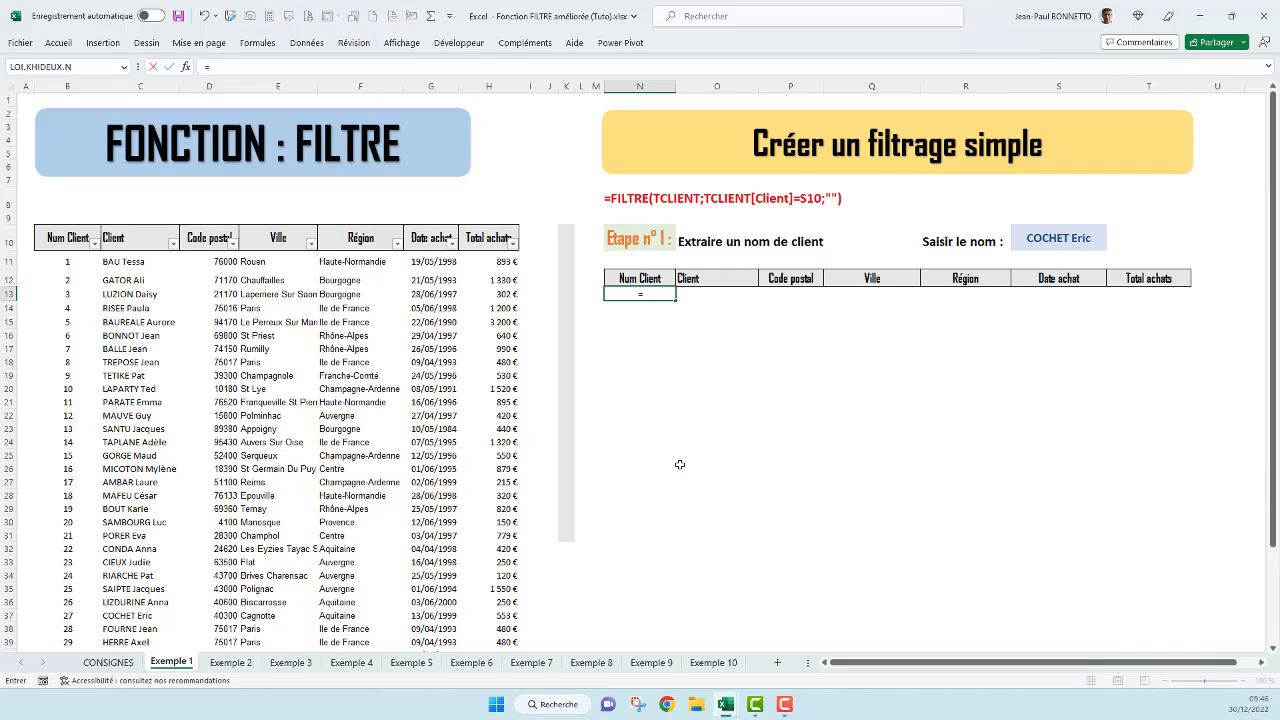
text(FI)
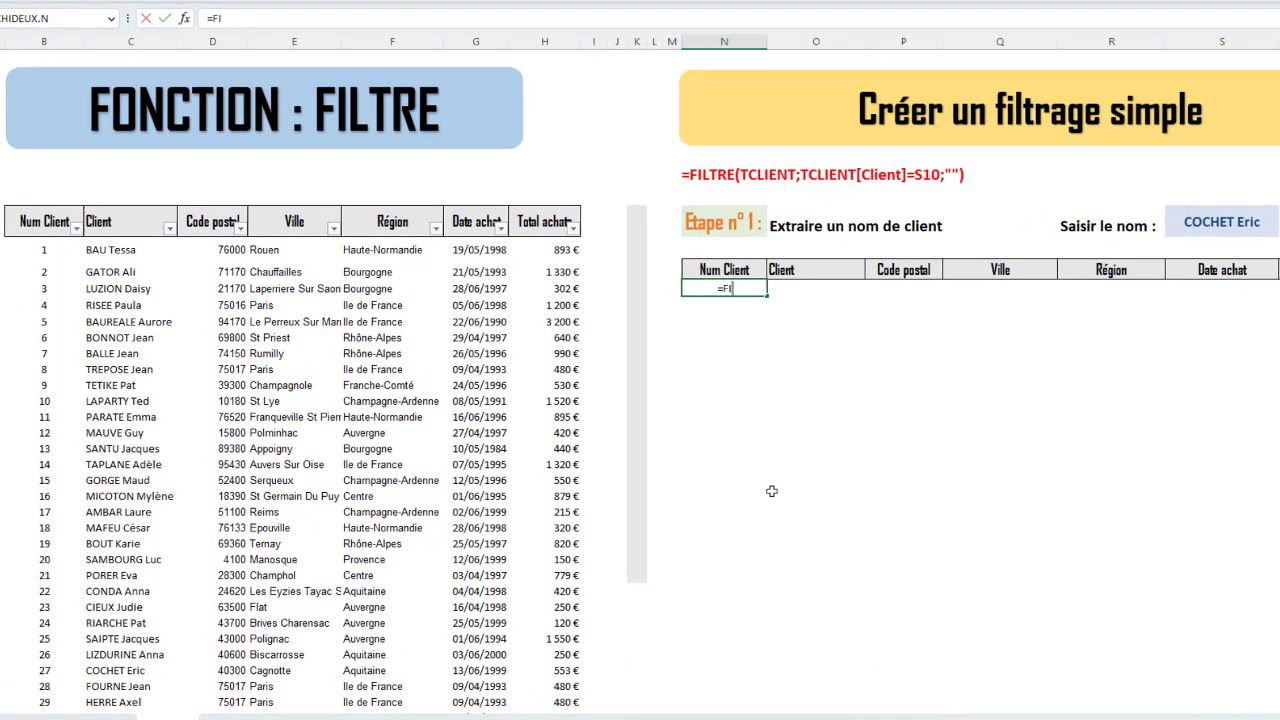
text(LTRE)
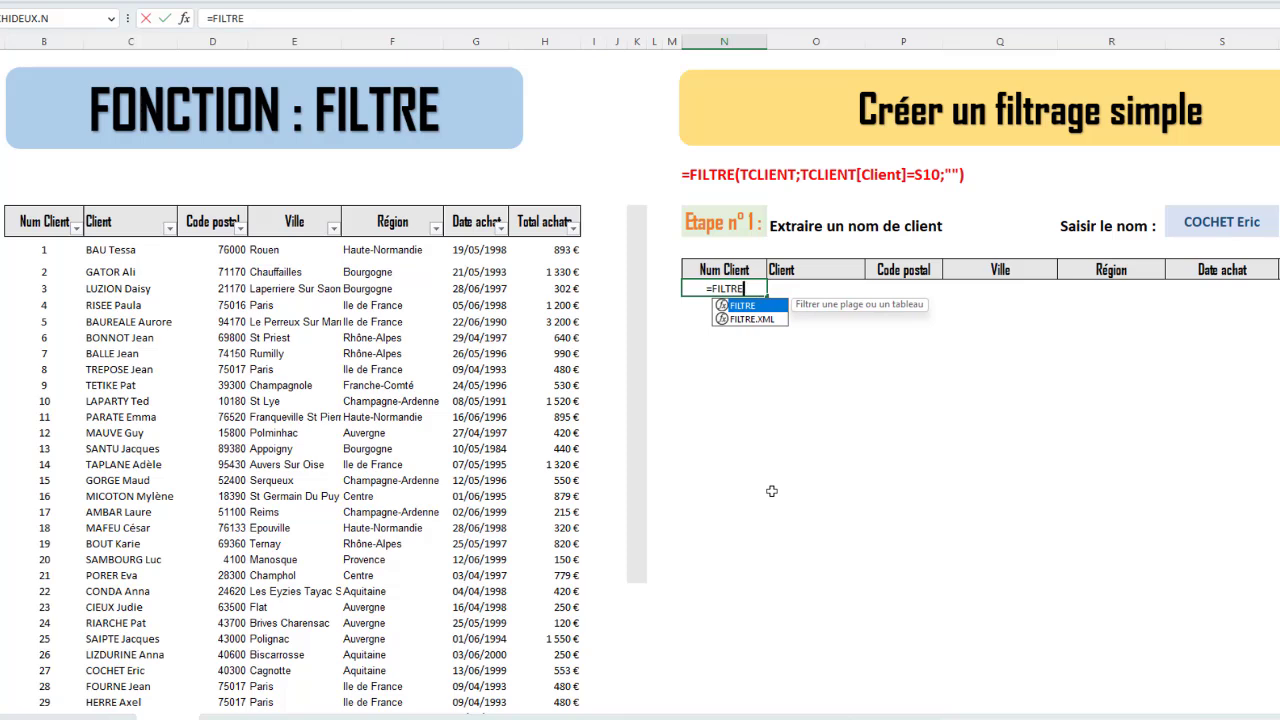
text(()
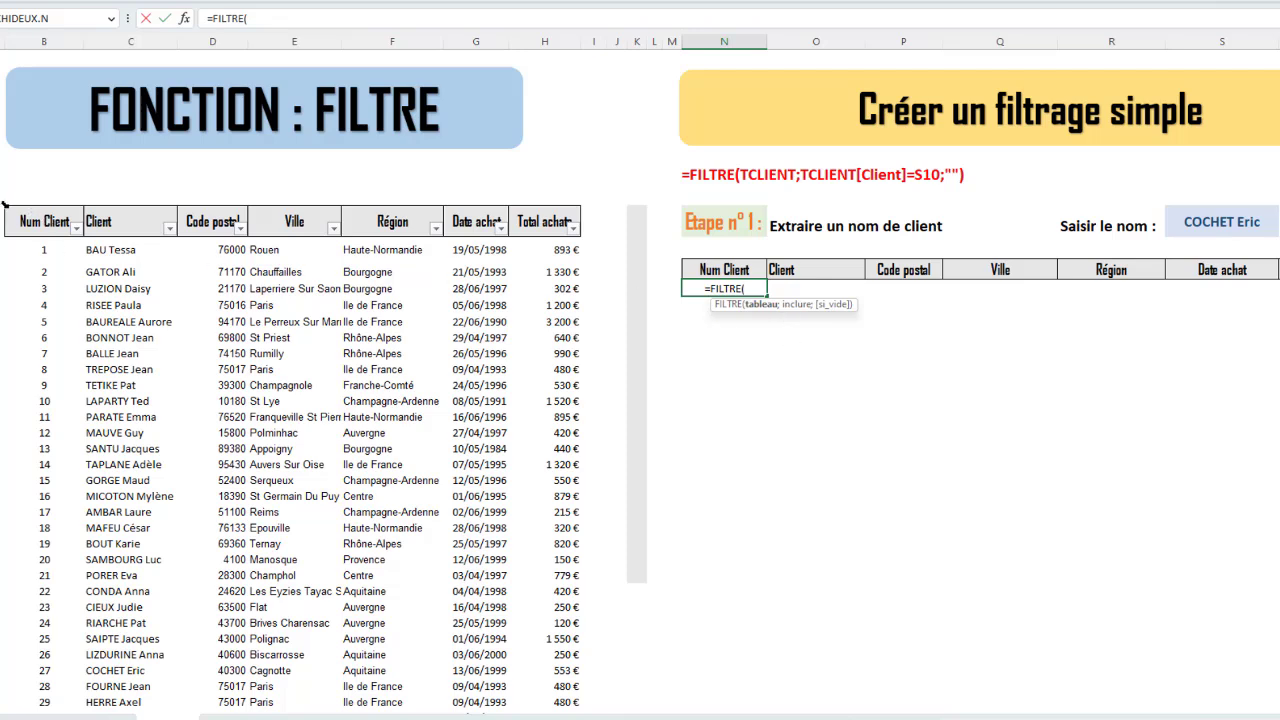
text(TCLIENT)
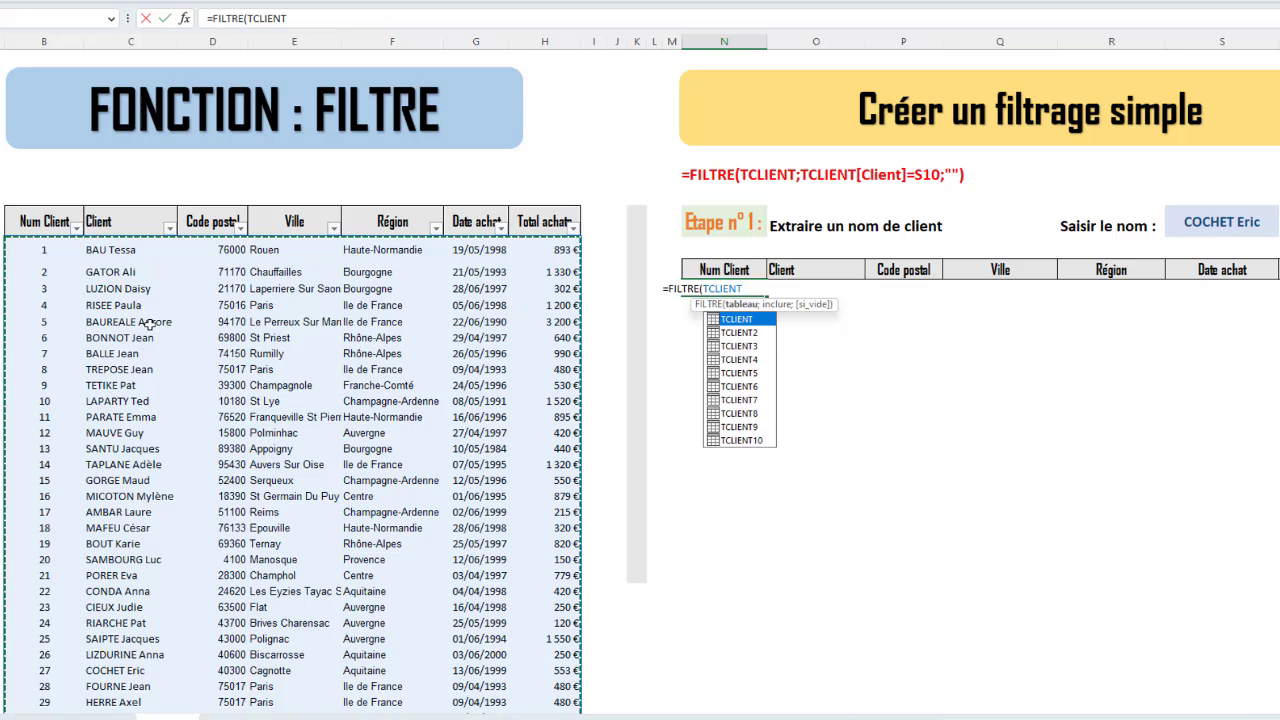
text(;)
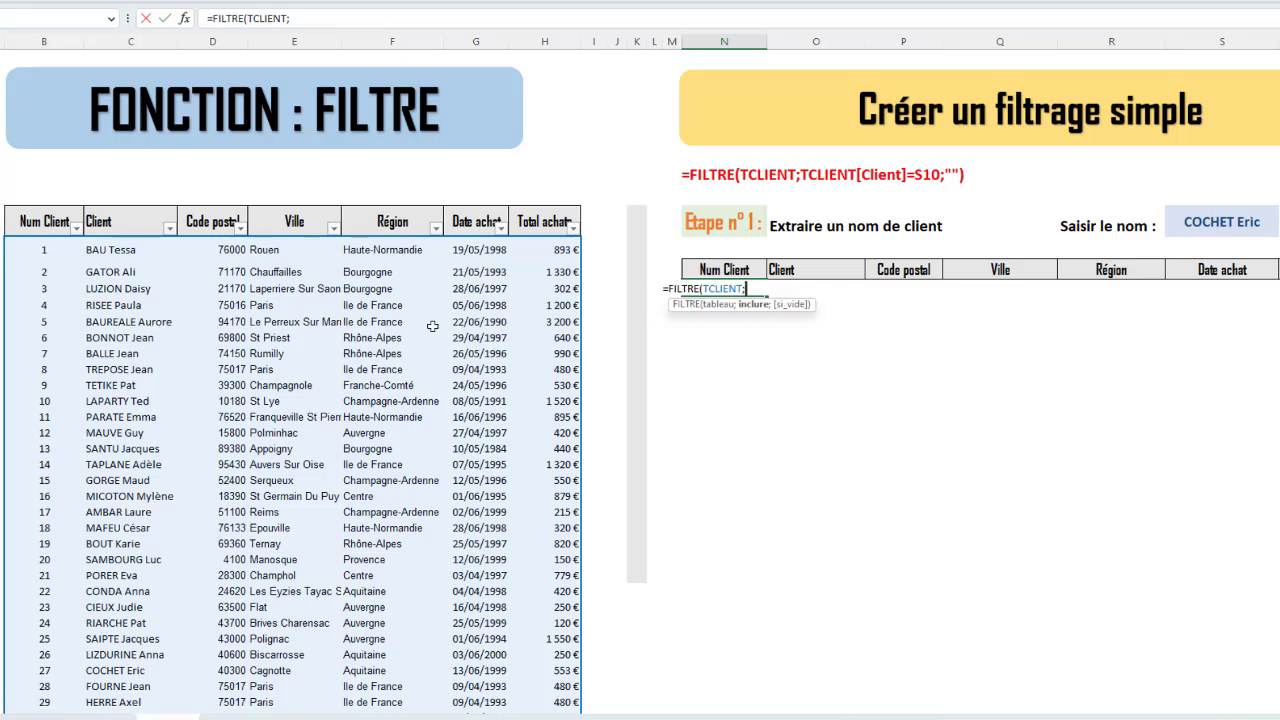
click(115, 207)
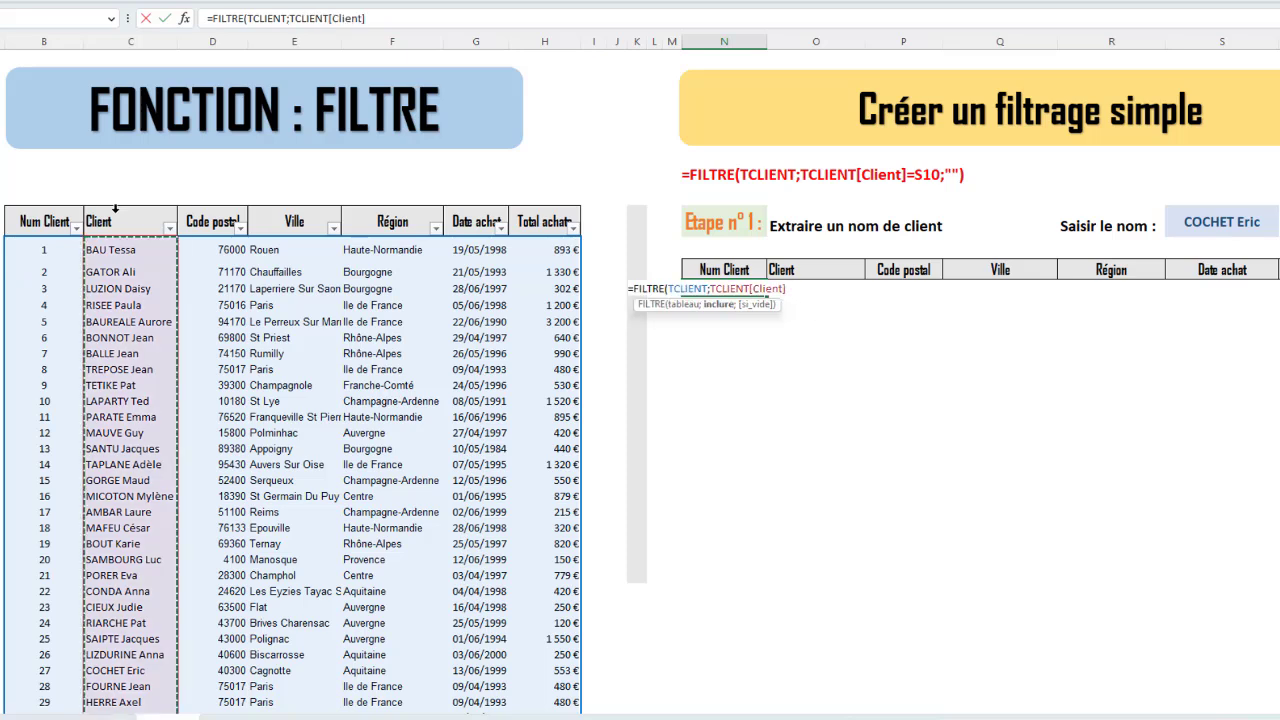
text(=)
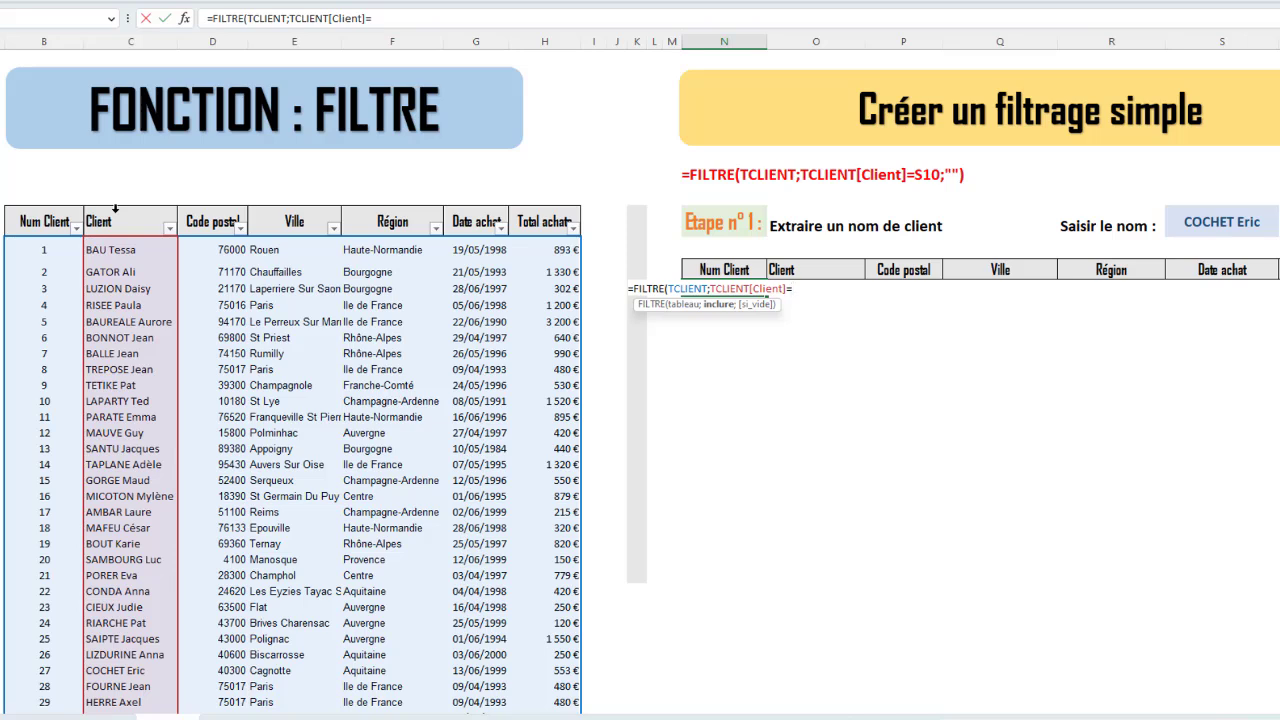
click(1216, 220)
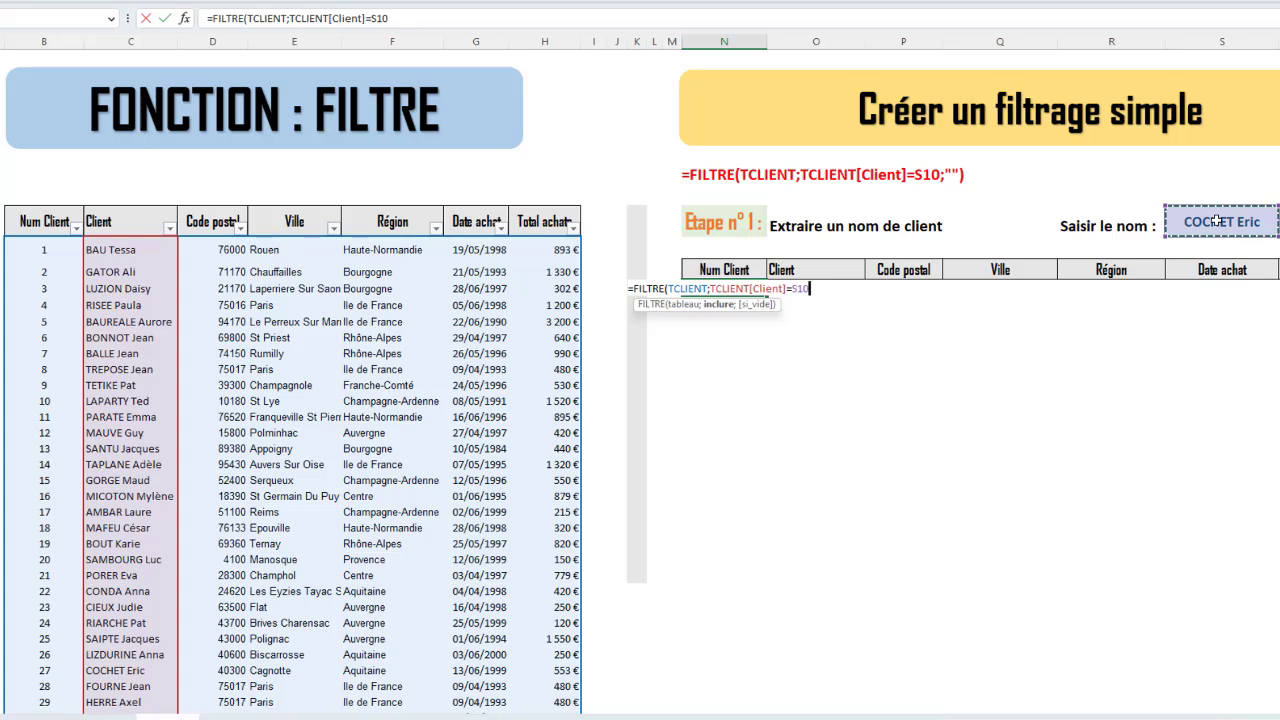
text())
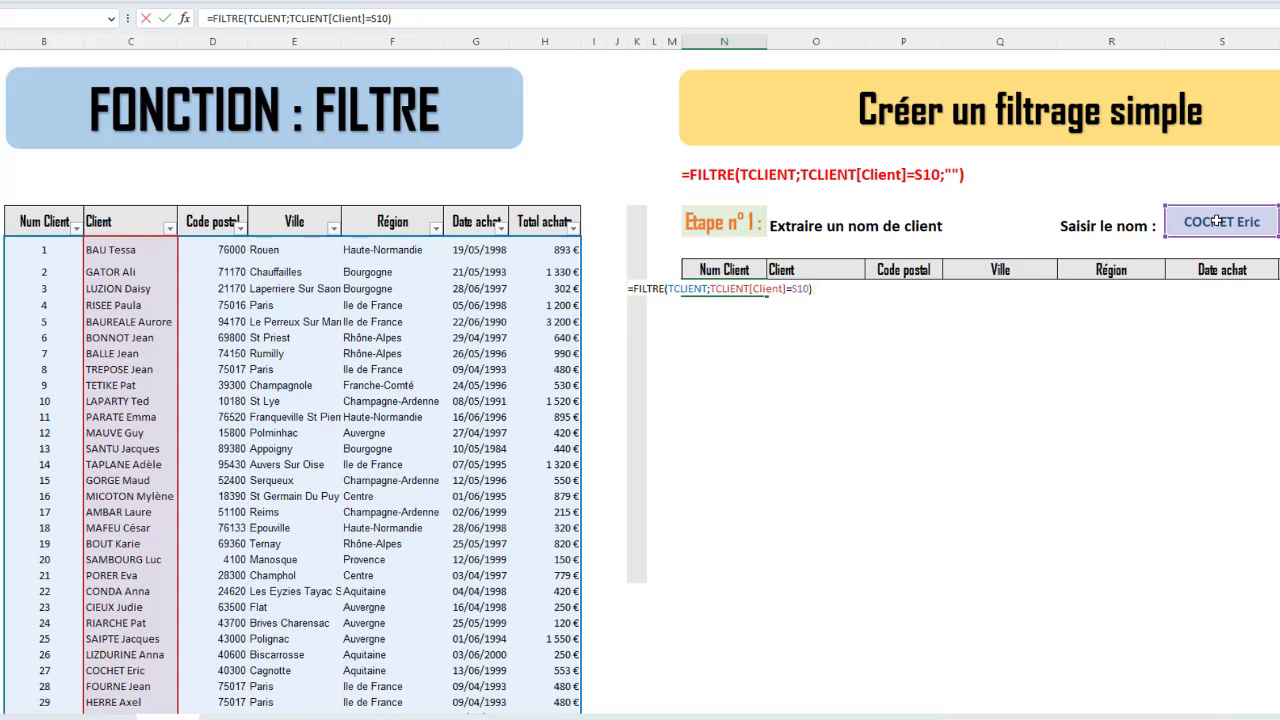
key(Return)
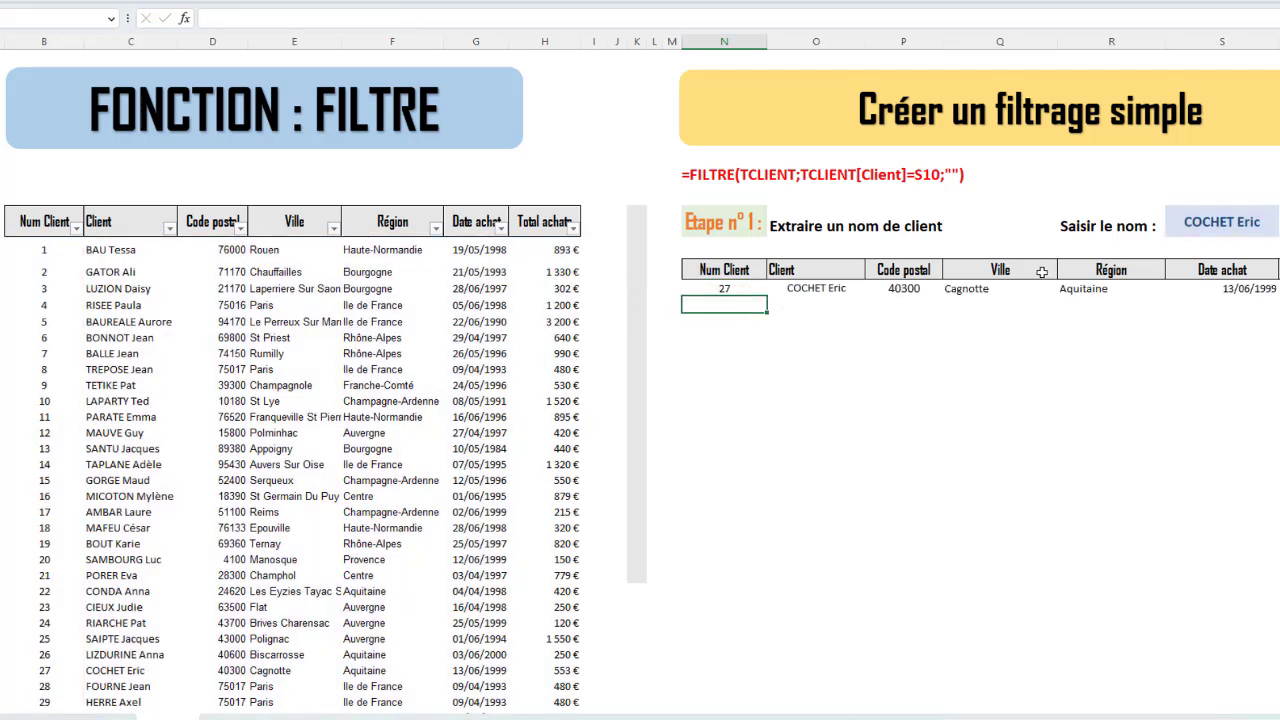
Compare the extracted row with its source record in the client table, and choose another client name in S10
click(723, 288)
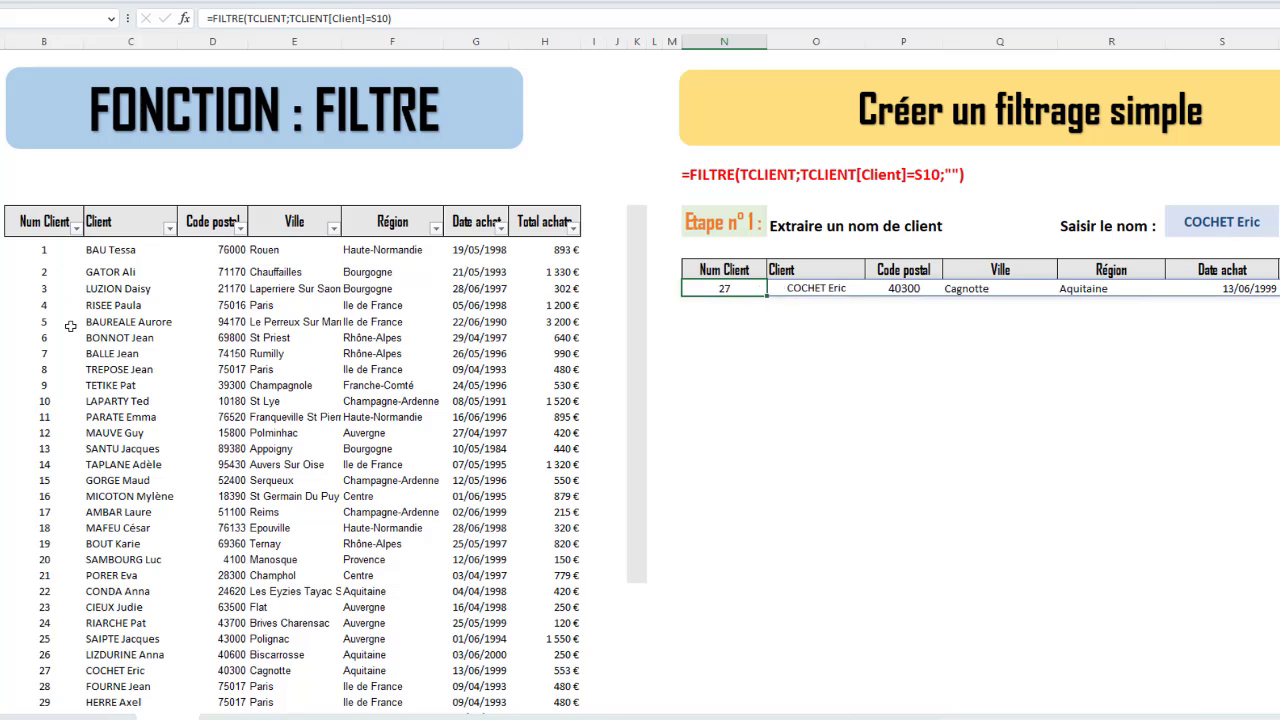
drag(48, 670, 544, 670)
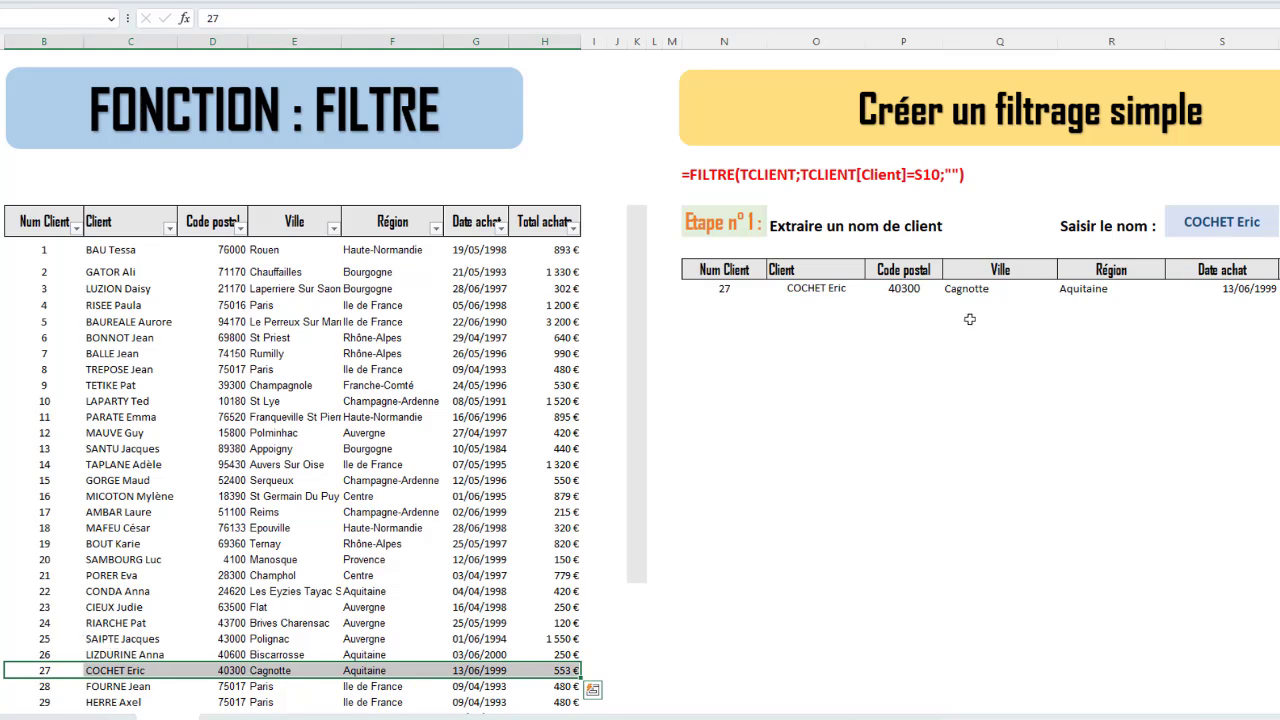
click(1222, 221)
click(1279, 228)
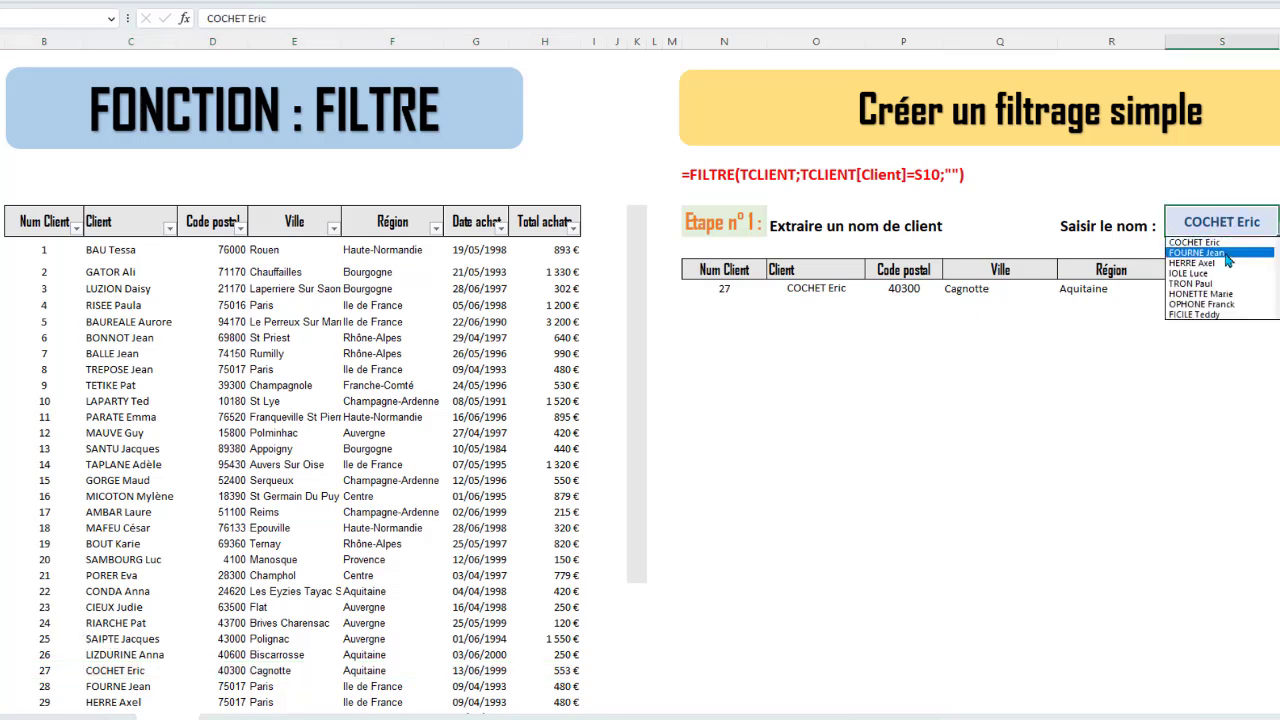
click(1202, 274)
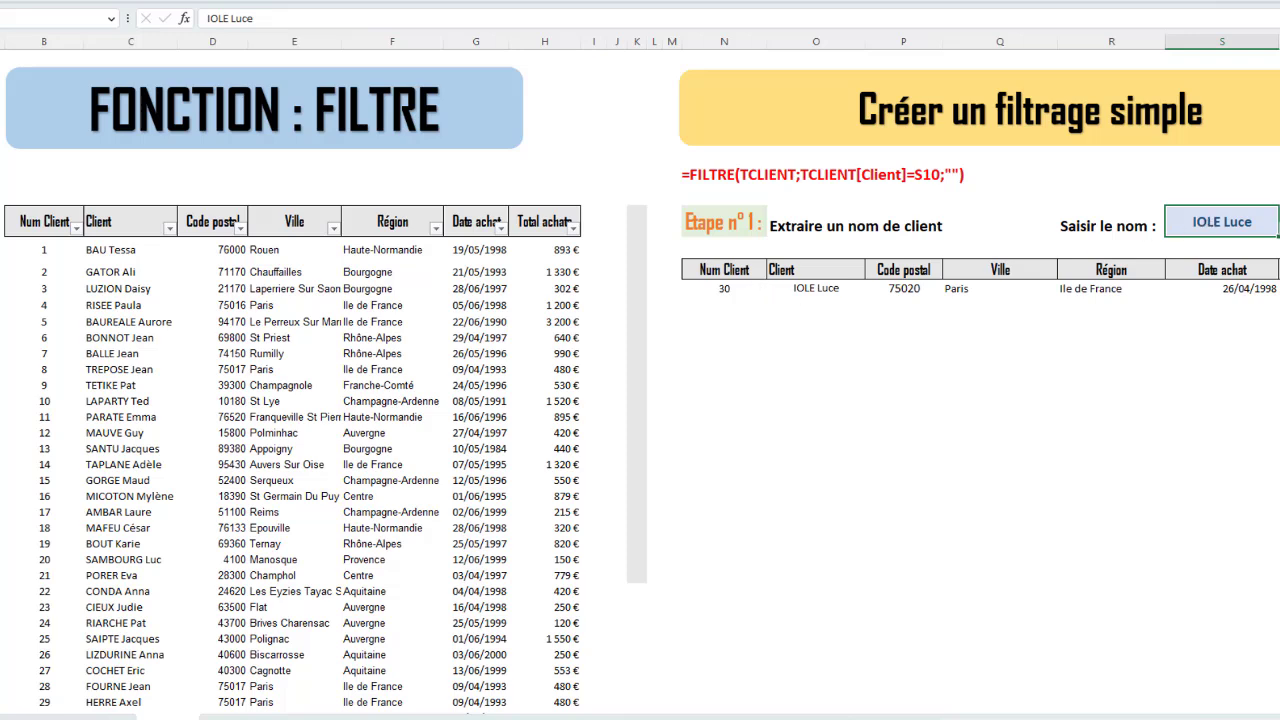
Enter ** in cell S10 as a client name that does not exist in the table
text(**)
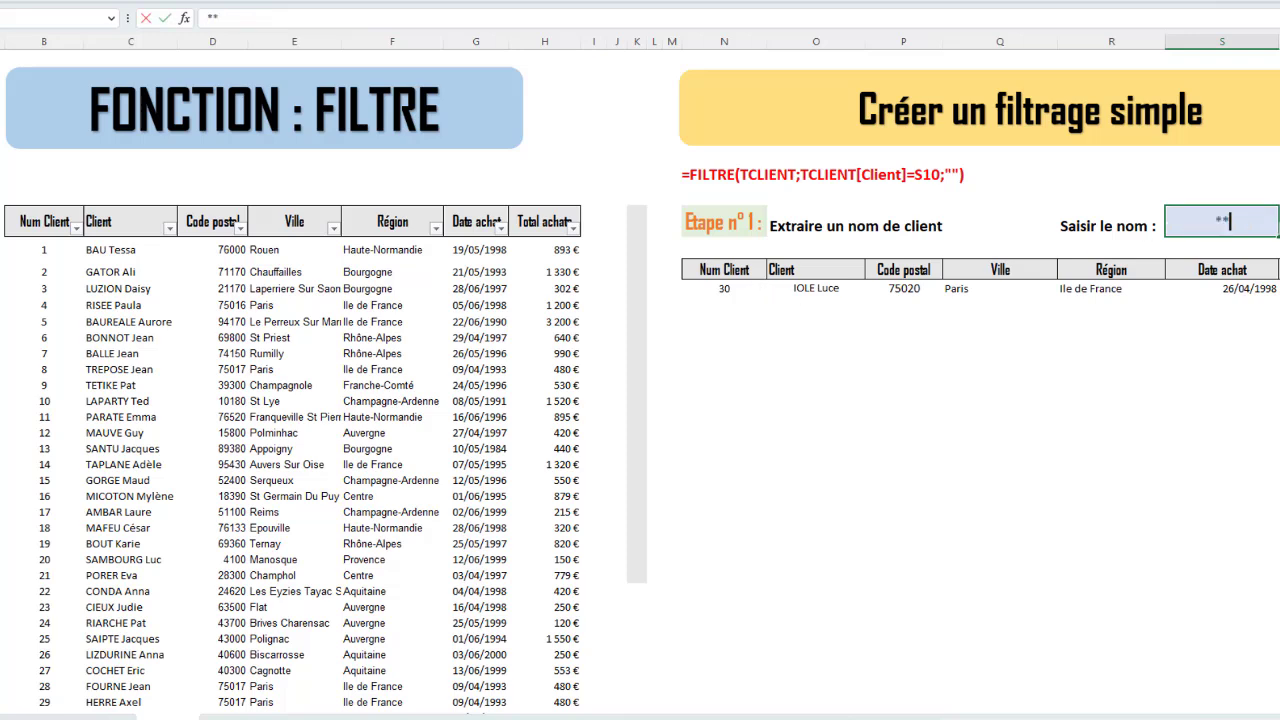
key(Return)
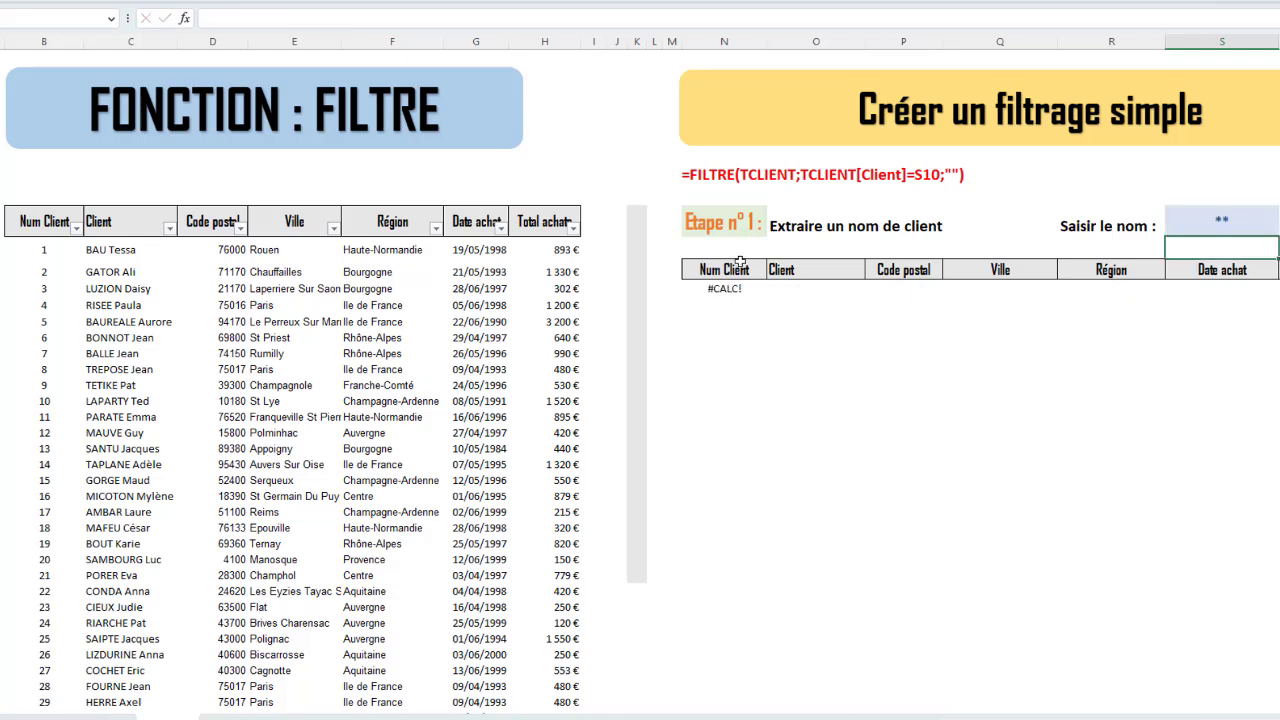
click(1227, 224)
Edit the FILTRE formula in cell N13 and set its Si_vide argument to ""
click(745, 289)
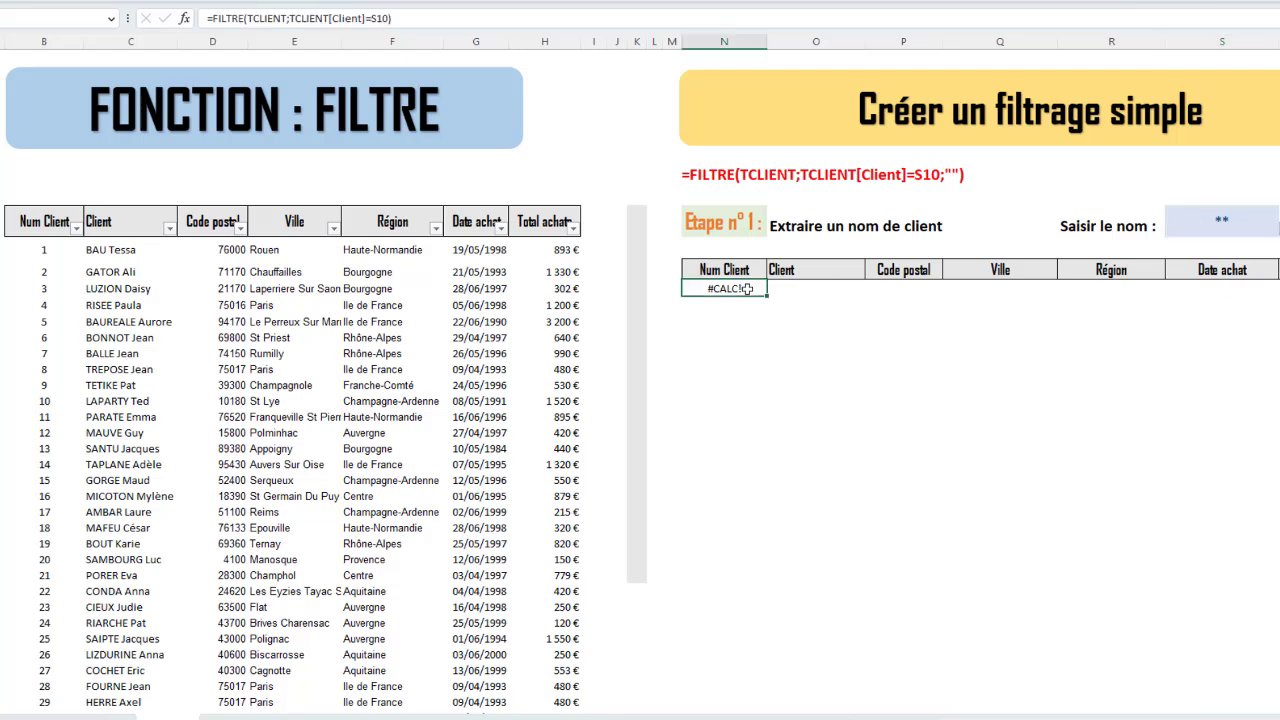
double_click(718, 289)
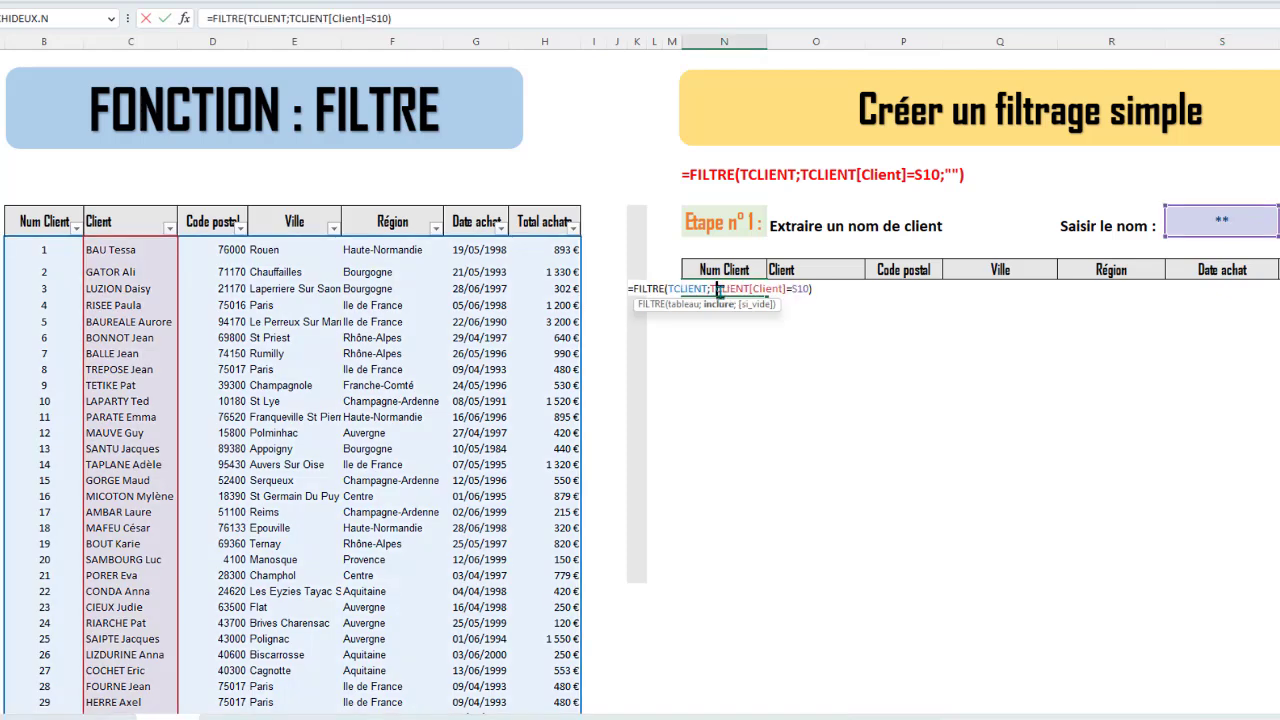
click(808, 289)
click(182, 17)
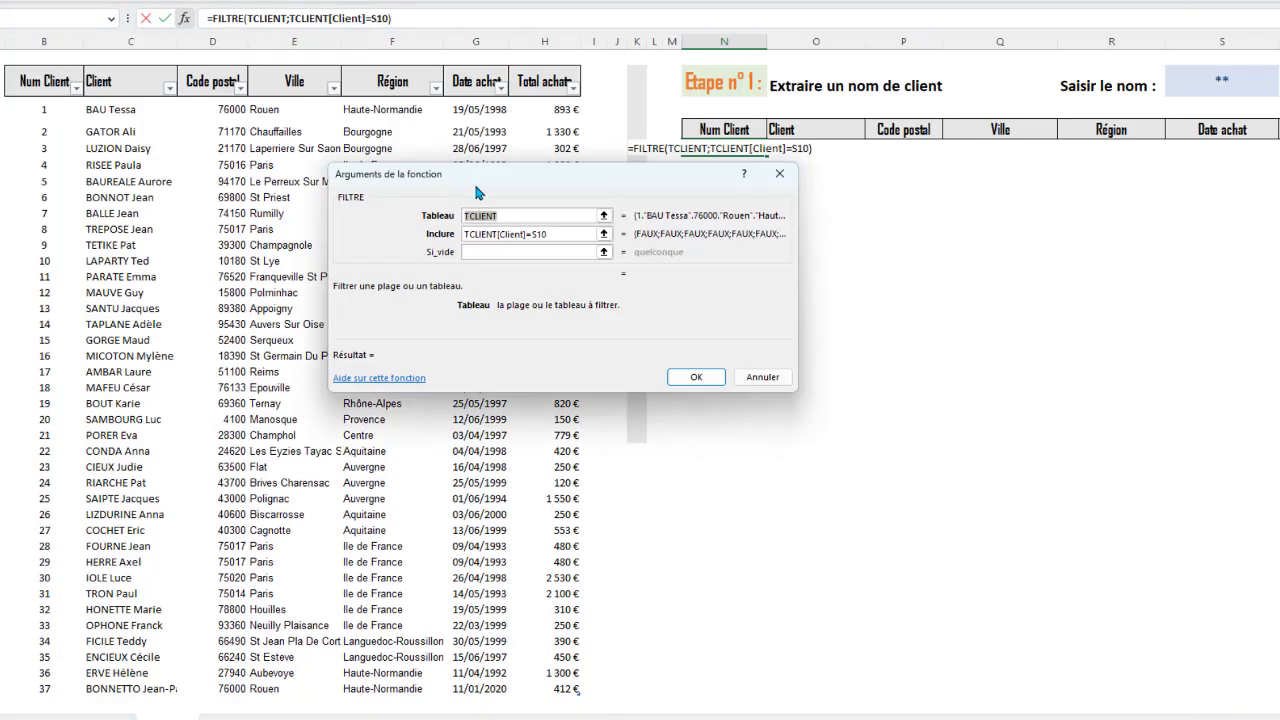
click(560, 252)
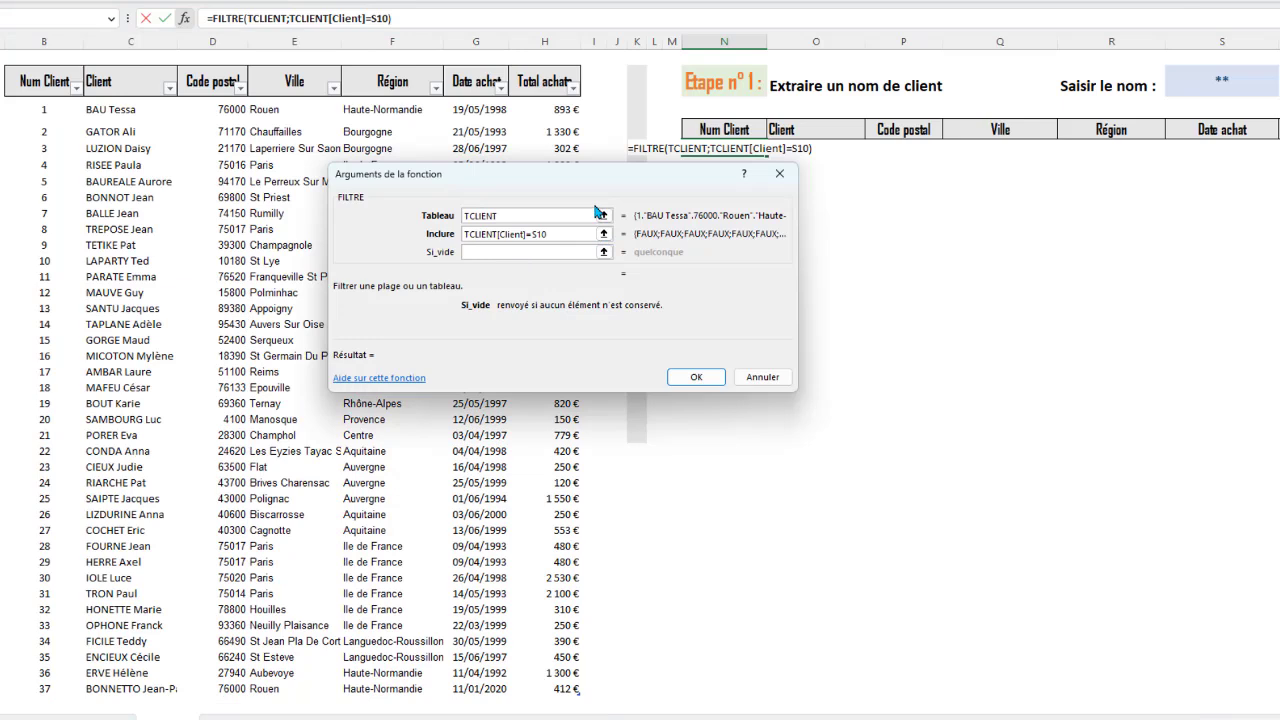
text("")
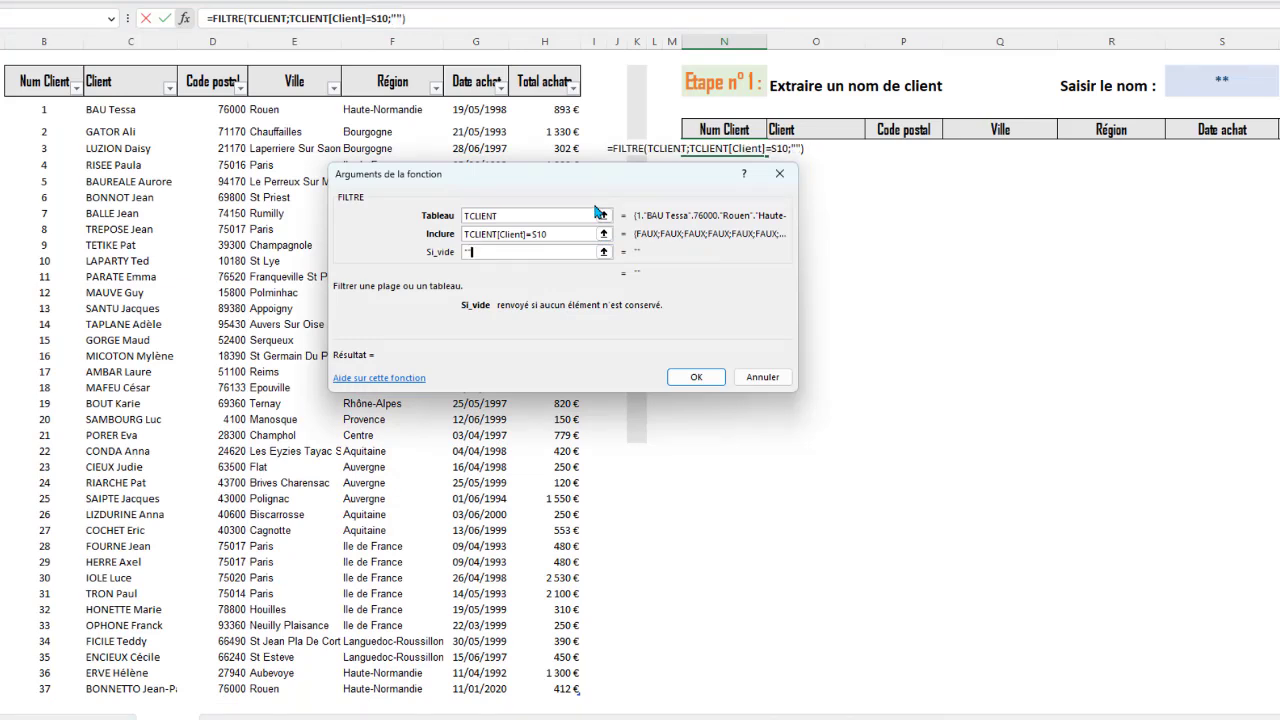
click(697, 379)
scroll(801, 280, up, 3)
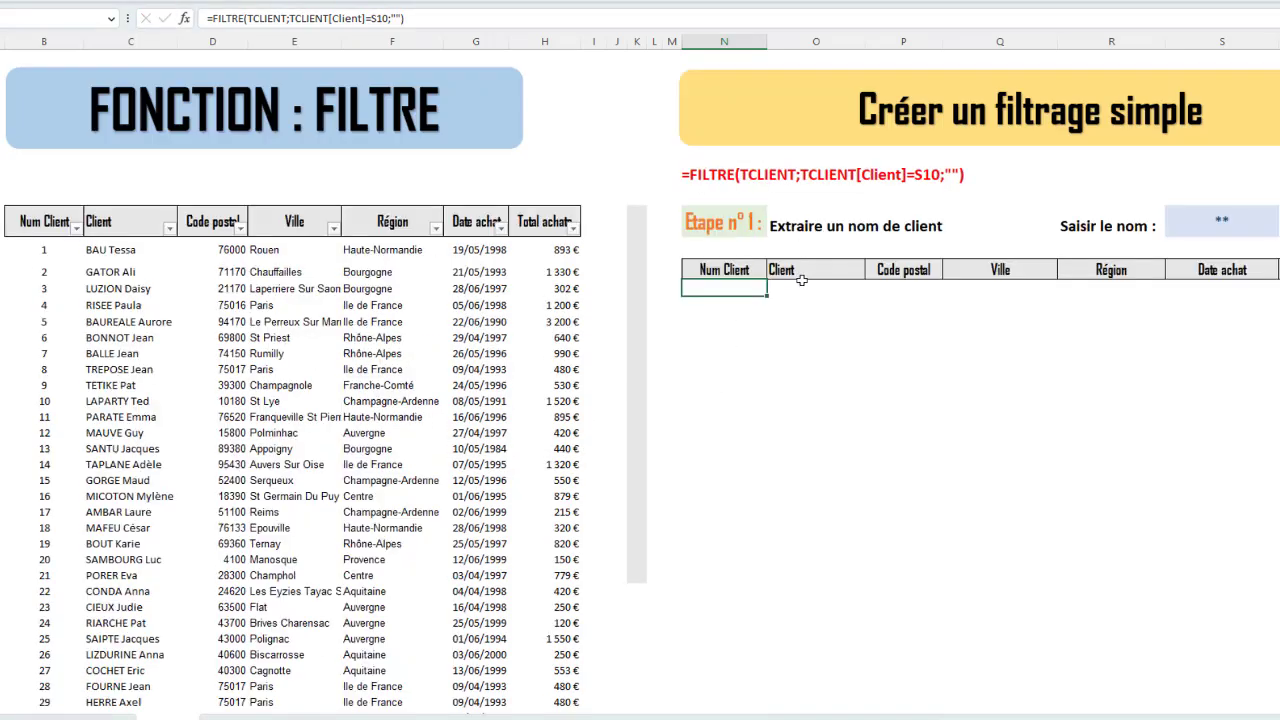
Try to enter kk as a nonexistent client name in cell S10
click(1235, 221)
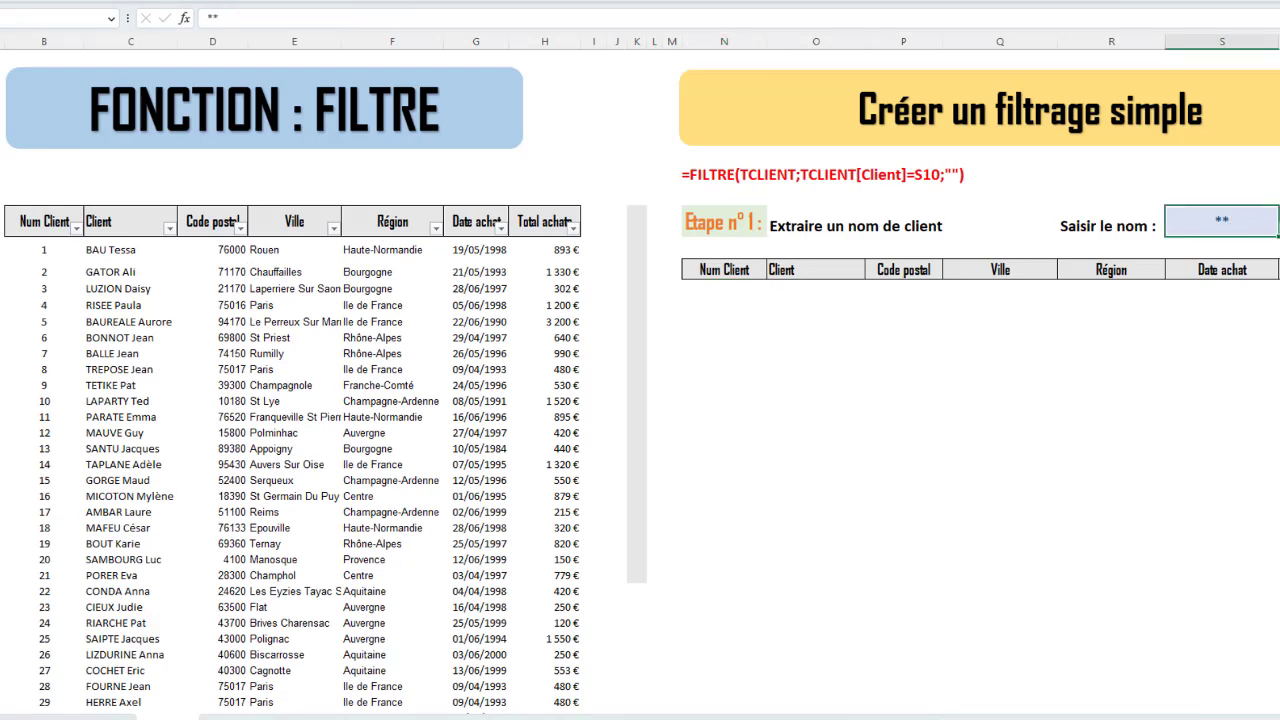
text(kk)
key(Return)
click(835, 400)
click(729, 399)
Choose two existing client names one after the other from the list of cell S10, leaving the second selected
click(1279, 228)
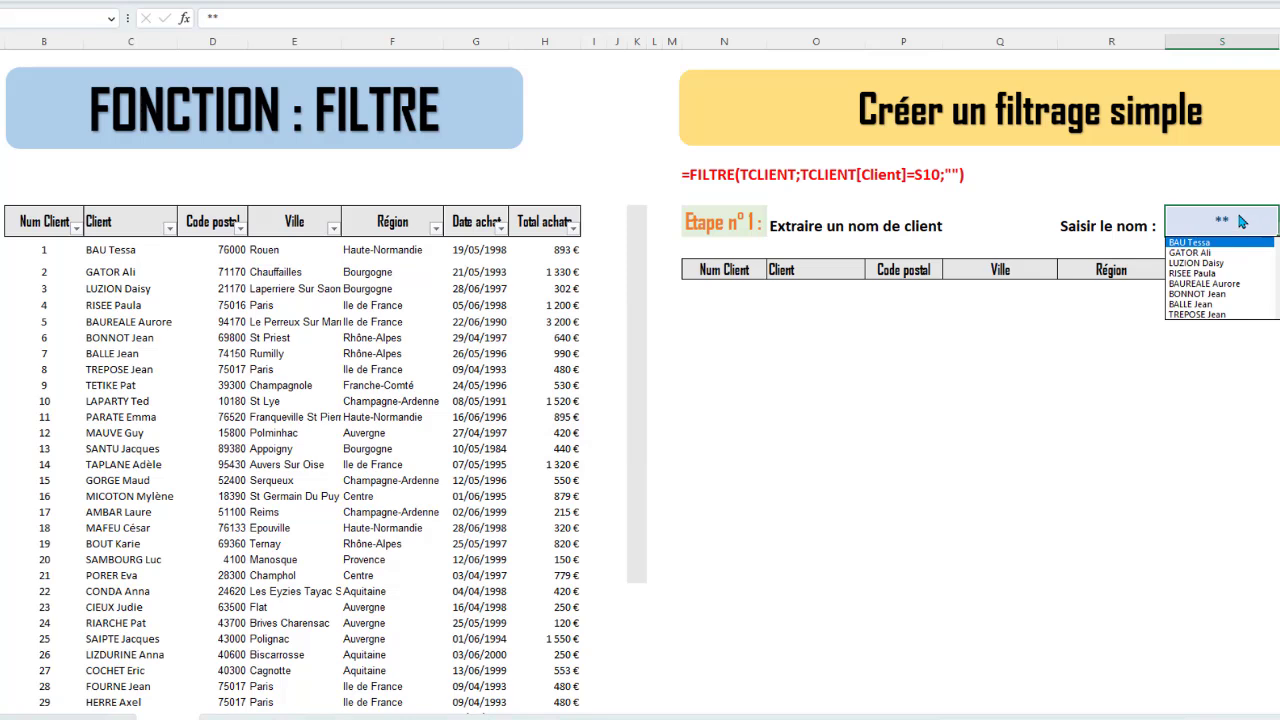
click(1211, 263)
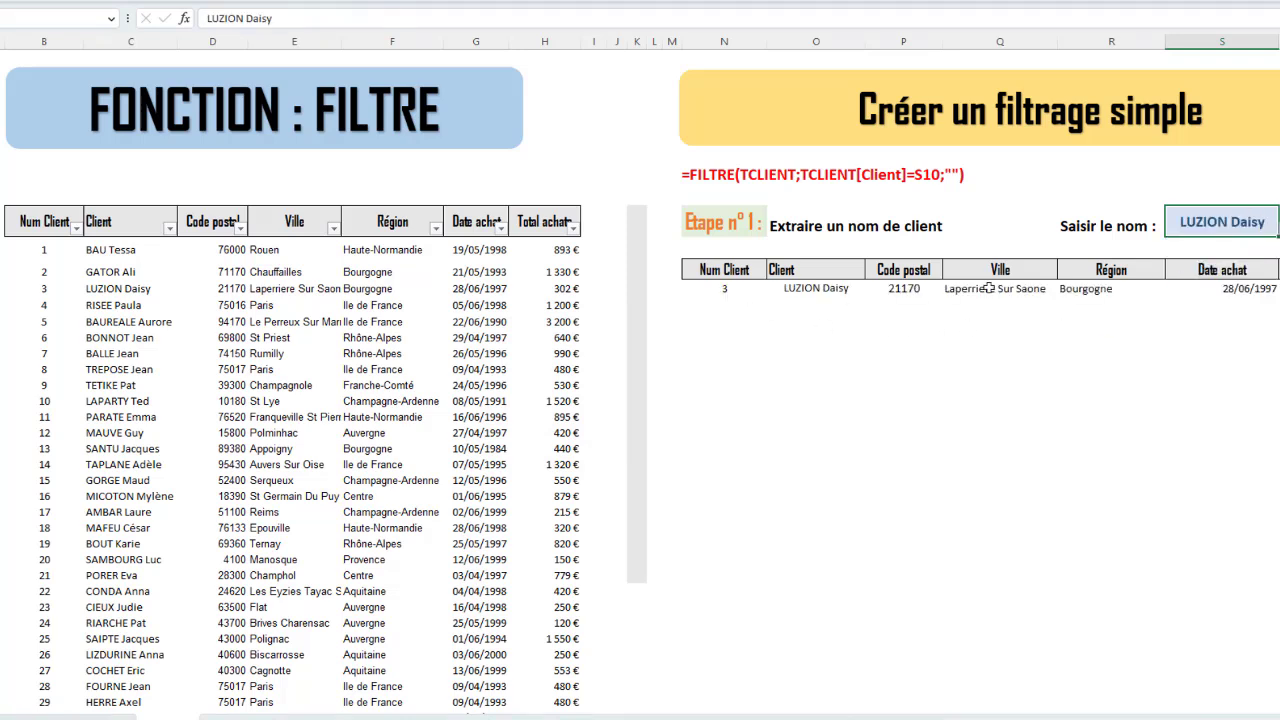
click(1274, 236)
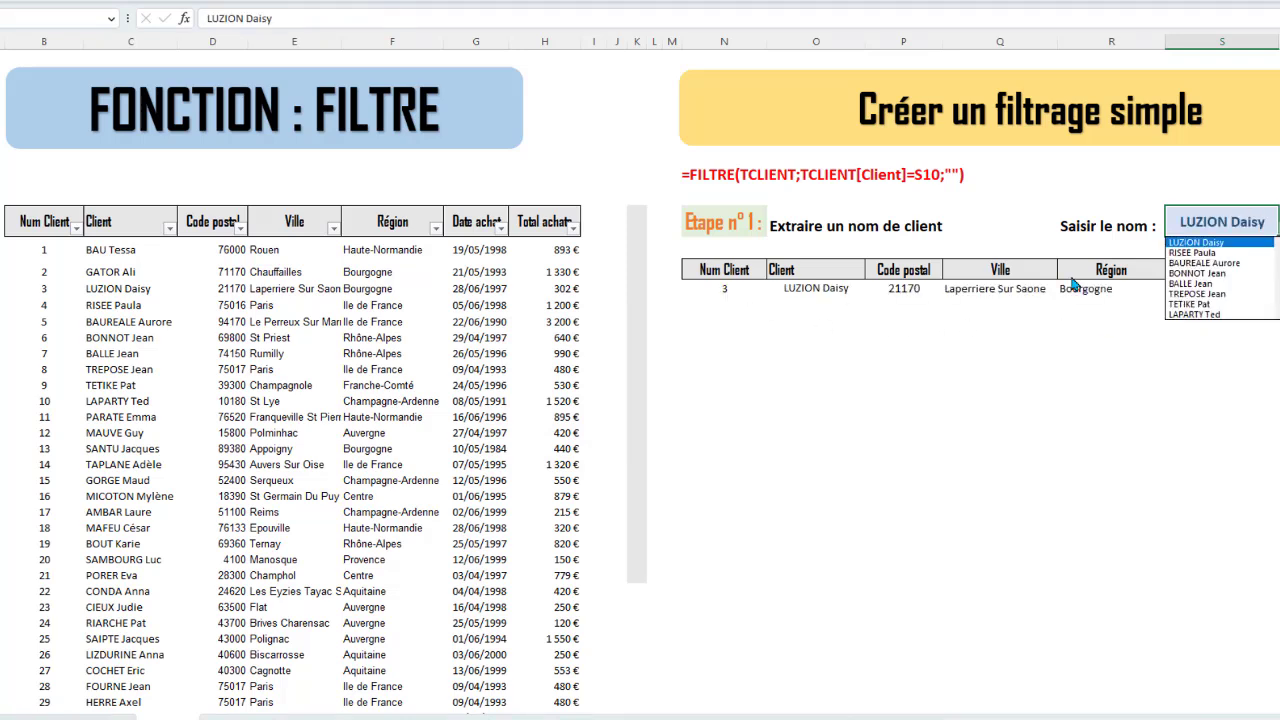
click(1204, 263)
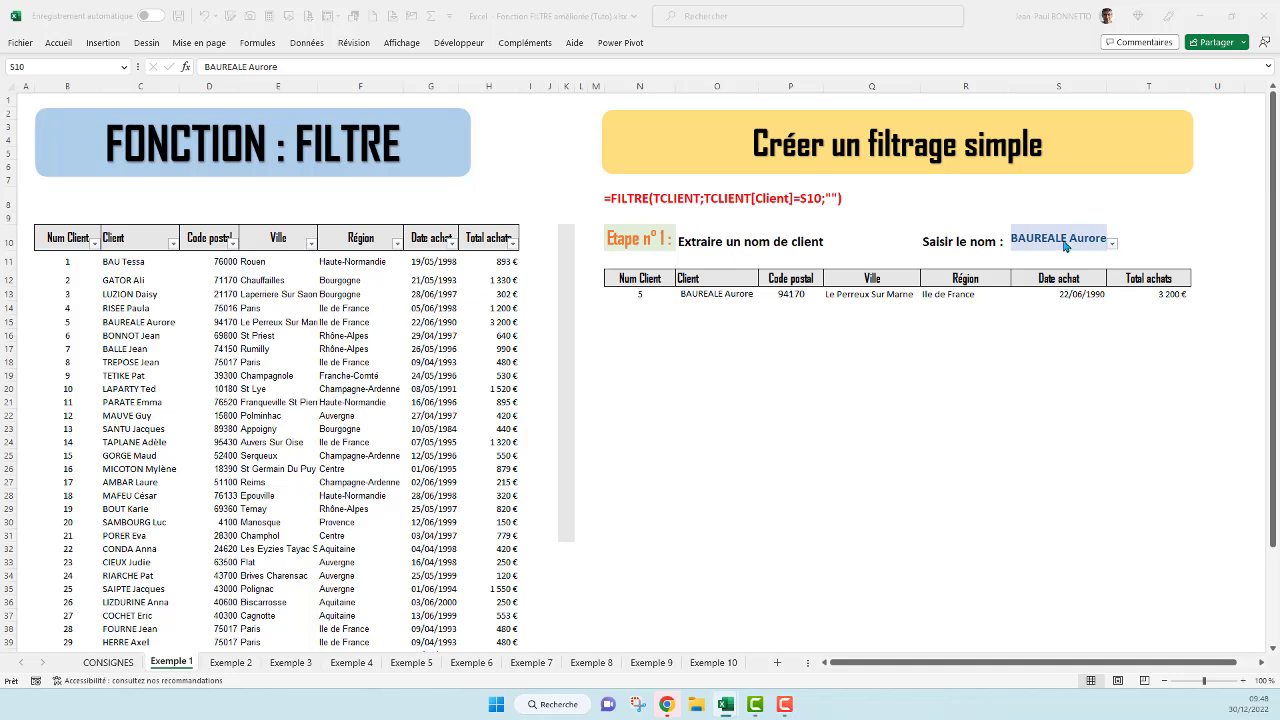
Widen column S slightly to fit the client name and select the FILTRE formula cell N13
click(635, 299)
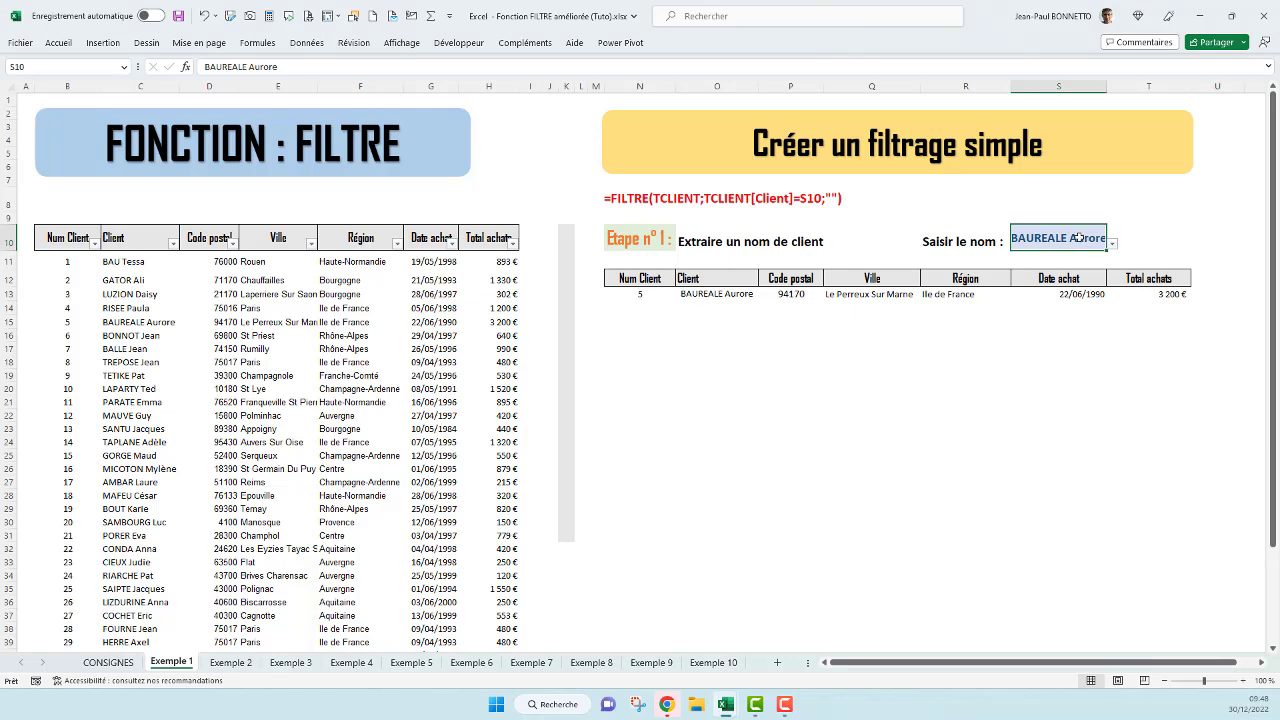
drag(1107, 88, 1118, 88)
click(641, 297)
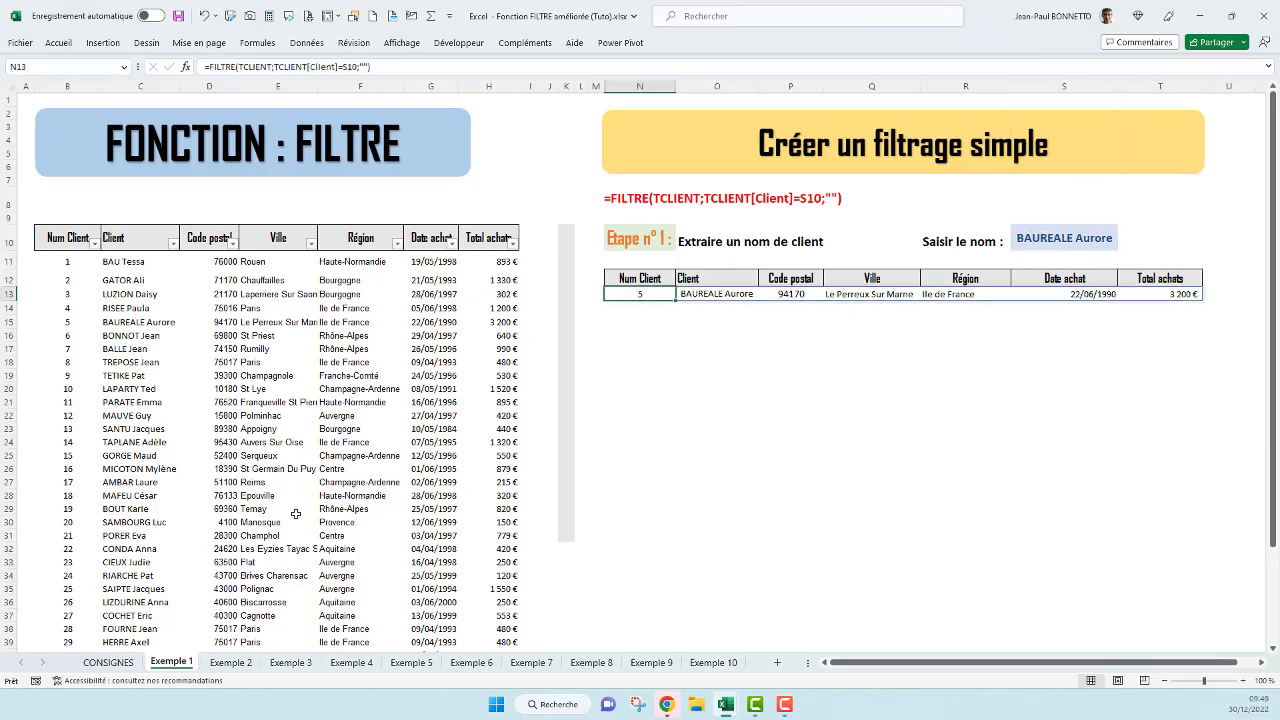
Switch to the Exemple 2 sheet and select cell S10, which holds the search characters
click(232, 664)
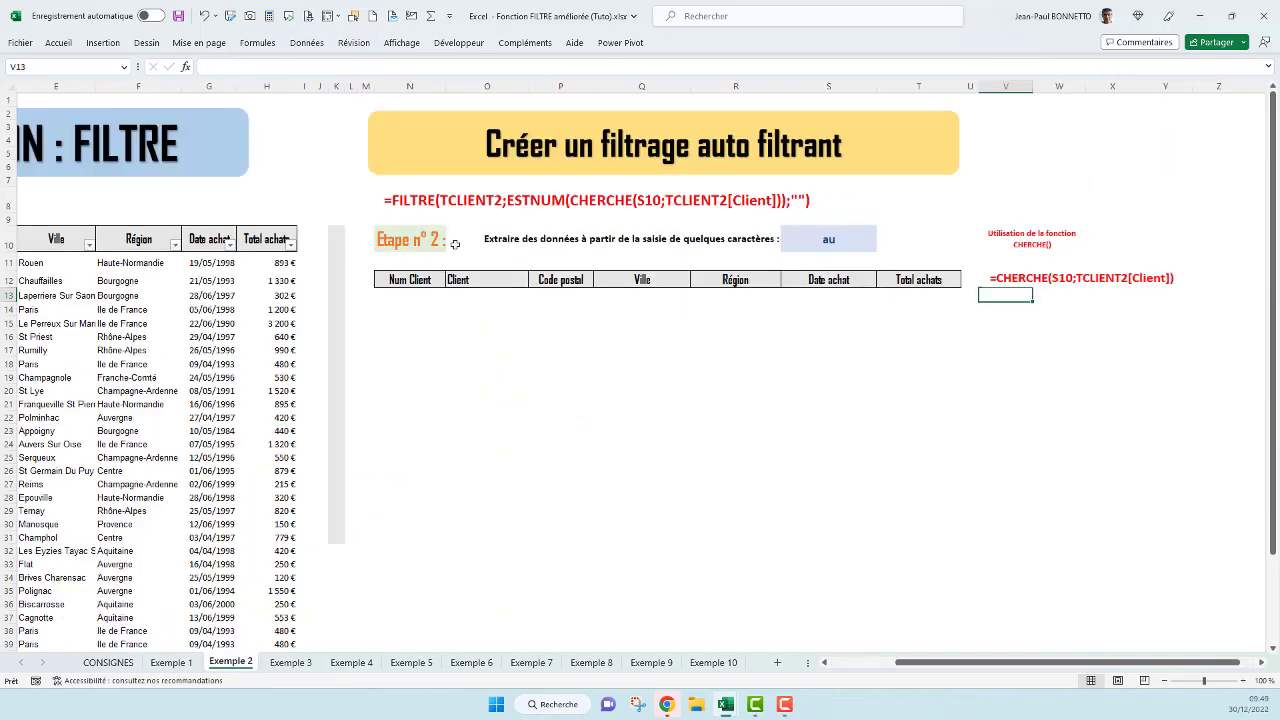
drag(949, 665, 831, 683)
click(1026, 251)
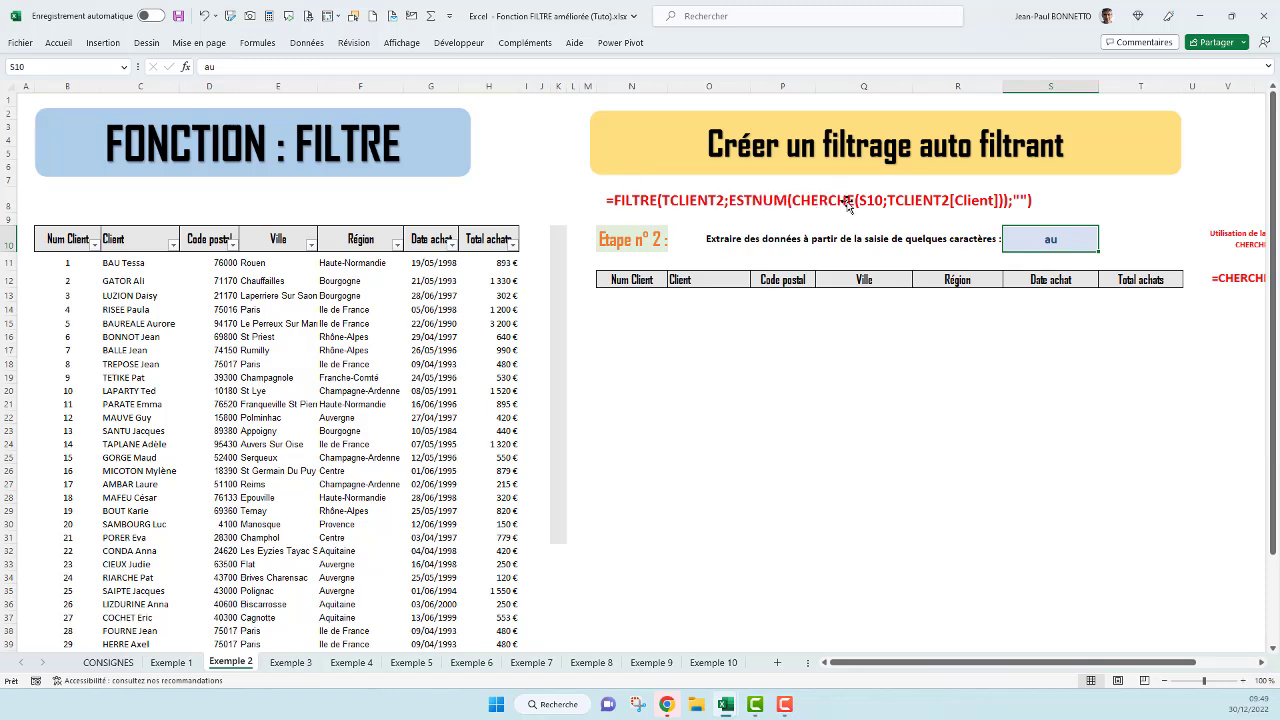
Enter =CHERCHE(S10;TCLIENT2[Client]) in cell V13 to locate the search characters within the client names
click(1261, 662)
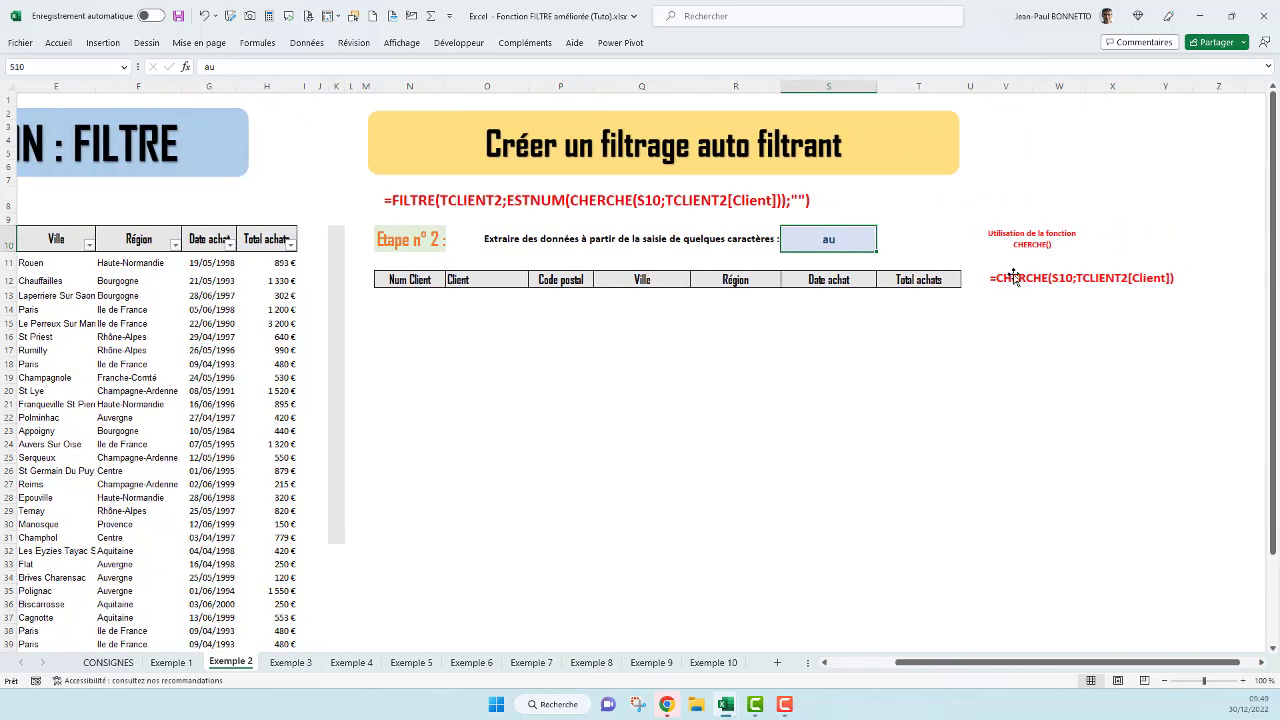
click(1015, 307)
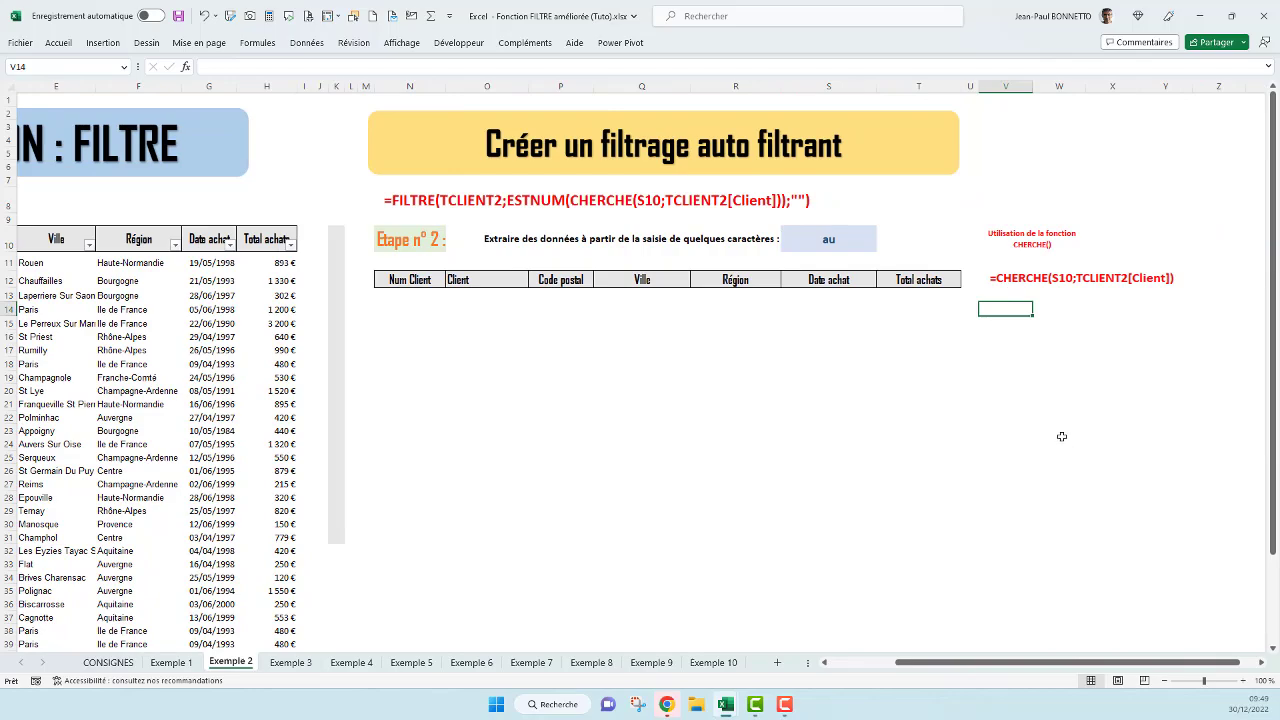
text(=)
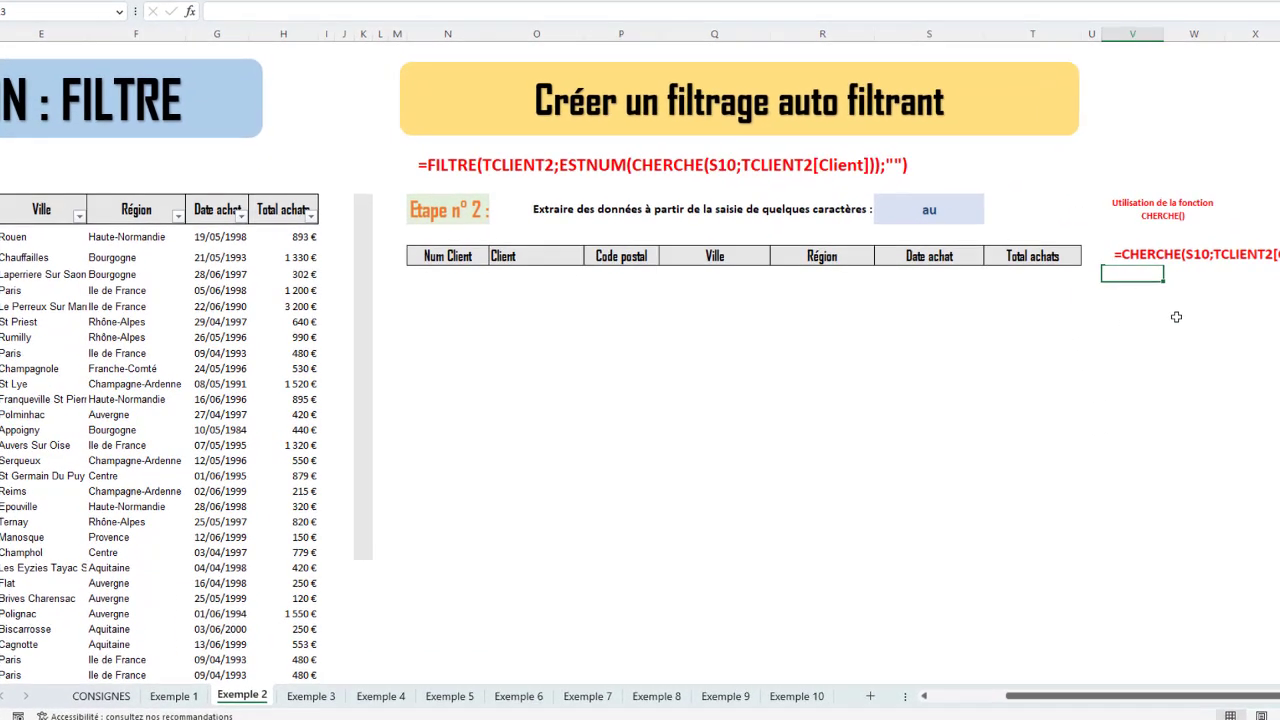
text(CHERCHE)
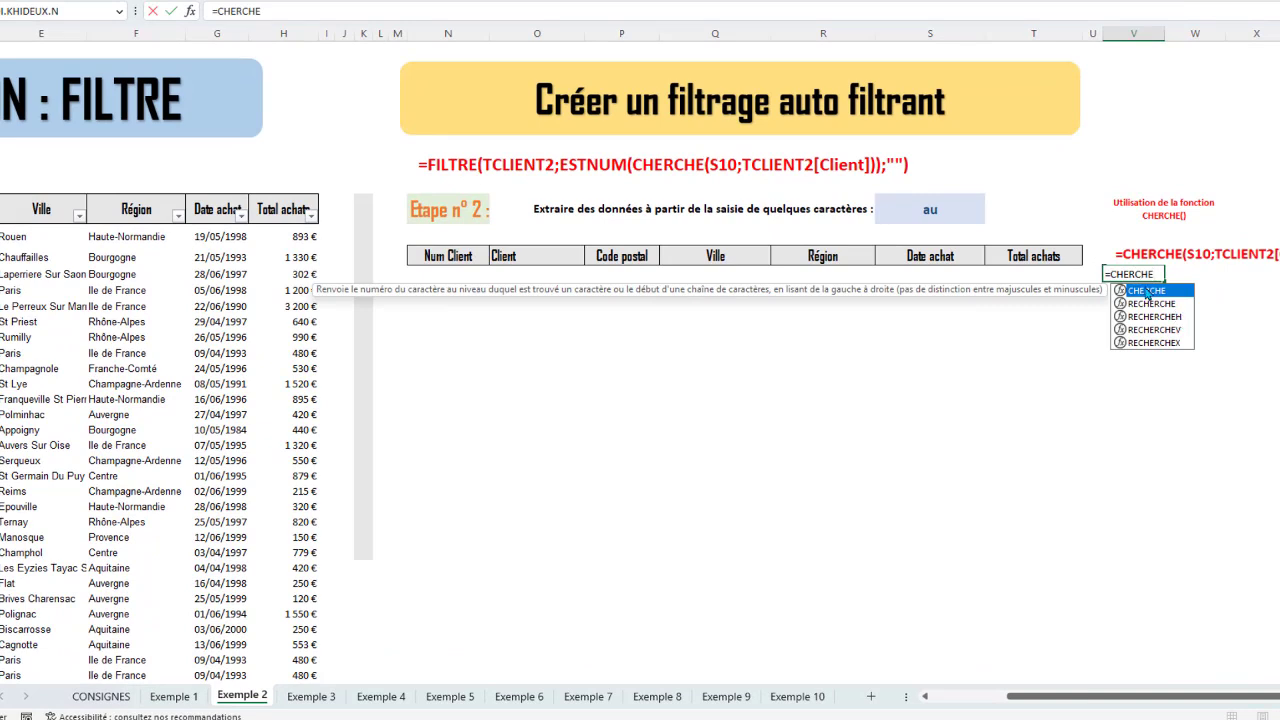
double_click(1148, 292)
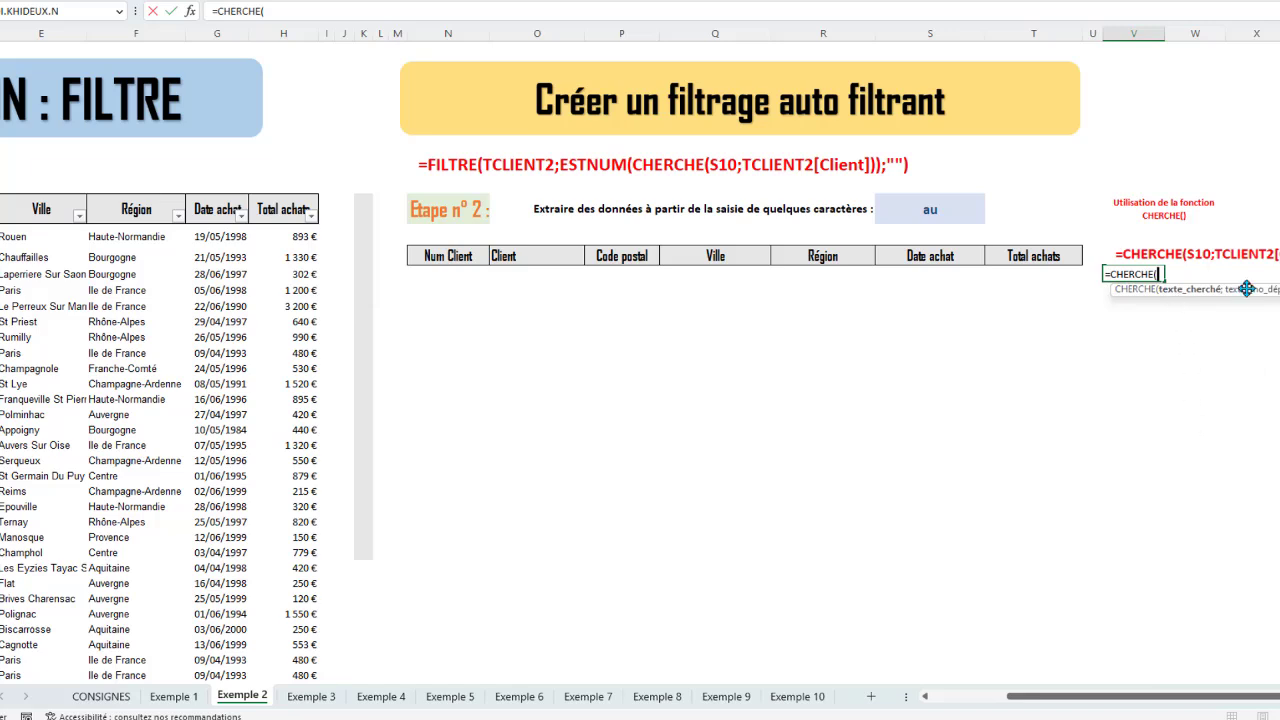
click(932, 210)
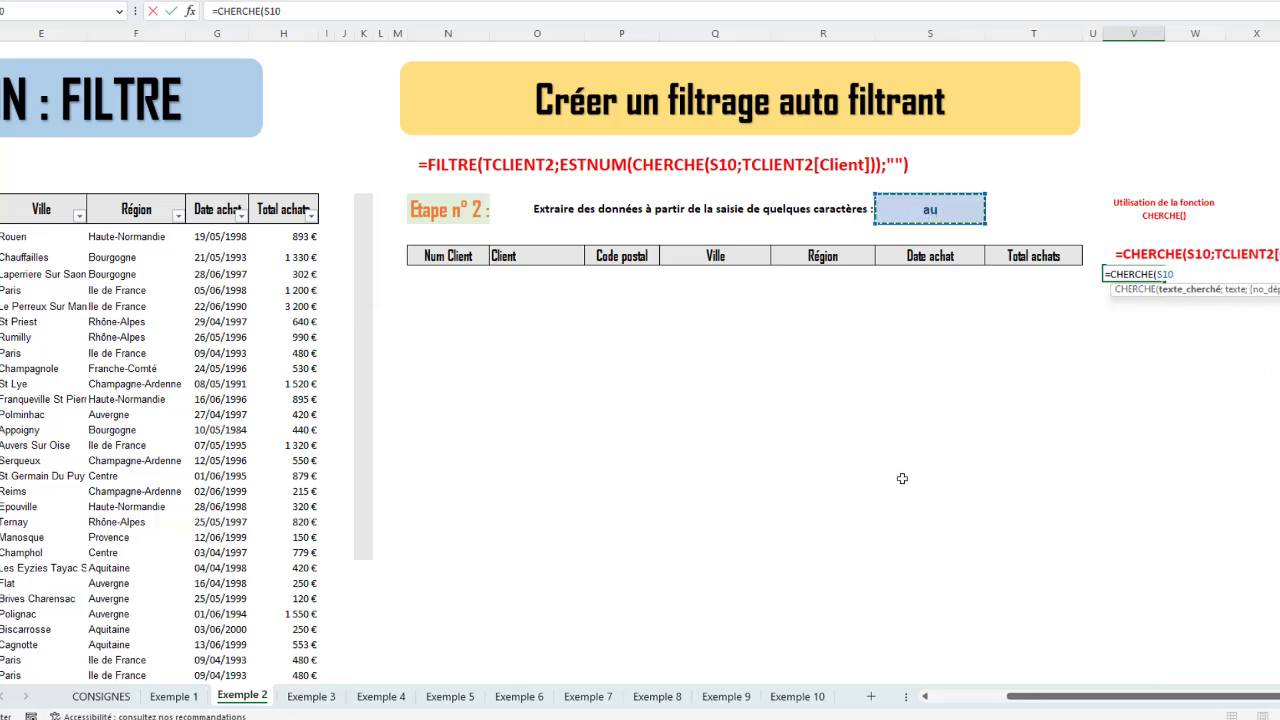
text(;)
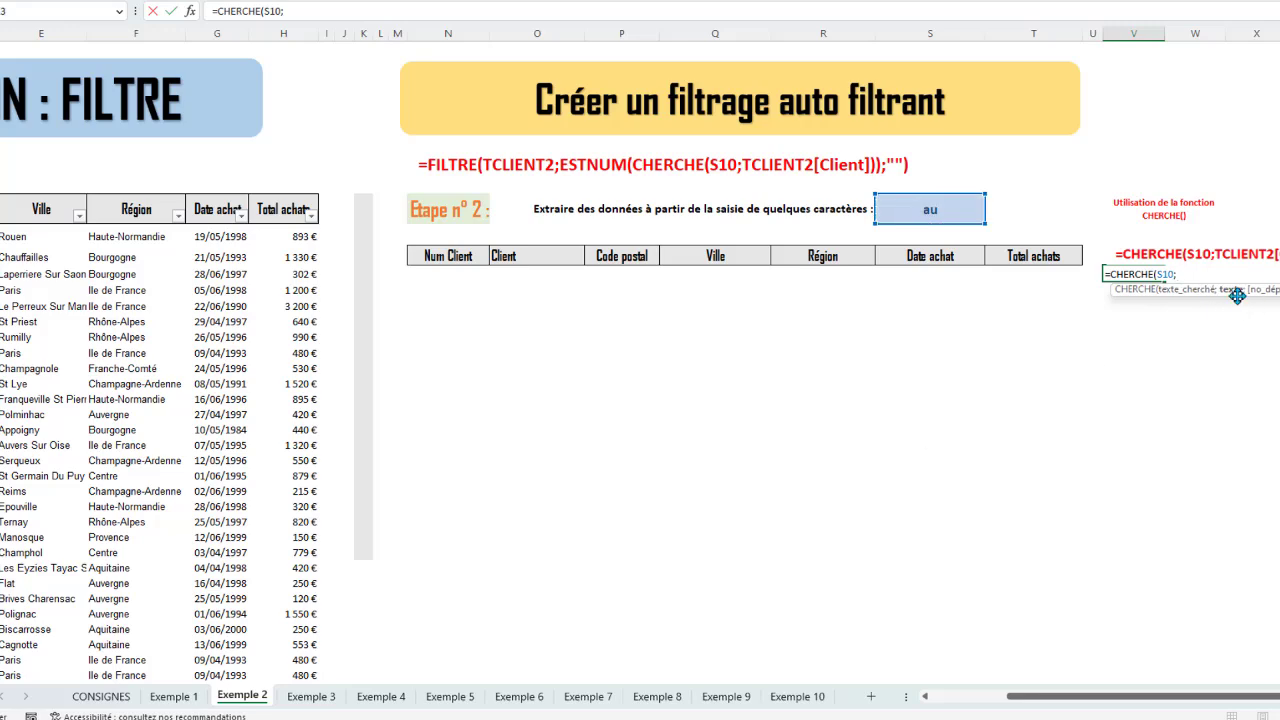
drag(1255, 698, 1180, 698)
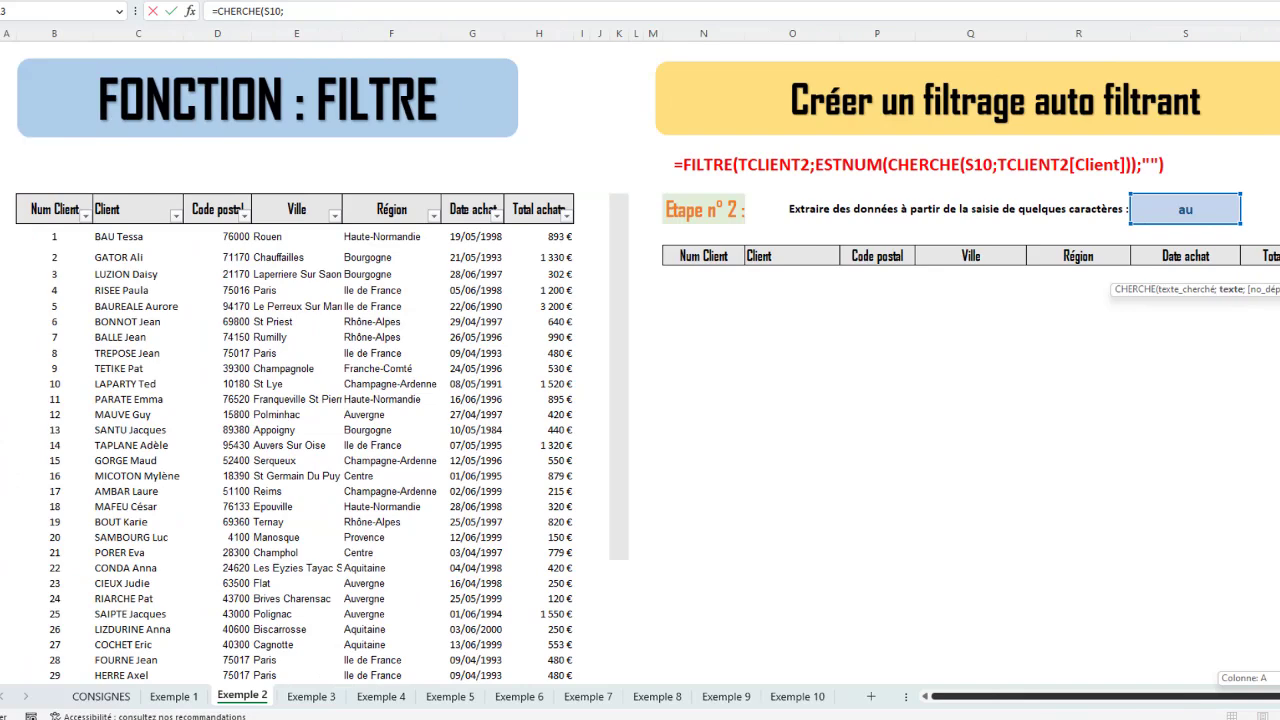
click(130, 197)
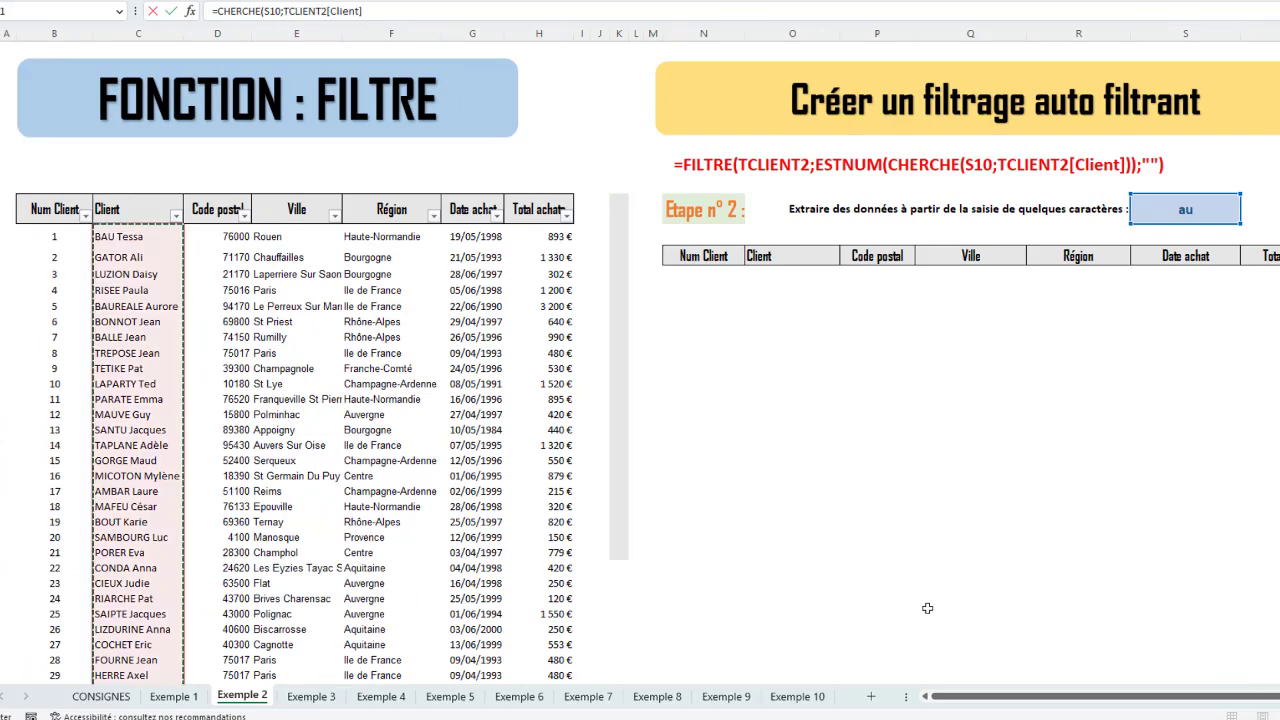
drag(1160, 698, 1228, 698)
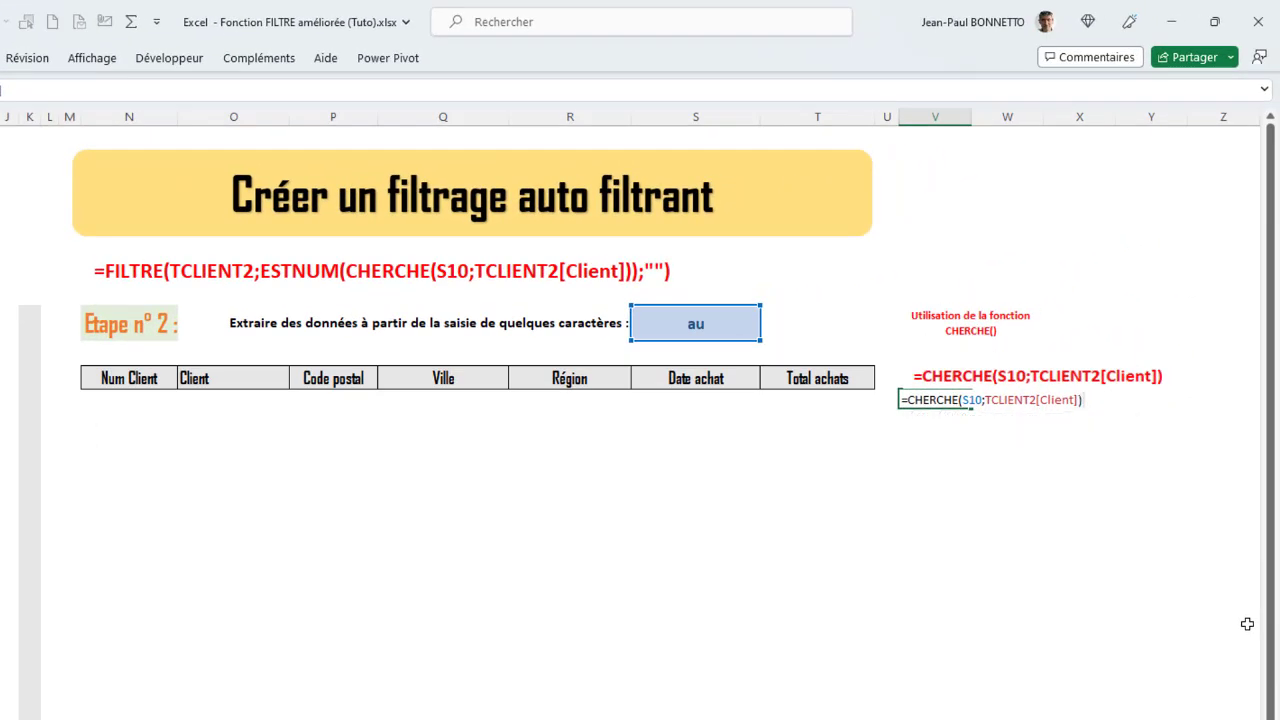
key(Return)
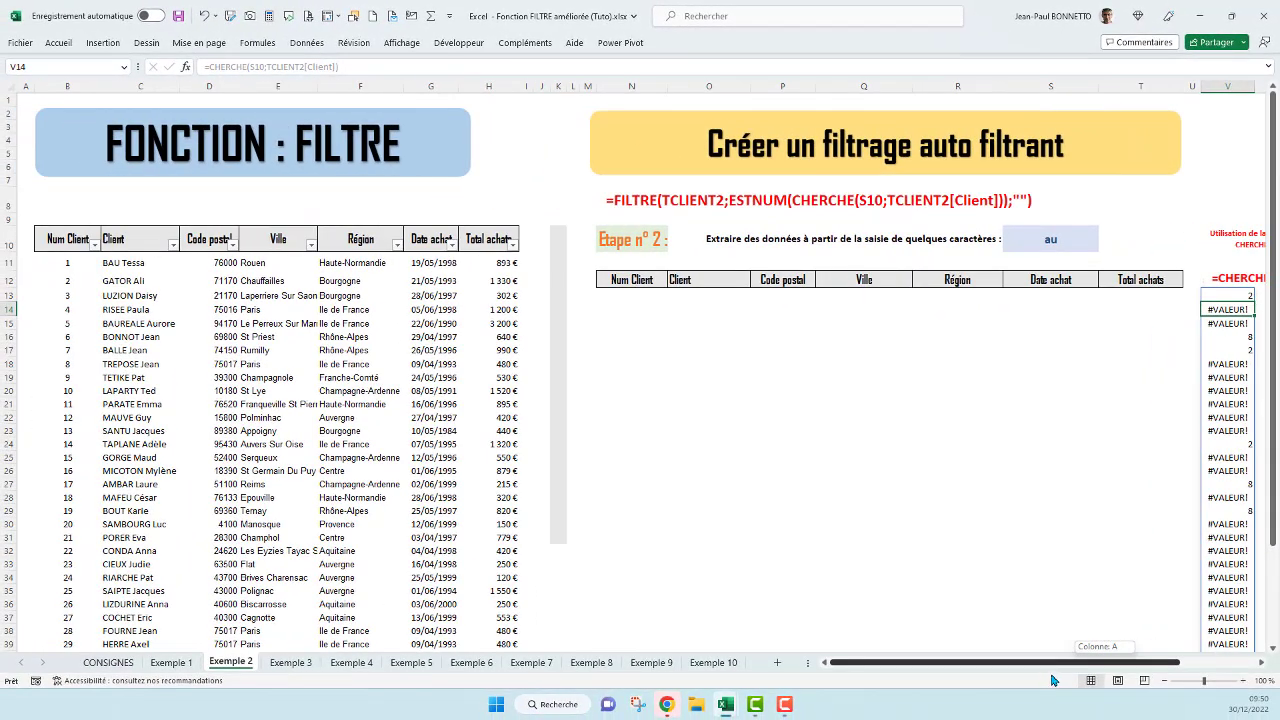
Wrap the CHERCHE formula in cell V13 with ESTNUM, giving =ESTNUM(CHERCHE(S10;TCLIENT2[Client]))
drag(1052, 680, 1062, 680)
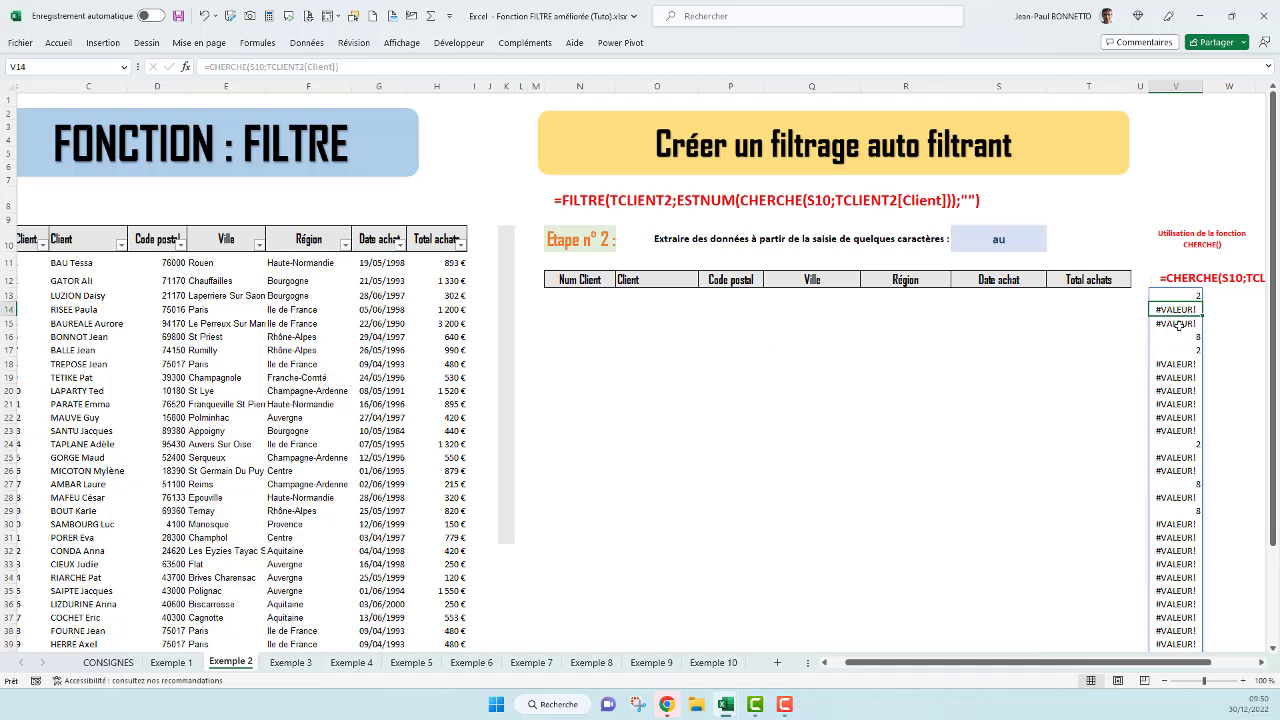
click(1259, 664)
click(1259, 665)
click(1259, 665)
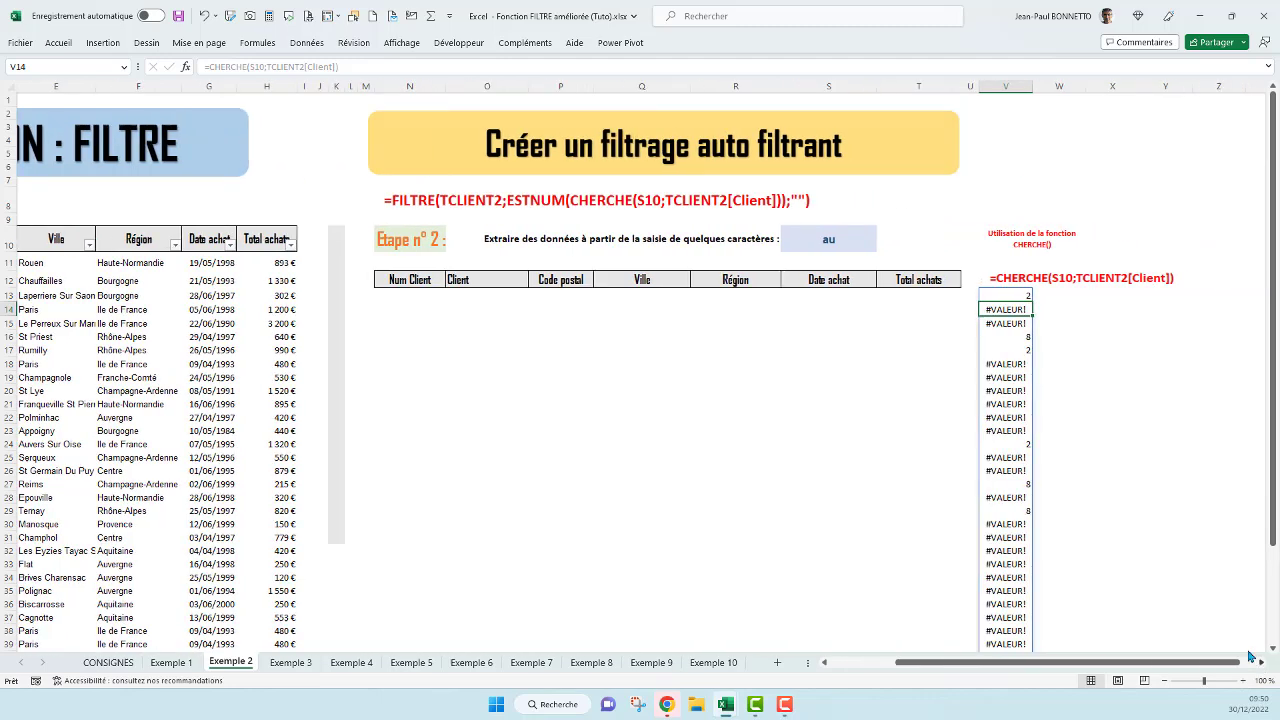
click(1010, 295)
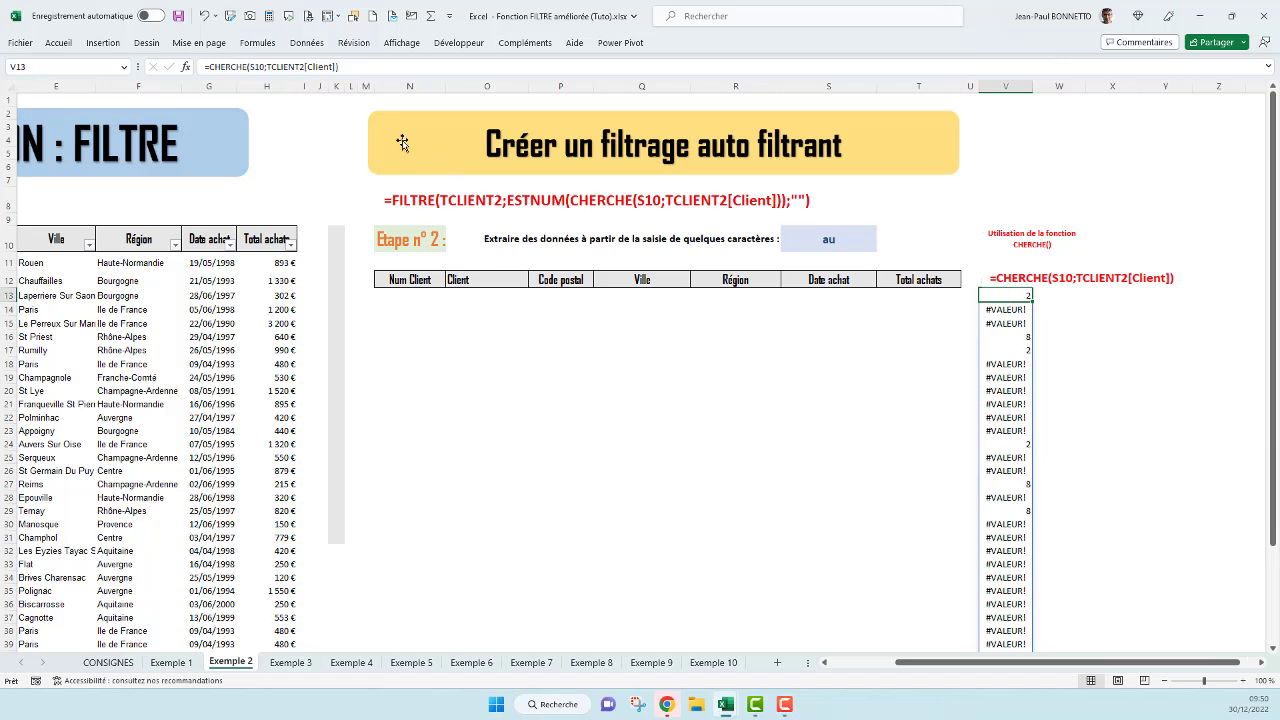
click(208, 66)
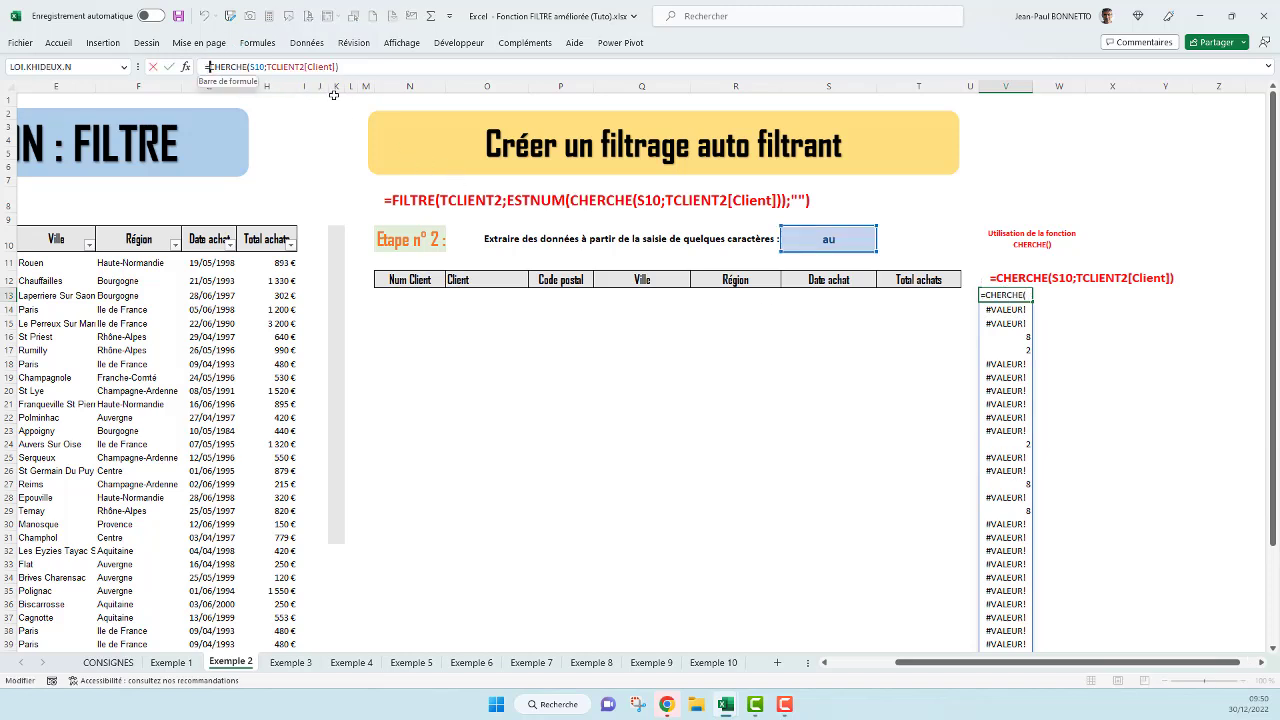
text(EST)
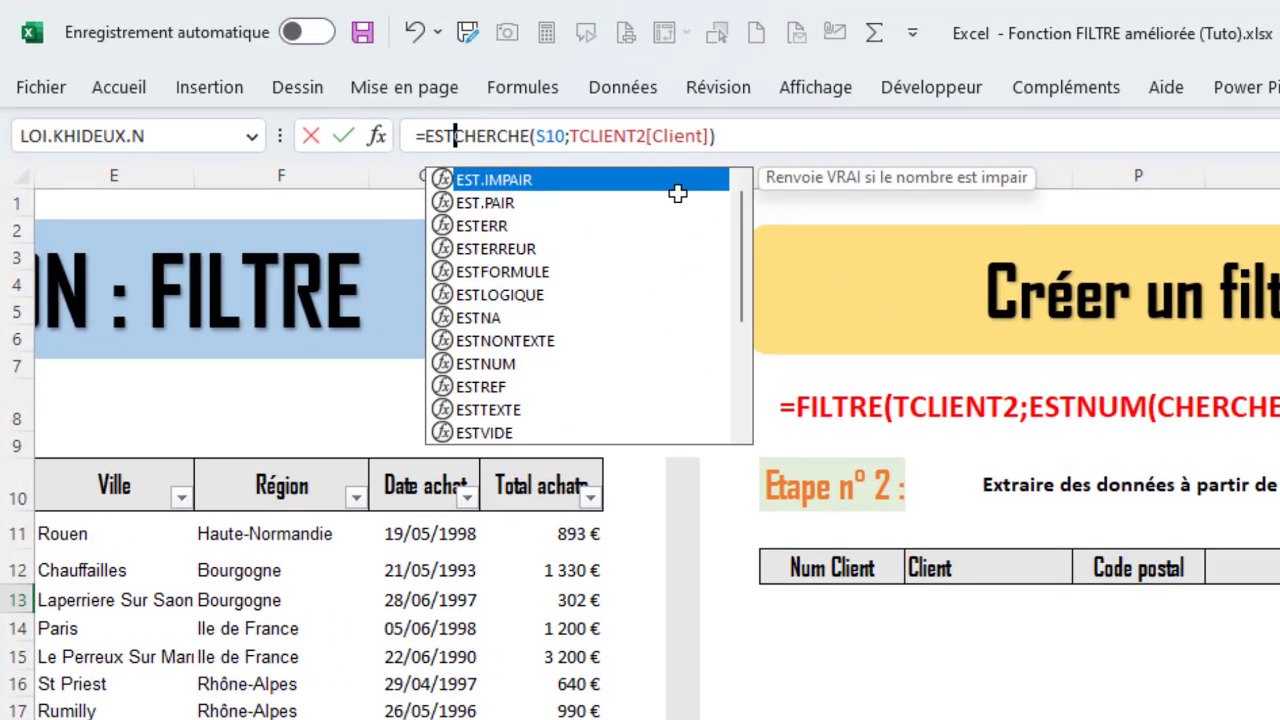
text(N)
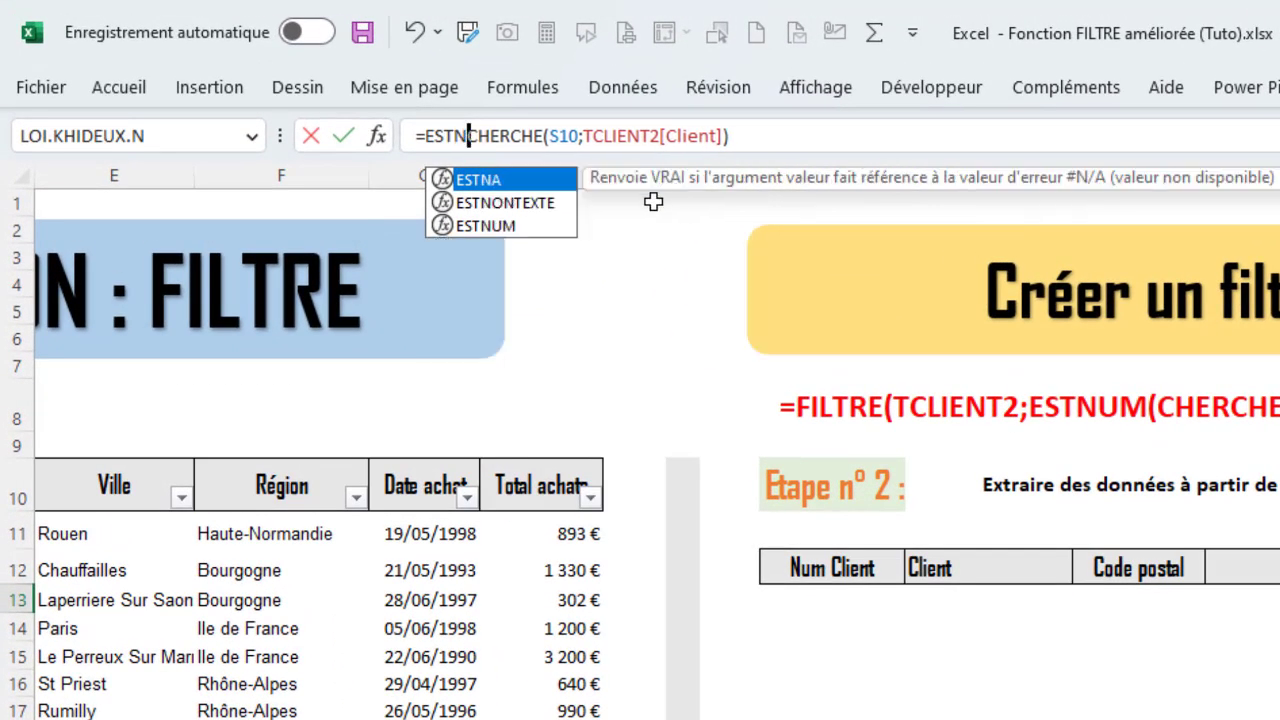
double_click(490, 229)
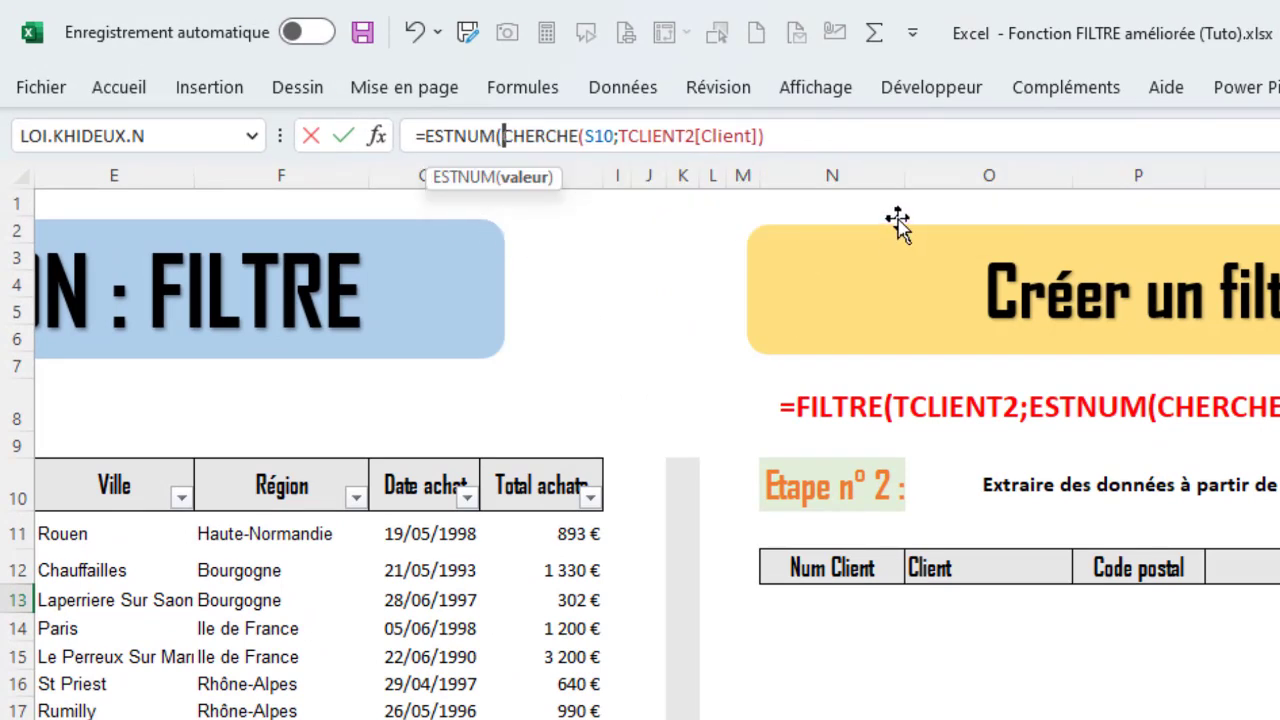
click(823, 131)
text())
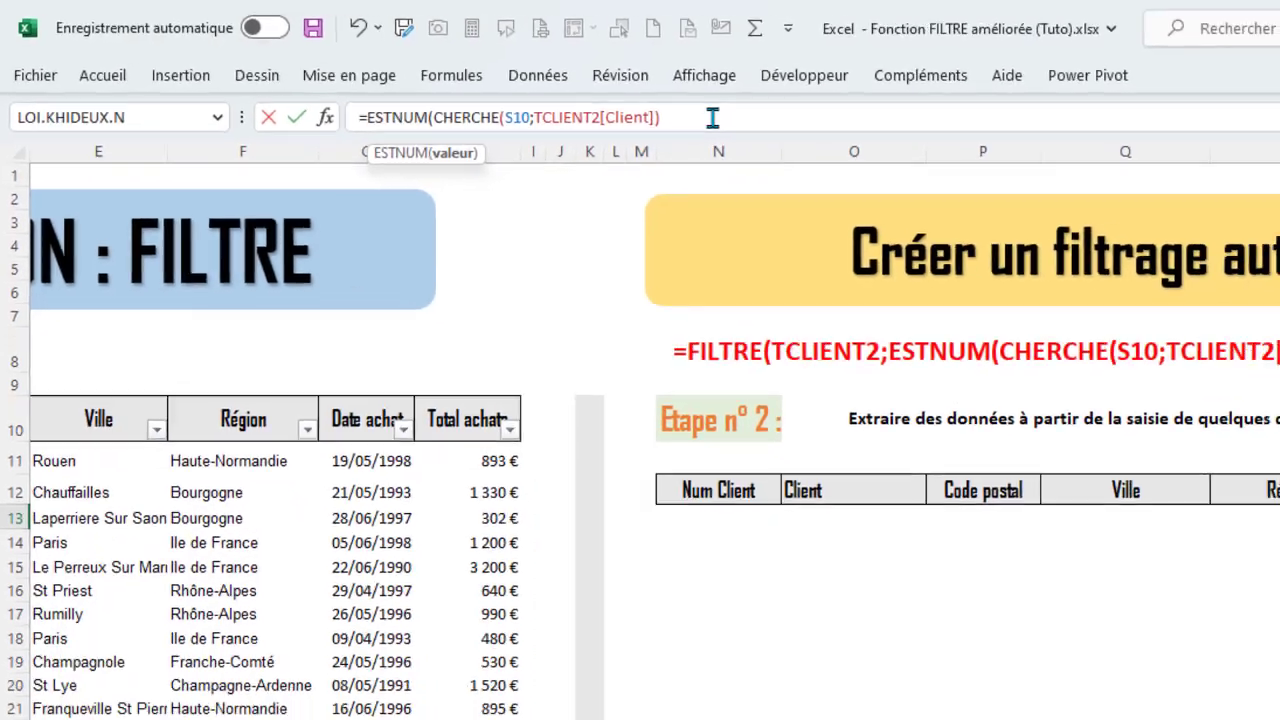
key(Return)
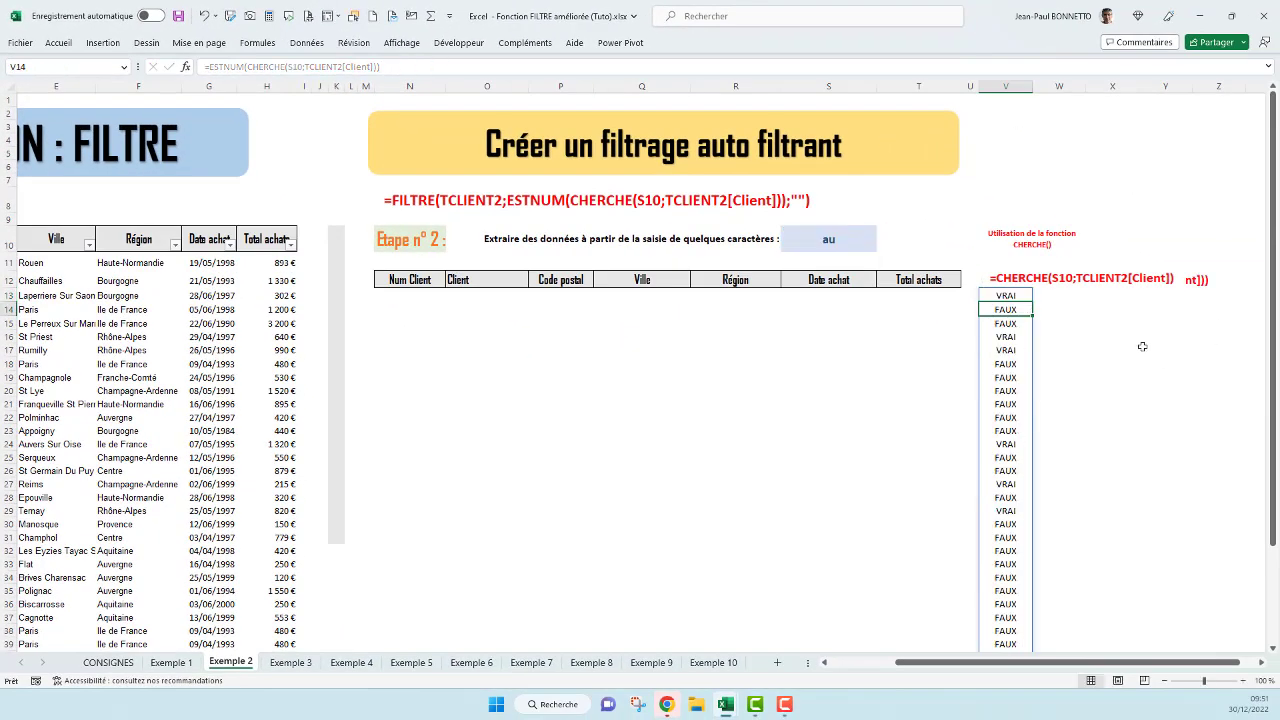
Start a FILTRE formula in cell N13 with the TCLIENT2 table as the array to filter
click(1024, 296)
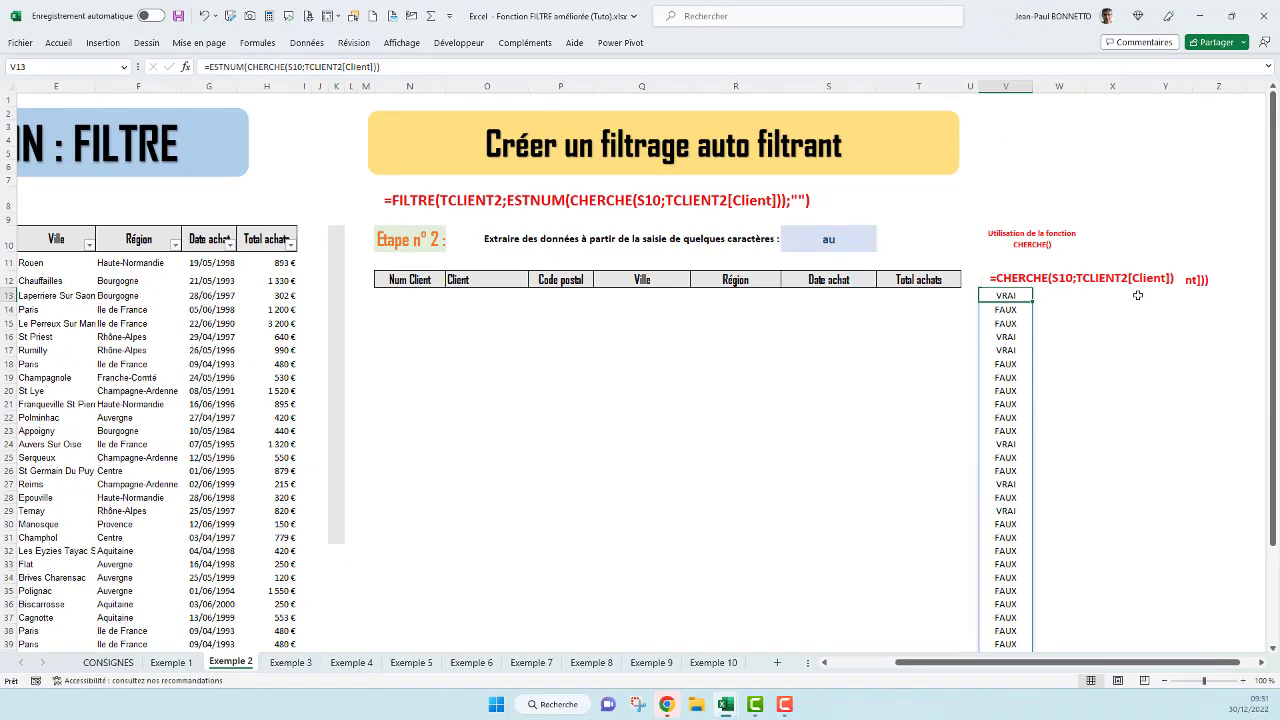
drag(1012, 672, 985, 675)
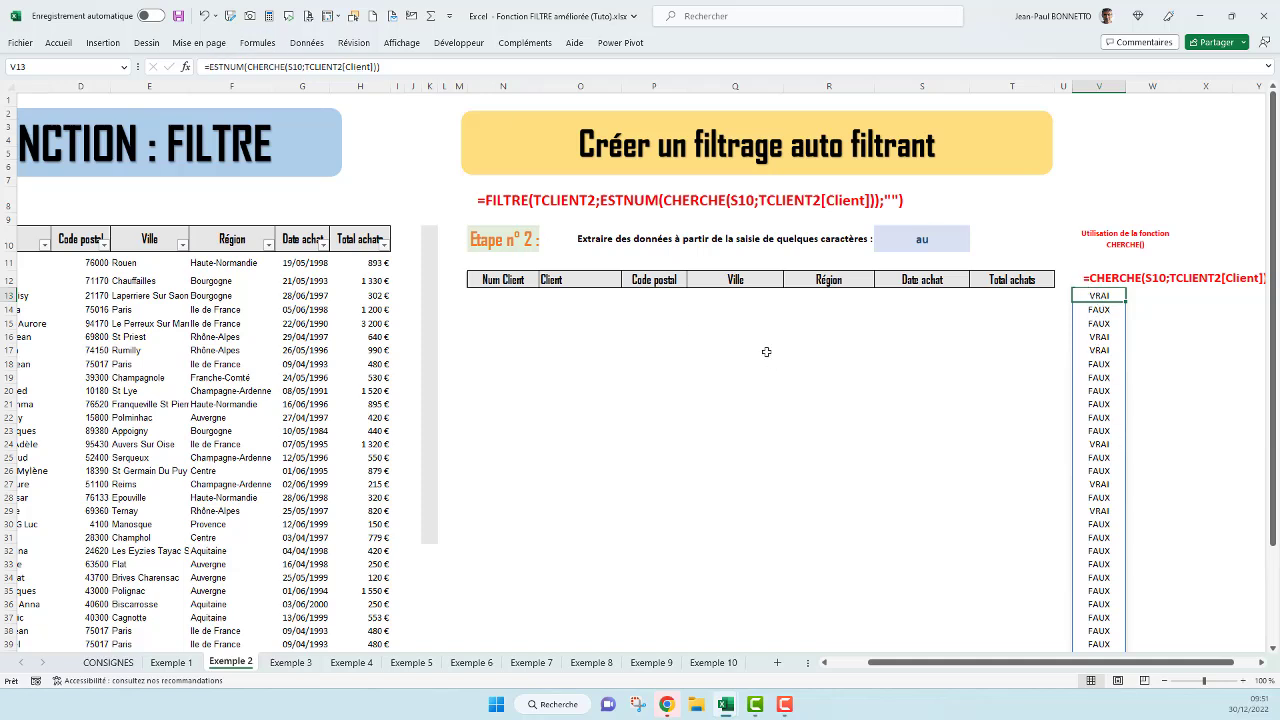
click(944, 231)
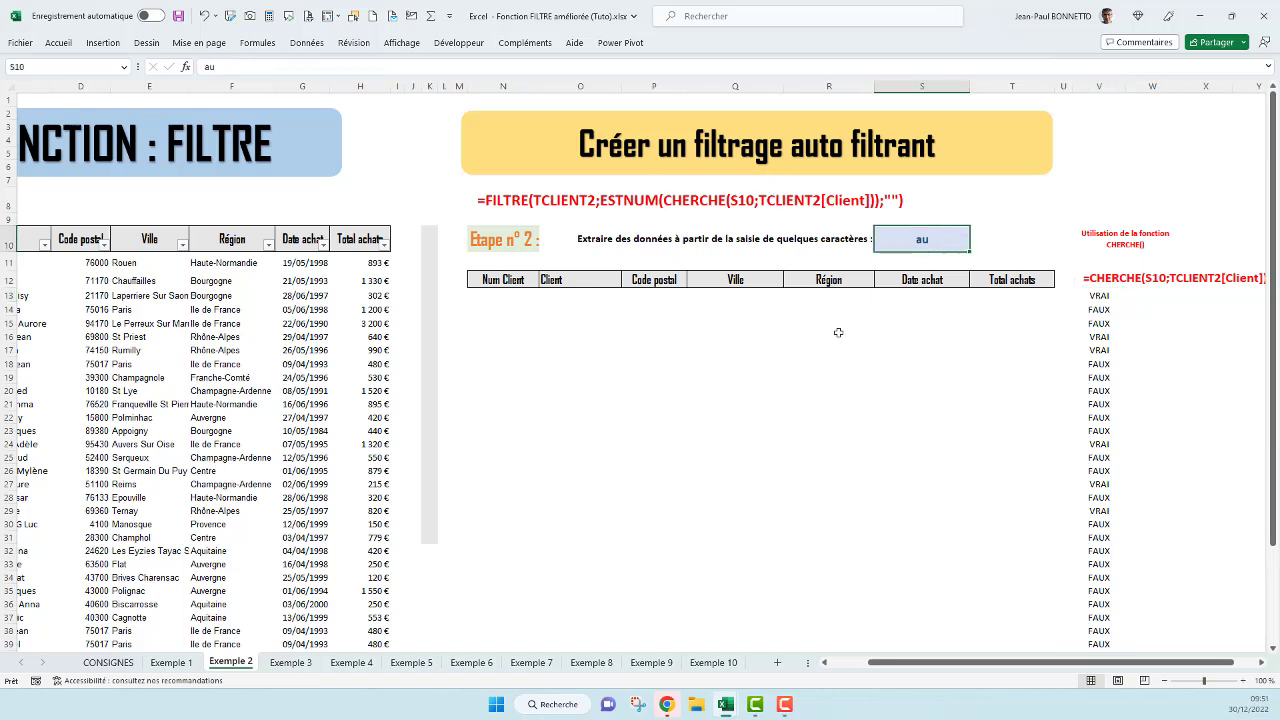
click(493, 302)
drag(977, 664, 937, 671)
text(=FILTR)
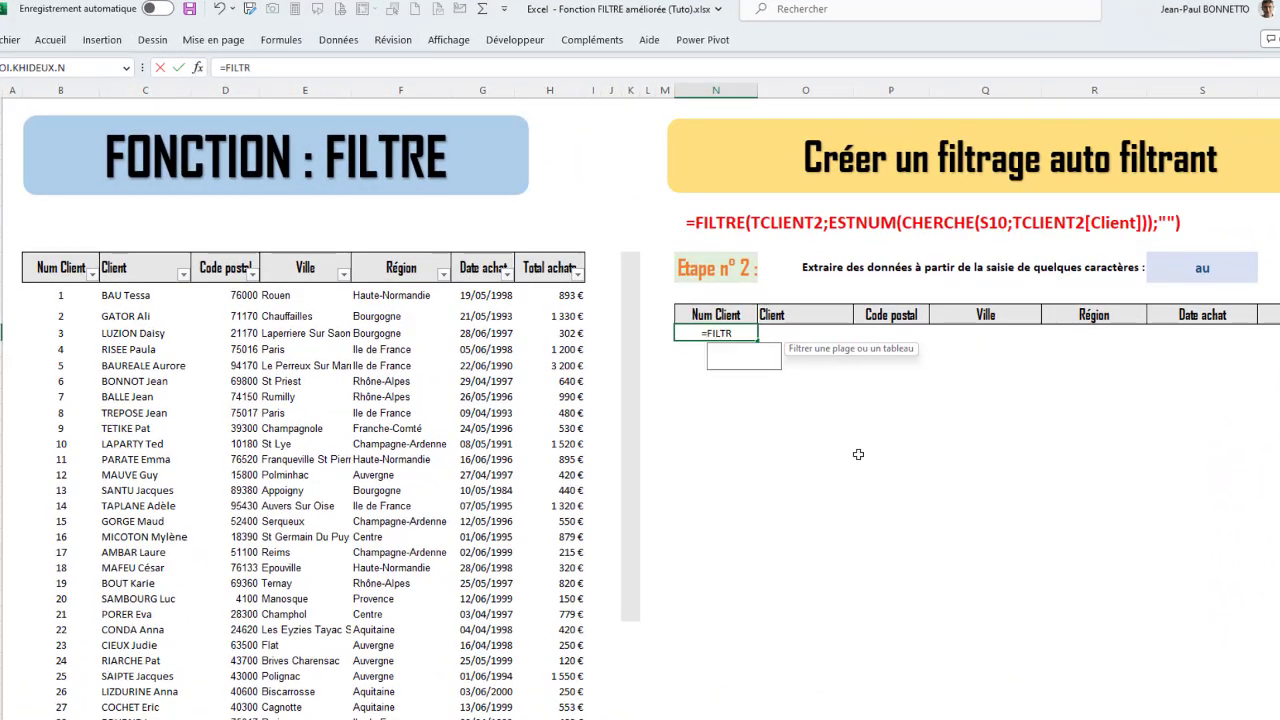
text(E()
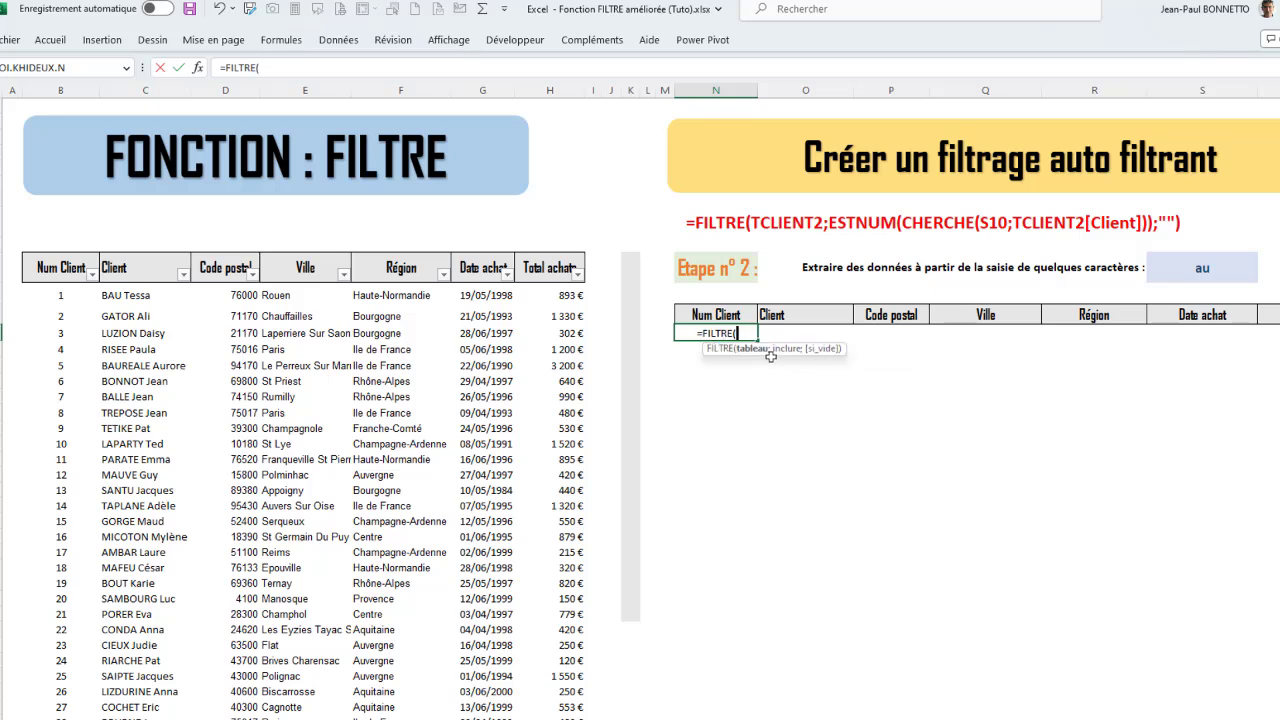
click(32, 254)
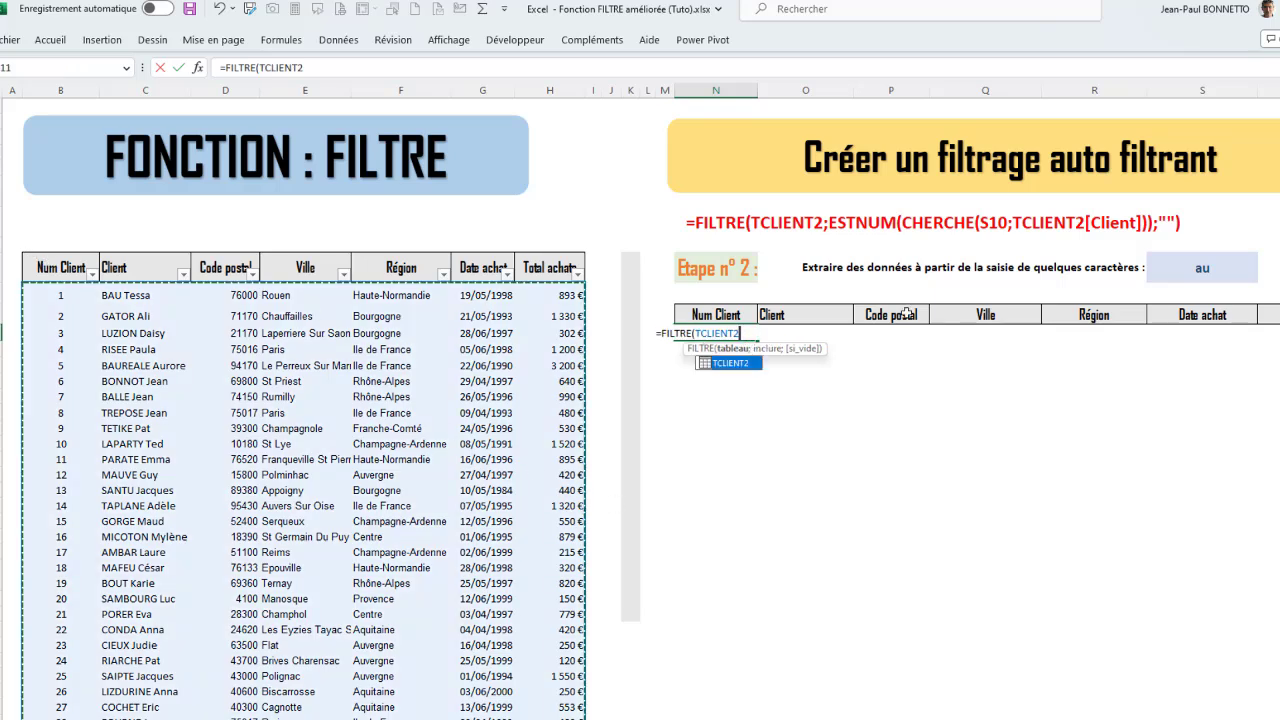
text(;)
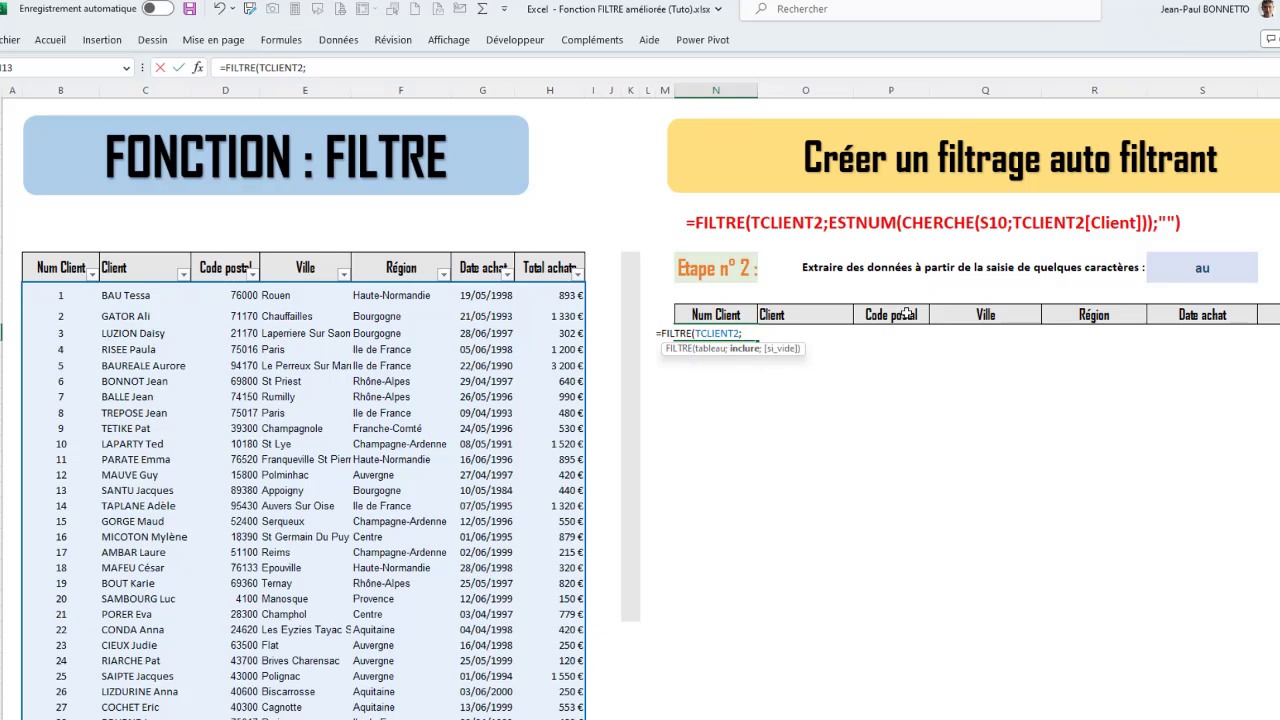
Add CHERCHE(S10;TCLIENT2[Client]) as the include argument of the FILTRE formula
text(CHERCHE()
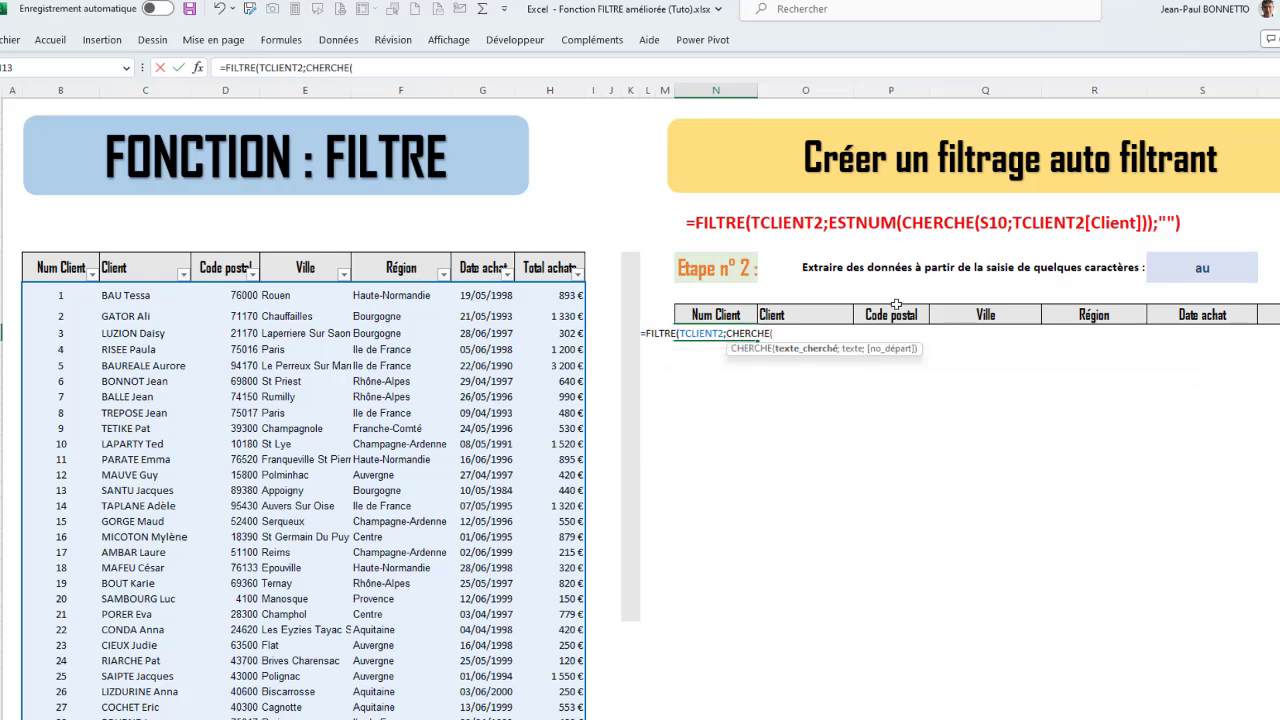
click(1188, 269)
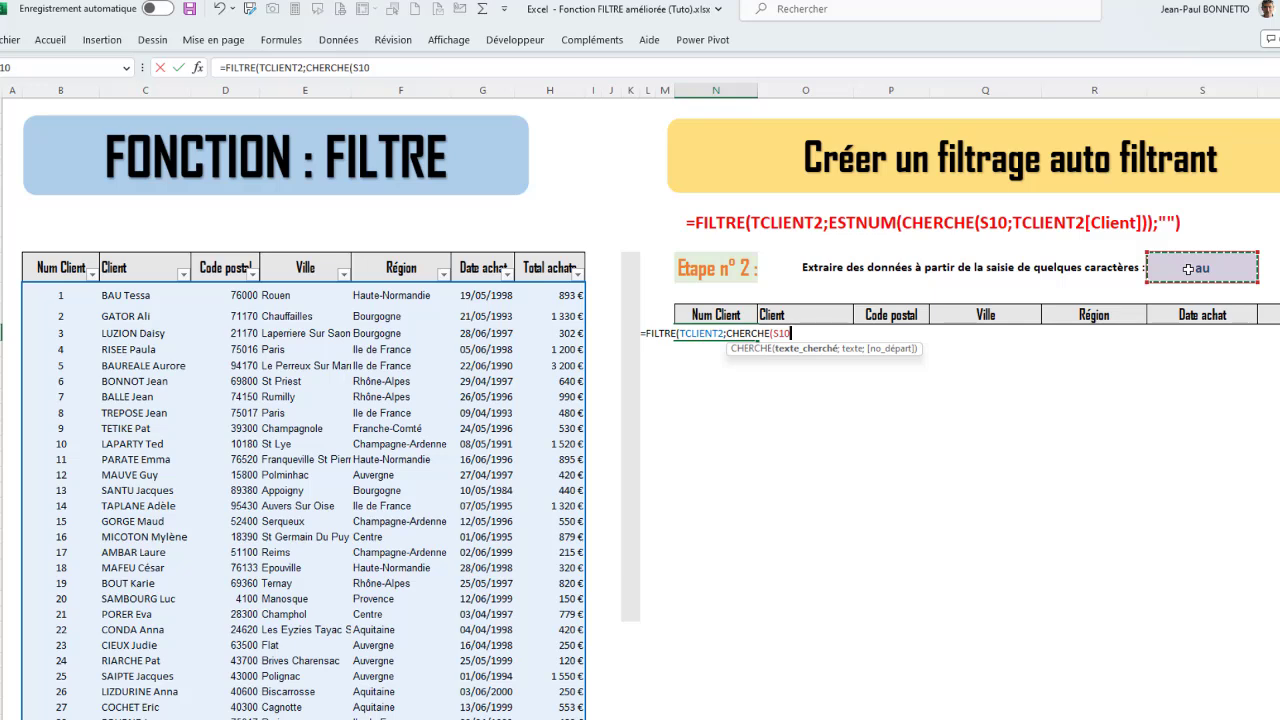
text(;)
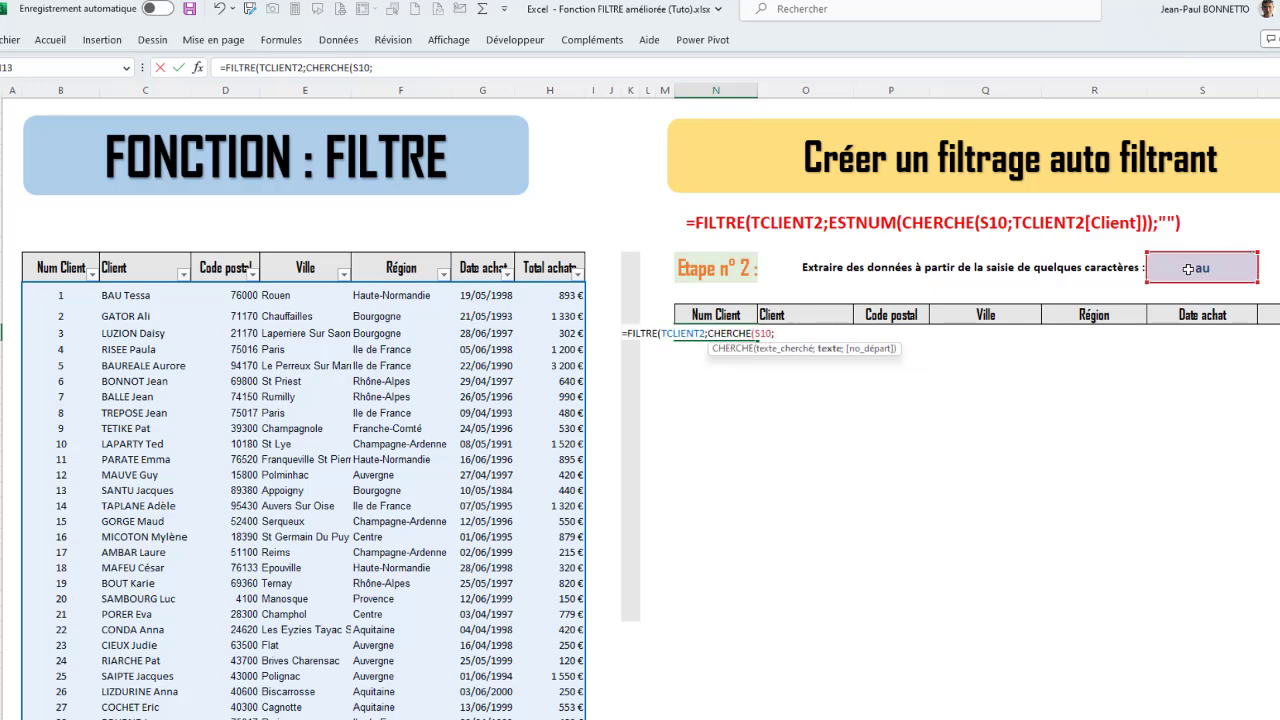
click(148, 252)
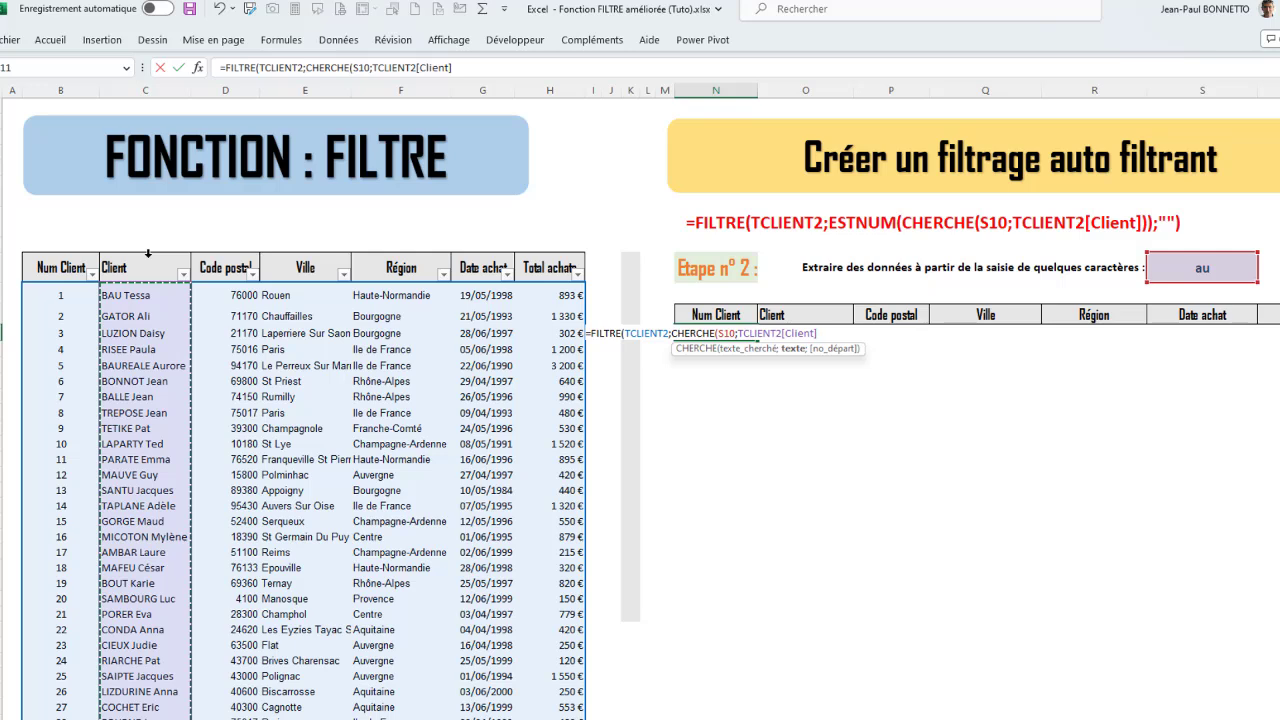
text())
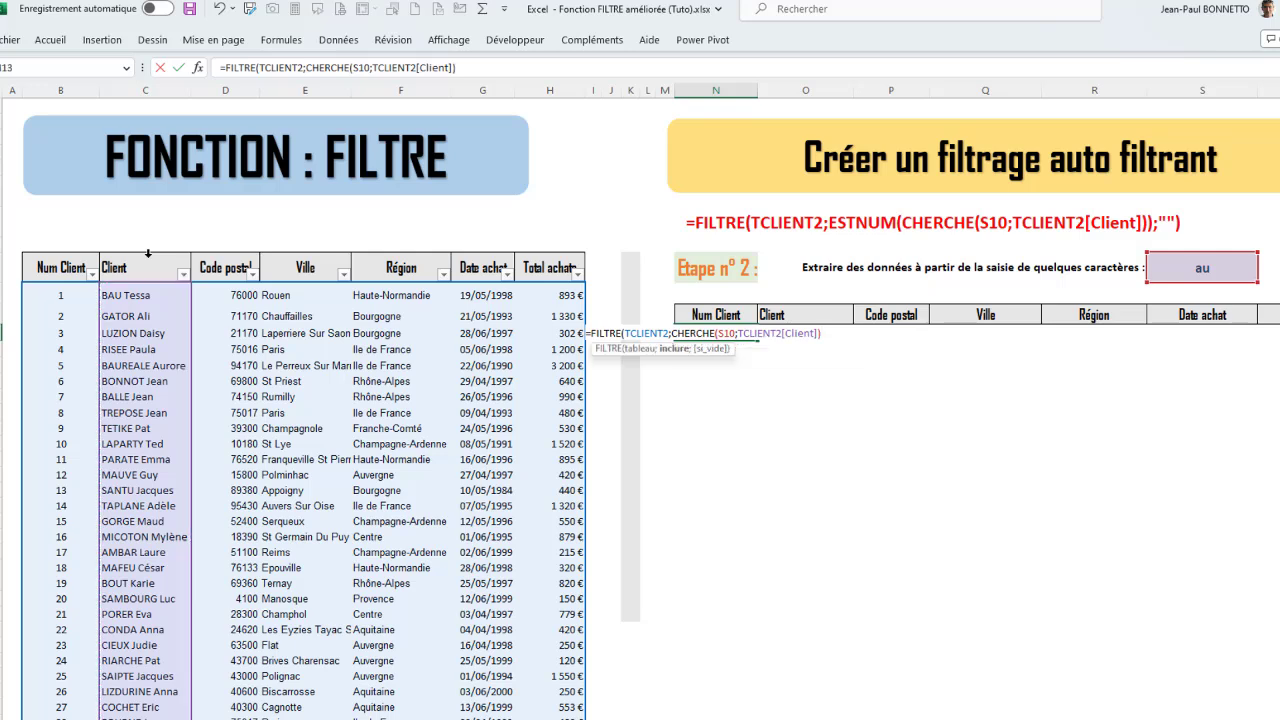
Wrap the CHERCHE part of the FILTRE formula in ESTNUM, giving ESTNUM(CHERCHE(S10;TCLIENT2[Client]))
click(673, 333)
text(E)
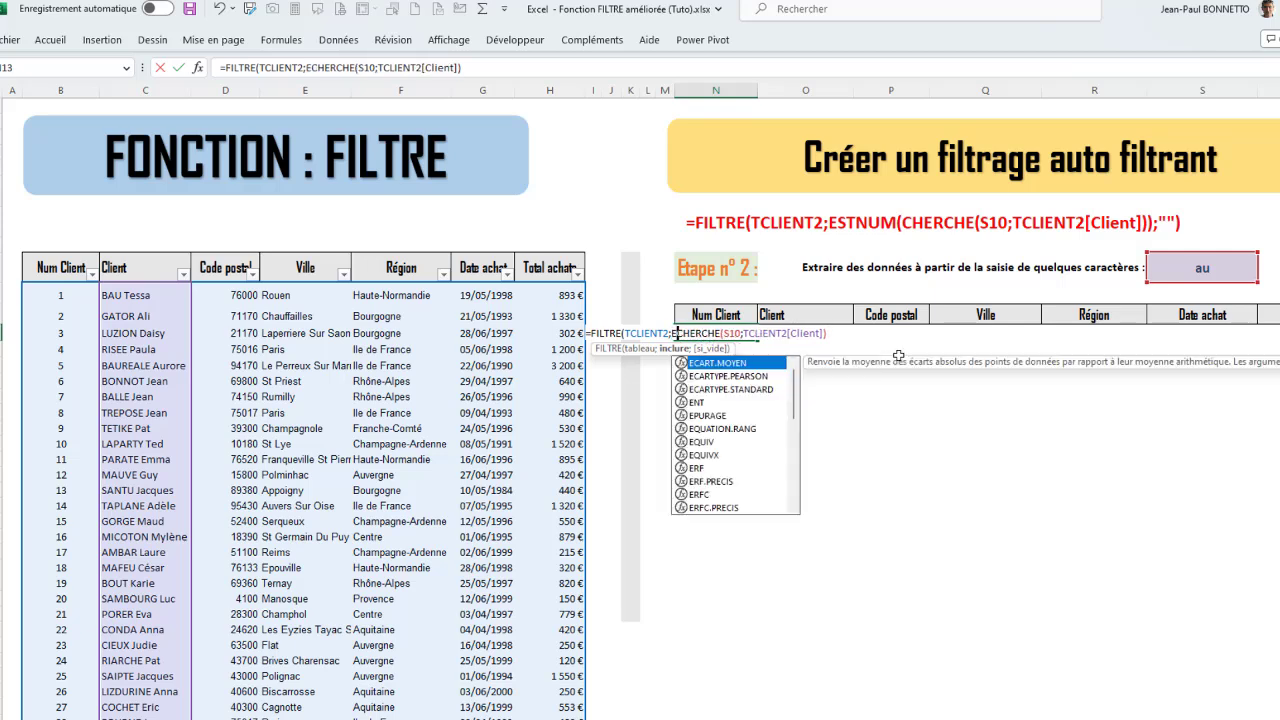
text(S)
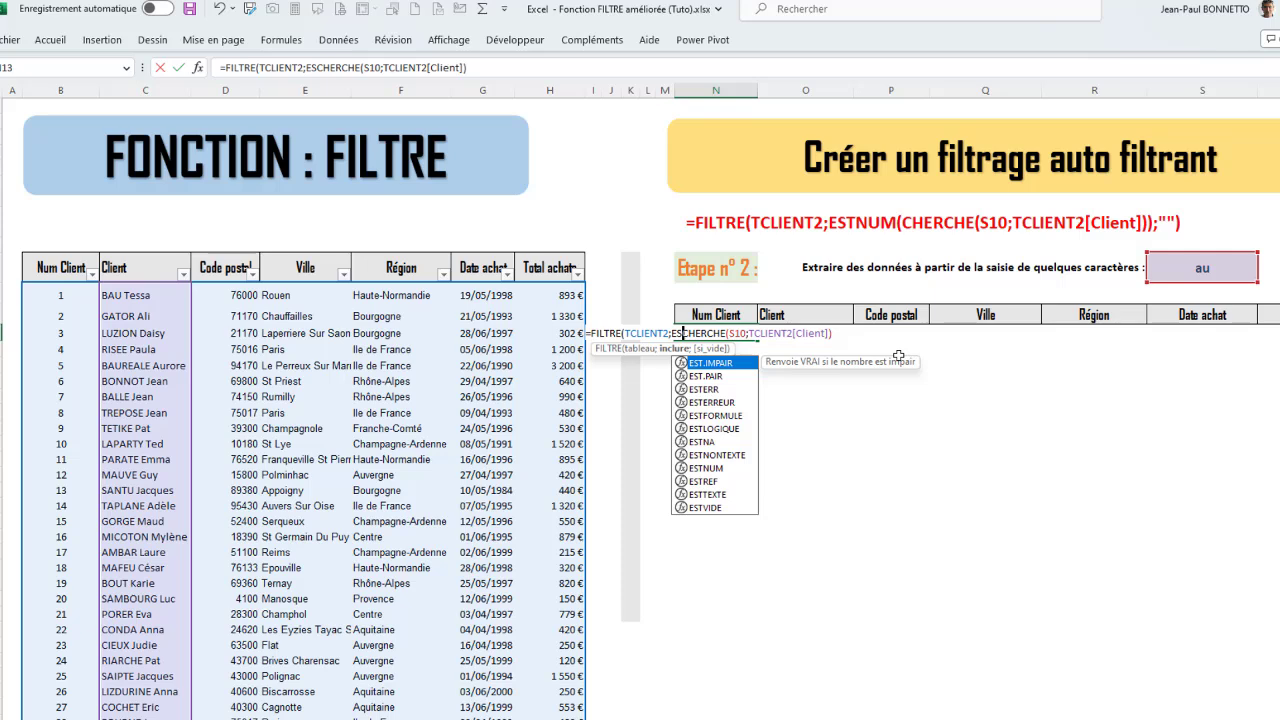
double_click(705, 468)
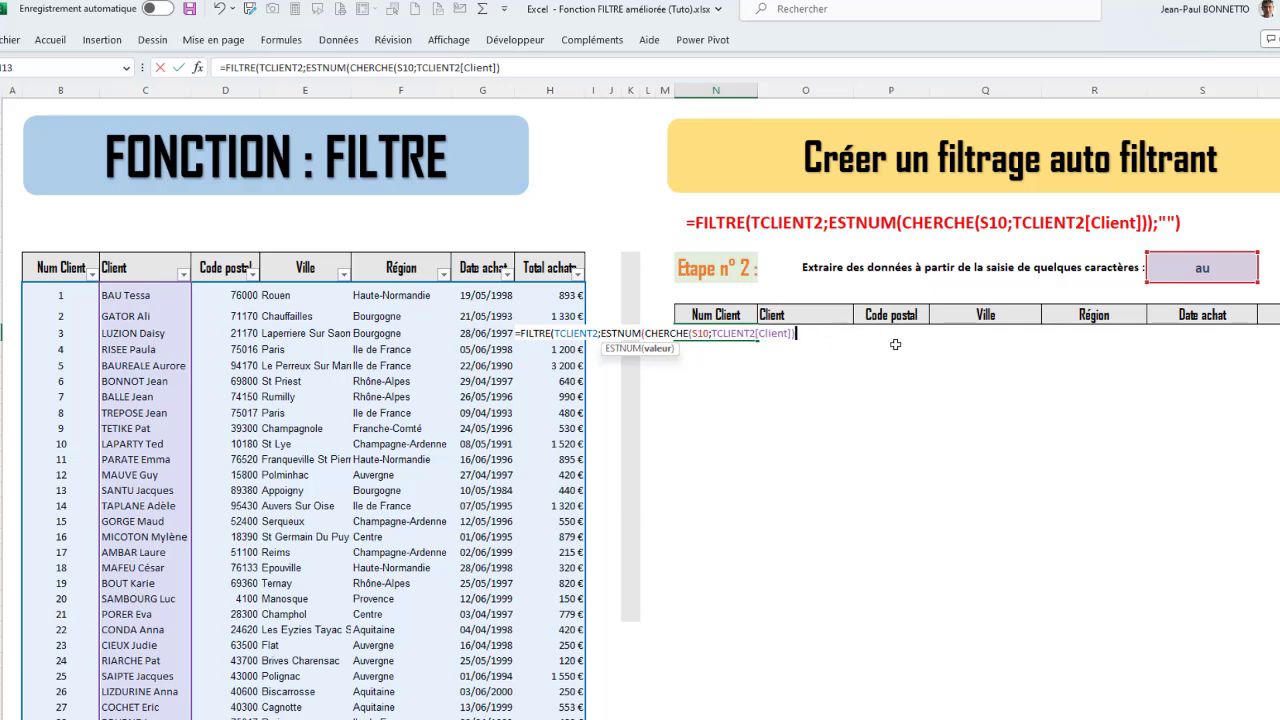
text())
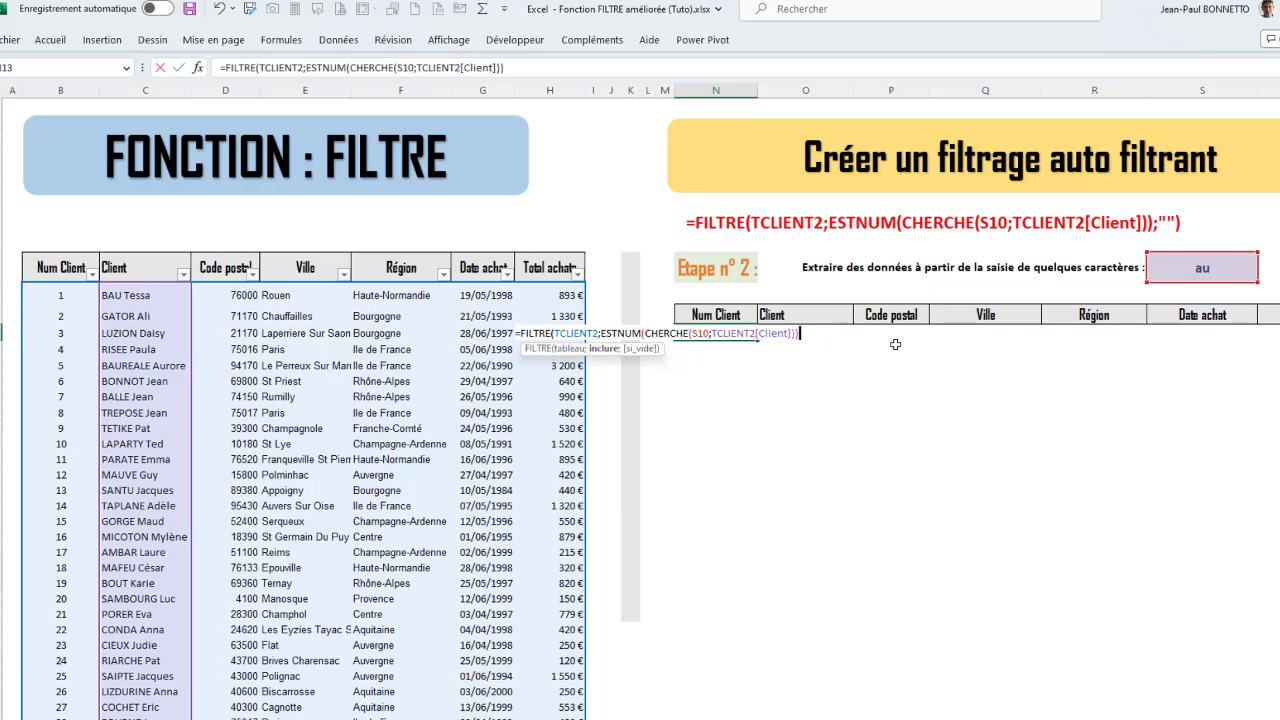
Complete the FILTRE formula with "" as the if-empty argument, validate it and reselect cell N13
text(;)
text(""))
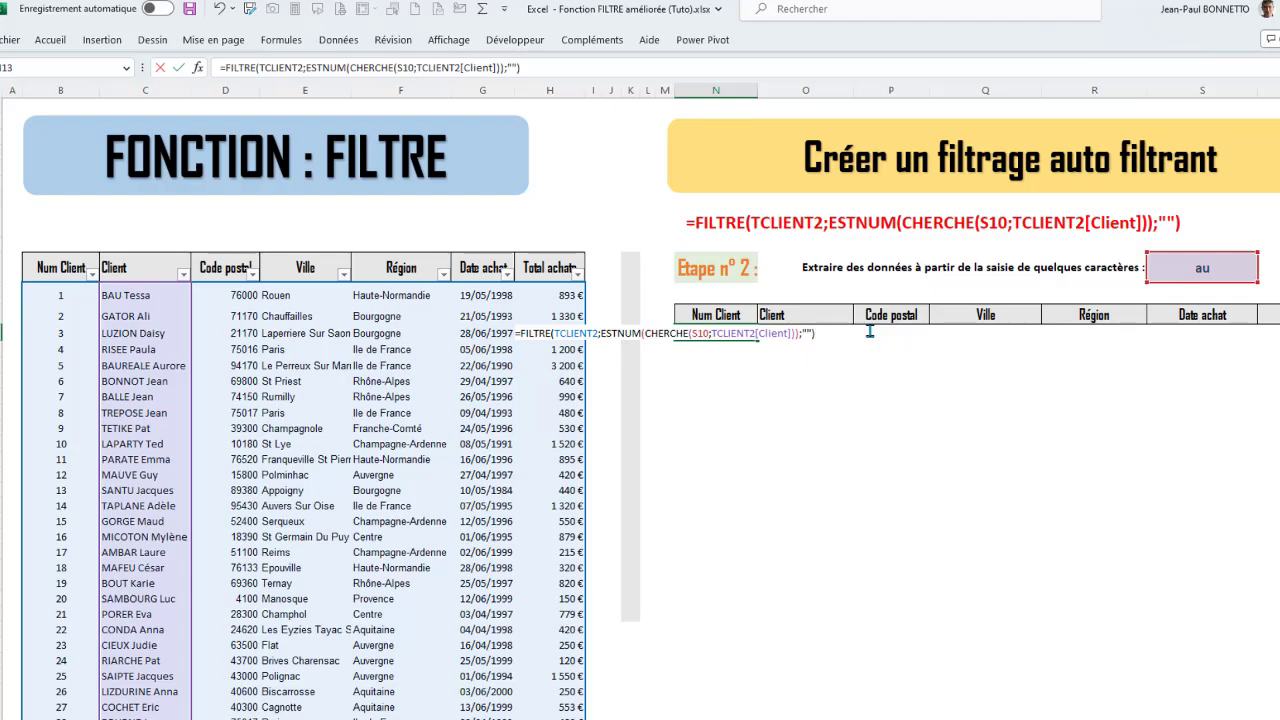
key(Return)
click(700, 333)
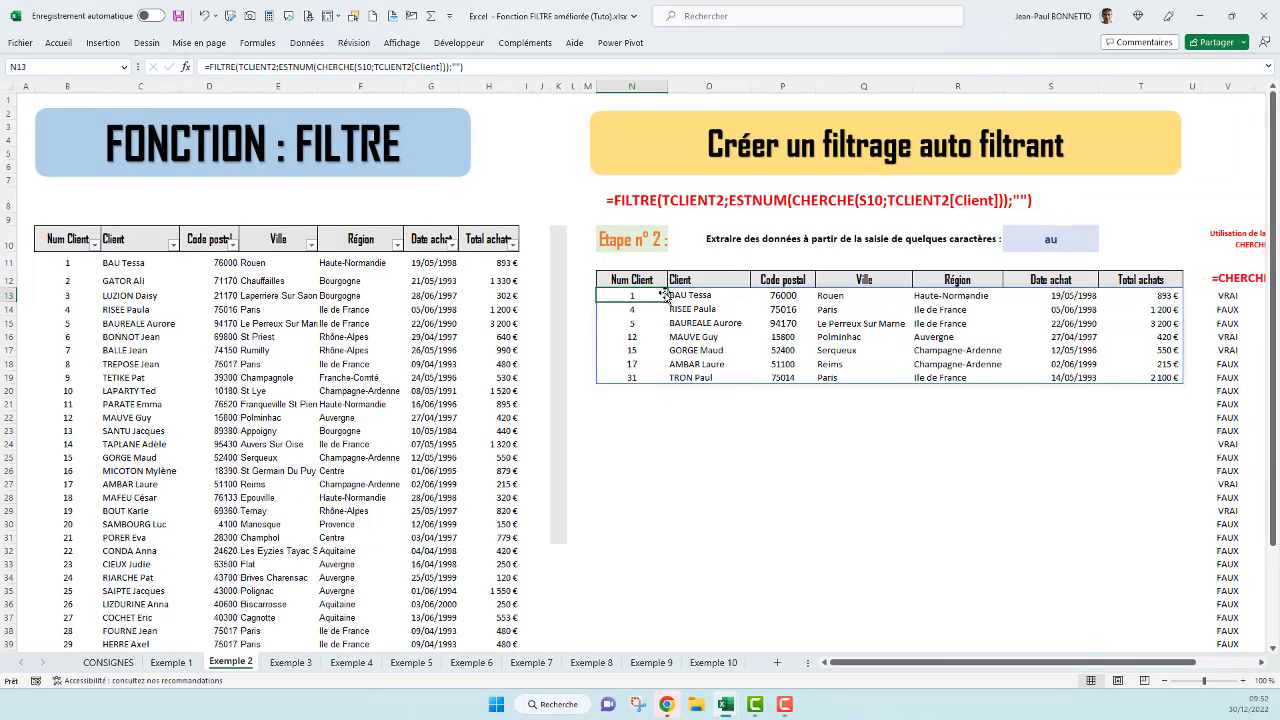
Test the auto-filtering extraction by entering "on" as the search characters in cell S10
click(1049, 243)
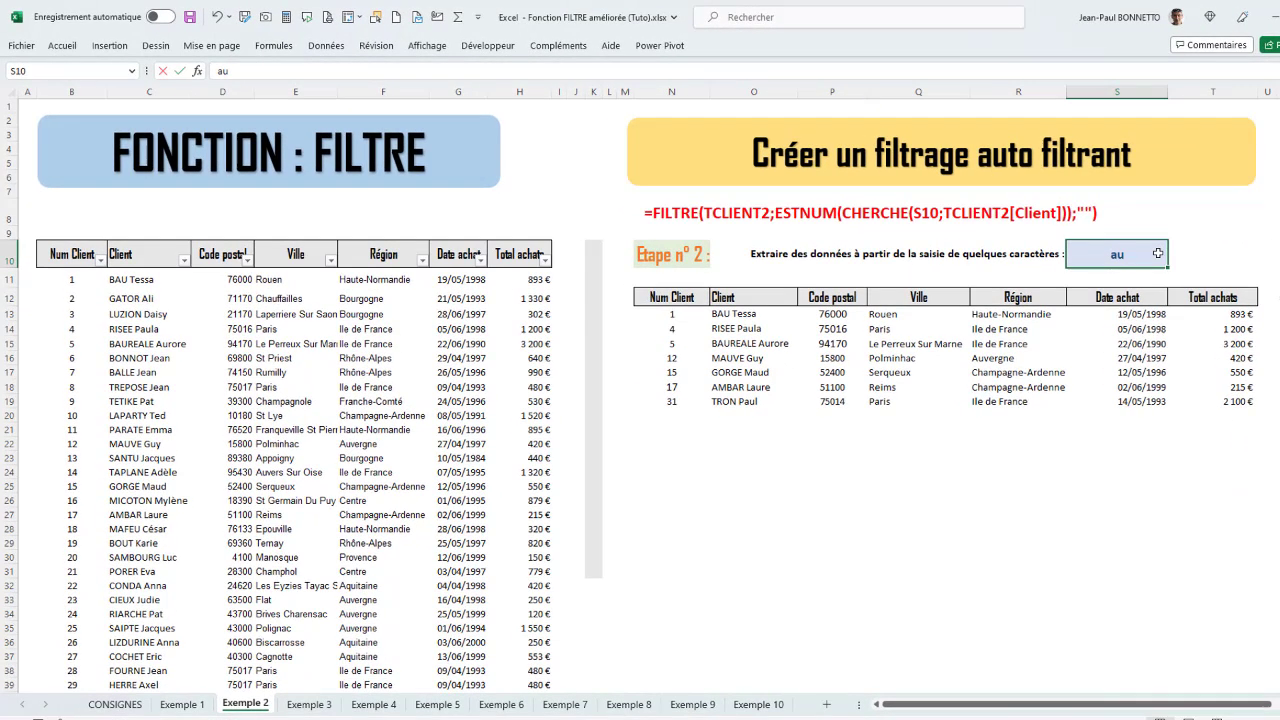
text(on)
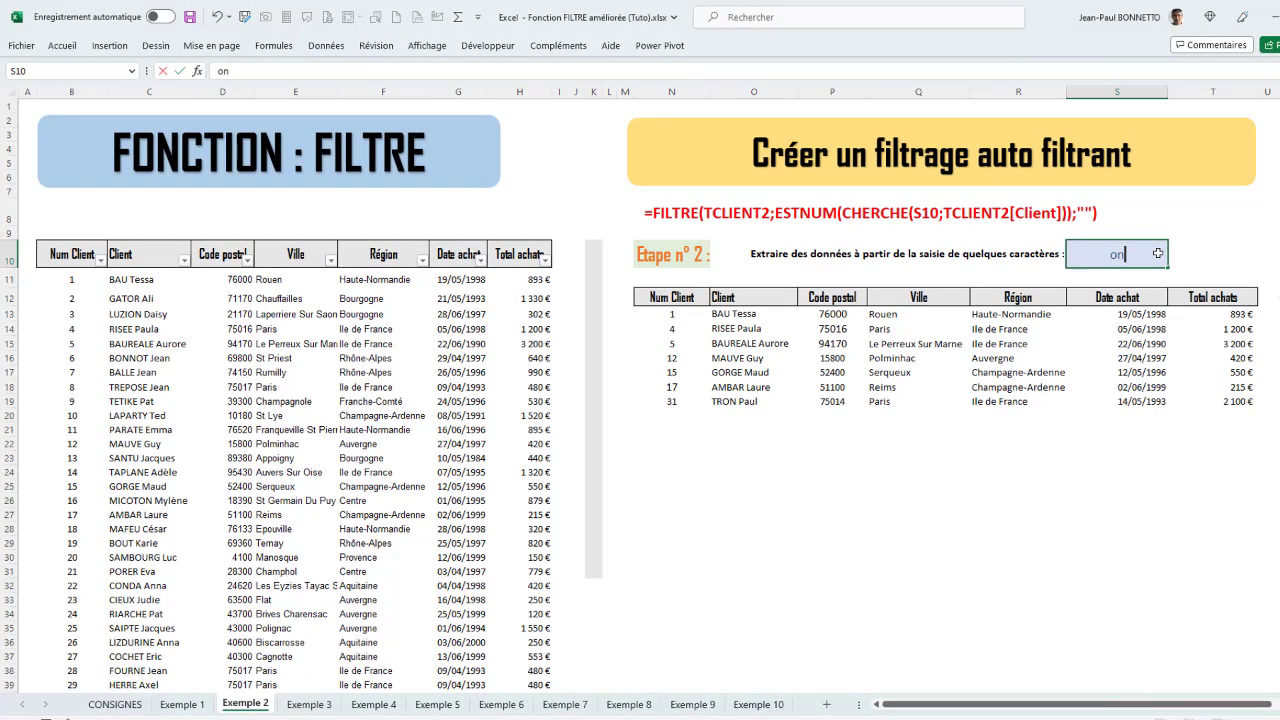
key(Return)
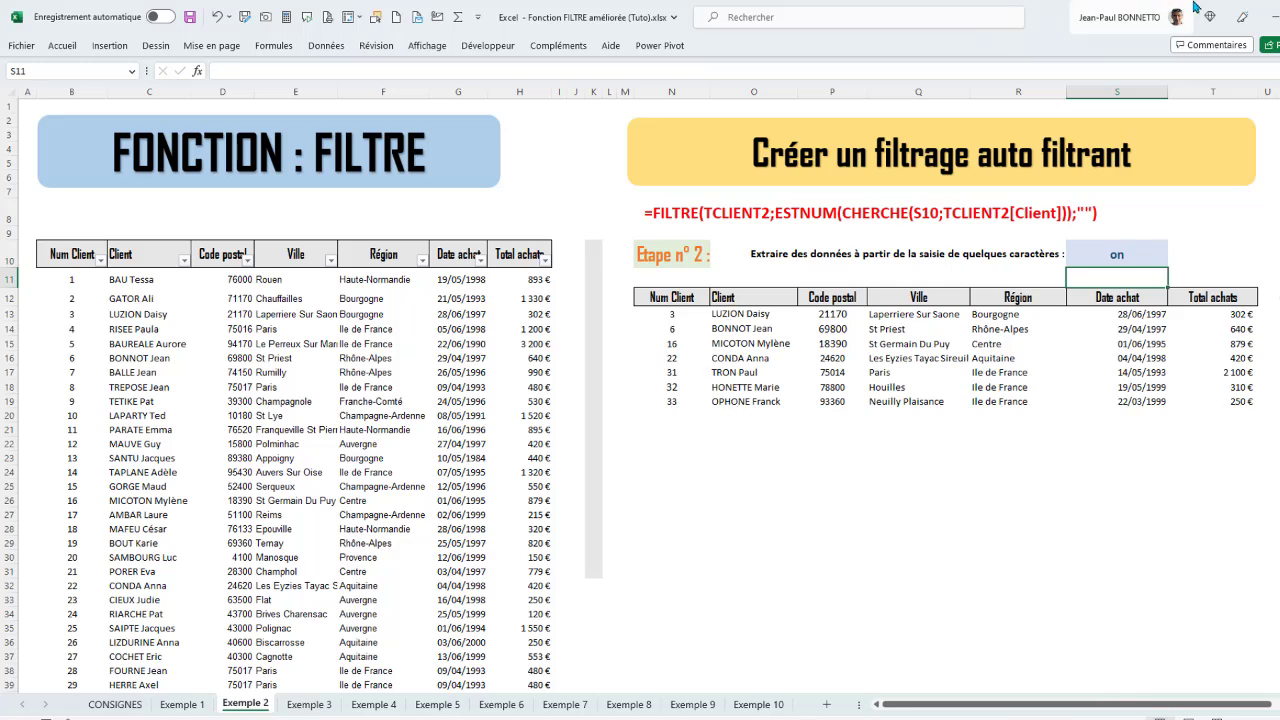
Enter a client first name as the search characters in cell S10 and check the extracted rows and formula cell N13
click(1113, 256)
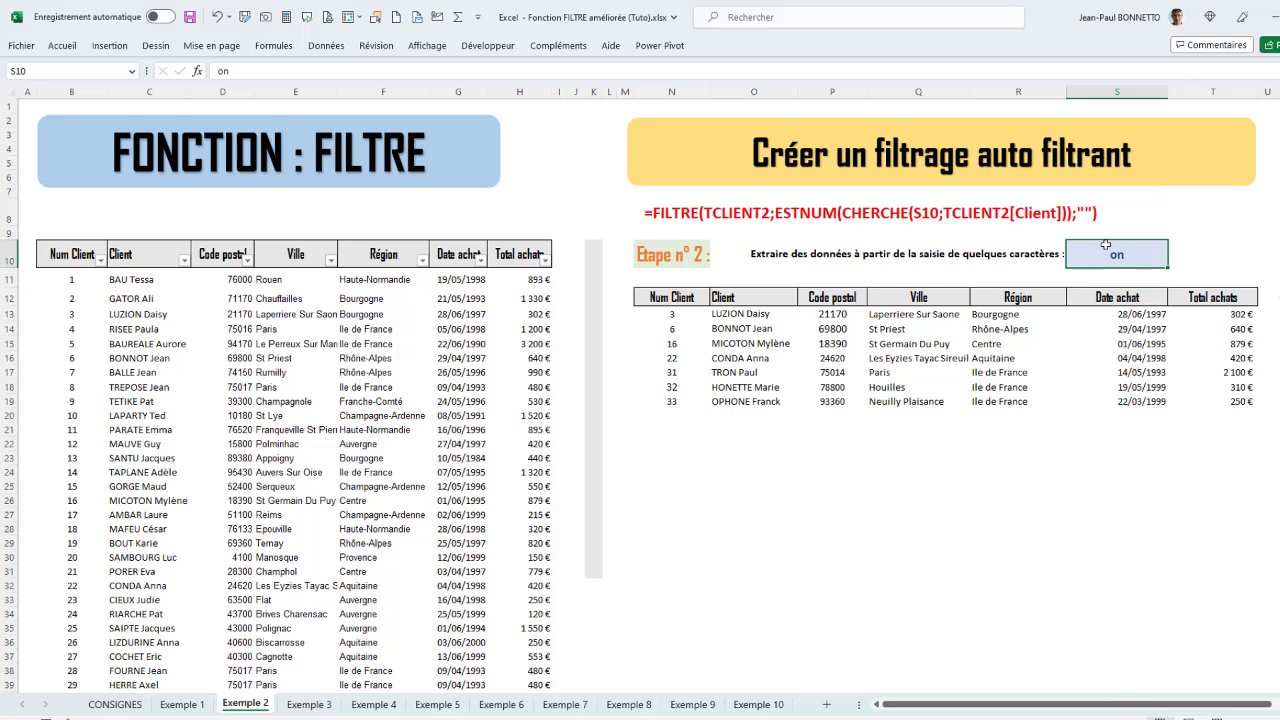
text(jean)
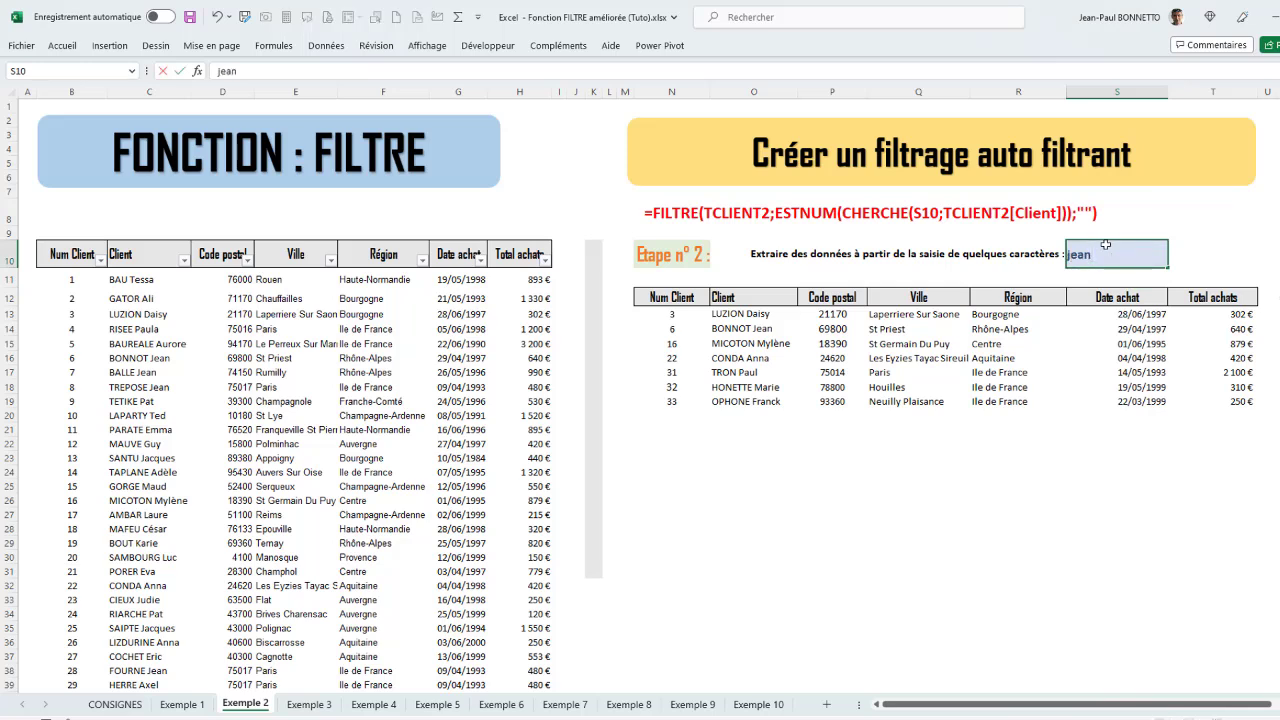
key(Return)
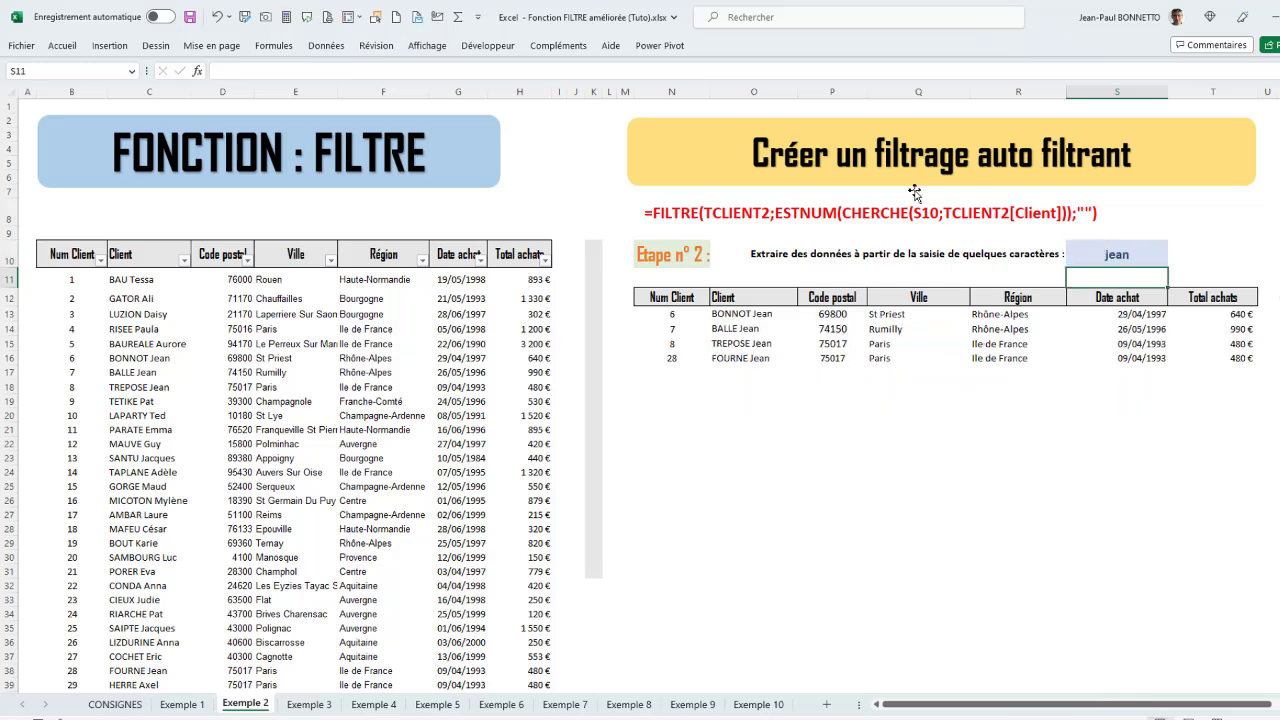
drag(752, 314, 745, 356)
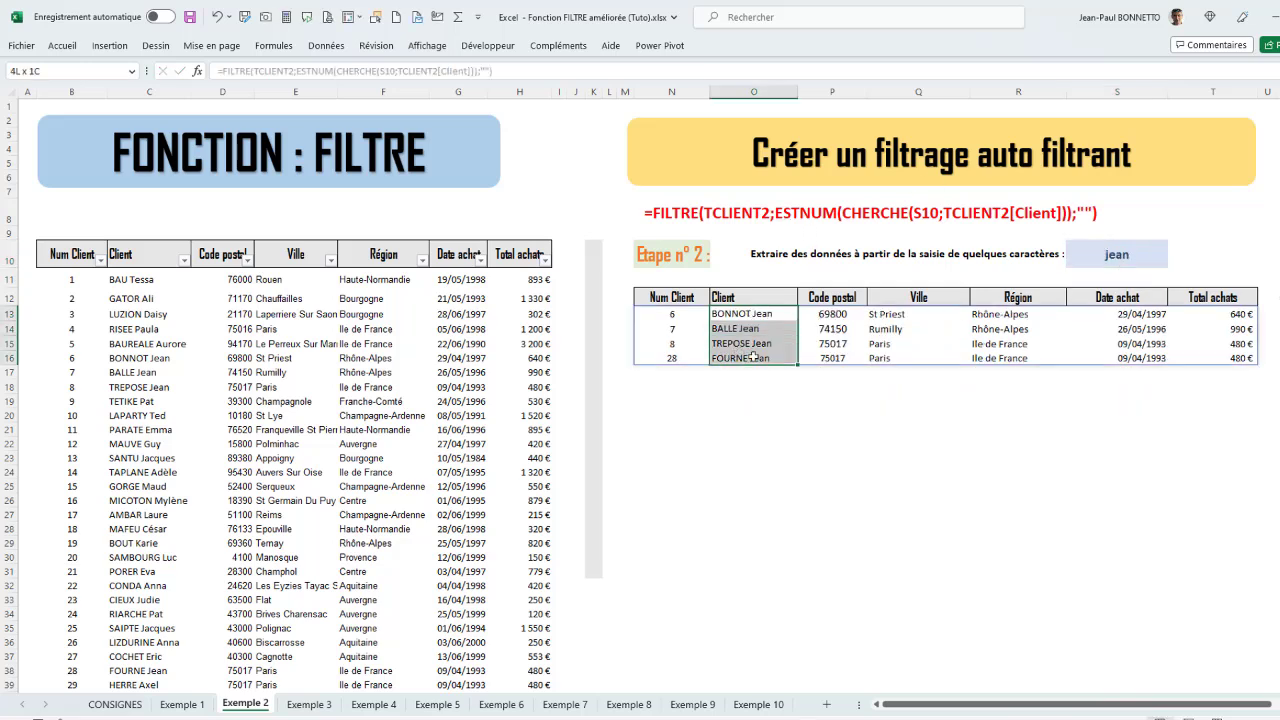
click(1128, 250)
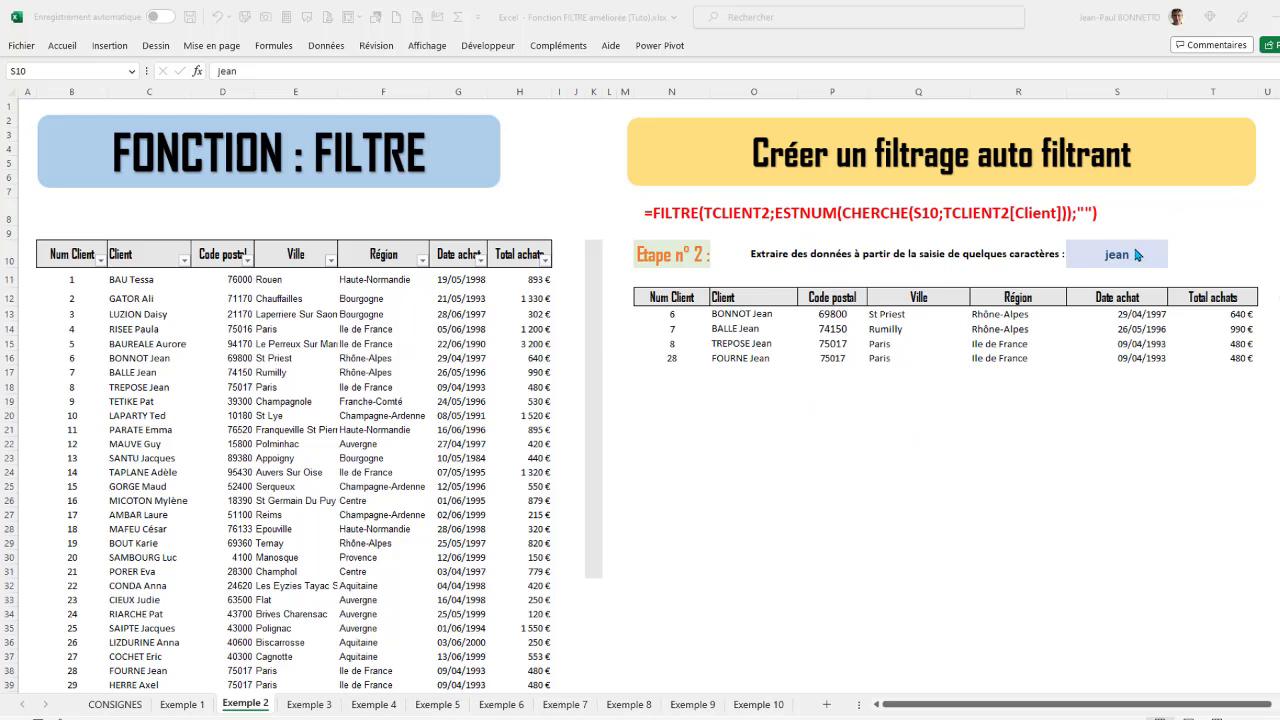
click(1124, 254)
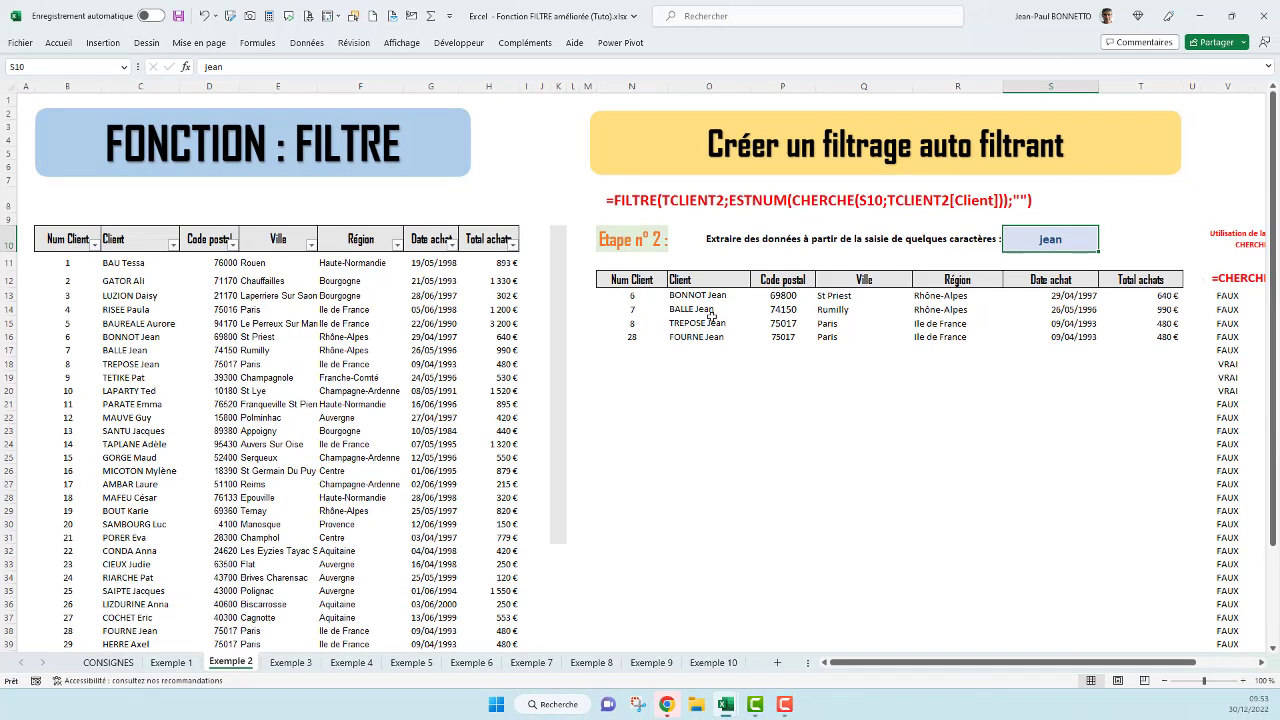
click(685, 295)
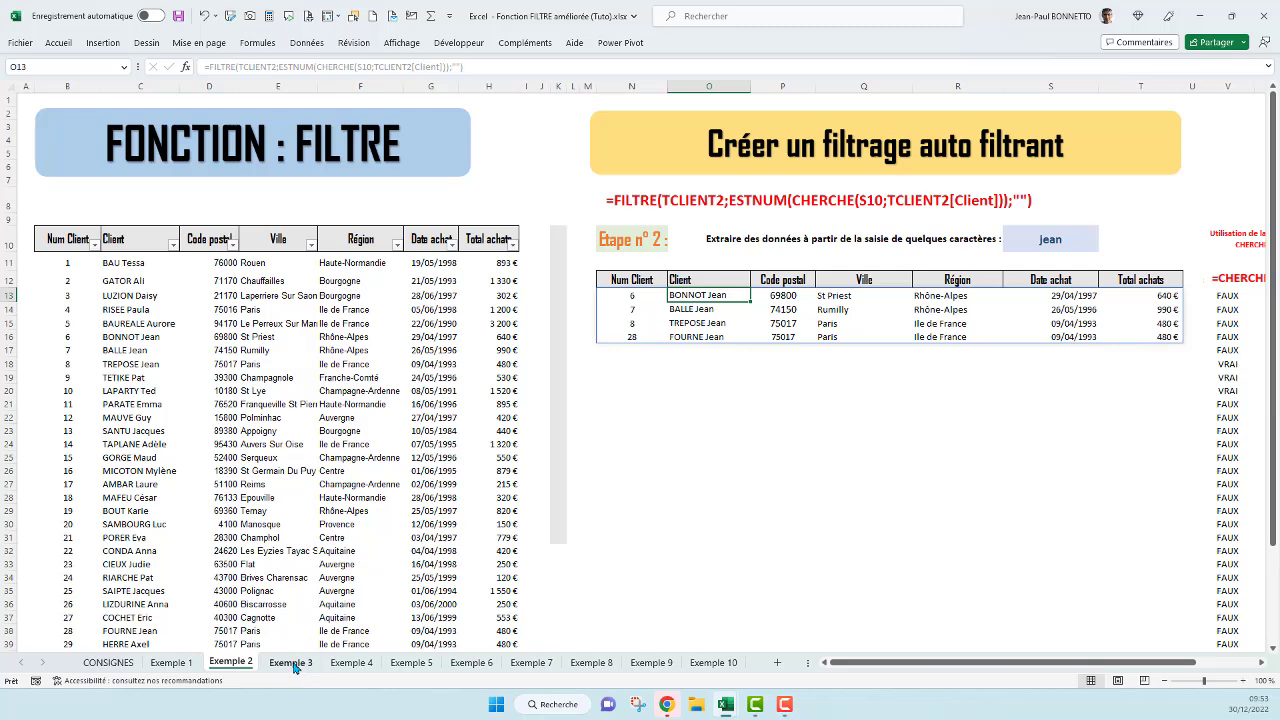
click(626, 296)
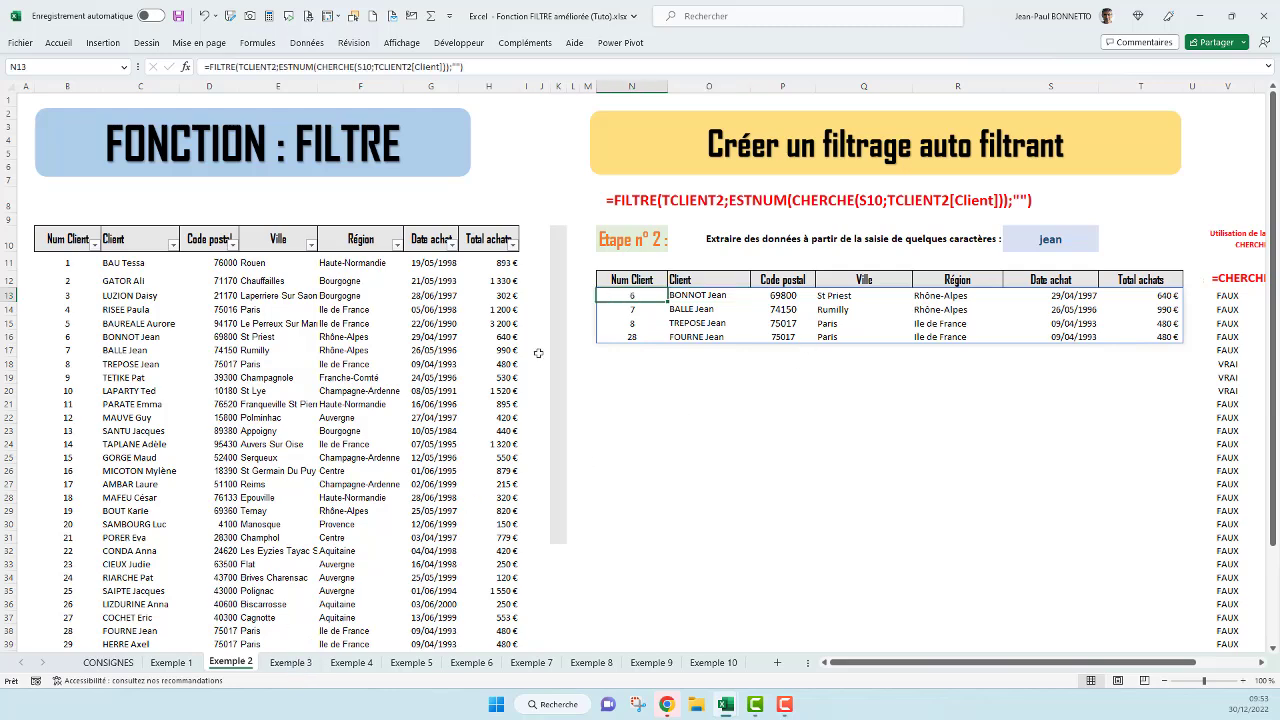
On the Exemple 3 sheet, start a FILTRE formula in cell N13 with the TCLIENT3 table as its array argument
click(289, 665)
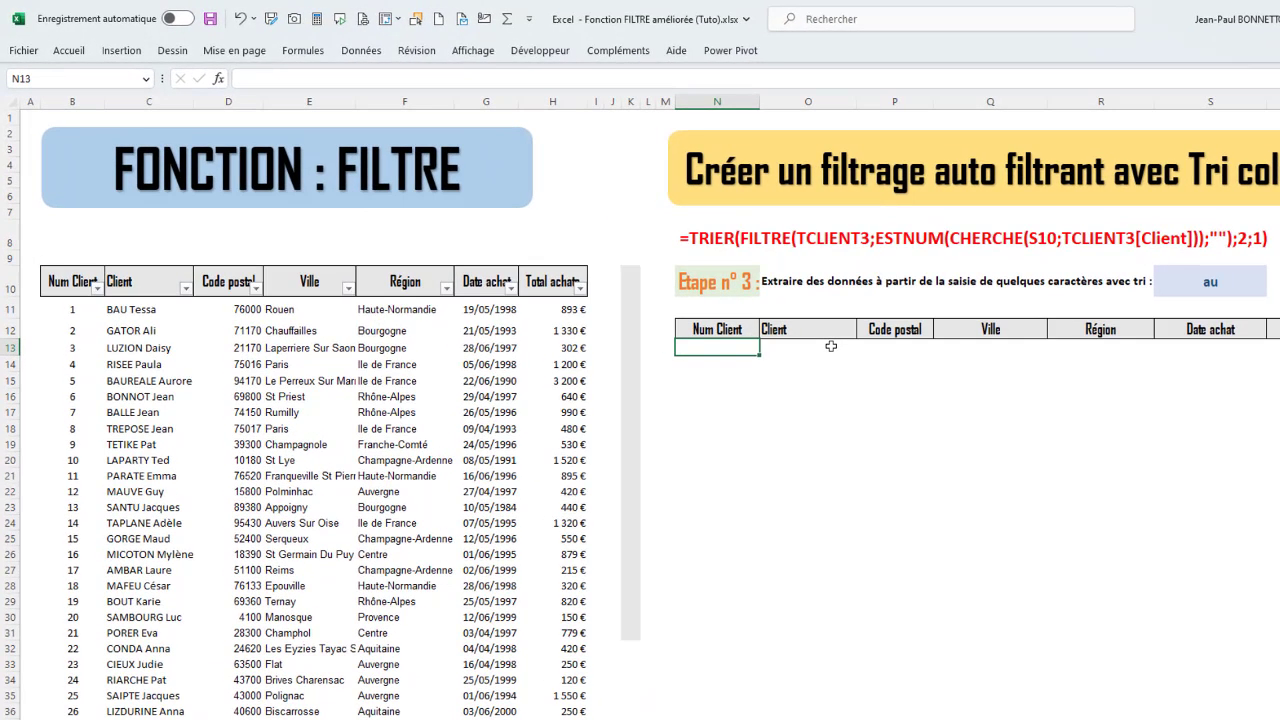
text(=filtre)
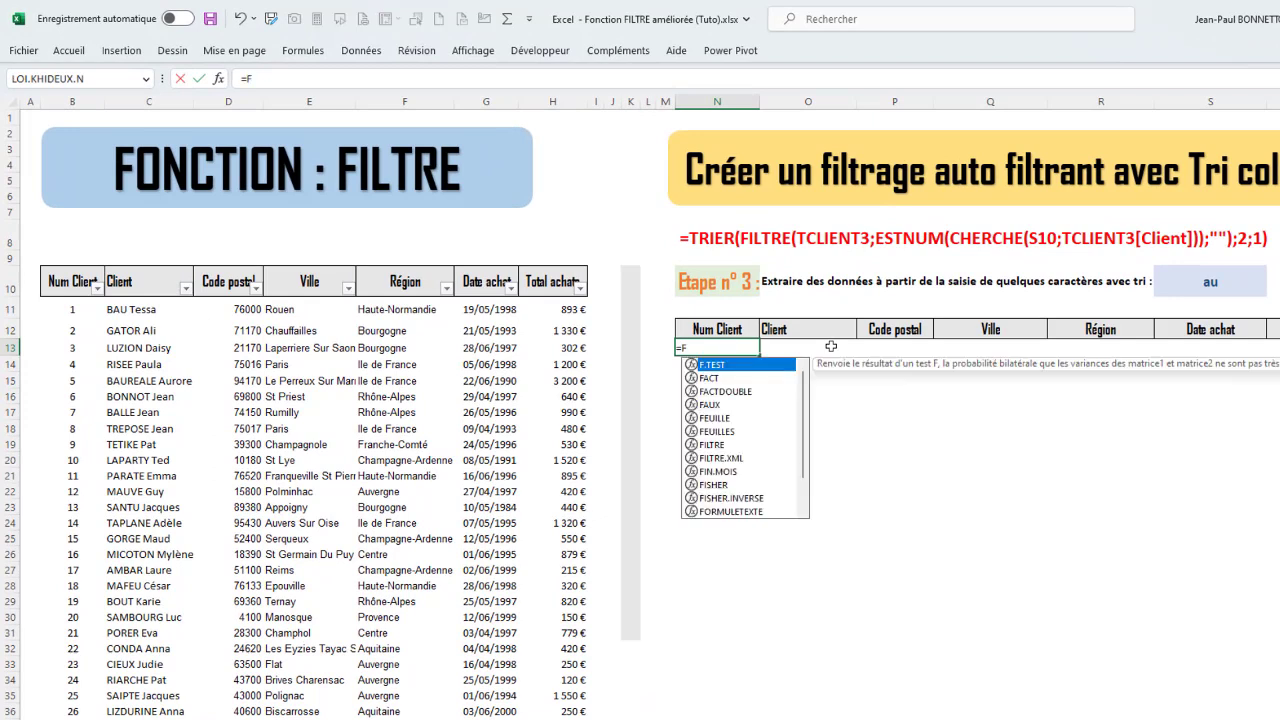
key(Tab)
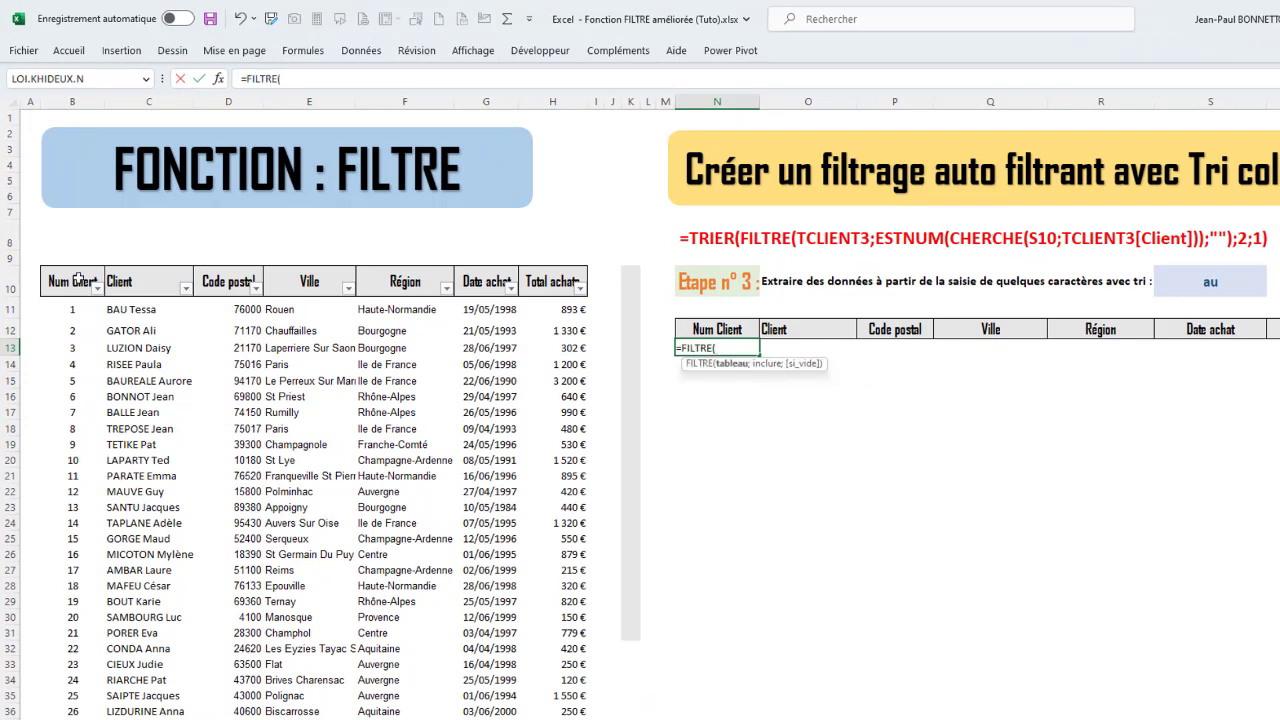
click(39, 273)
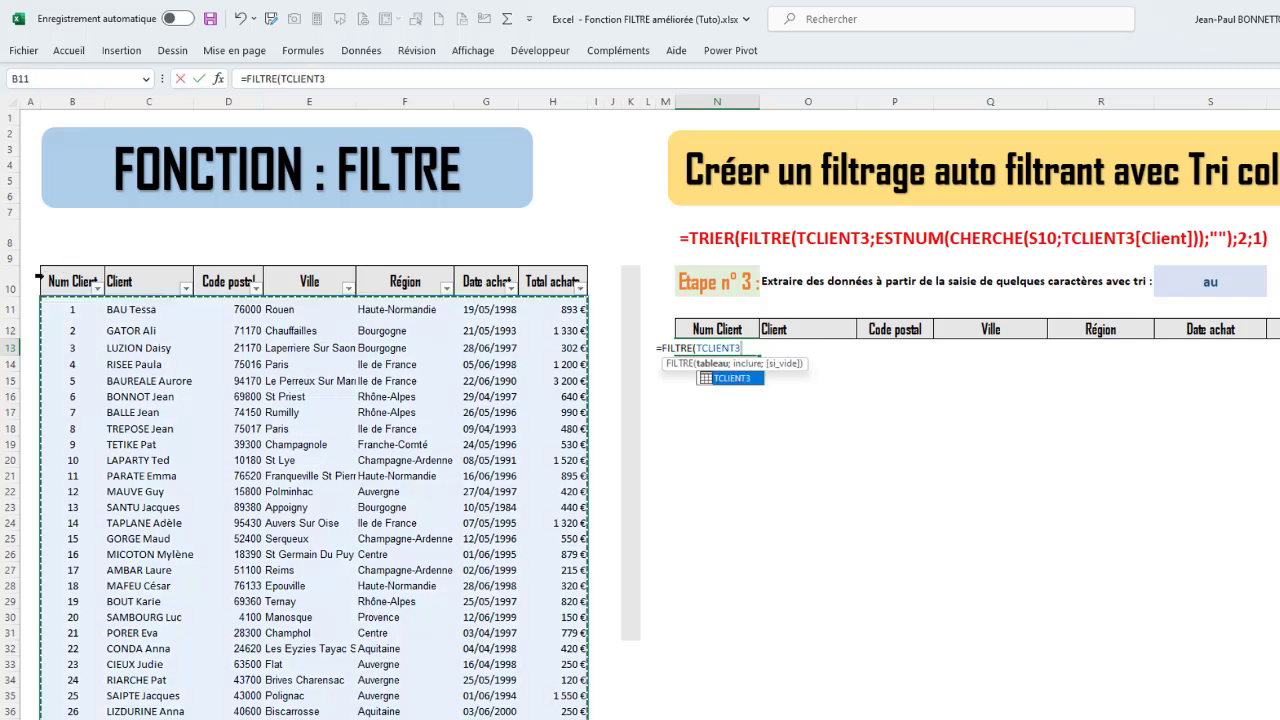
text(;)
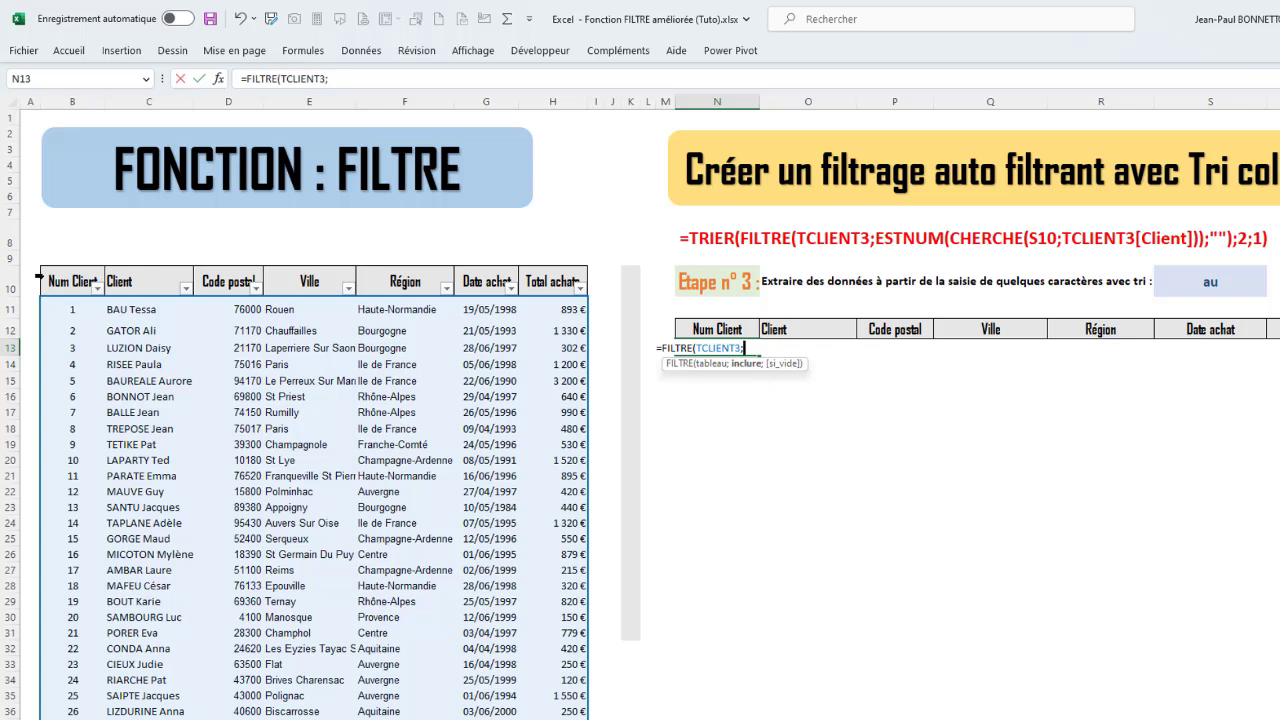
Add CHERCHE(S10;TCLIENT3[Client]) as the include argument of the FILTRE formula
text(CHERC)
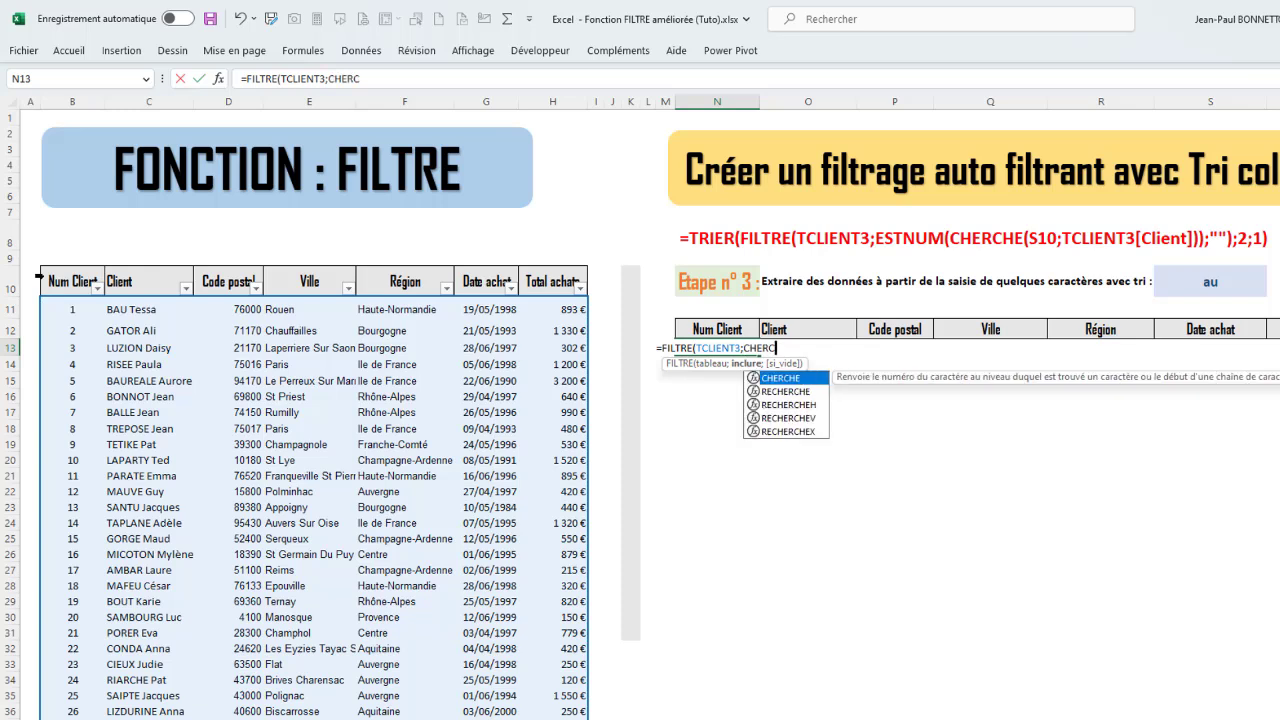
text(HE()
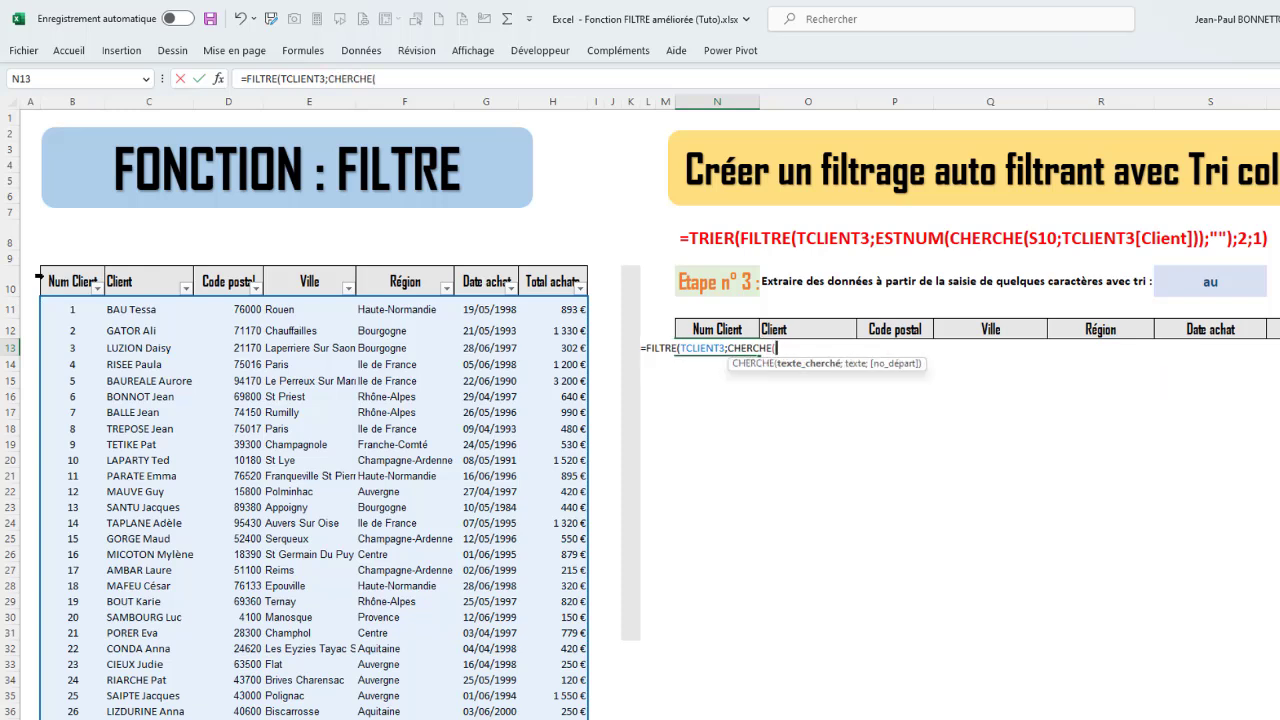
click(1210, 290)
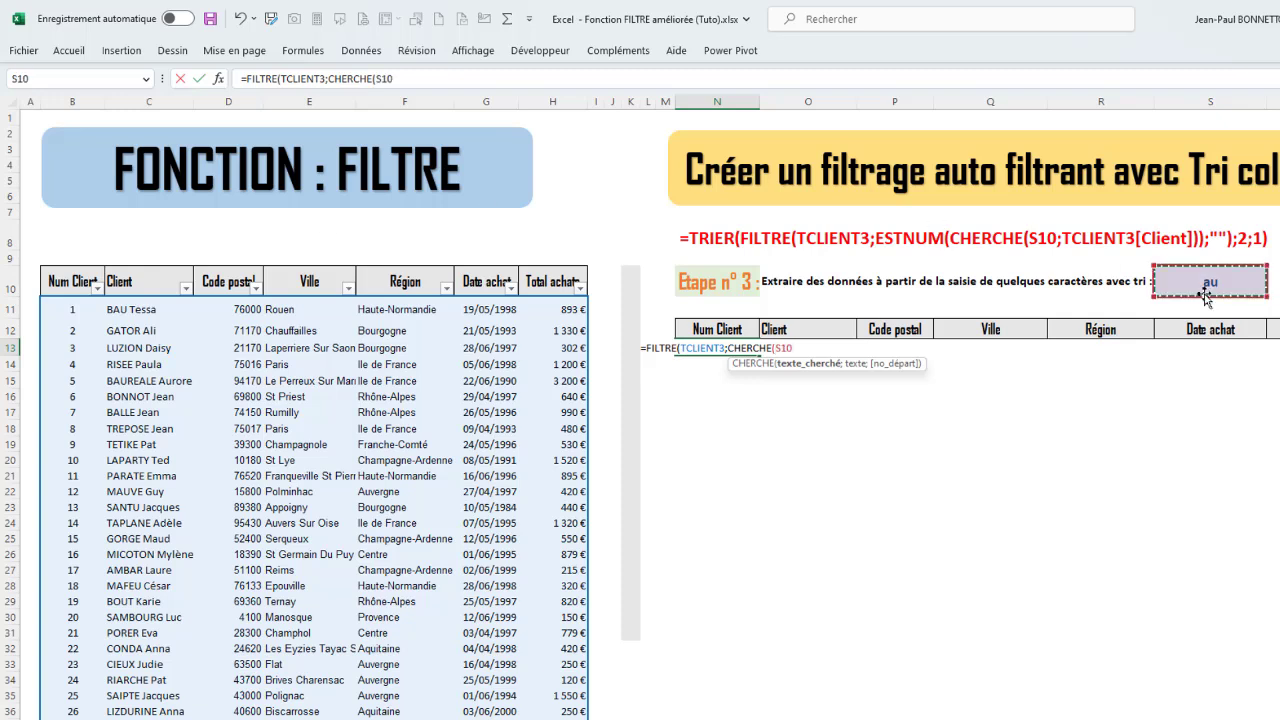
text(;)
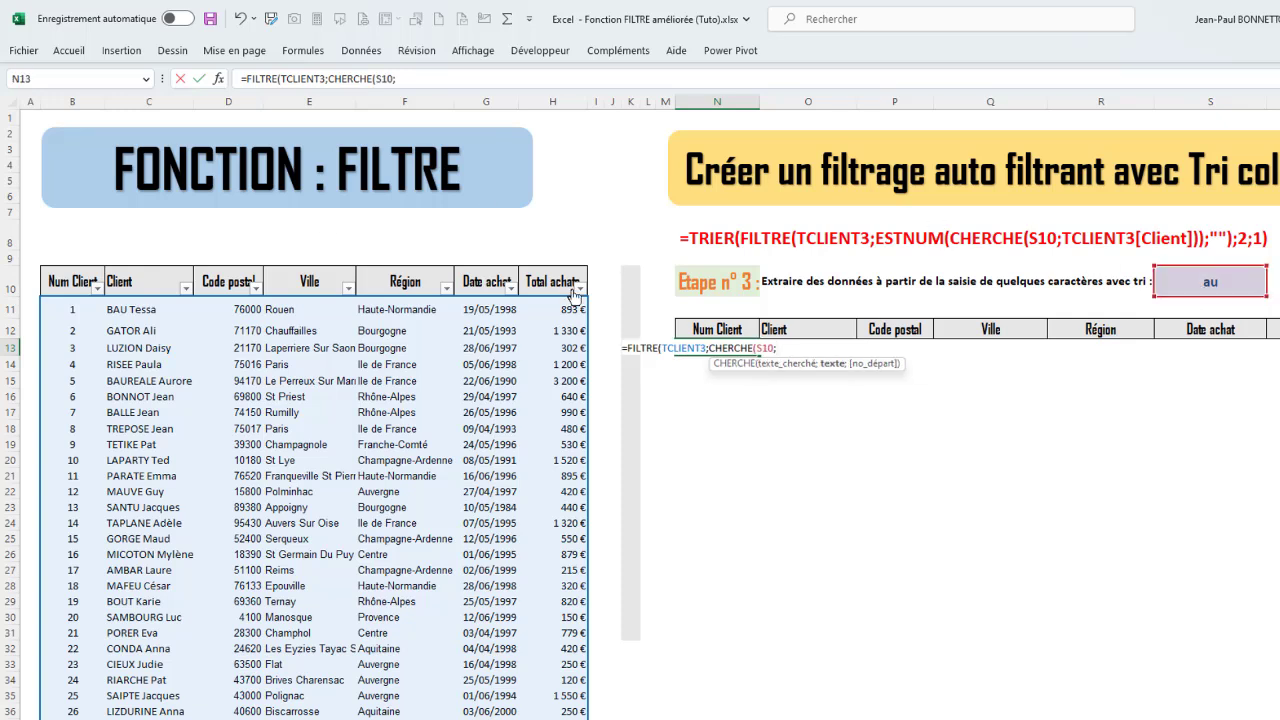
click(148, 270)
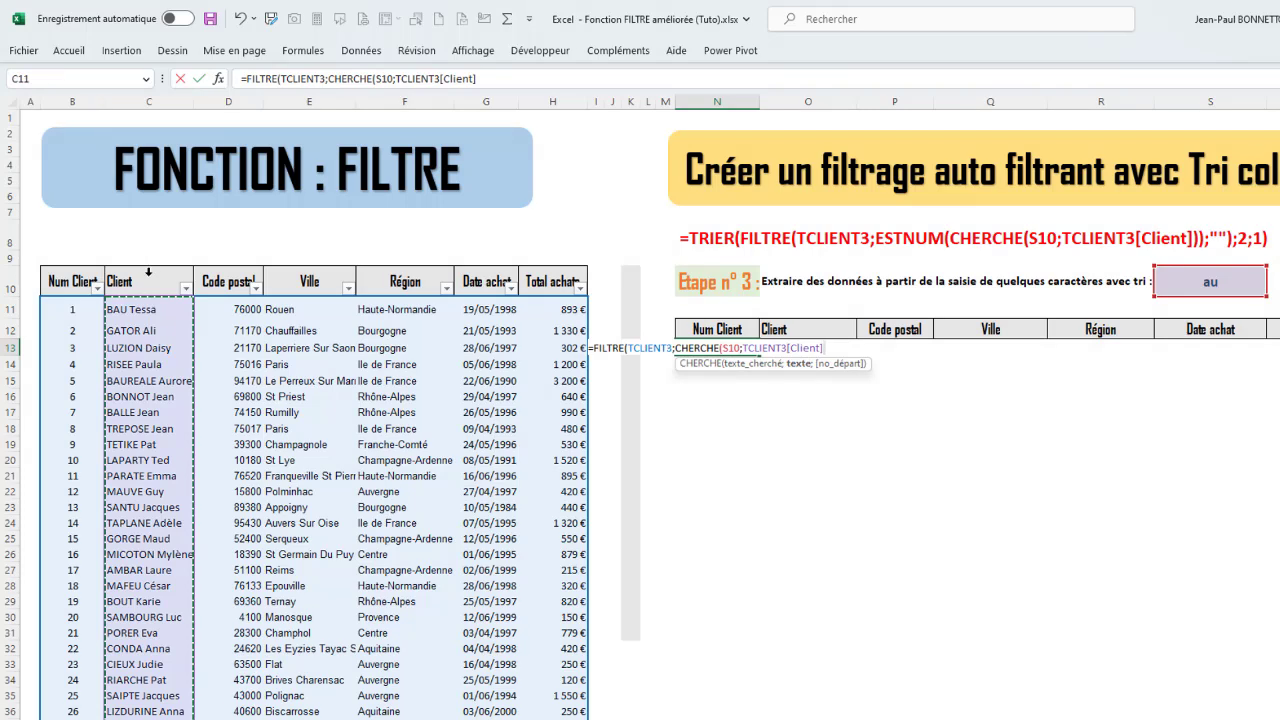
text())
Wrap the CHERCHE part of the formula in ESTNUM, giving ESTNUM(CHERCHE(S10;TCLIENT3[Client]))
click(675, 348)
text(ESTNUM()
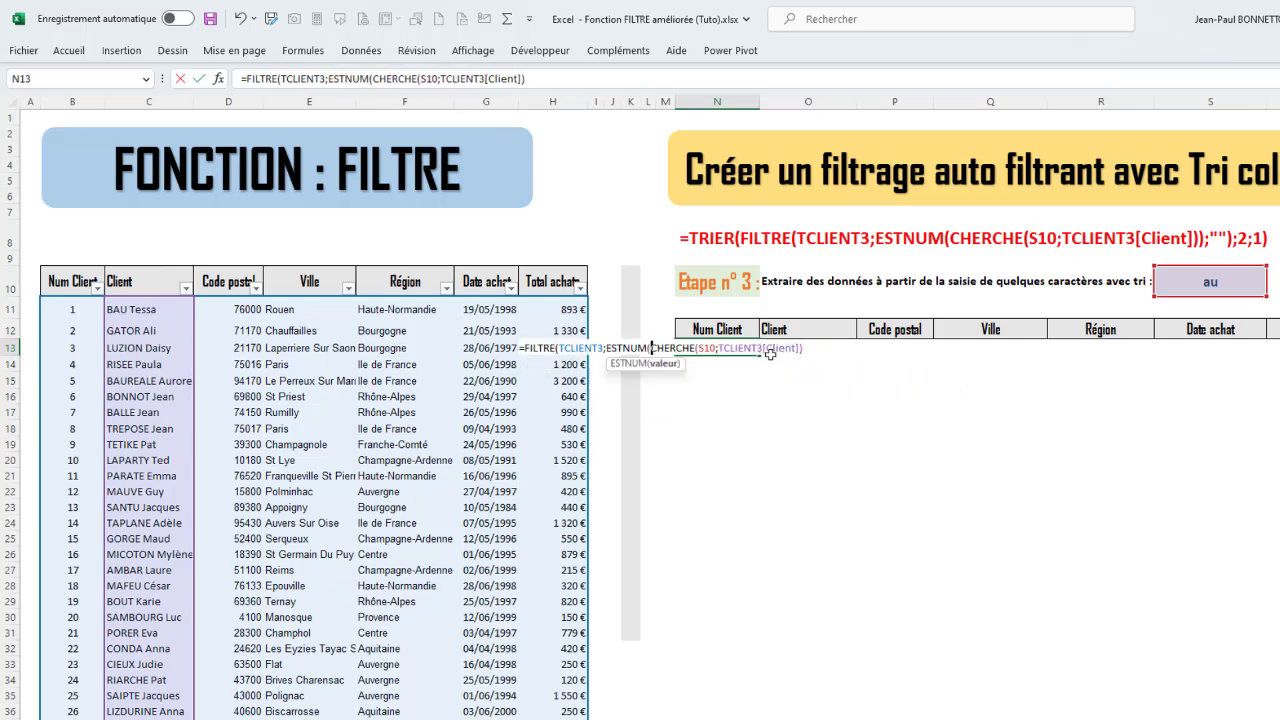
click(828, 354)
text())
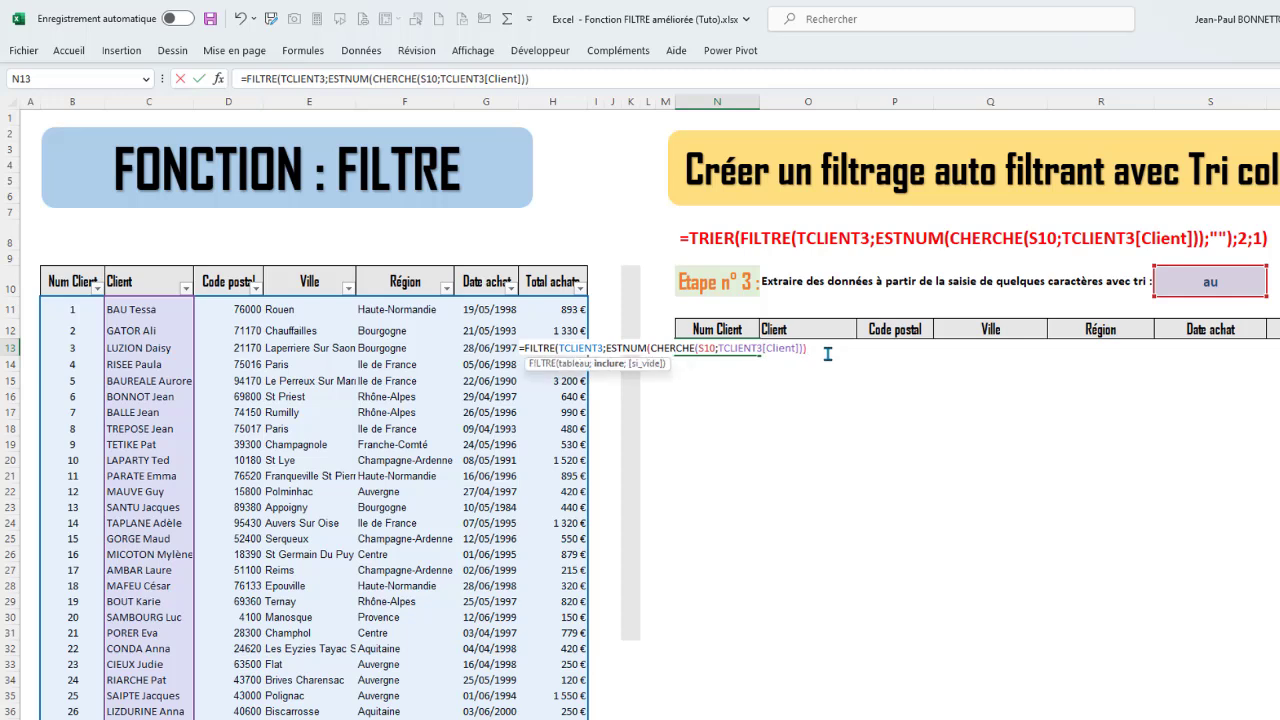
Complete the FILTRE formula with "" as the if-empty argument, validate it and reselect cell N13
text(;""))
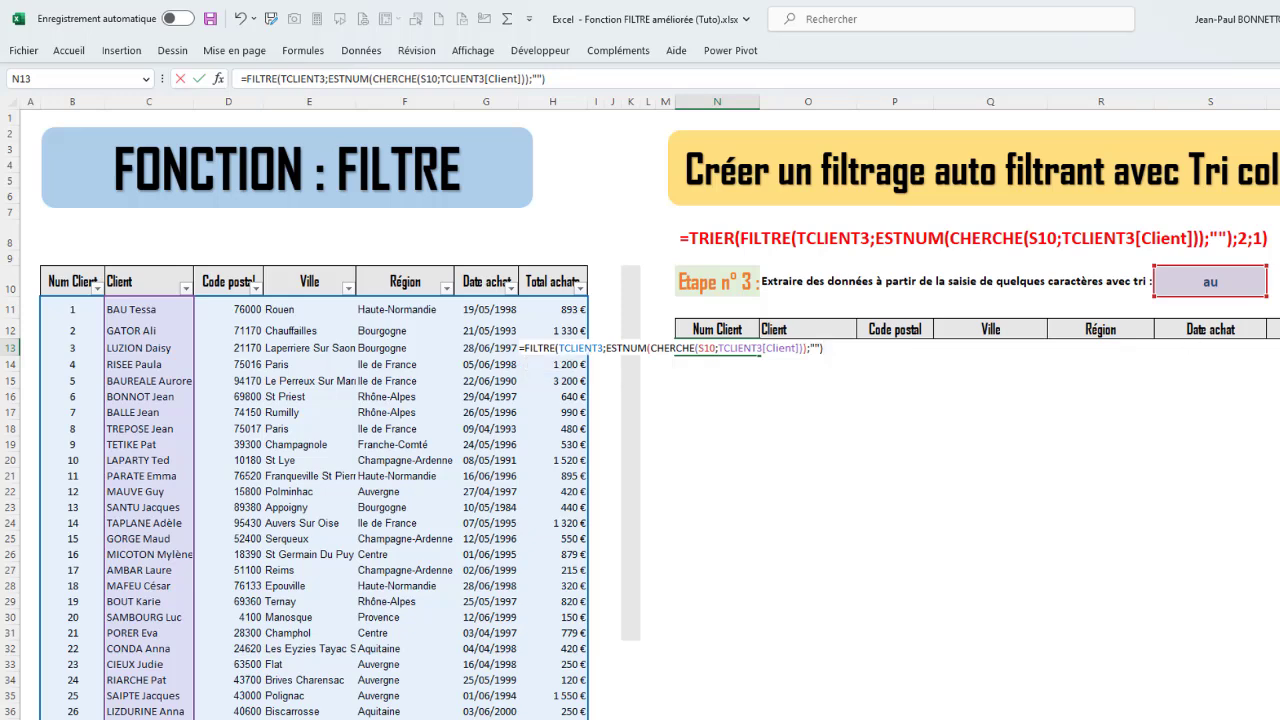
key(Return)
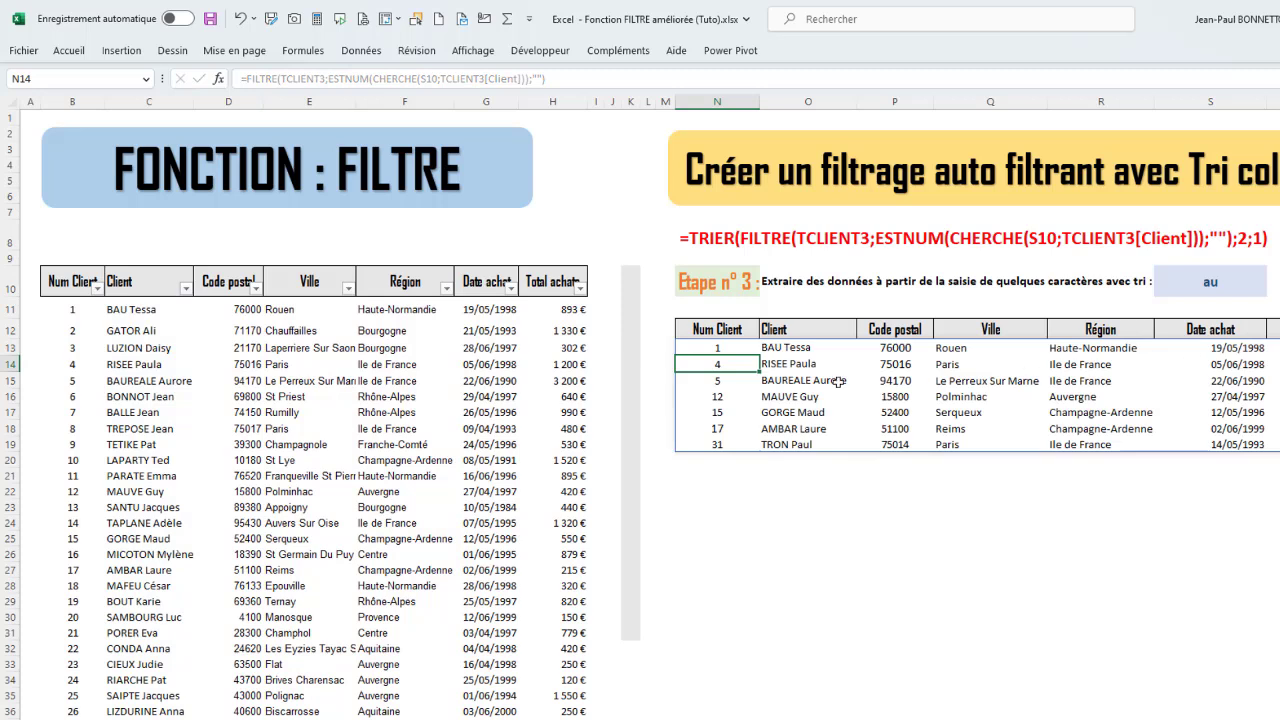
click(712, 350)
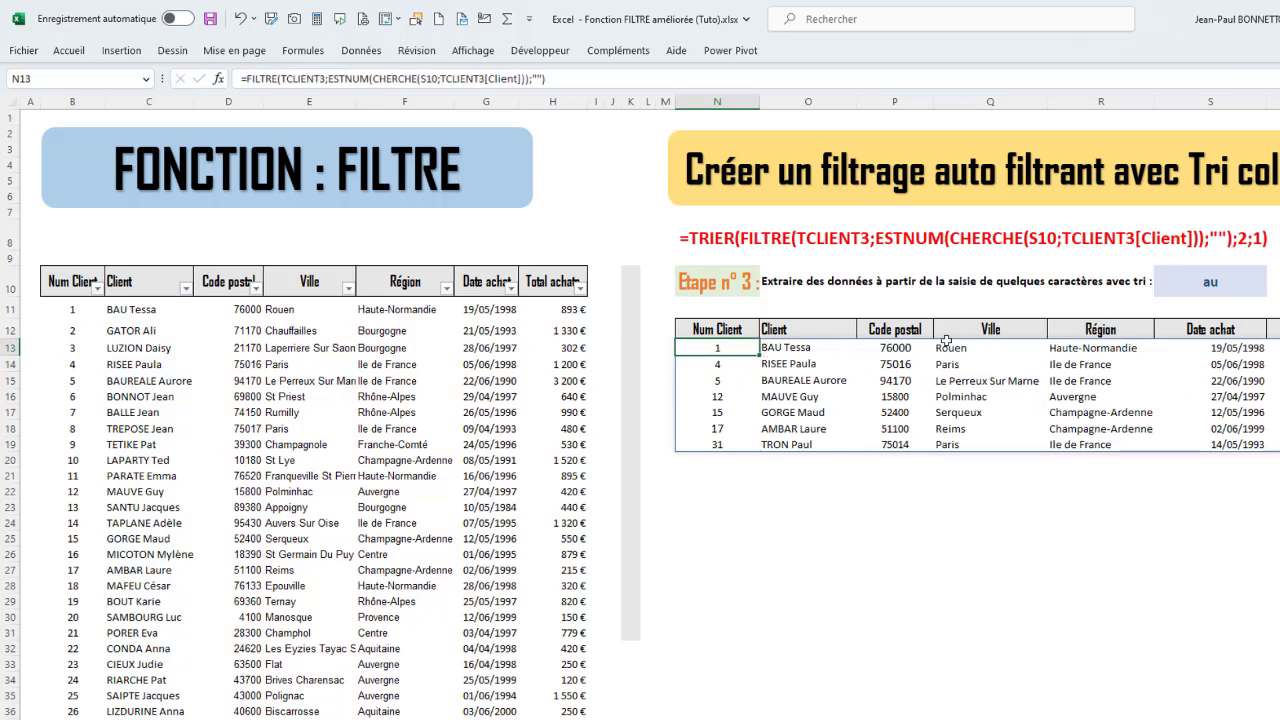
Edit the formula in N13 and insert TRIER( between the equals sign and FILTRE
double_click(713, 347)
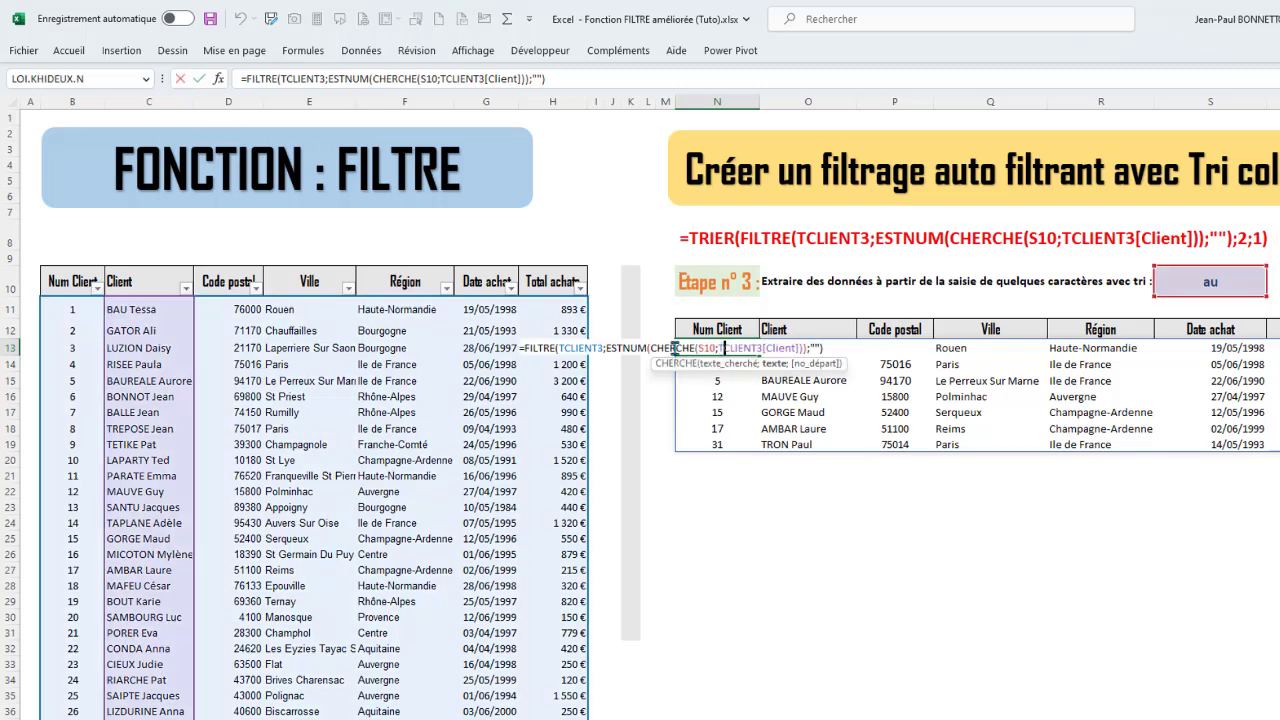
click(248, 79)
drag(255, 79, 244, 79)
click(254, 80)
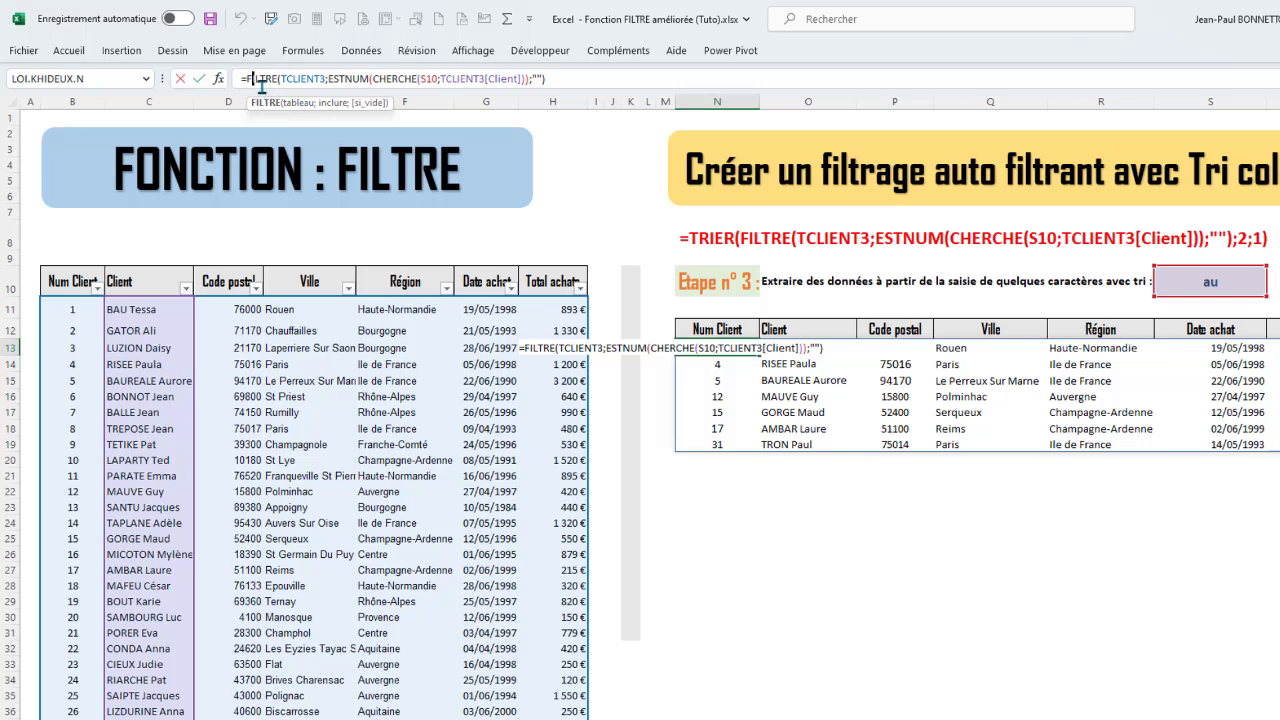
click(247, 79)
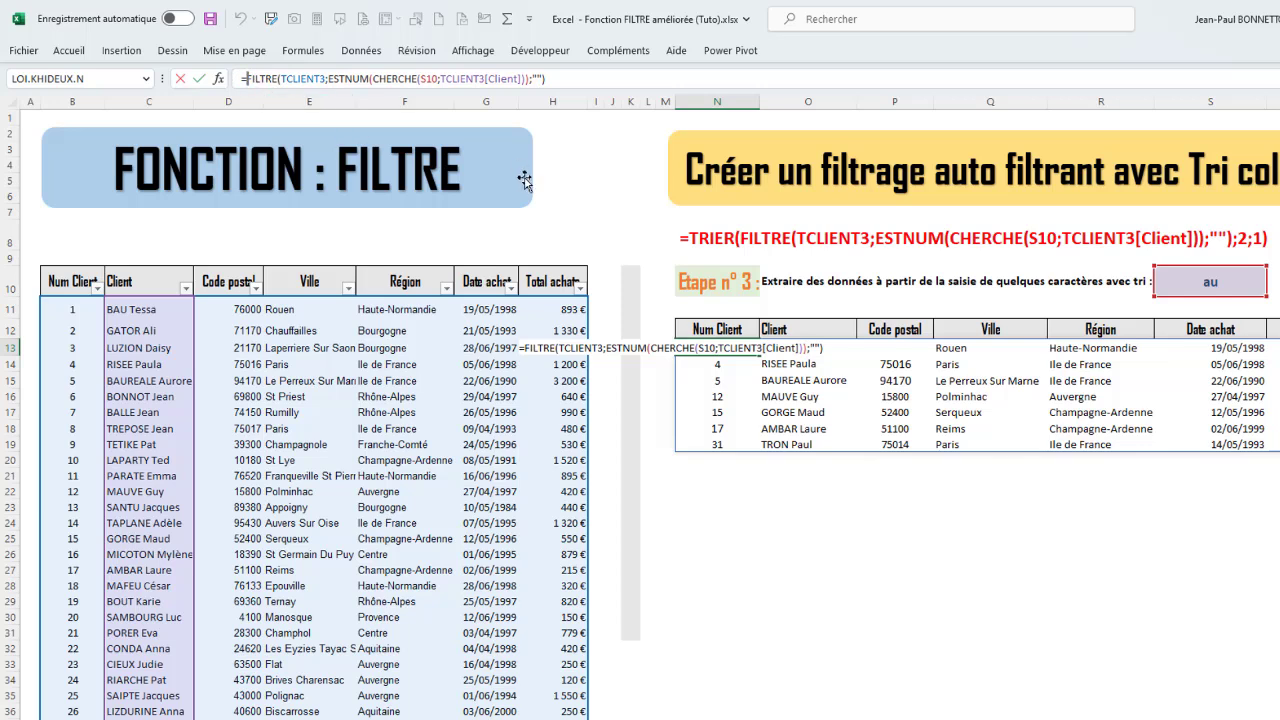
text(TRIER)
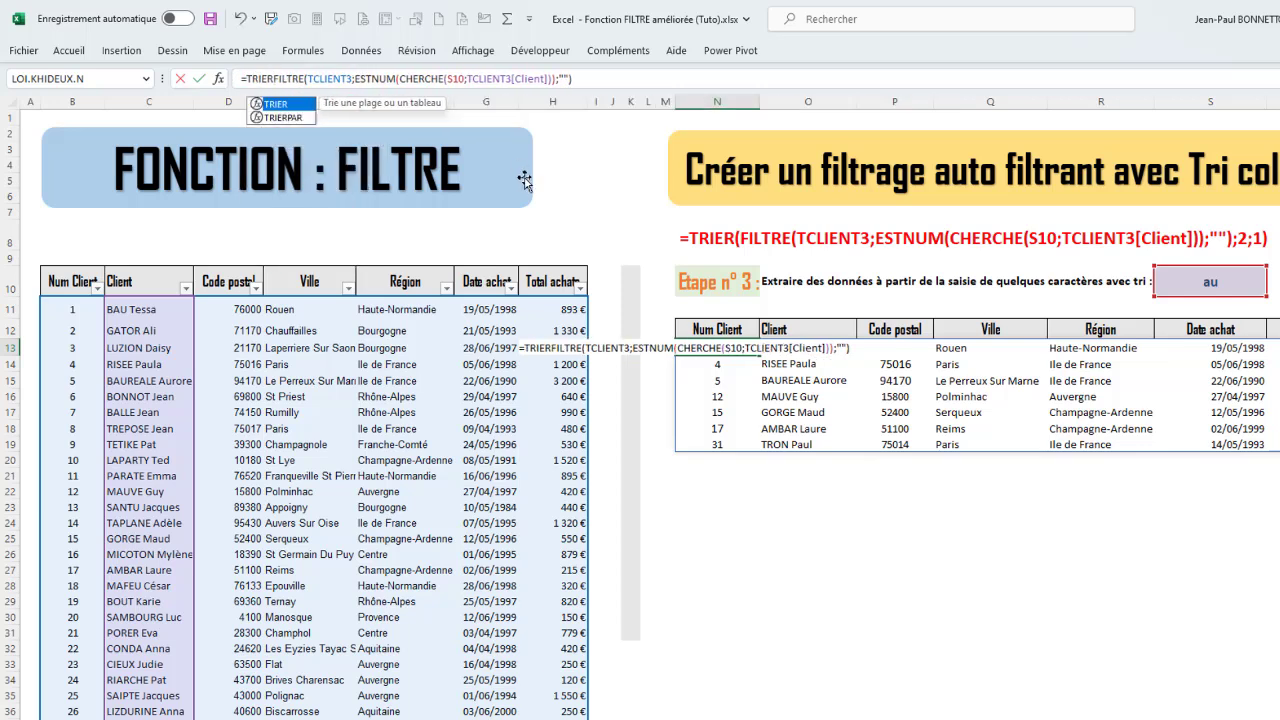
text(()
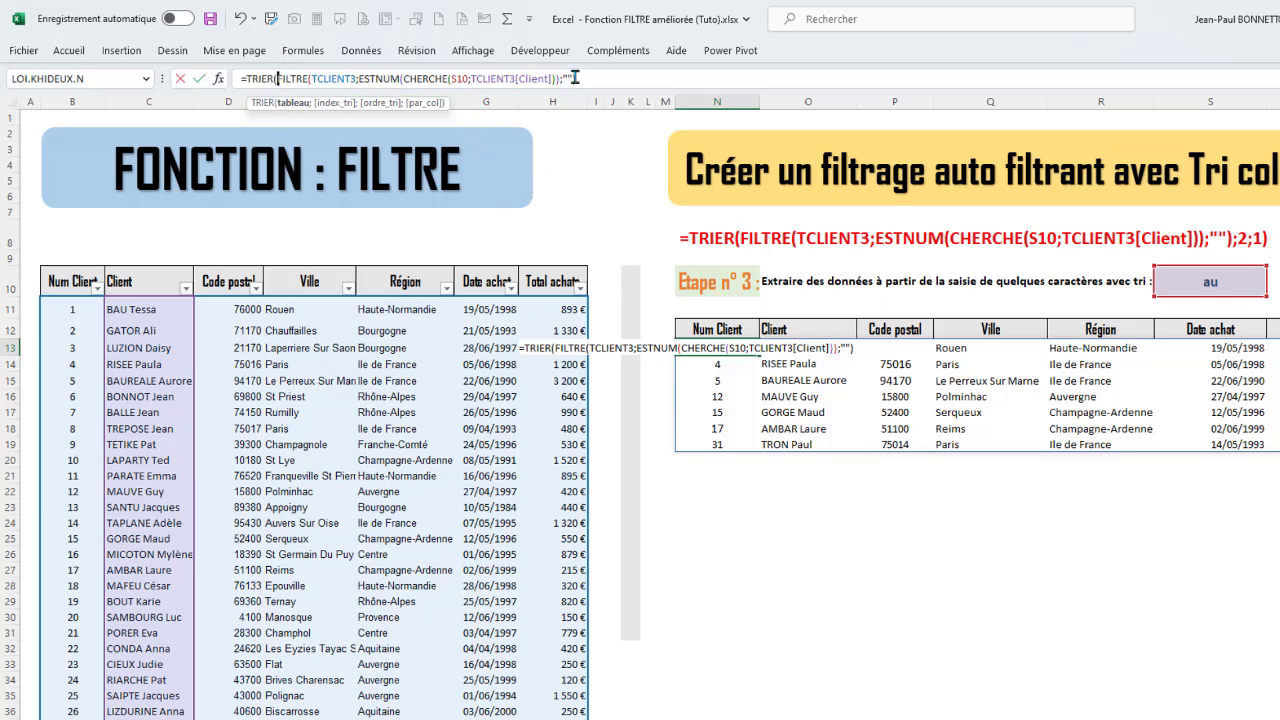
Complete TRIER with sort index 2 and ascending order 1, validate the formula and check the sorted client names in O13:O19
click(653, 76)
text(;)
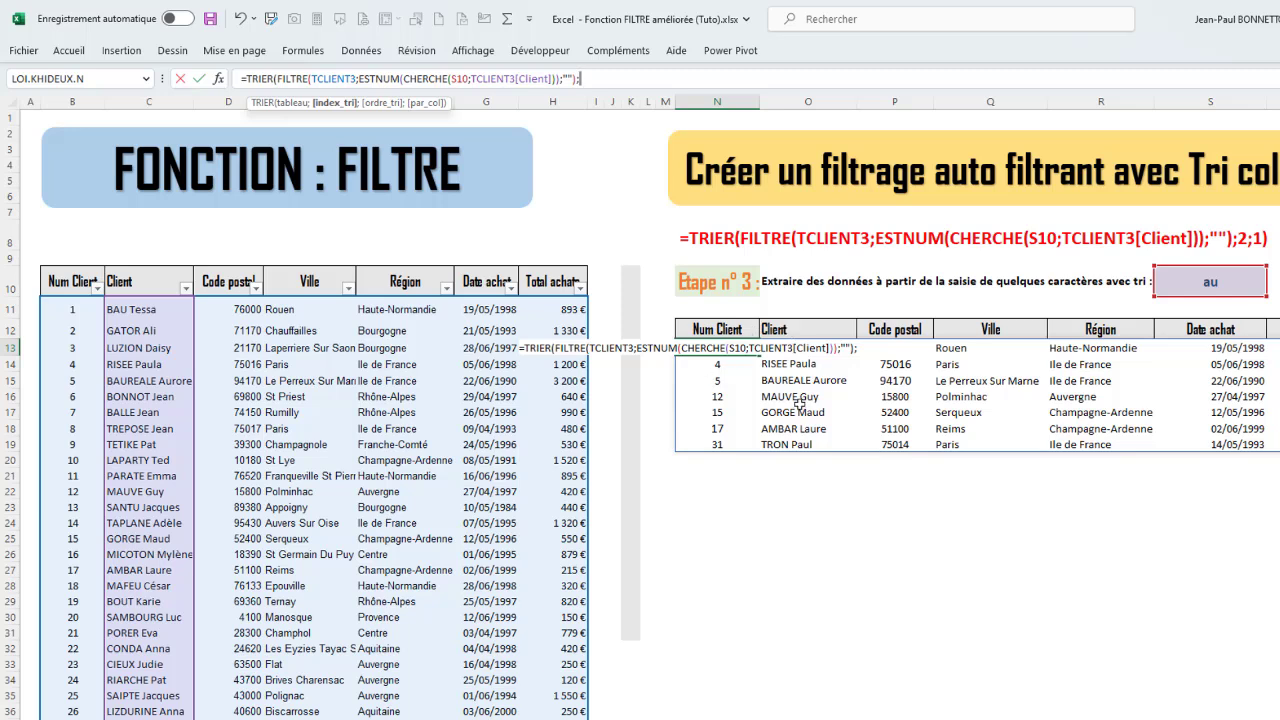
text(2;)
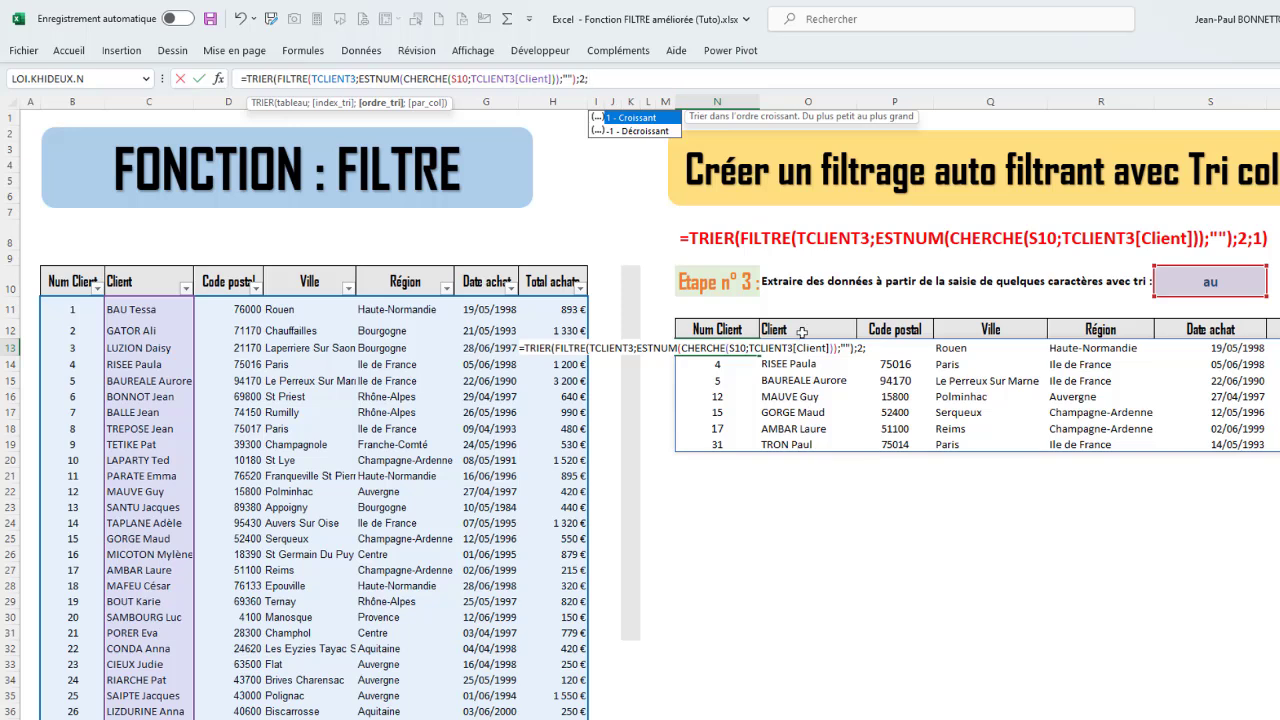
text(1)
text())
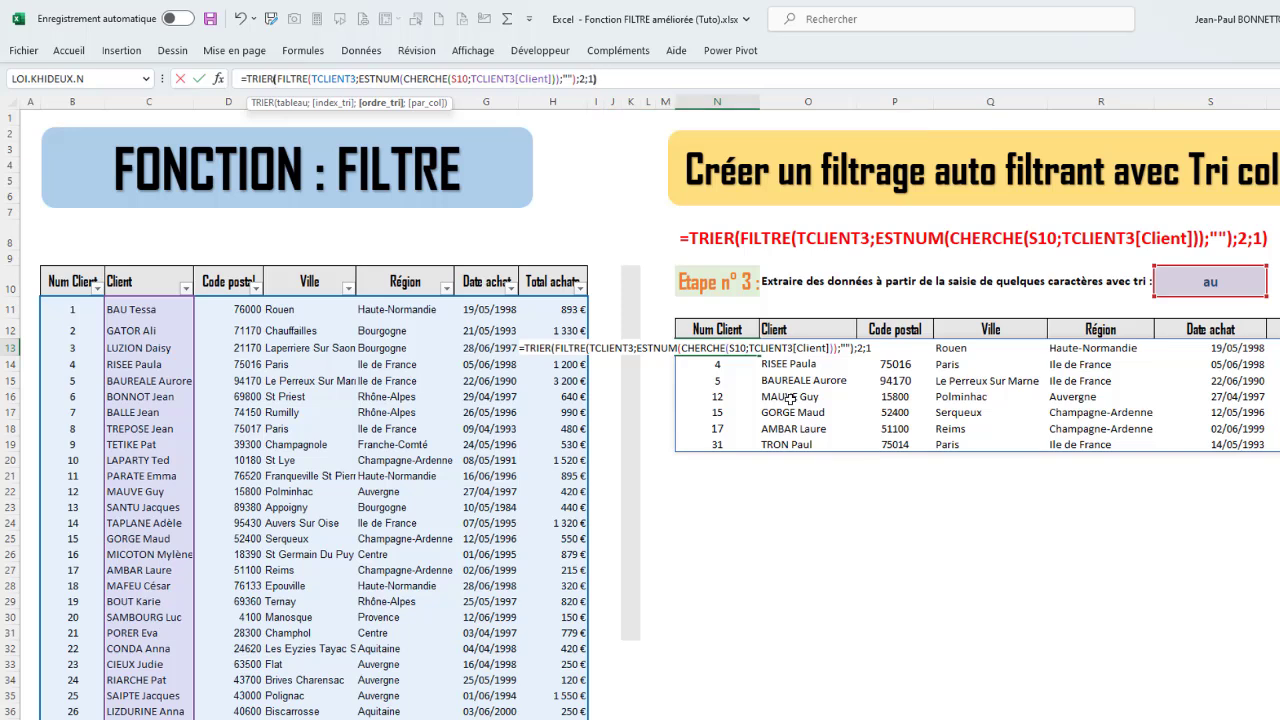
key(Return)
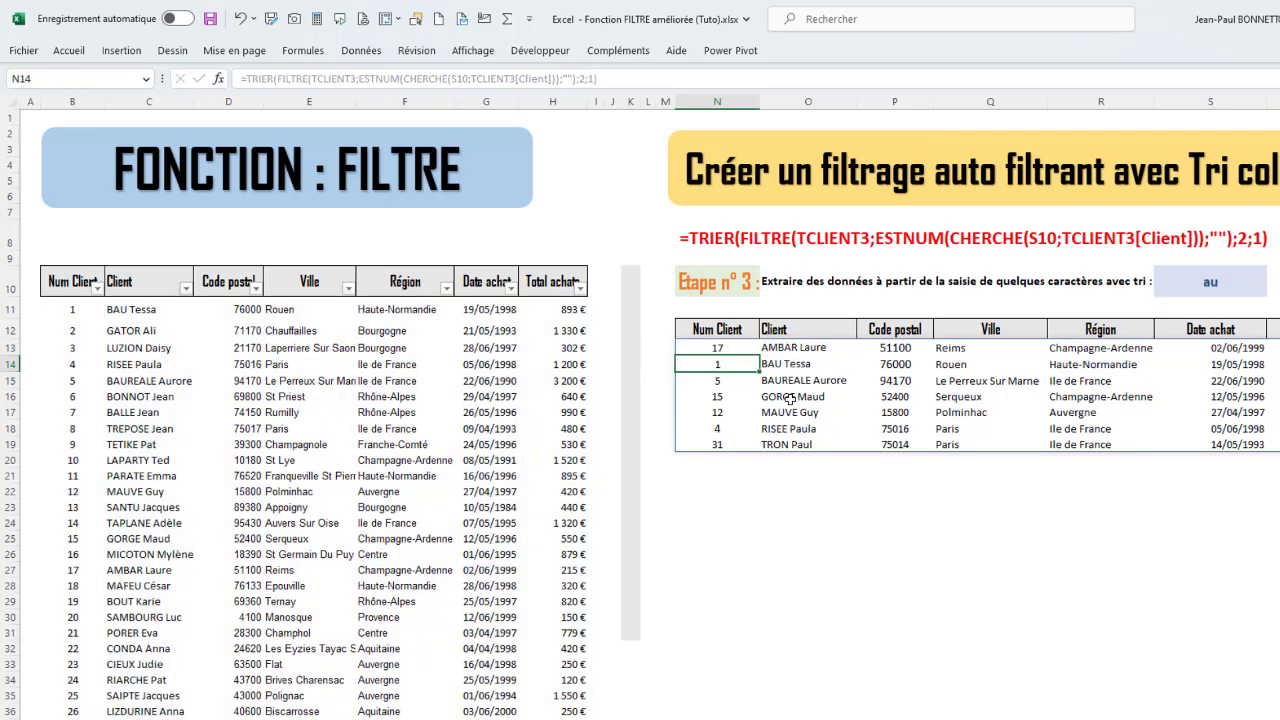
drag(809, 347, 806, 445)
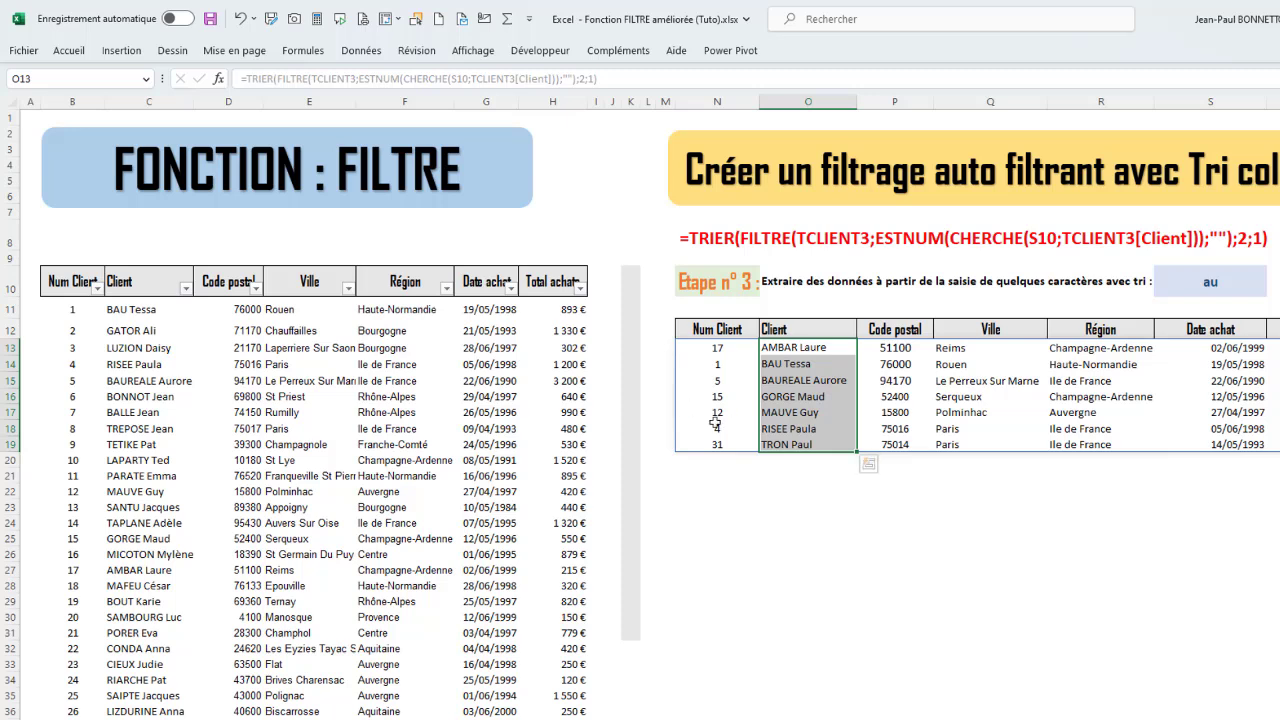
Test the sorted extraction with a client first name as the search characters in S10, and check the formula in N13
click(1200, 285)
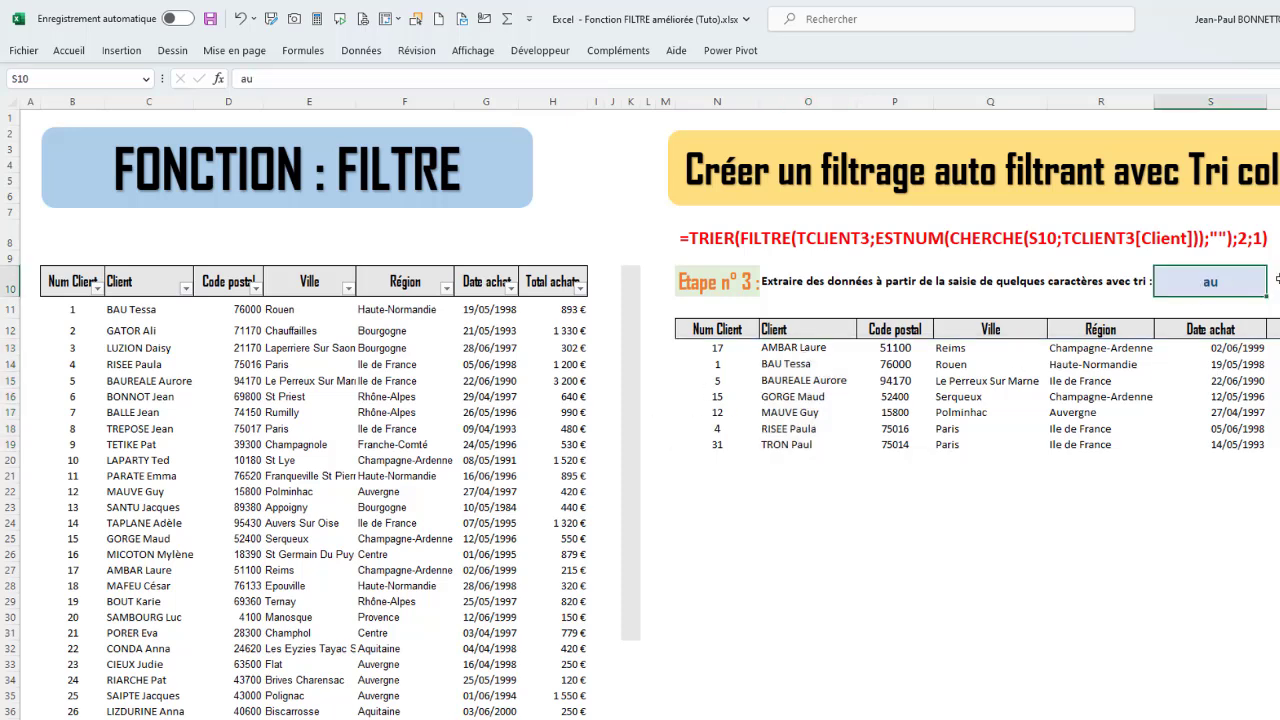
text(jean)
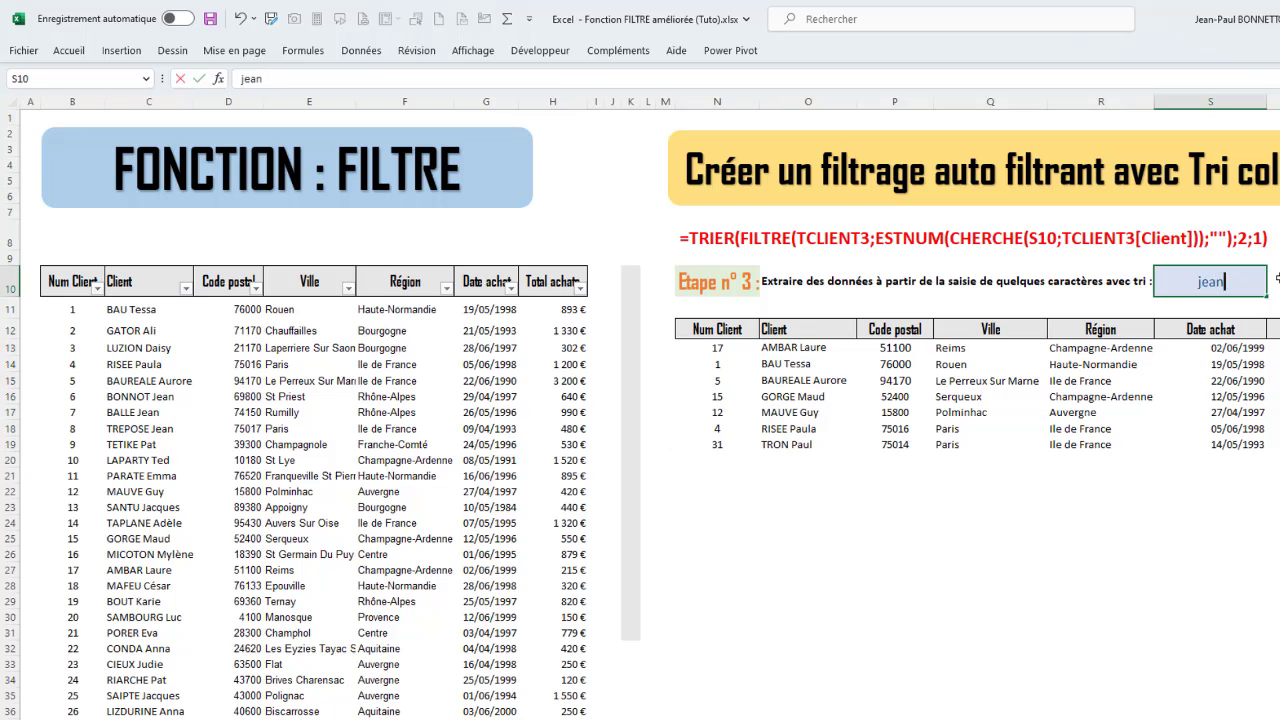
key(Return)
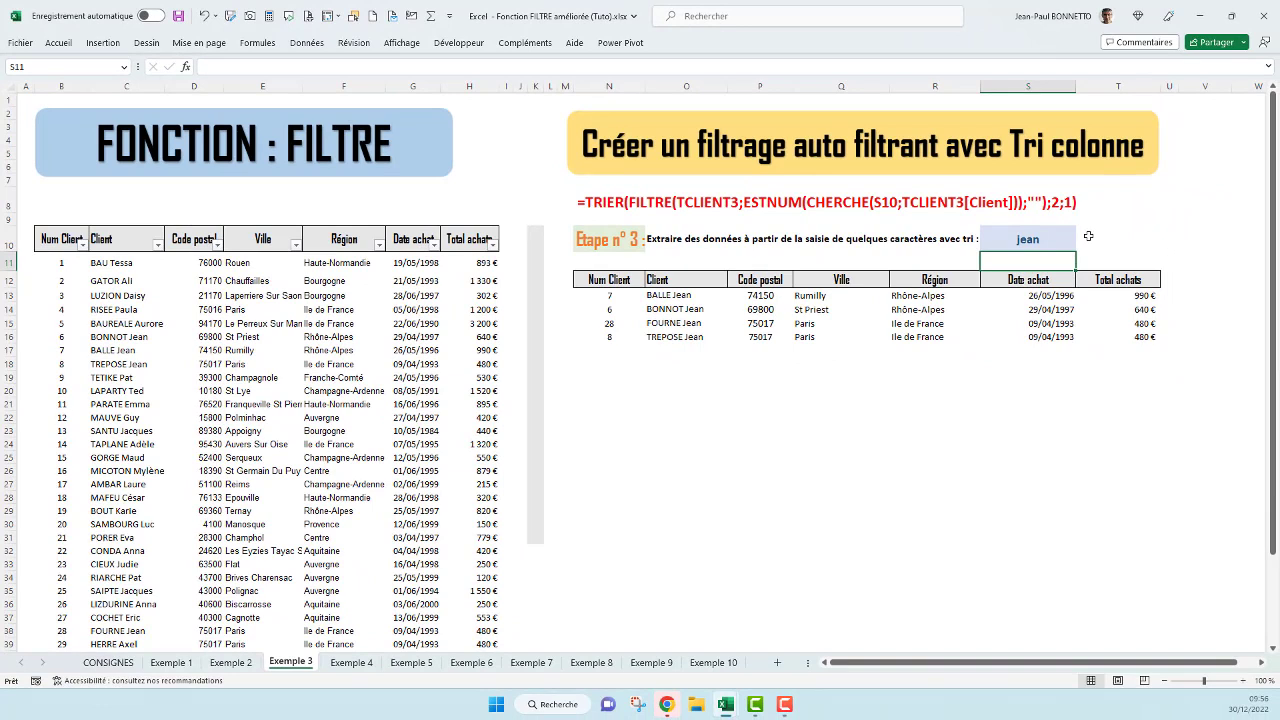
click(603, 292)
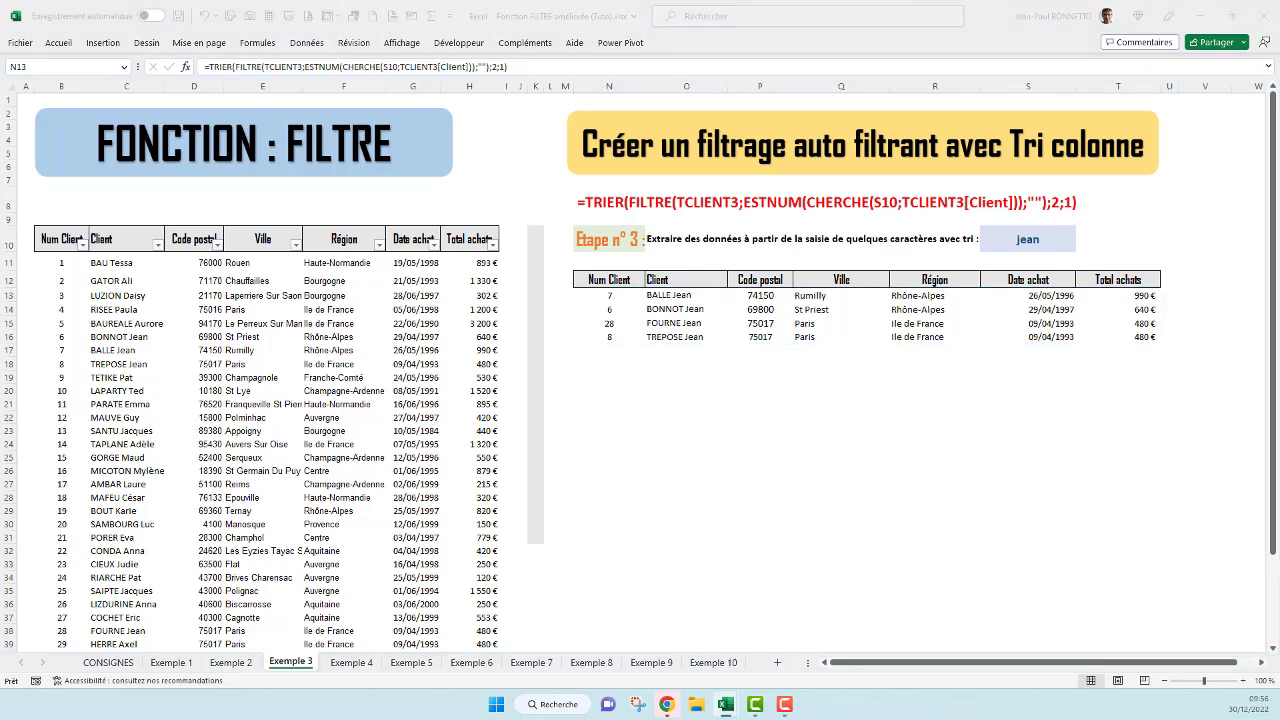
click(627, 293)
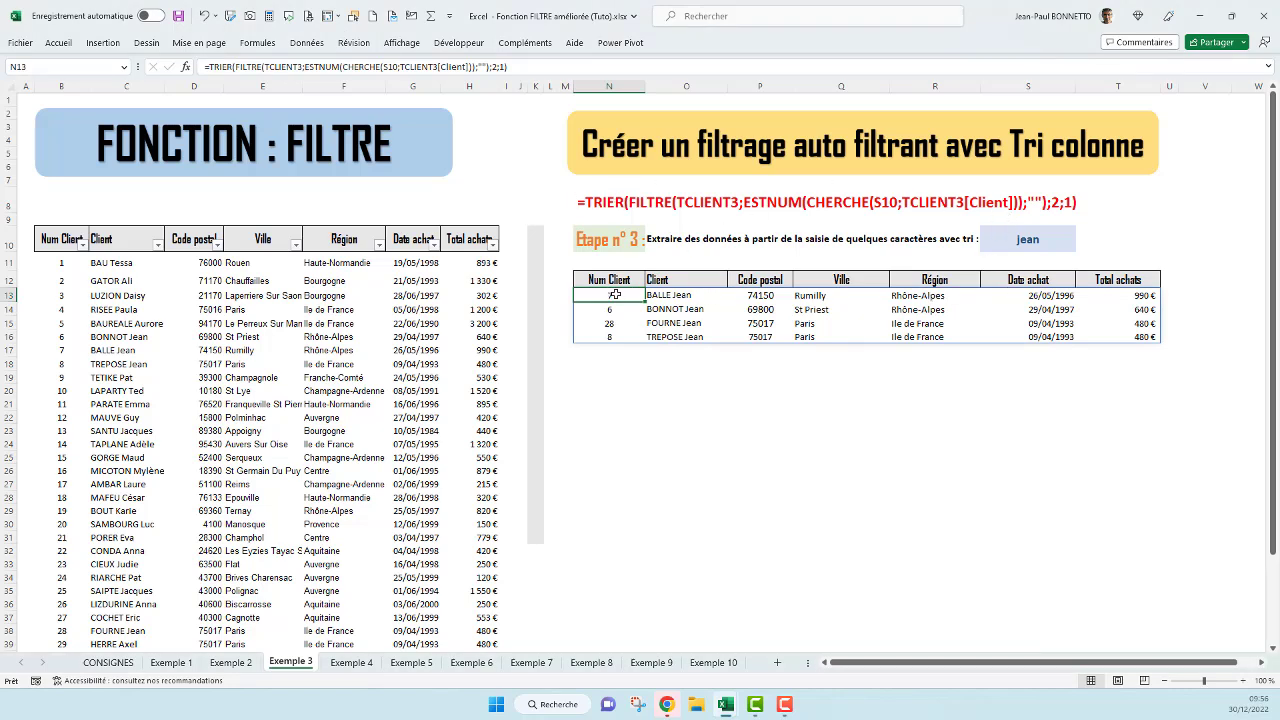
Replace the search characters in cell S10 with ** to test the extraction with wildcards
click(1034, 244)
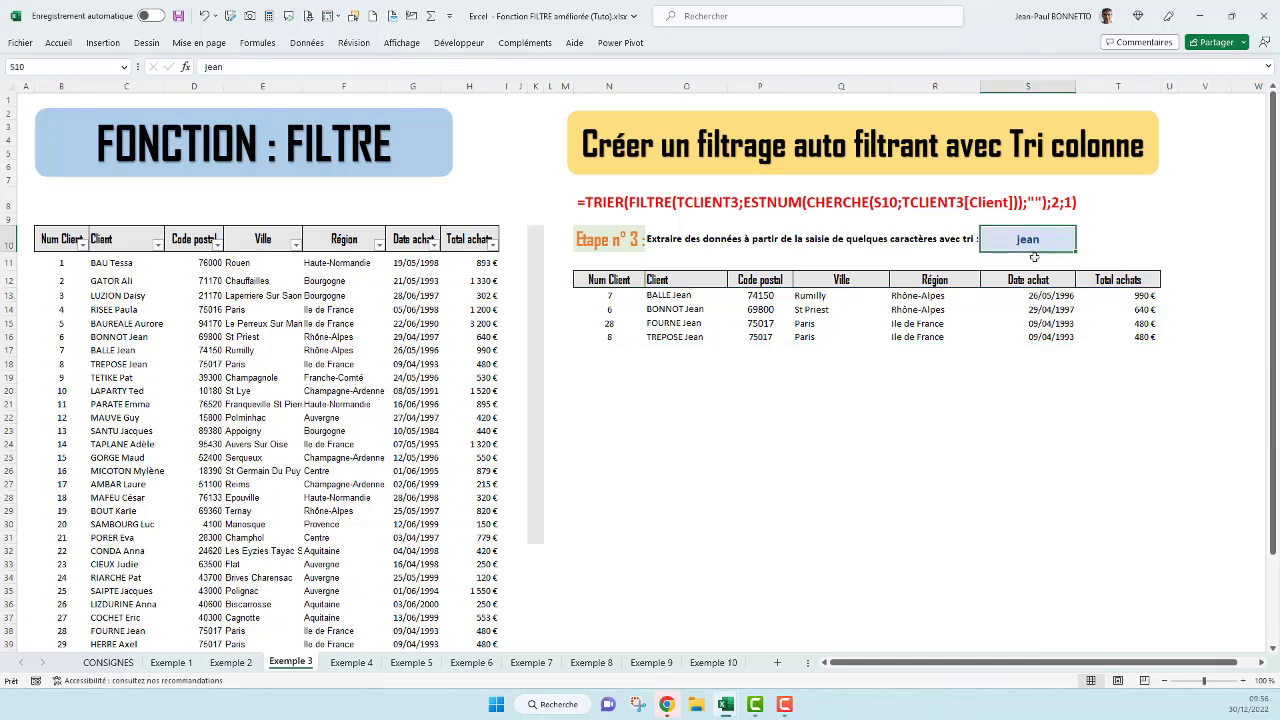
key(BackSpace)
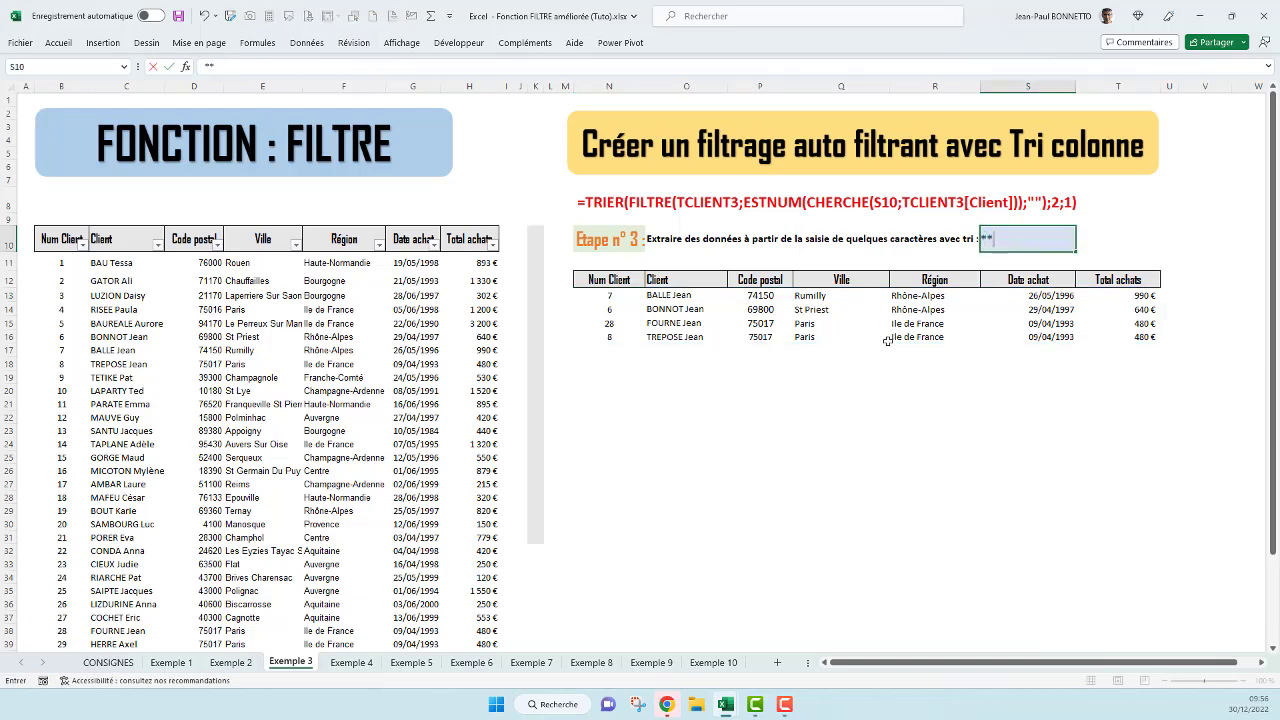
key(Return)
Enter 123 as the search characters in cell S10 to test a search without any matching client
click(1020, 238)
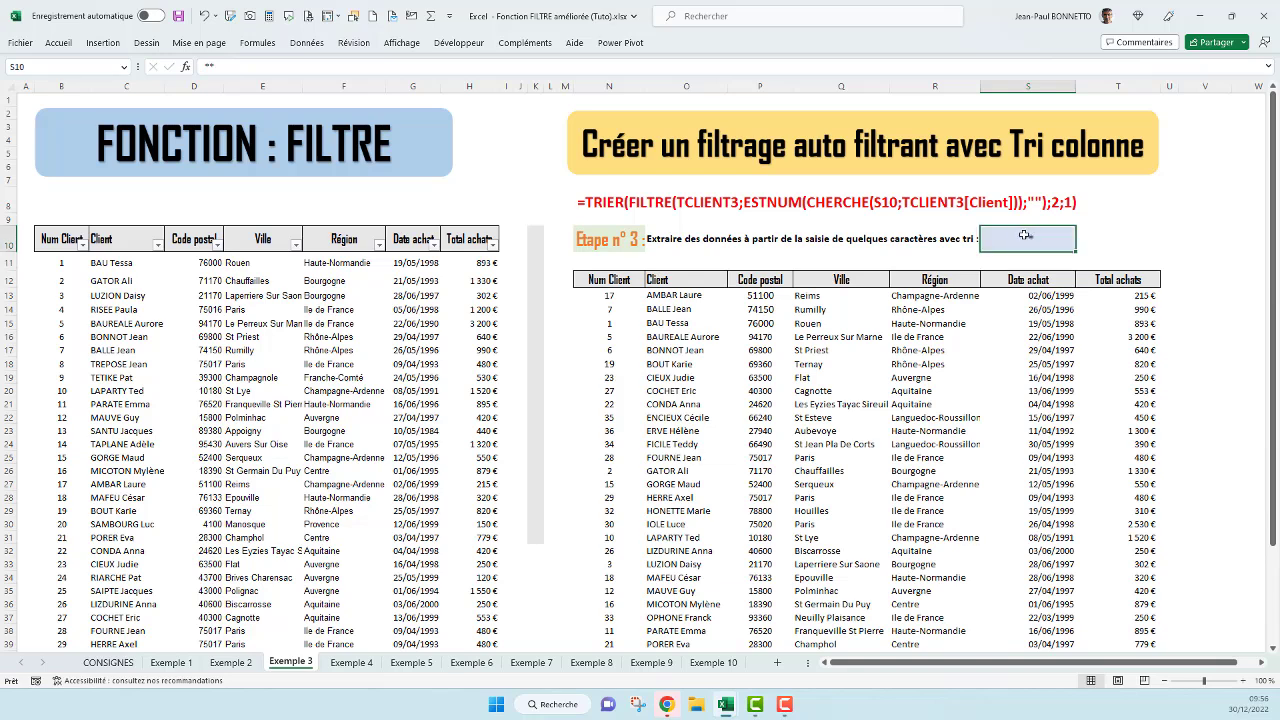
text(123)
key(Return)
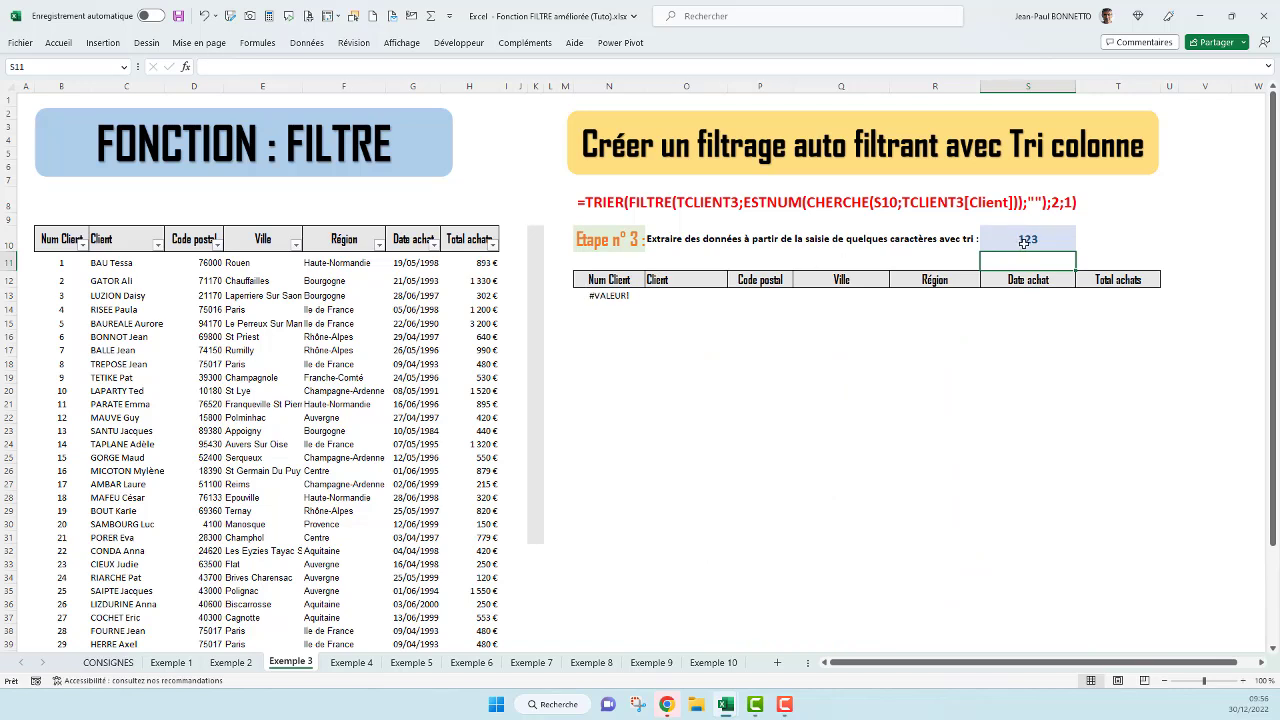
Wrap the TRIER formula in cell N13 in SIERREUR with "" as the value if error, and validate it
double_click(610, 293)
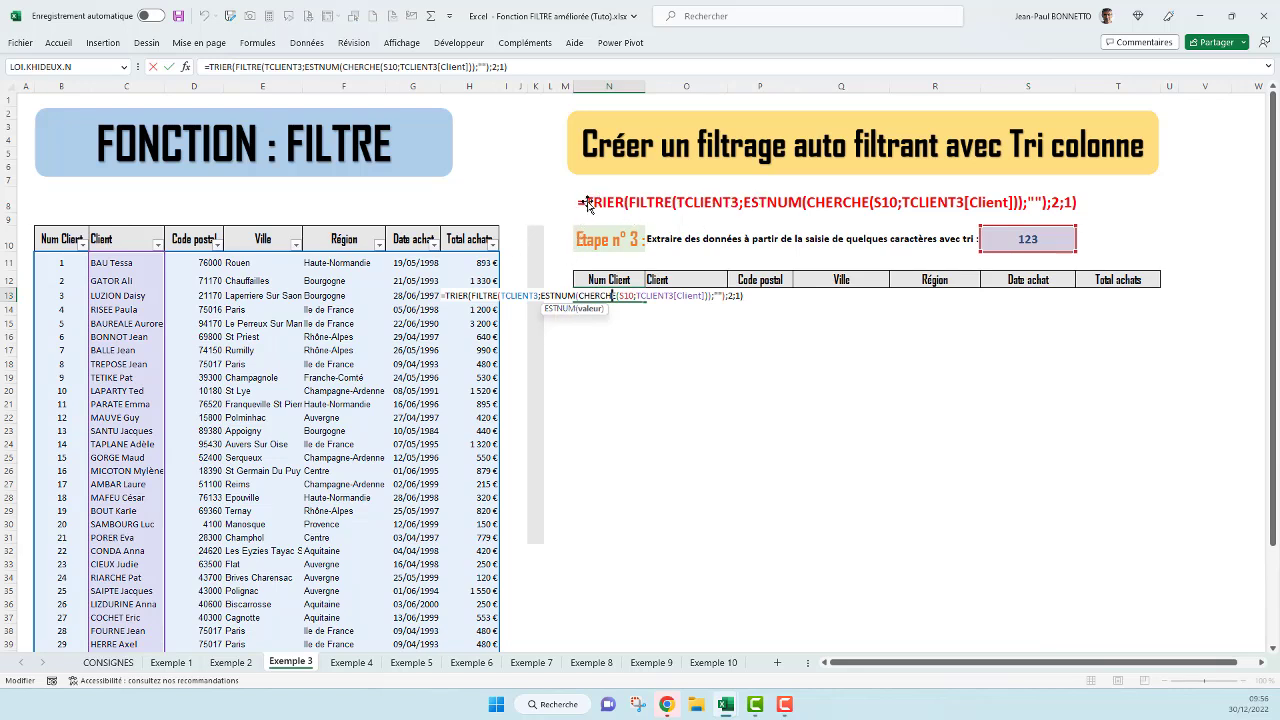
click(208, 67)
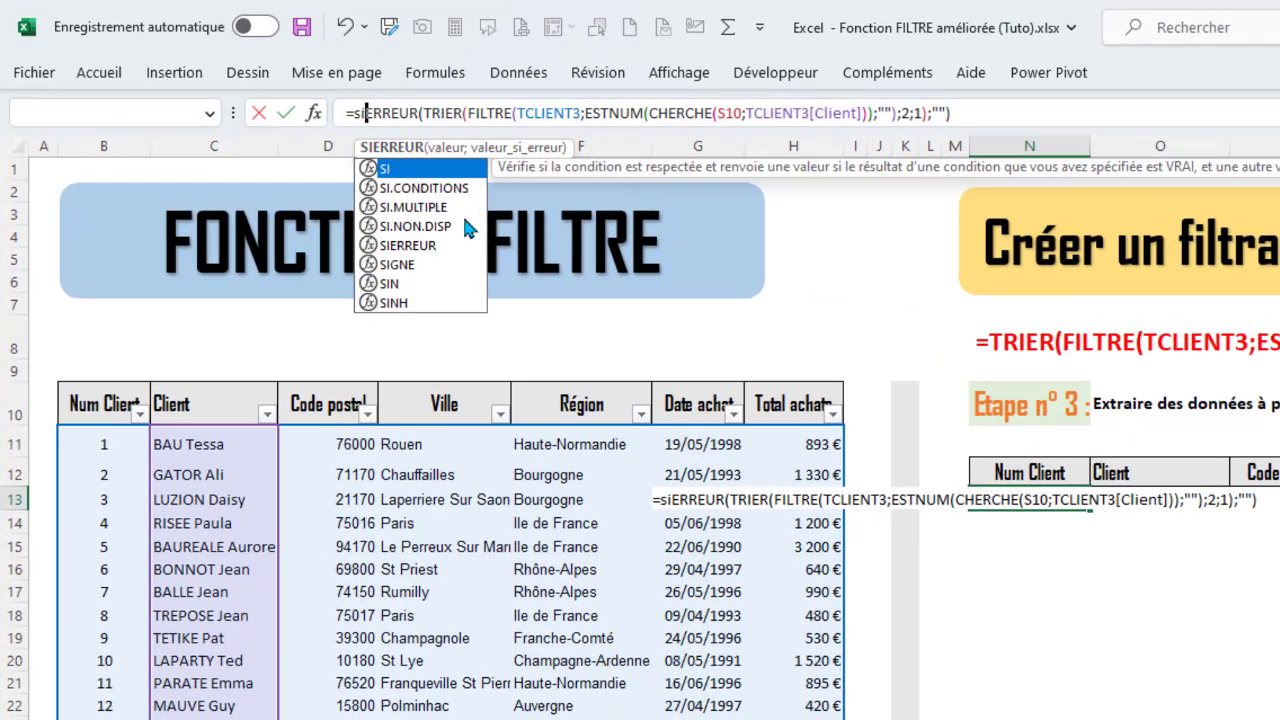
double_click(398, 246)
click(476, 113)
key(BackSpace)
key(BackSpace)
key(BackSpace)
key(BackSpace)
key(BackSpace)
key(BackSpace)
key(BackSpace)
text(()
key(BackSpace)
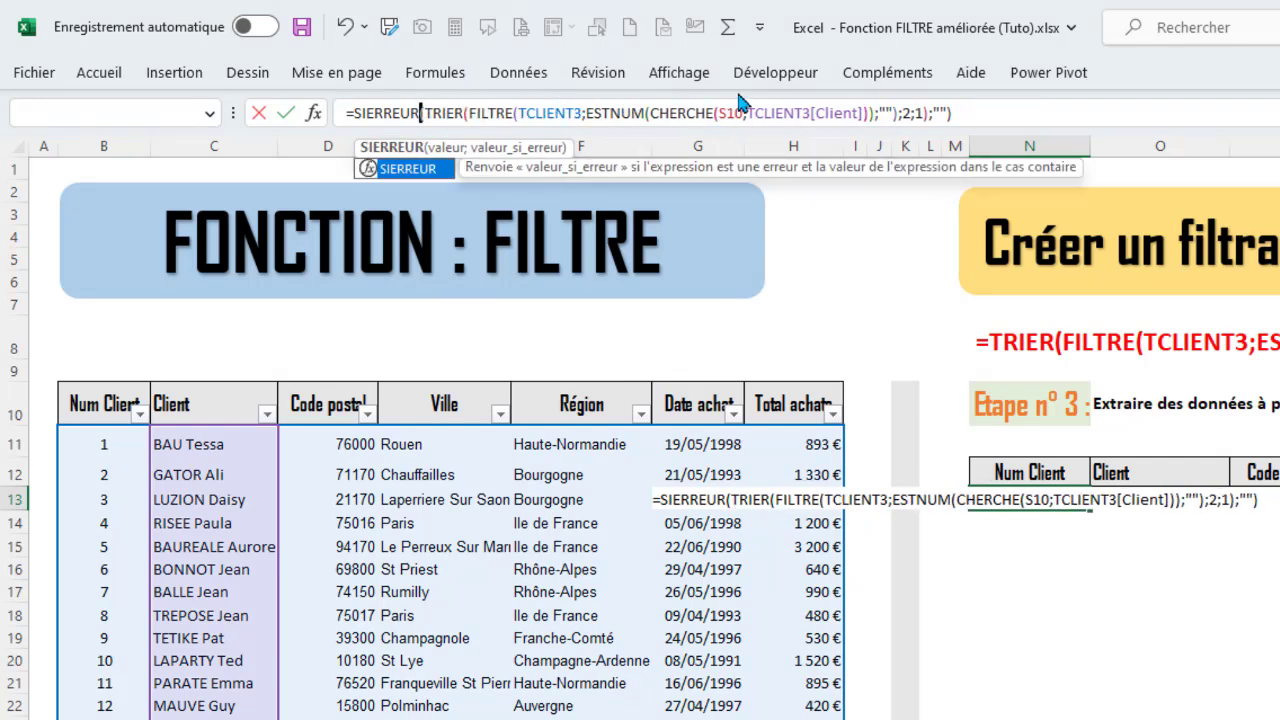
click(985, 104)
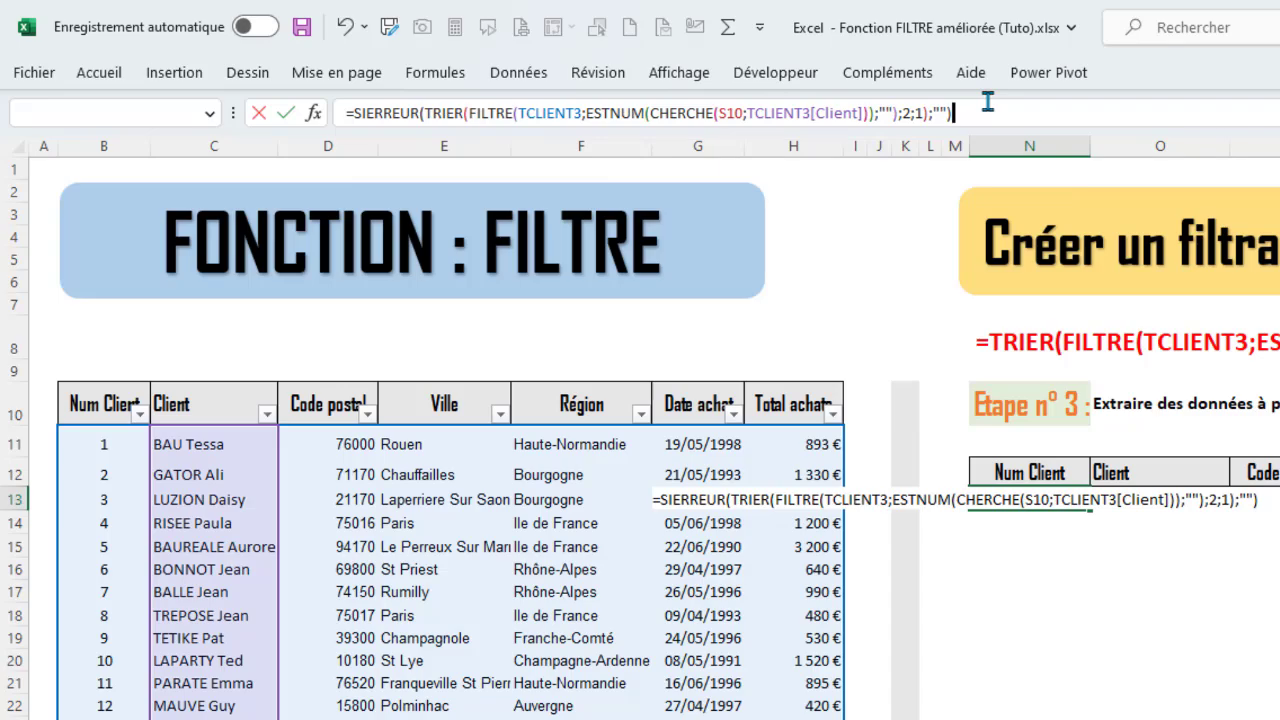
key(Return)
click(1022, 484)
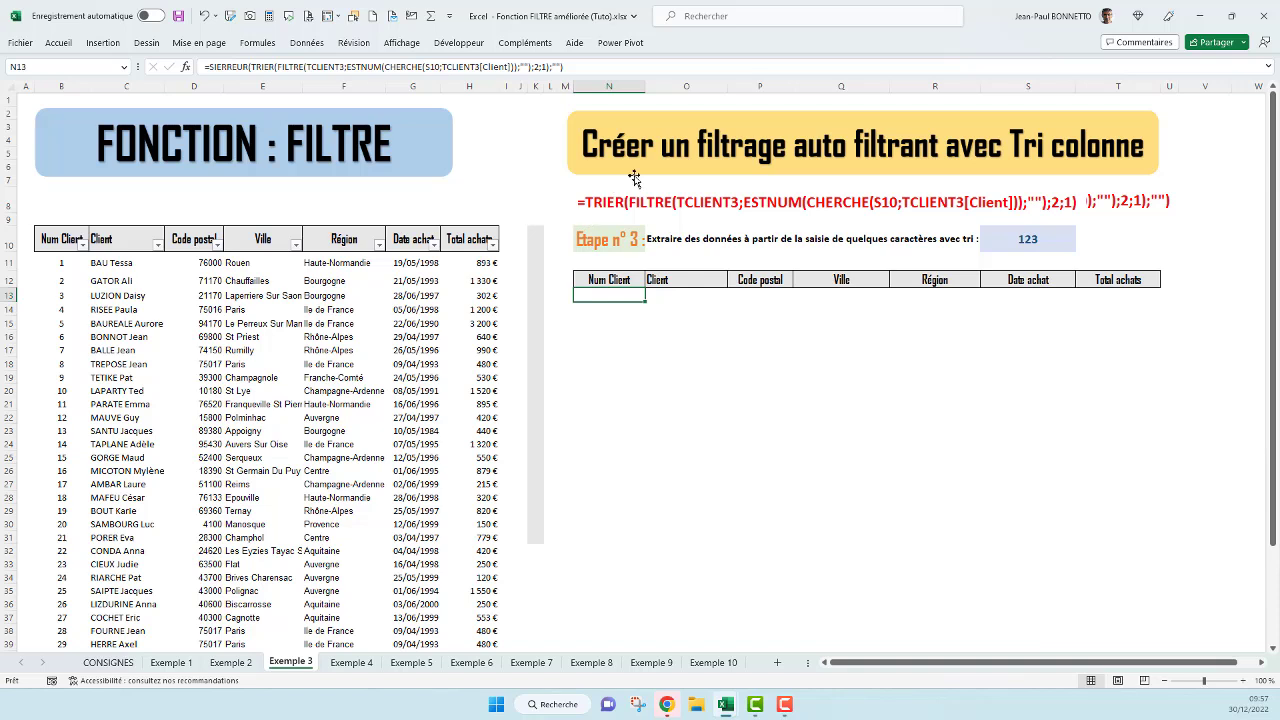
On sheet Exemple 4, examine the SIERREUR formula in N13 and the search characters in S10
click(351, 662)
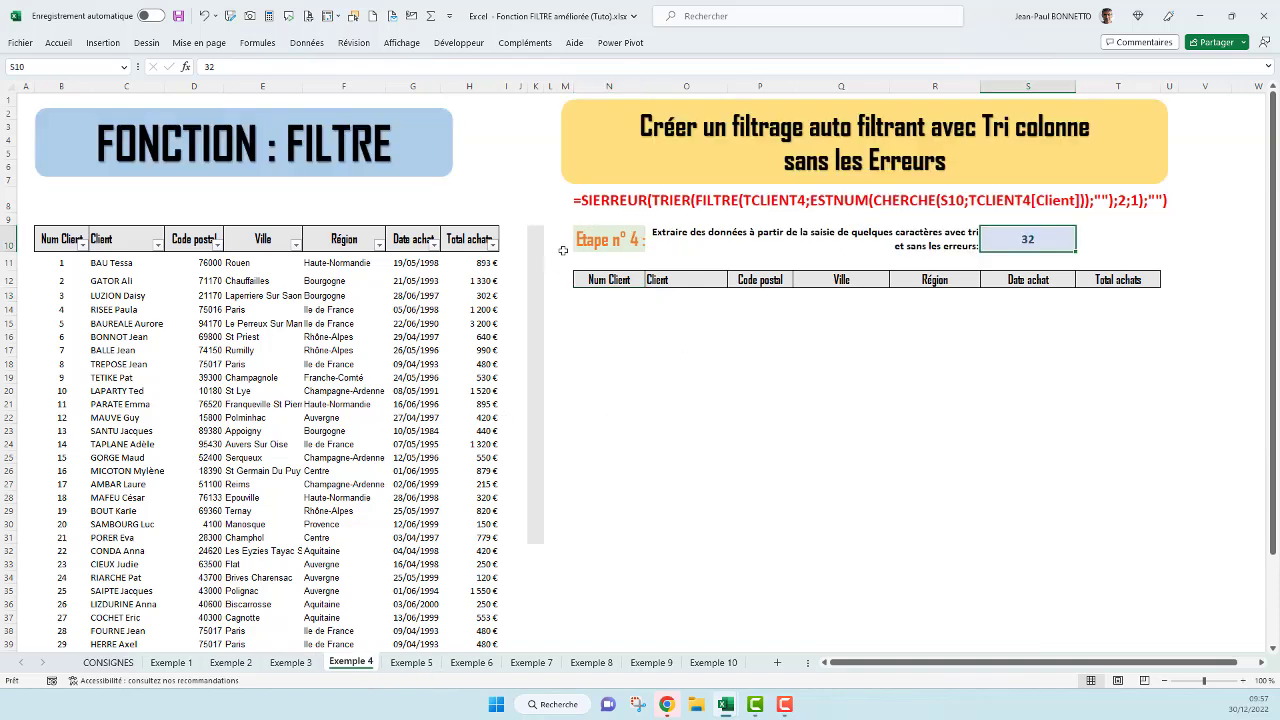
click(605, 301)
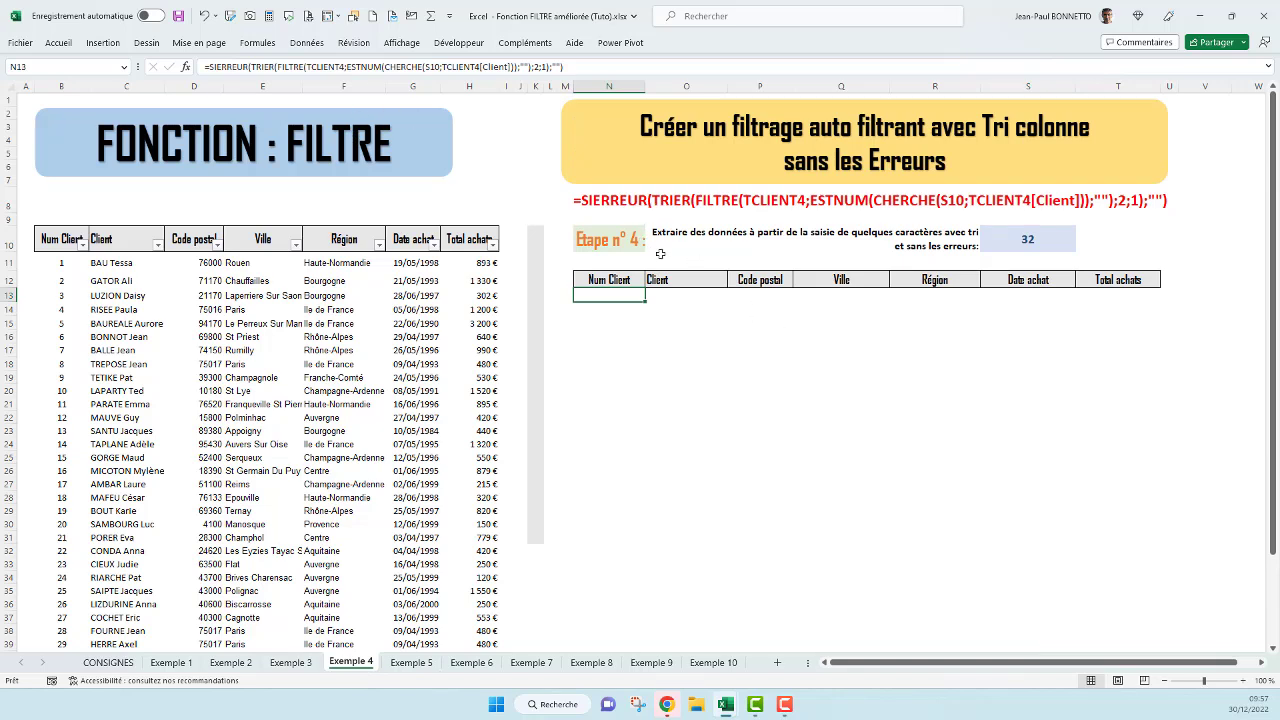
click(1047, 237)
click(614, 306)
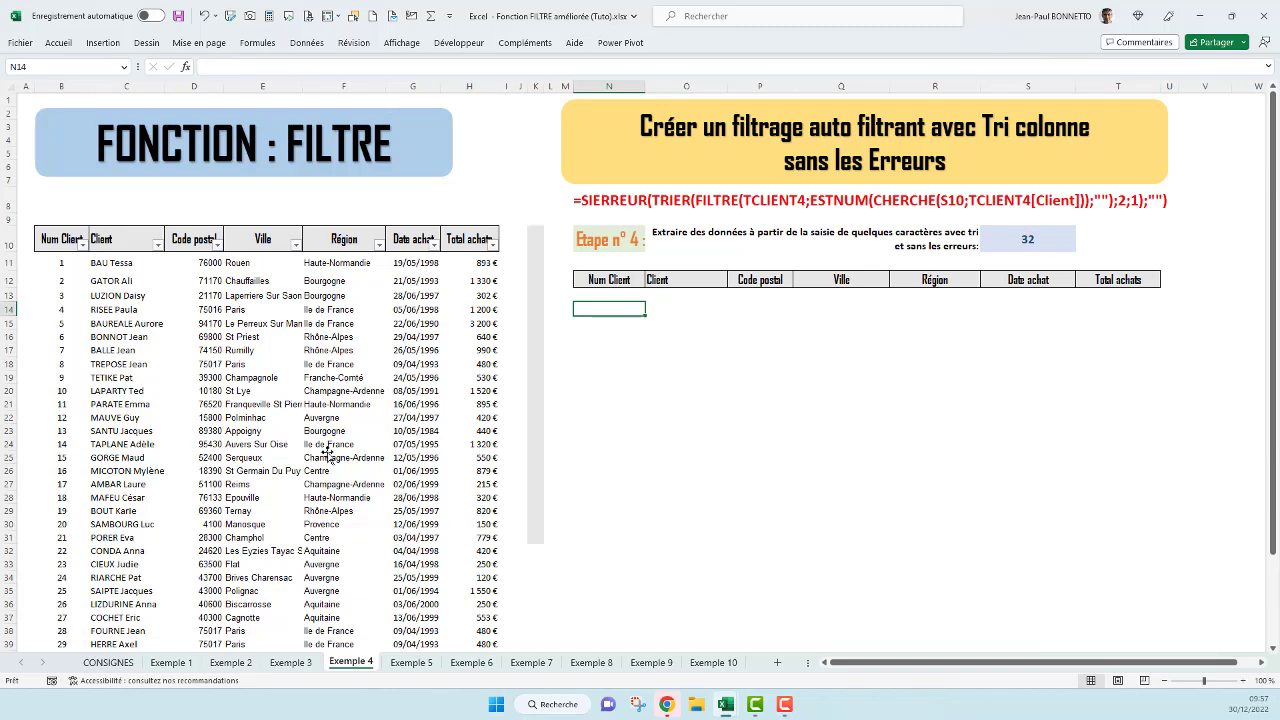
On sheet Exemple 5, examine the search characters in S10, the column number in U10 and the source client table
click(410, 663)
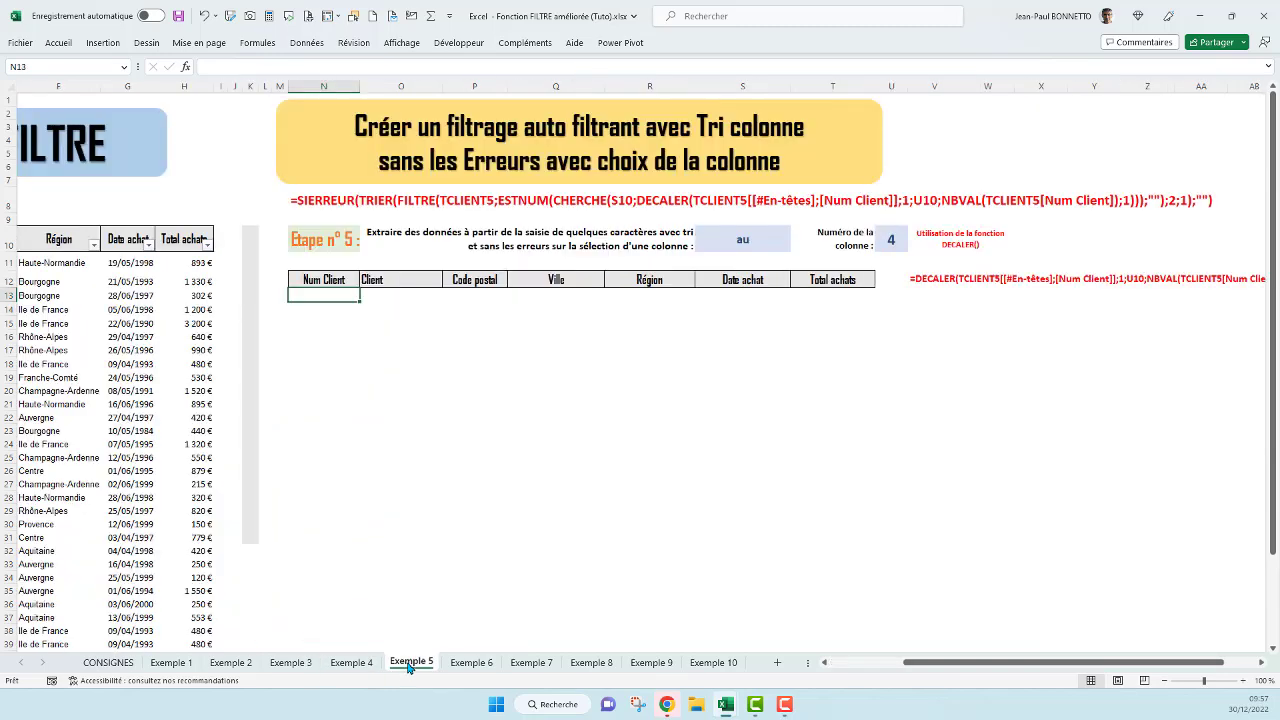
drag(1035, 668, 966, 694)
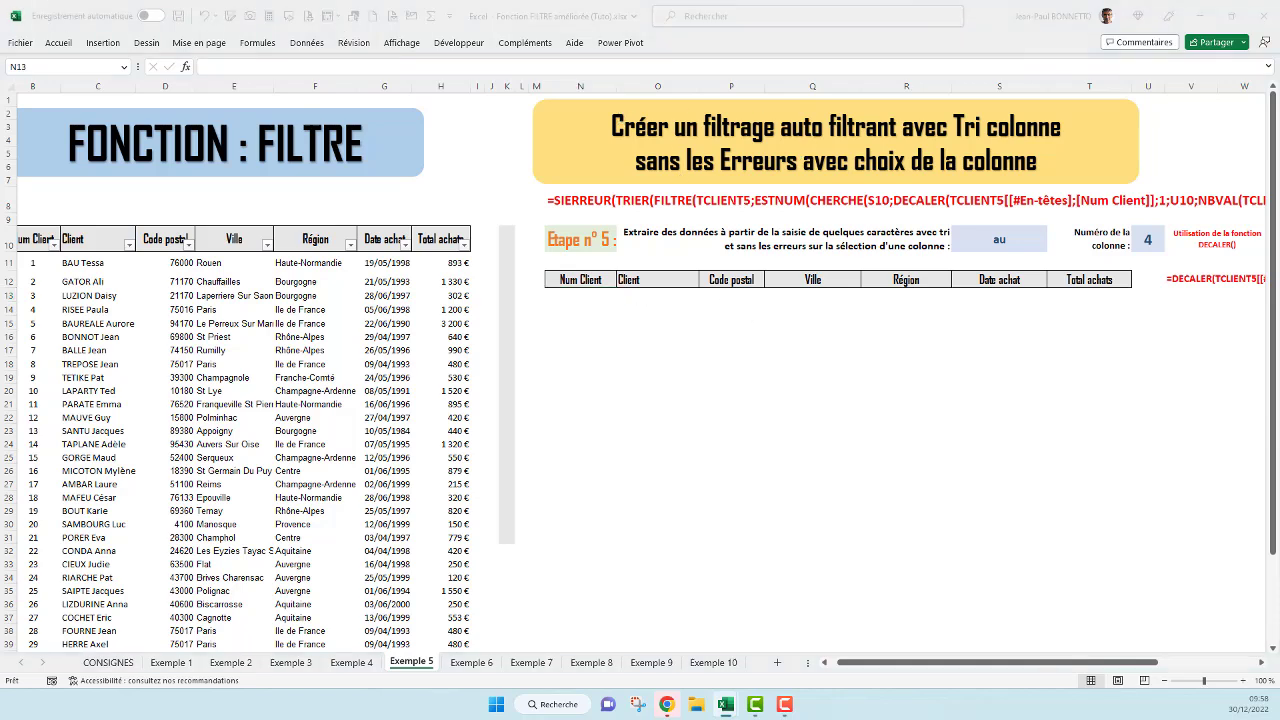
click(996, 240)
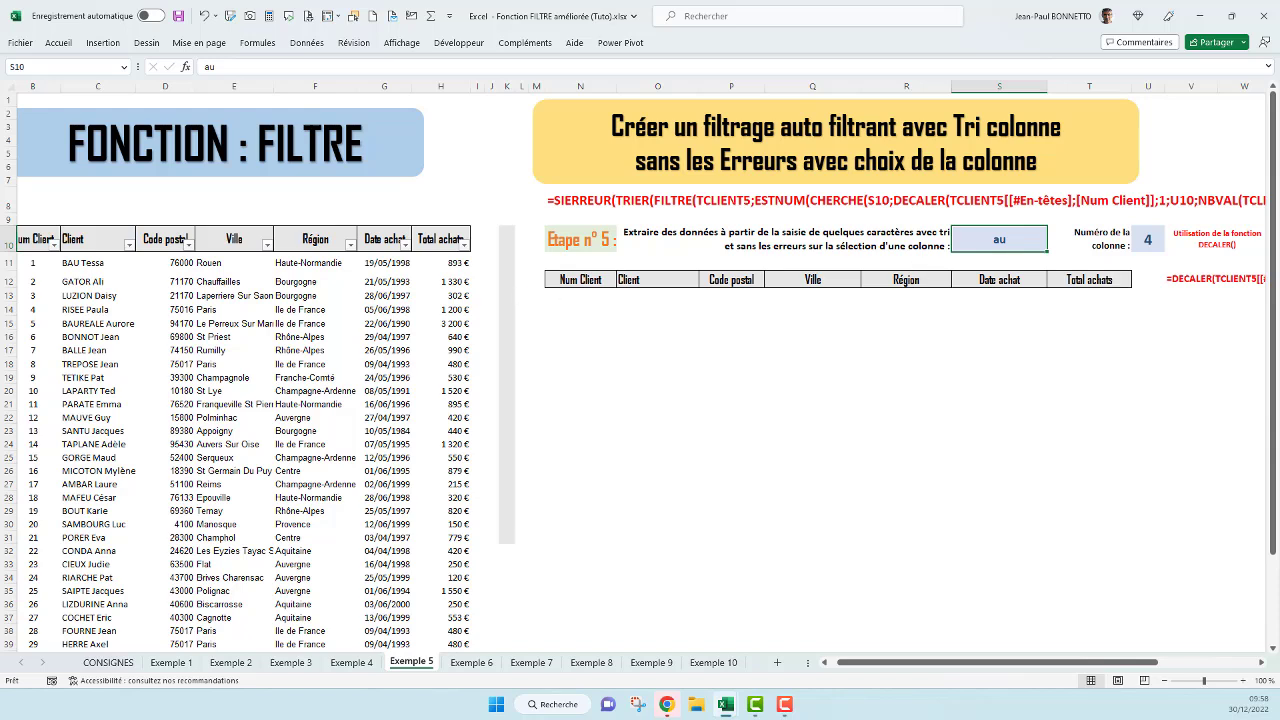
click(1149, 240)
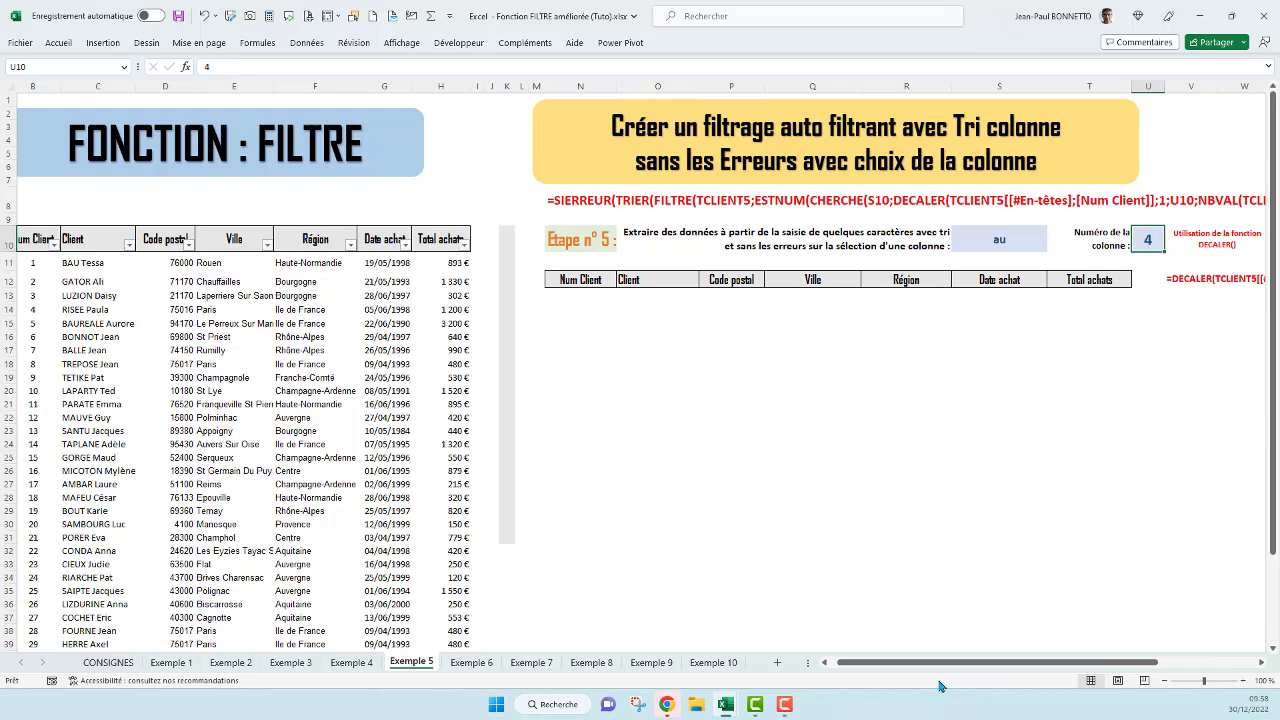
scroll(948, 664, left, 1)
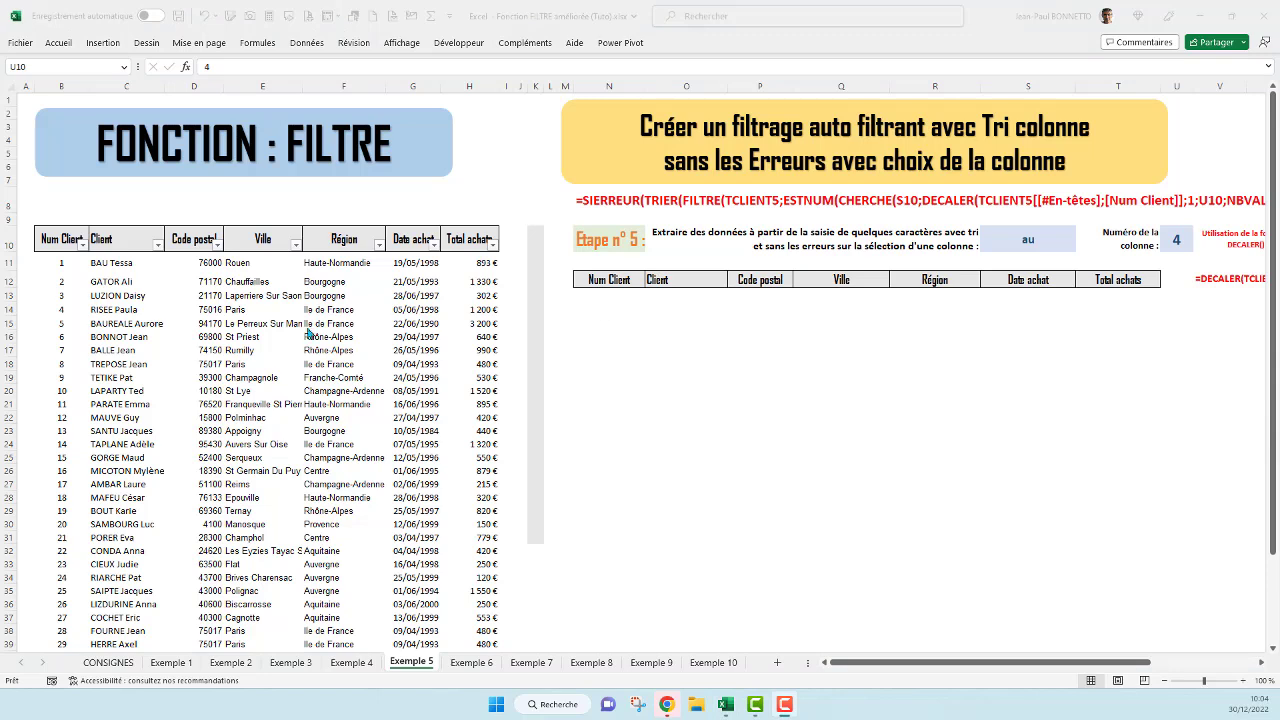
click(866, 309)
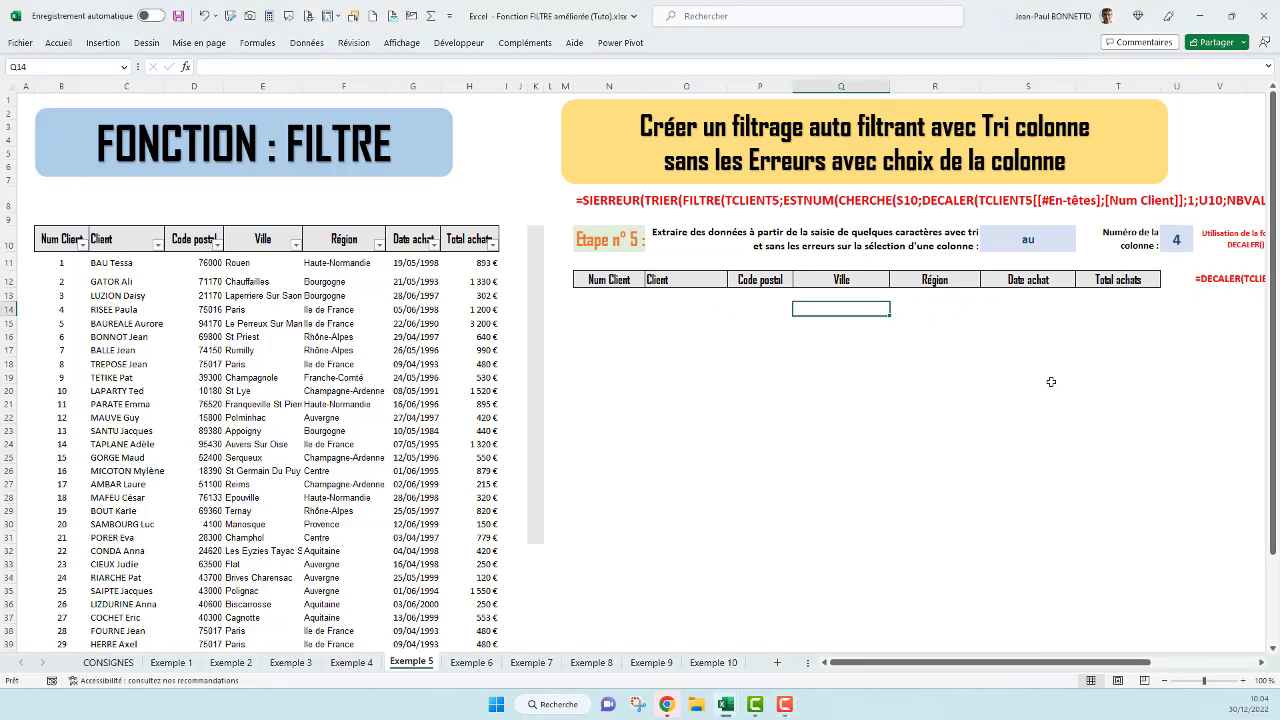
Start a formula with the DECALER function in cell V13 of Exemple 5
drag(968, 665, 1050, 667)
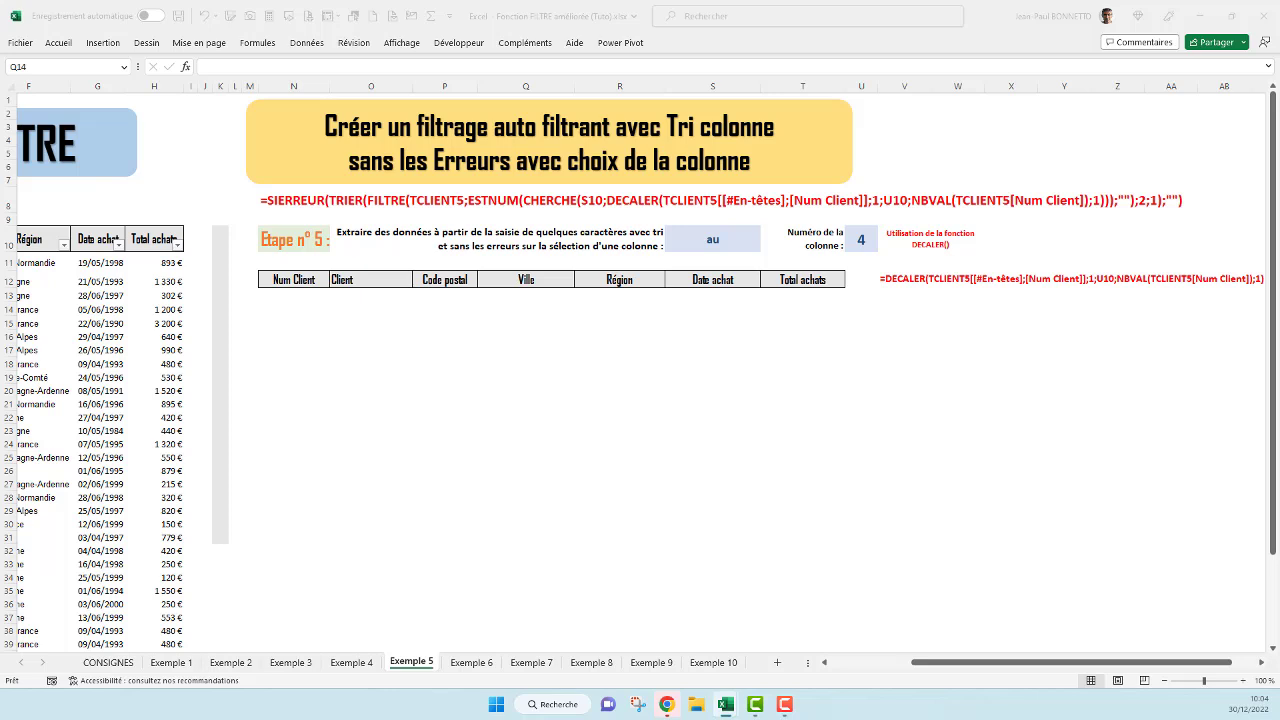
click(893, 294)
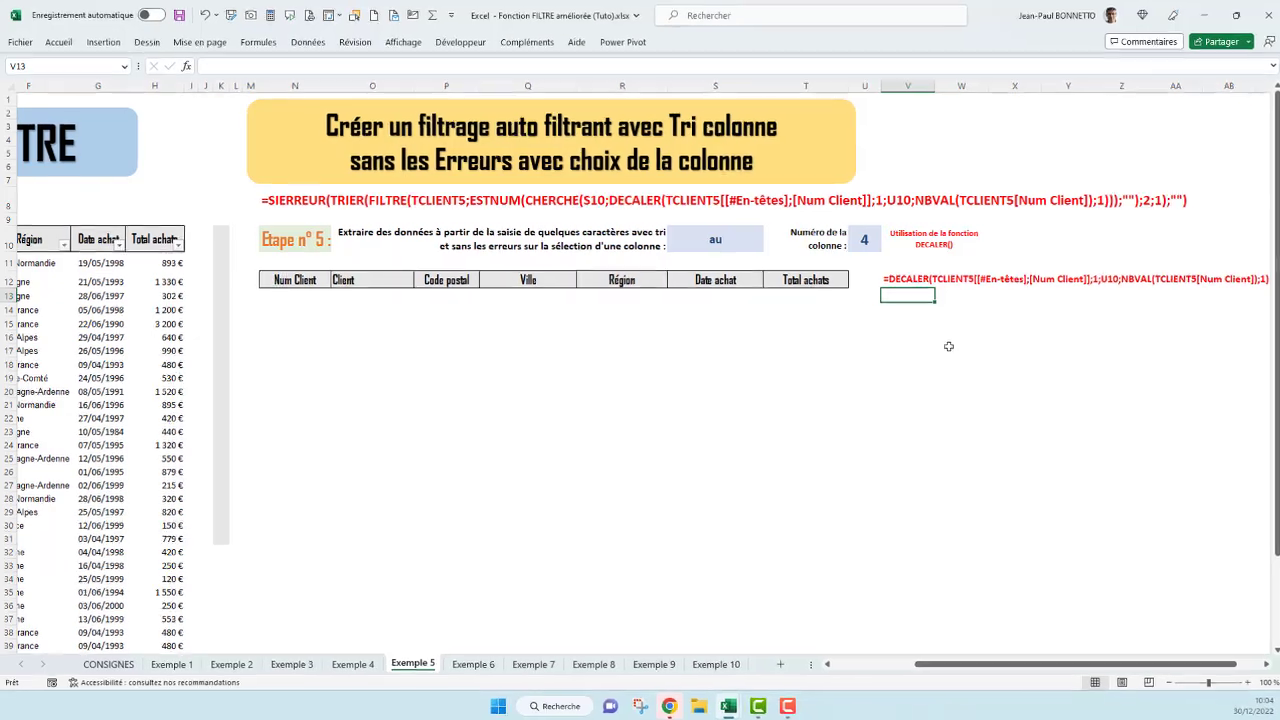
text(=)
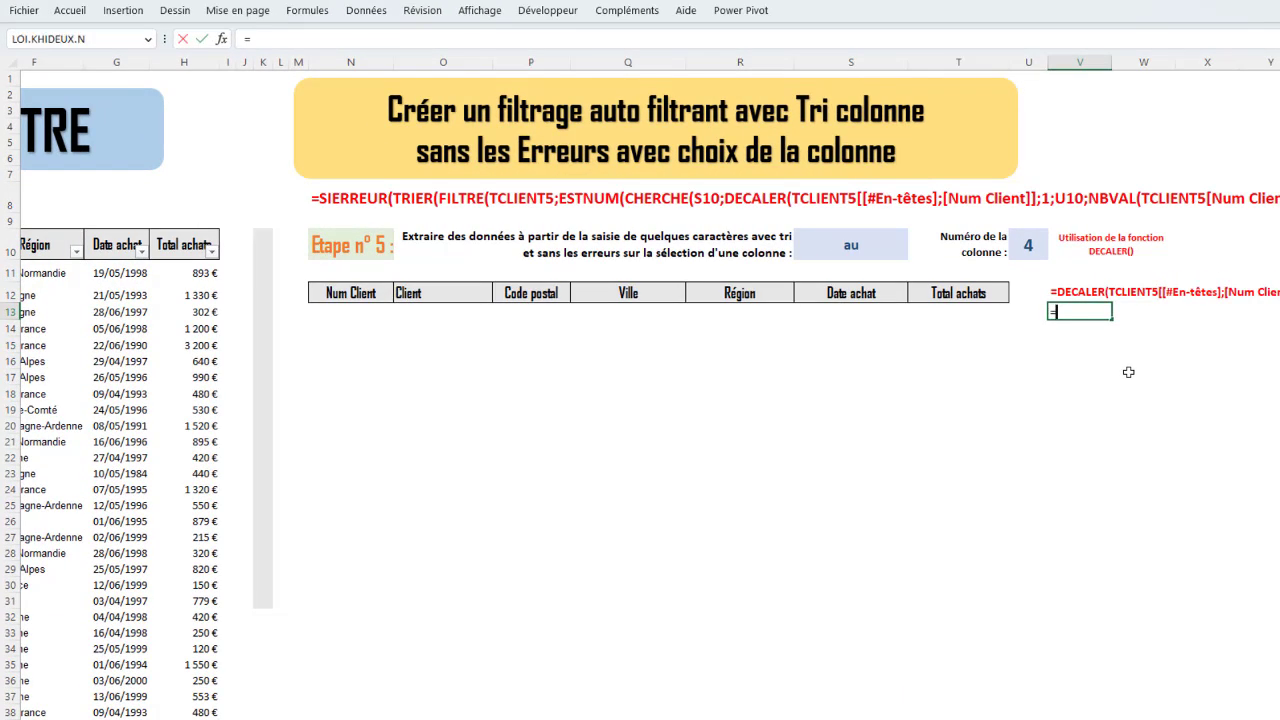
text(DECLAER)
key(BackSpace)
key(BackSpace)
key(BackSpace)
key(BackSpace)
text(A)
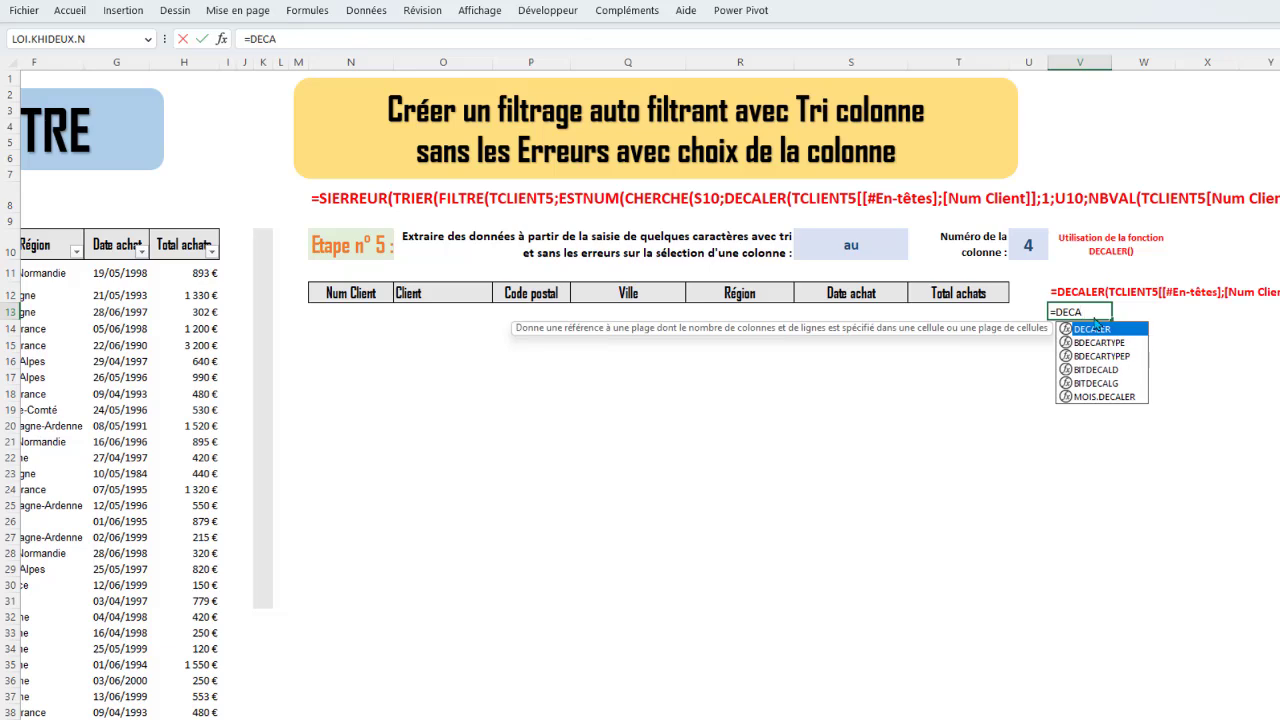
double_click(1076, 330)
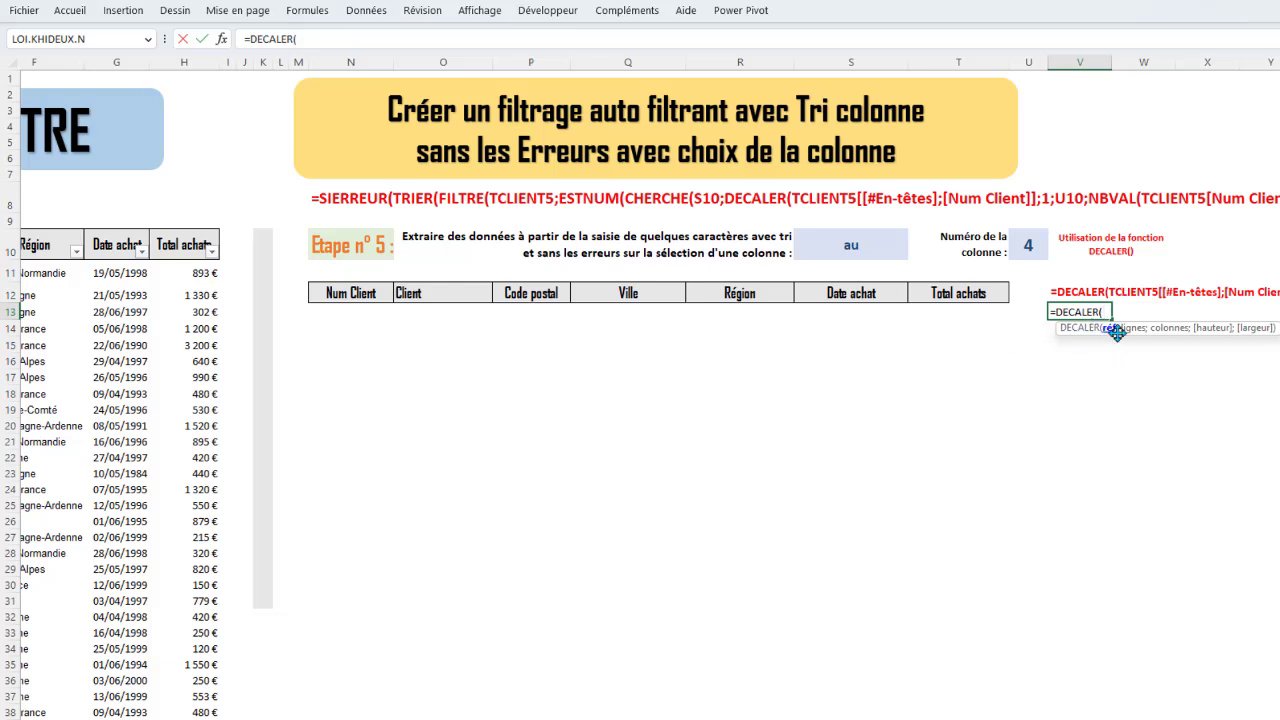
Give DECALER the Num Client header of TCLIENT5 as reference, 1 as row offset and cell U10 as column offset
scroll(650, 400, left, 4)
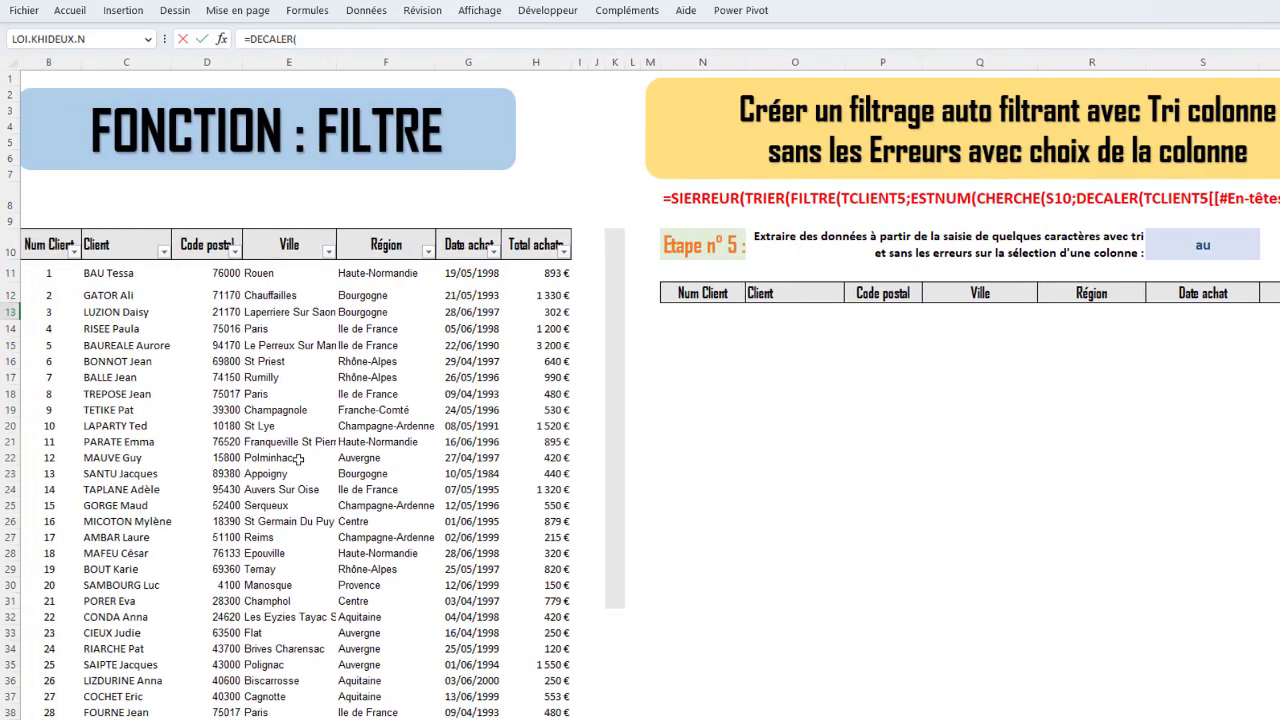
scroll(650, 400, left, 1)
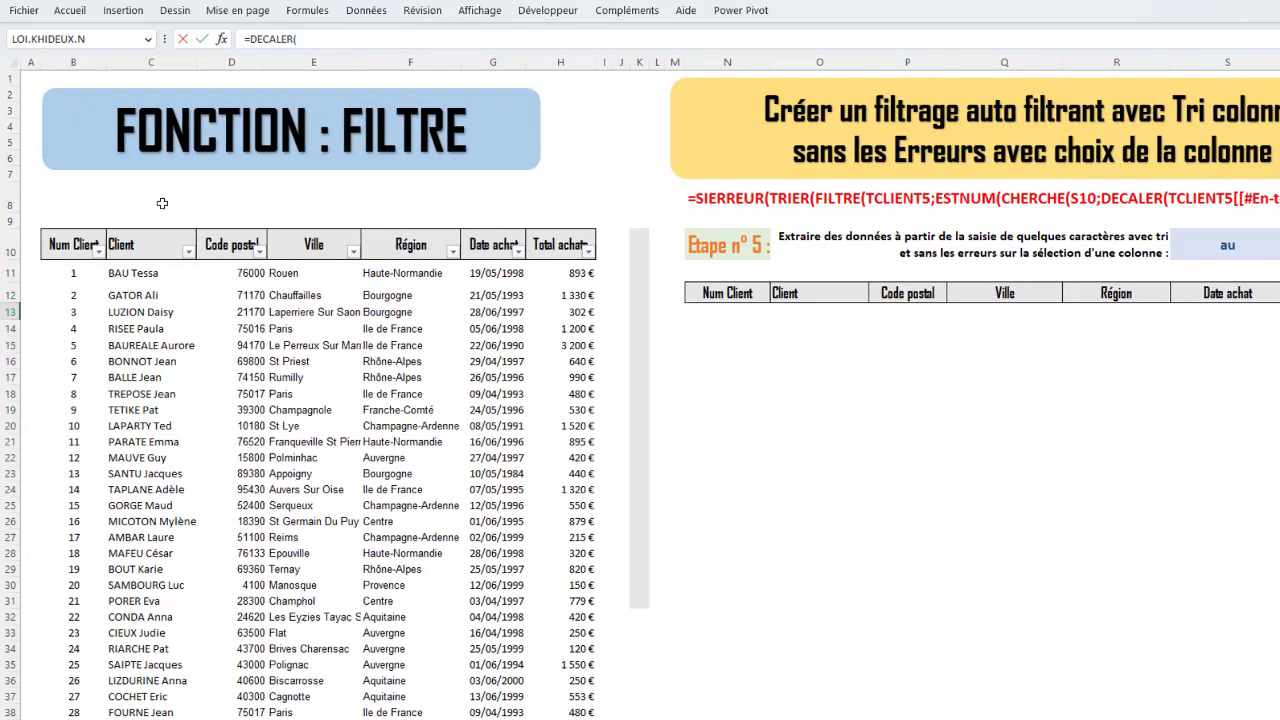
click(75, 245)
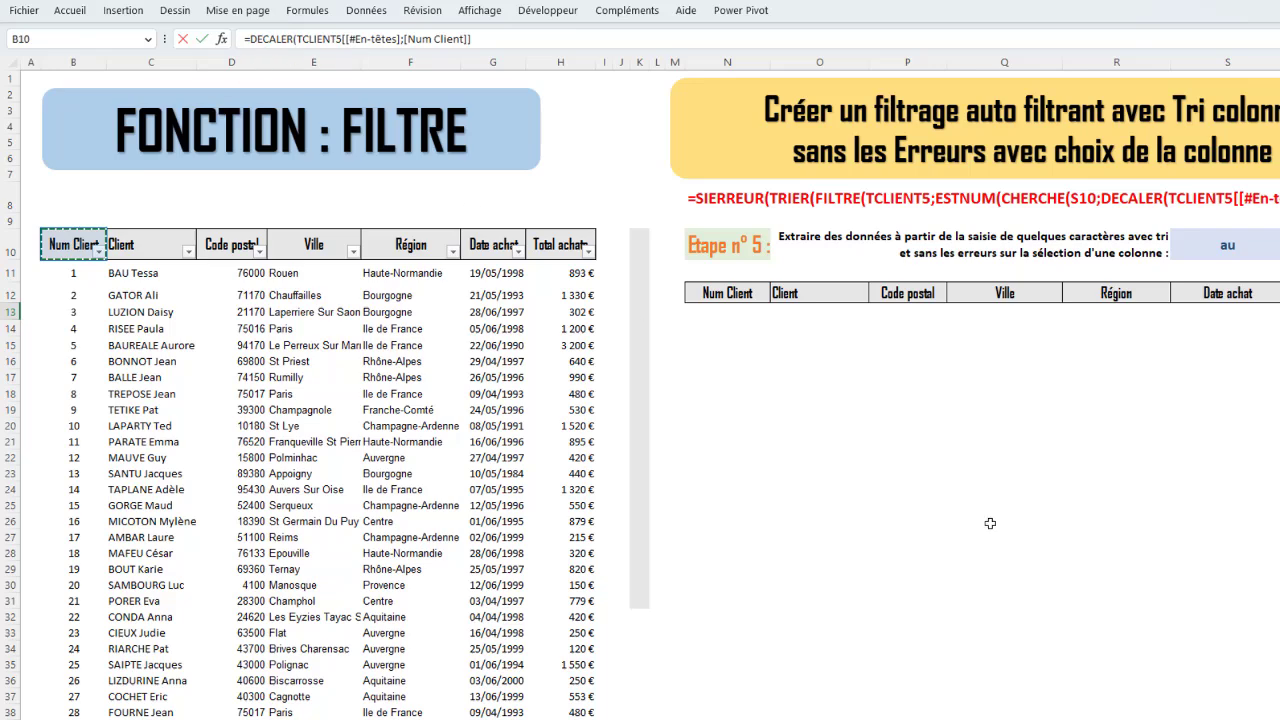
scroll(1168, 426, right, 5)
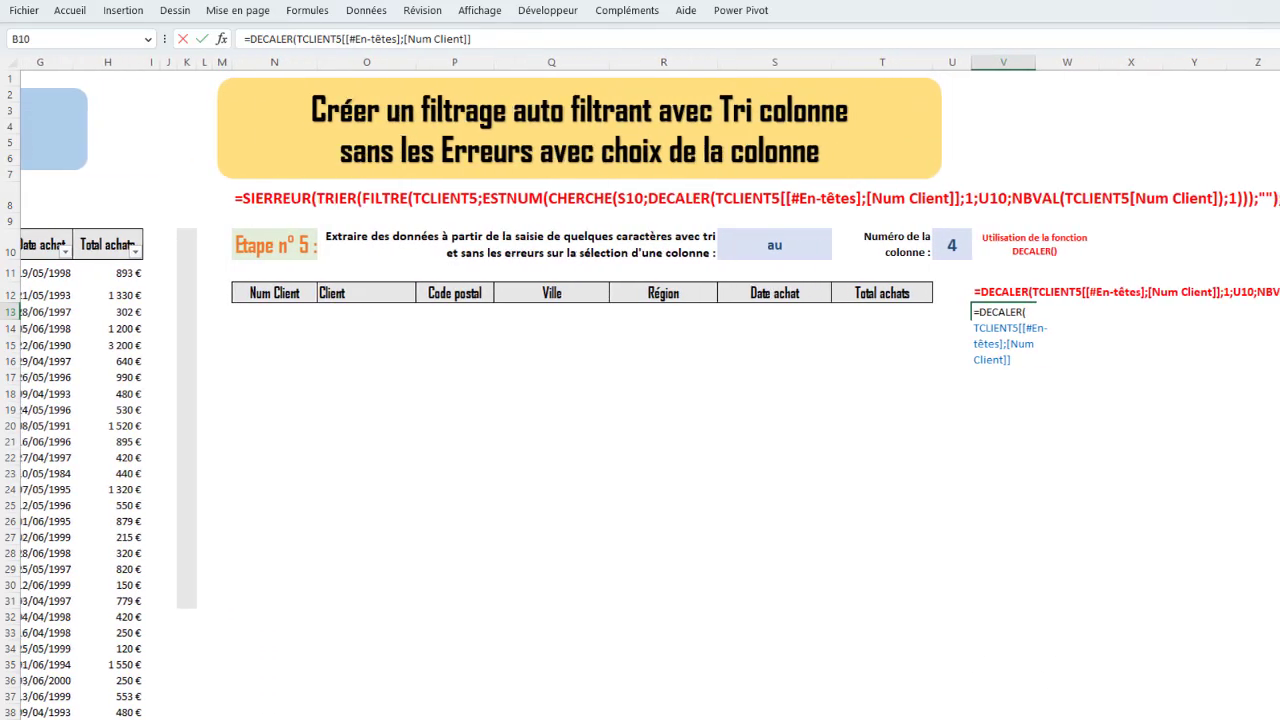
text(;1)
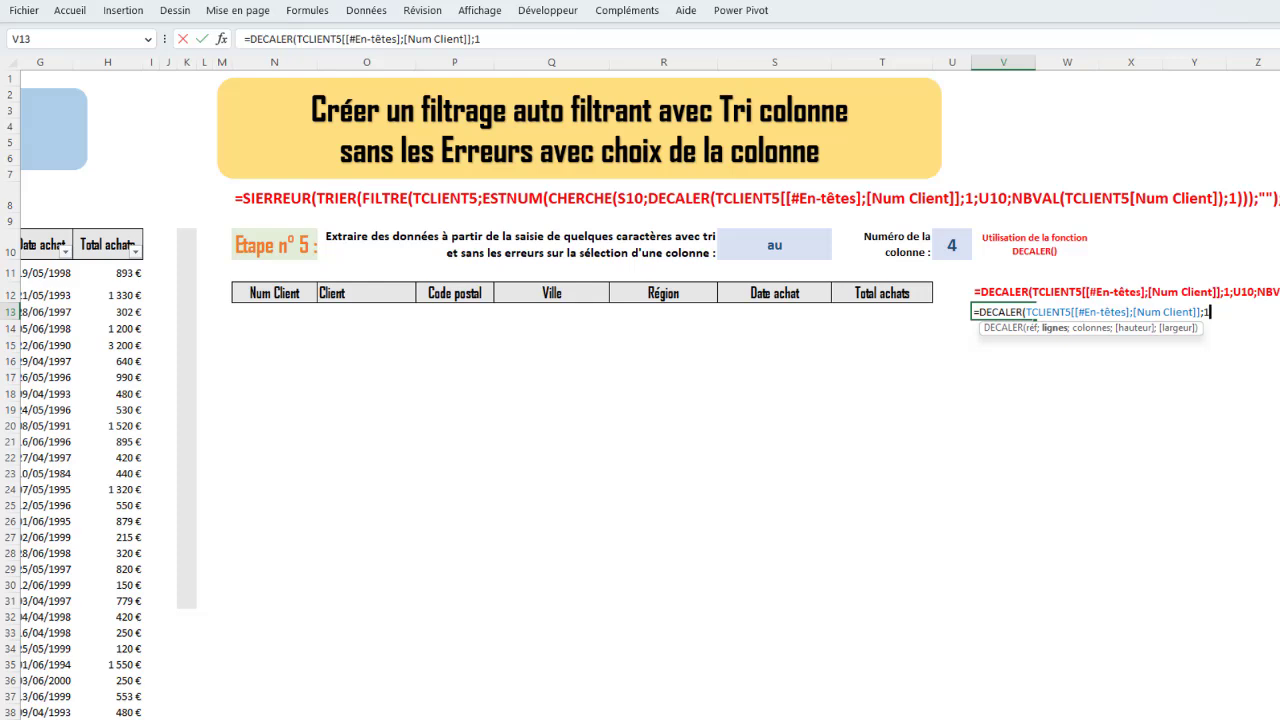
text(;)
click(950, 244)
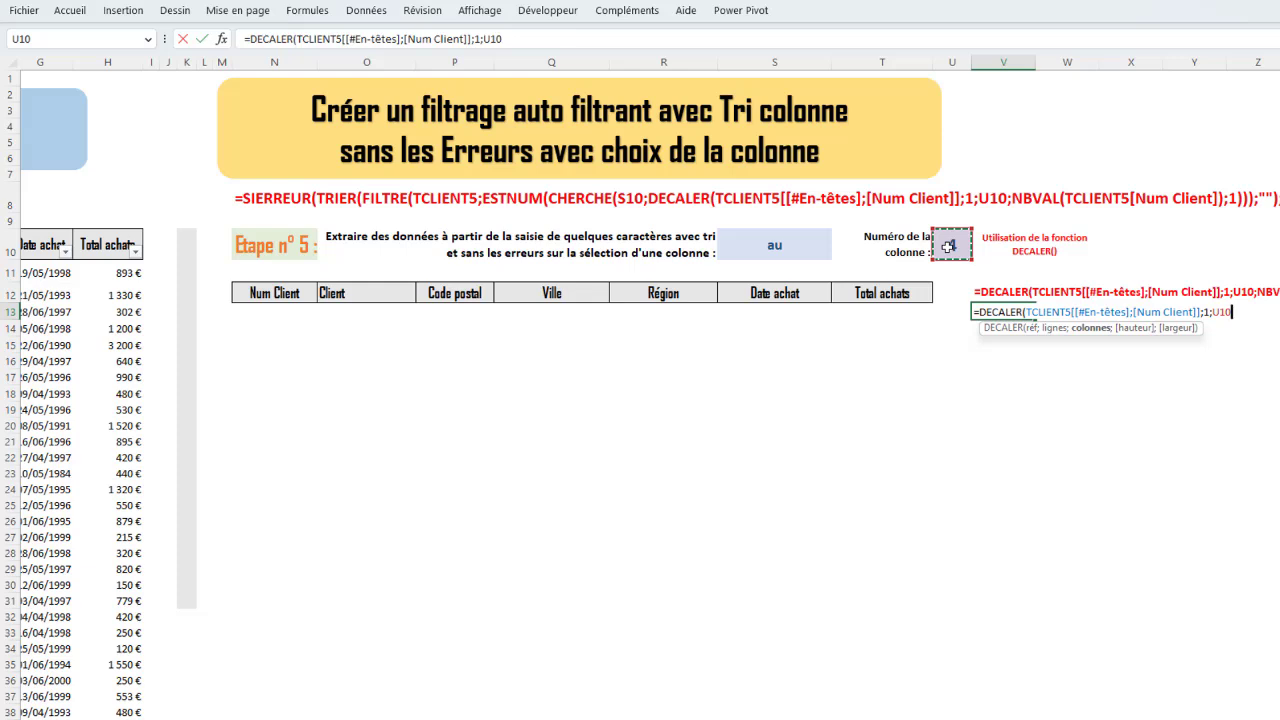
Set the DECALER height argument to NBVAL(TCLIENT5[Num Client]), using the table's Num Client column
text(;)
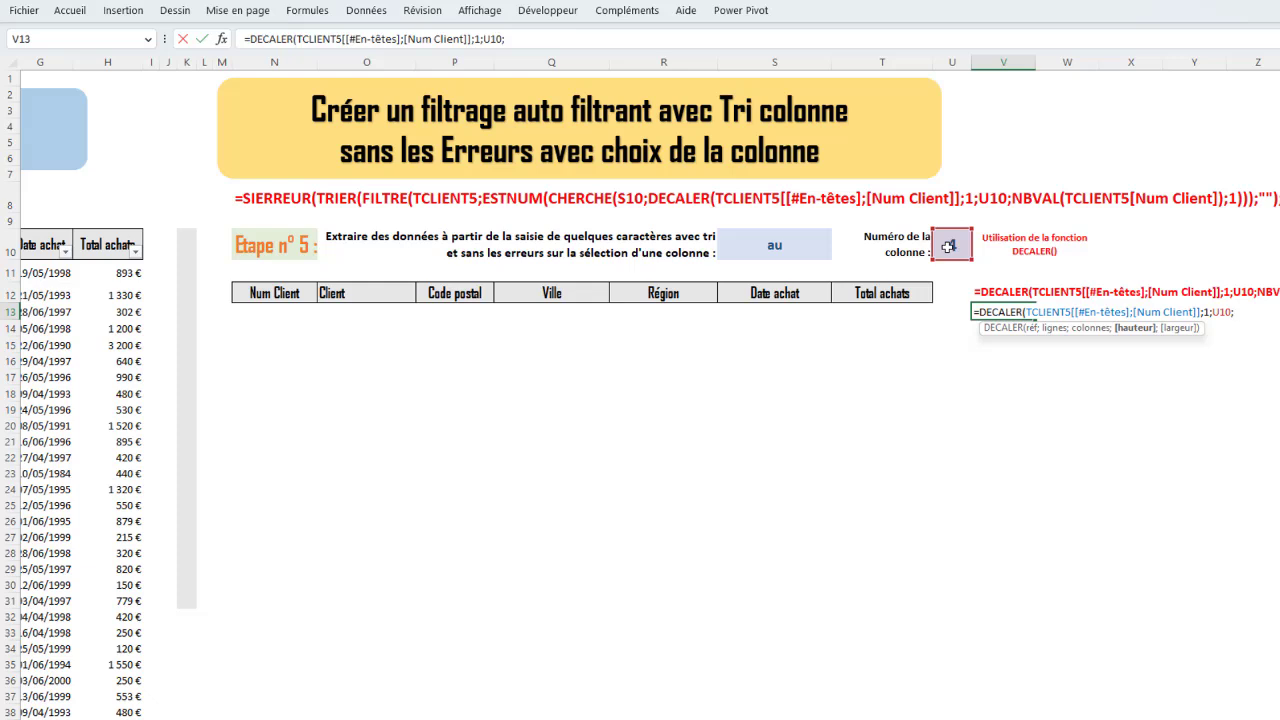
text(NBVAL)
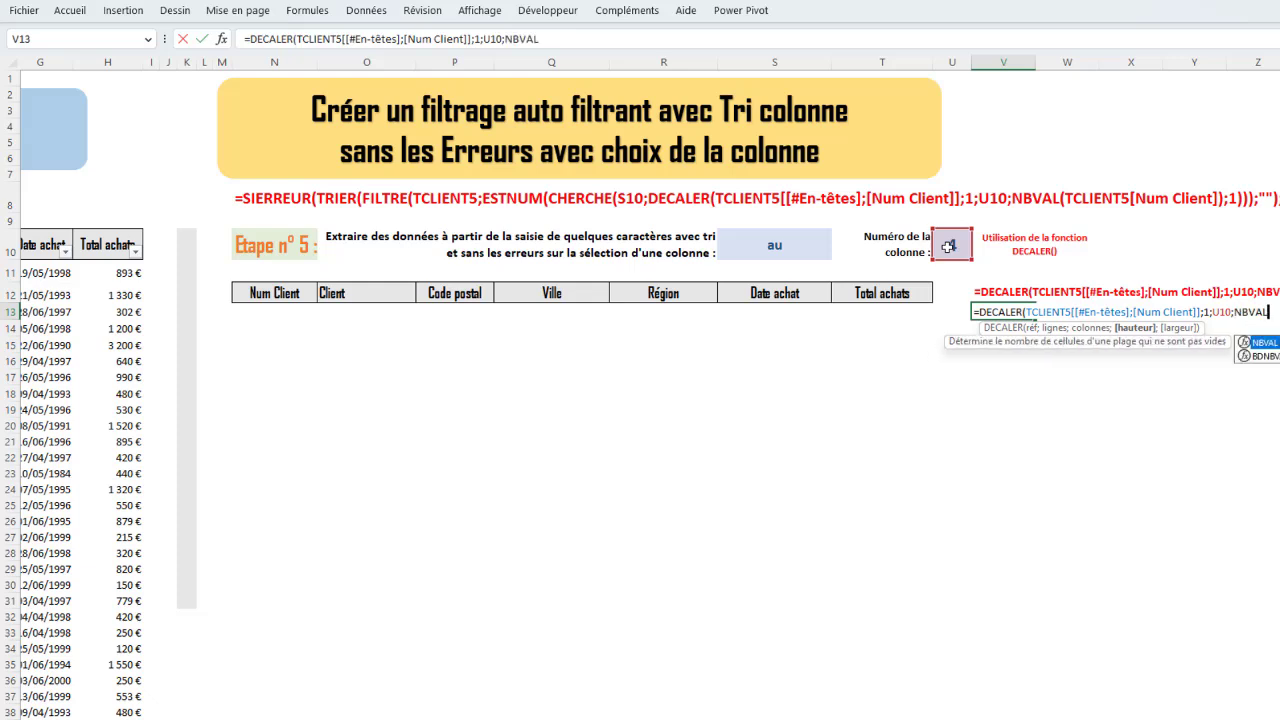
text(()
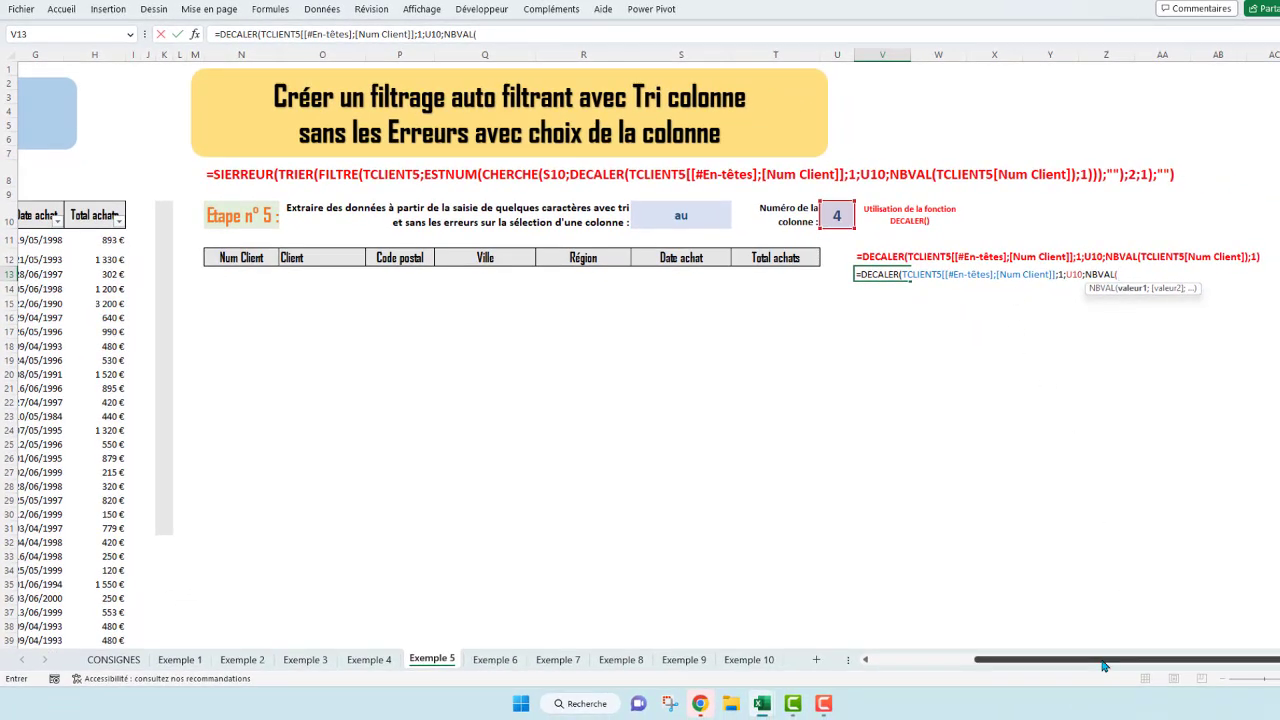
scroll(1107, 668, left, 5)
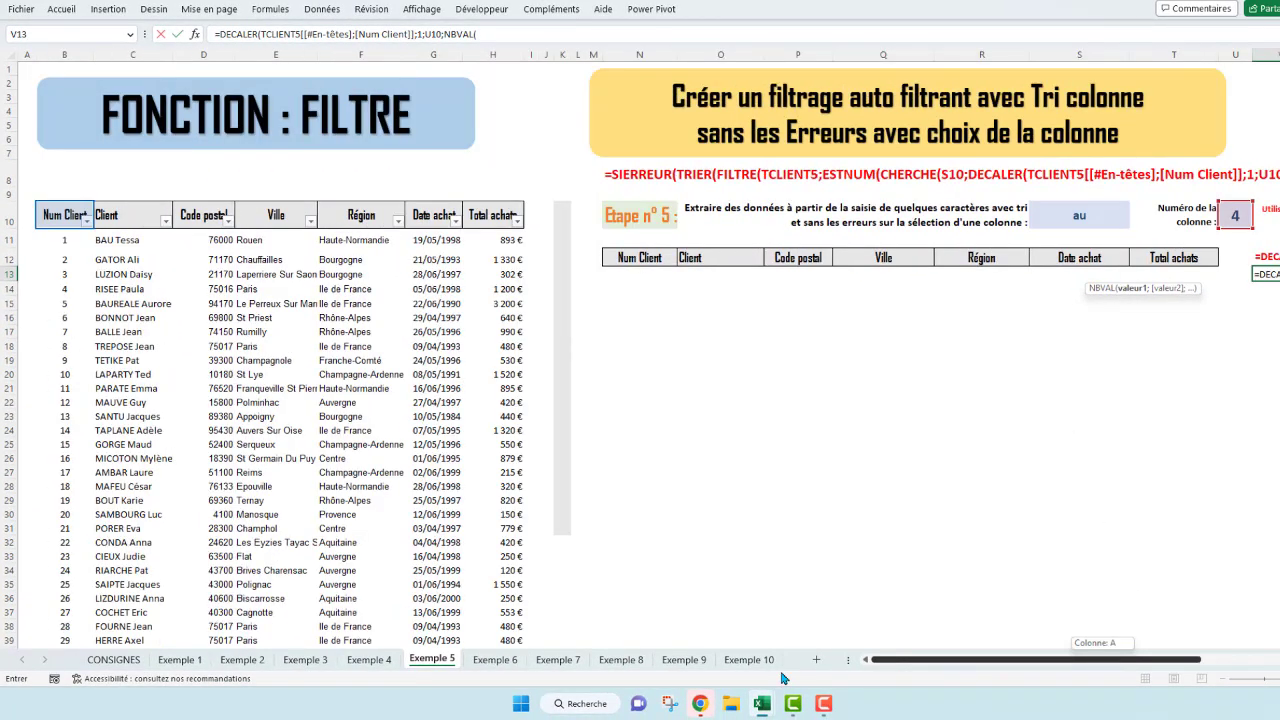
click(64, 202)
scroll(76, 345, down, 11)
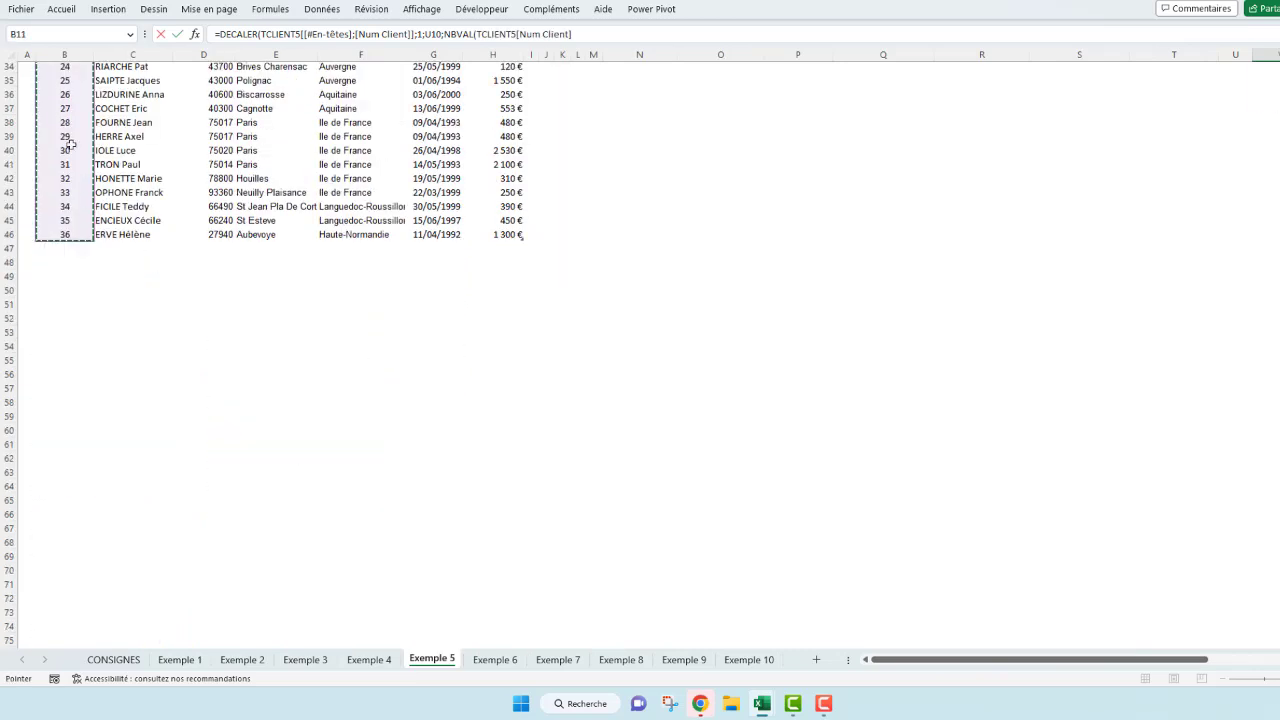
scroll(80, 331, up, 11)
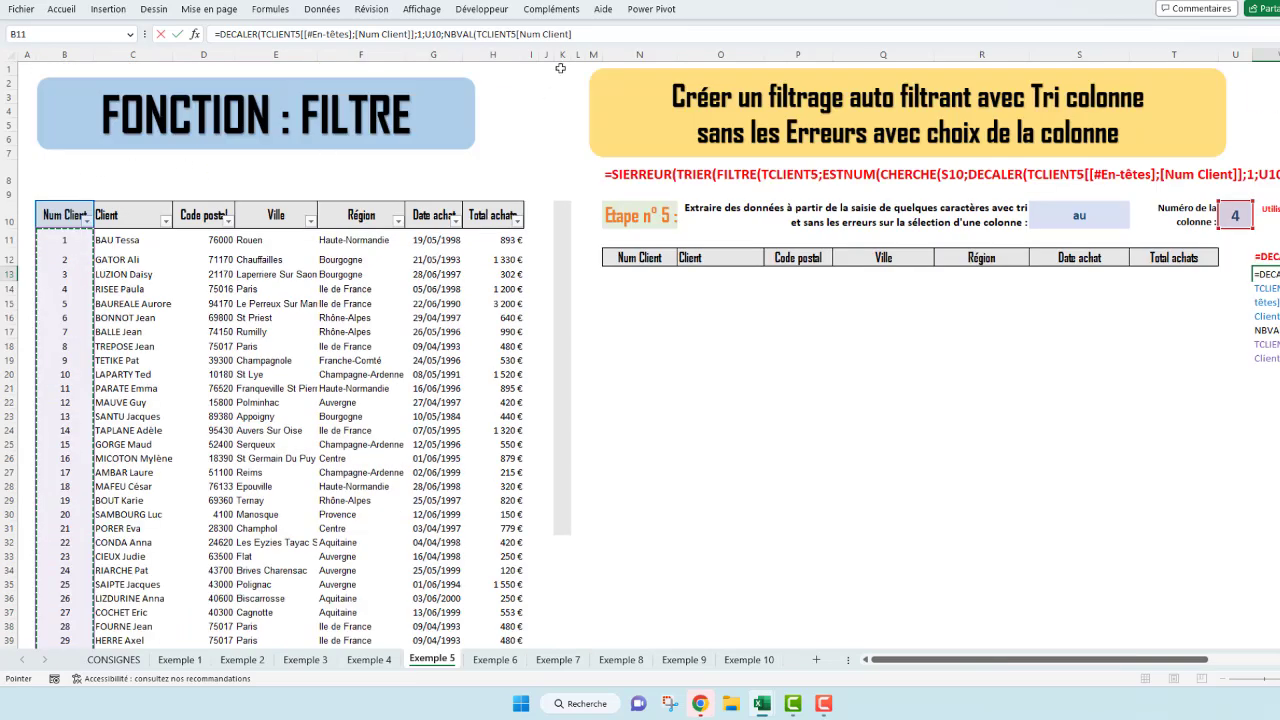
drag(963, 658, 1084, 661)
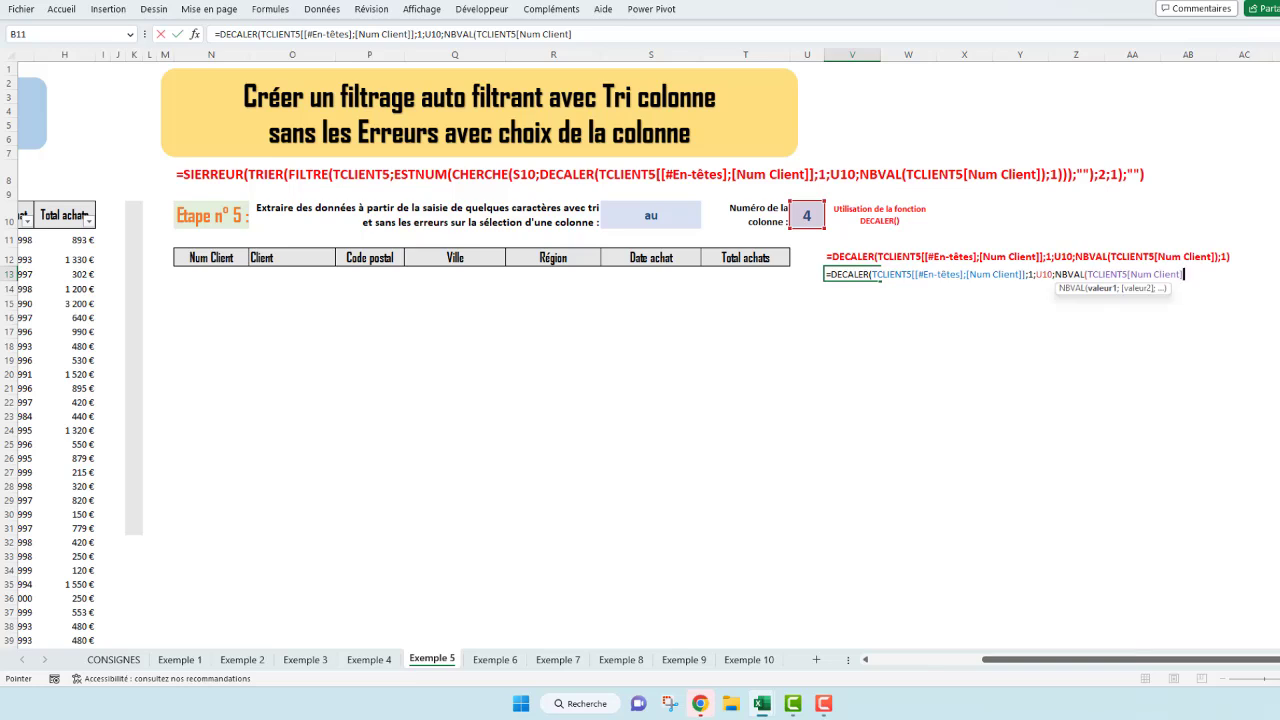
text())
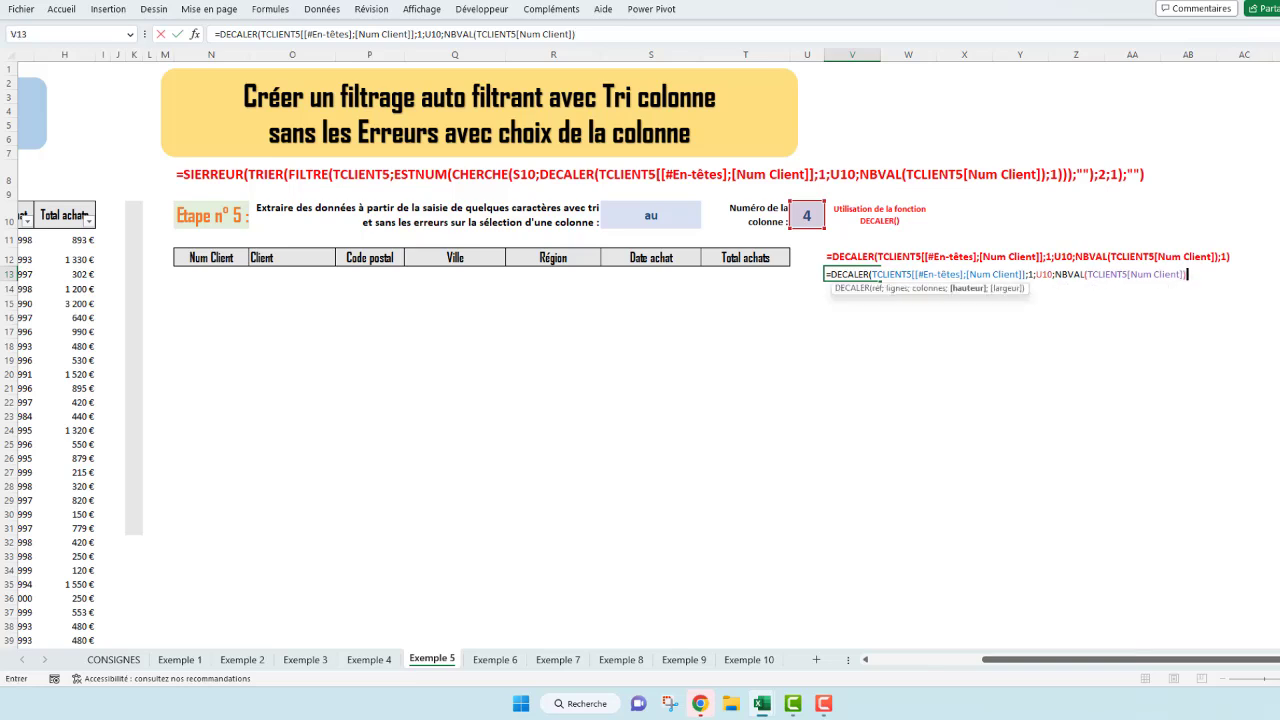
Complete DECALER with a width of 1, close the parenthesis and validate the formula in V13
text(;1)
text())
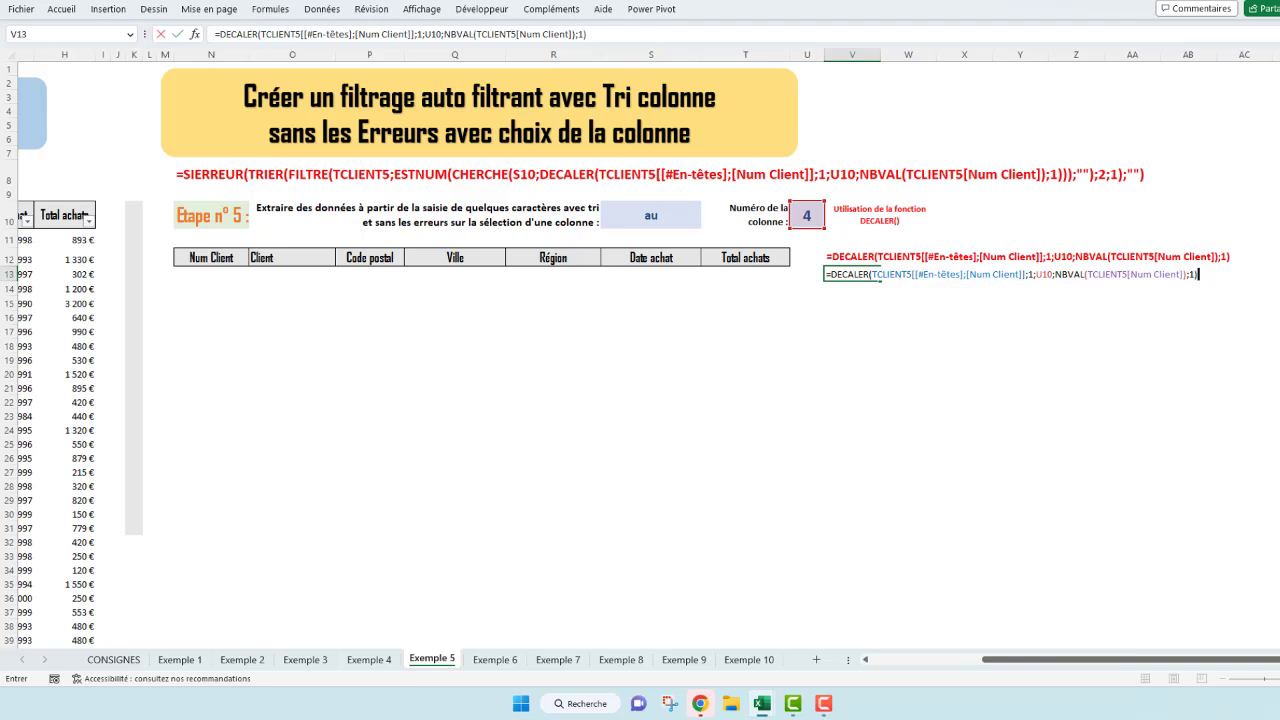
key(Return)
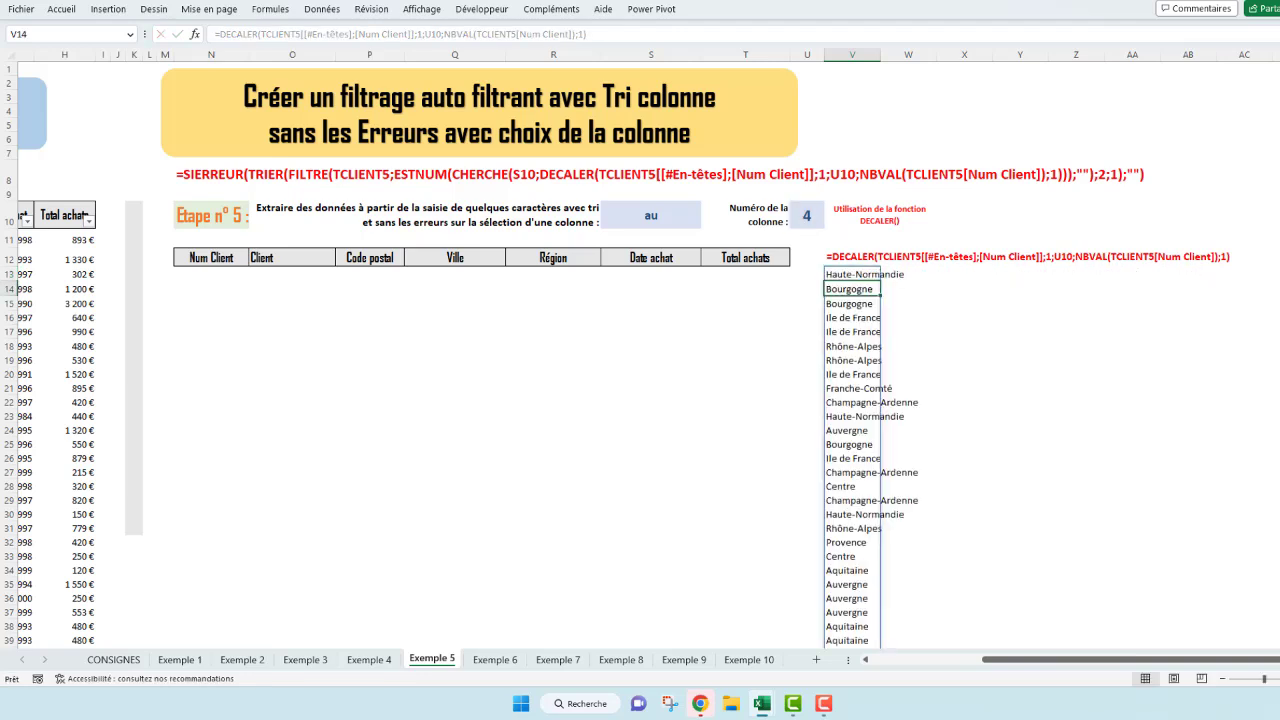
Set the column number in U10 to 2 and review the column returned by the DECALER formula
drag(1024, 660, 851, 692)
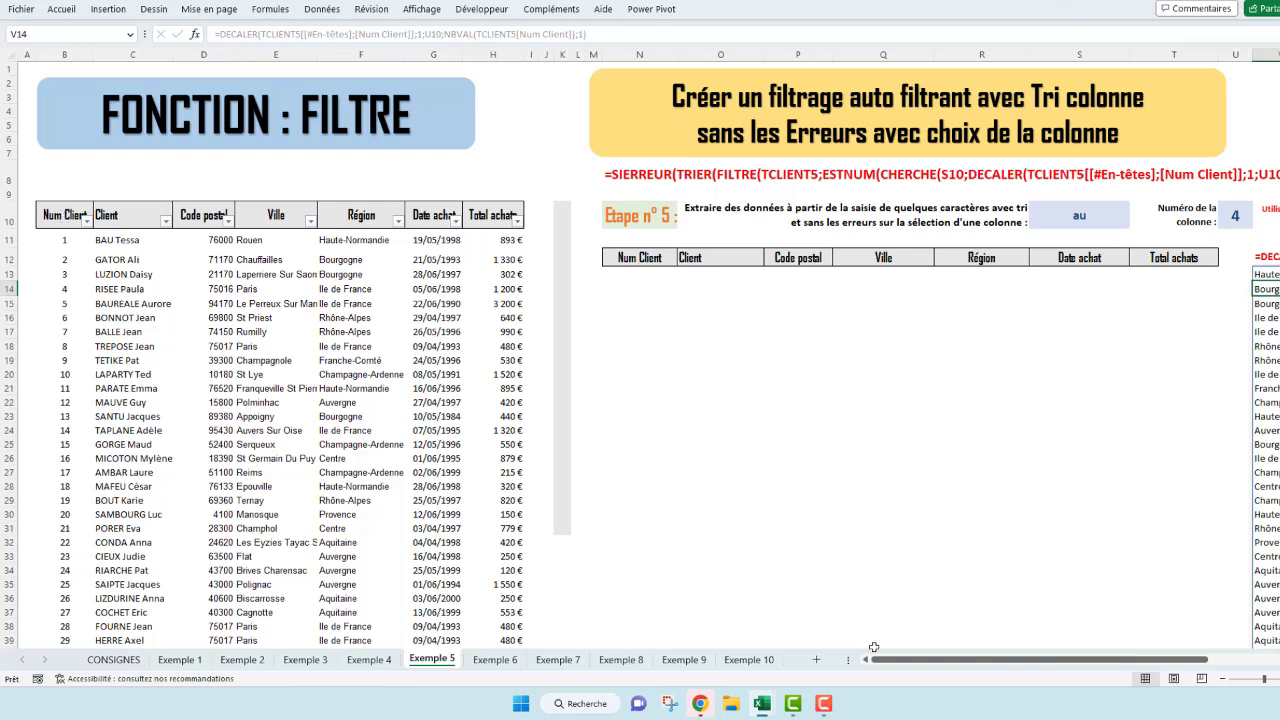
click(1243, 215)
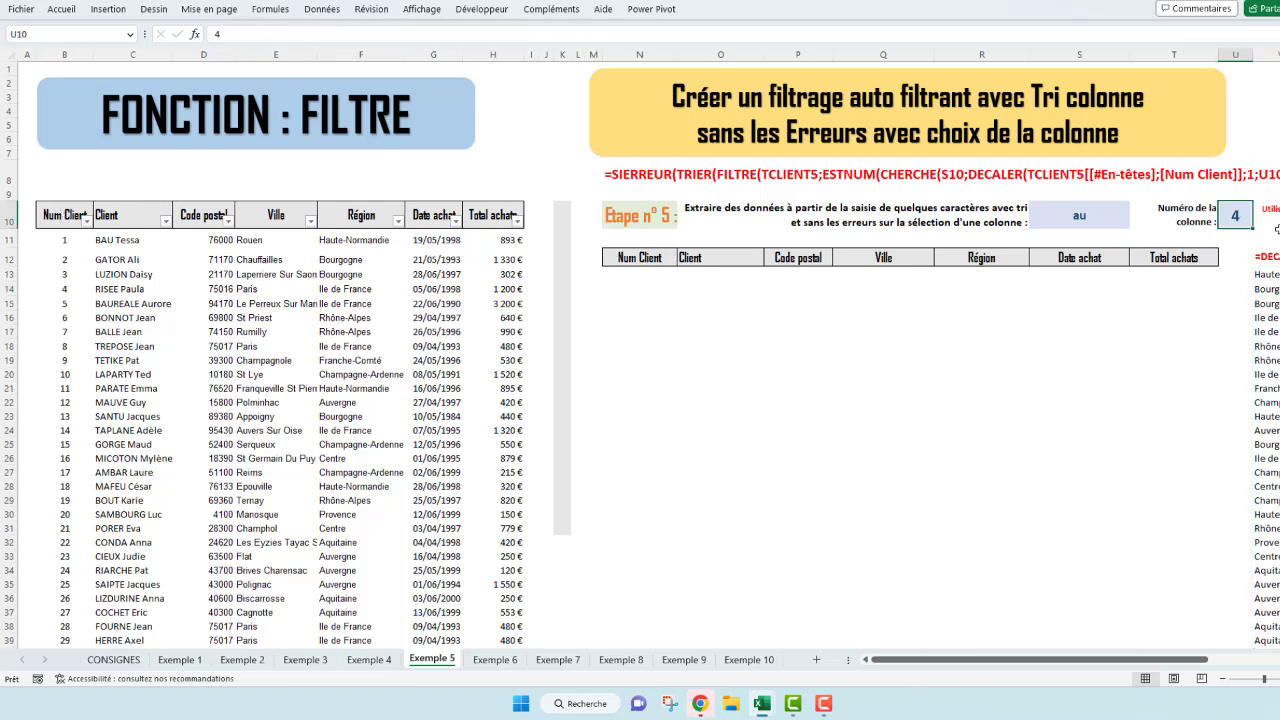
text(2)
key(Return)
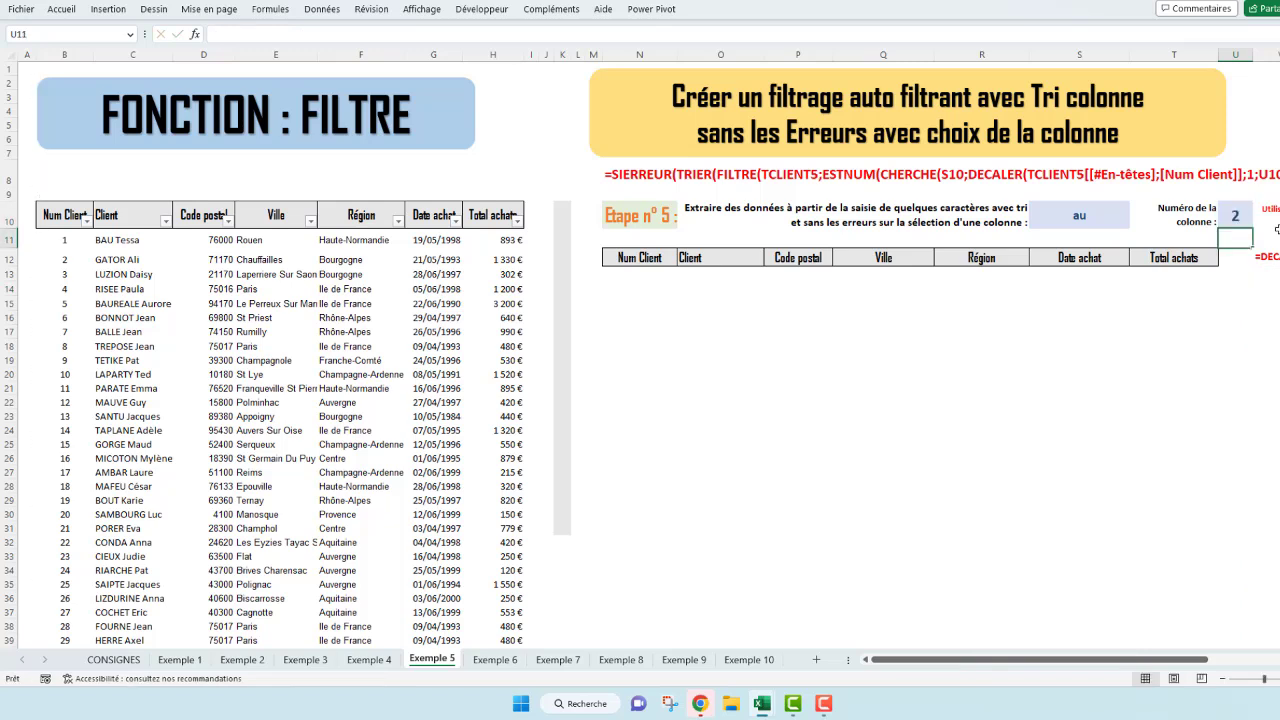
click(1238, 212)
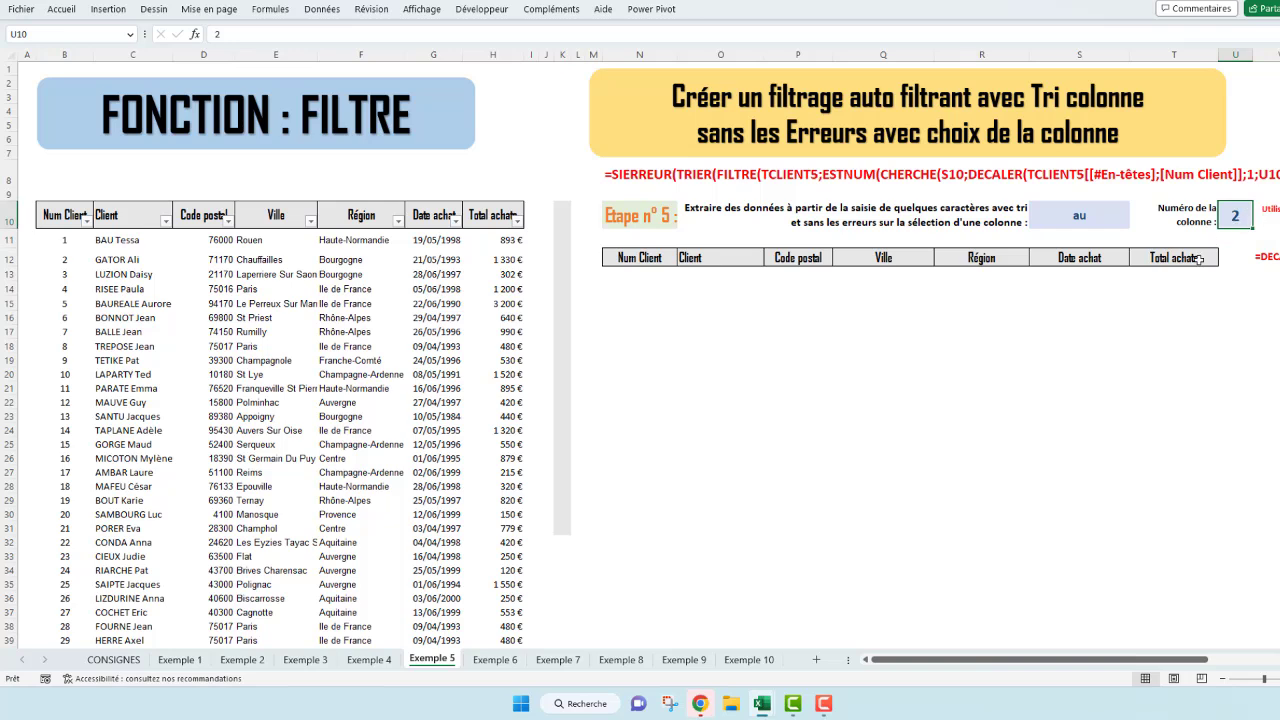
drag(1096, 662, 1189, 662)
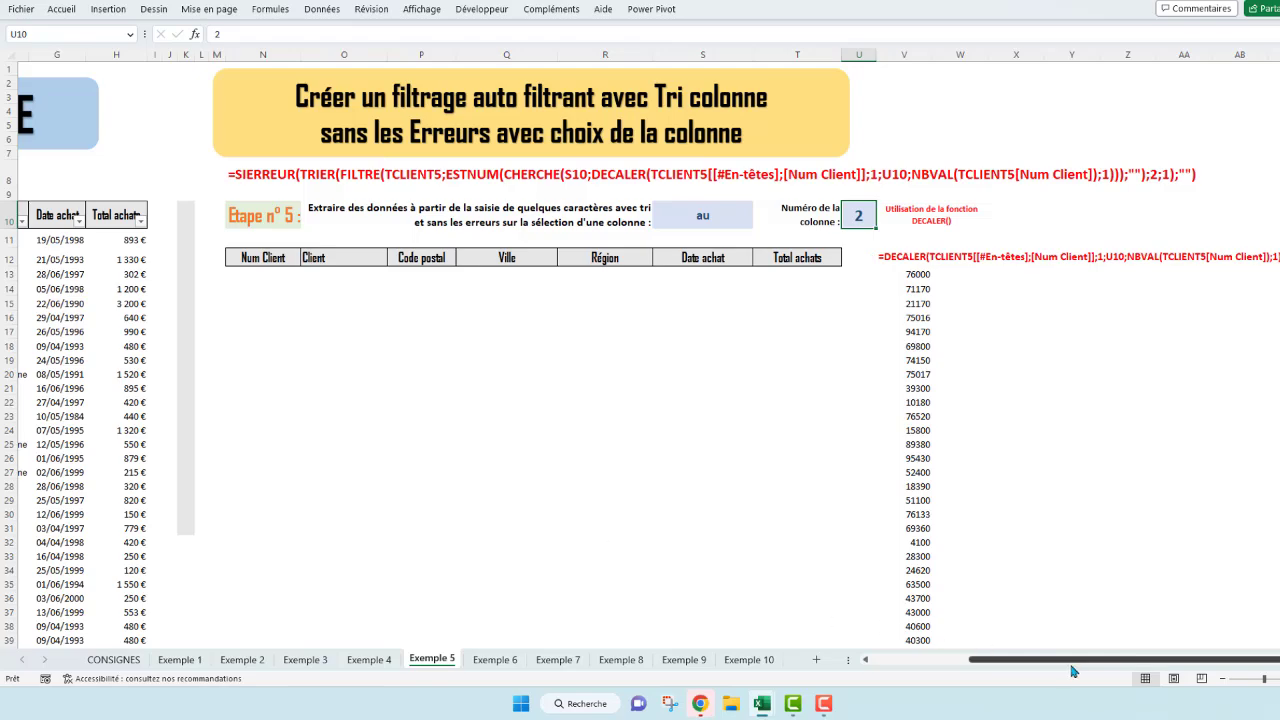
Start a FILTRE formula in cell N13 of Exemple 5 with the whole TCLIENT5 table as its array
drag(1073, 666, 1018, 680)
click(450, 276)
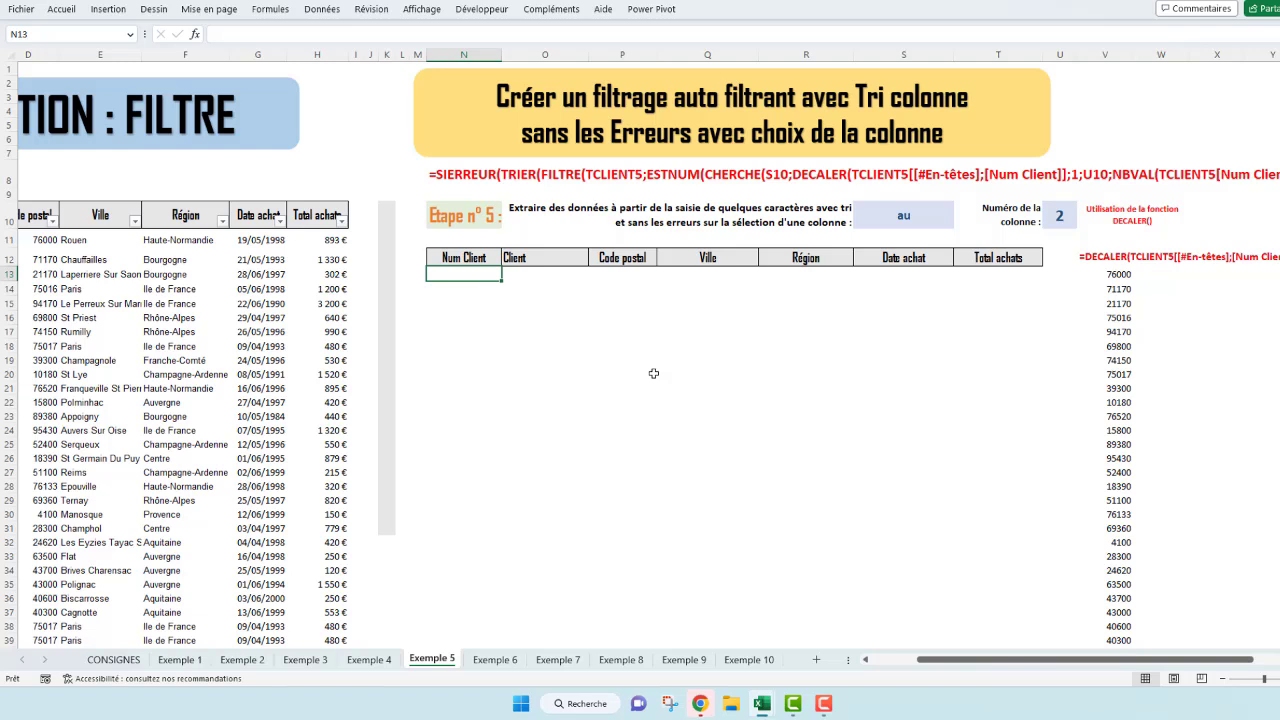
text(FILRE()
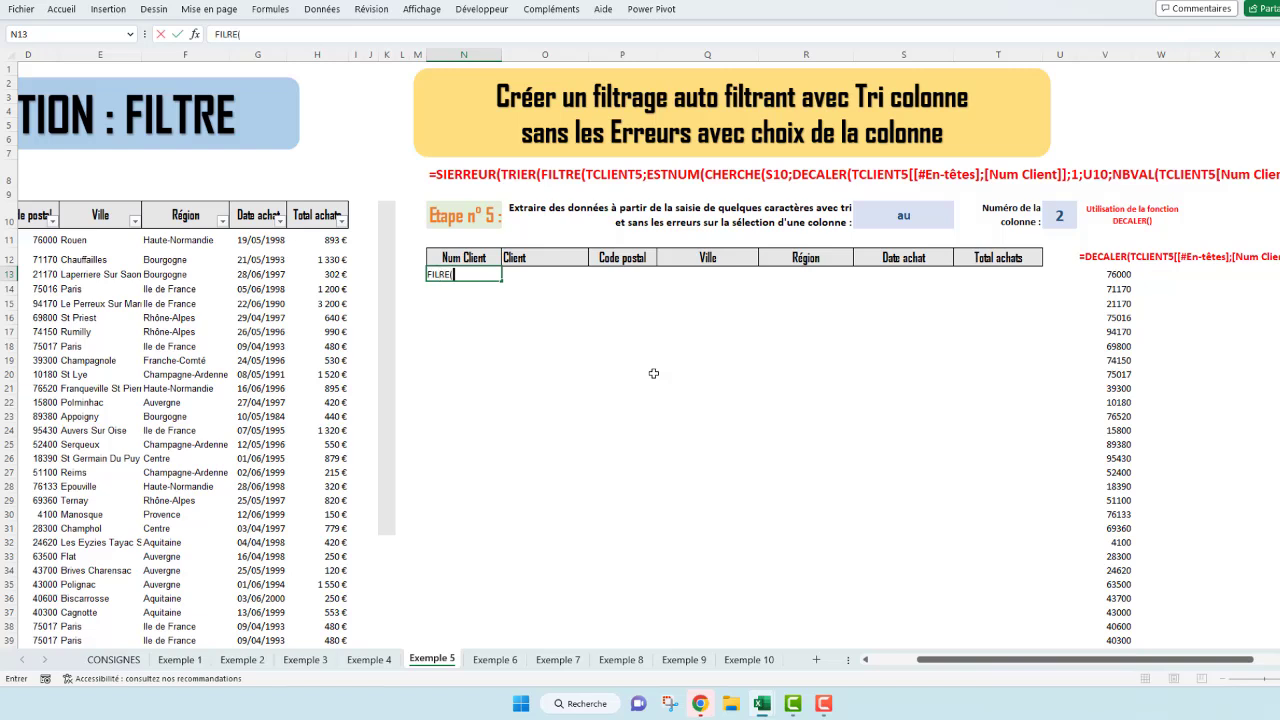
key(BackSpace)
key(BackSpace)
key(BackSpace)
key(BackSpace)
key(BackSpace)
text(=FILTRE)
text(()
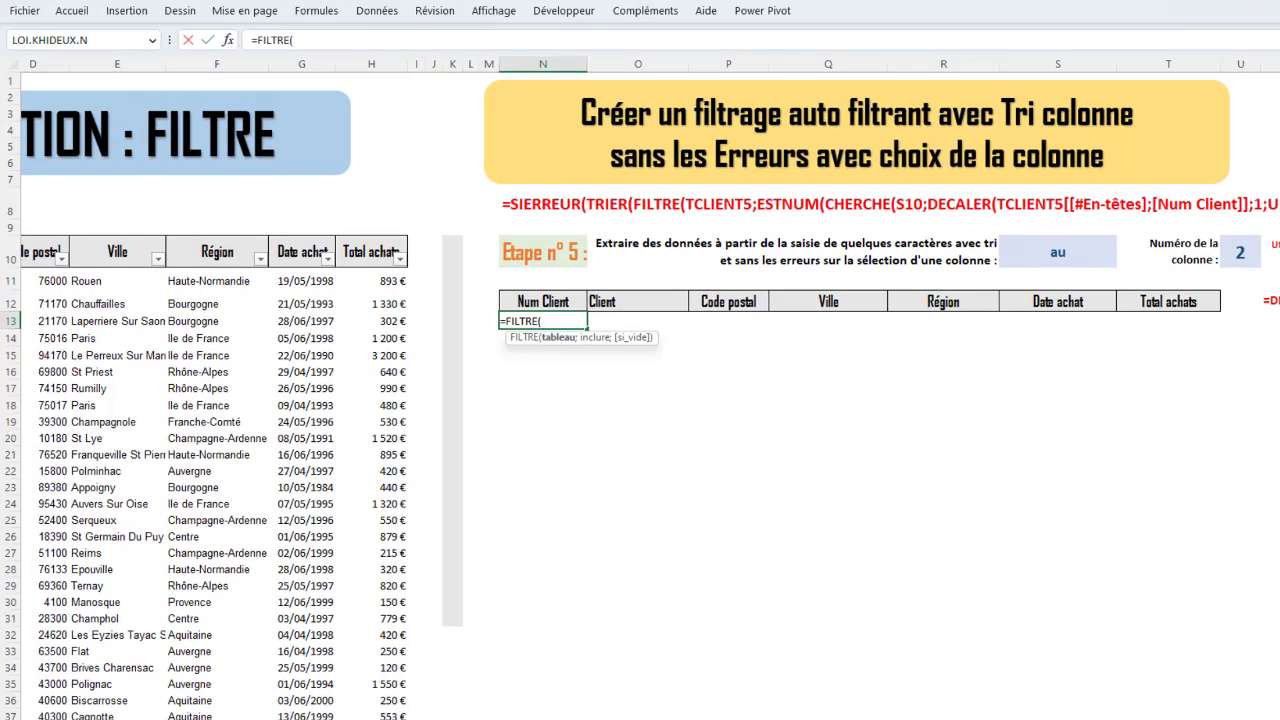
scroll(640, 400, left, 3)
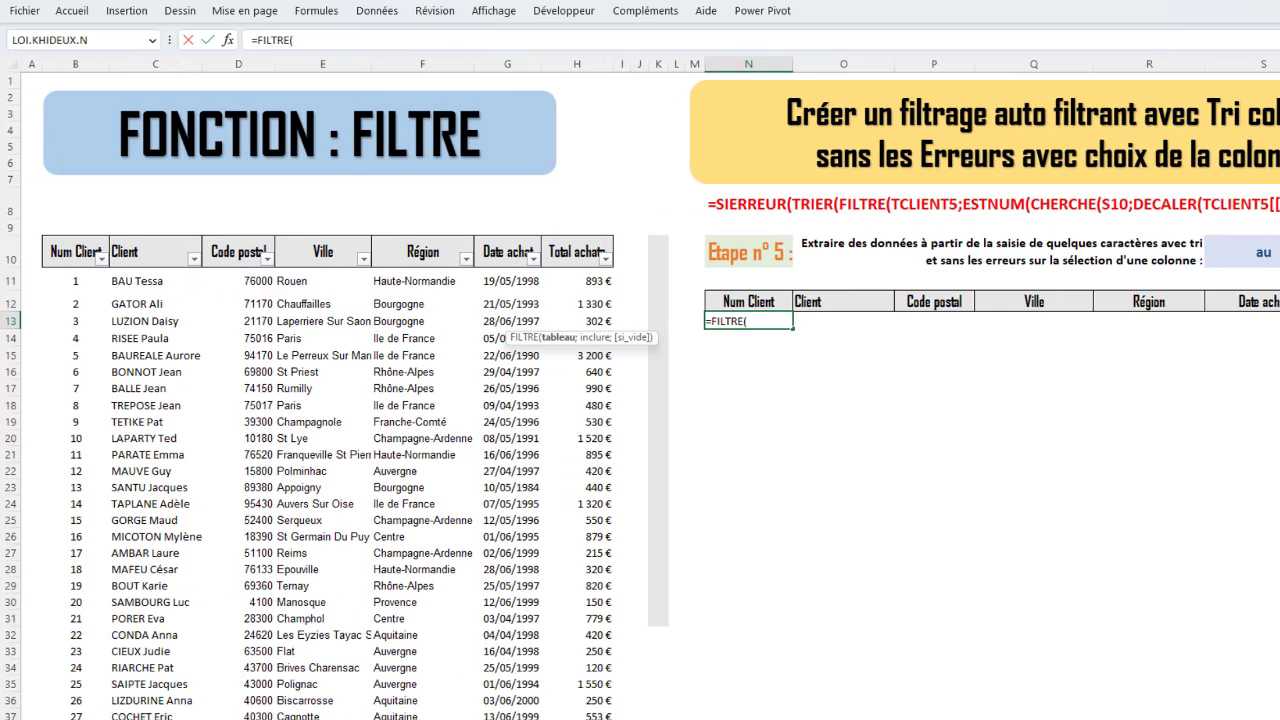
click(40, 231)
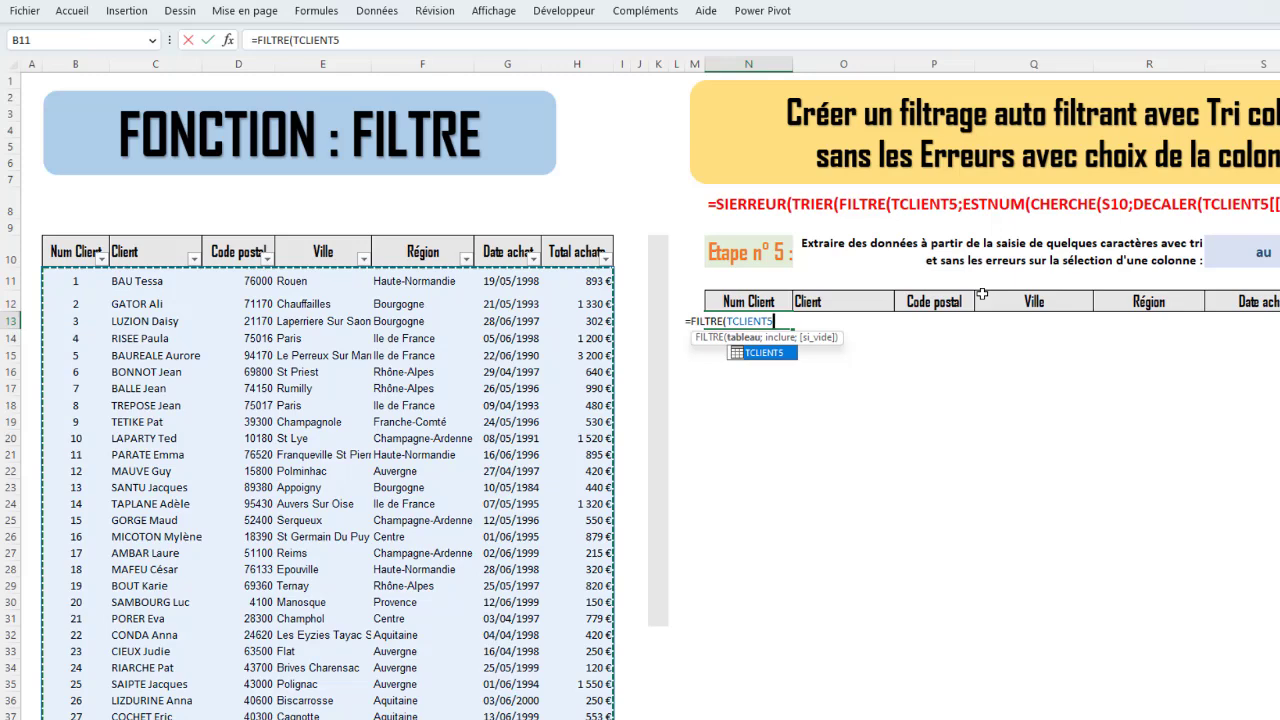
text(;)
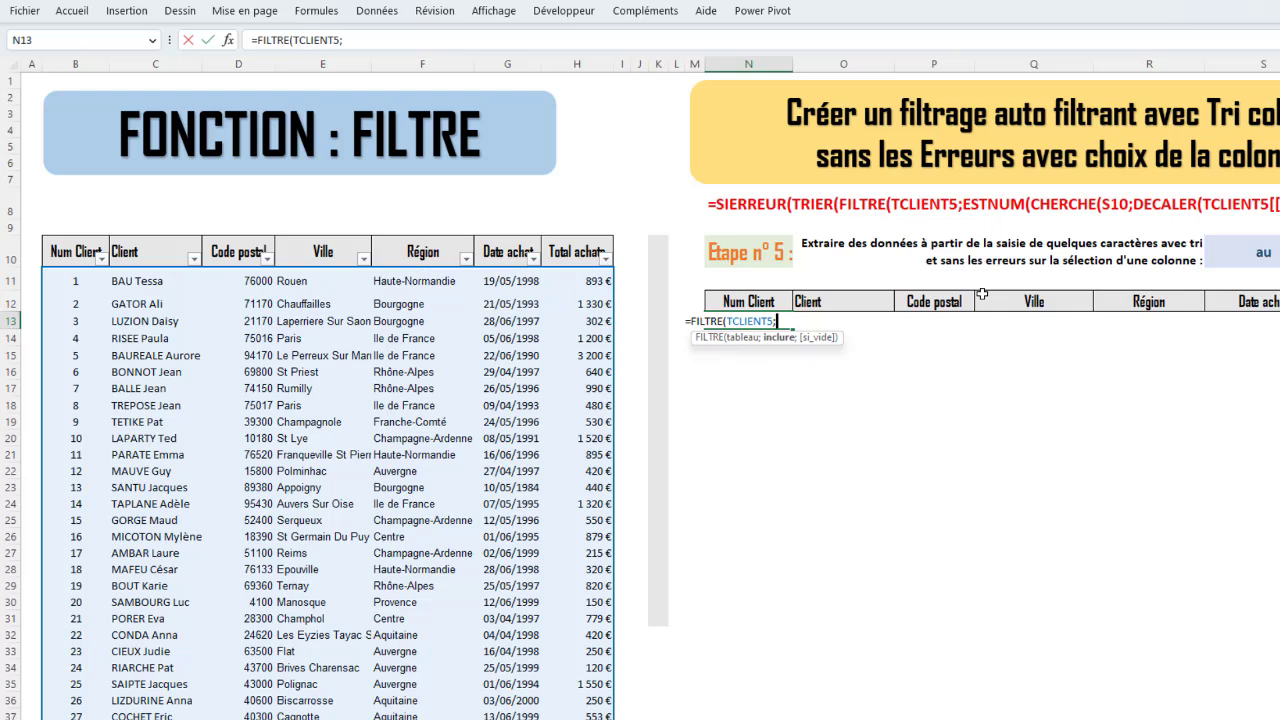
Add the CHERCHE function as the include argument, with cell S10 as the searched text
text(CHER)
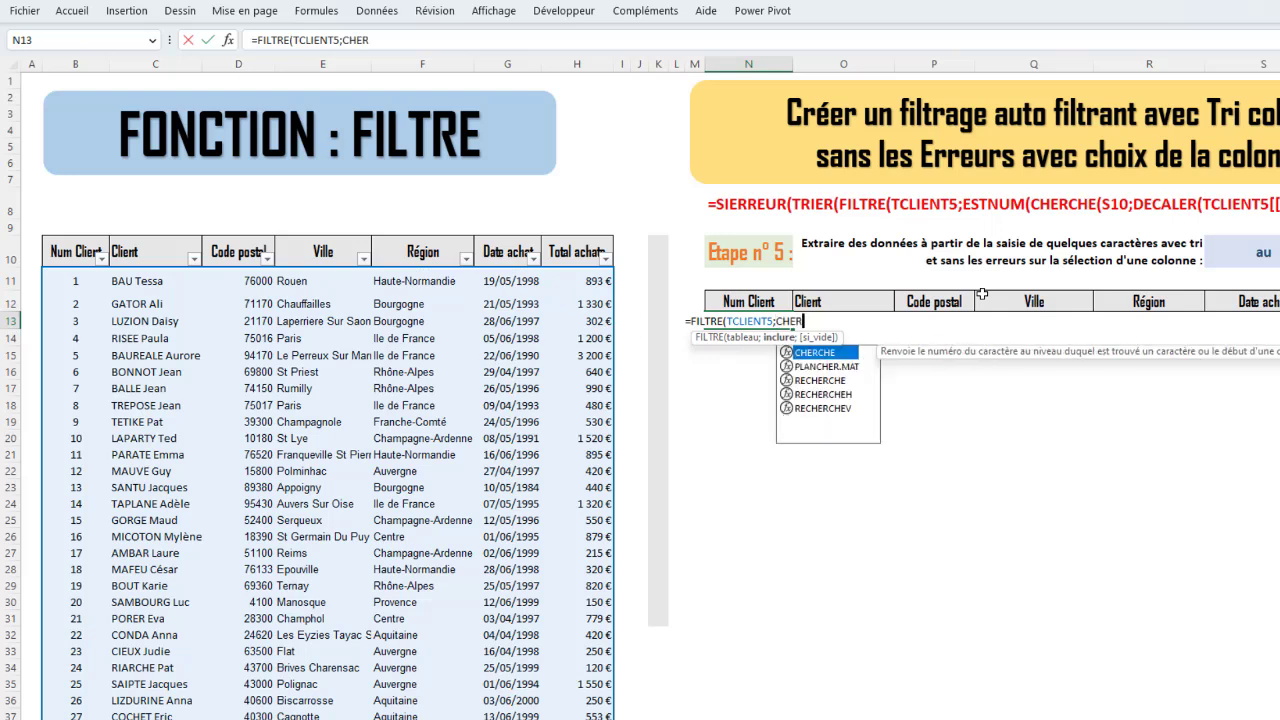
text(CHE()
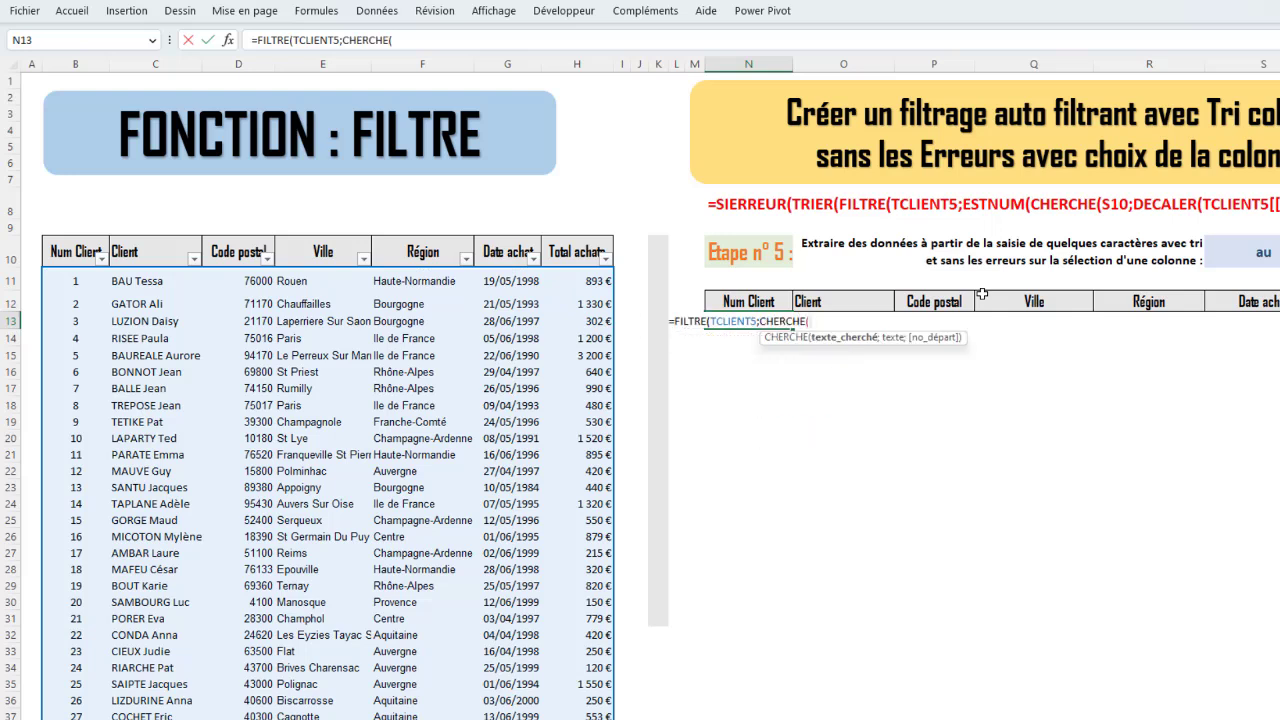
click(1256, 258)
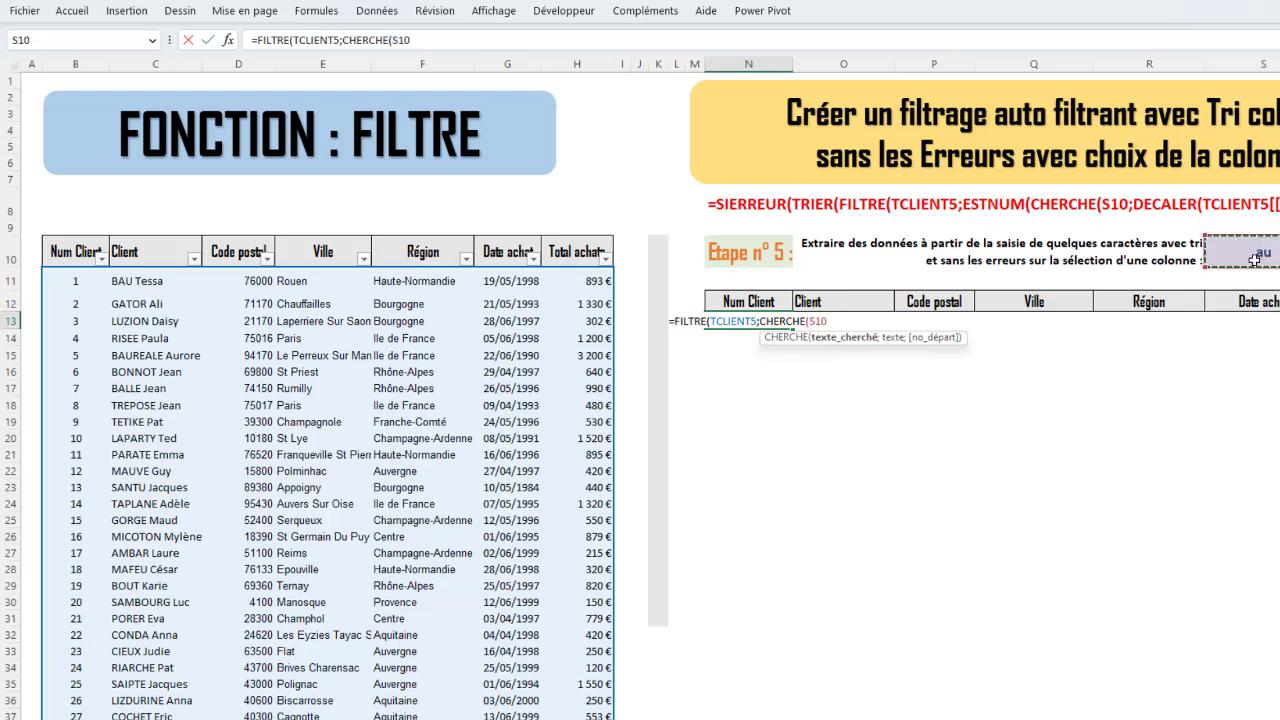
text(;)
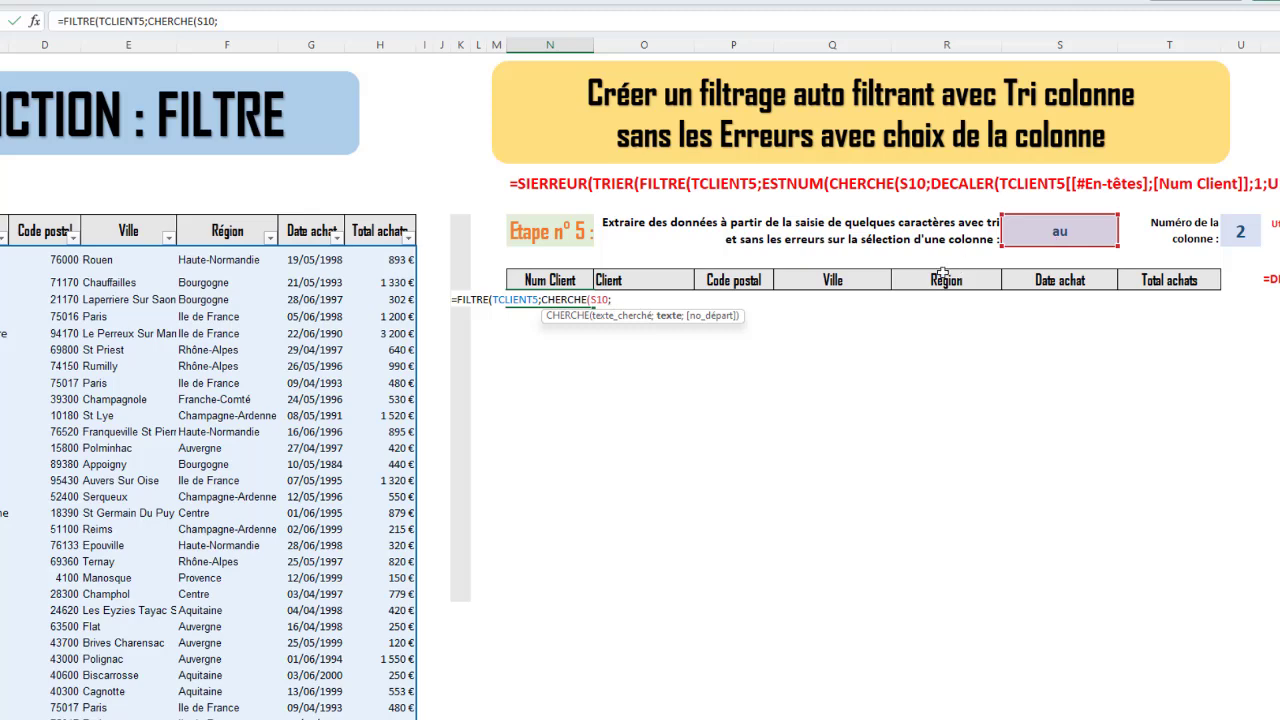
Nest DECALER as the CHERCHE text, with the Num Client header of TCLIENT5 as reference, row offset 1 and column offset U10
drag(988, 719, 995, 719)
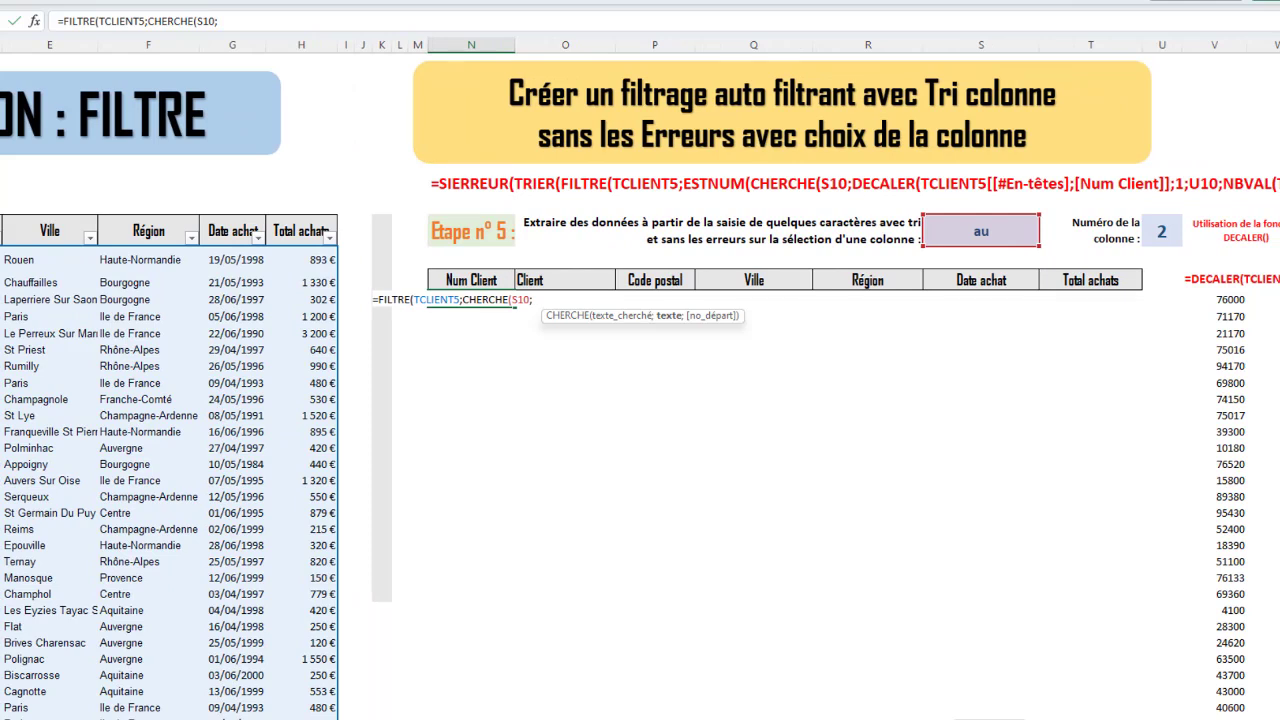
text(DEc)
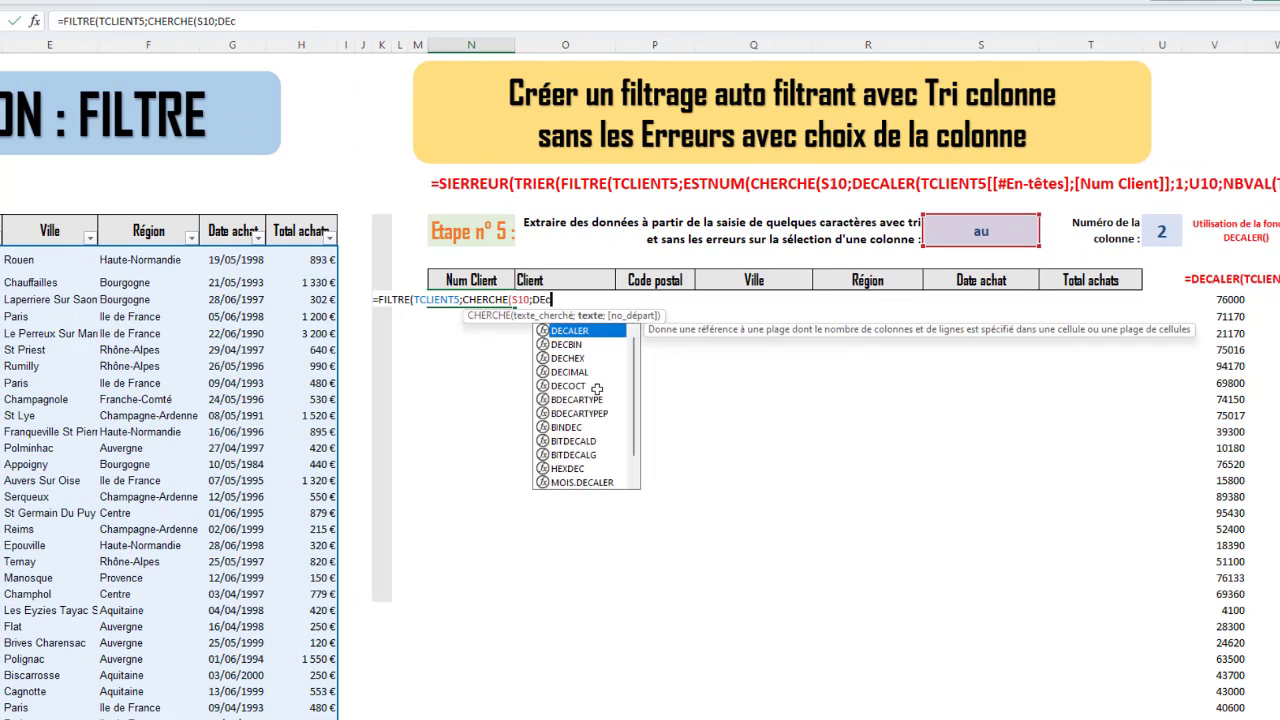
text(ALE)
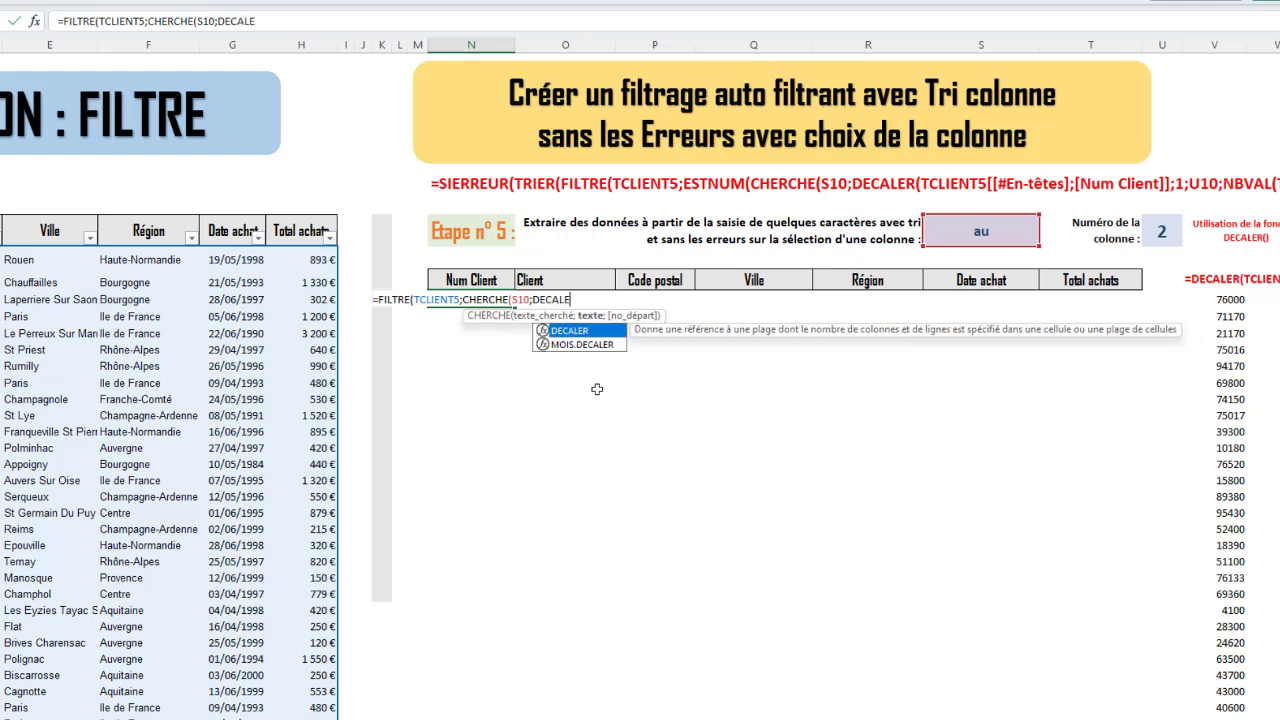
text(R()
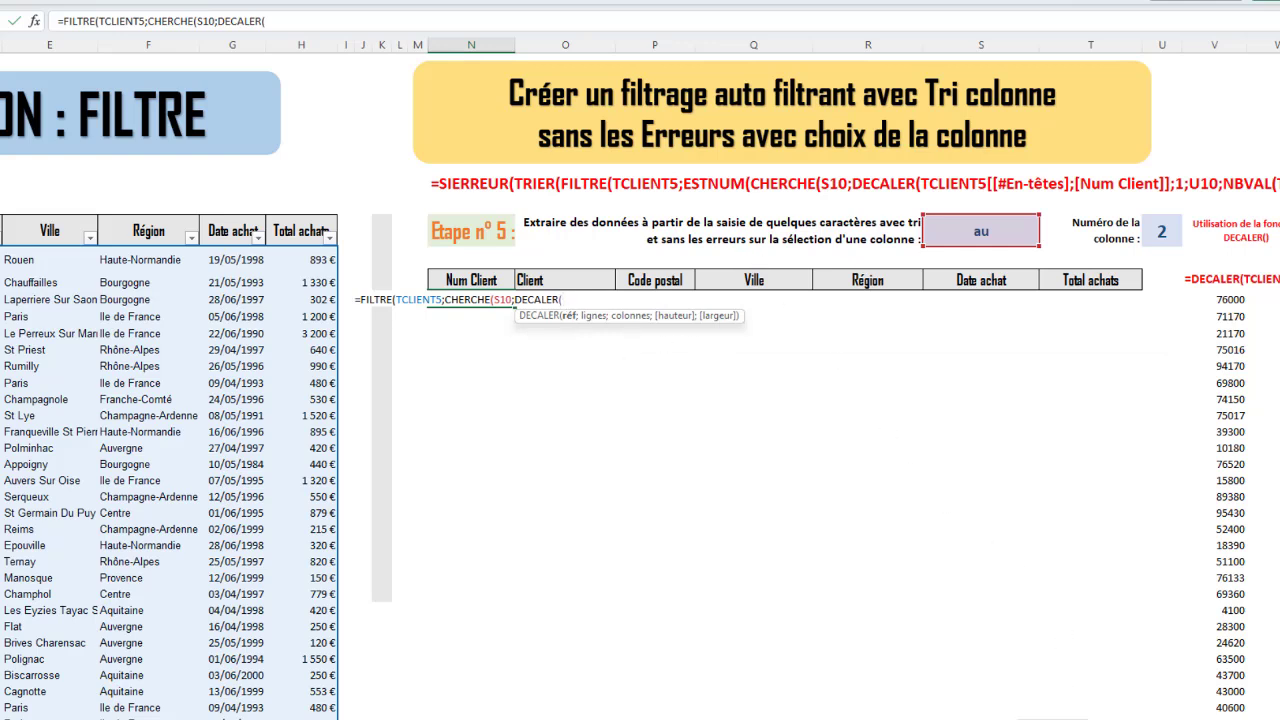
scroll(640, 400, left, 1)
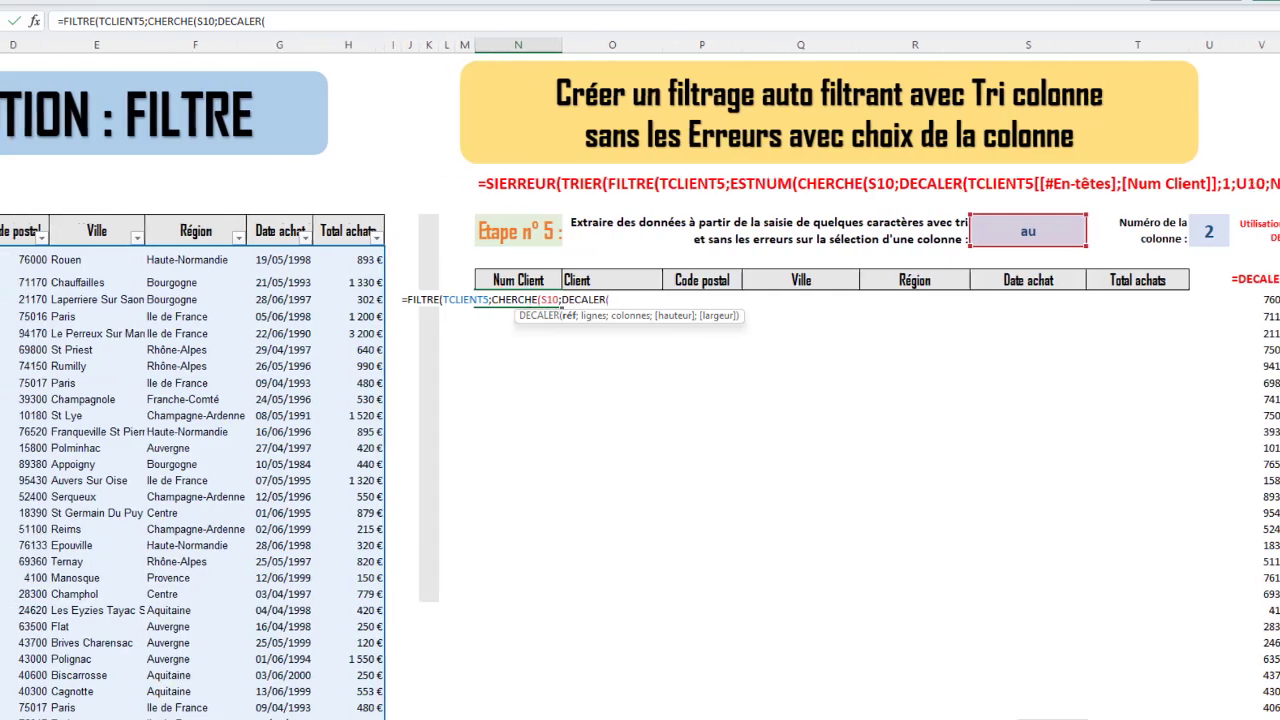
click(0, 231)
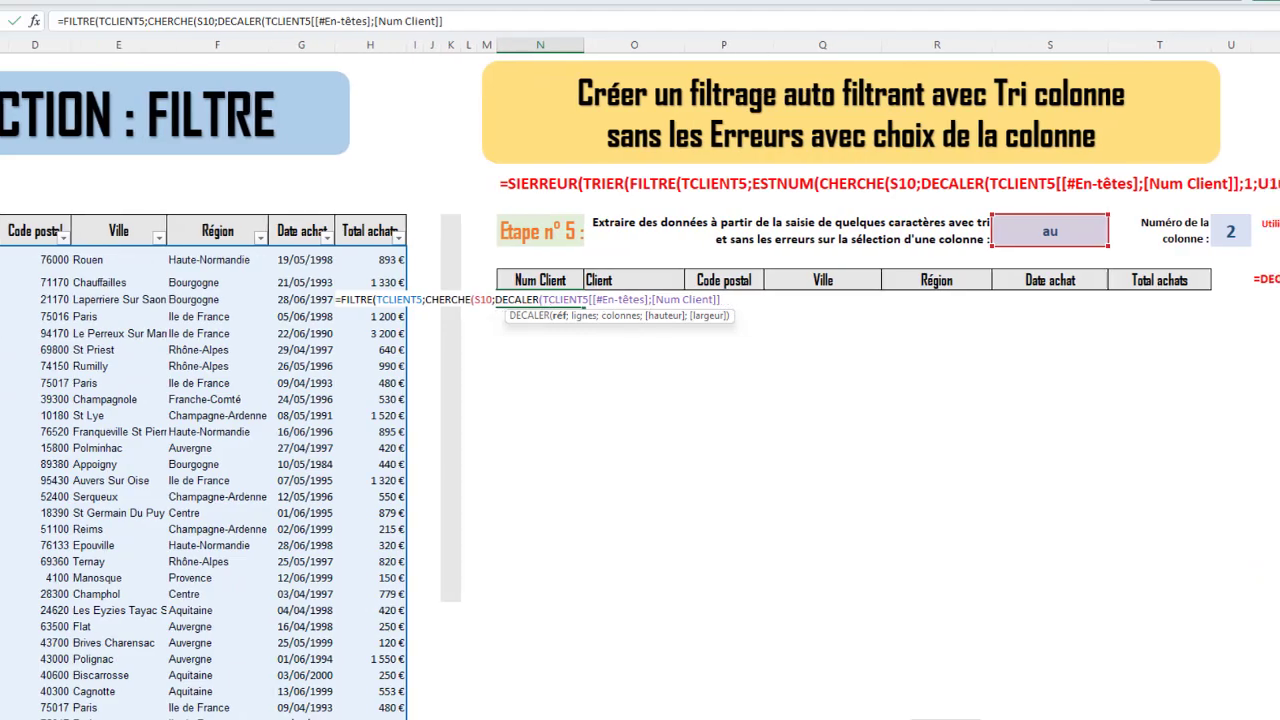
scroll(640, 400, right, 3)
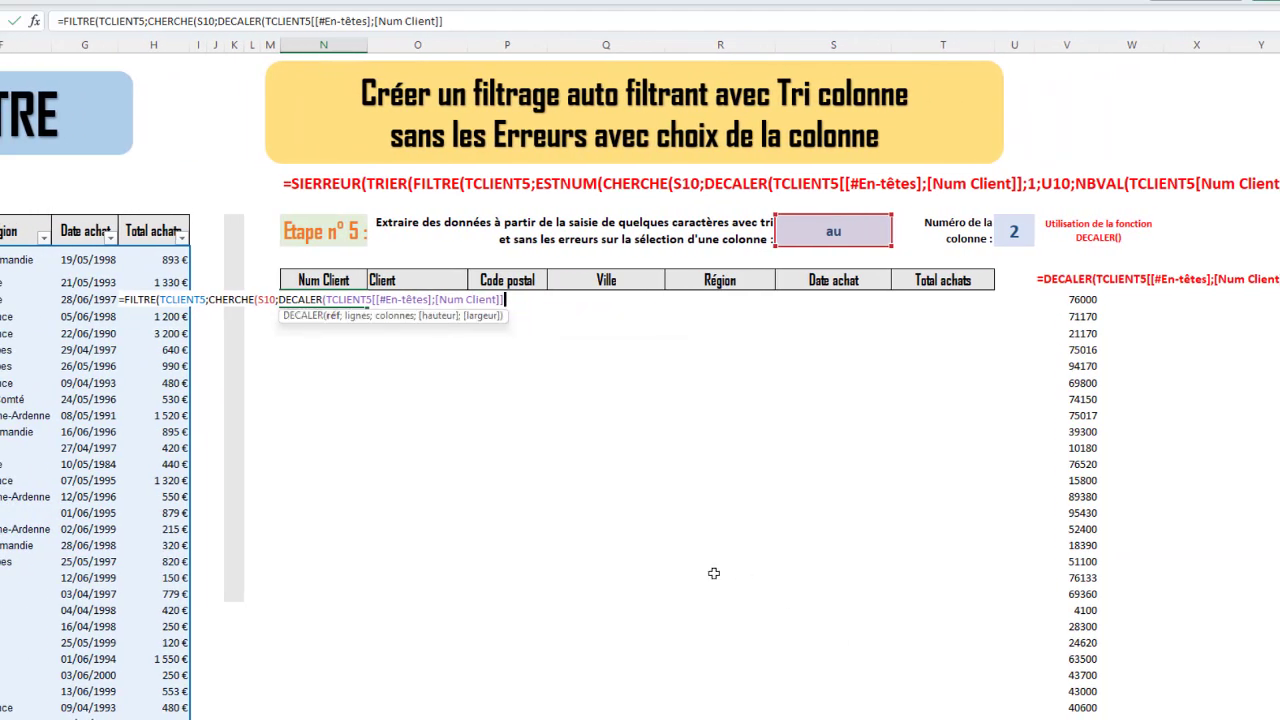
text(;)
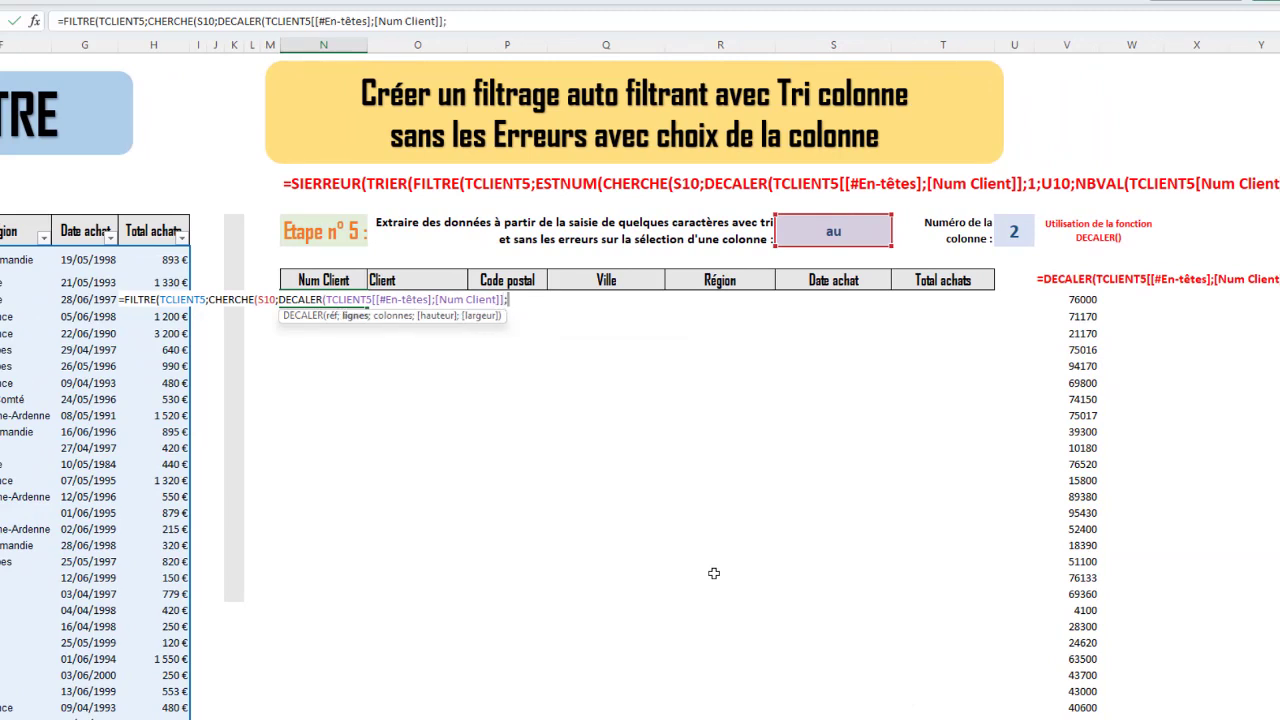
text(1)
text(;)
click(1013, 236)
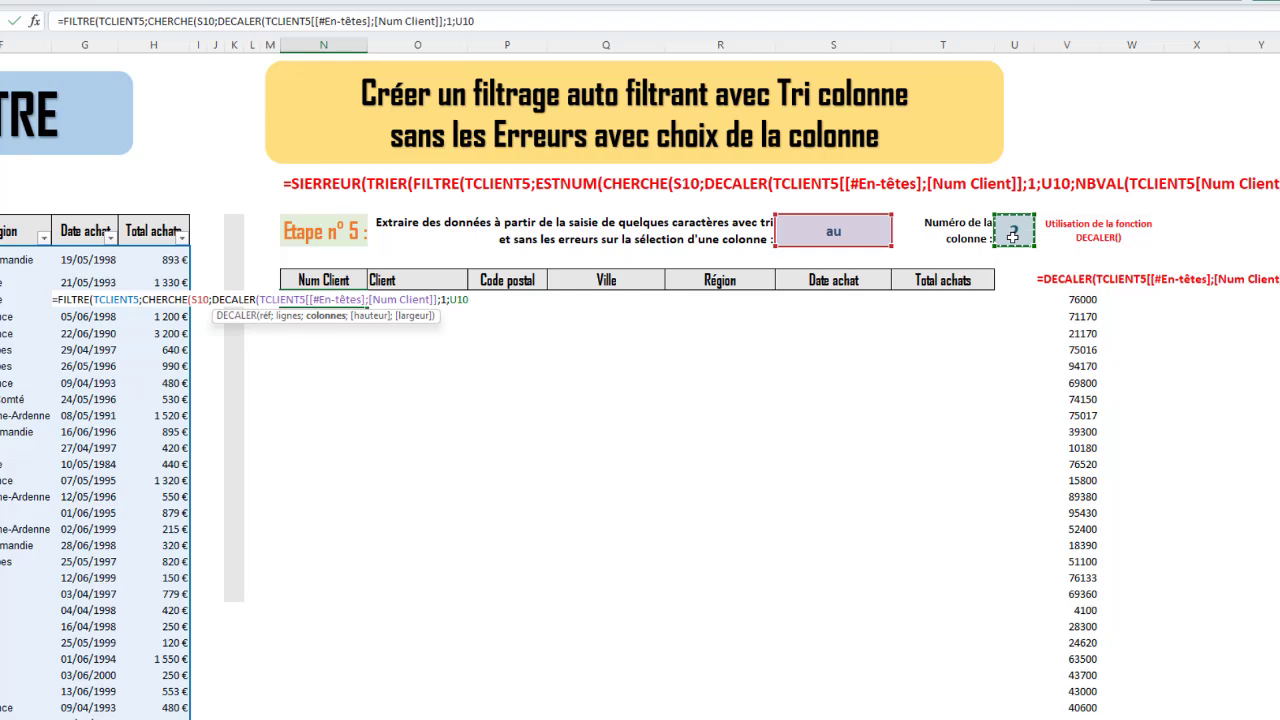
Set the height of the nested DECALER to NBVAL(TCLIENT5[Num Client])
text(;NBVAL)
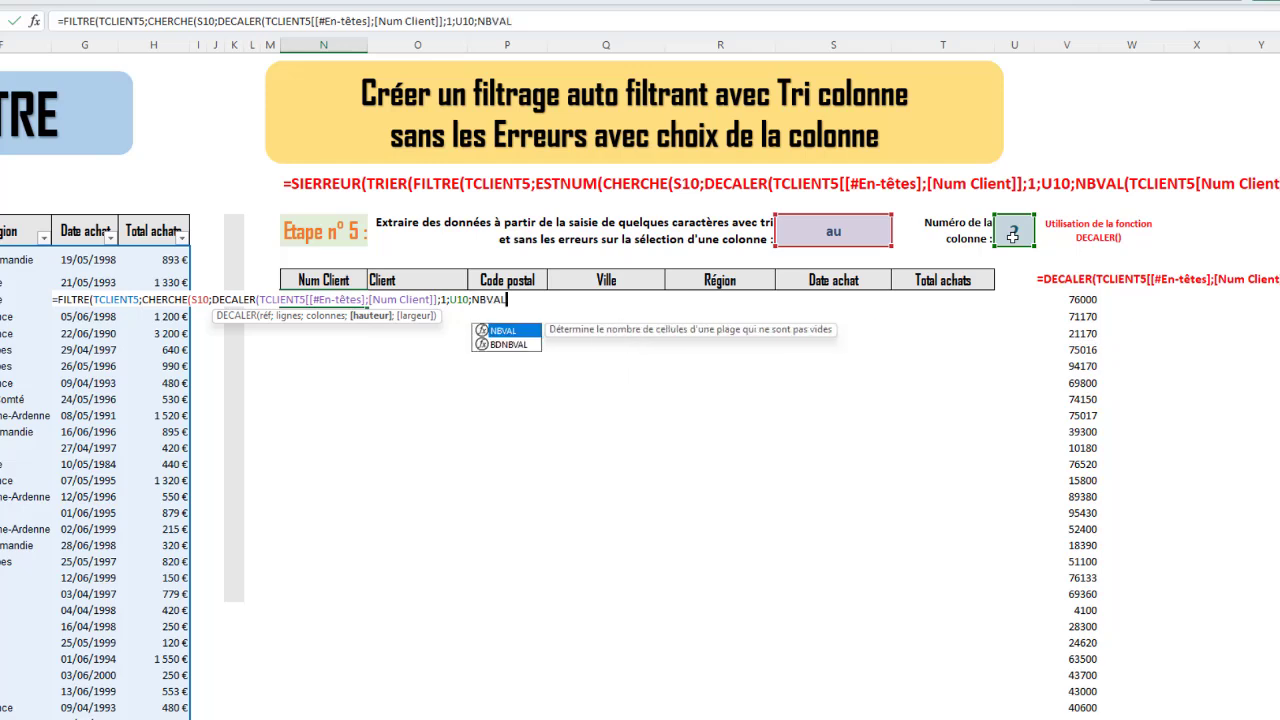
text(5)
key(BackSpace)
text(()
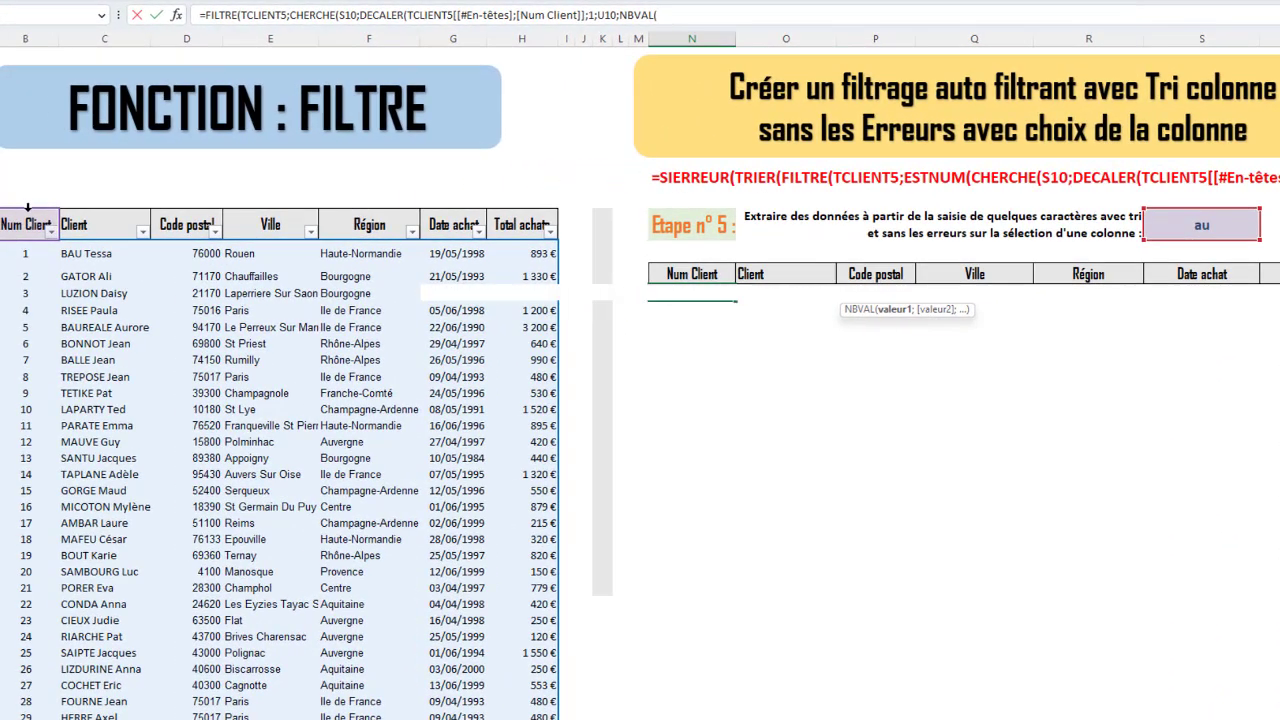
click(27, 207)
drag(1156, 716, 1165, 716)
text())
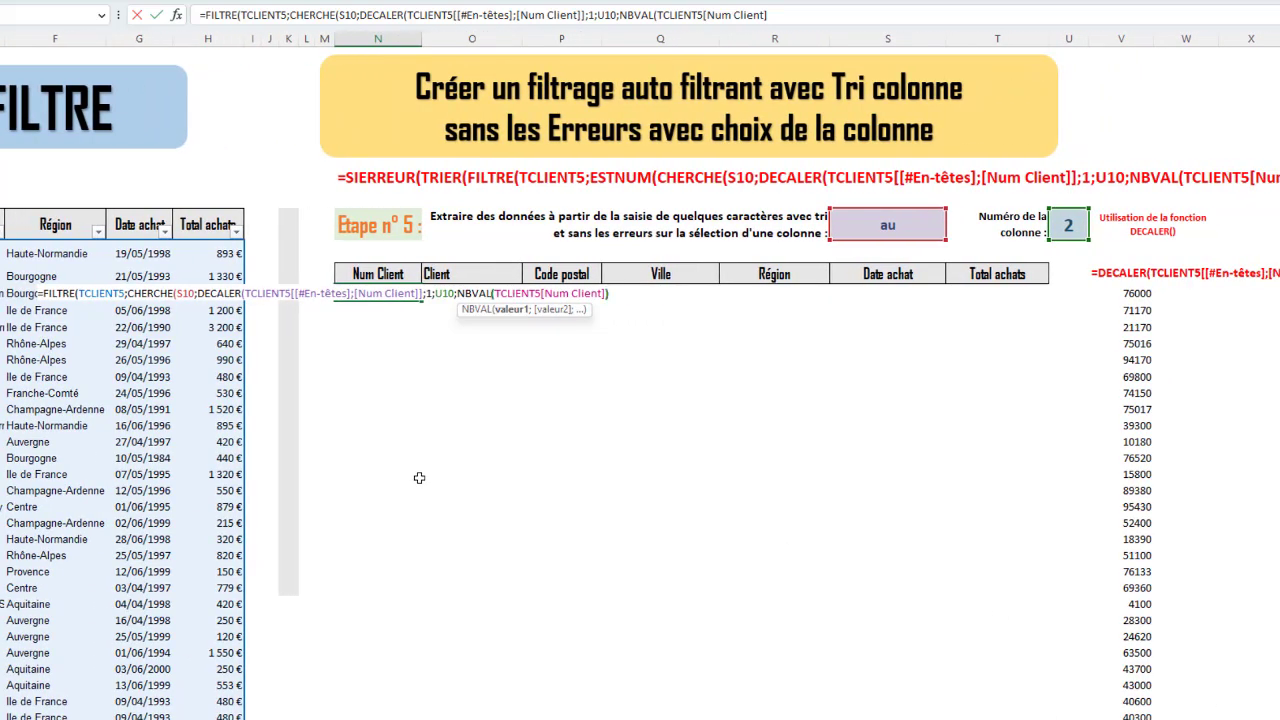
text())
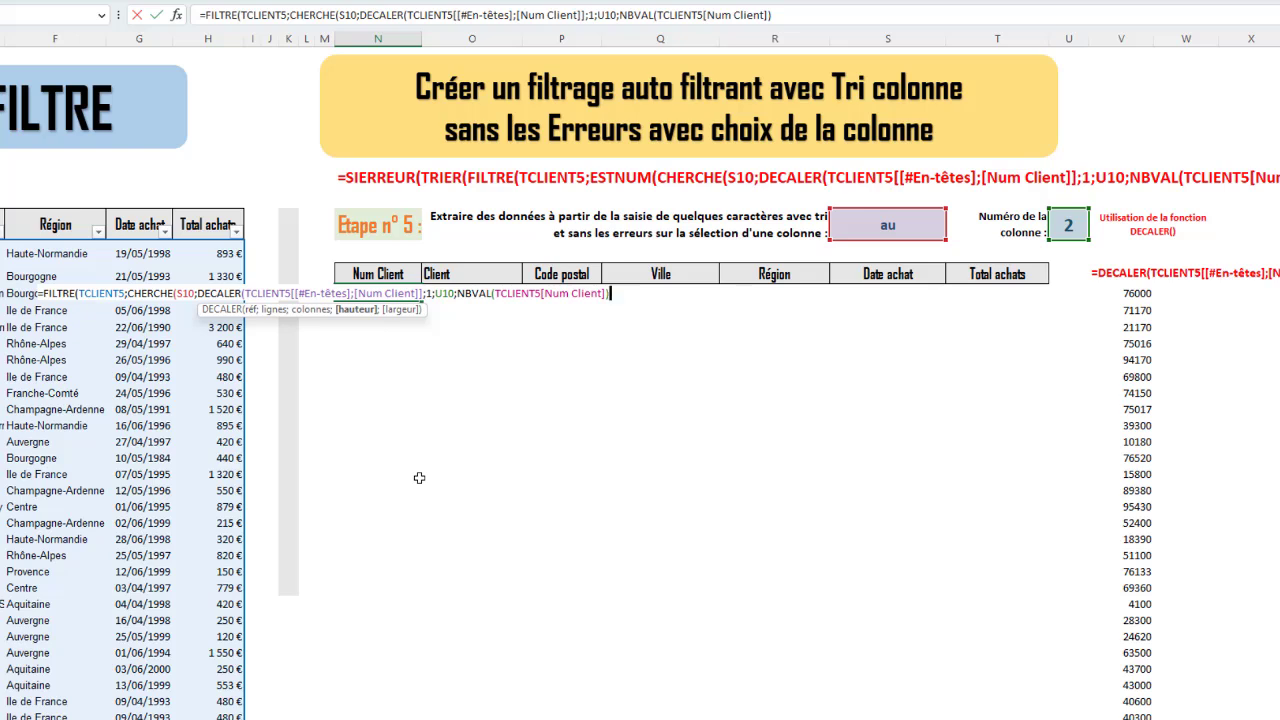
Give the nested DECALER a width of 1 and close the DECALER and CHERCHE parentheses
text(;)
text(1))
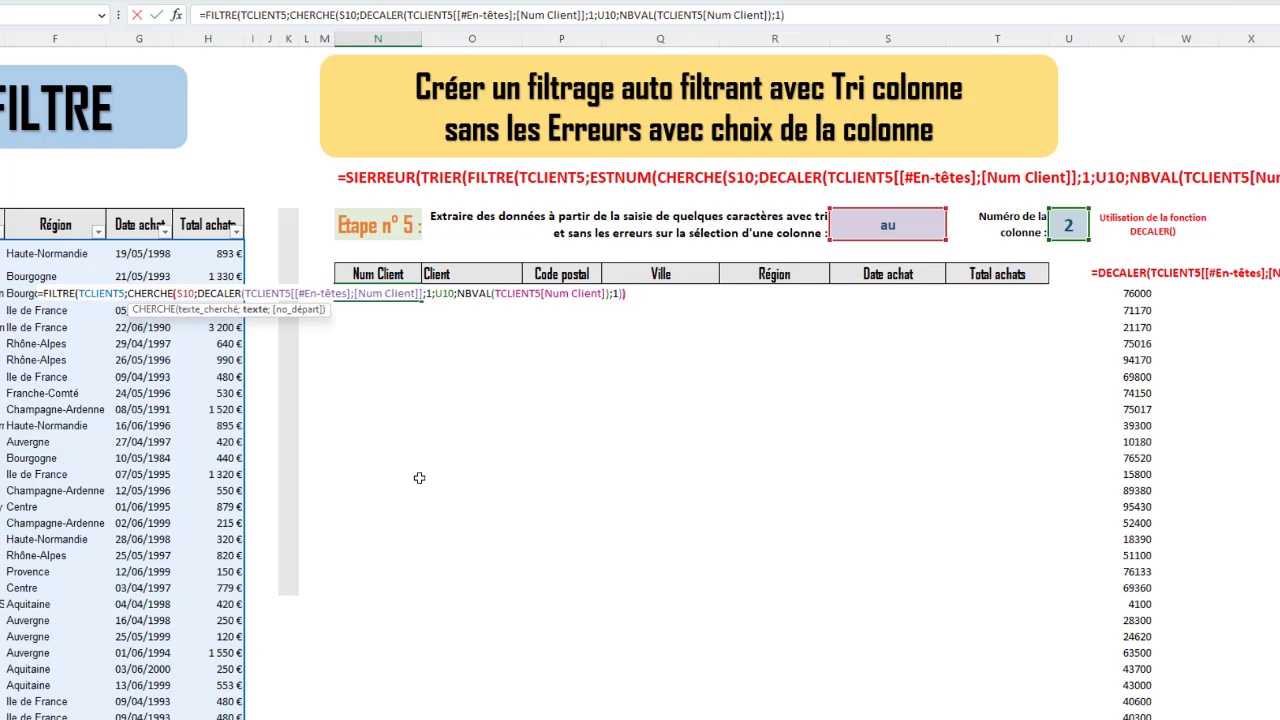
text())
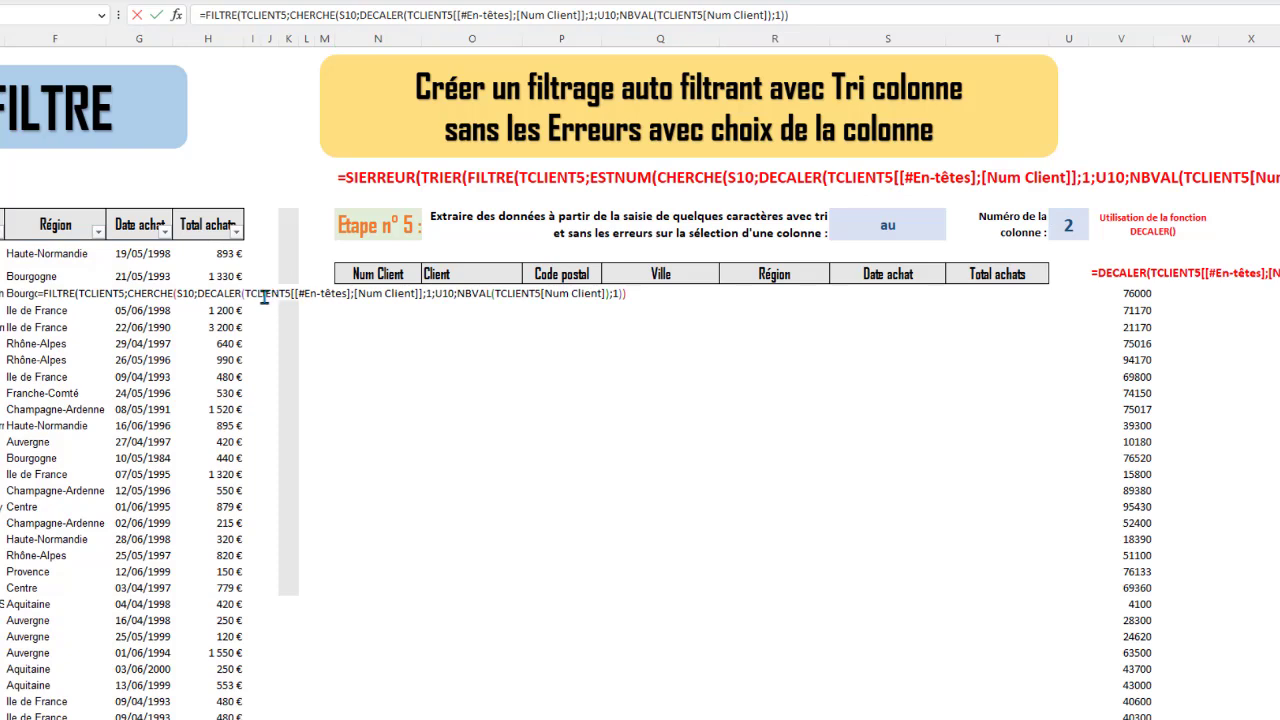
Wrap the CHERCHE expression in ESTNUM and close FILTRE with an empty string "" as the si_vide argument
click(211, 15)
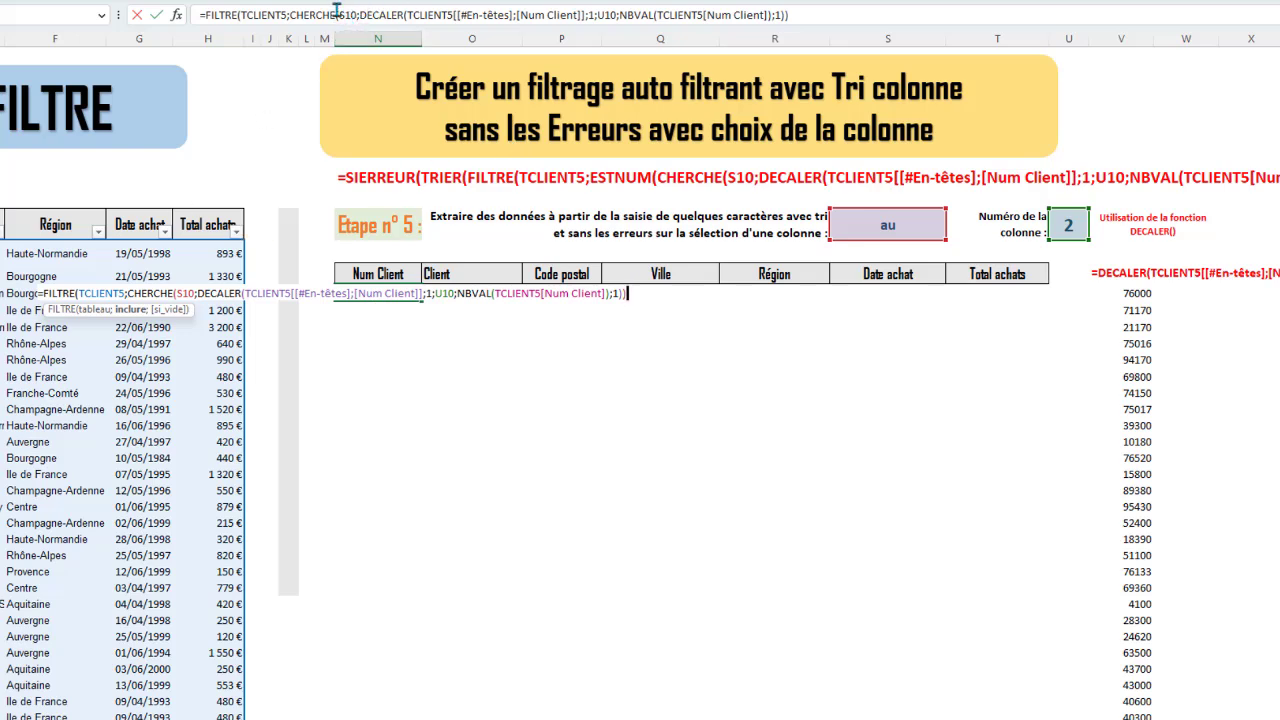
click(292, 14)
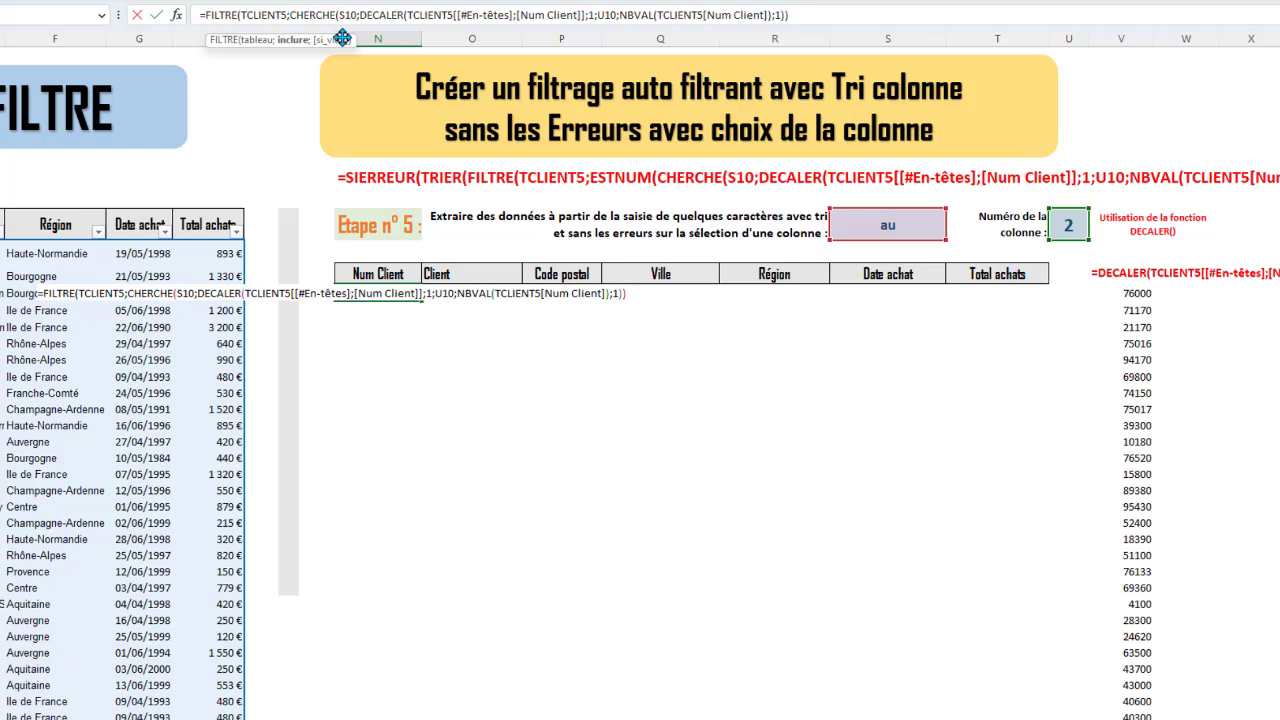
text(ESTNUM()
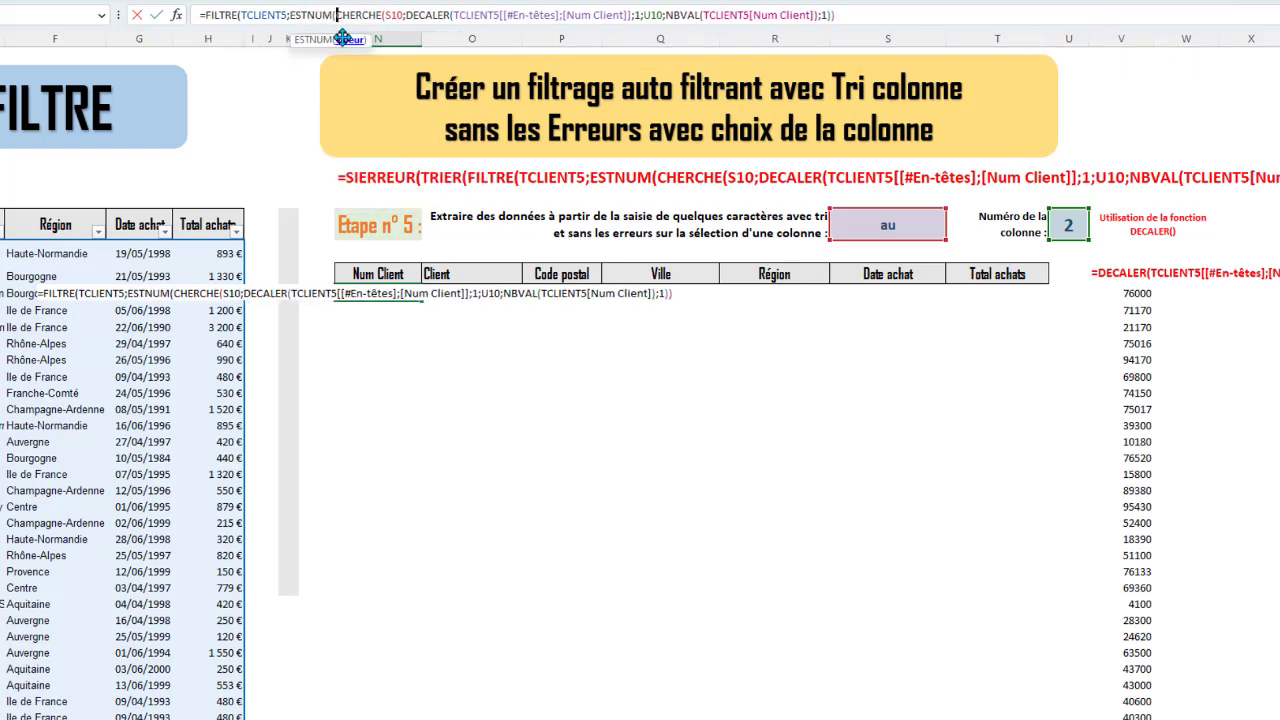
click(869, 15)
text())
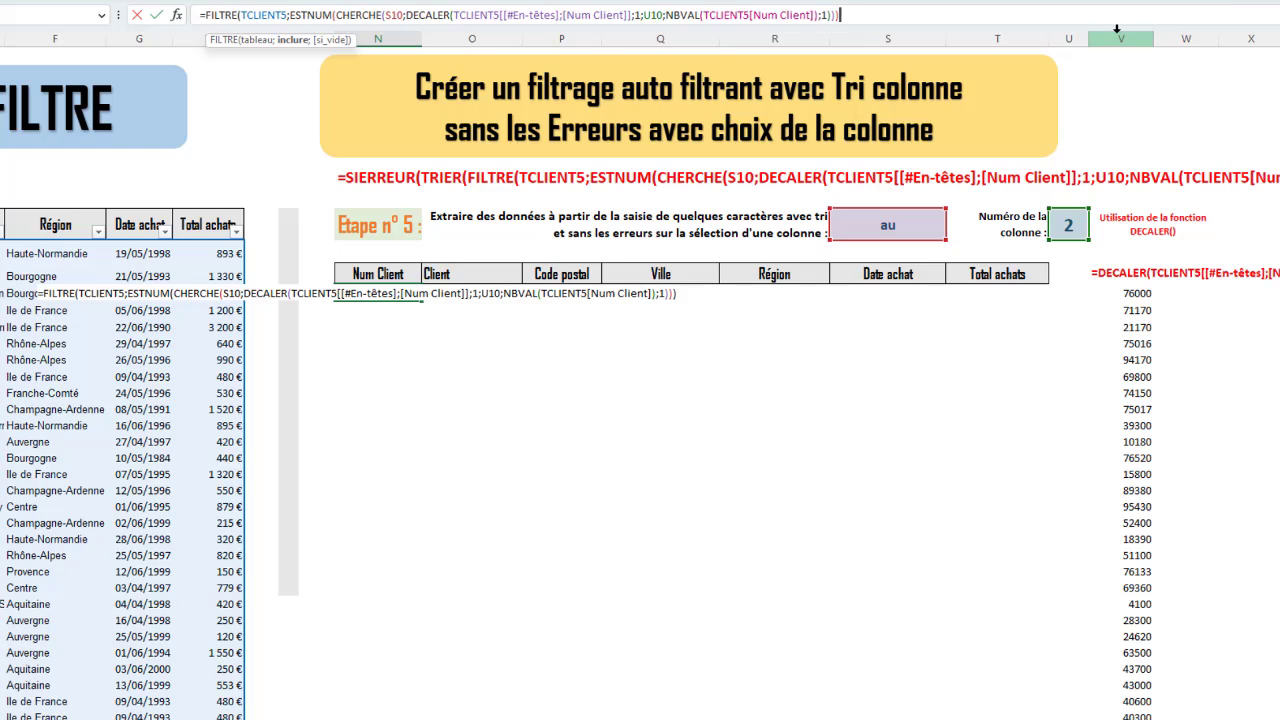
text(;)
text(""))
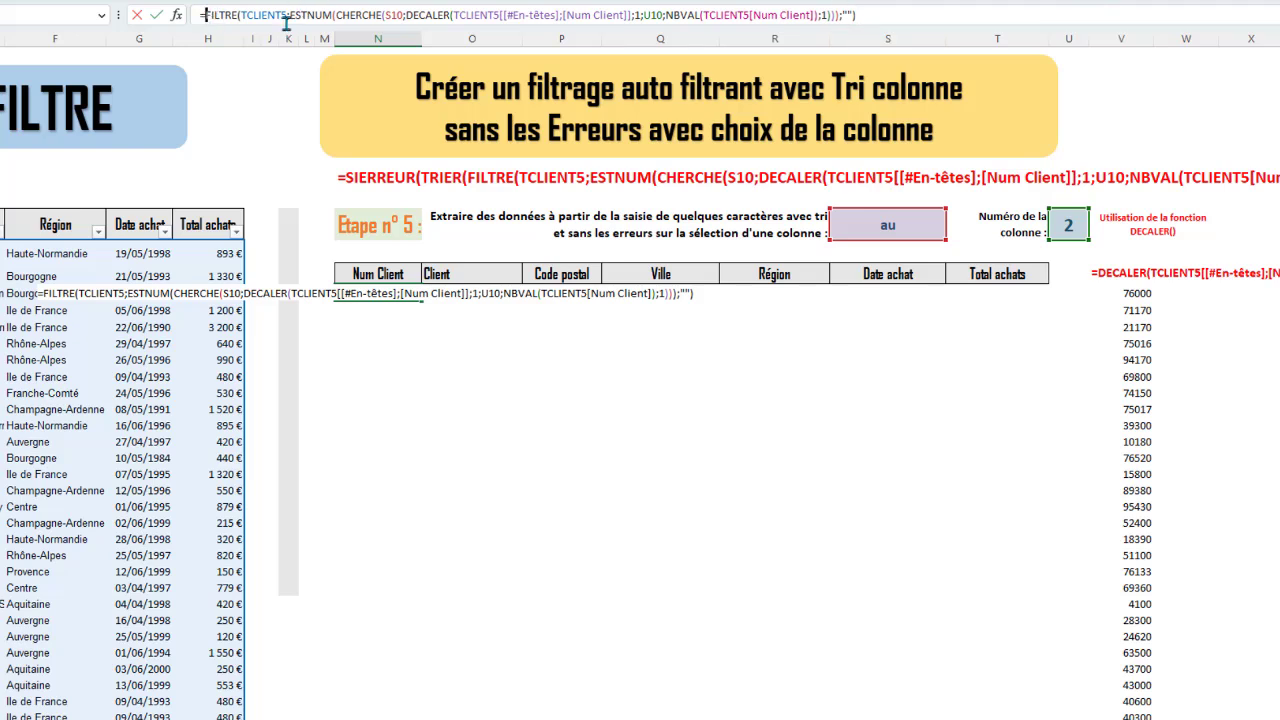
Wrap the FILTRE formula in TRIER with sort index 2 and ascending sort order 1
text(TRIER()
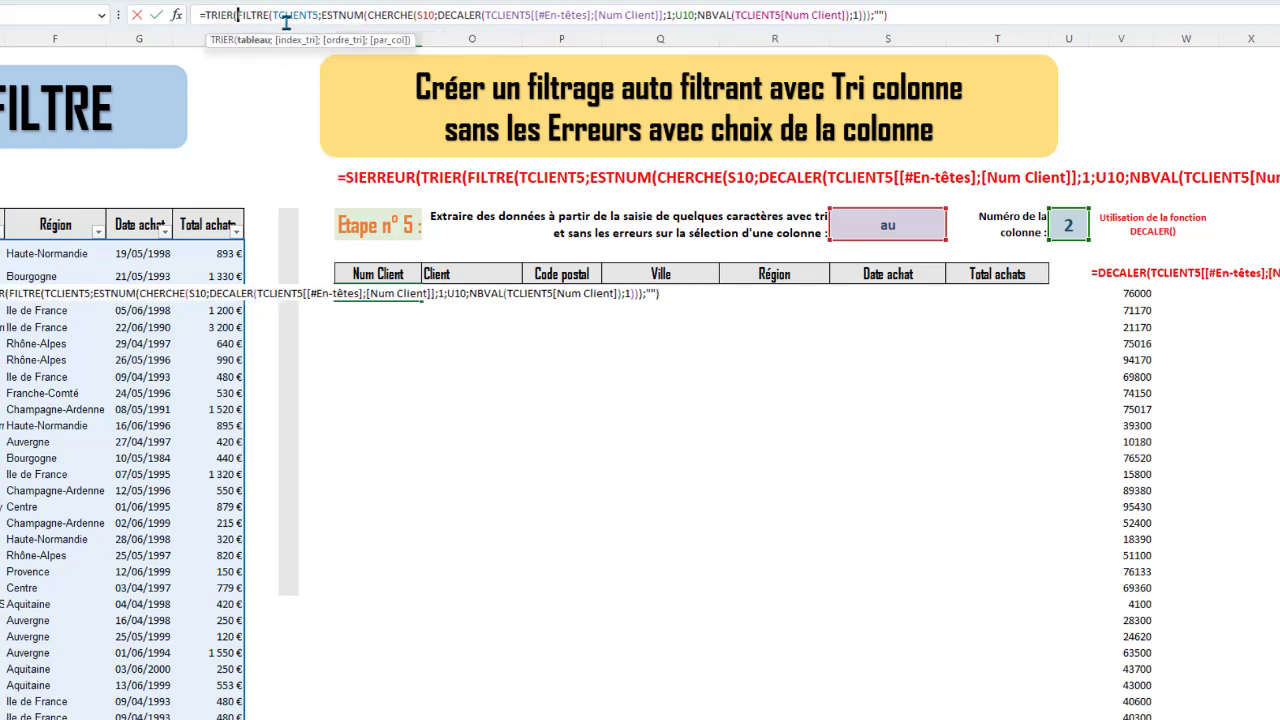
click(912, 15)
text(;2)
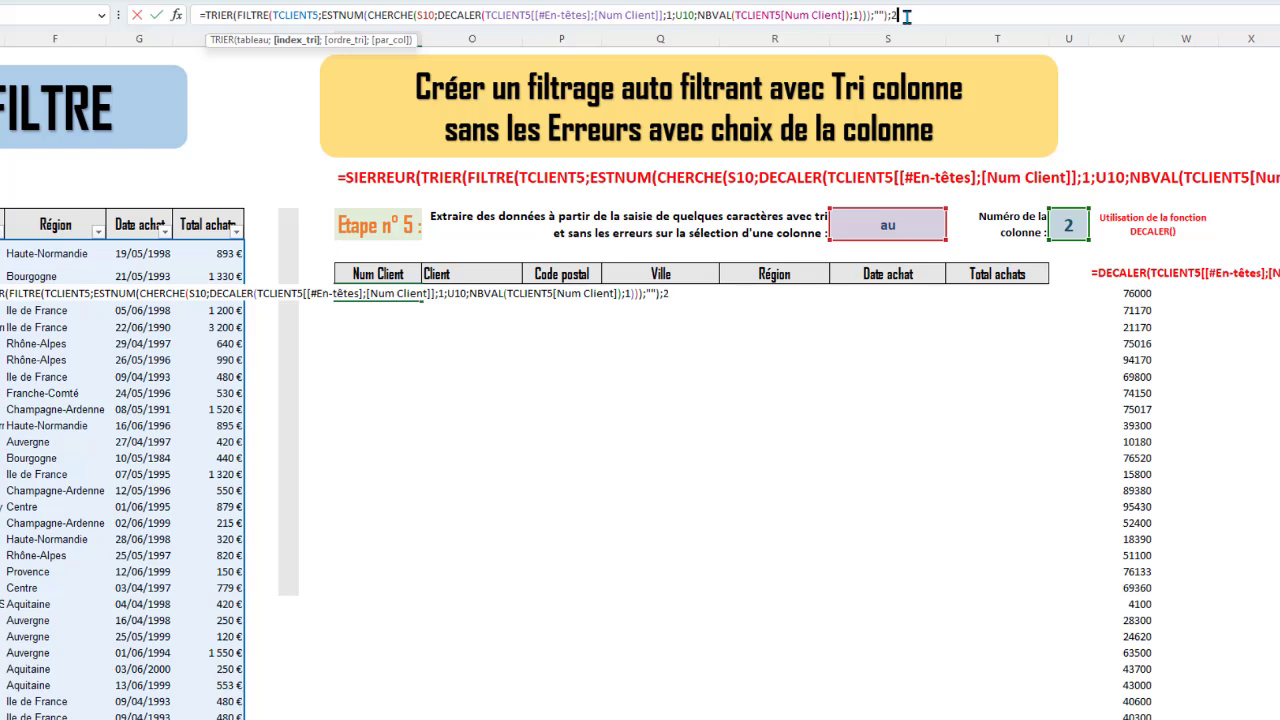
text(;)
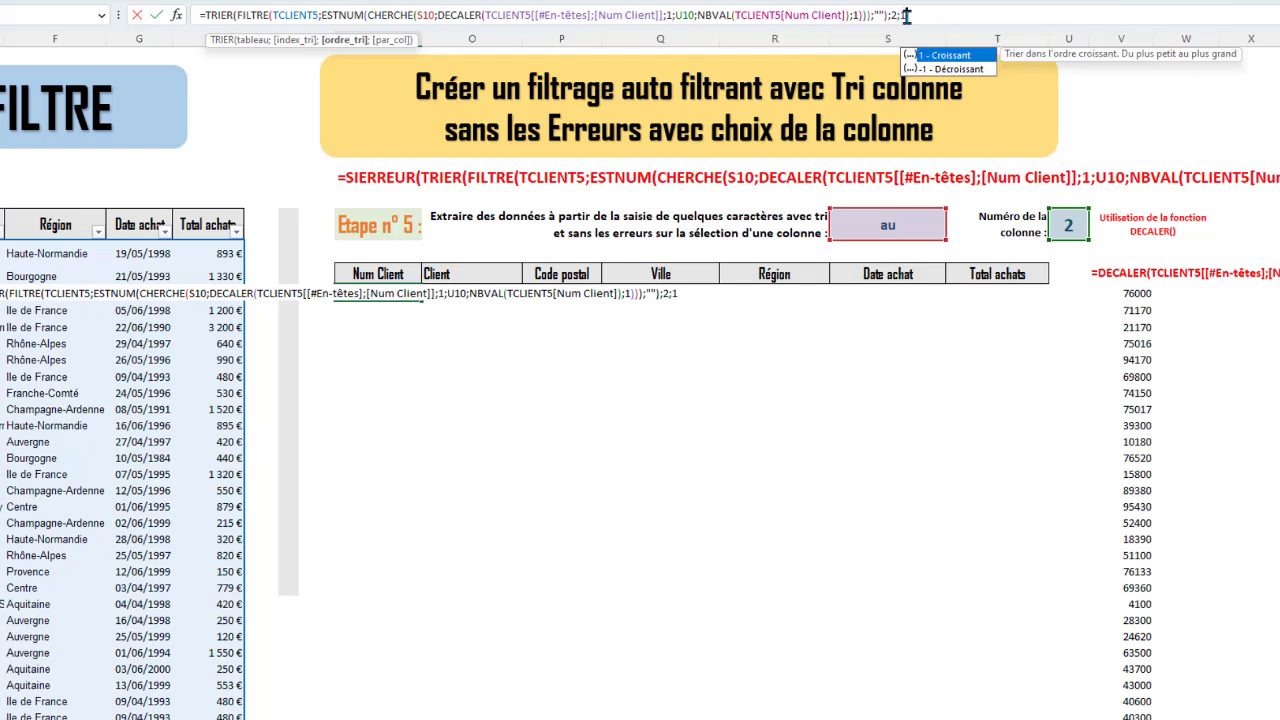
text(1))
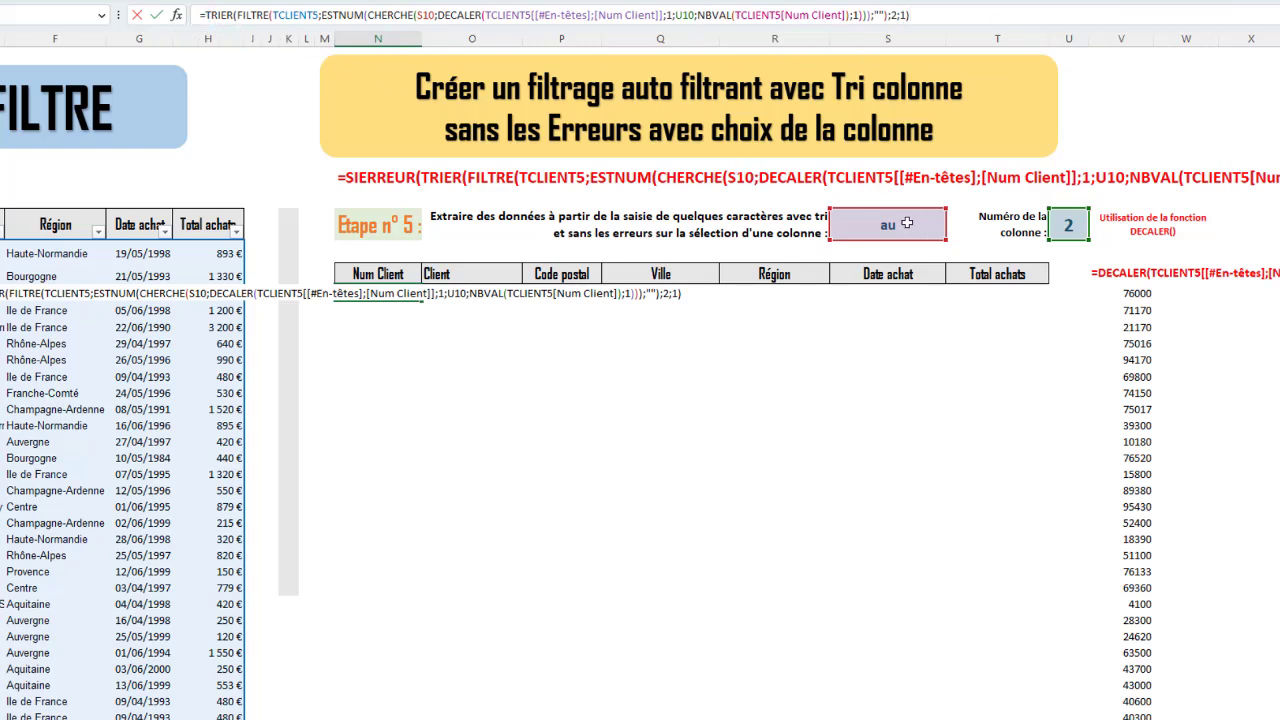
Wrap the TRIER formula in SIERREUR with an empty string "" as the error value and validate it
click(205, 16)
text(SIERREUR)
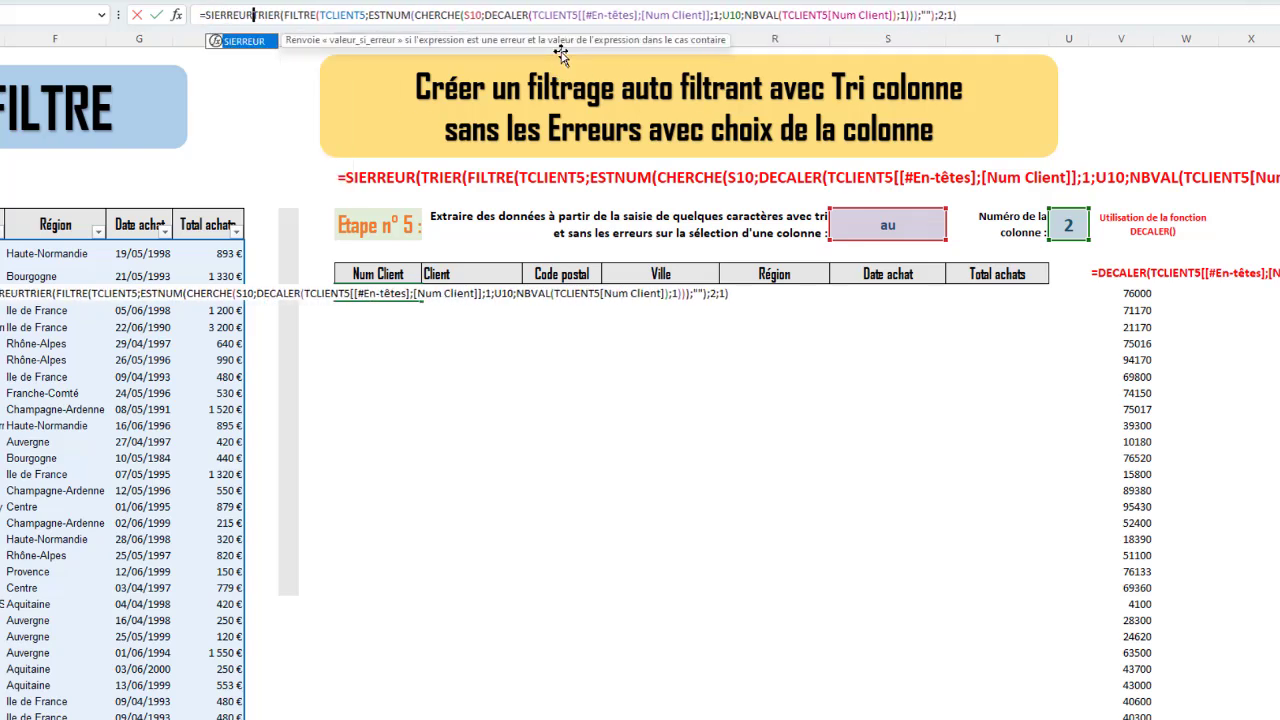
text(()
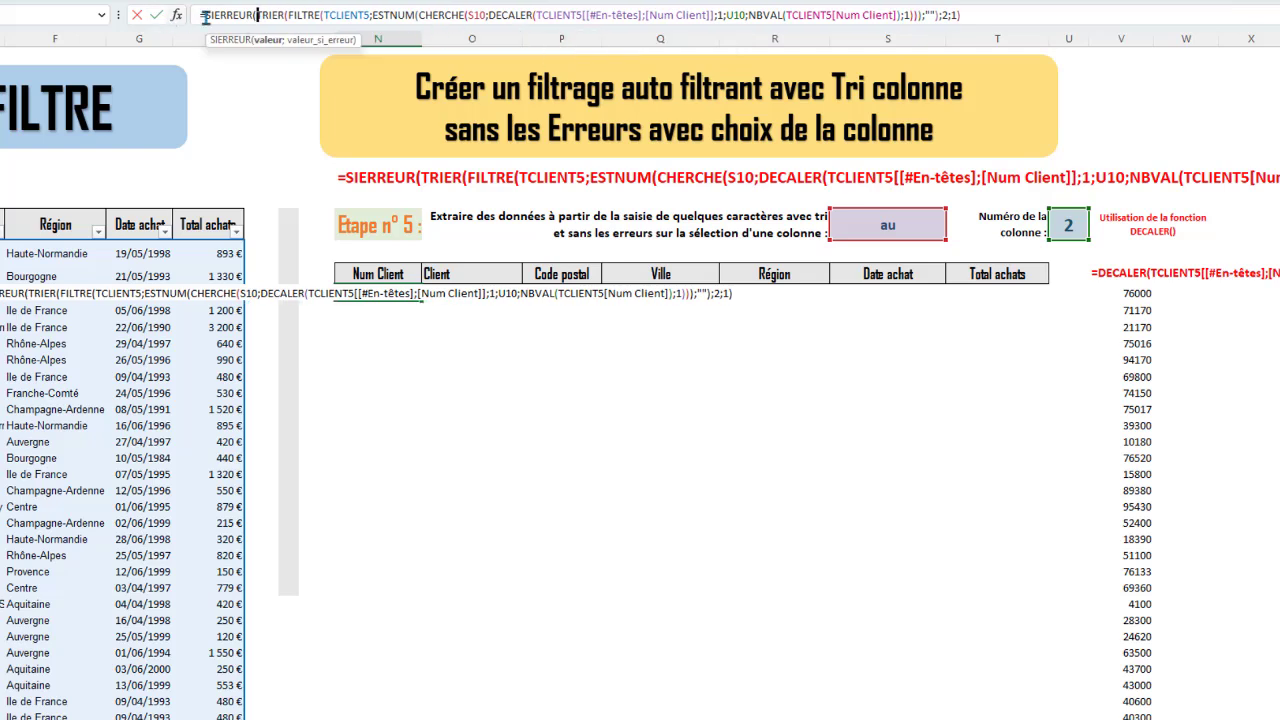
text(;)
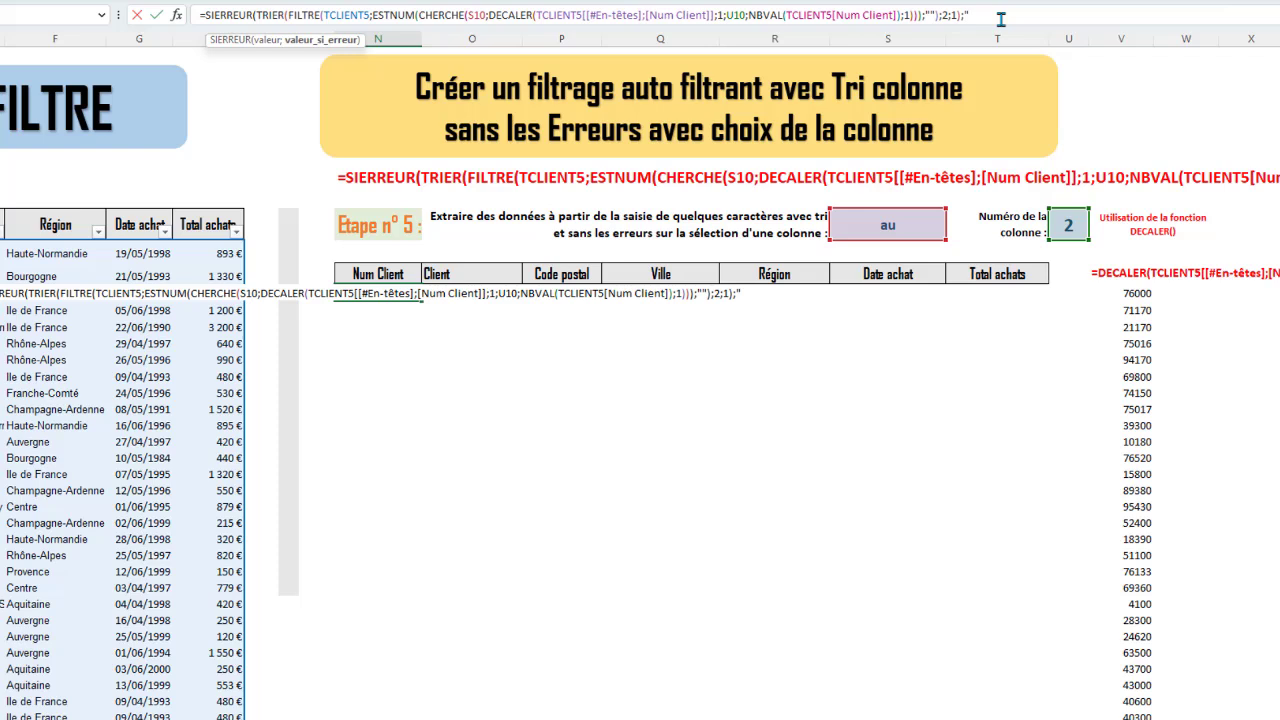
text(""))
key(Return)
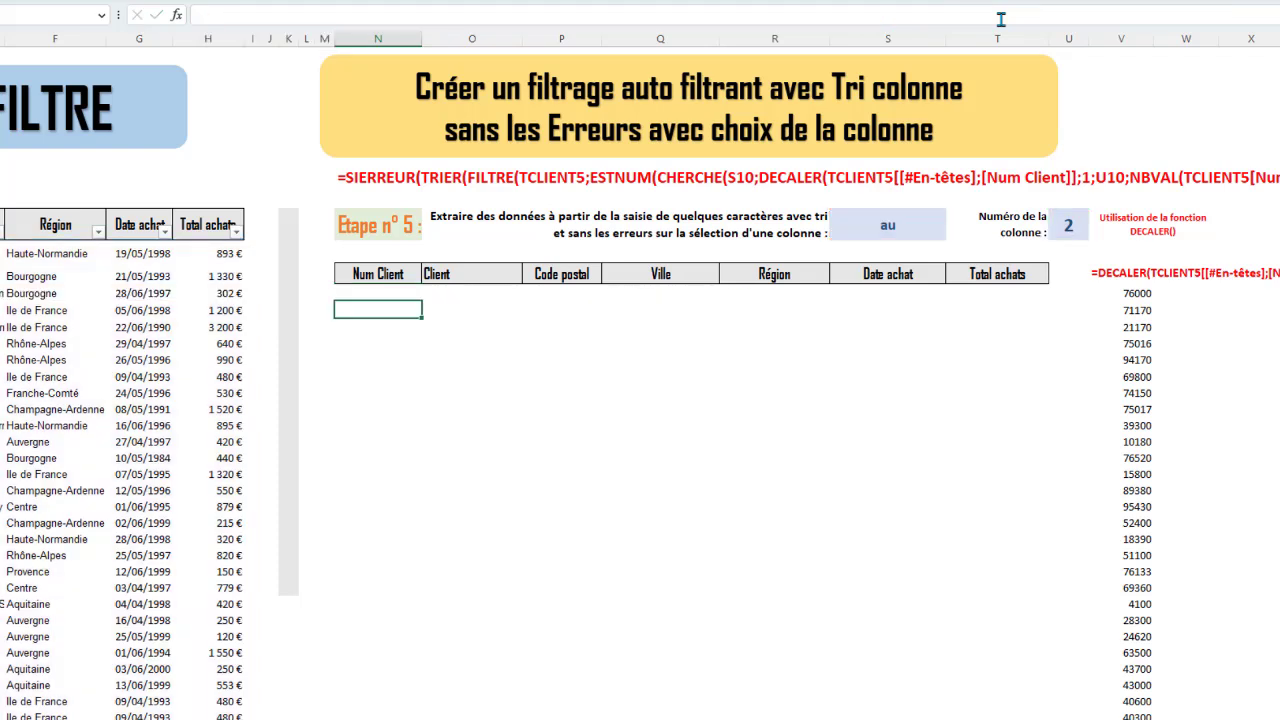
Test the extraction by setting the column number in U10 to 1
click(885, 224)
click(362, 290)
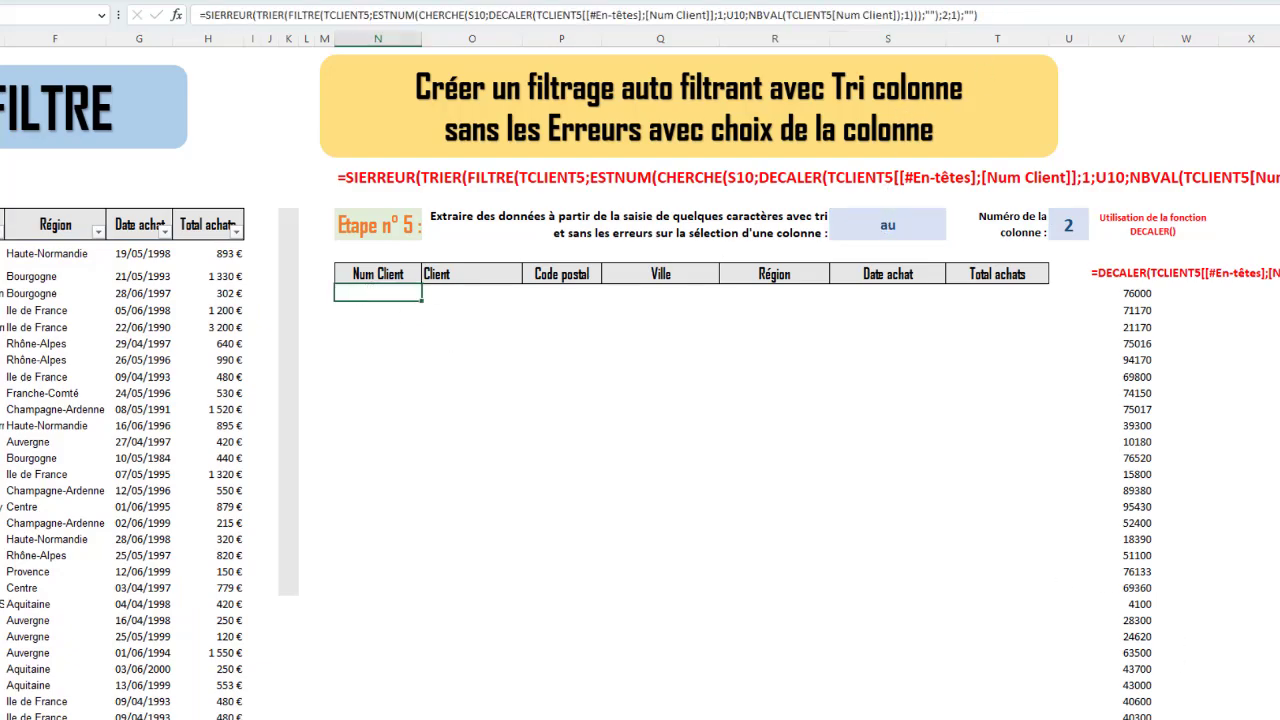
scroll(1093, 716, left, 5)
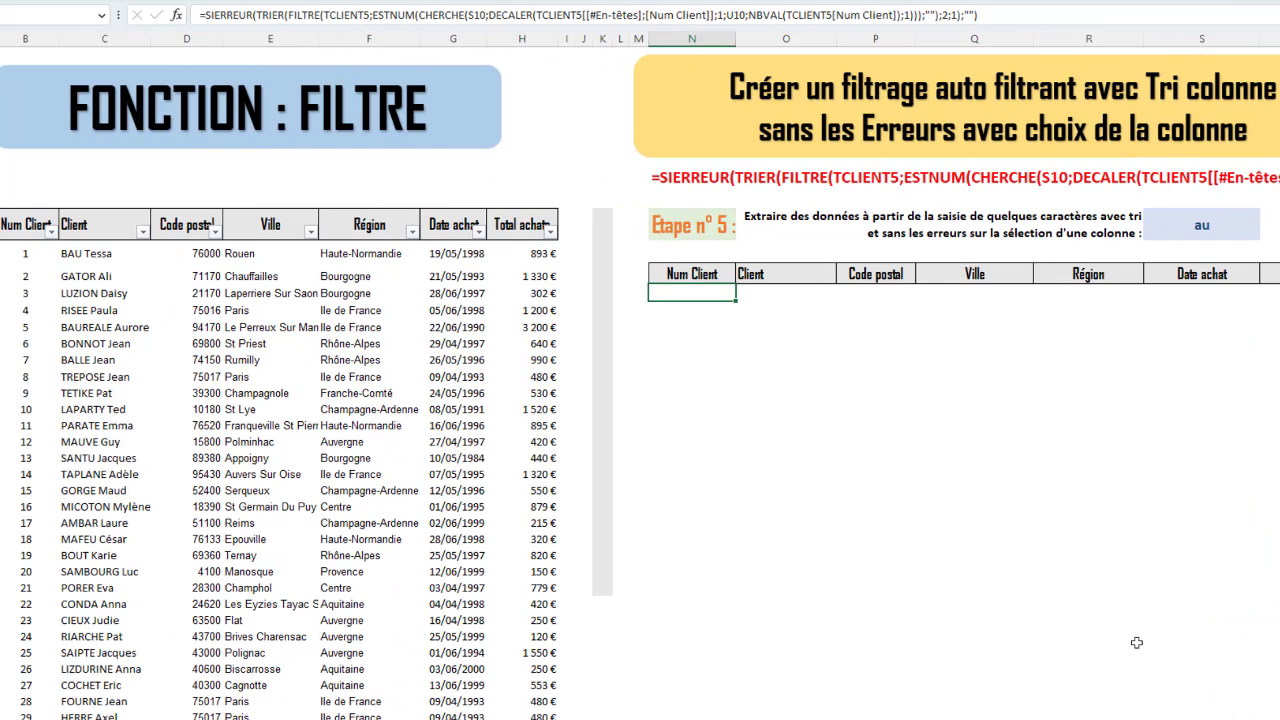
click(1279, 224)
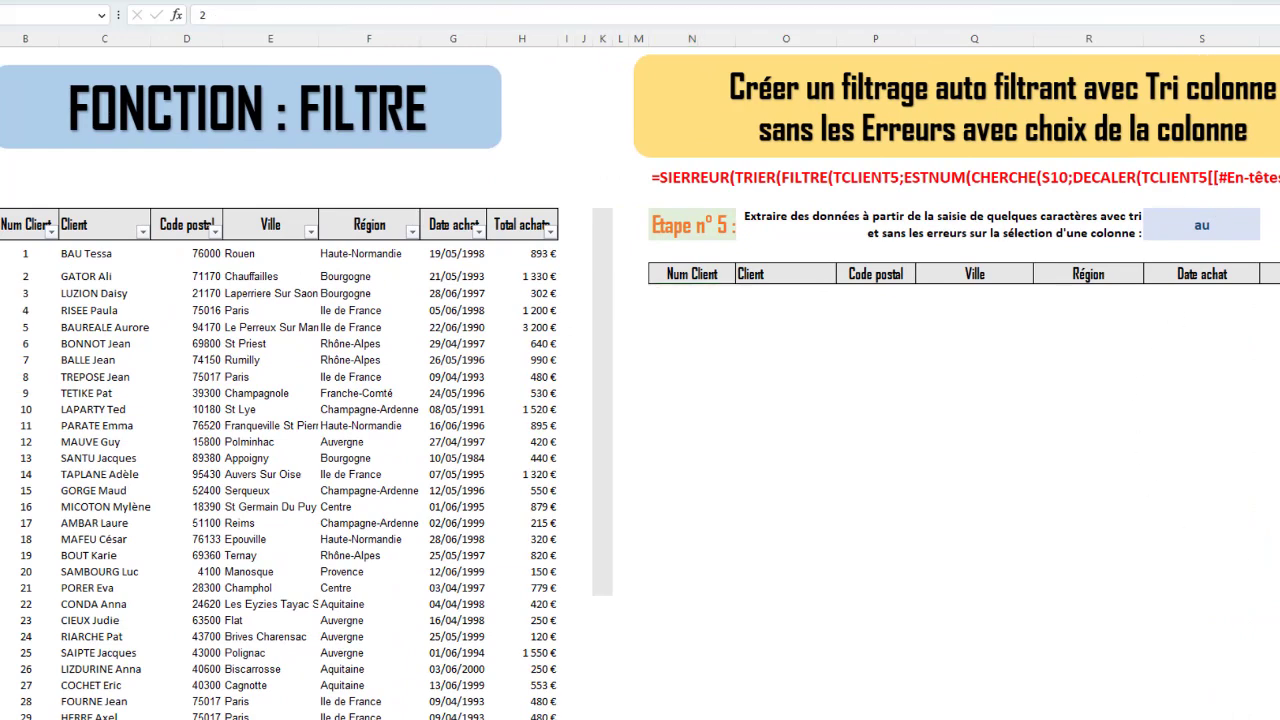
text(1)
key(Return)
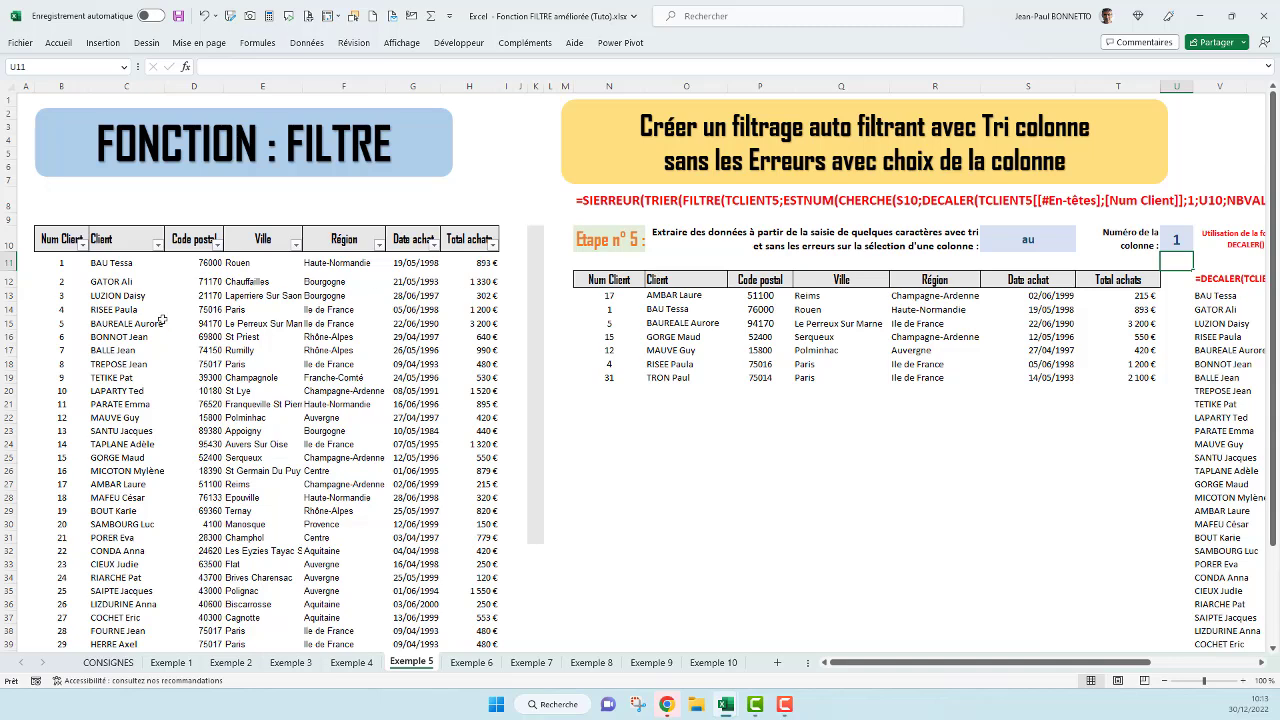
Test the extraction with column number 4 and with column number 3 in U10
click(1178, 241)
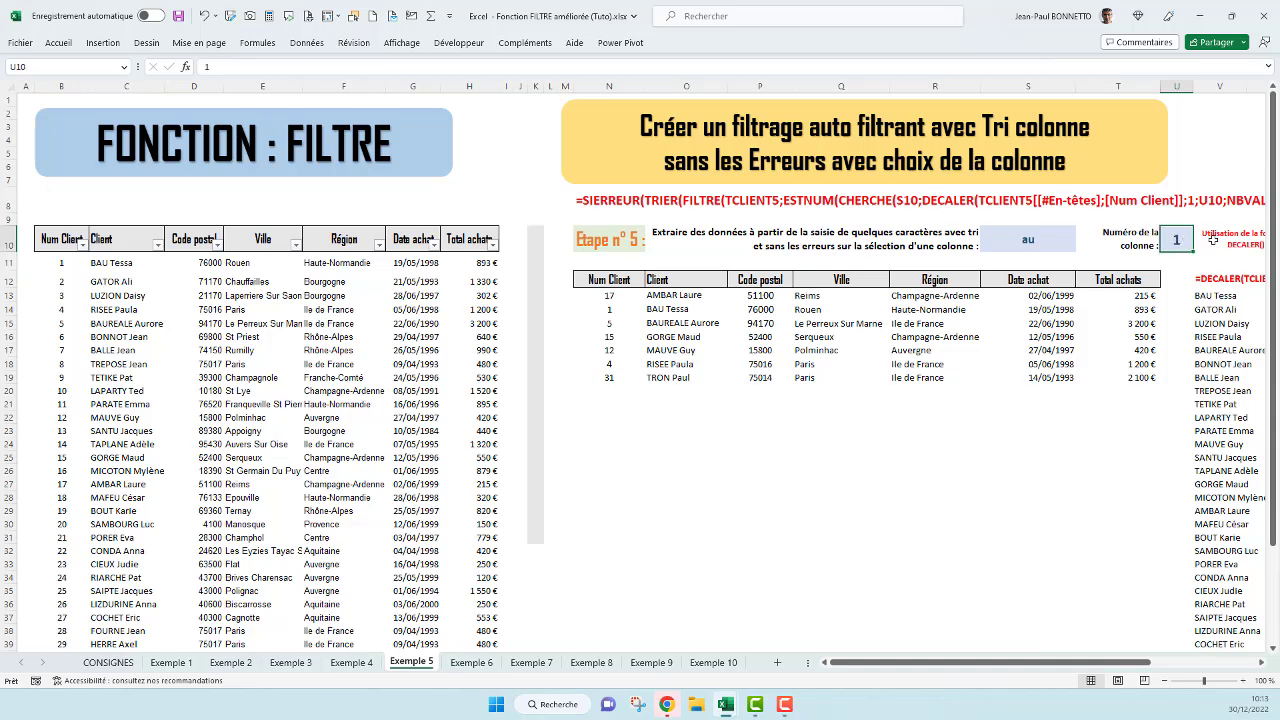
text(4)
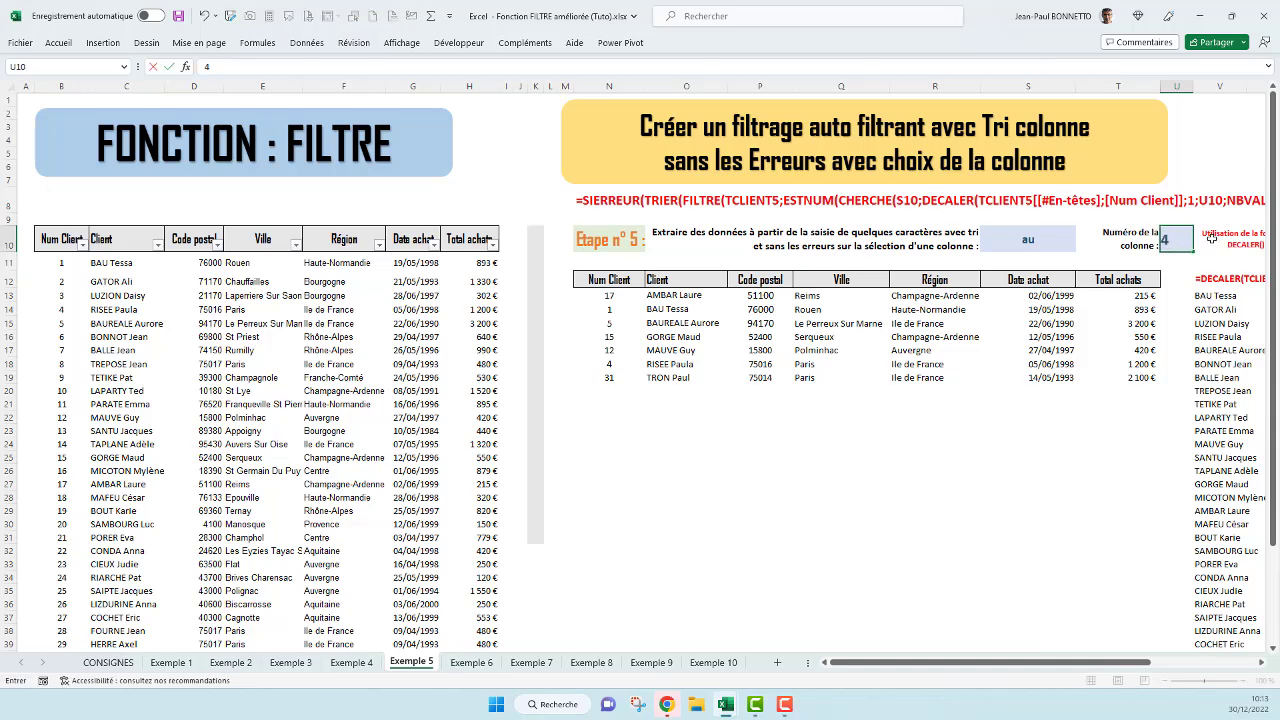
key(Return)
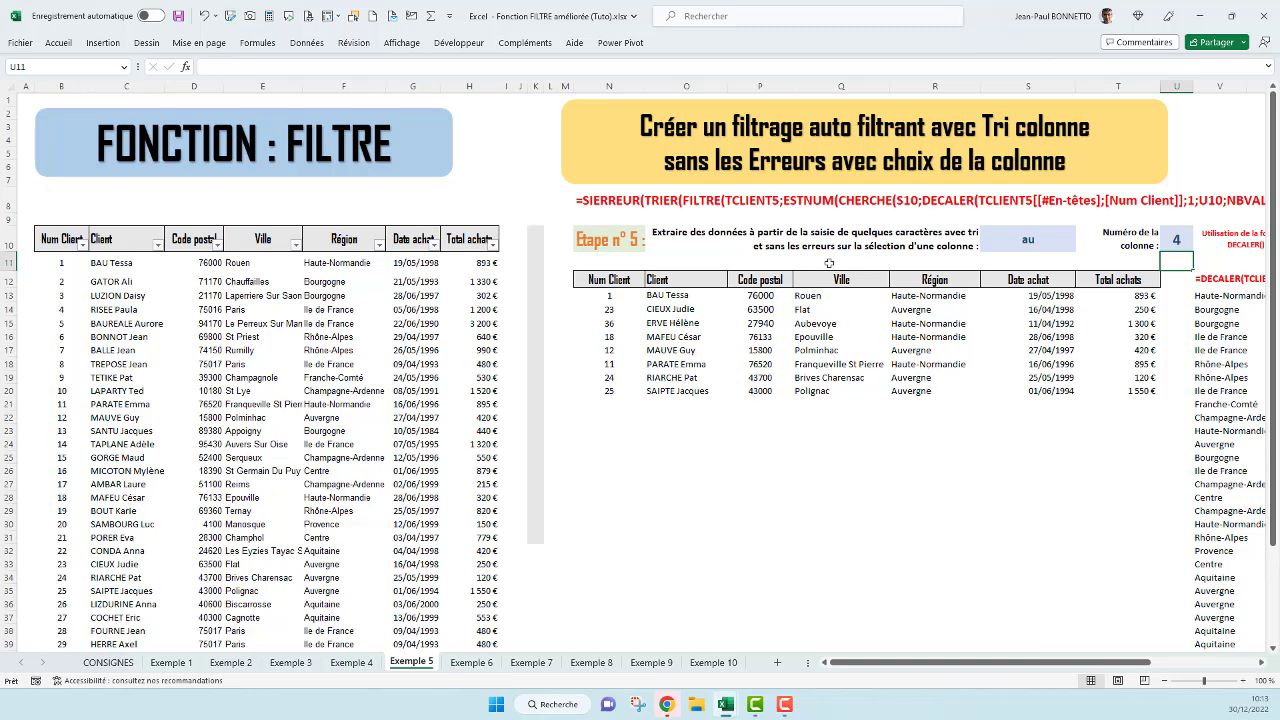
click(1180, 243)
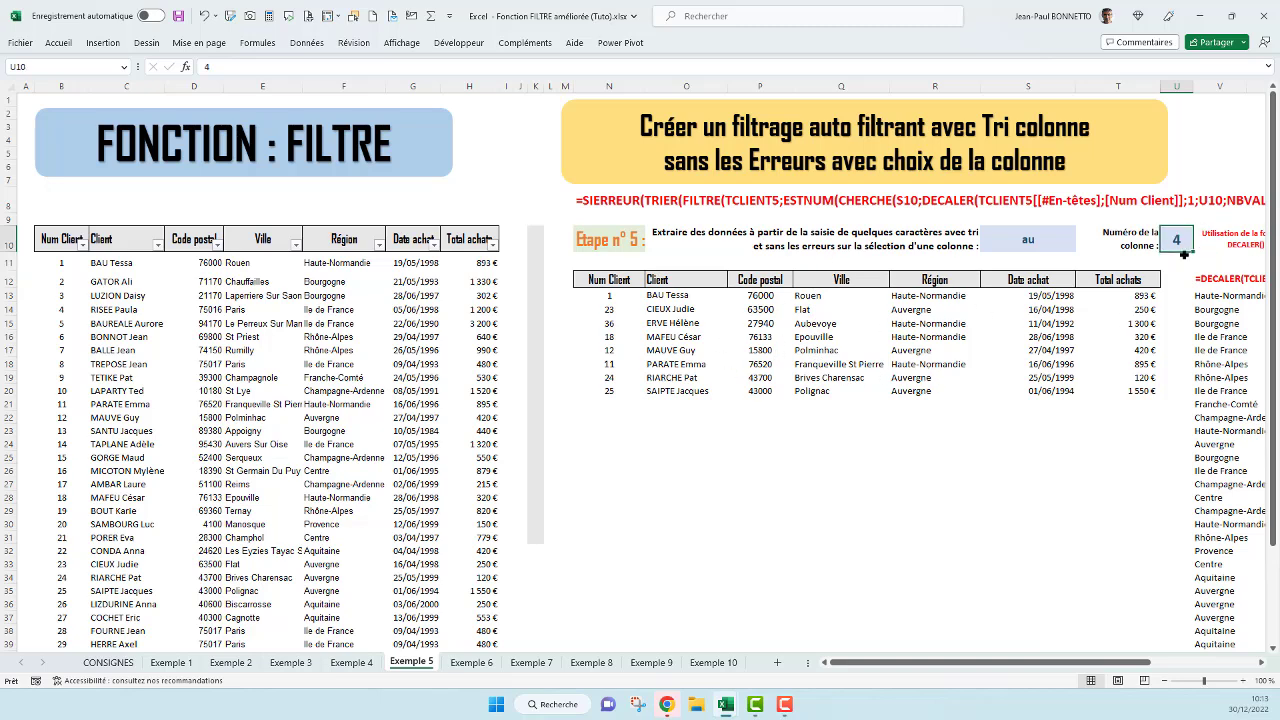
text(3)
key(Return)
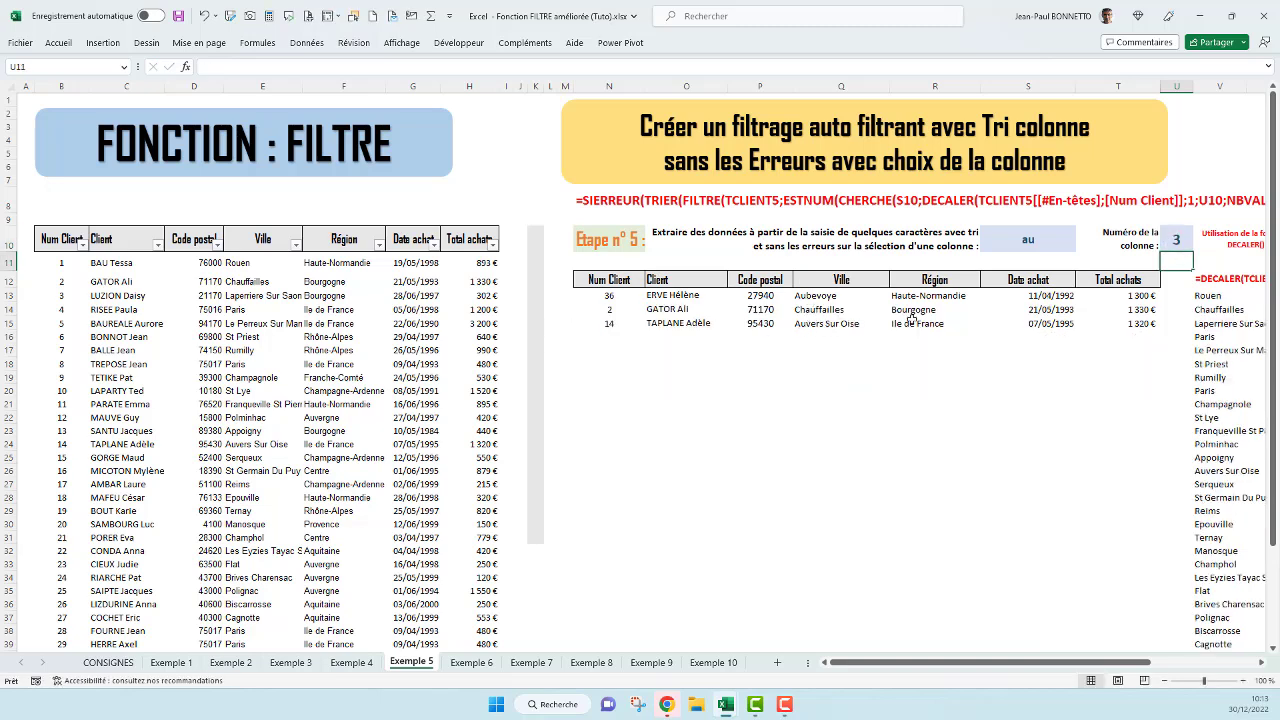
Set the column number in U10 back to 4
click(1176, 239)
text(4)
key(Return)
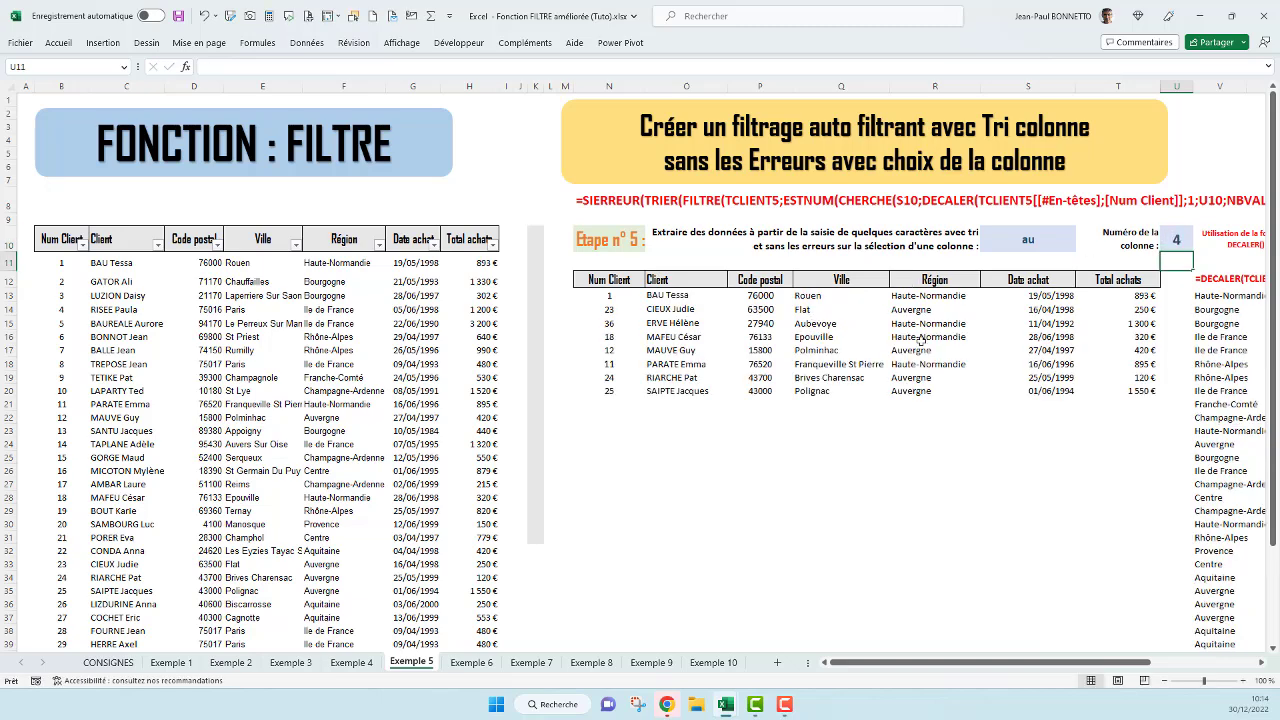
Examine the search text in S10, the column number in U10, the extracted Client column and the formula in N13
click(1037, 234)
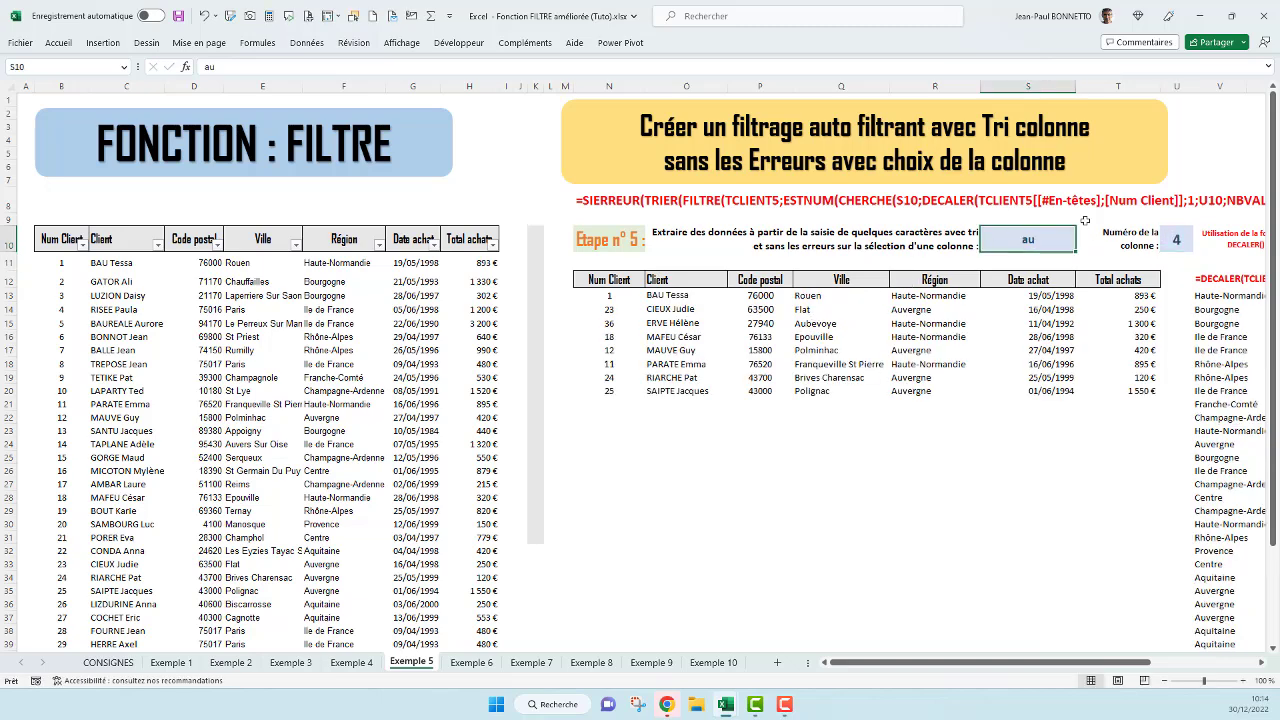
click(1178, 239)
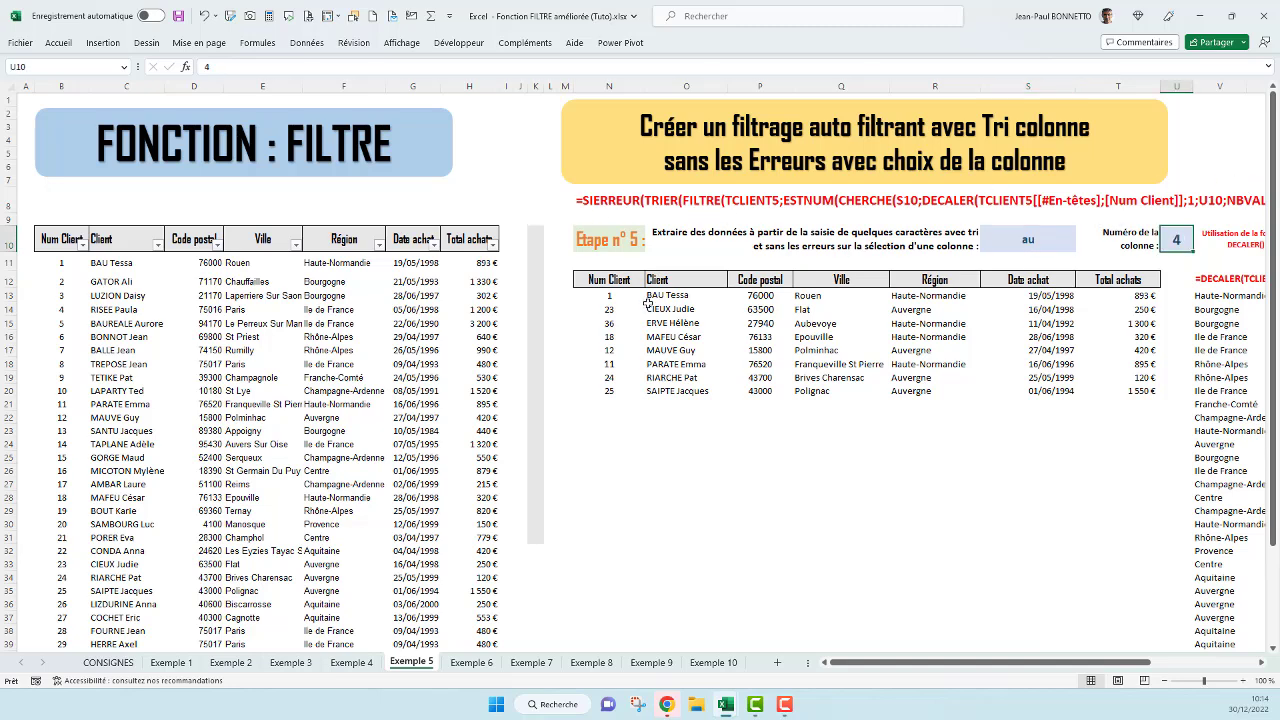
drag(658, 295, 665, 390)
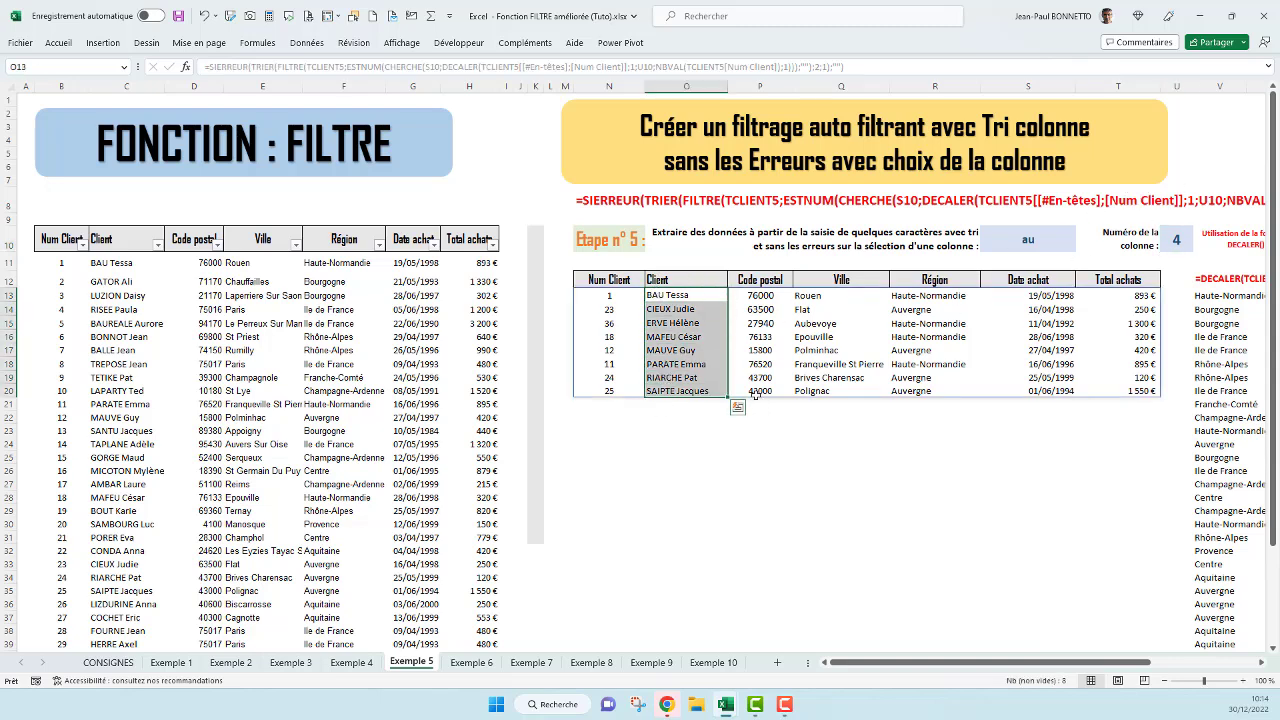
click(1189, 239)
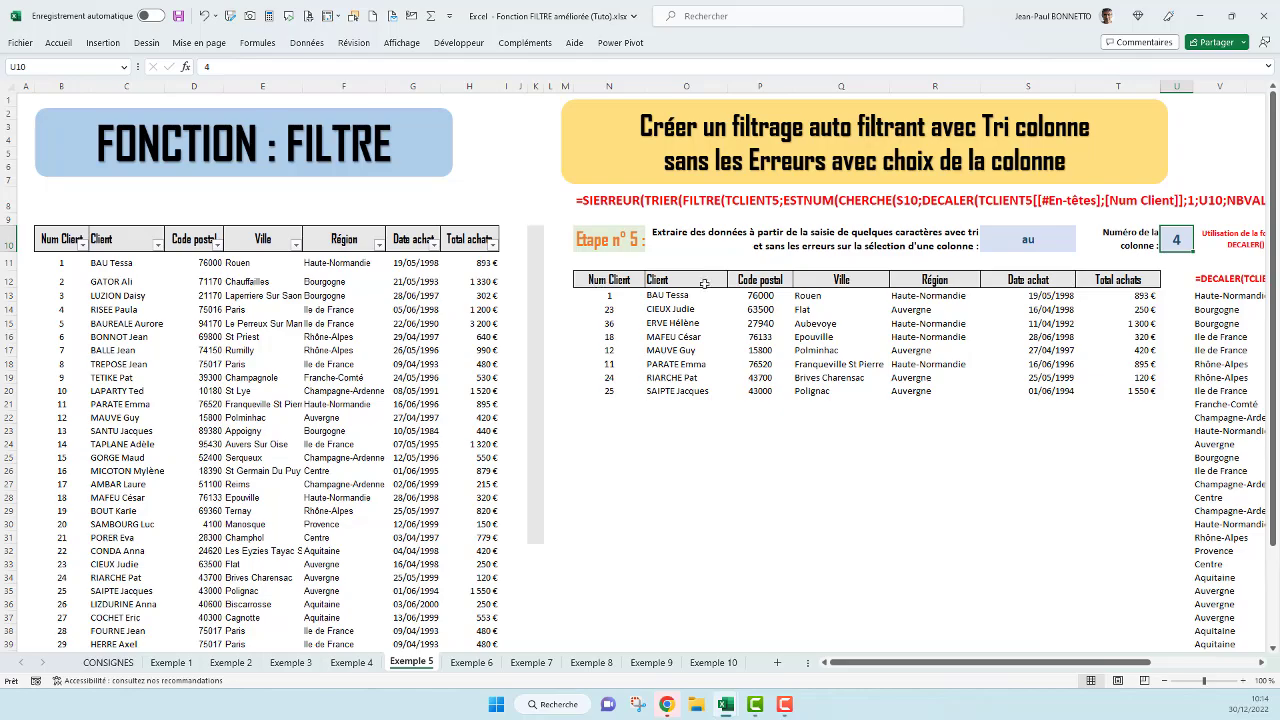
mouse_move(1051, 662)
mouse_down()
mouse_move(1149, 661)
mouse_move(1064, 662)
mouse_up()
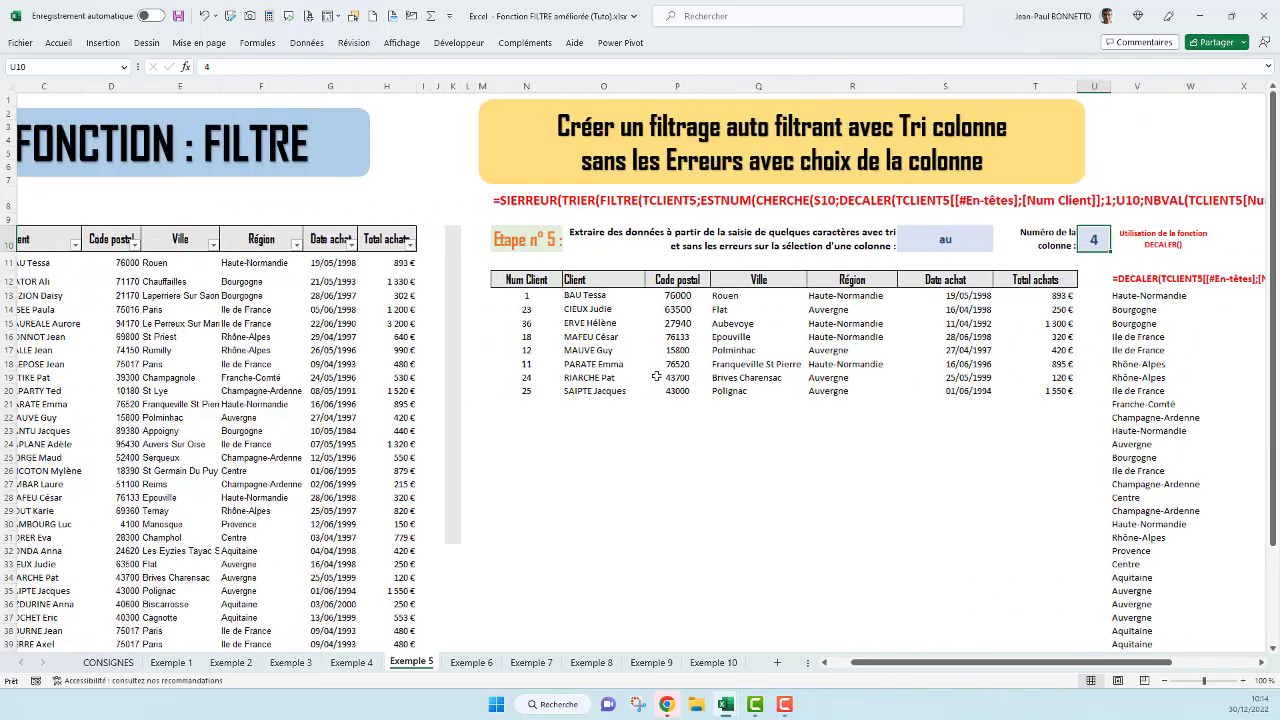
click(524, 295)
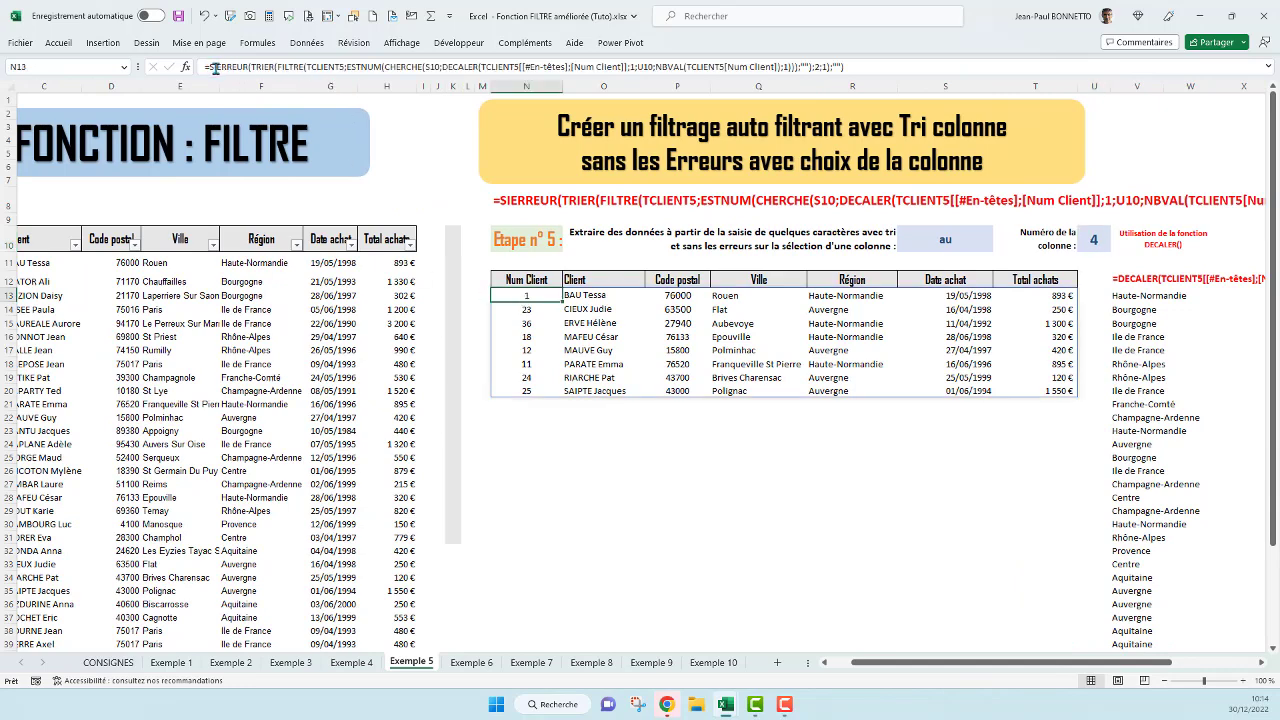
triple_click(879, 59)
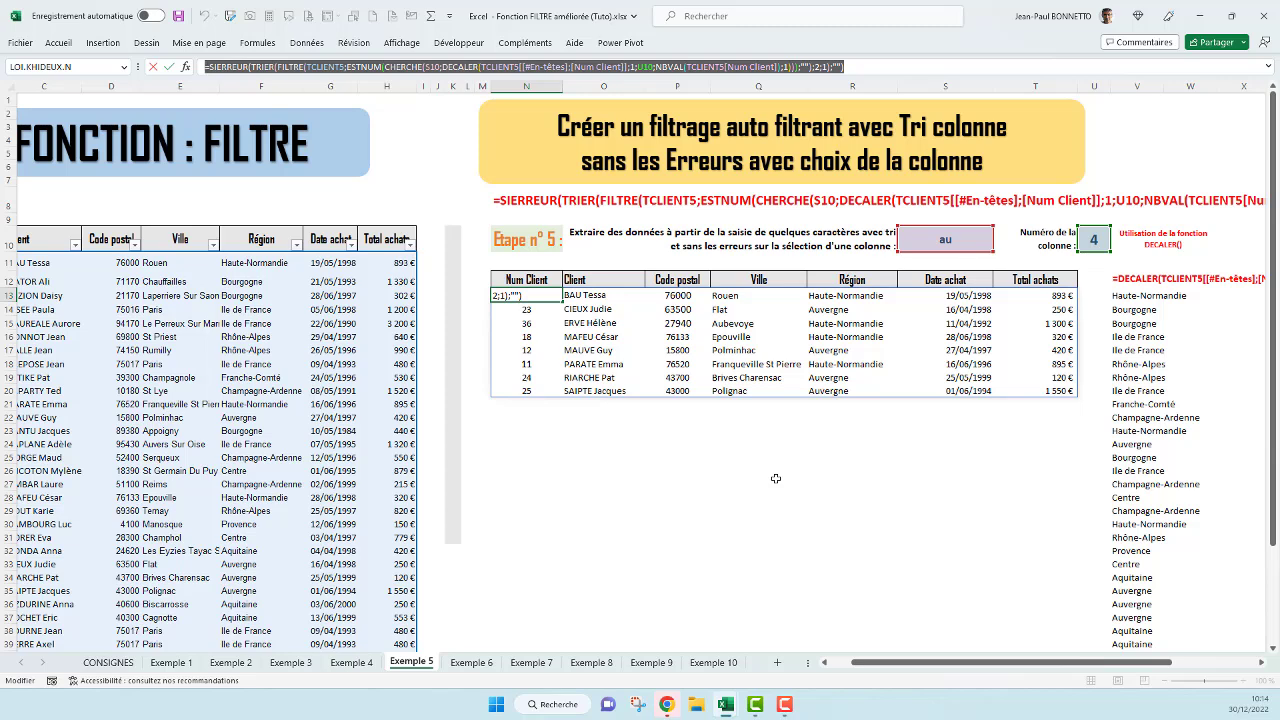
key(Return)
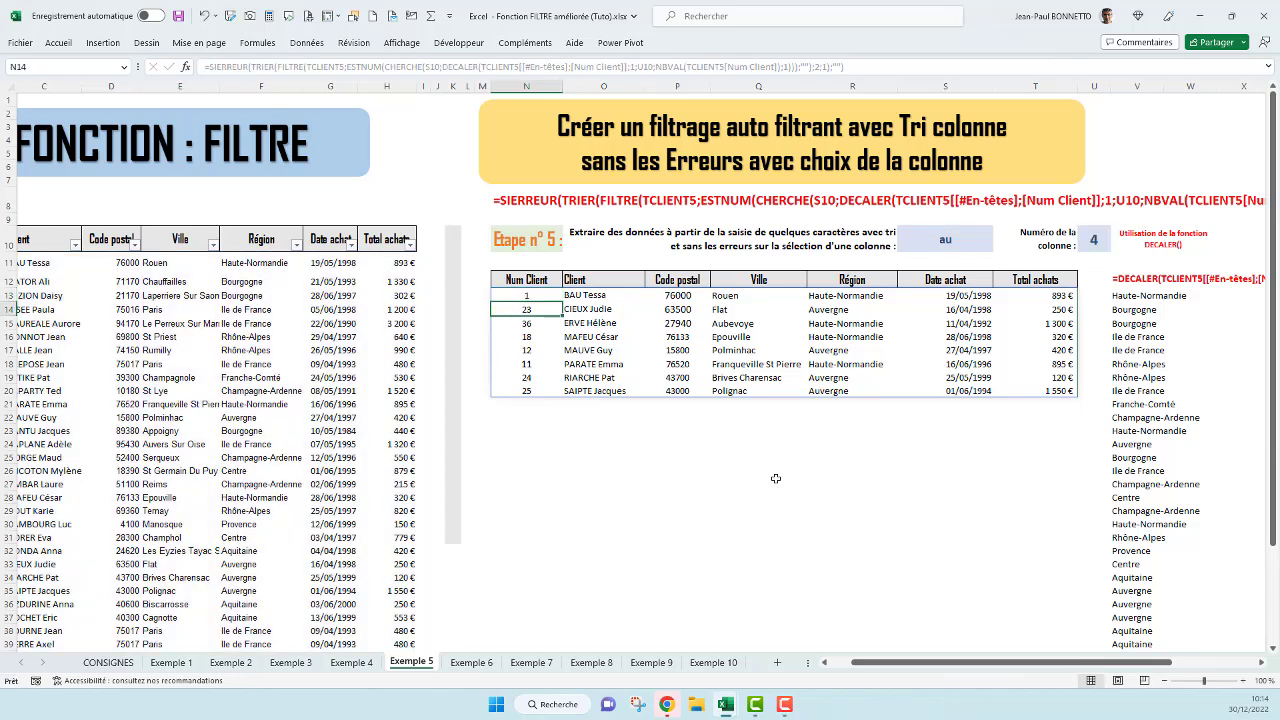
click(530, 294)
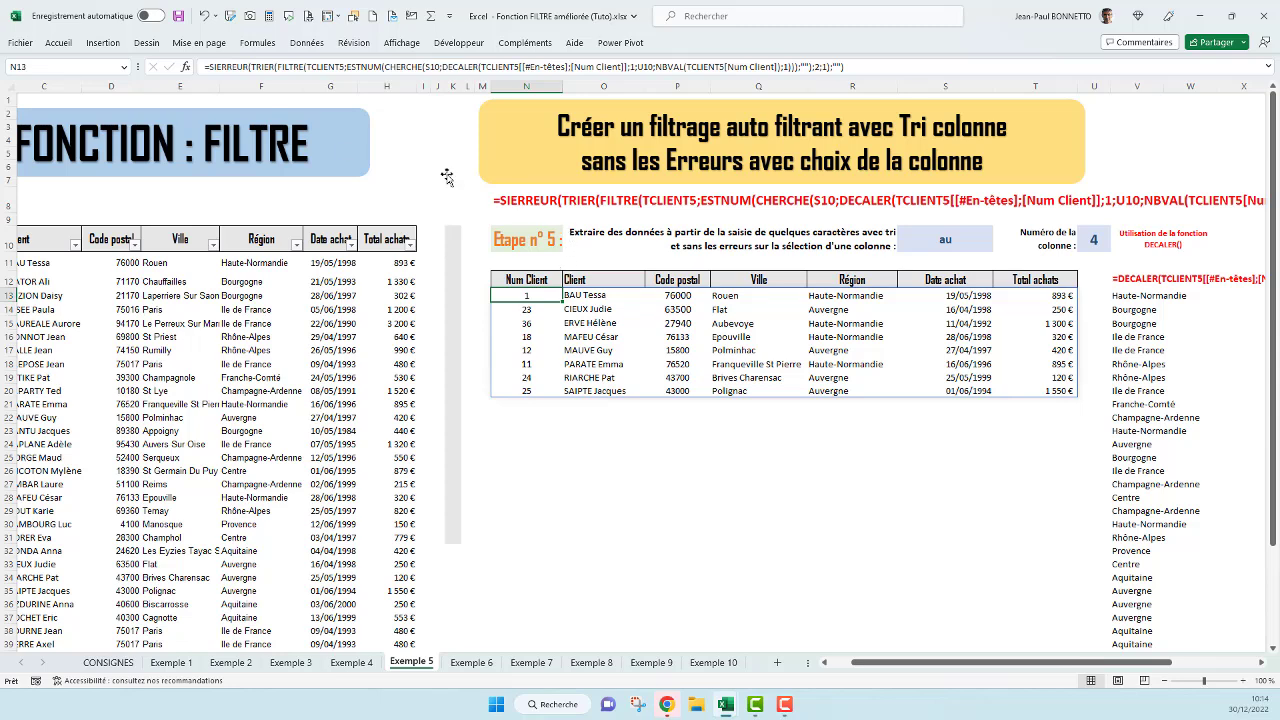
click(956, 238)
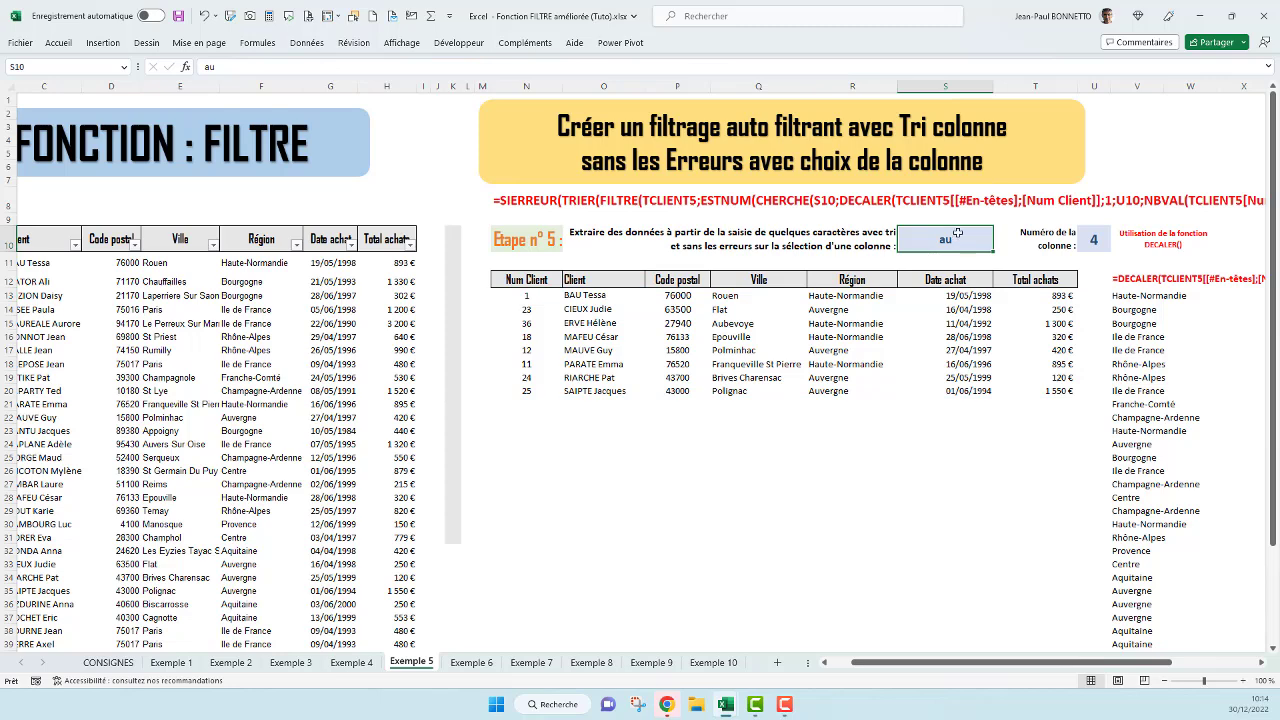
click(1090, 239)
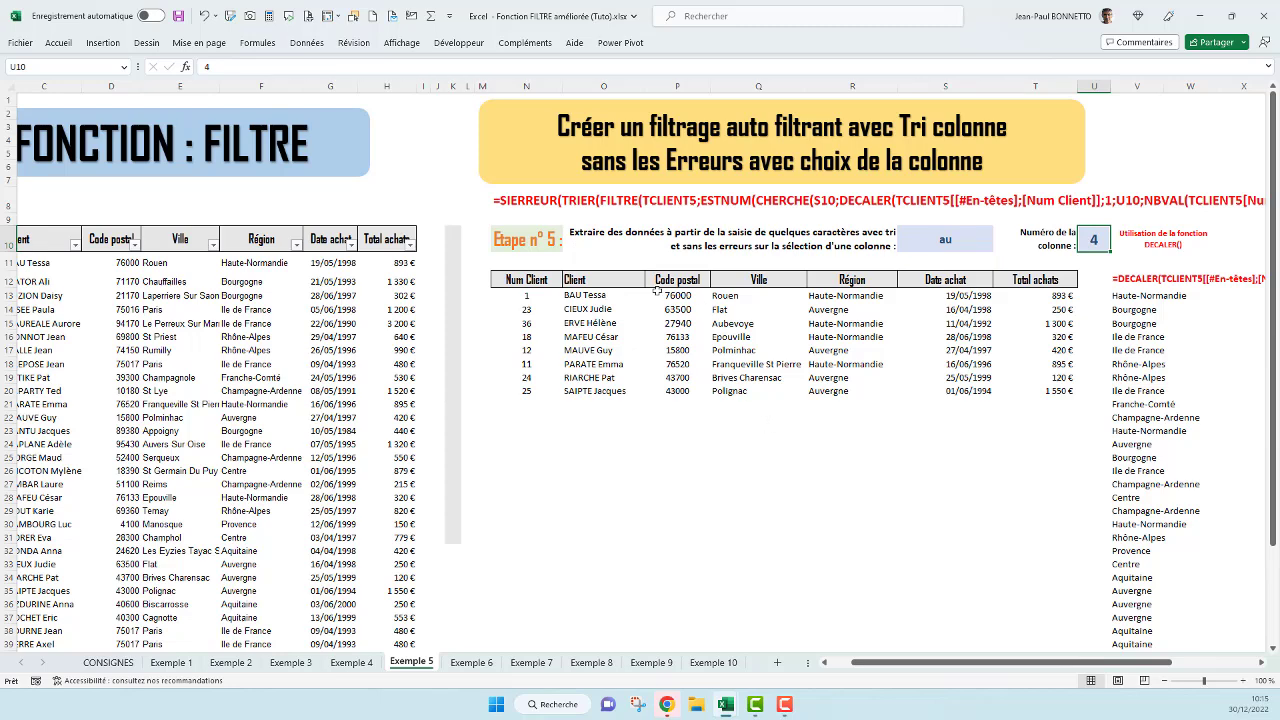
drag(600, 296, 588, 381)
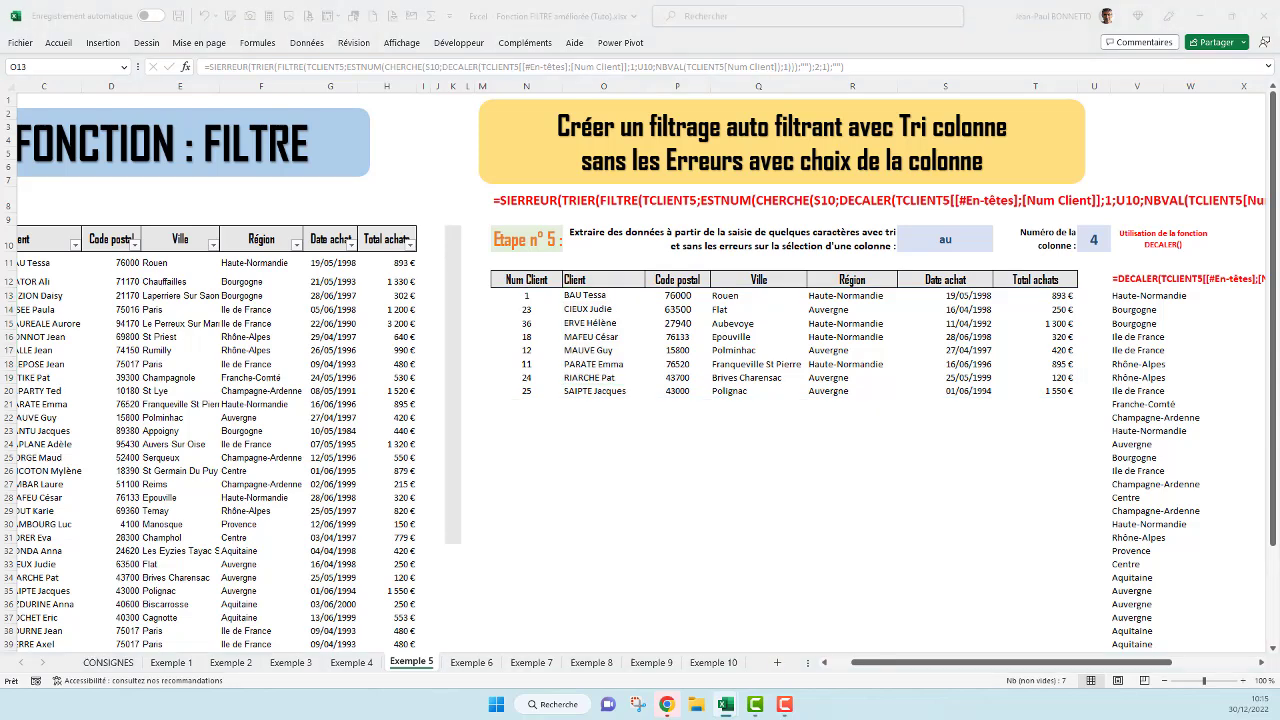
Open the Exemple 6 sheet and select cell N13 under the Num Client header
click(481, 664)
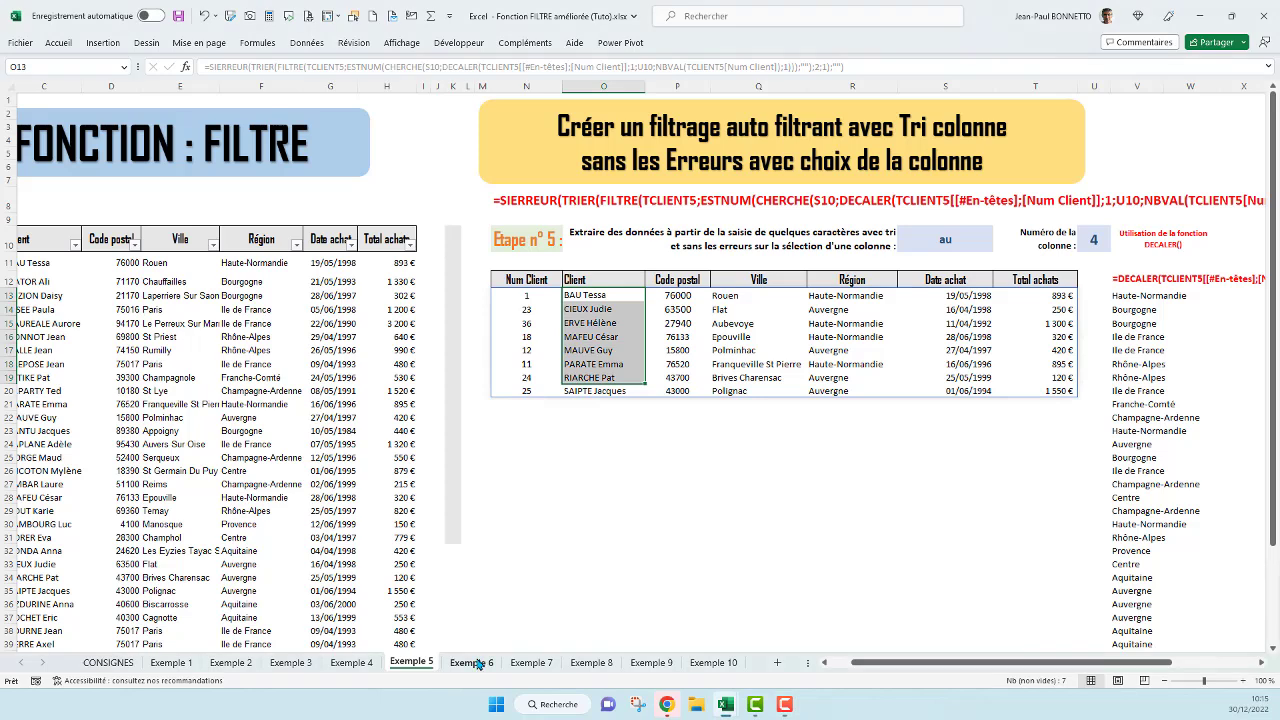
click(478, 664)
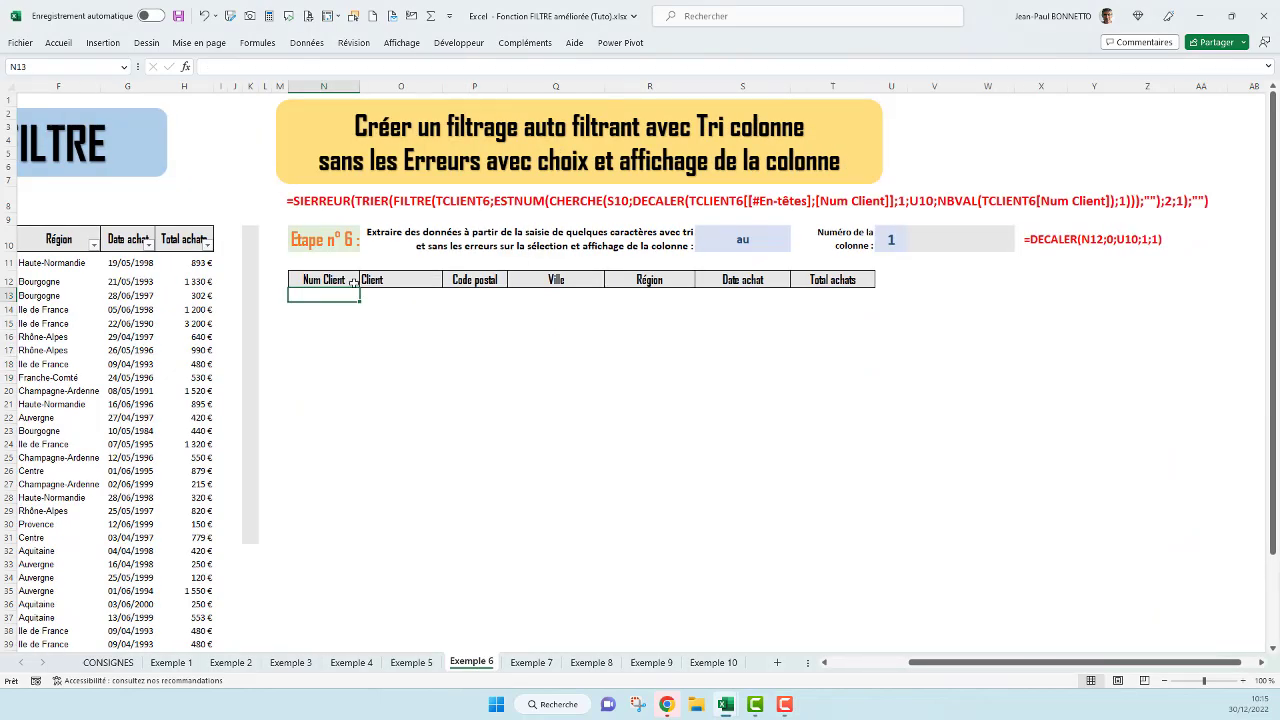
click(310, 322)
click(316, 298)
drag(962, 662, 949, 662)
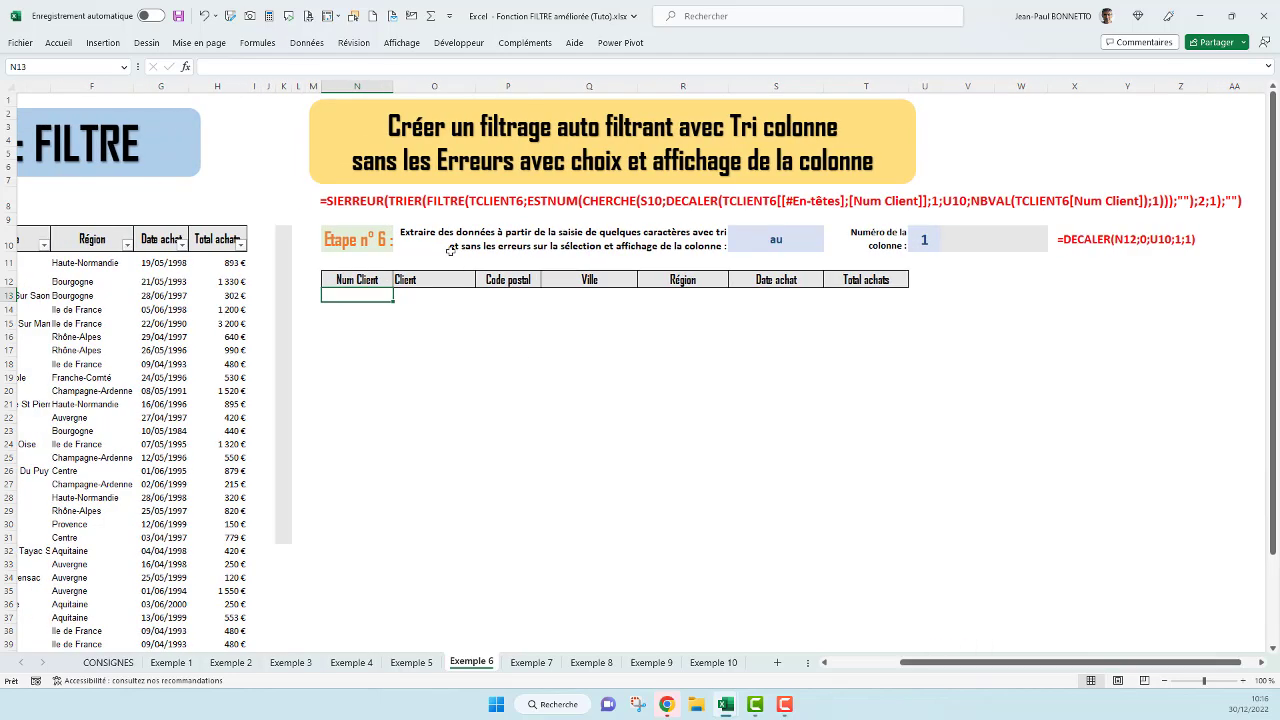
Copy the full formula text of N13 in Exemple 5 without altering the cell, and return to Exemple 6
click(411, 662)
click(524, 296)
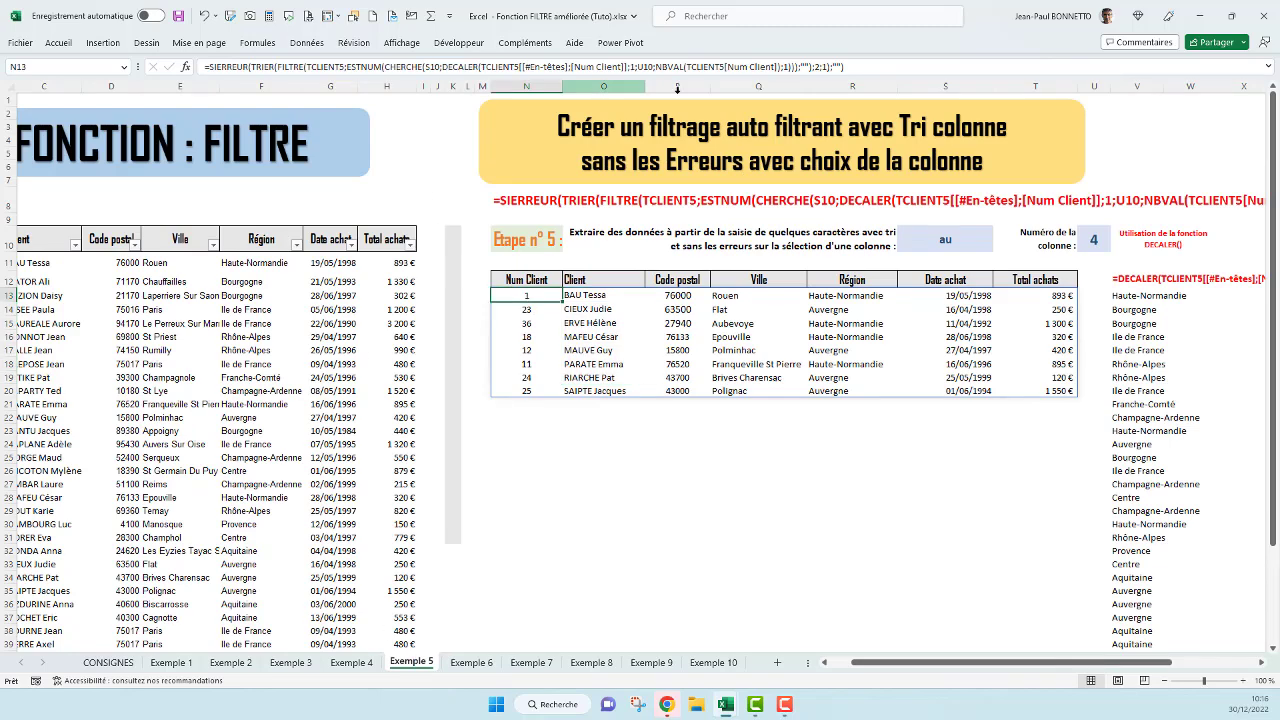
drag(884, 67, 86, 69)
key(ctrl+c)
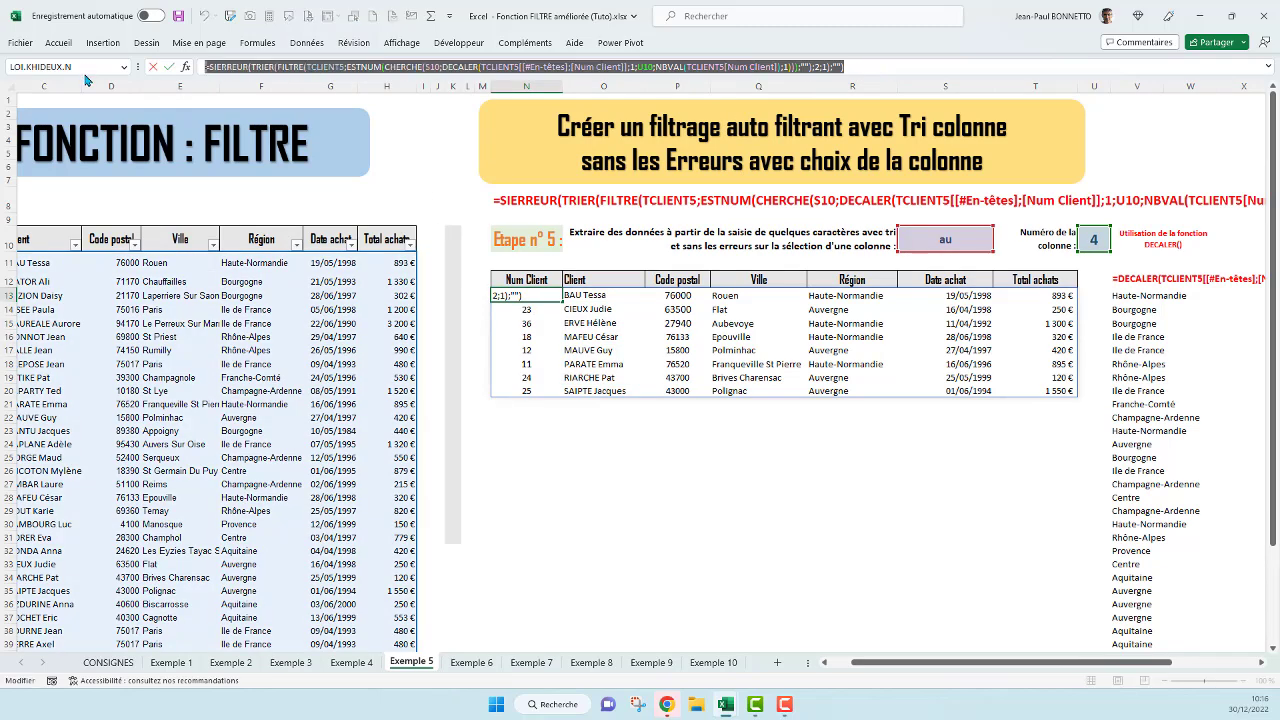
key(Escape)
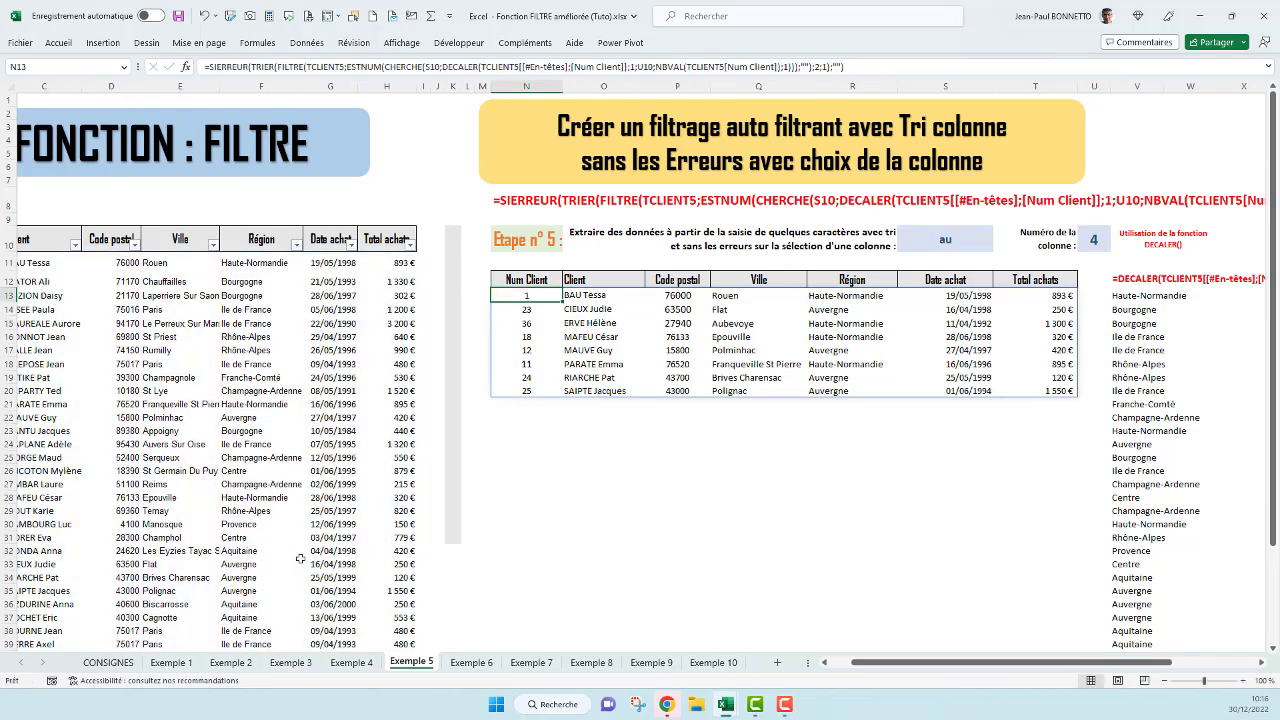
click(469, 663)
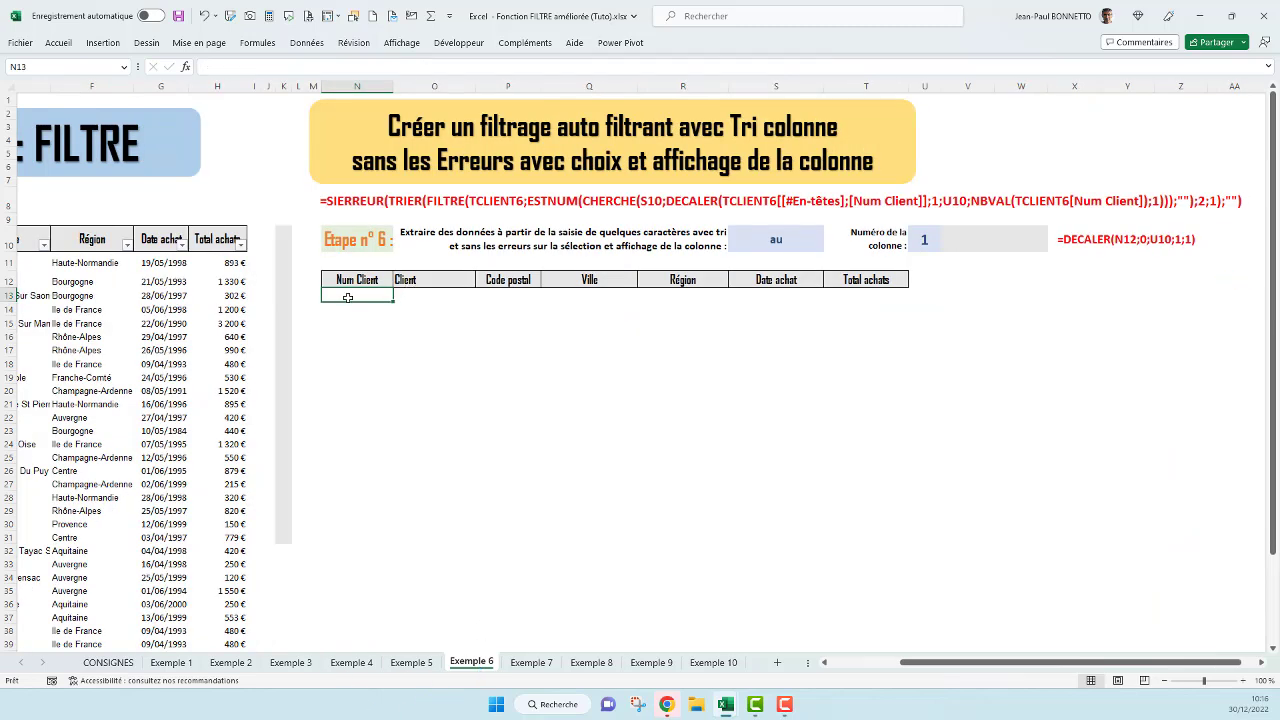
Paste the SIERREUR(TRIER(FILTRE())) formula into N13 of Exemple 6 and change its three TCLIENT5 references to TCLIENT6
key(ctrl+v)
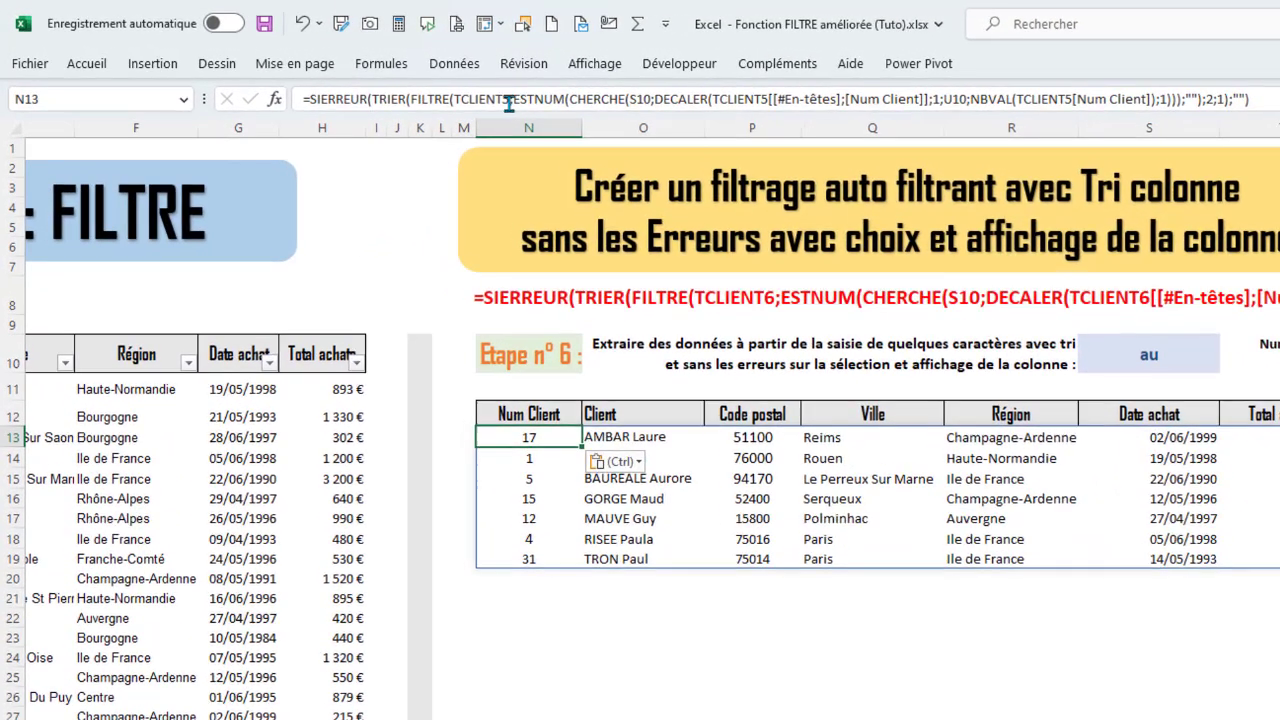
click(509, 104)
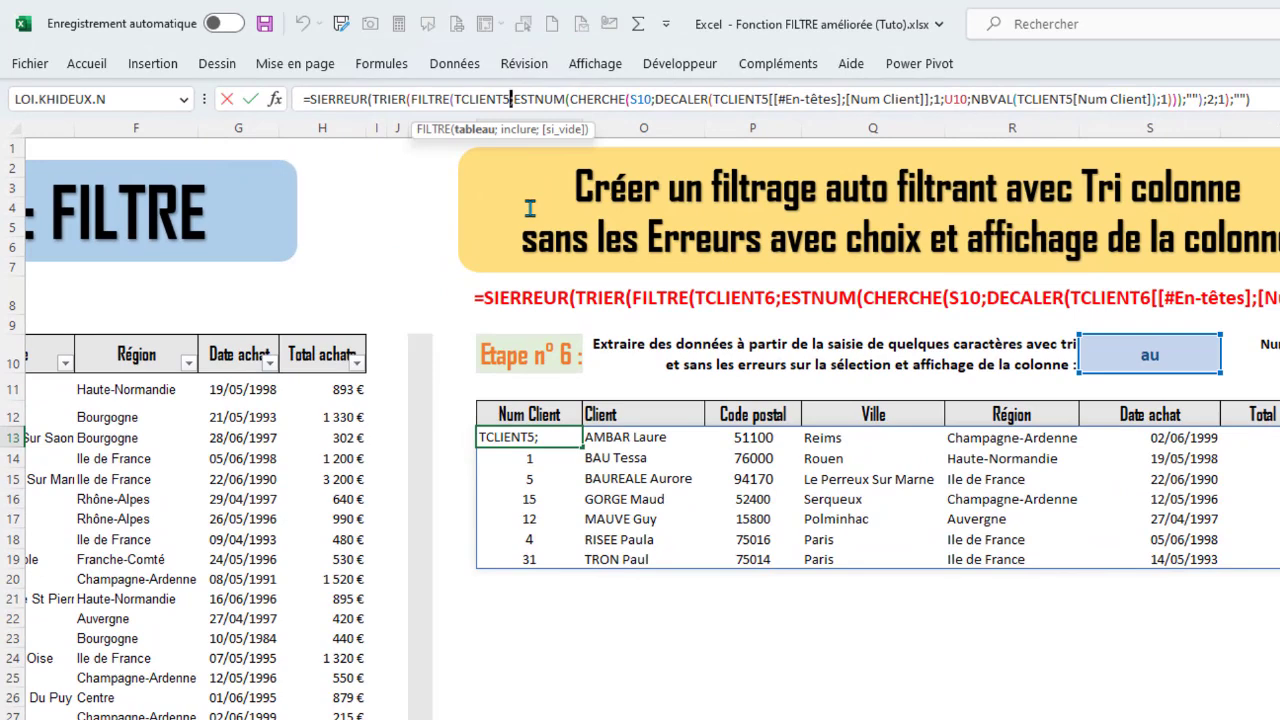
key(BackSpace)
text(6)
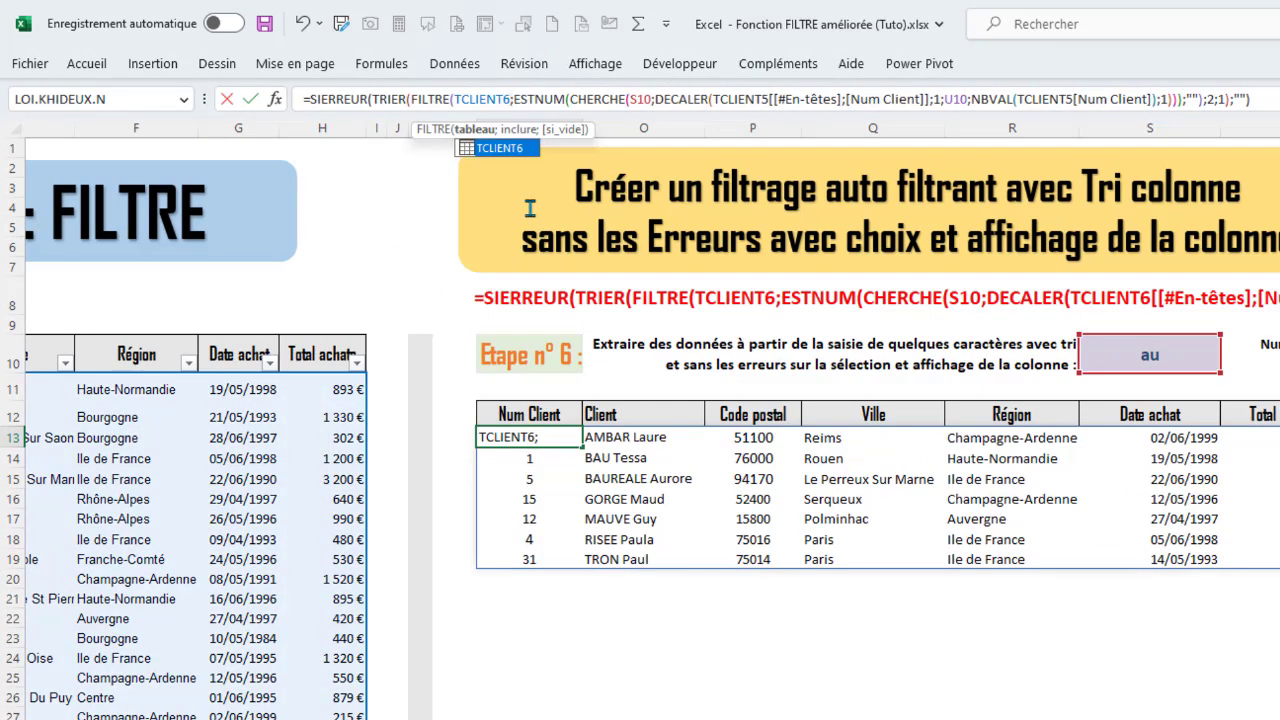
click(771, 99)
key(BackSpace)
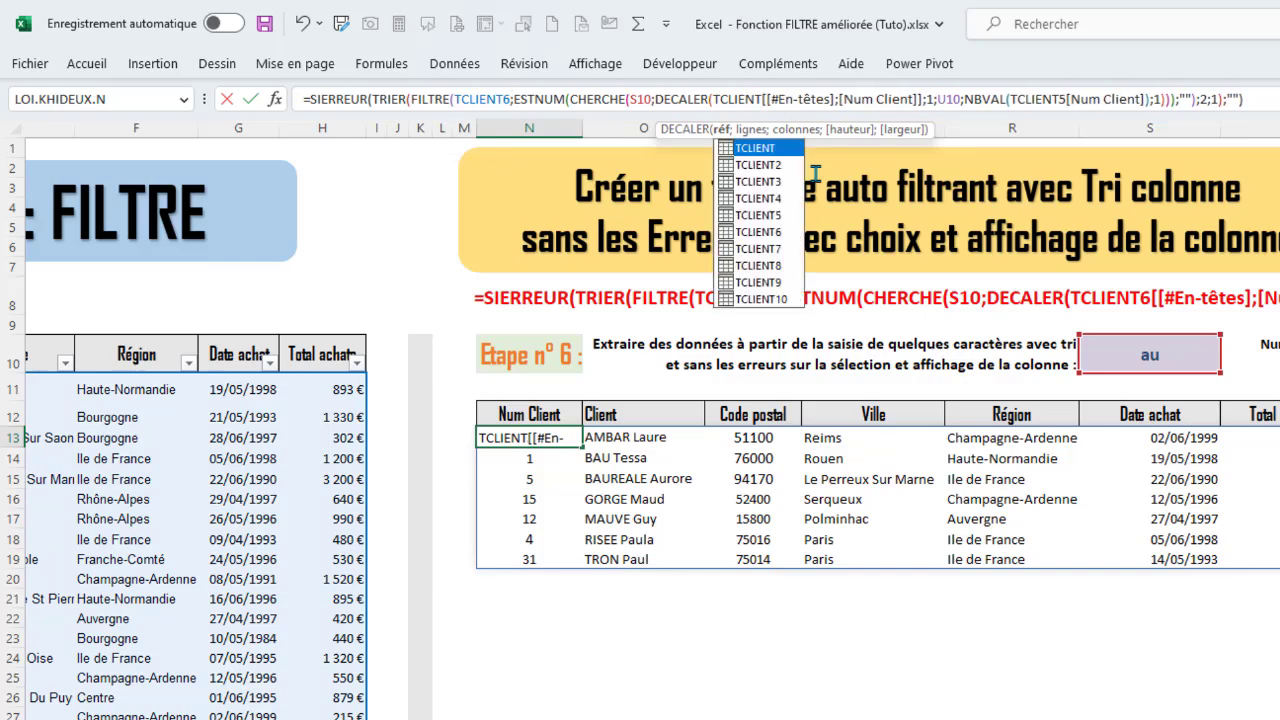
text(6)
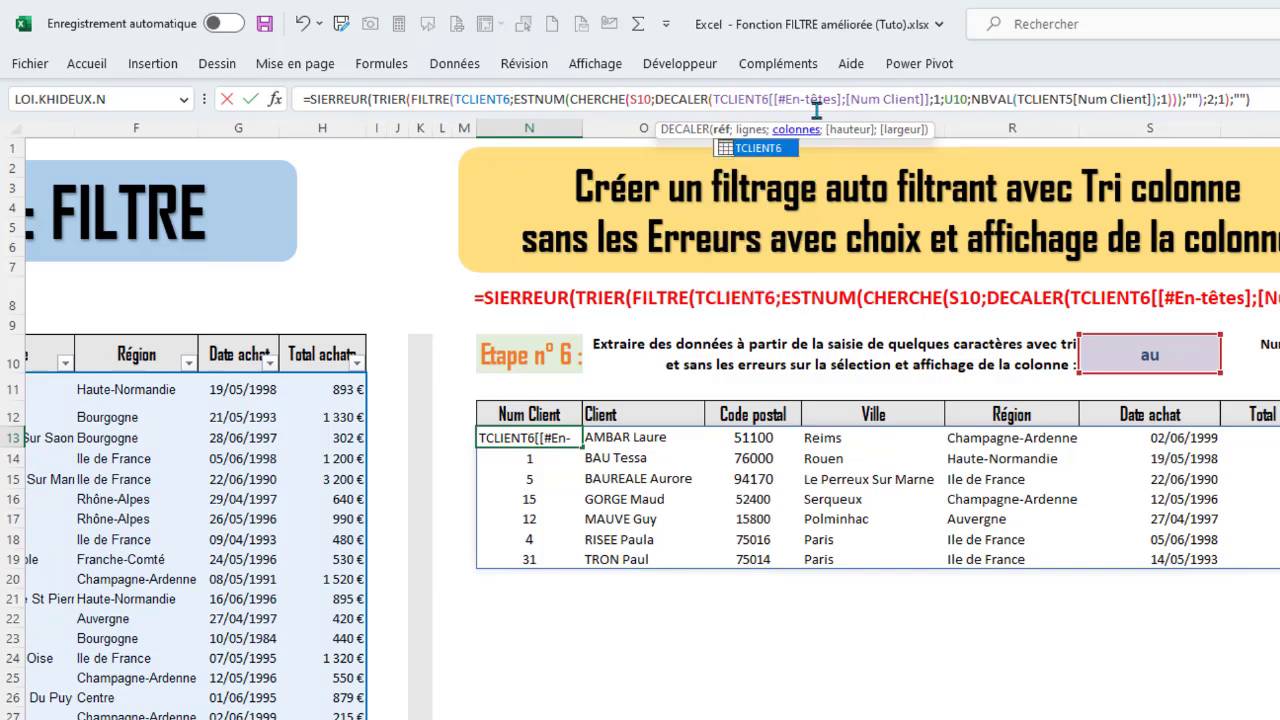
click(1082, 99)
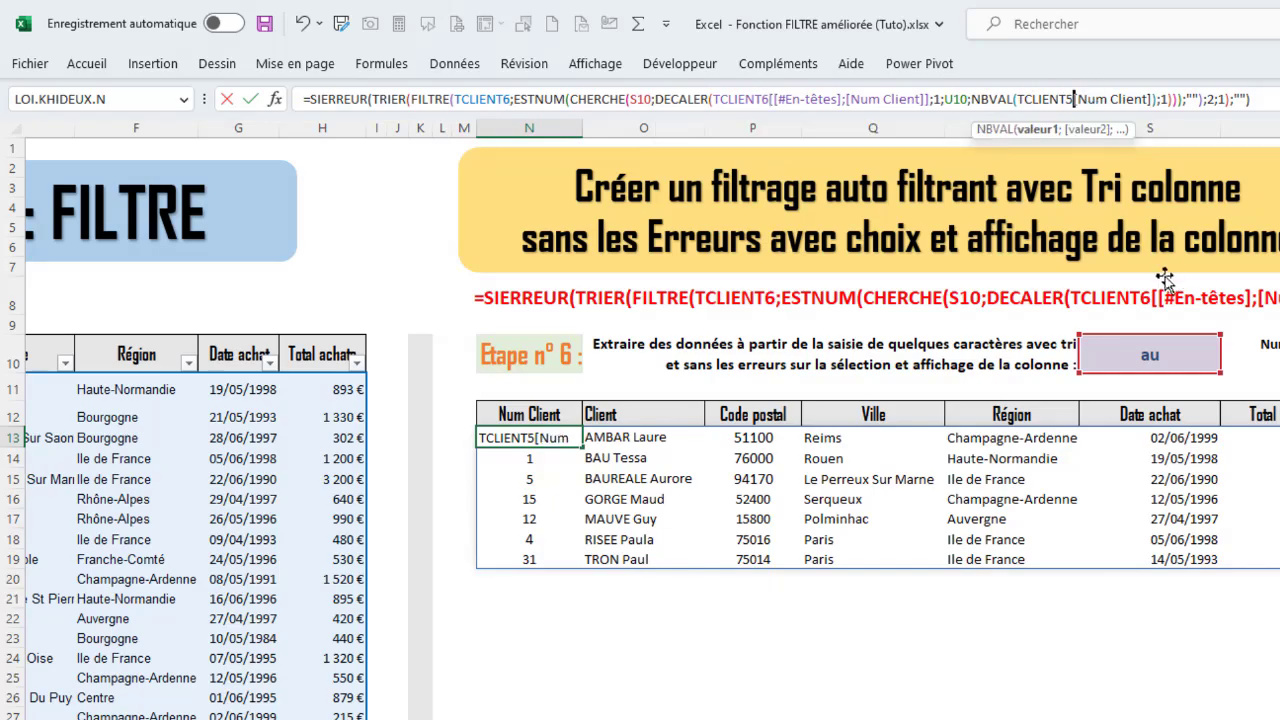
key(BackSpace)
text(6)
key(Return)
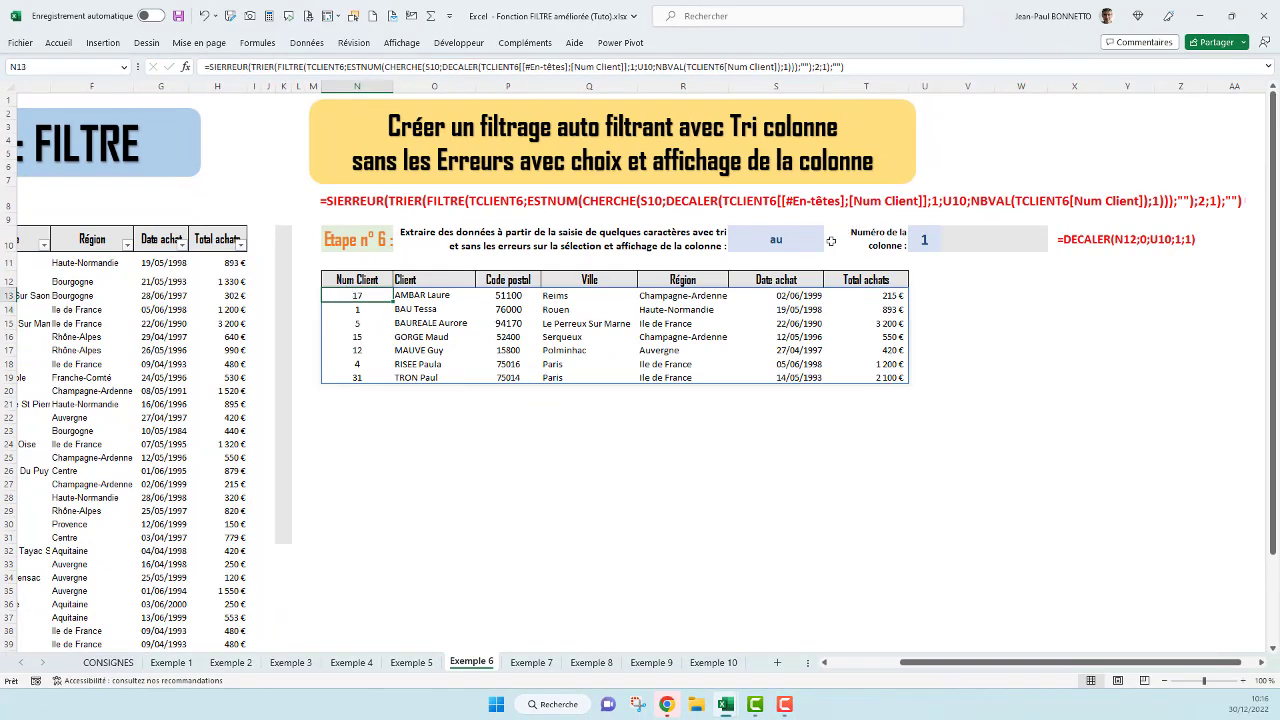
click(815, 243)
click(364, 298)
click(789, 241)
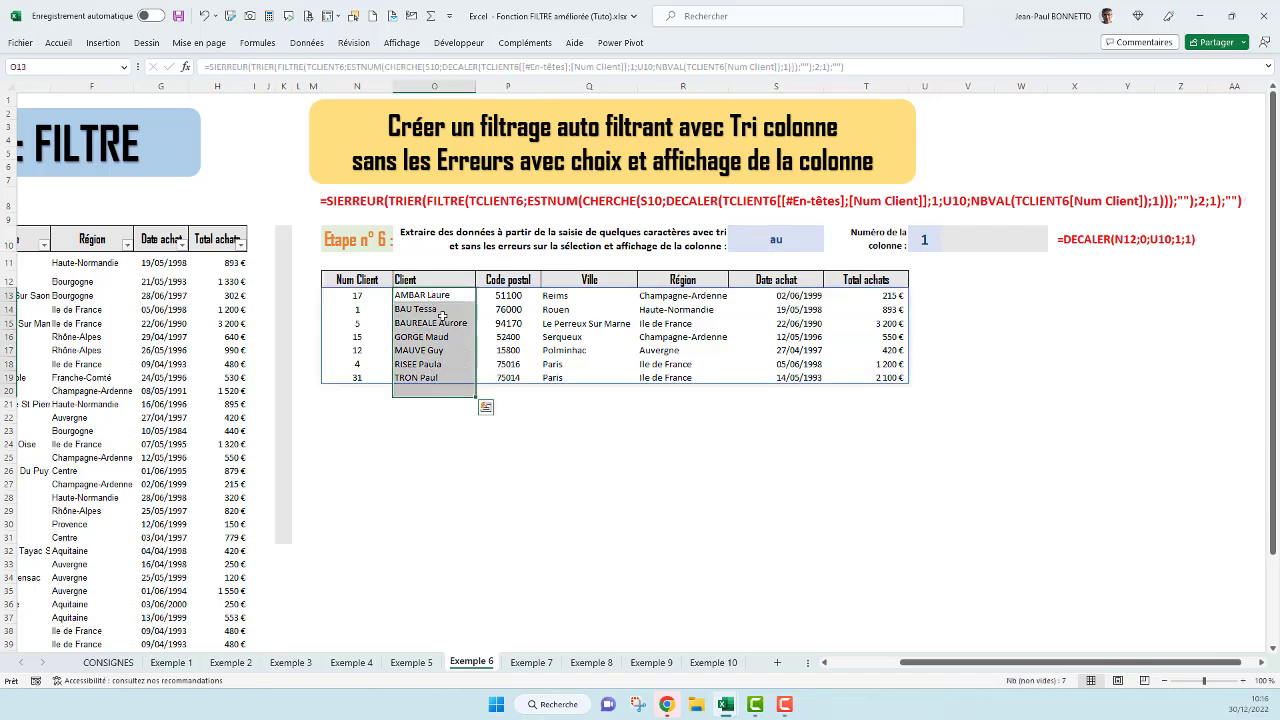
click(440, 306)
click(993, 242)
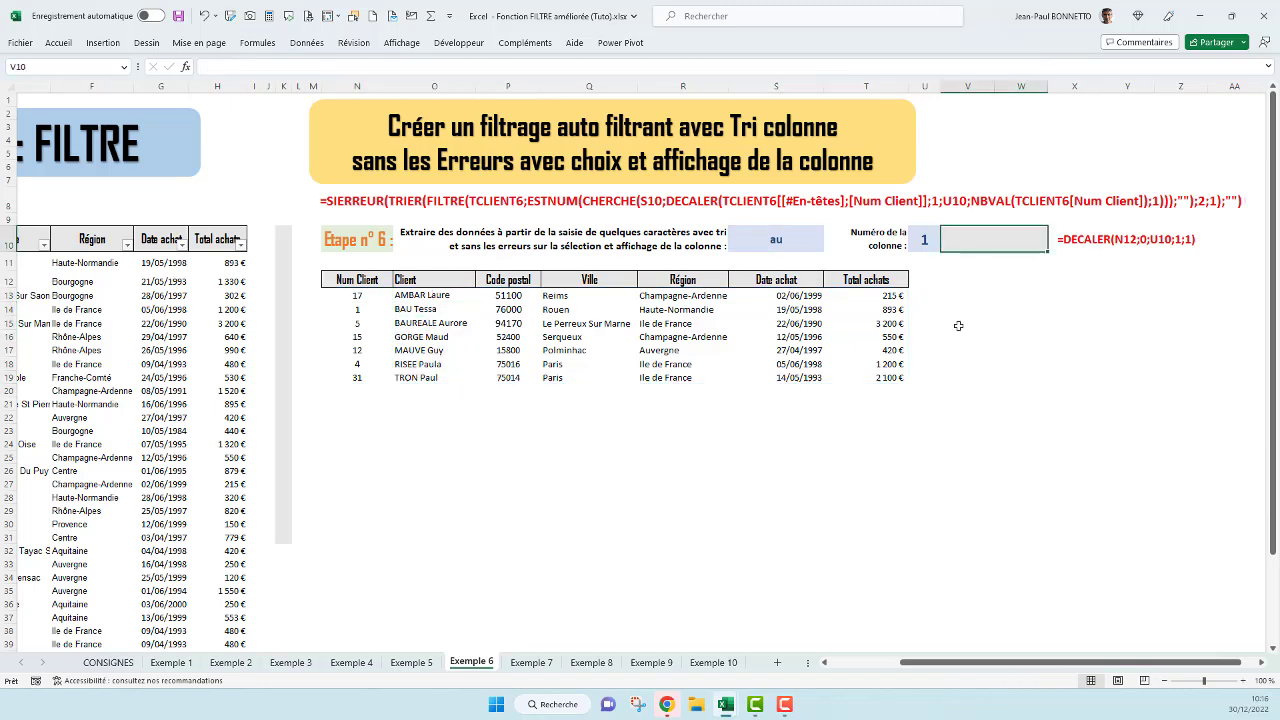
click(926, 238)
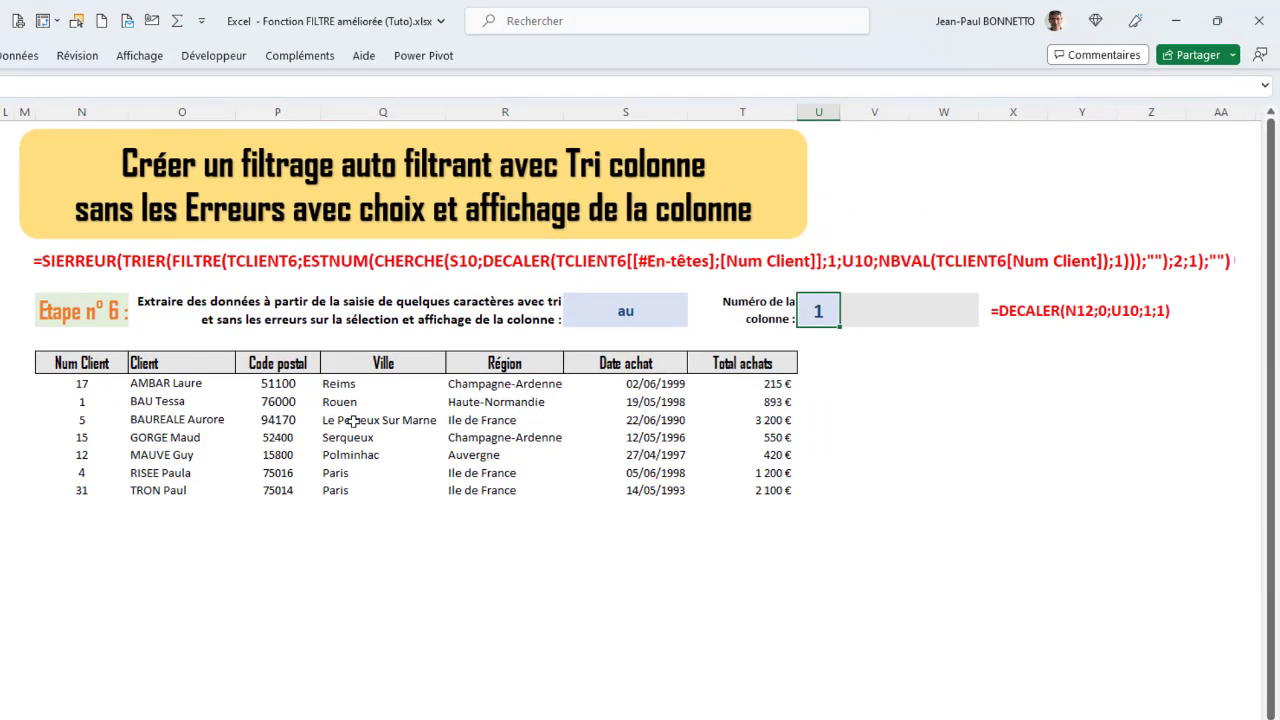
Enter the formula =DECALER(N12;0;U10;1;1) in V10 to display the header name of the chosen column
click(899, 320)
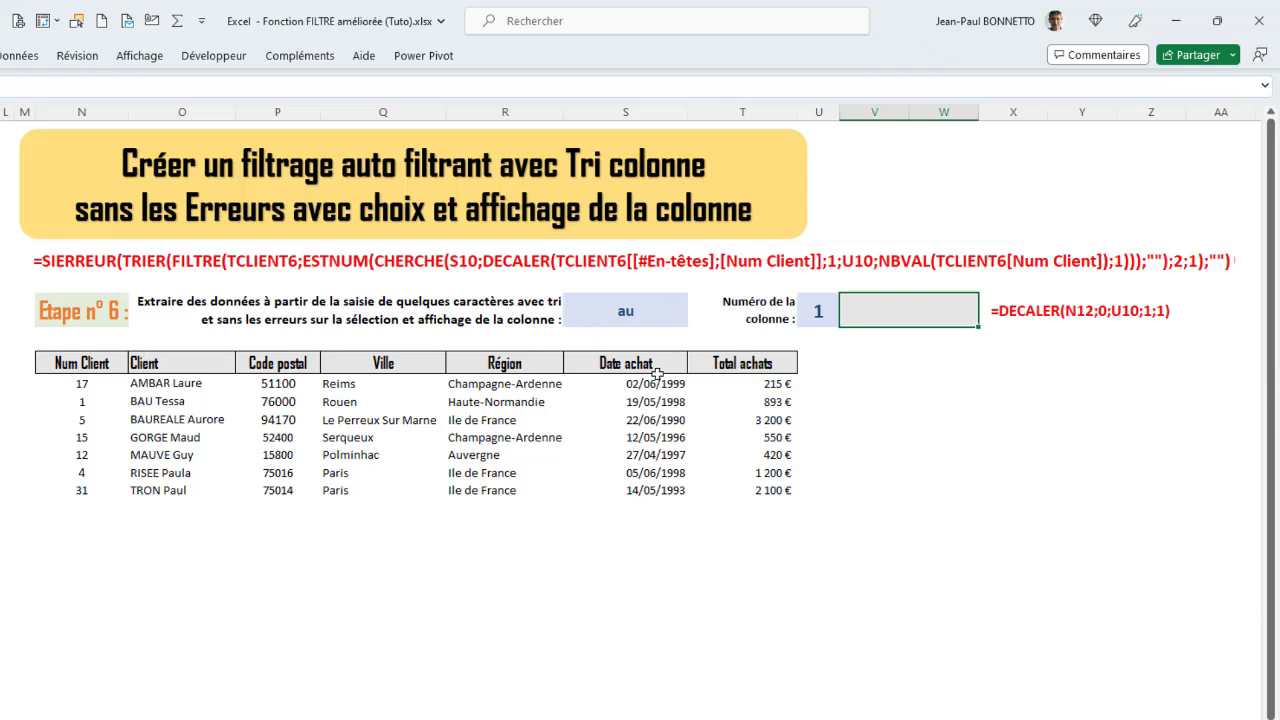
text(=DECALER()
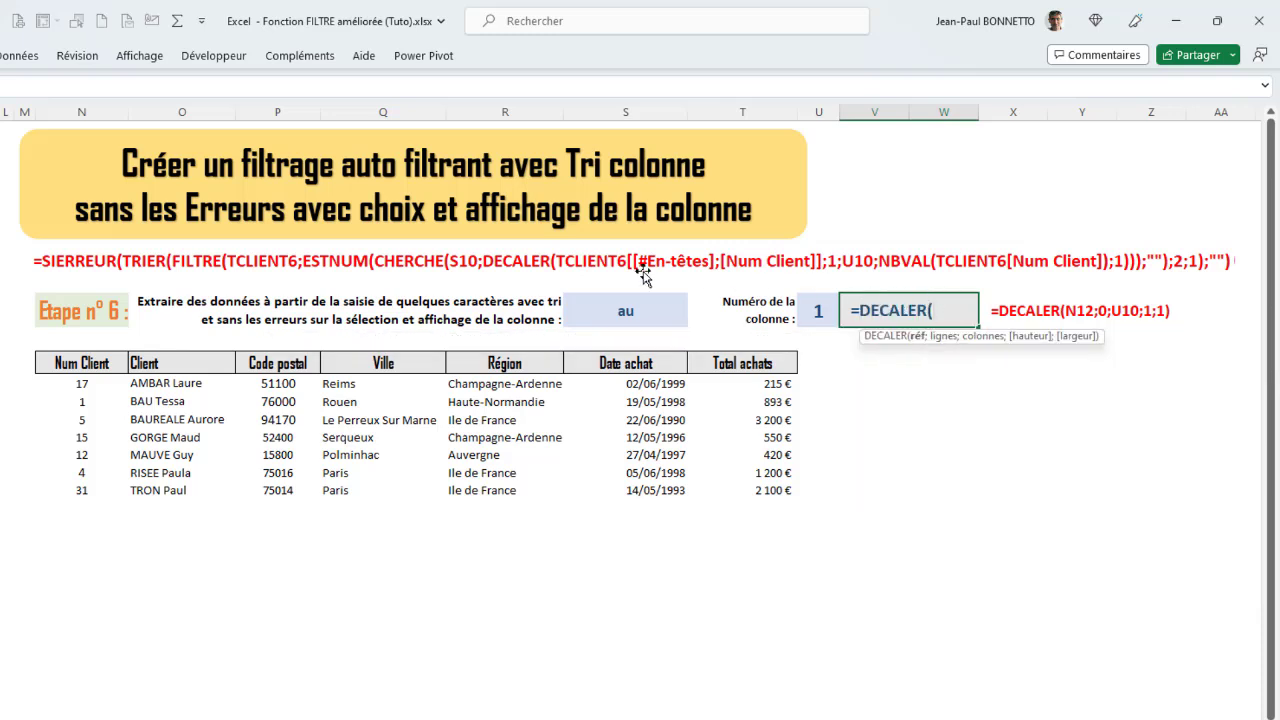
click(64, 362)
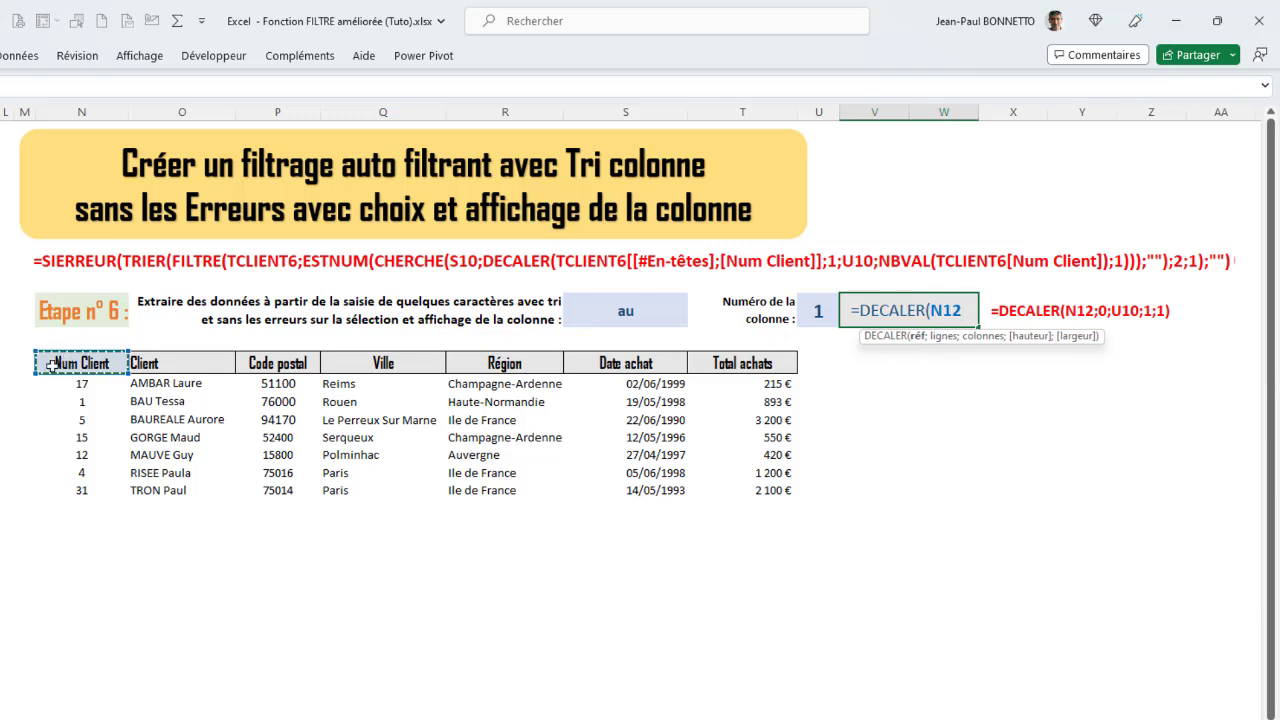
text(;)
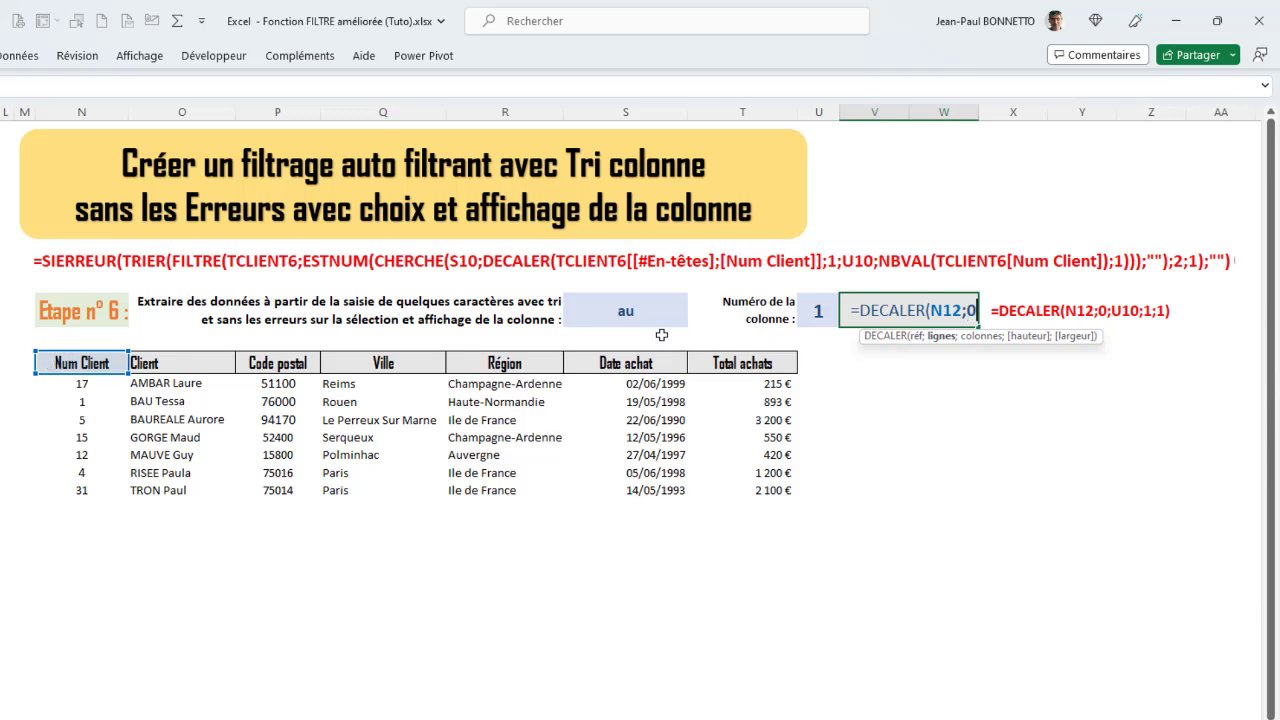
text(0;)
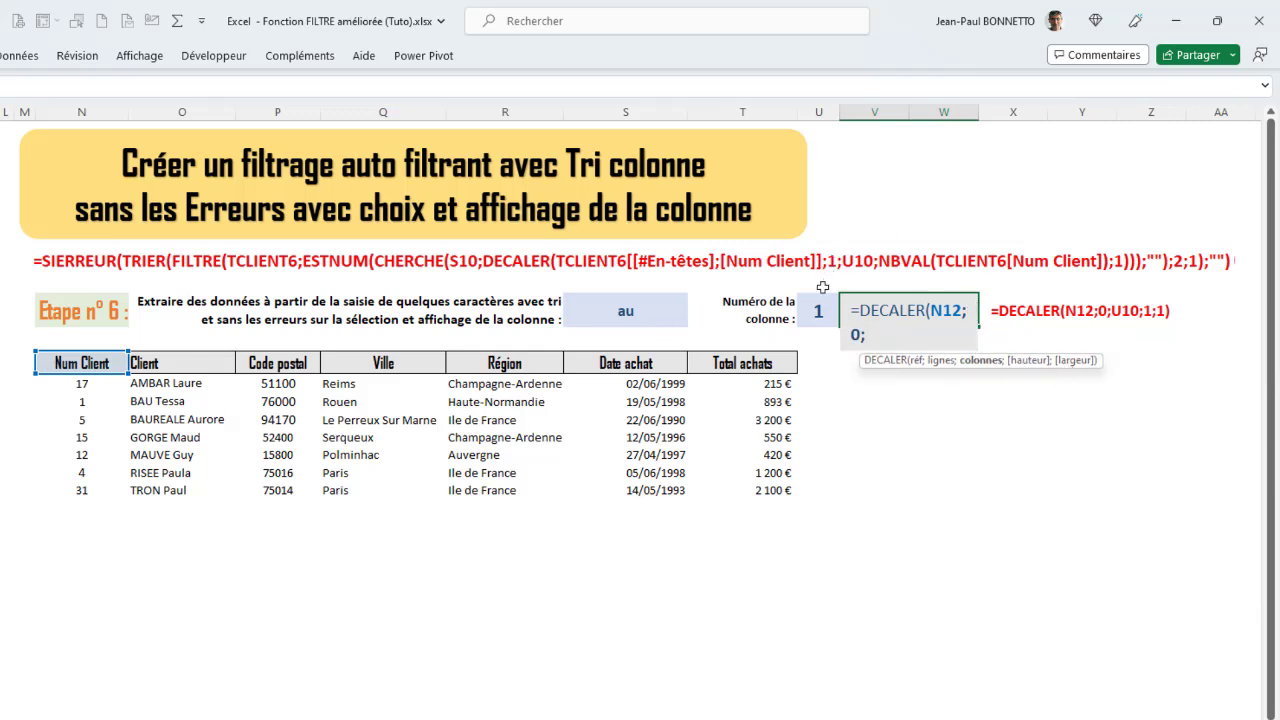
click(807, 312)
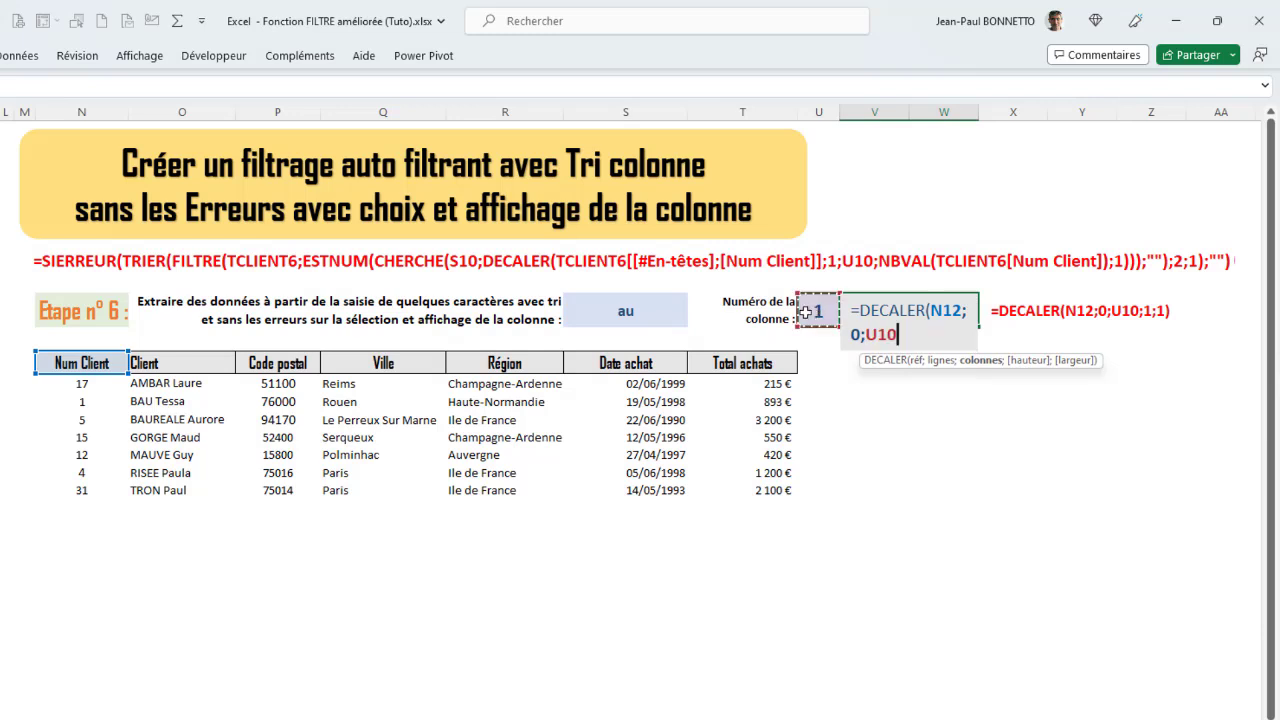
text(;)
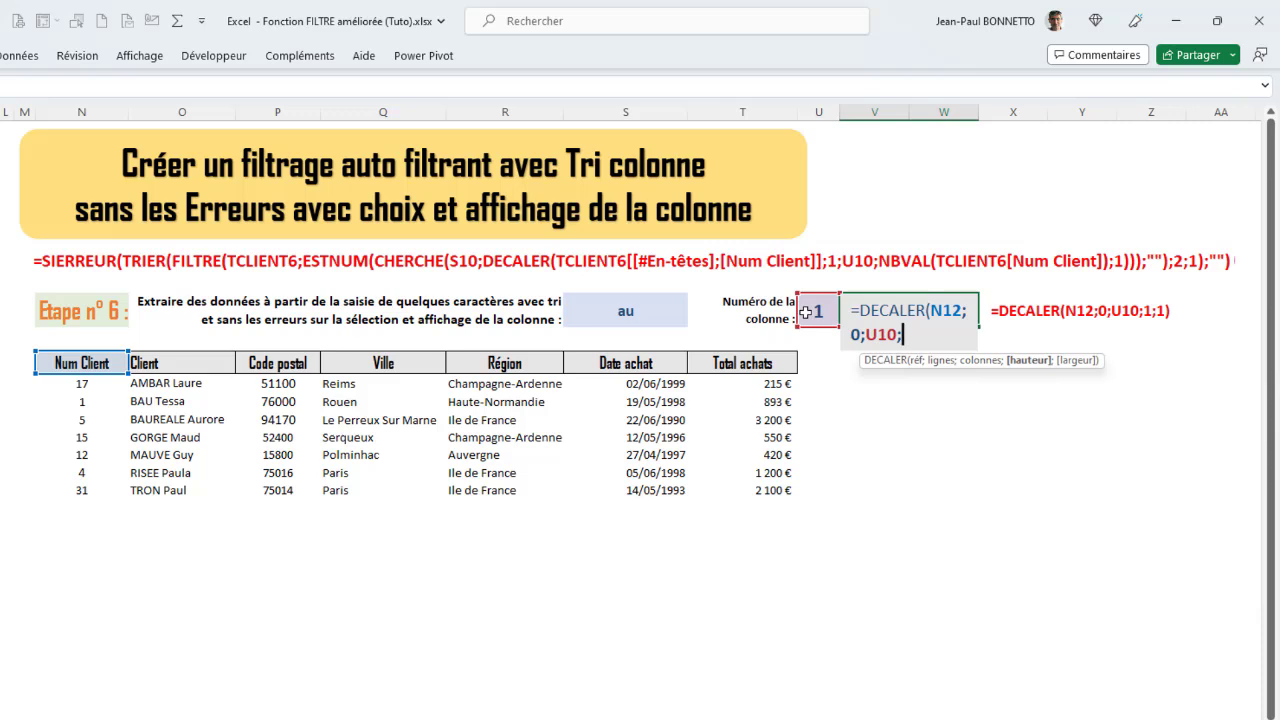
text(1;1)
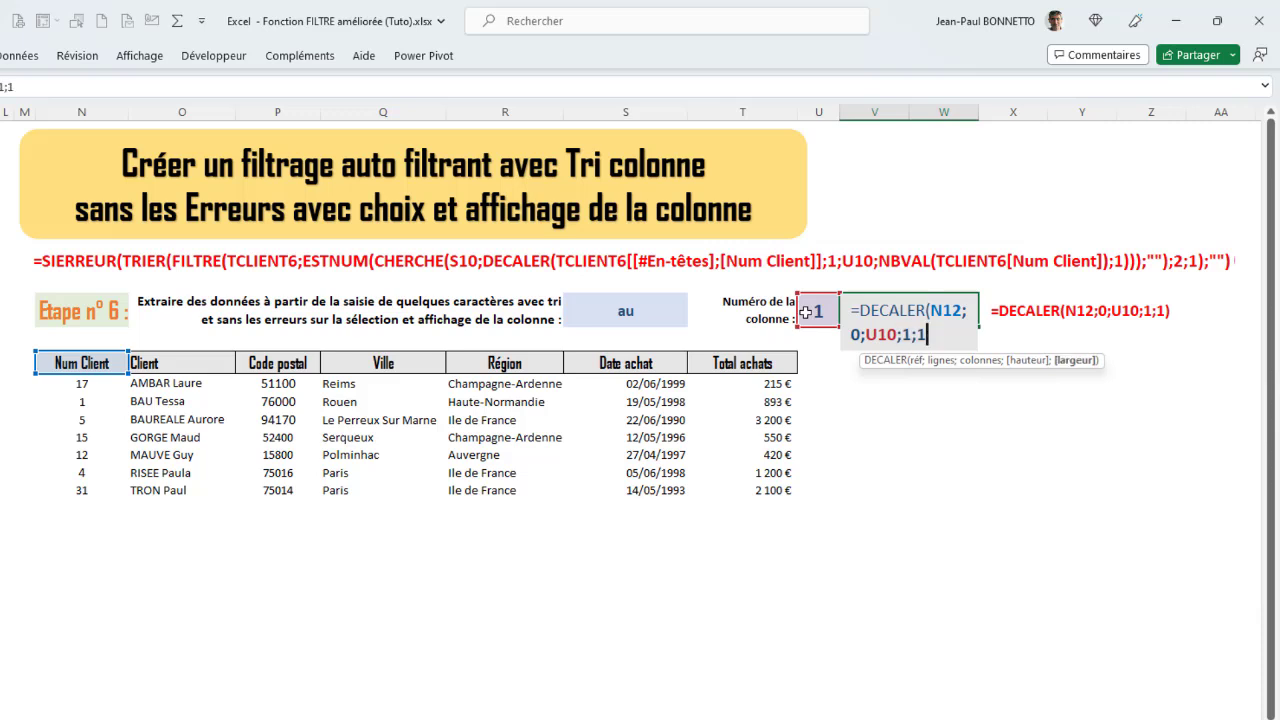
text())
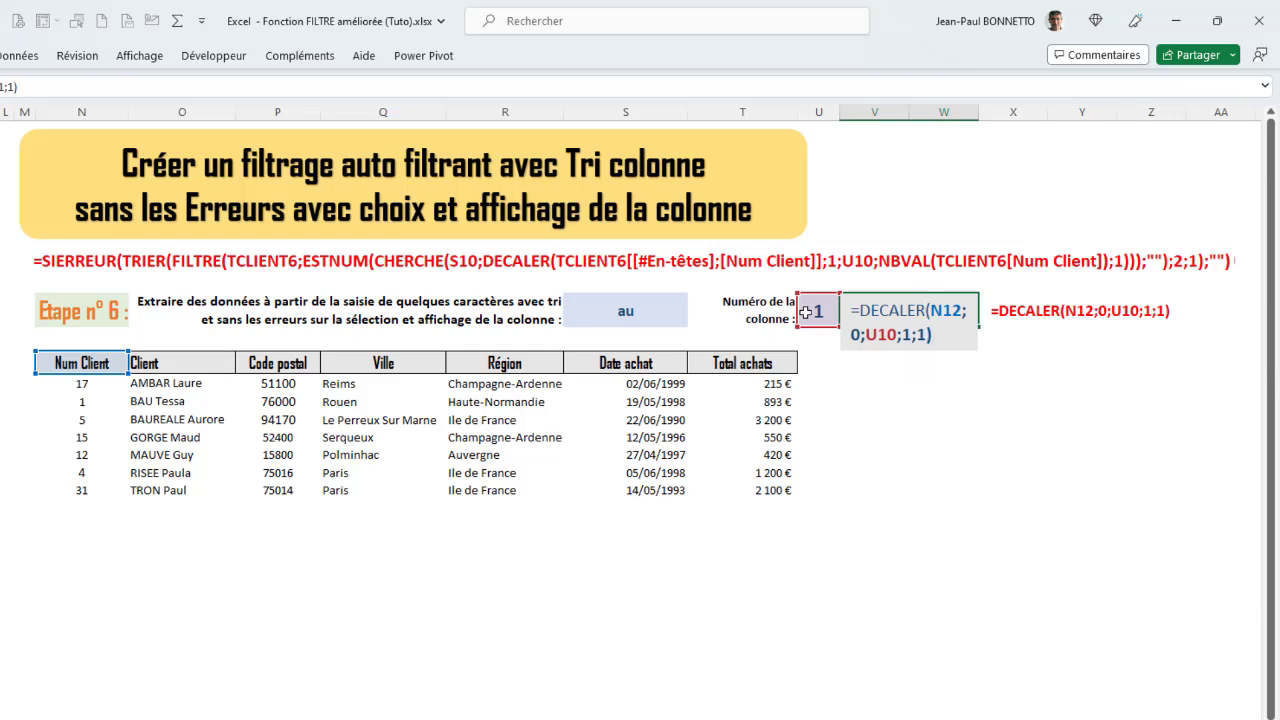
key(Return)
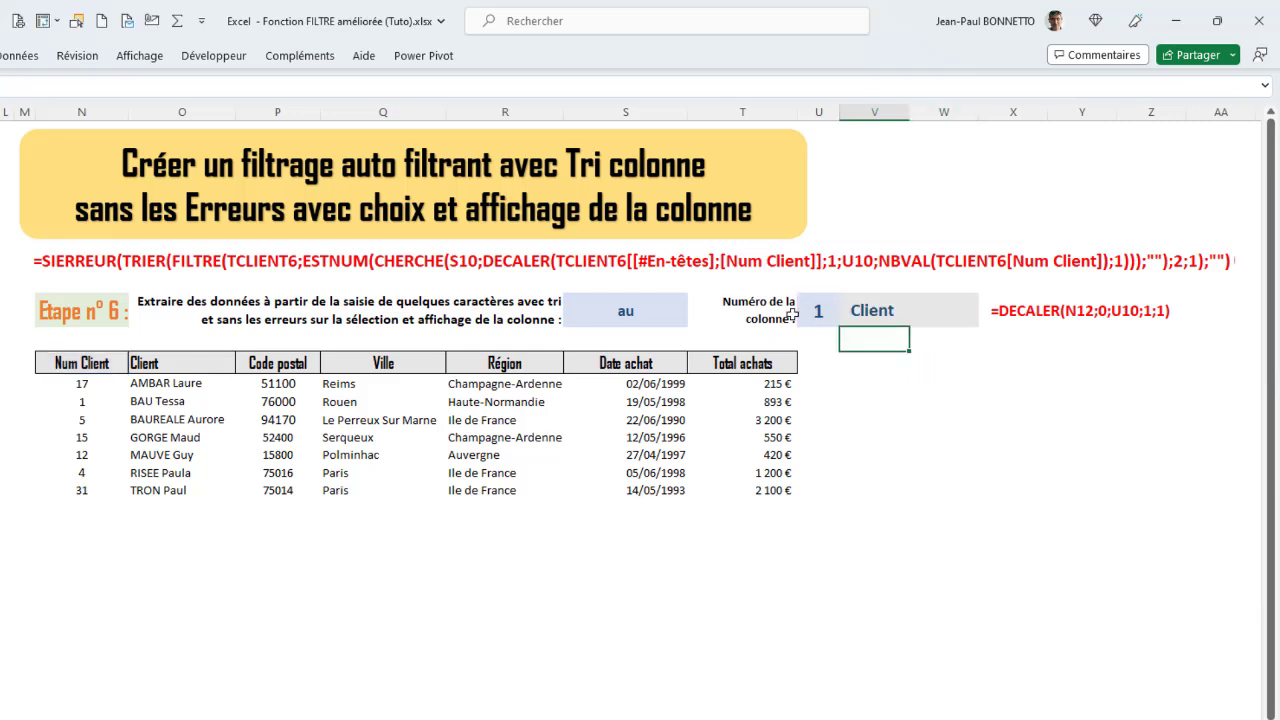
Test the filter and the column name display by setting the column number in U10 to 3 and 4 in turn
click(863, 308)
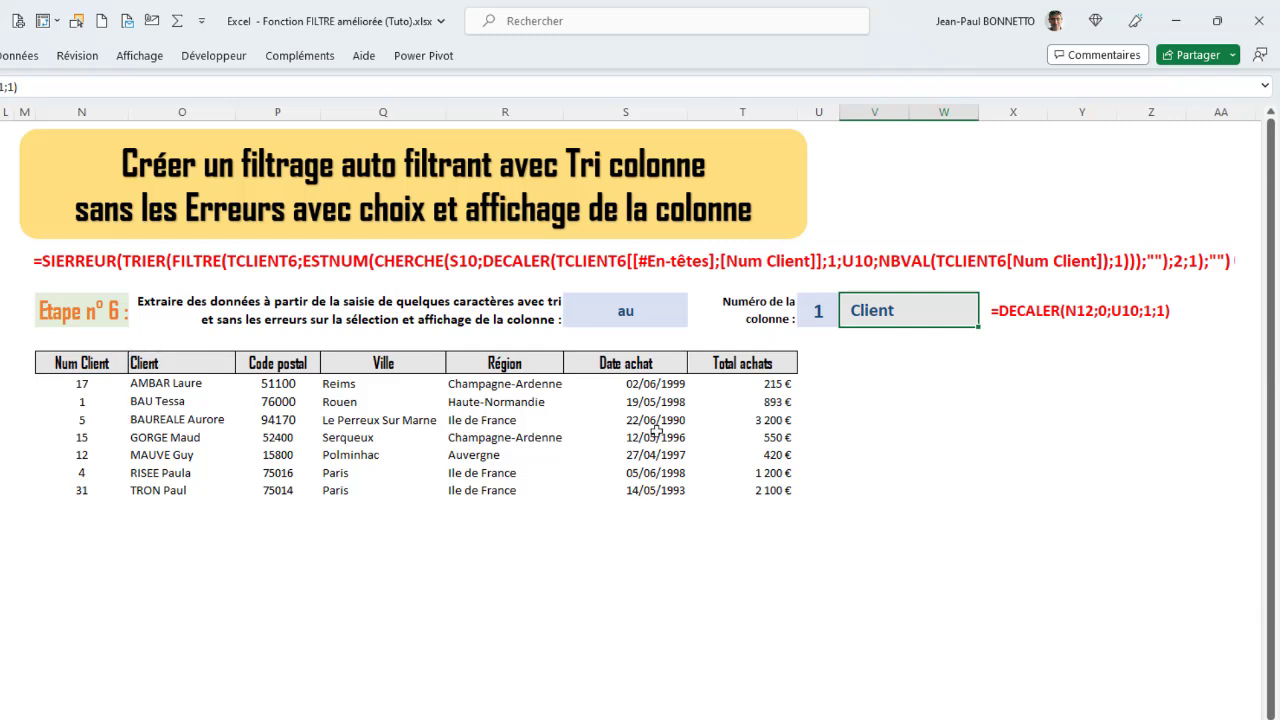
click(816, 312)
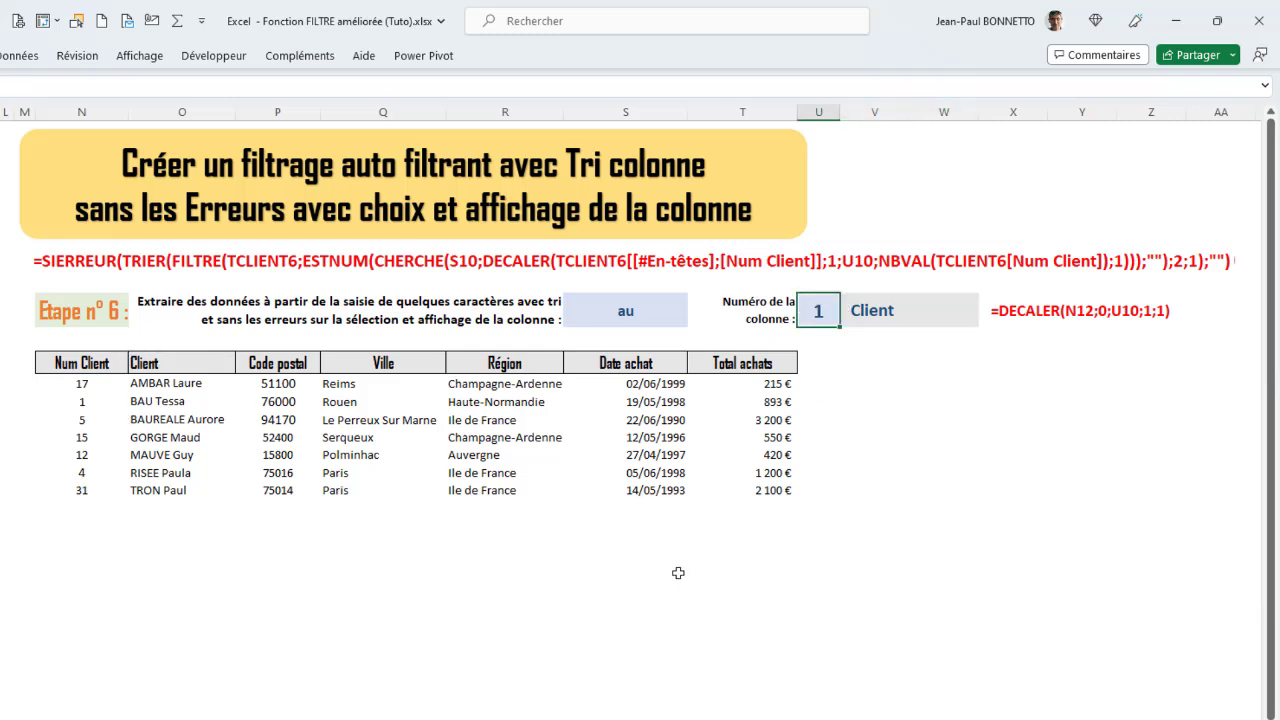
text(3)
key(Return)
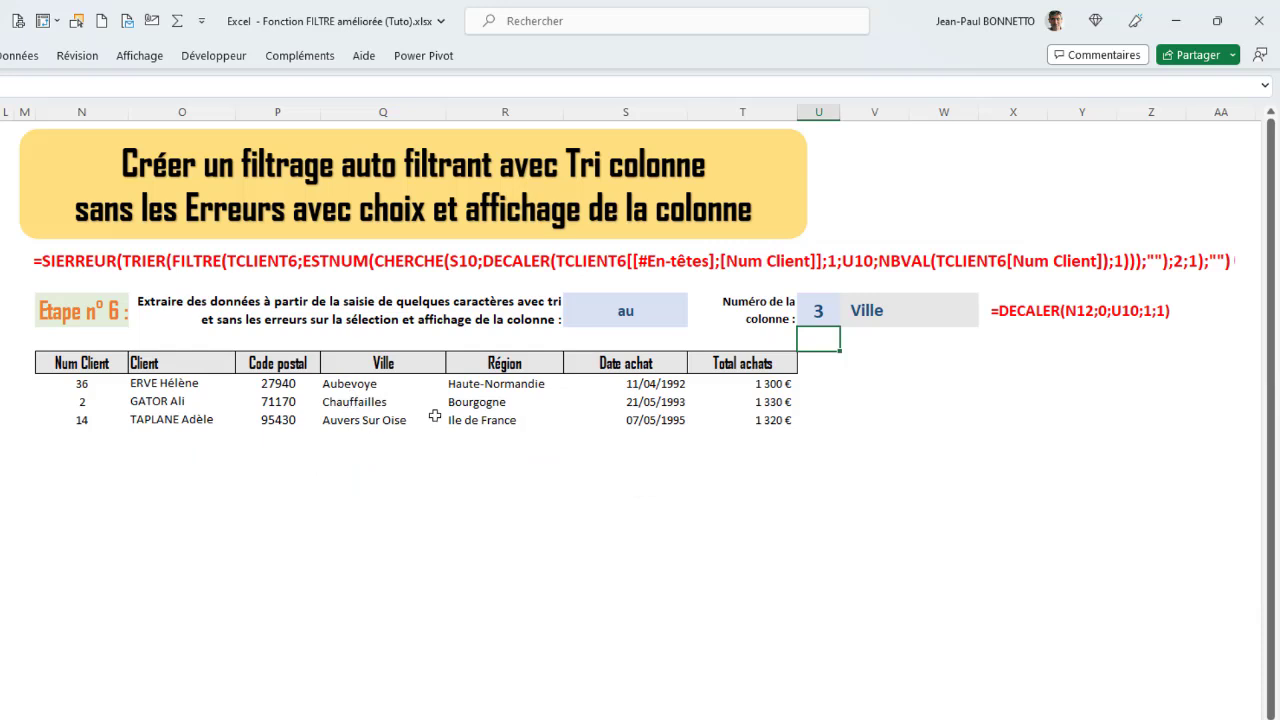
click(820, 310)
text(4)
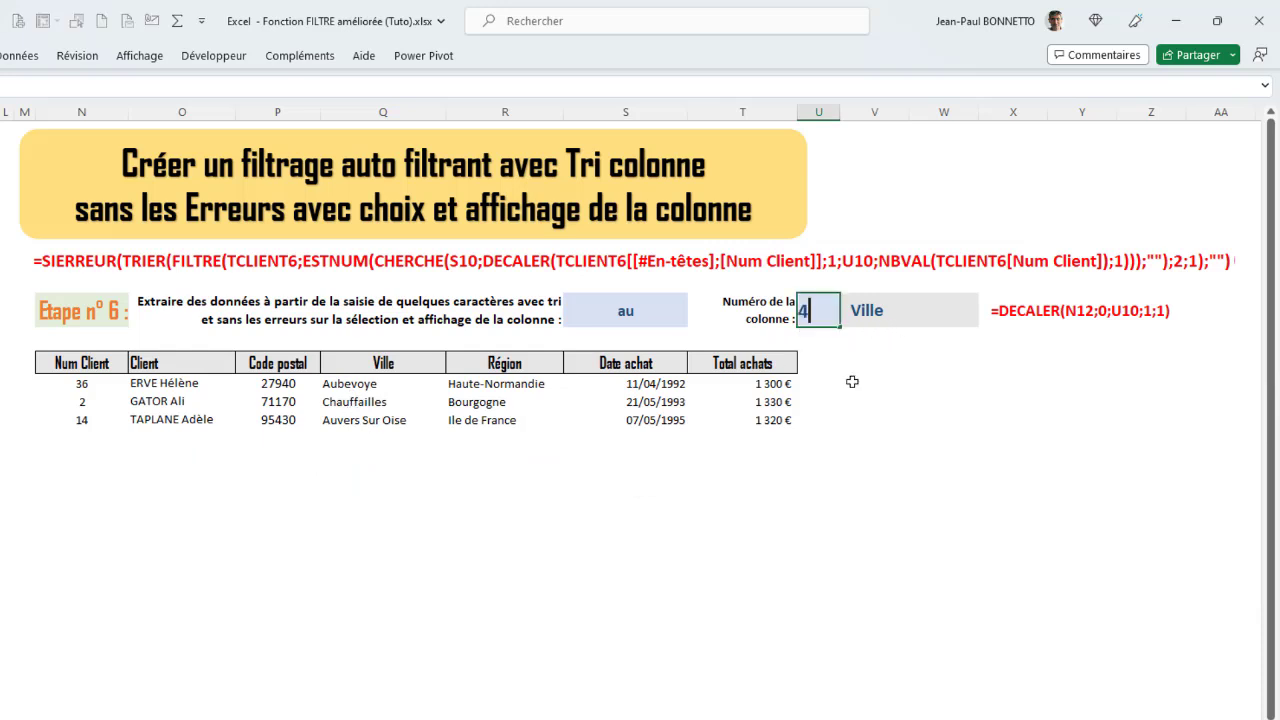
key(Return)
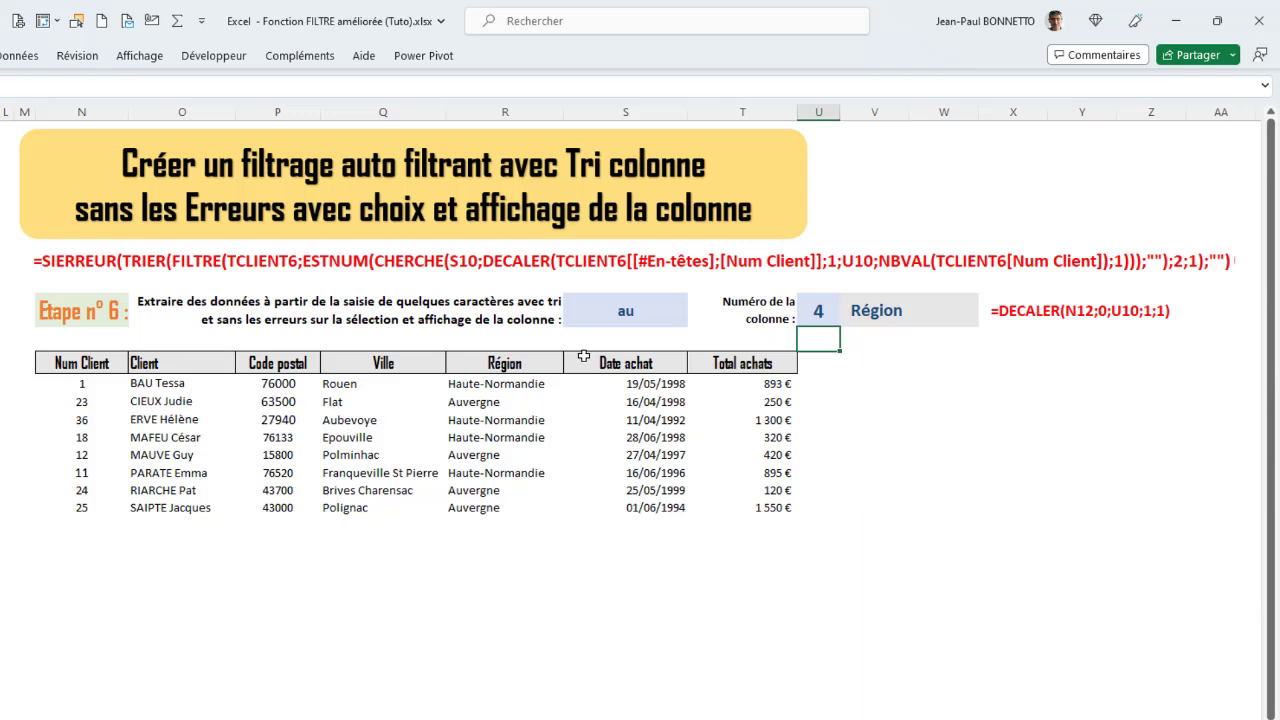
click(636, 310)
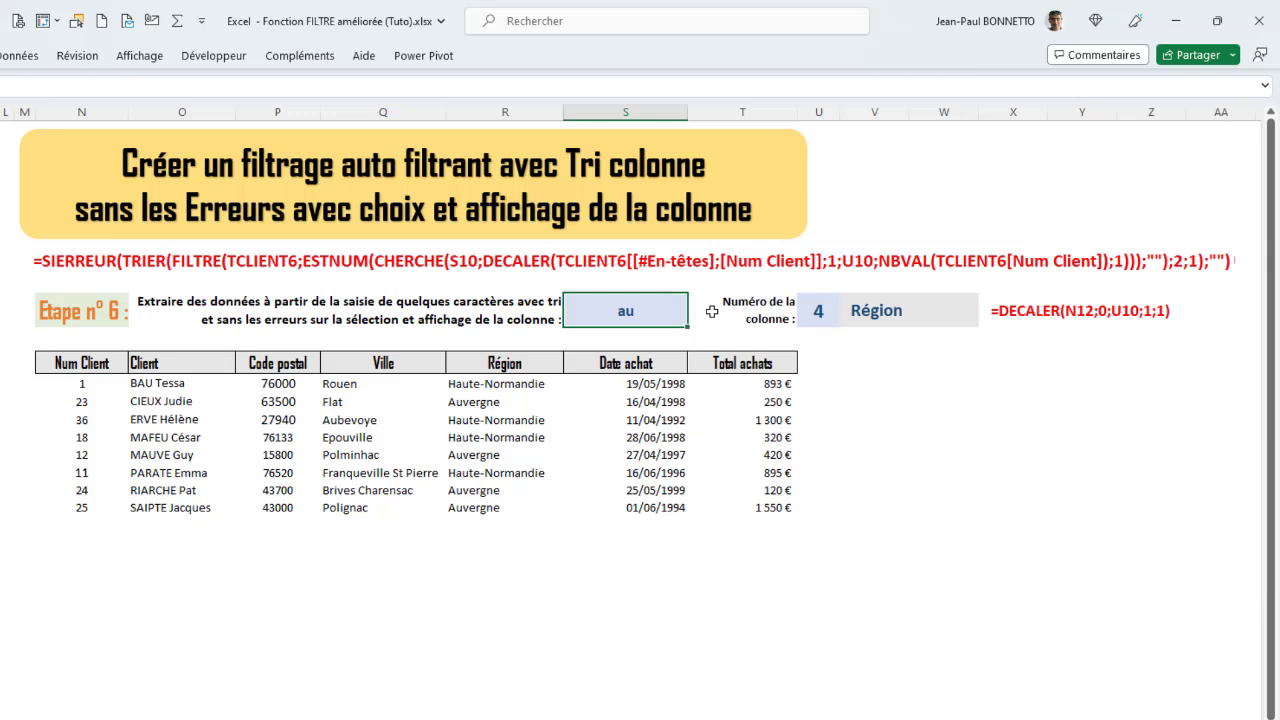
click(881, 313)
click(830, 313)
click(886, 313)
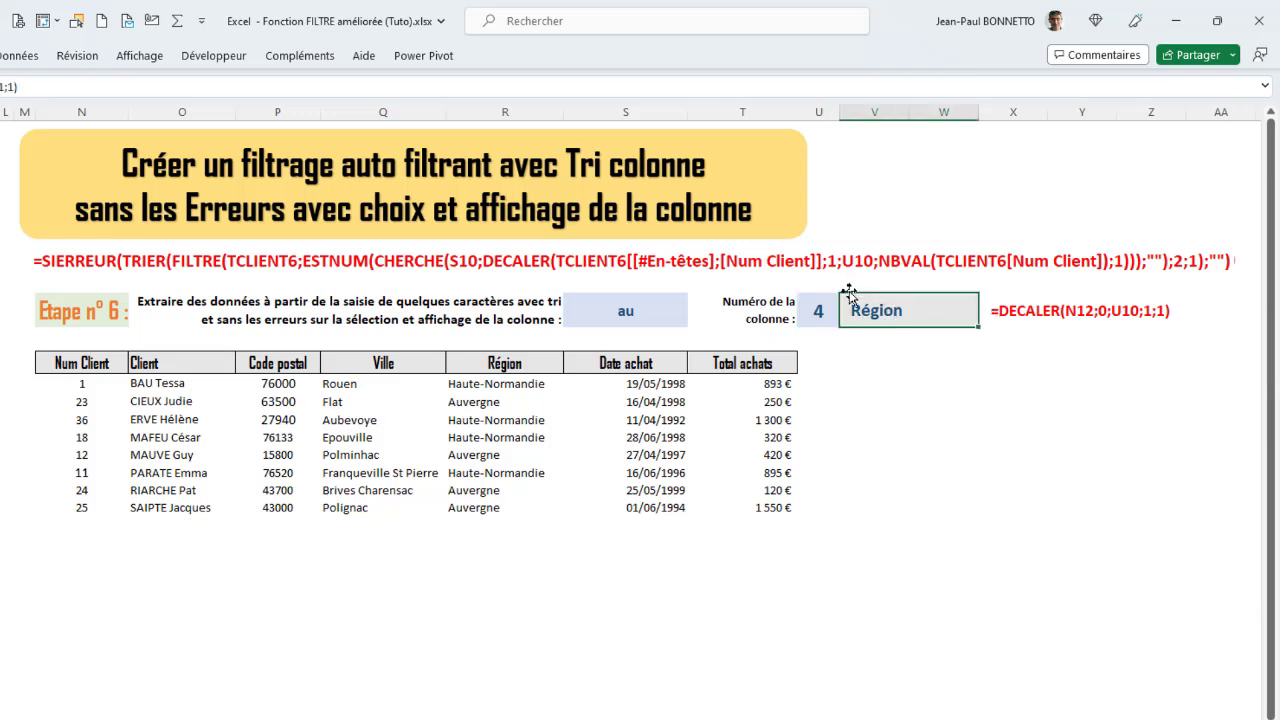
click(832, 306)
click(887, 312)
drag(48, 367, 728, 363)
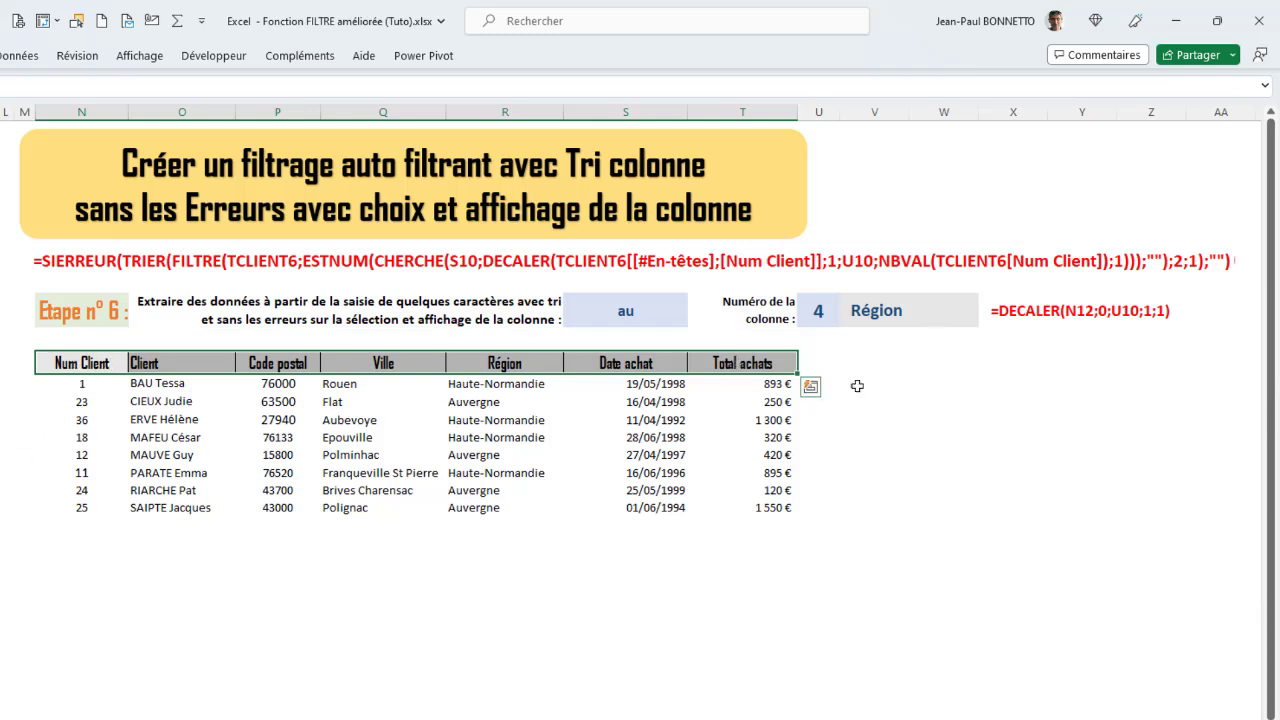
Test the filter with column number 2 in U10, and set the column number back to 1
click(821, 310)
text(2)
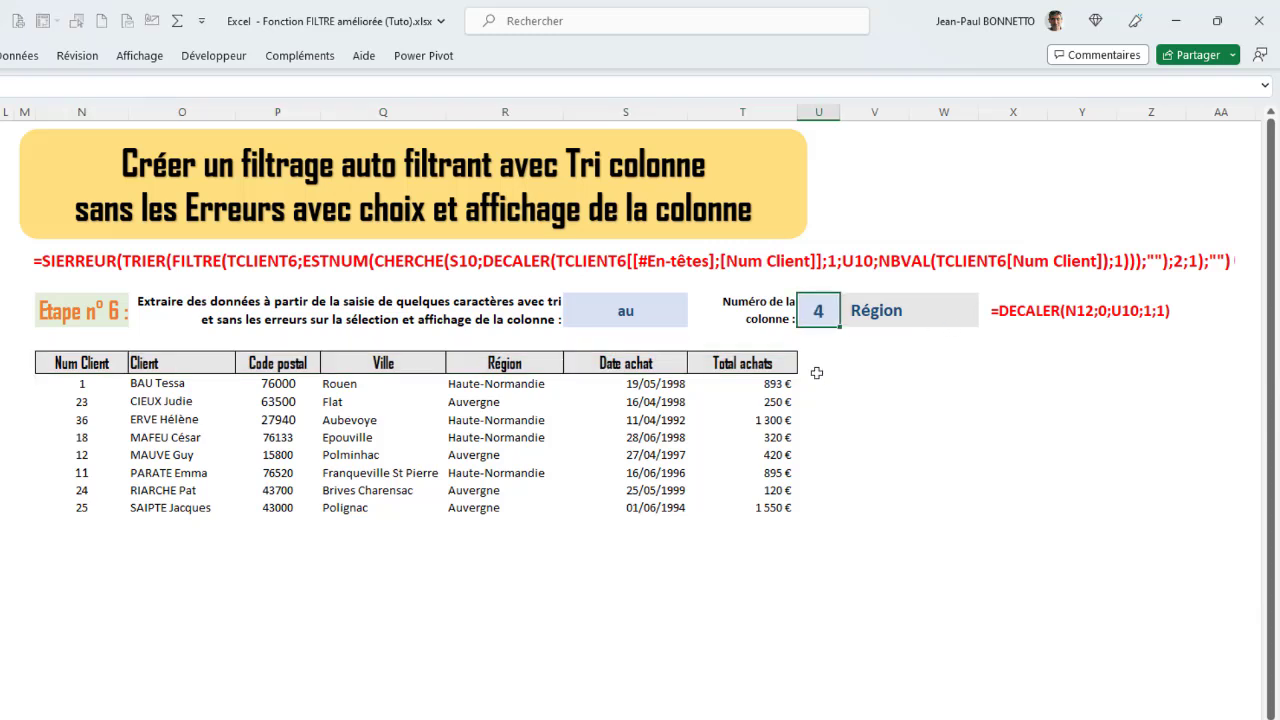
key(Return)
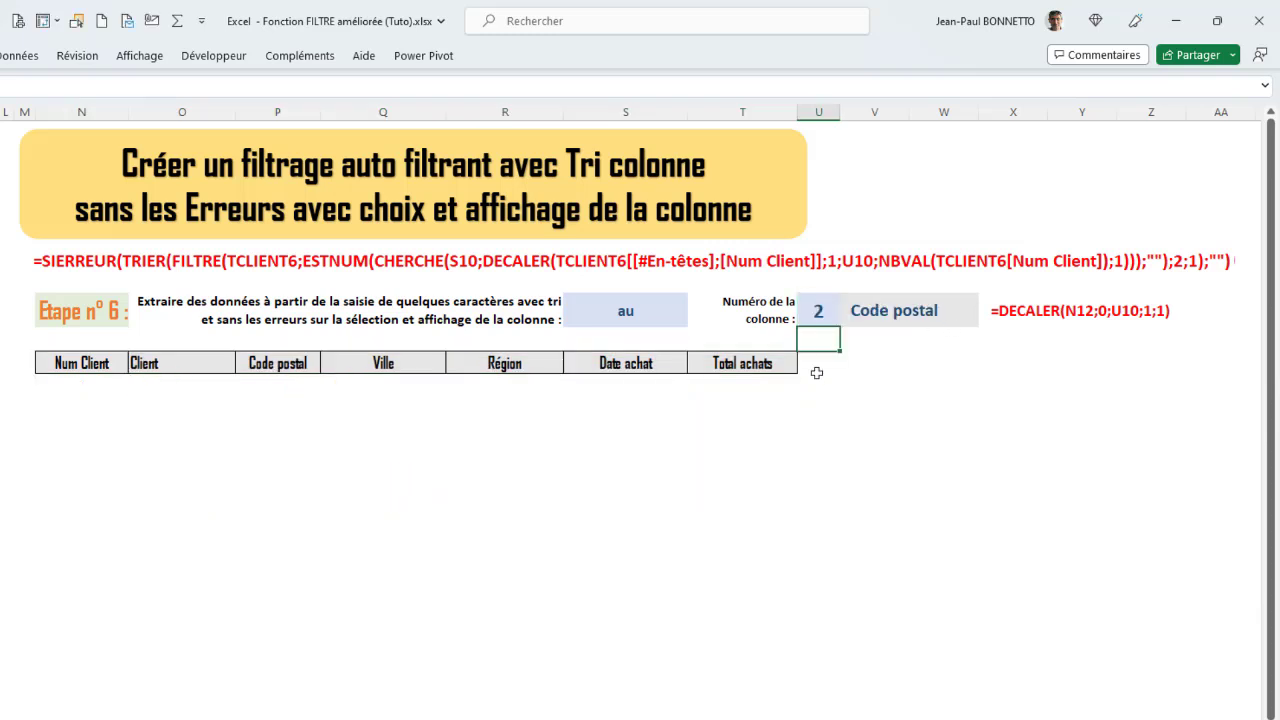
click(816, 310)
text(1)
key(Return)
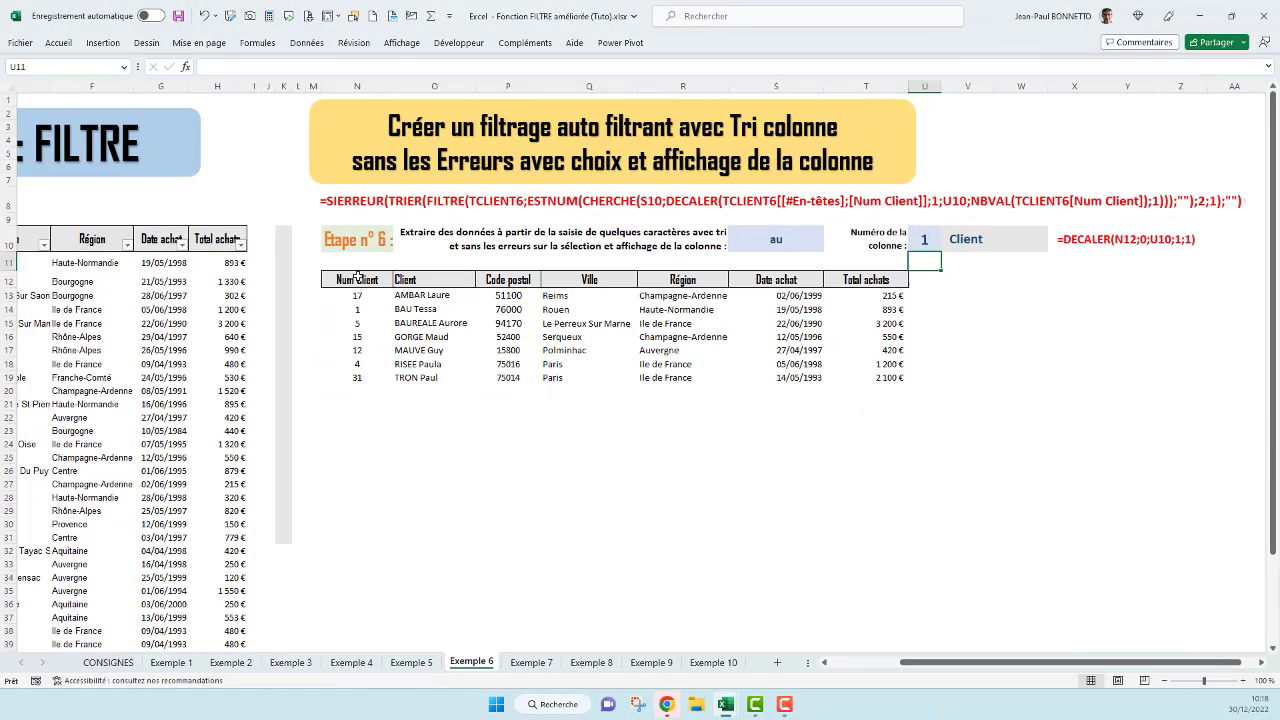
click(357, 279)
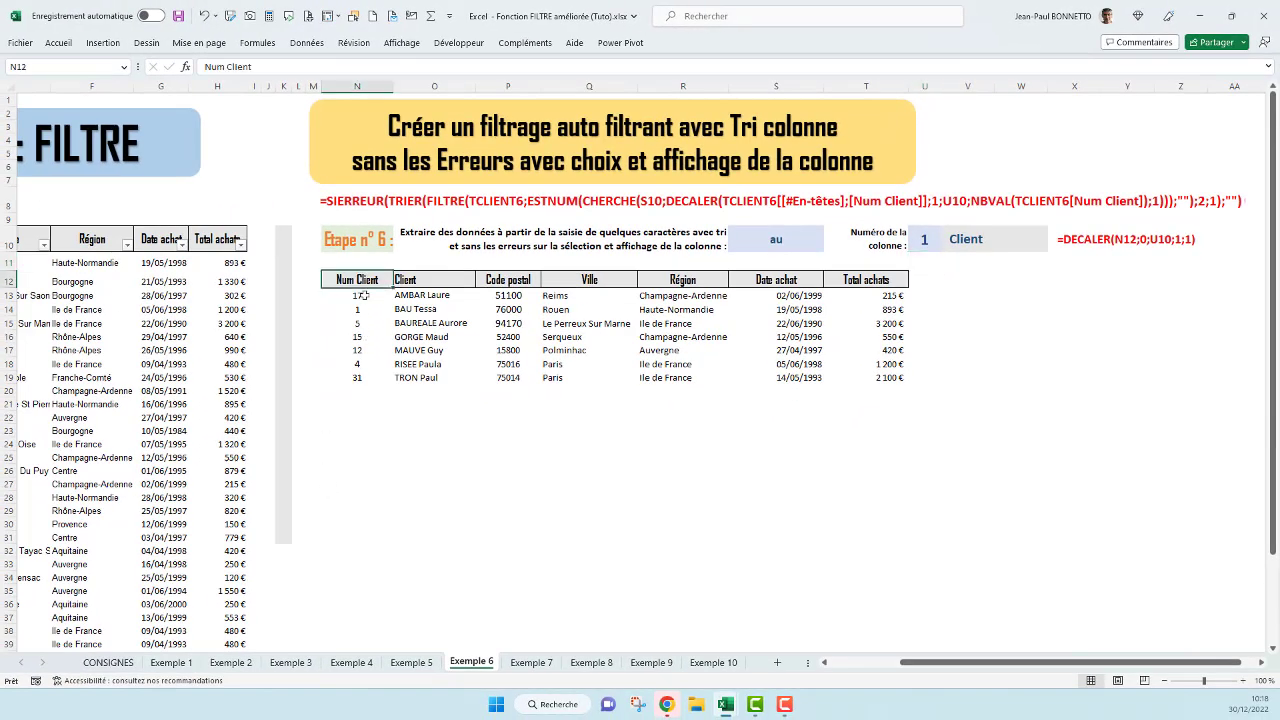
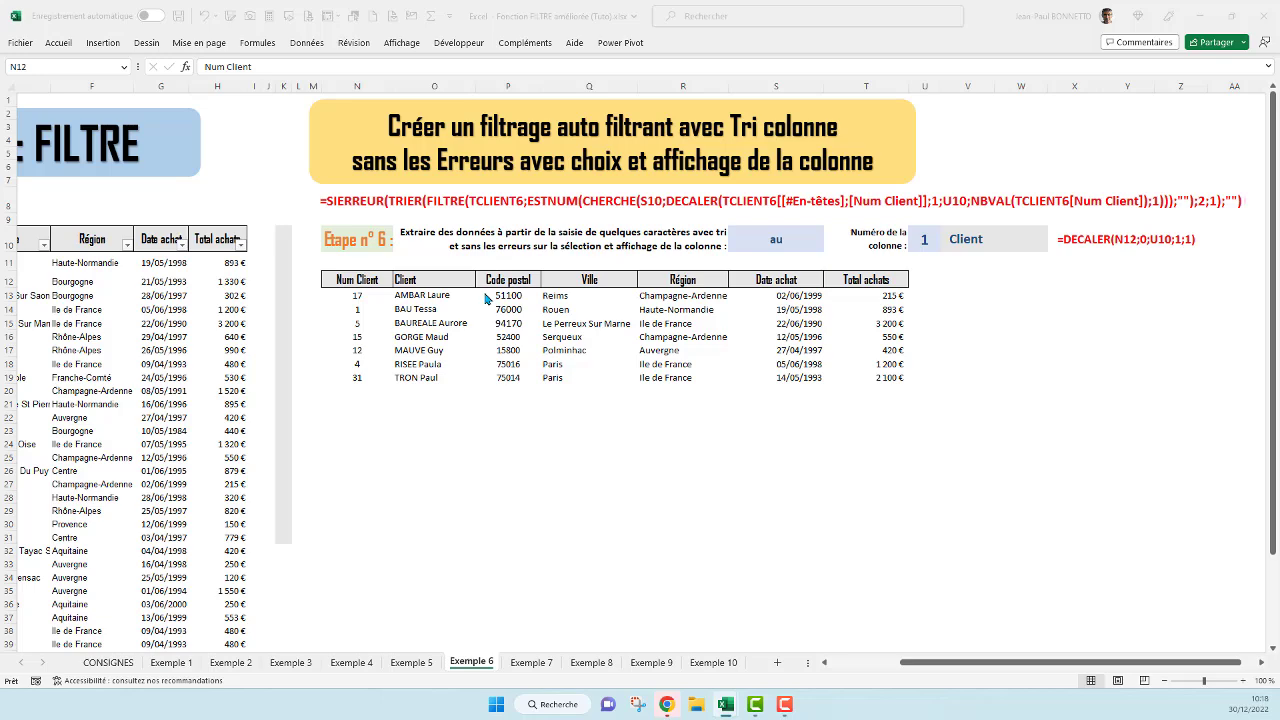
click(531, 663)
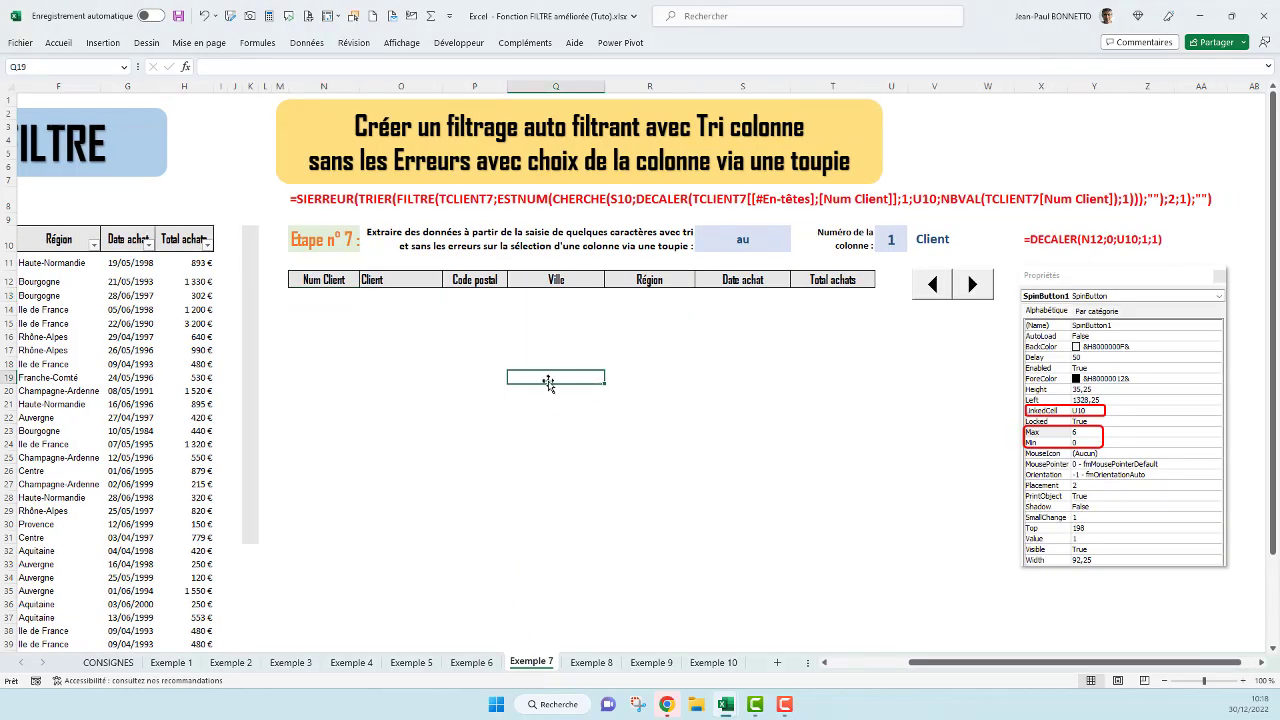
click(471, 663)
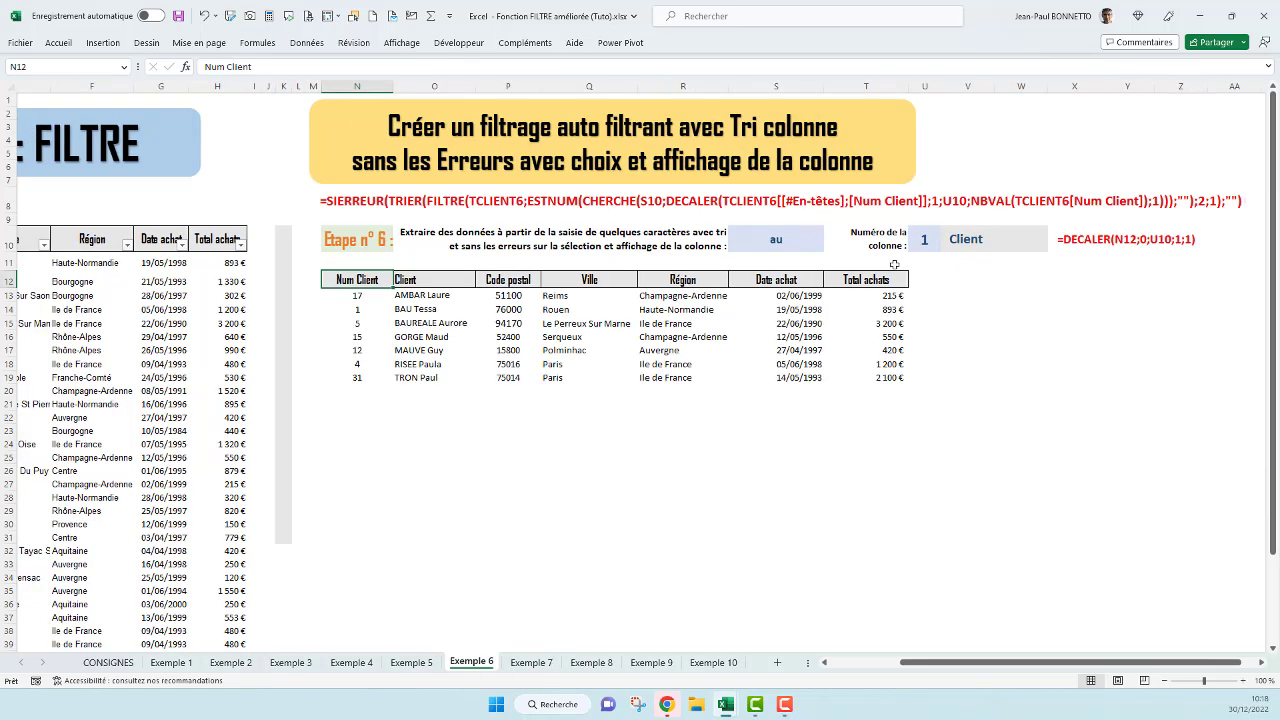
Open sheet Exemple 7 and keep the ribbon permanently displayed with the Développeur commands
click(926, 239)
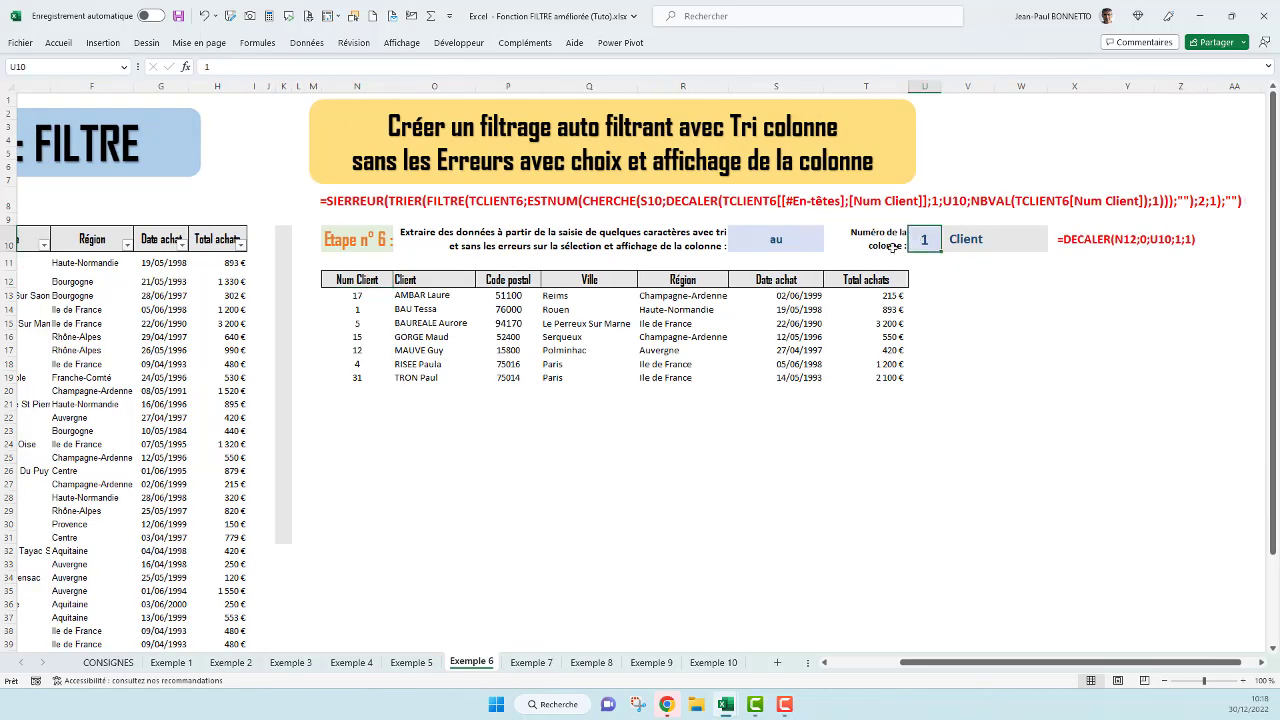
click(531, 663)
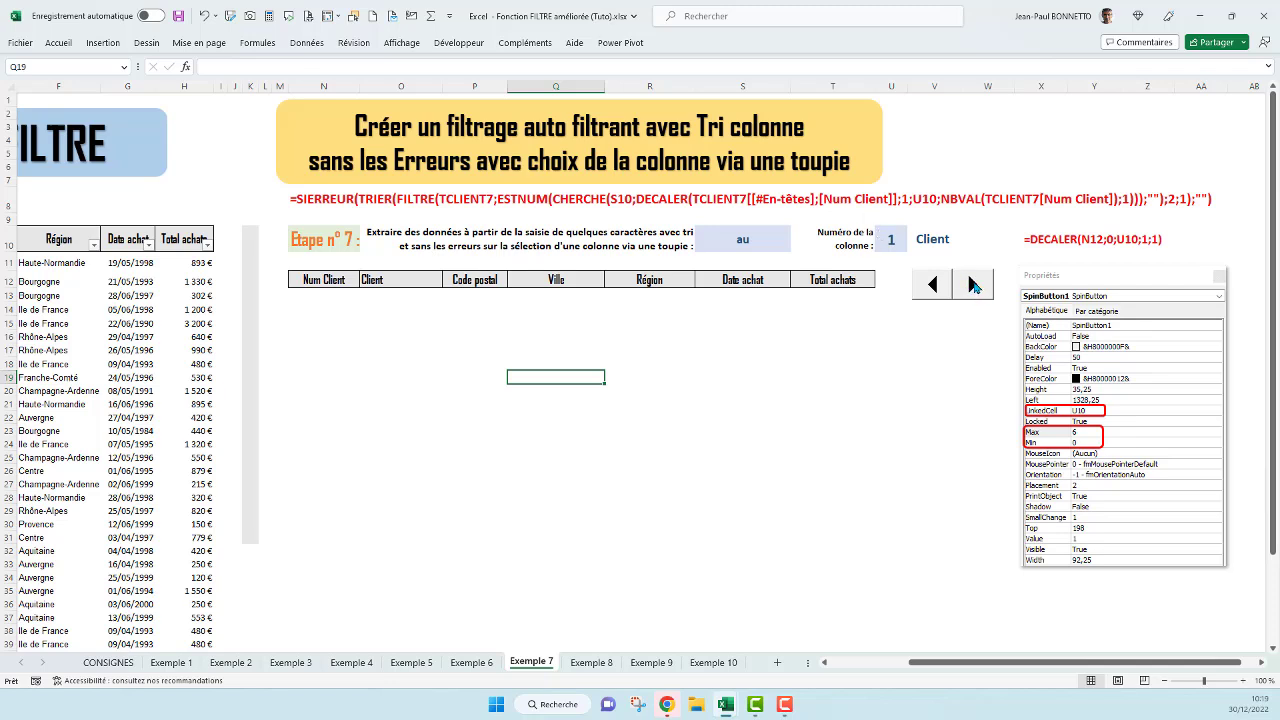
click(934, 288)
click(900, 321)
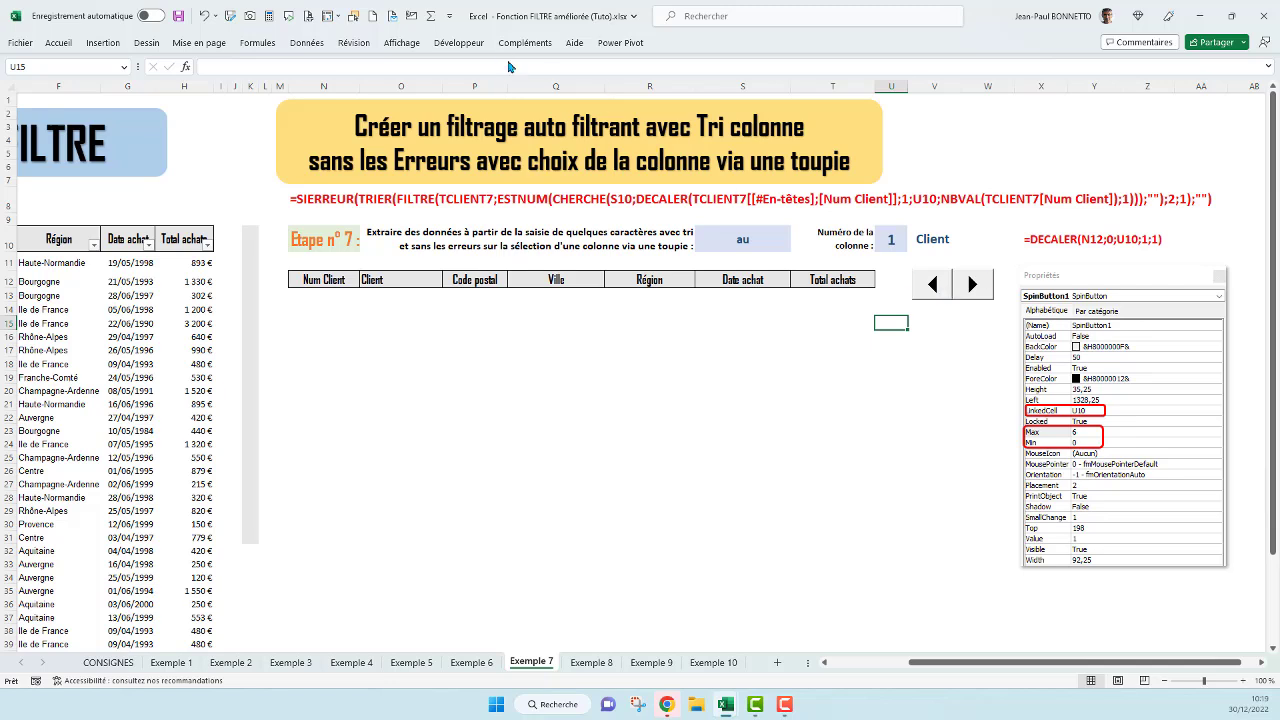
click(459, 43)
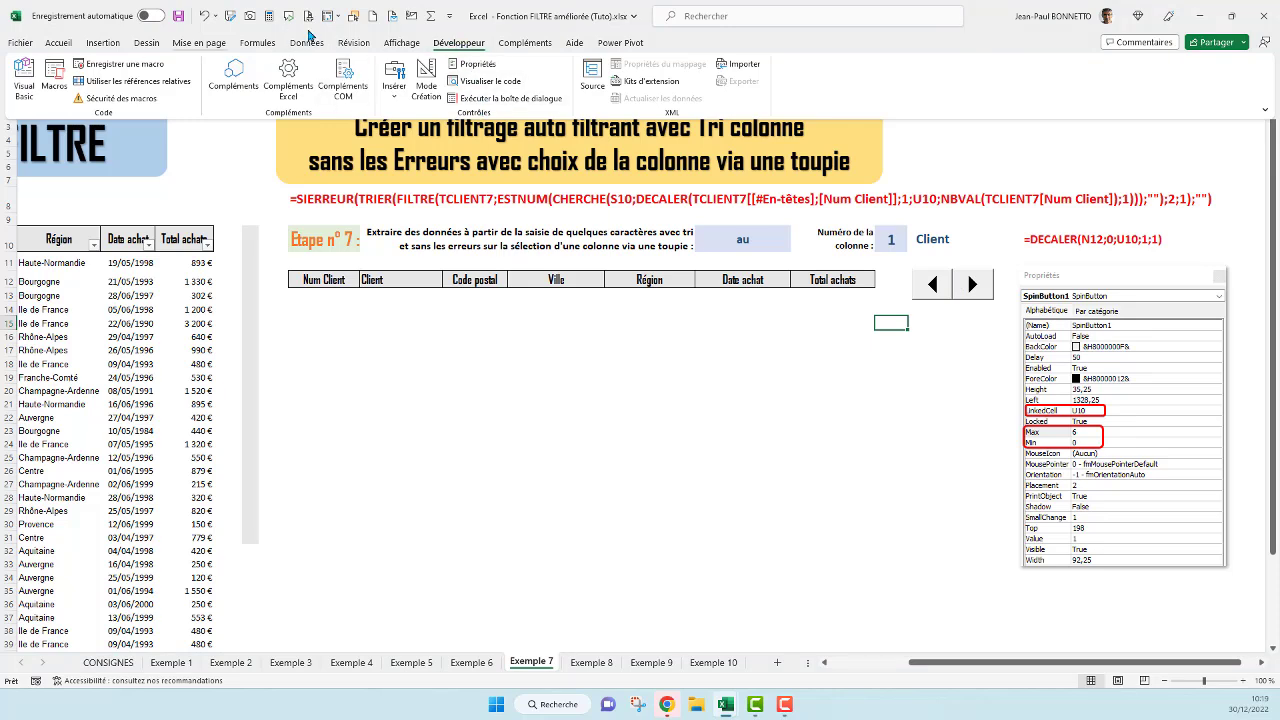
click(459, 46)
click(457, 45)
double_click(456, 45)
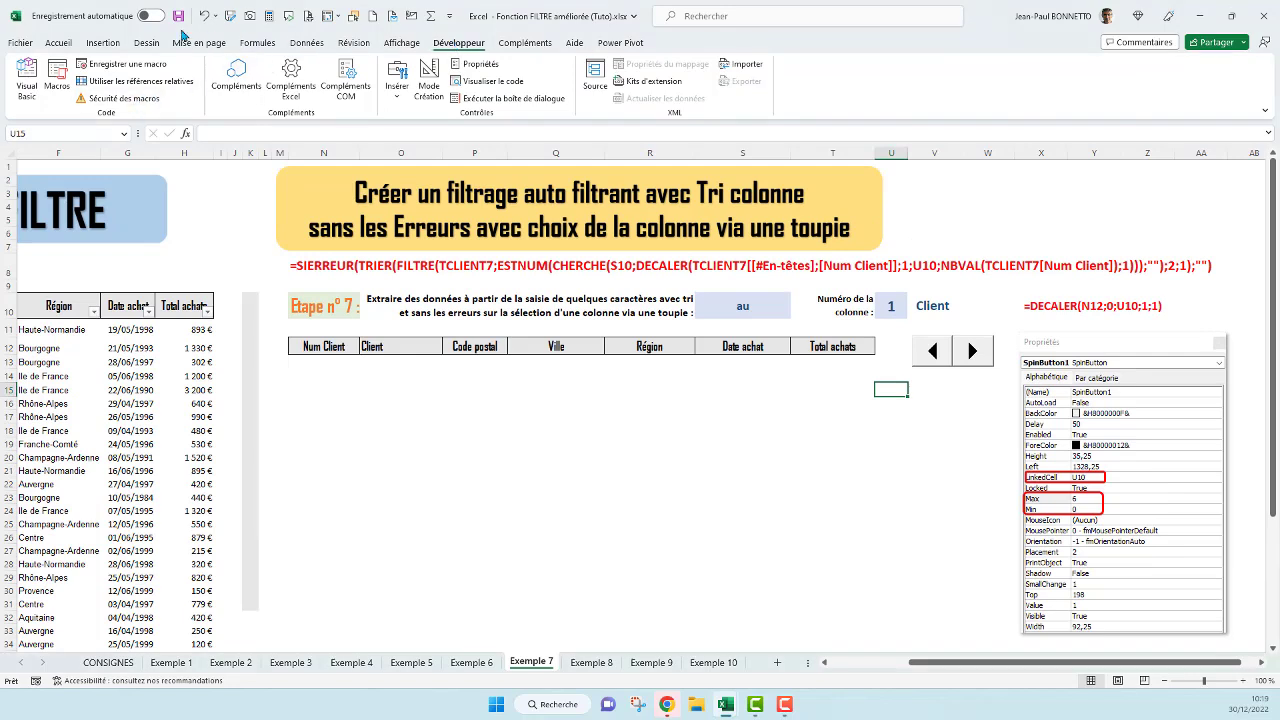
Make sure the Développeur tab is enabled in the ribbon customization options
click(62, 45)
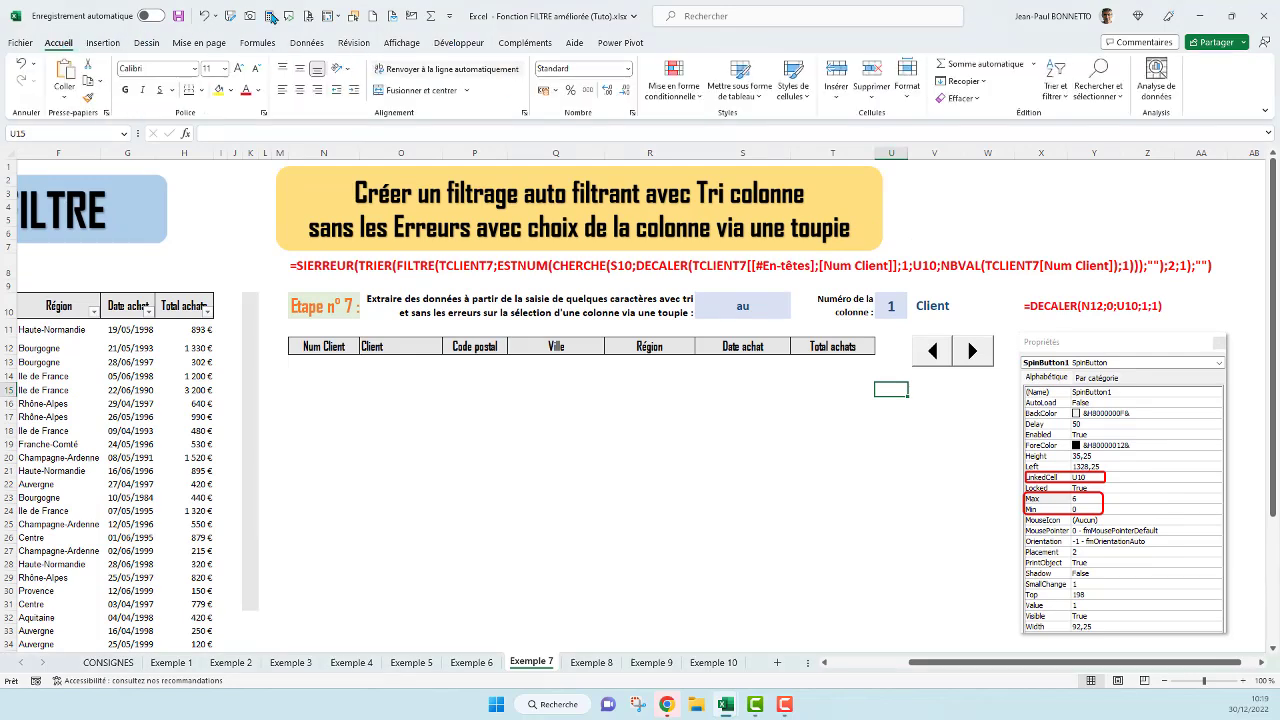
right_click(495, 91)
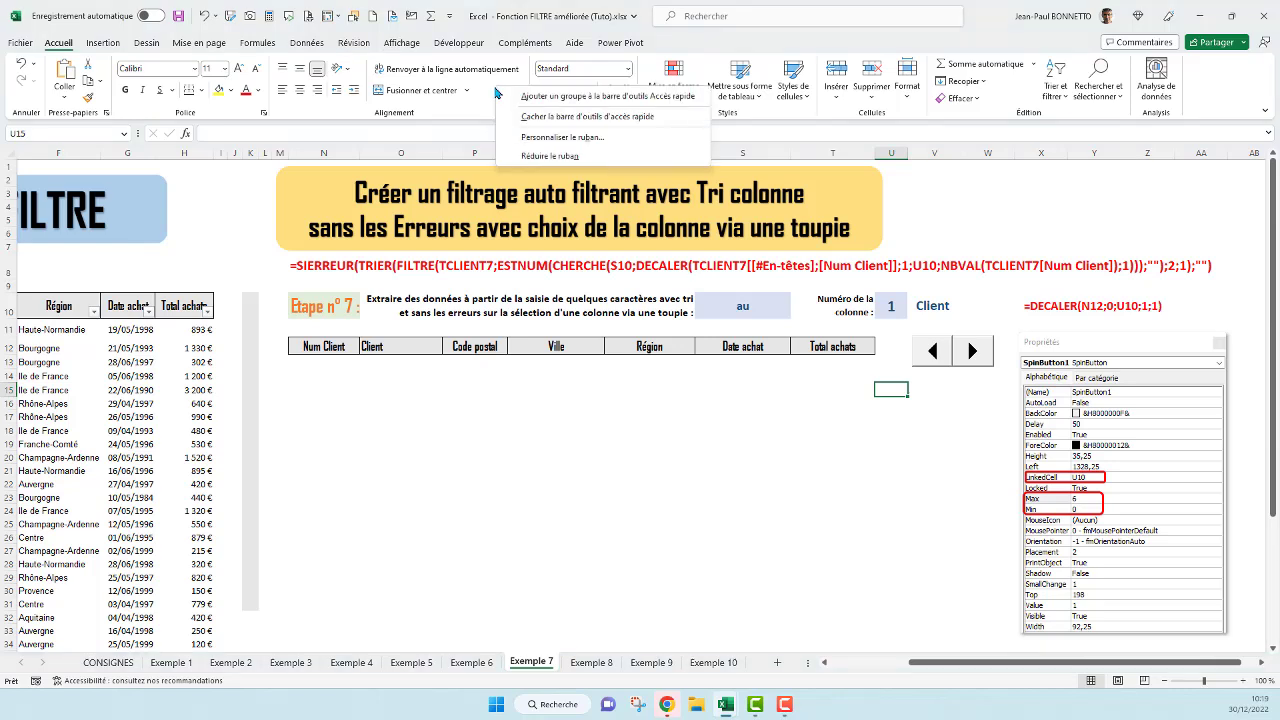
click(563, 138)
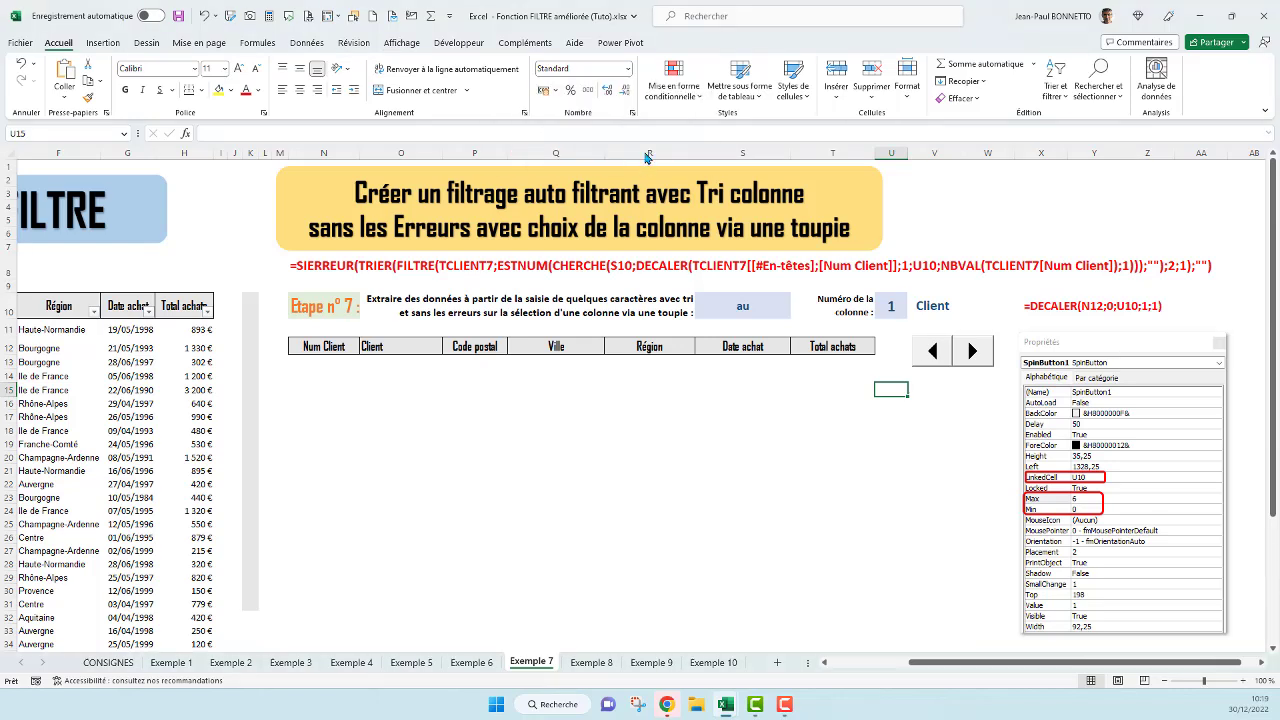
drag(682, 127, 349, 54)
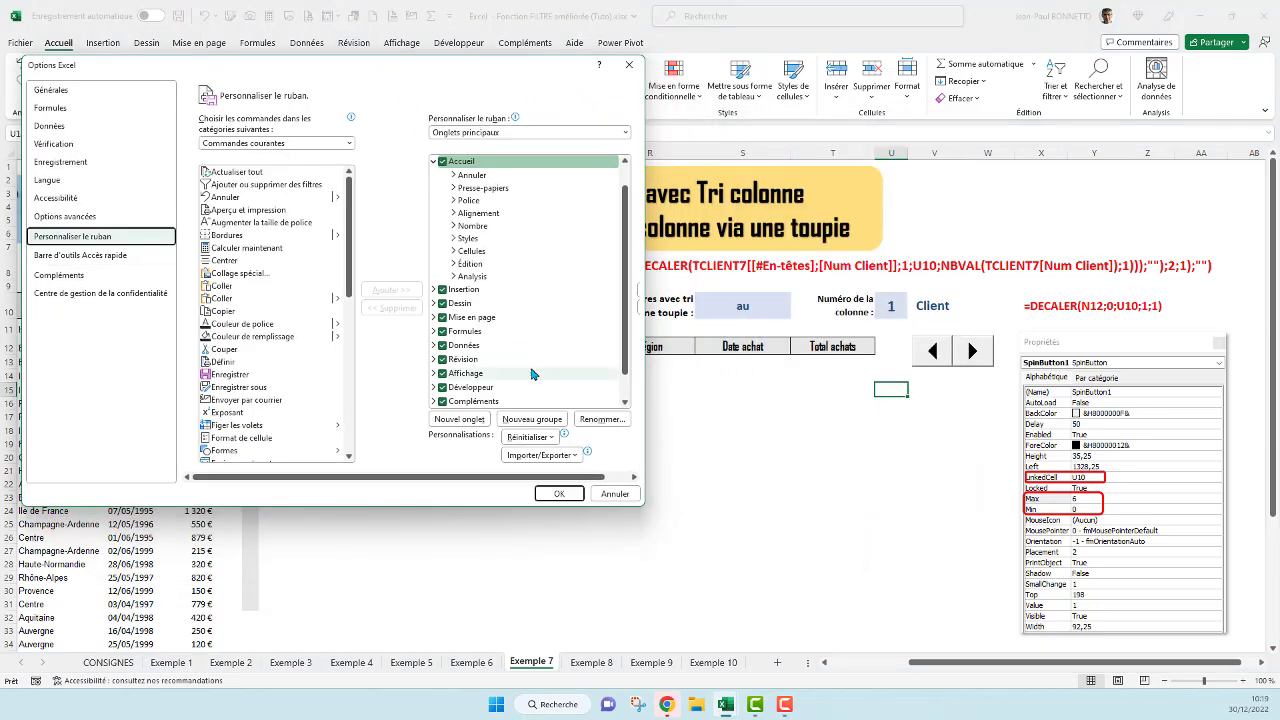
click(432, 162)
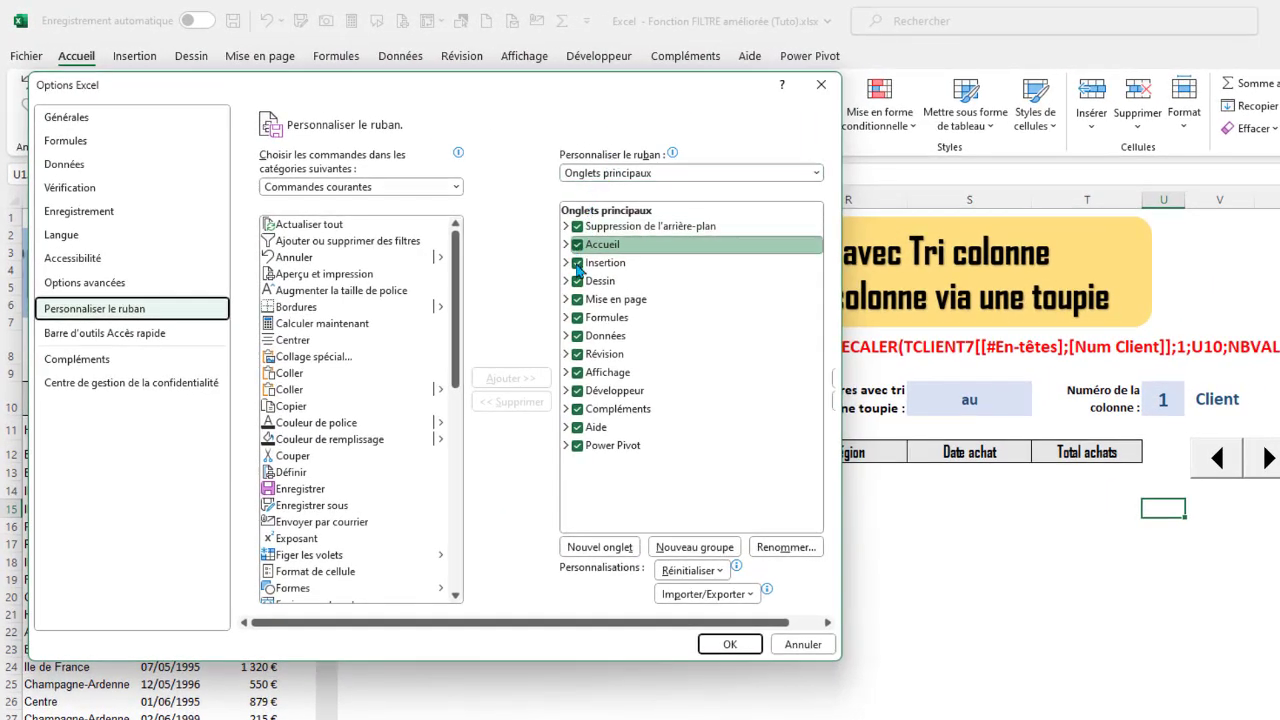
click(578, 393)
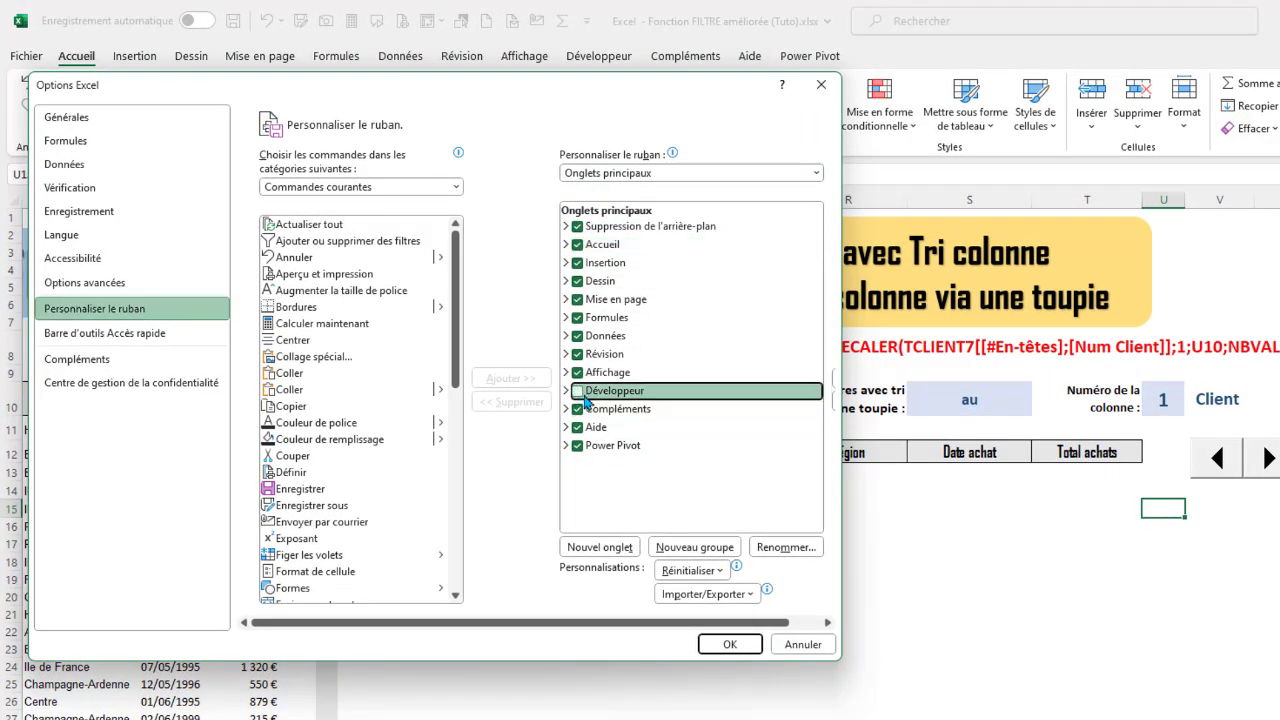
click(578, 393)
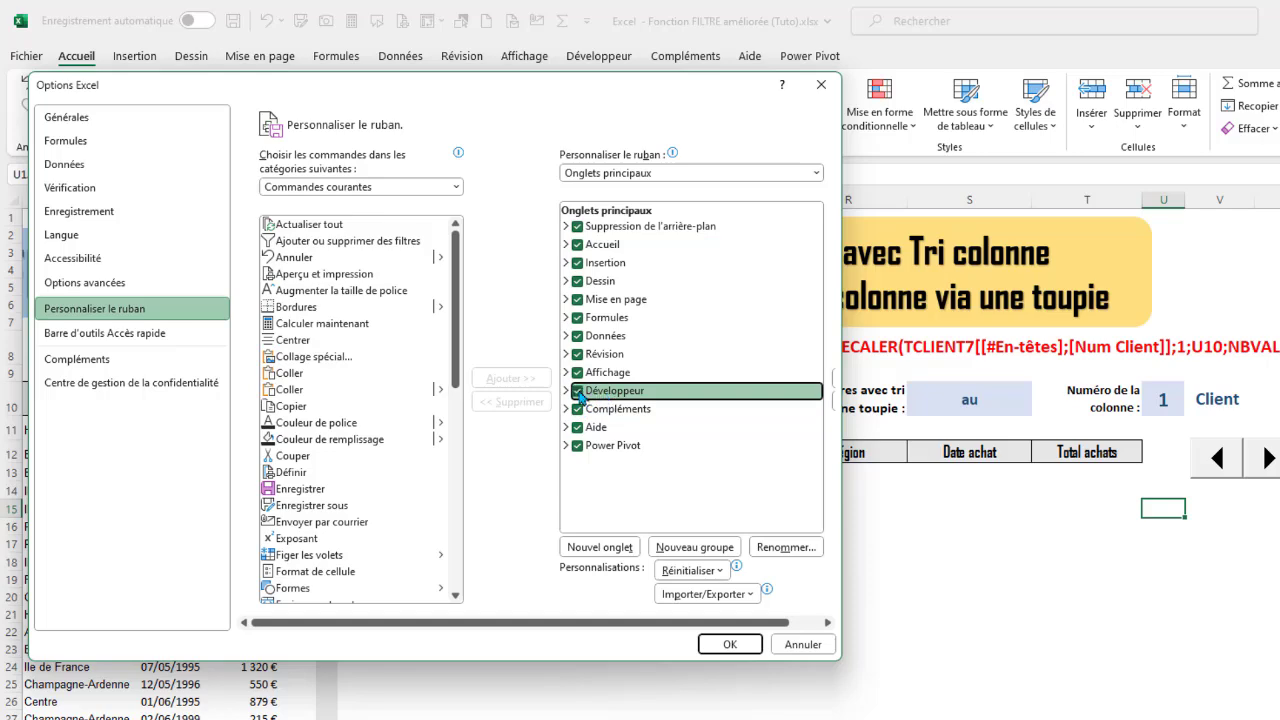
click(730, 644)
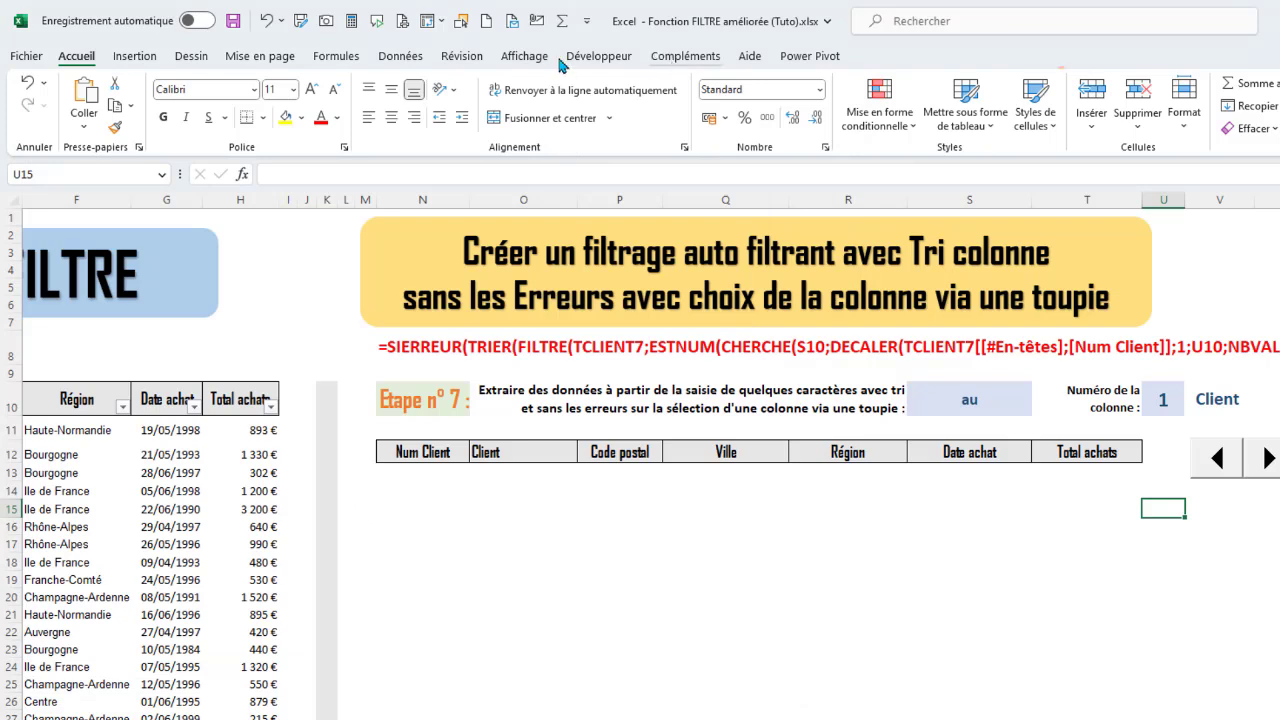
Turn on design mode and delete the existing spin button beside the Total achats header
click(596, 58)
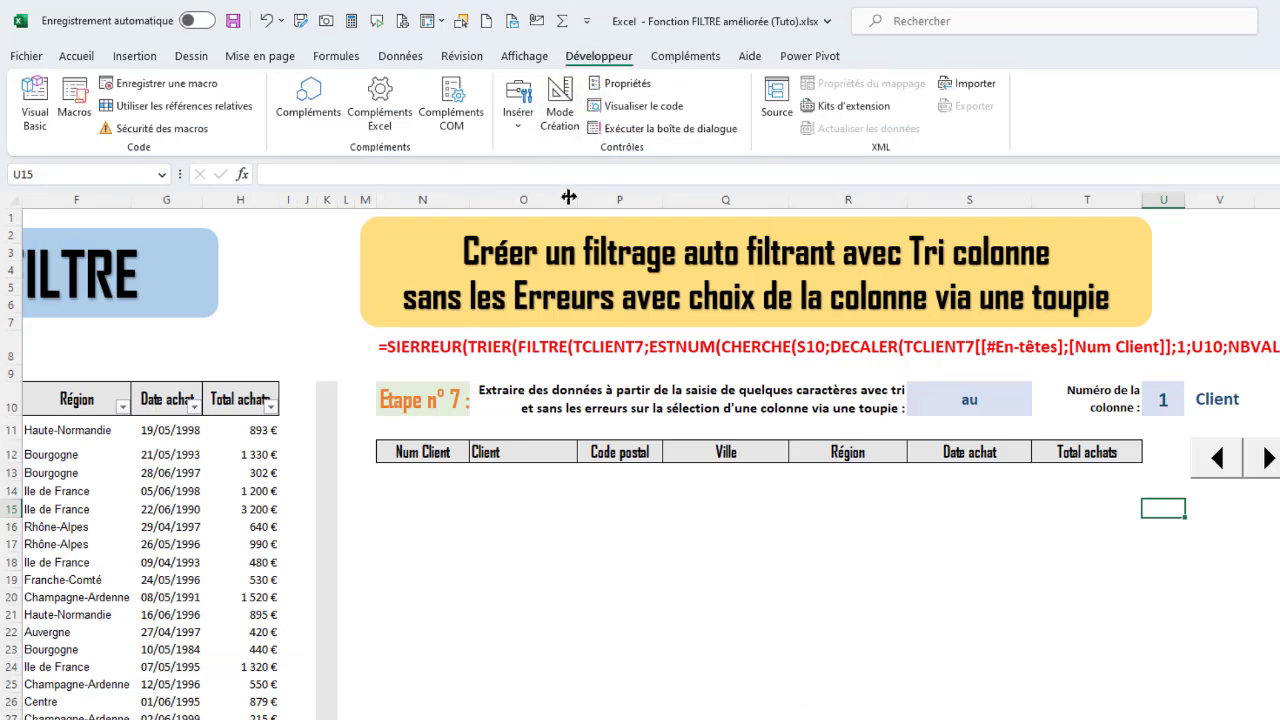
click(558, 98)
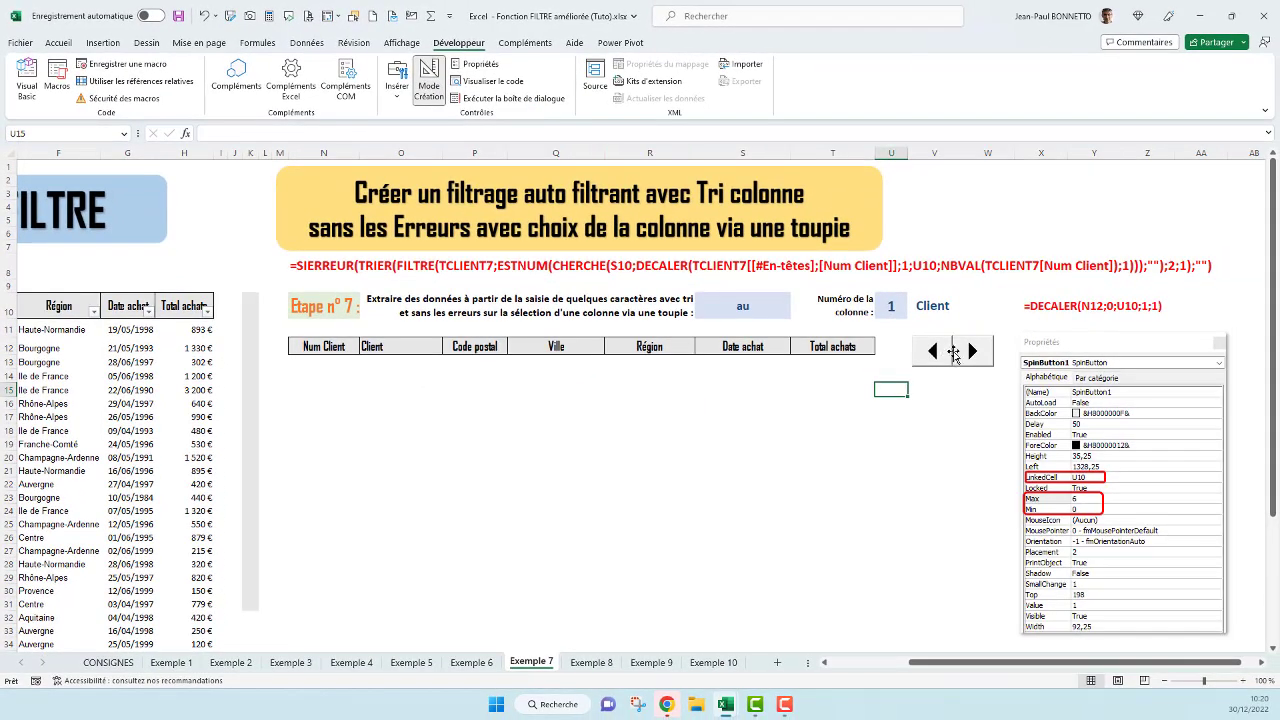
click(947, 354)
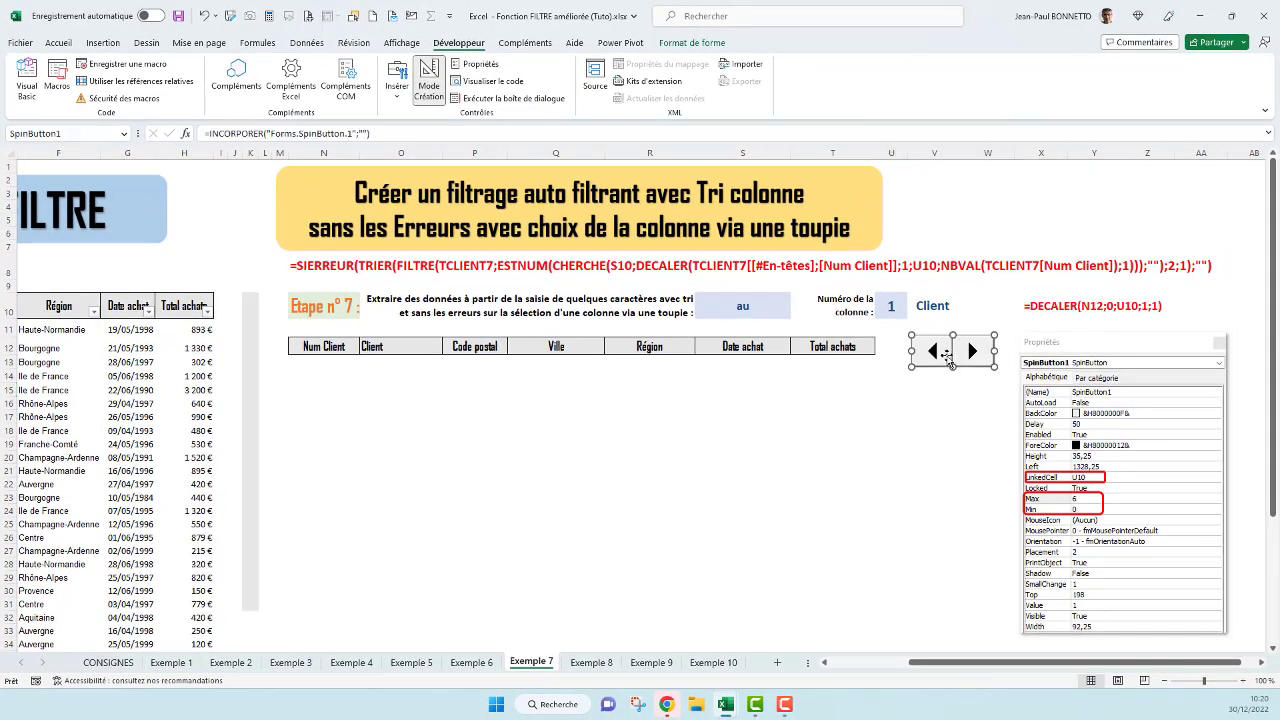
key(Delete)
click(927, 344)
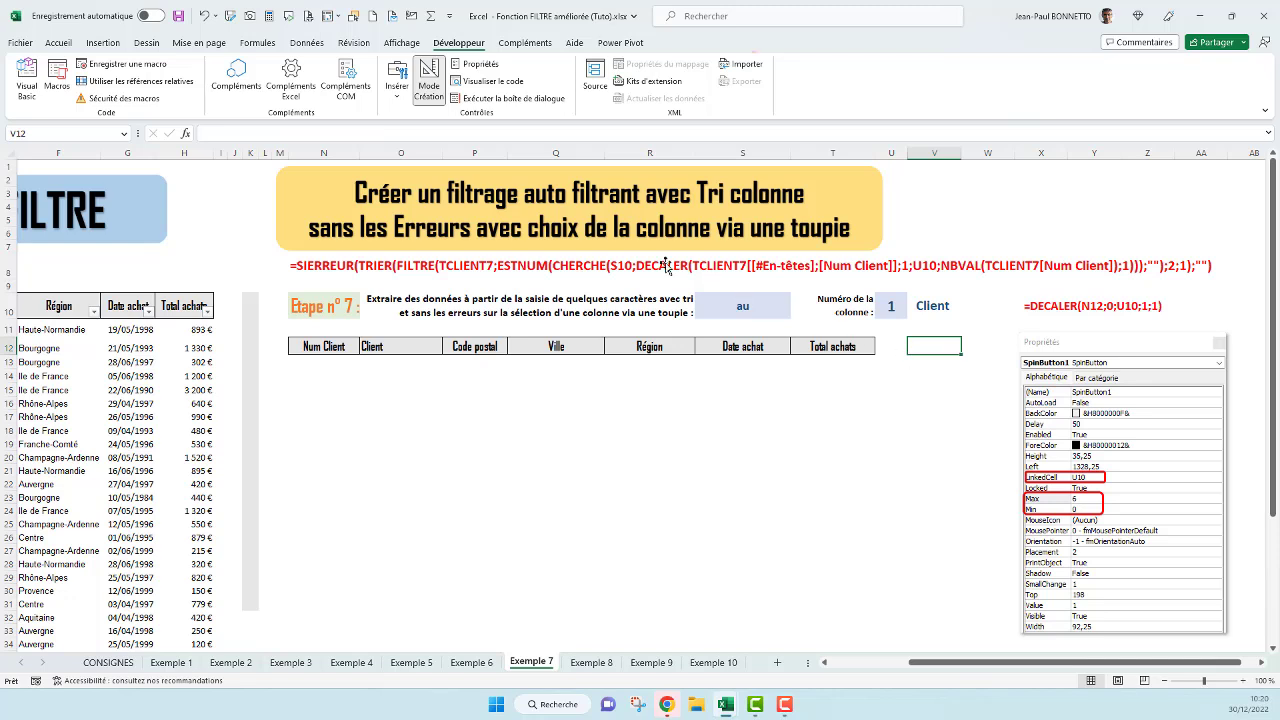
Insert an ActiveX spin button about 107 wide and 32 high beside the Total achats header, below the column name
click(395, 93)
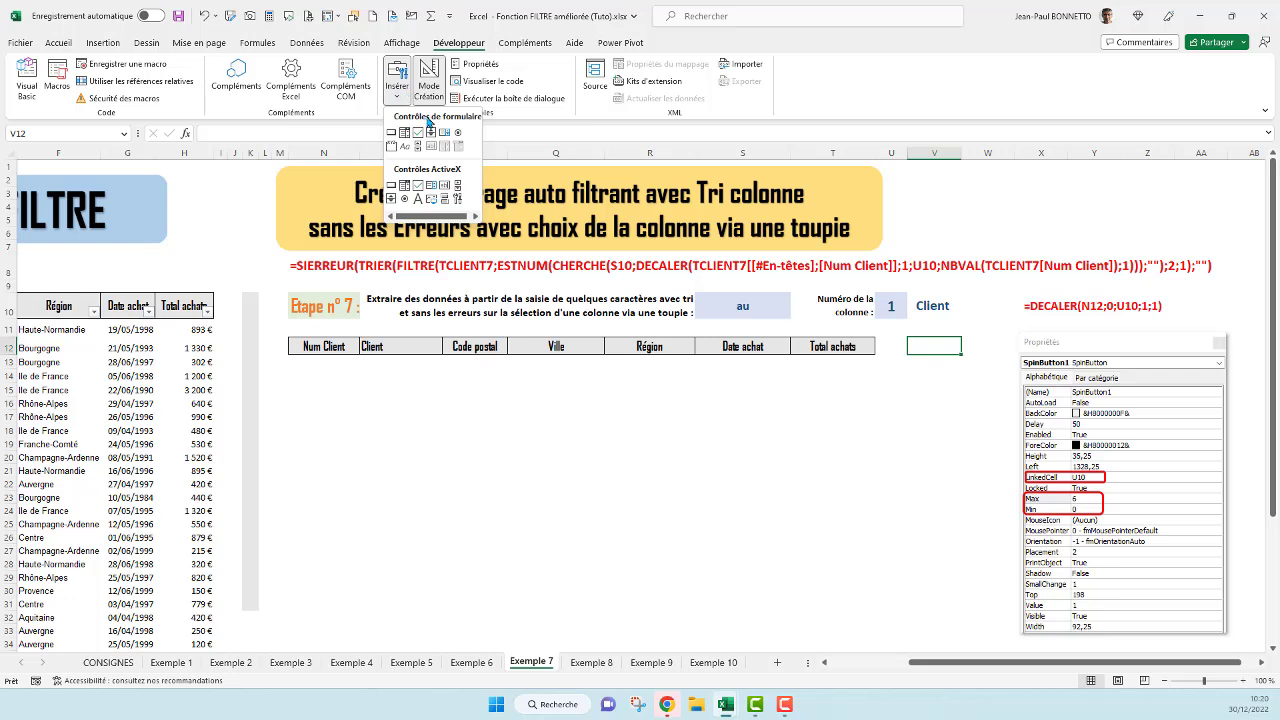
click(390, 200)
click(391, 200)
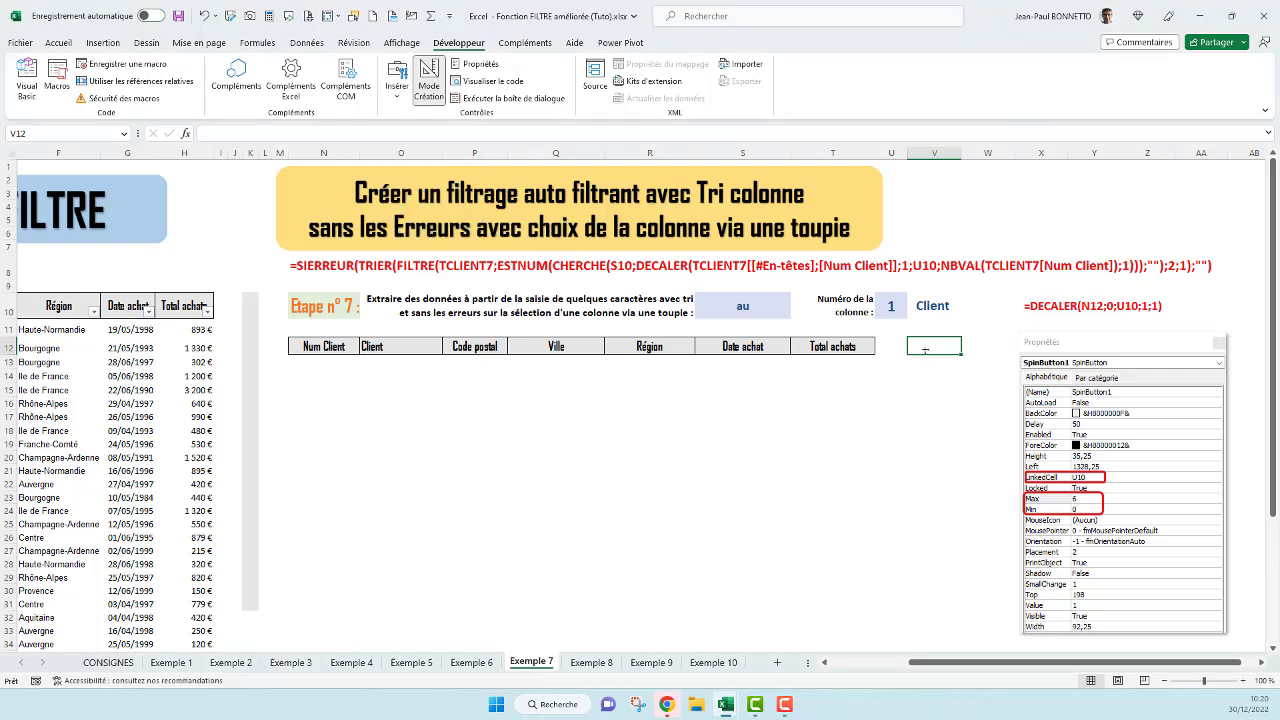
drag(901, 334, 995, 364)
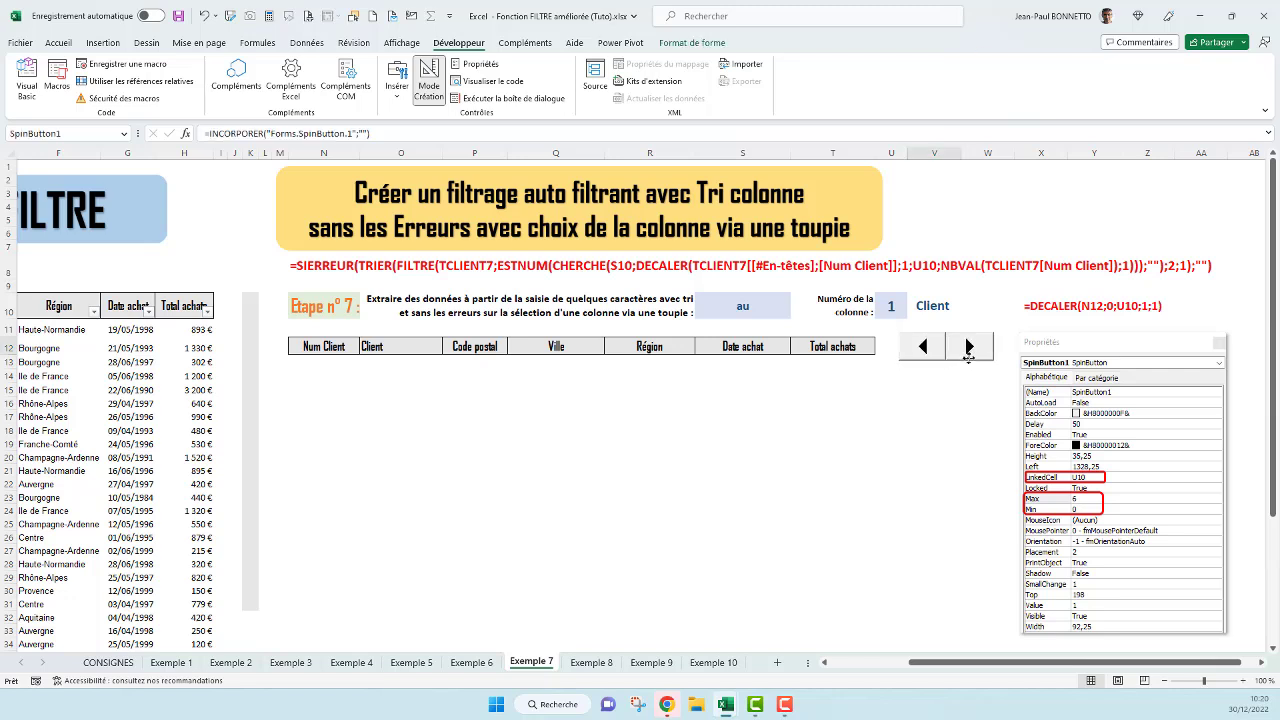
click(966, 357)
Open the new spin button's properties and set its LinkedCell to U10
right_click(941, 346)
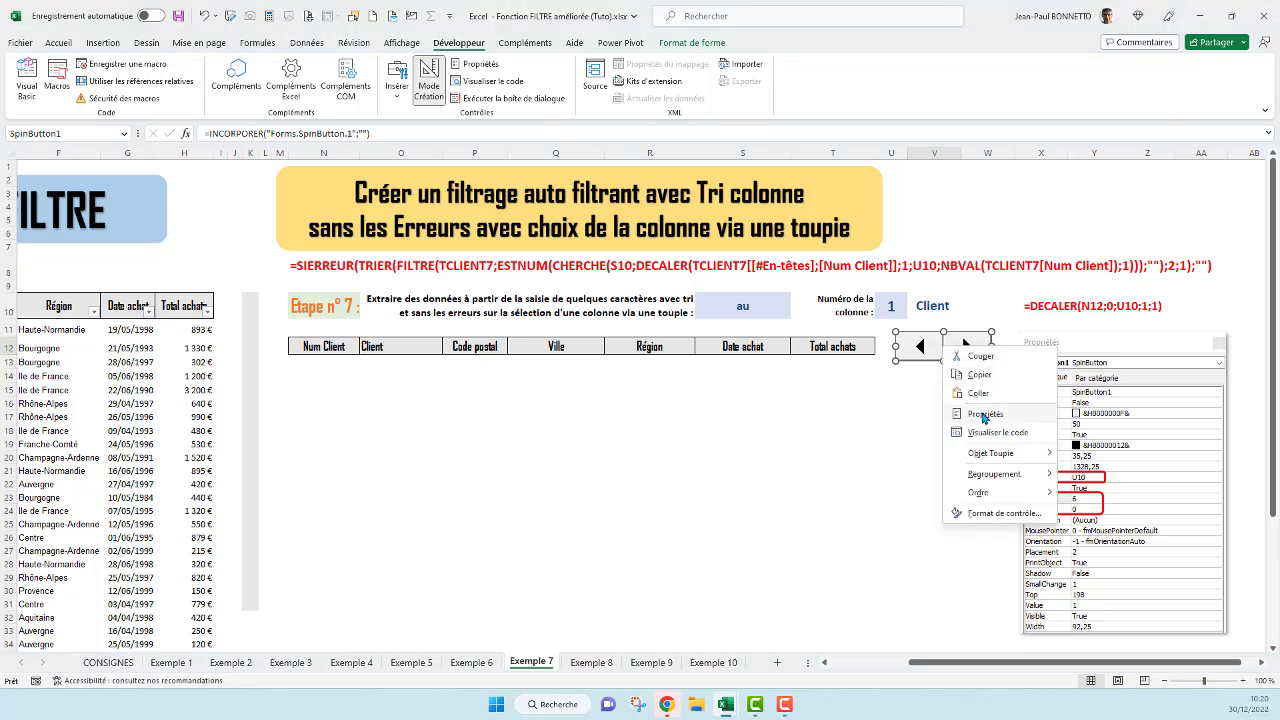
click(983, 415)
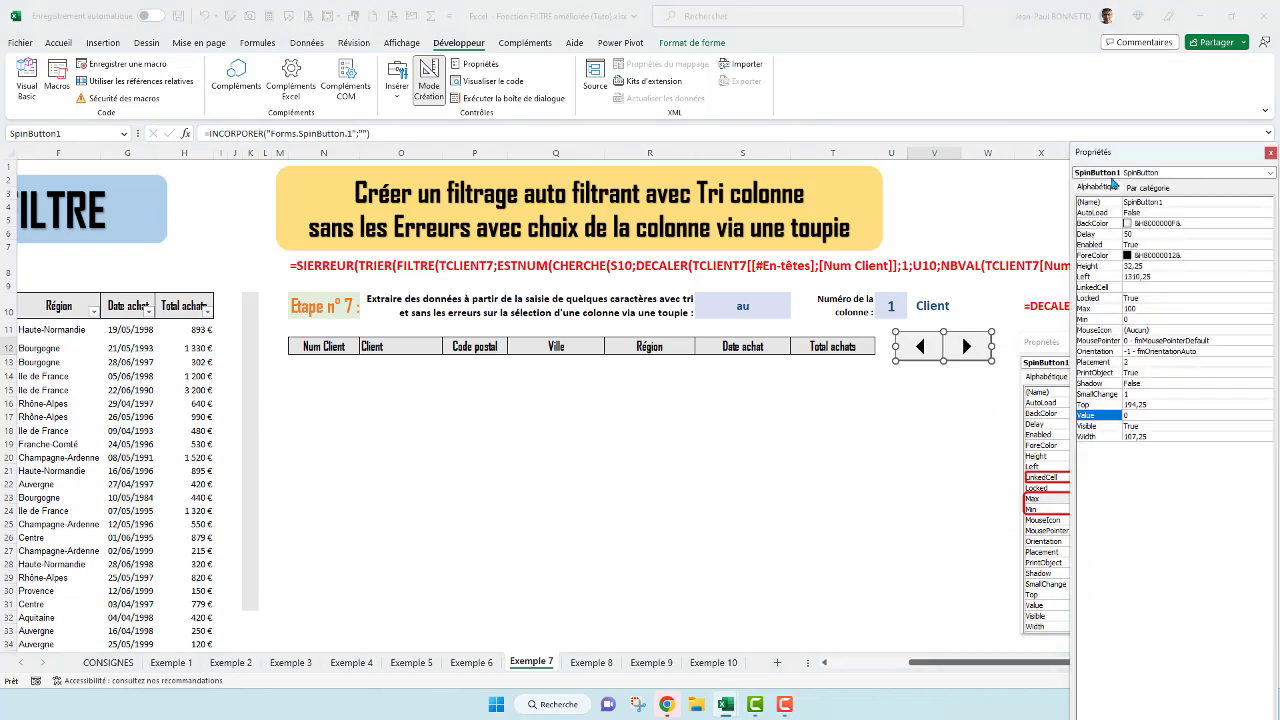
drag(1154, 157, 1104, 298)
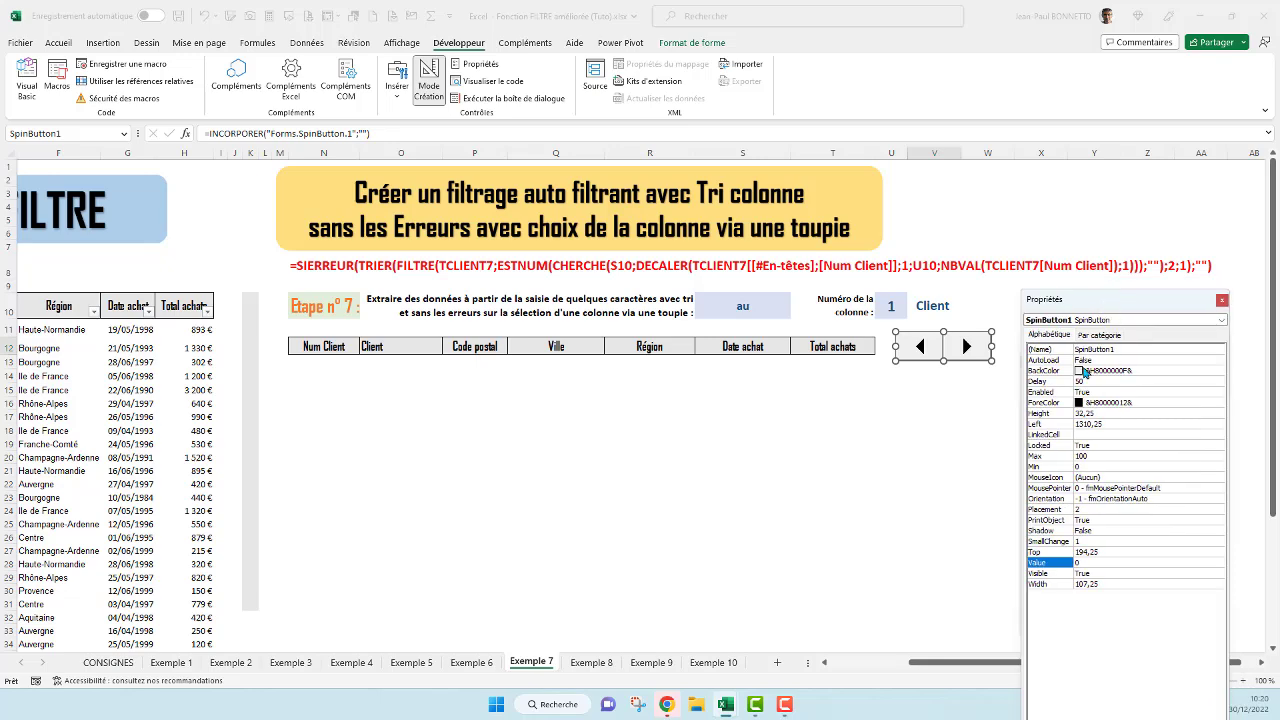
drag(1098, 300, 518, 374)
click(488, 508)
click(502, 504)
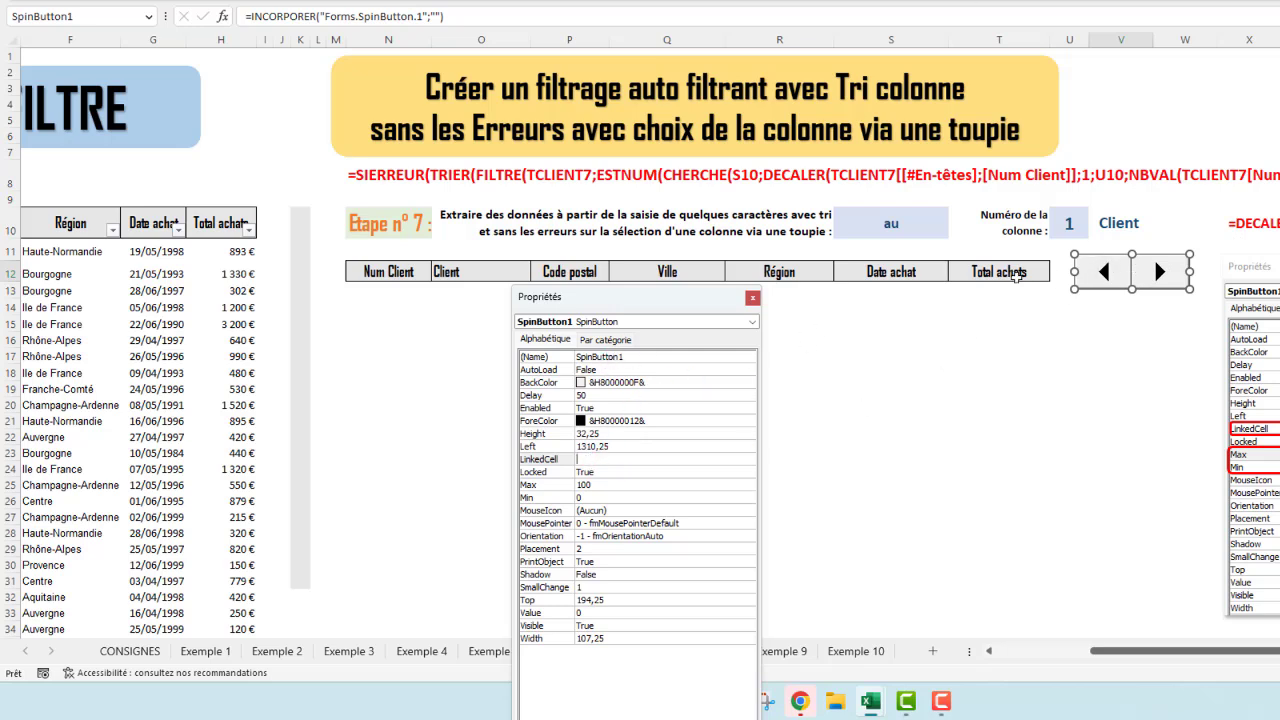
click(1070, 222)
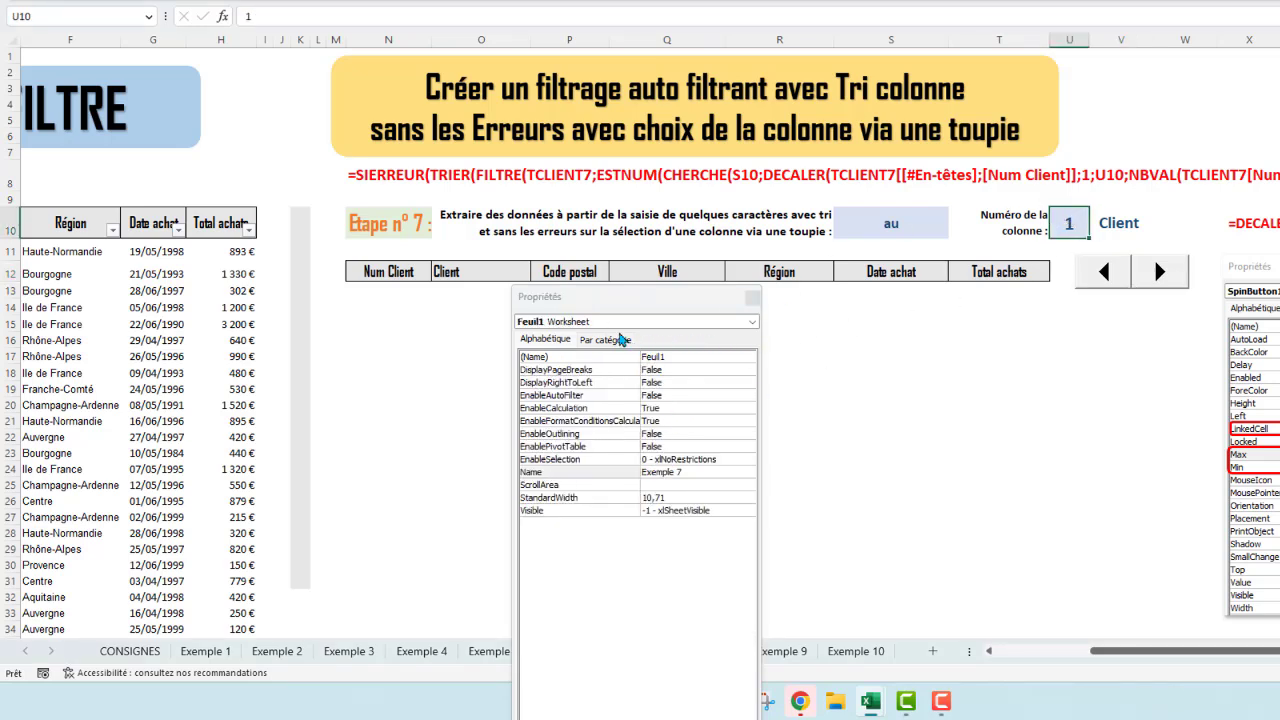
click(1108, 272)
click(593, 447)
click(591, 458)
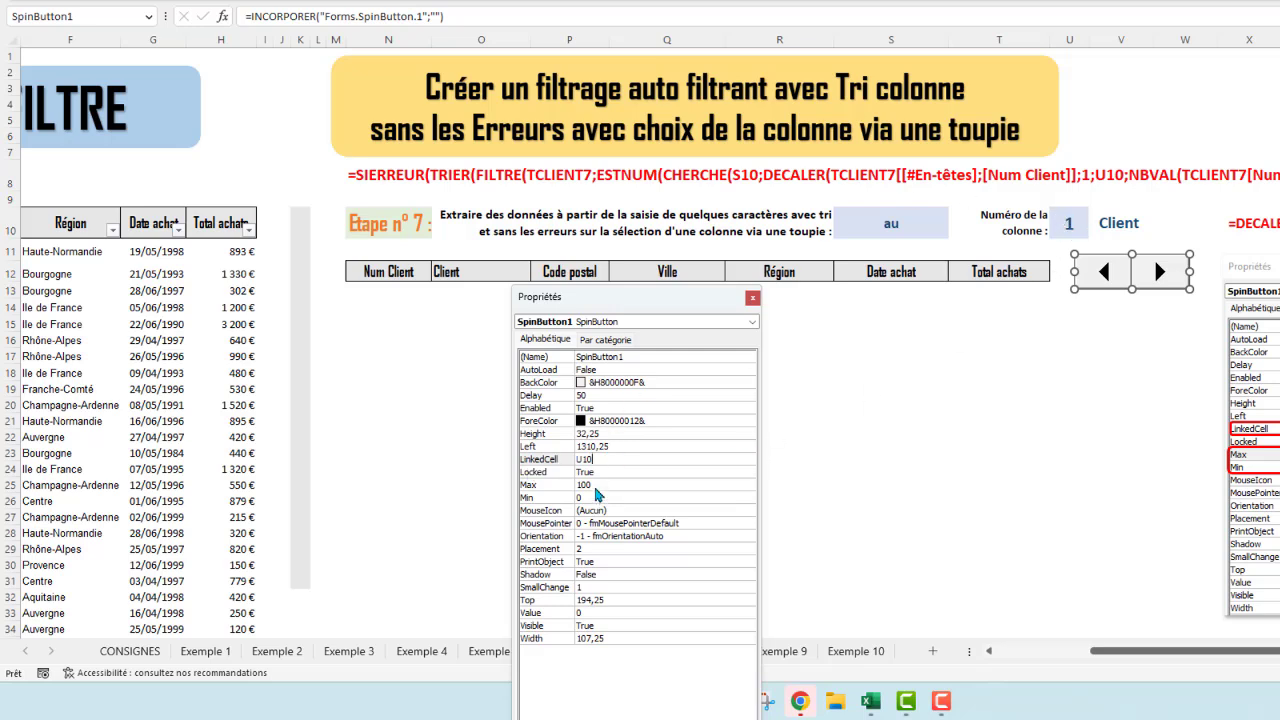
Set the spin button's Max property to 6 and close its properties
click(591, 486)
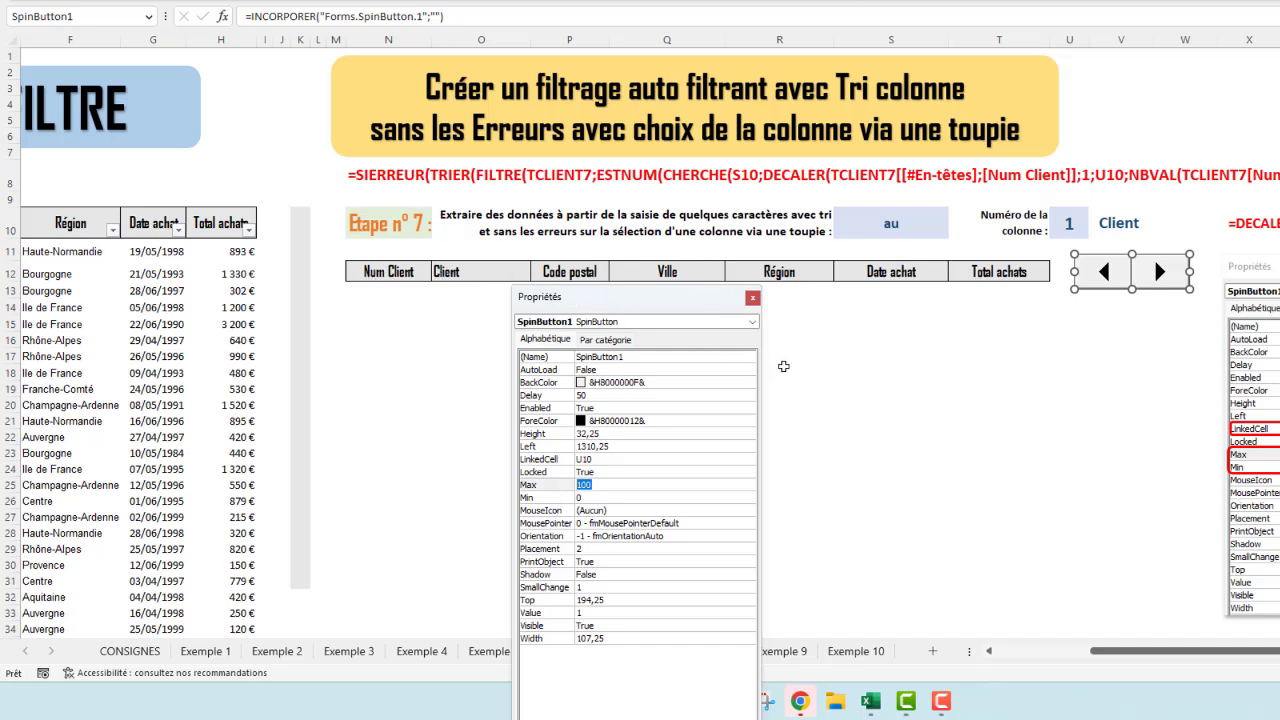
text(6)
key(Return)
drag(628, 301, 867, 50)
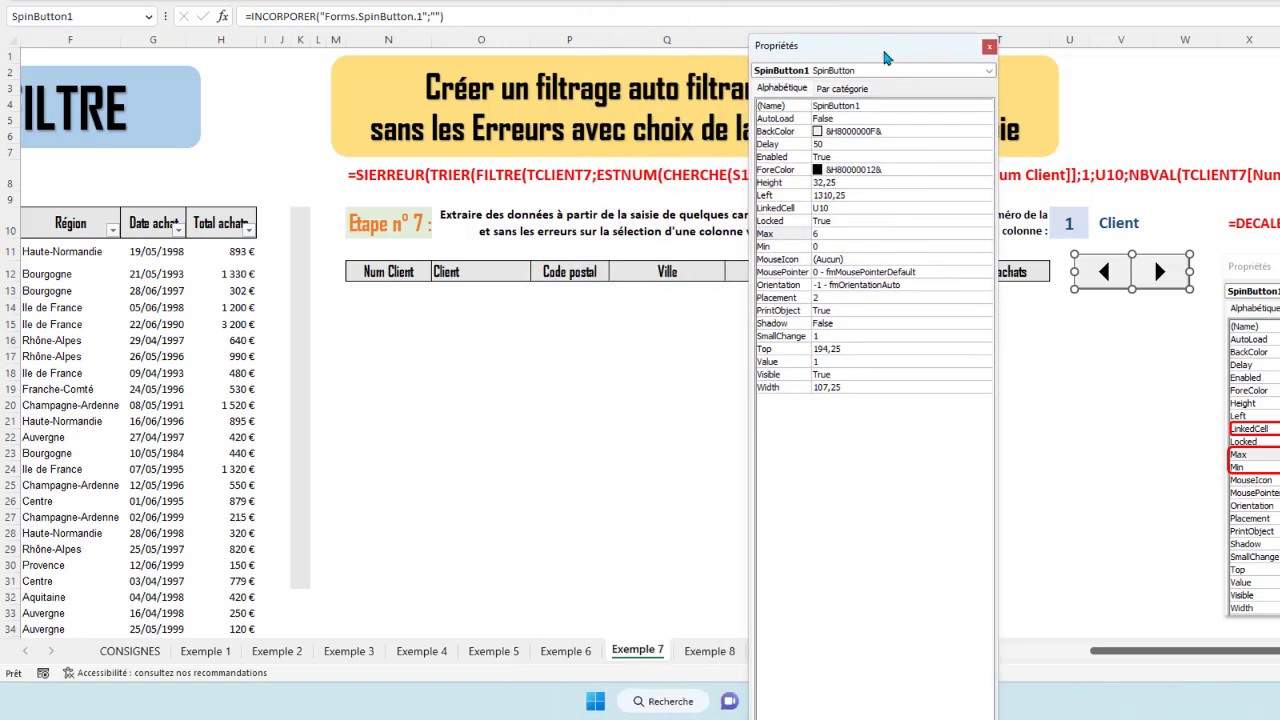
click(989, 46)
click(1075, 338)
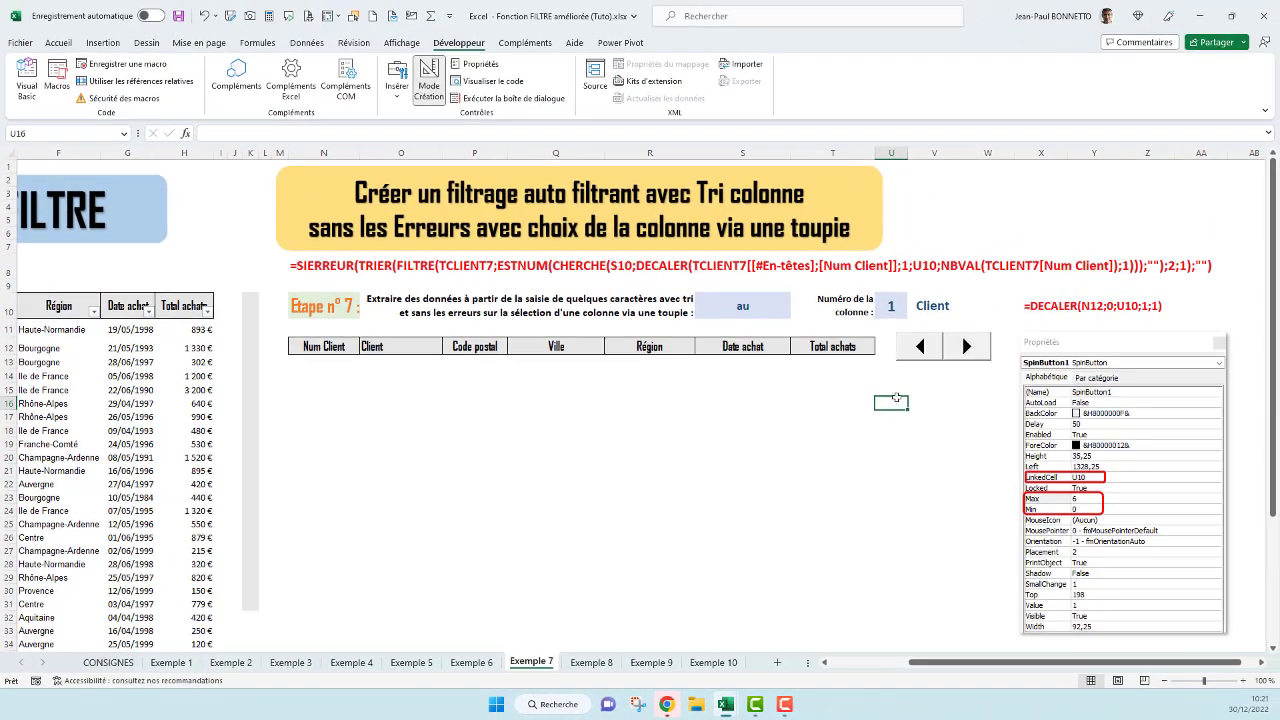
Leave design mode and test the spin button by stepping the column number in U10 up and down, ending on 3
click(945, 346)
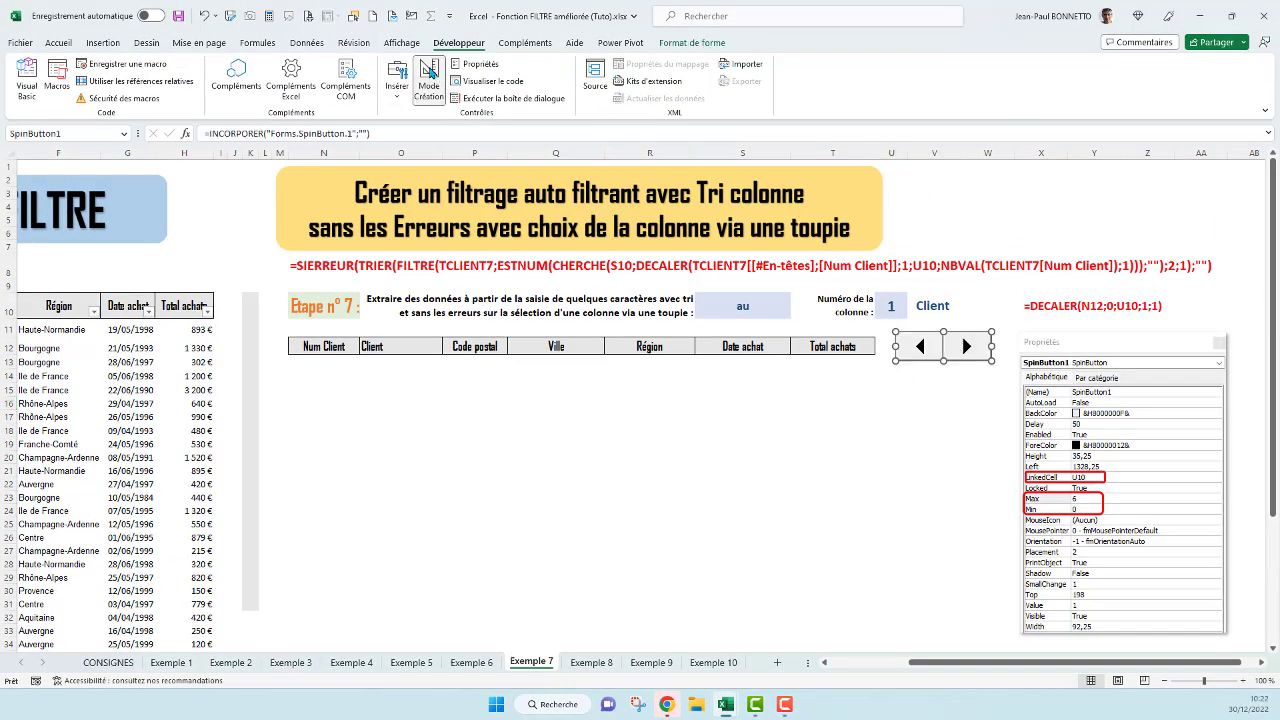
click(430, 72)
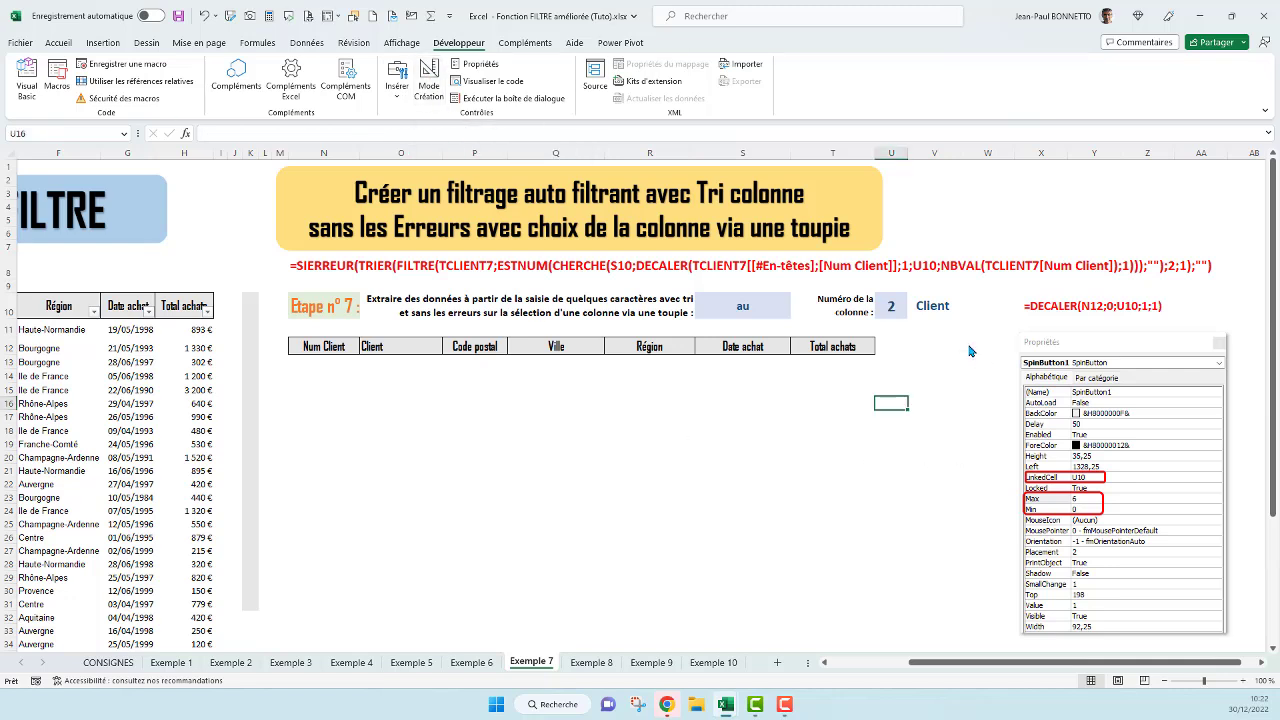
click(969, 348)
click(969, 347)
click(920, 347)
click(920, 347)
click(955, 347)
click(962, 347)
click(920, 346)
click(920, 346)
click(975, 348)
click(975, 348)
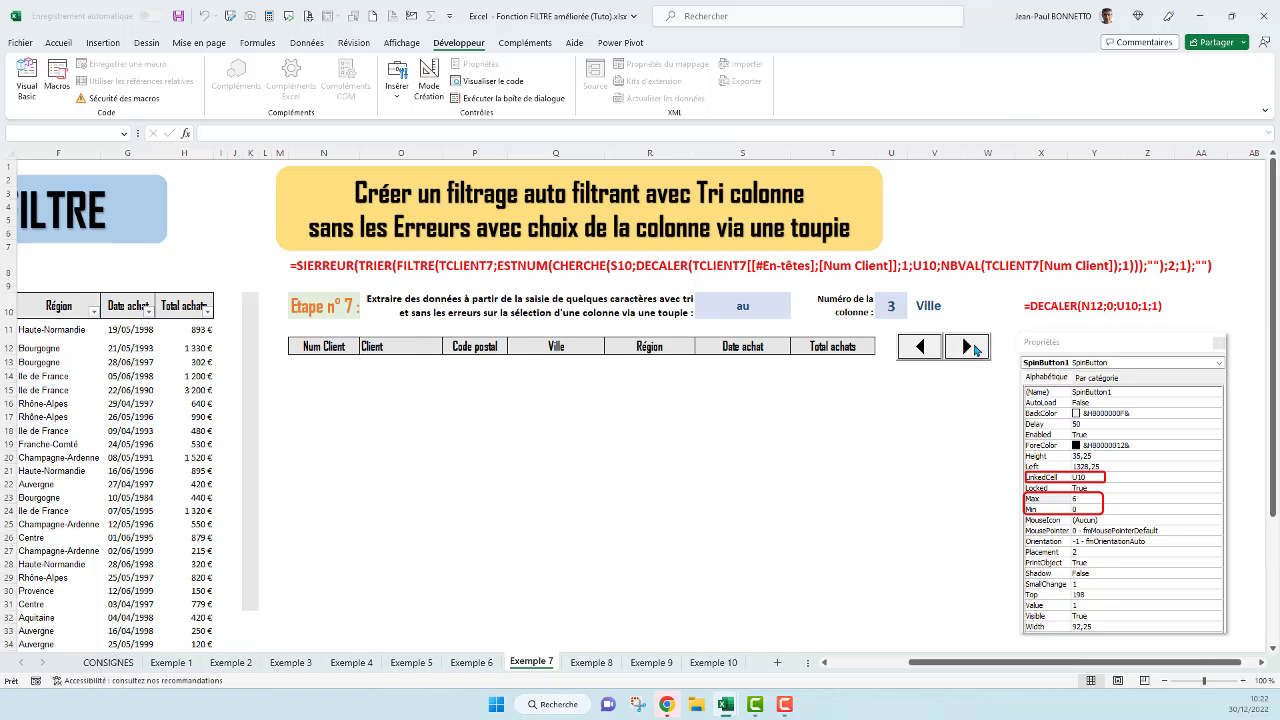
click(975, 348)
click(975, 348)
click(975, 348)
click(916, 353)
click(916, 353)
click(917, 353)
click(975, 348)
click(975, 348)
click(955, 350)
click(932, 349)
click(932, 349)
click(932, 349)
click(957, 348)
click(918, 349)
click(965, 348)
click(908, 349)
Select result cell N13 on sheet Exemple 7, and select the cell N13 that holds the extraction formula on sheet Exemple 6
click(322, 364)
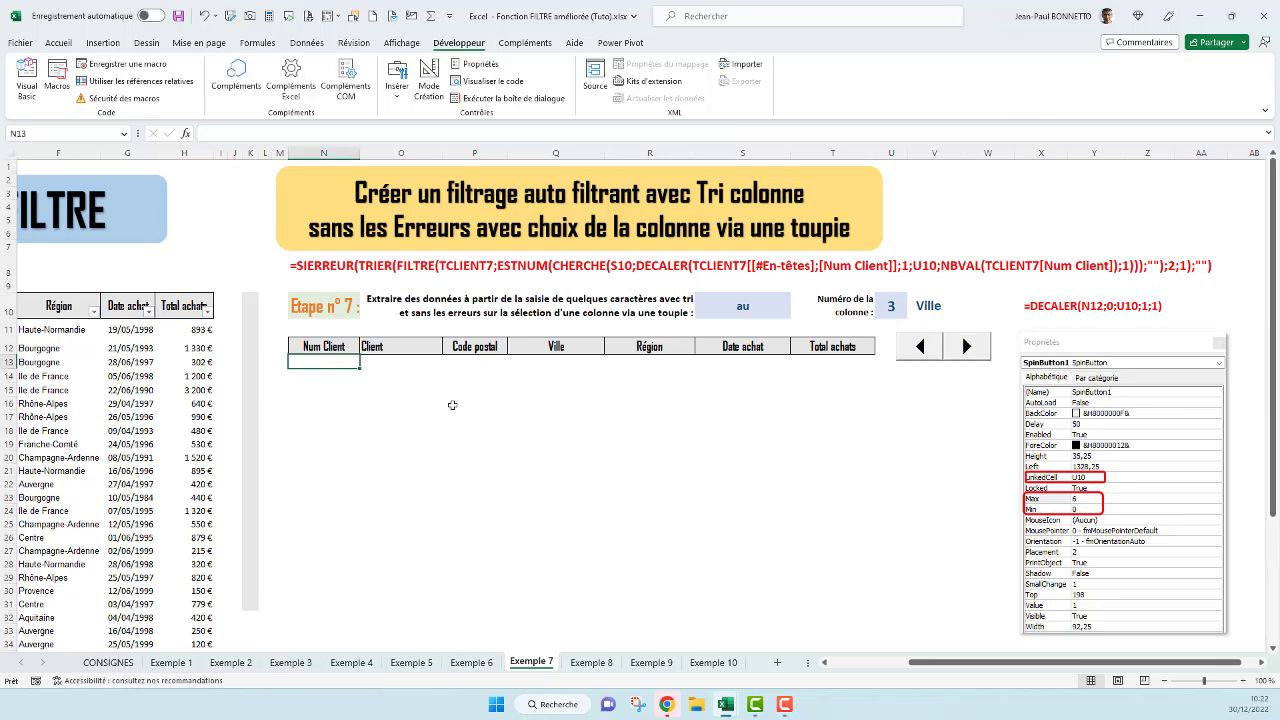
click(471, 662)
click(361, 362)
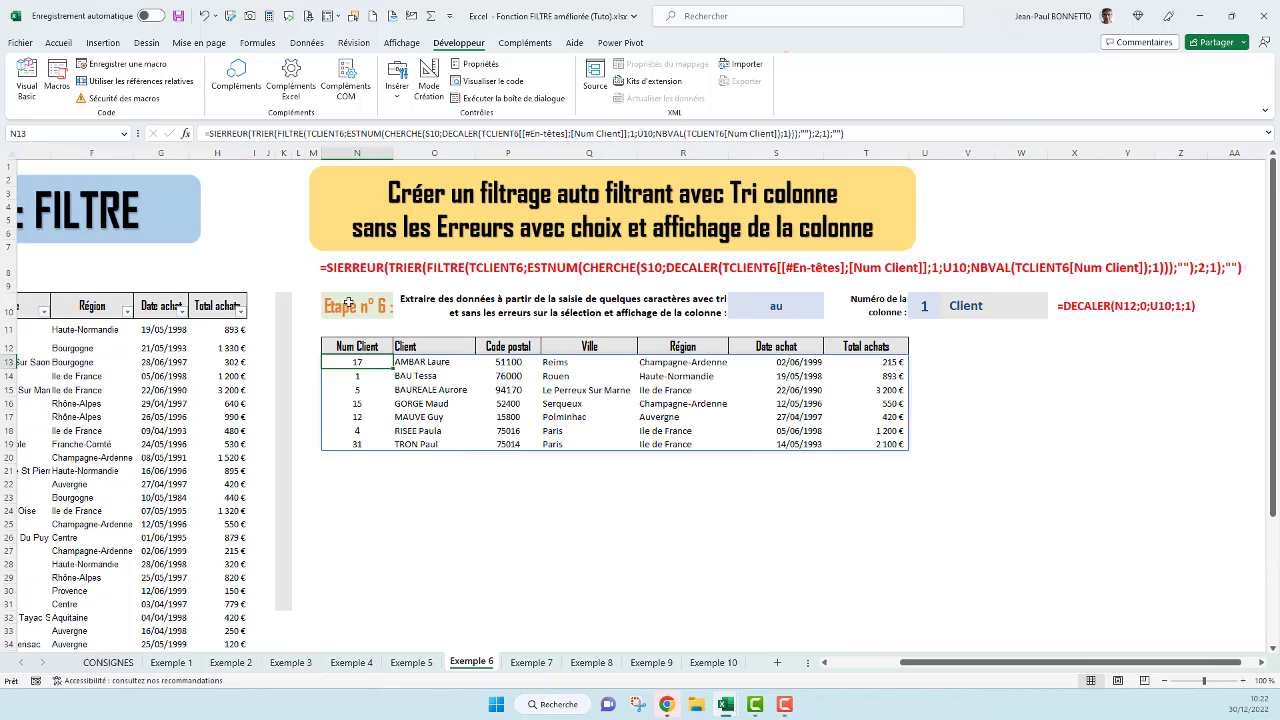
drag(868, 133, 207, 134)
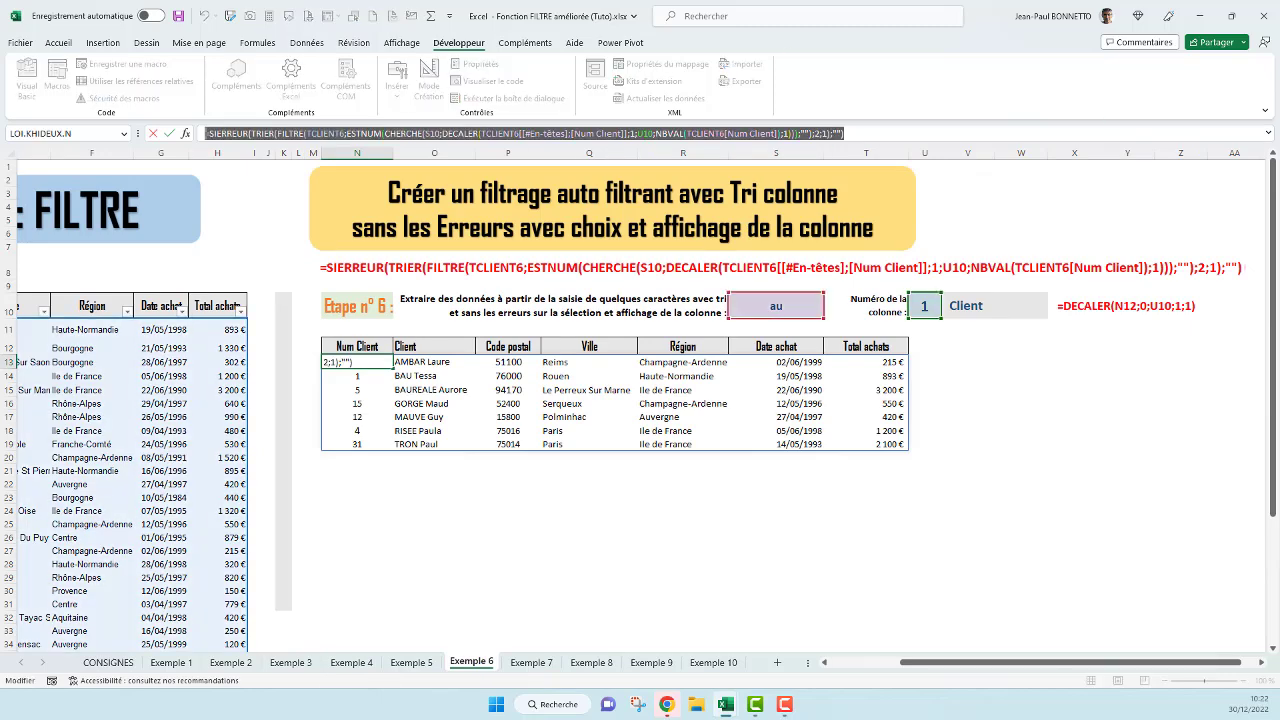
click(531, 662)
click(311, 357)
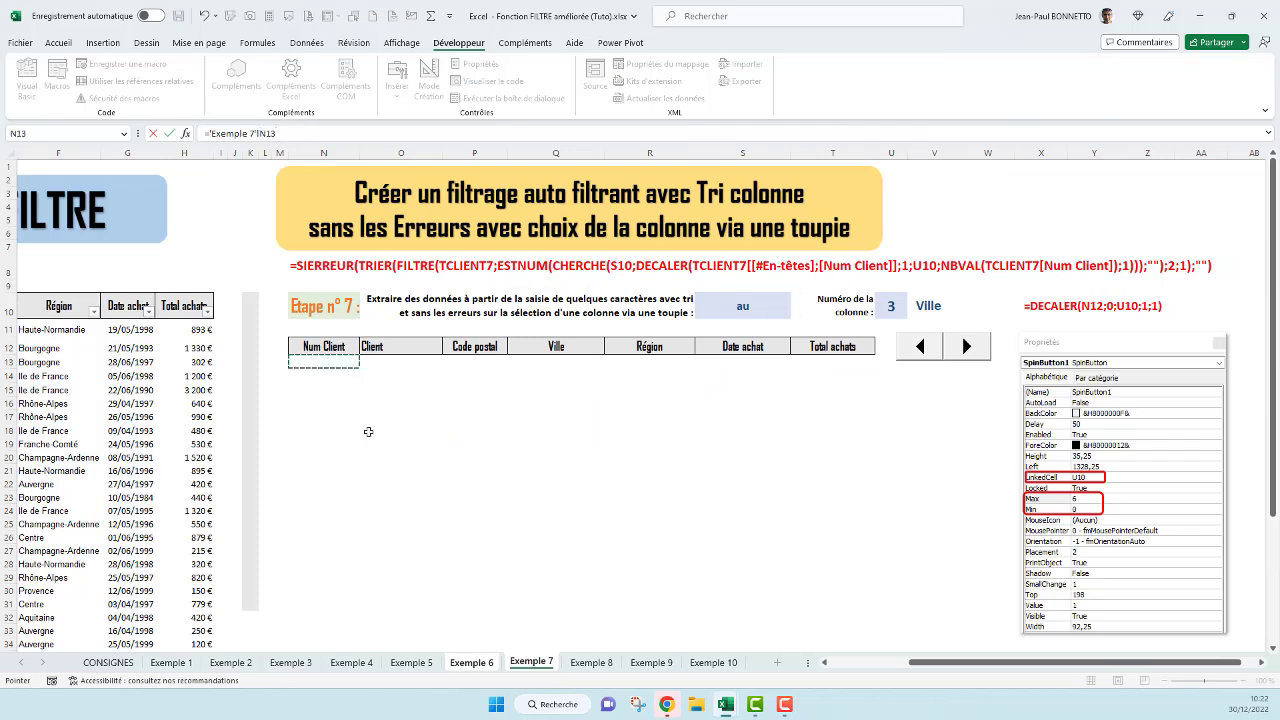
key(Escape)
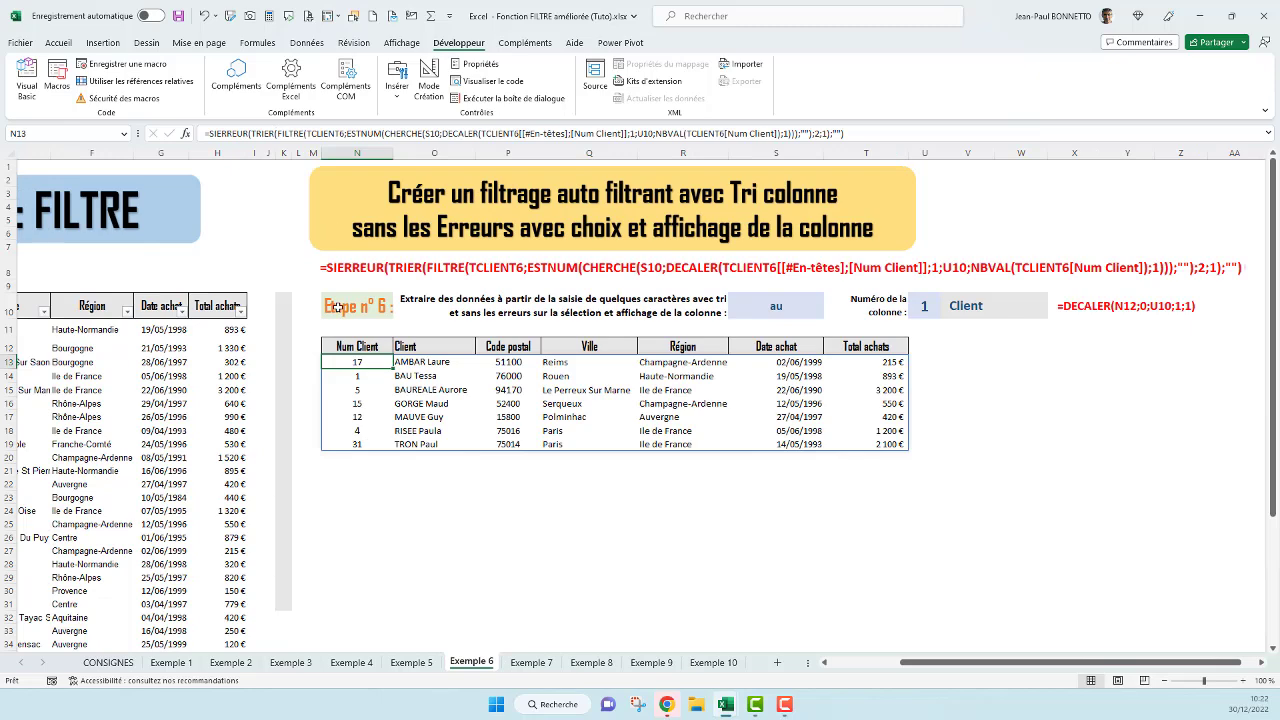
Copy the complete SIERREUR(TRIER(FILTRE formula from N13 on Exemple 6 into N13 on Exemple 7
click(880, 130)
key(ctrl+a)
key(ctrl+c)
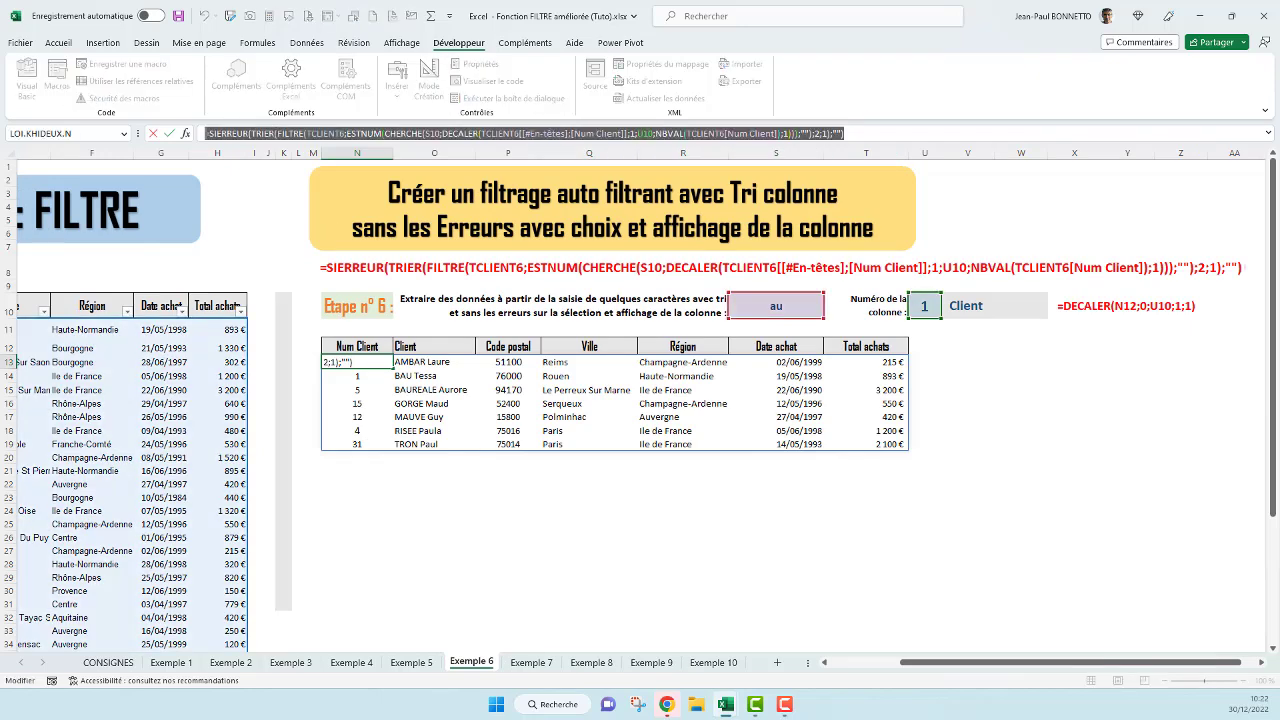
key(Escape)
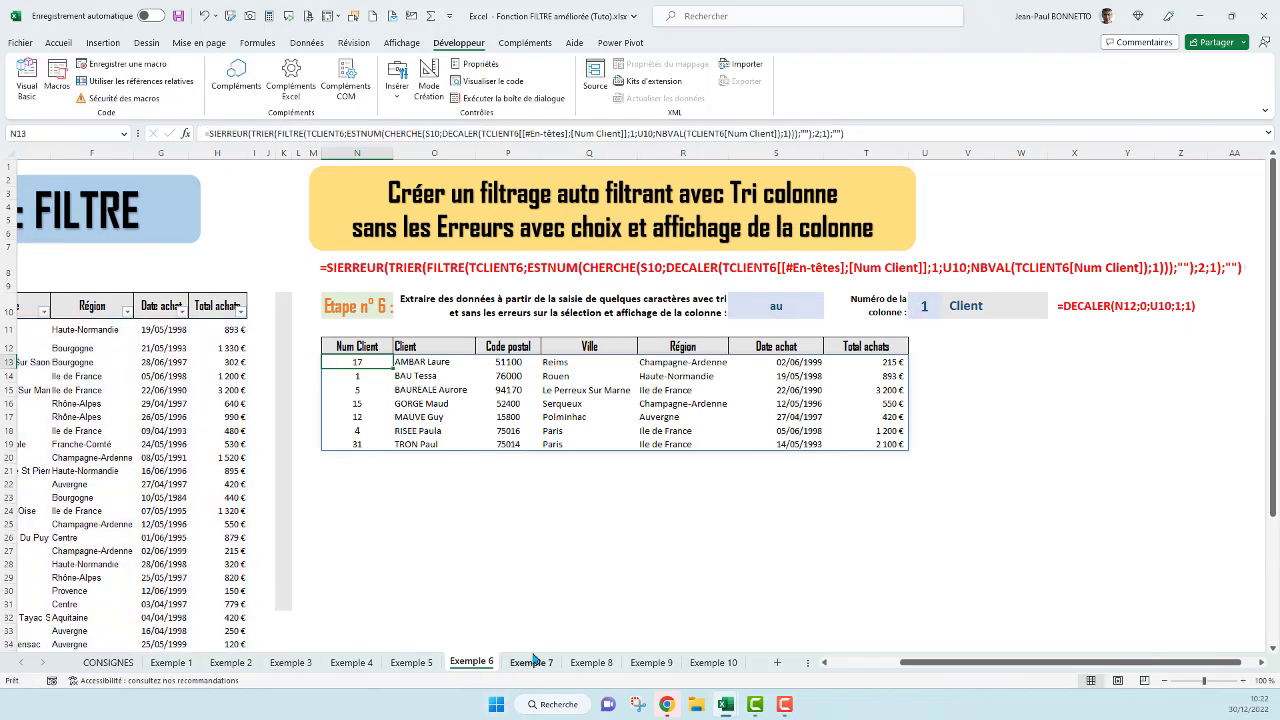
click(532, 661)
click(224, 131)
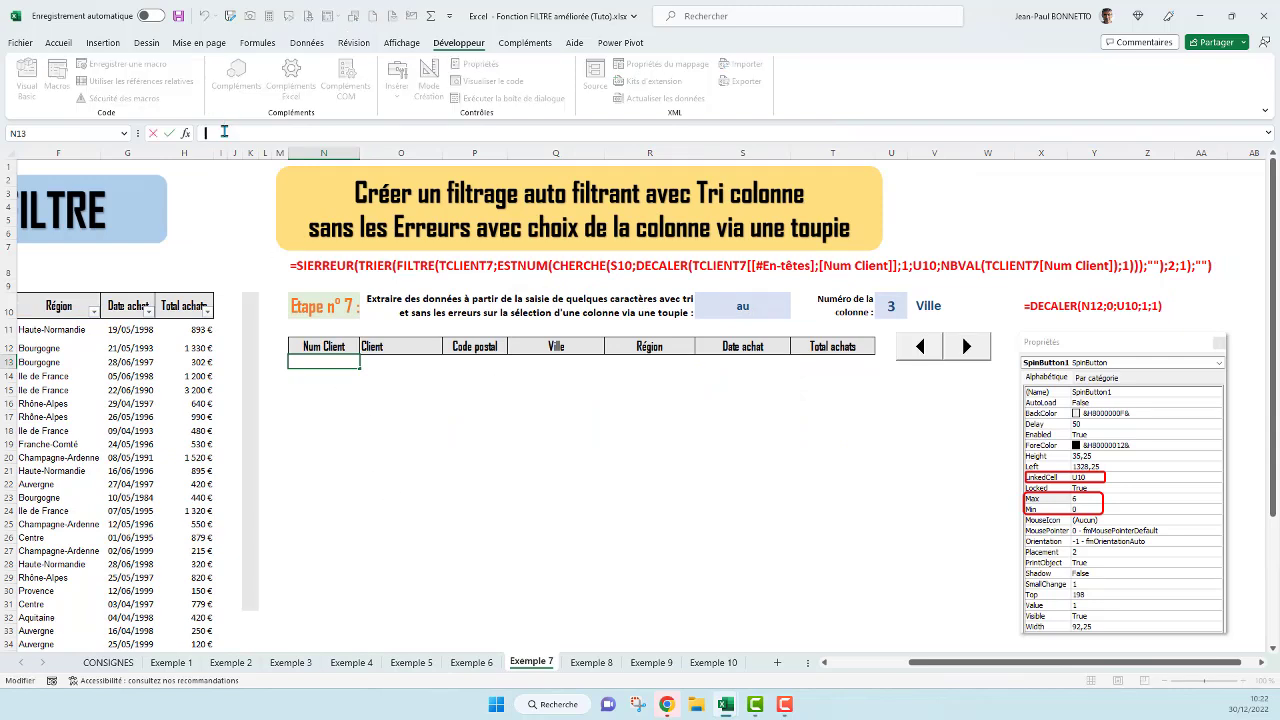
key(ctrl+v)
key(Return)
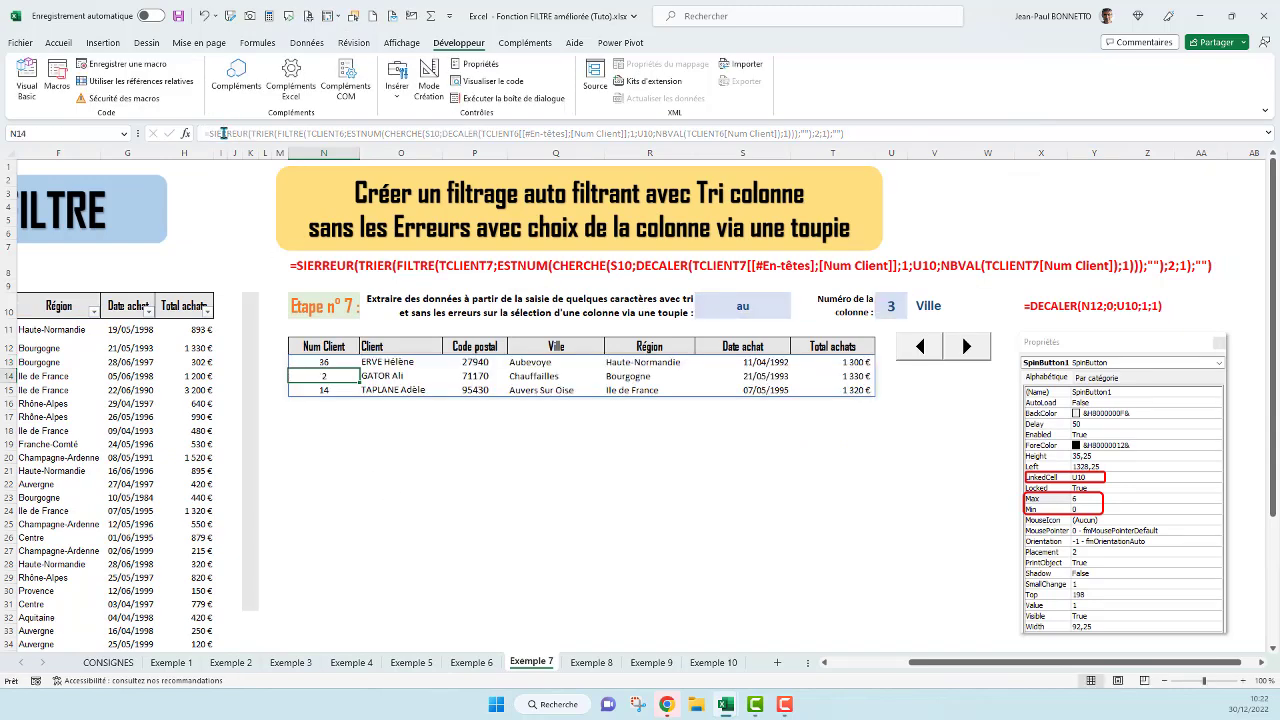
Replace all three TCLIENT6 references in the N13 formula on Exemple 7 with TCLIENT7 and validate it
click(322, 362)
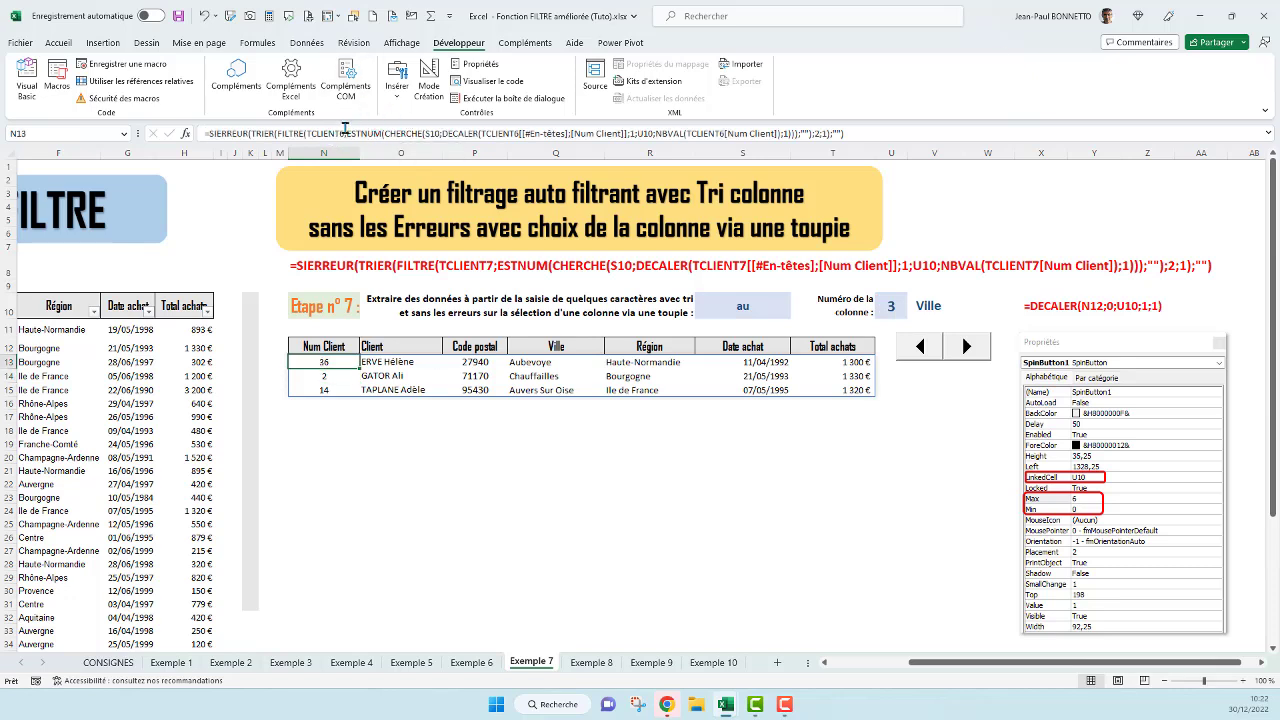
click(342, 133)
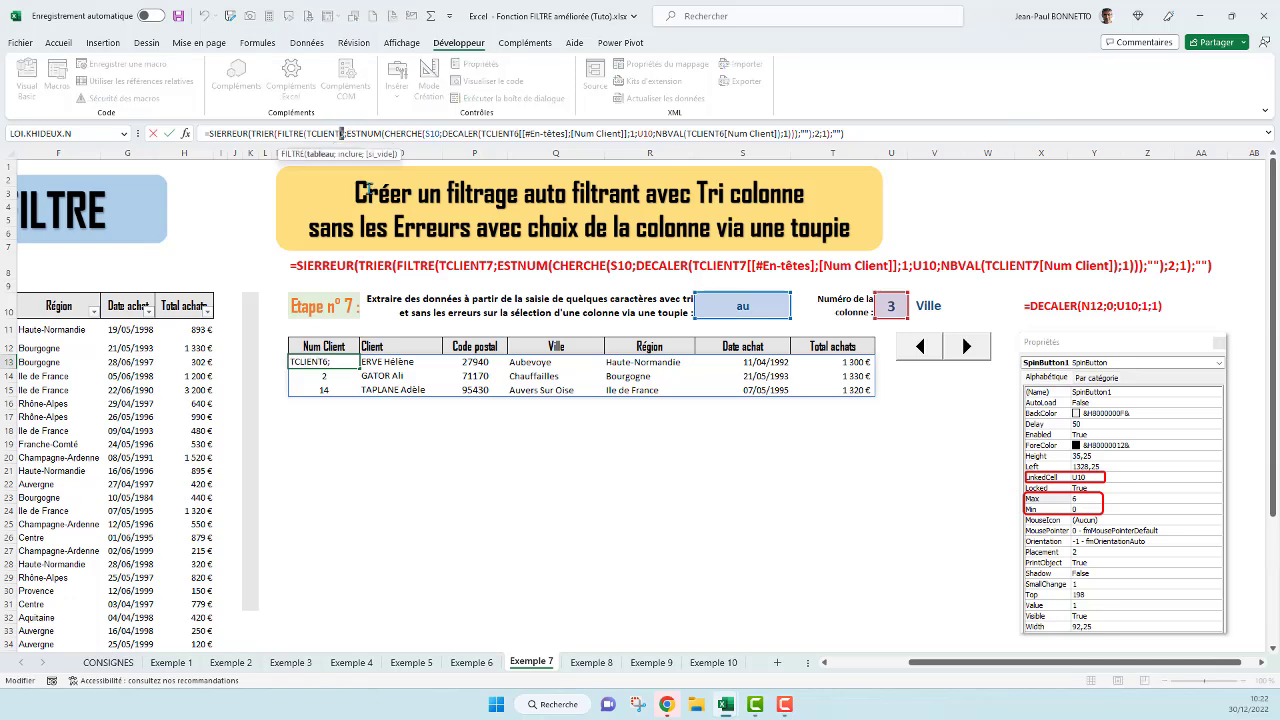
text(7)
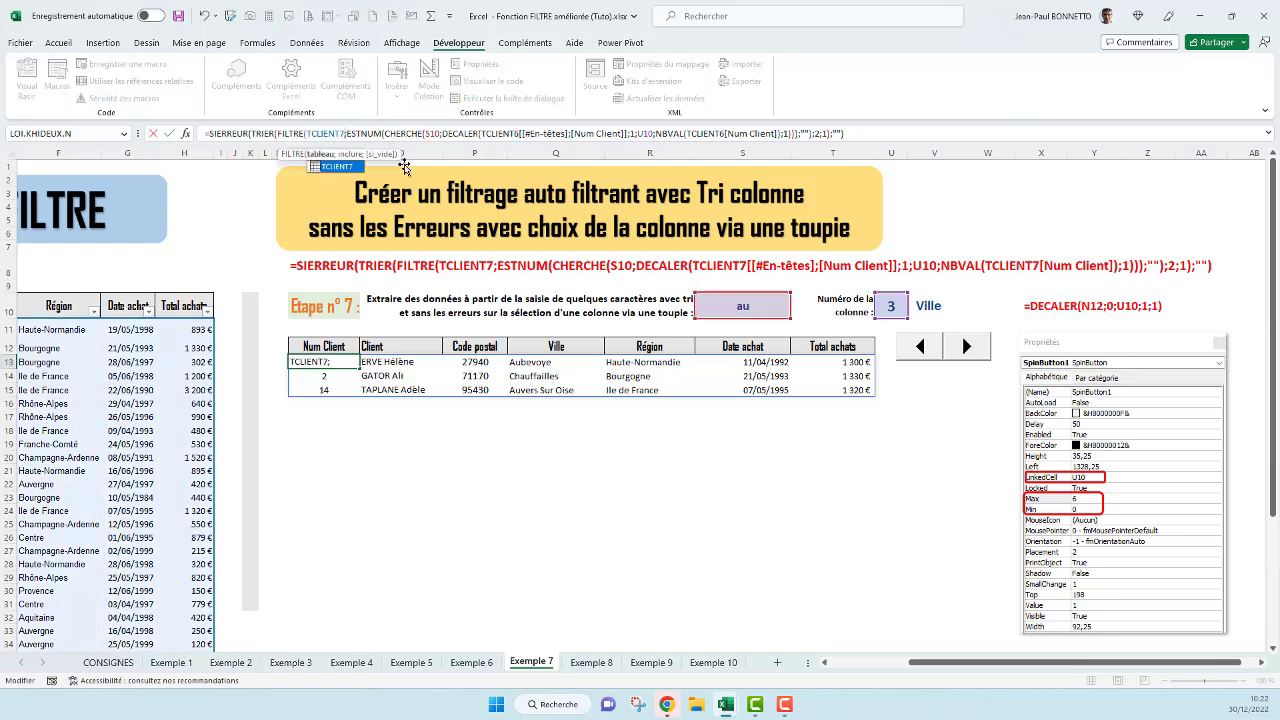
click(519, 135)
key(BackSpace)
text(7)
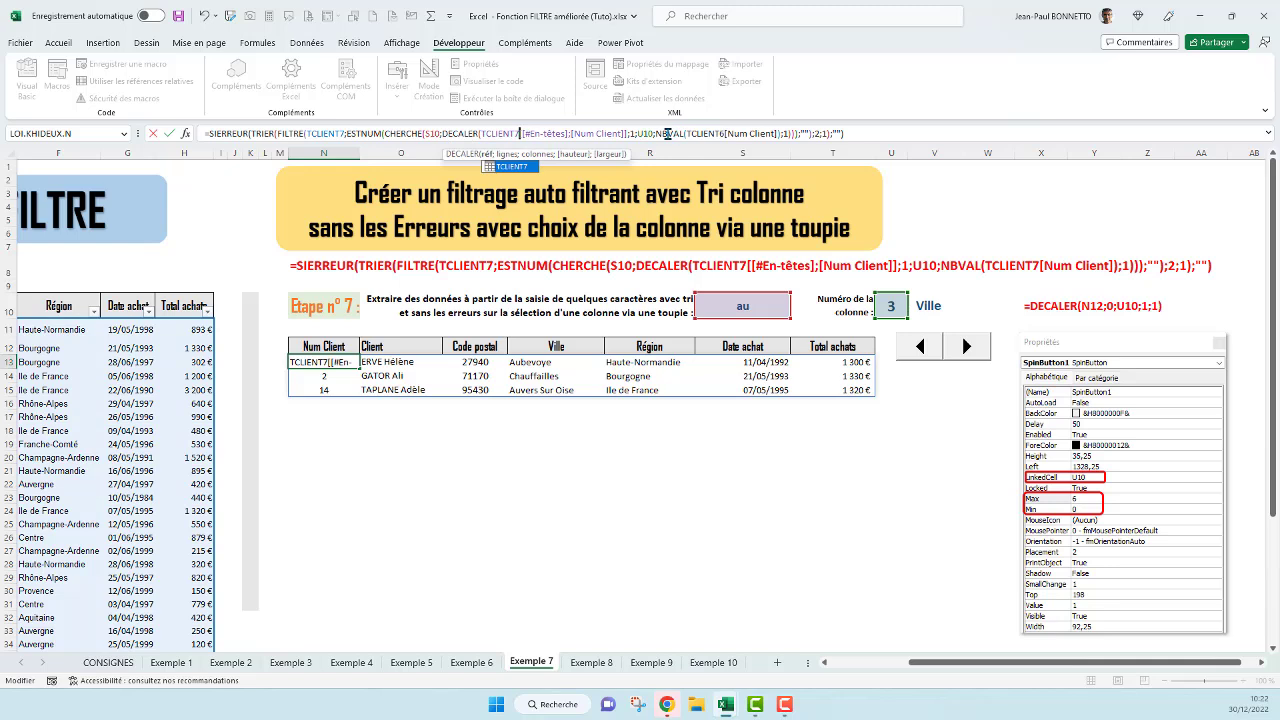
click(722, 133)
key(BackSpace)
text(7)
click(880, 133)
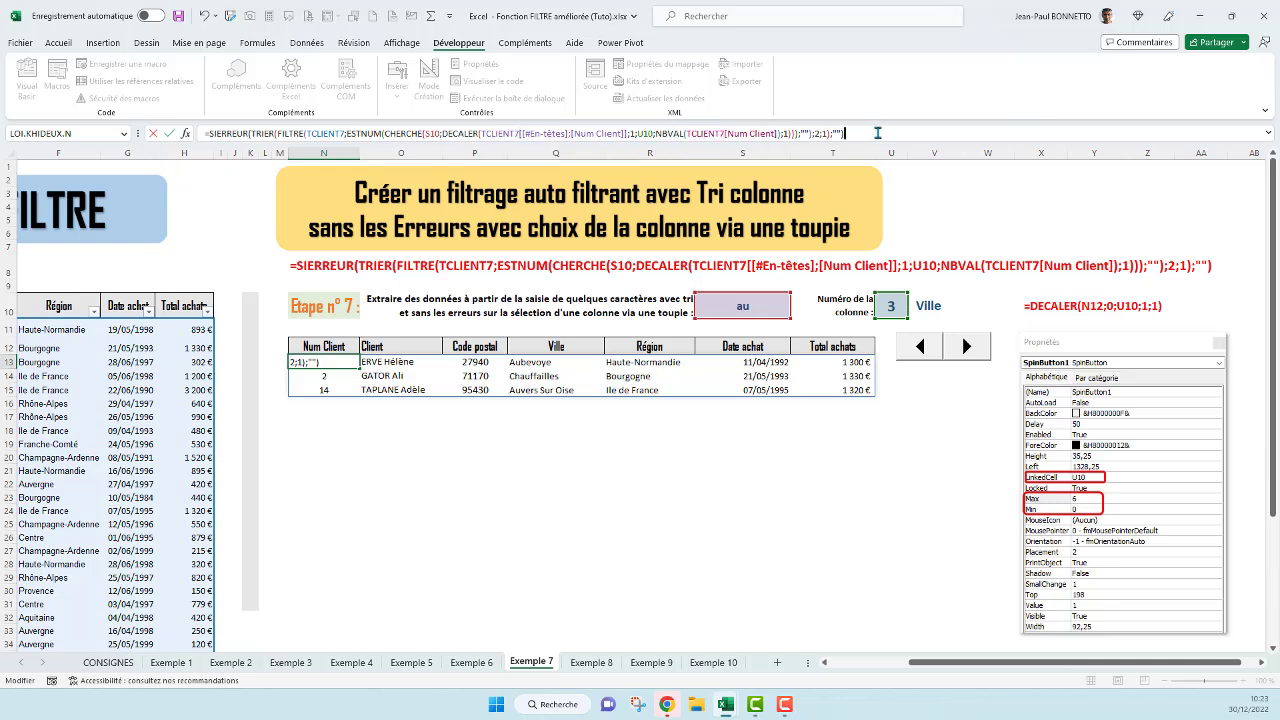
key(Return)
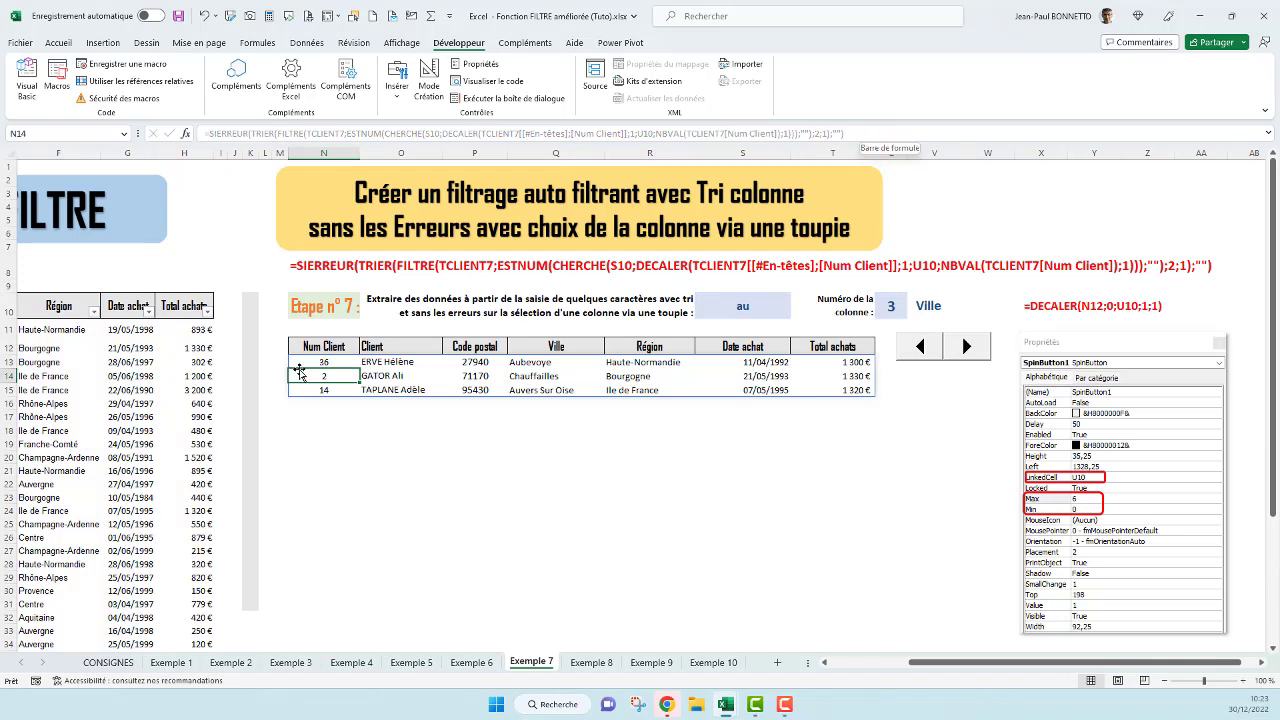
Test the extraction by stepping the spin button up to column 4 and down to column 1, and highlight the extracted client names
click(402, 447)
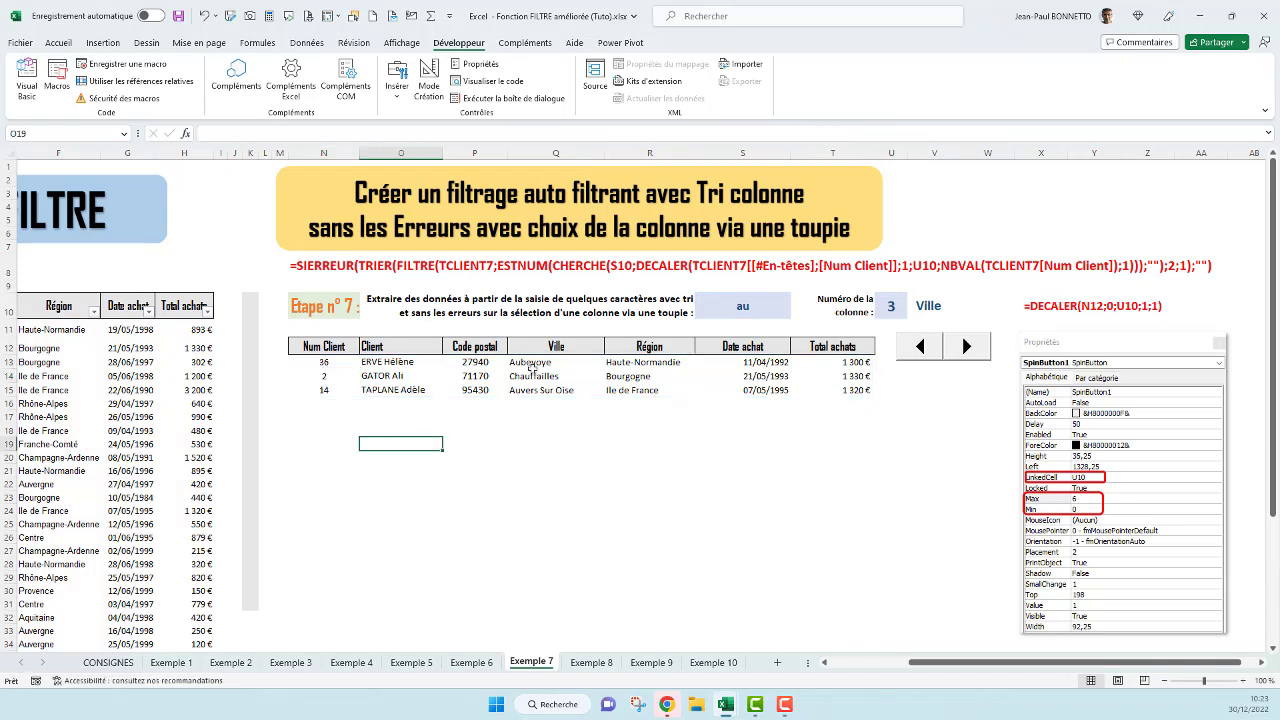
click(343, 358)
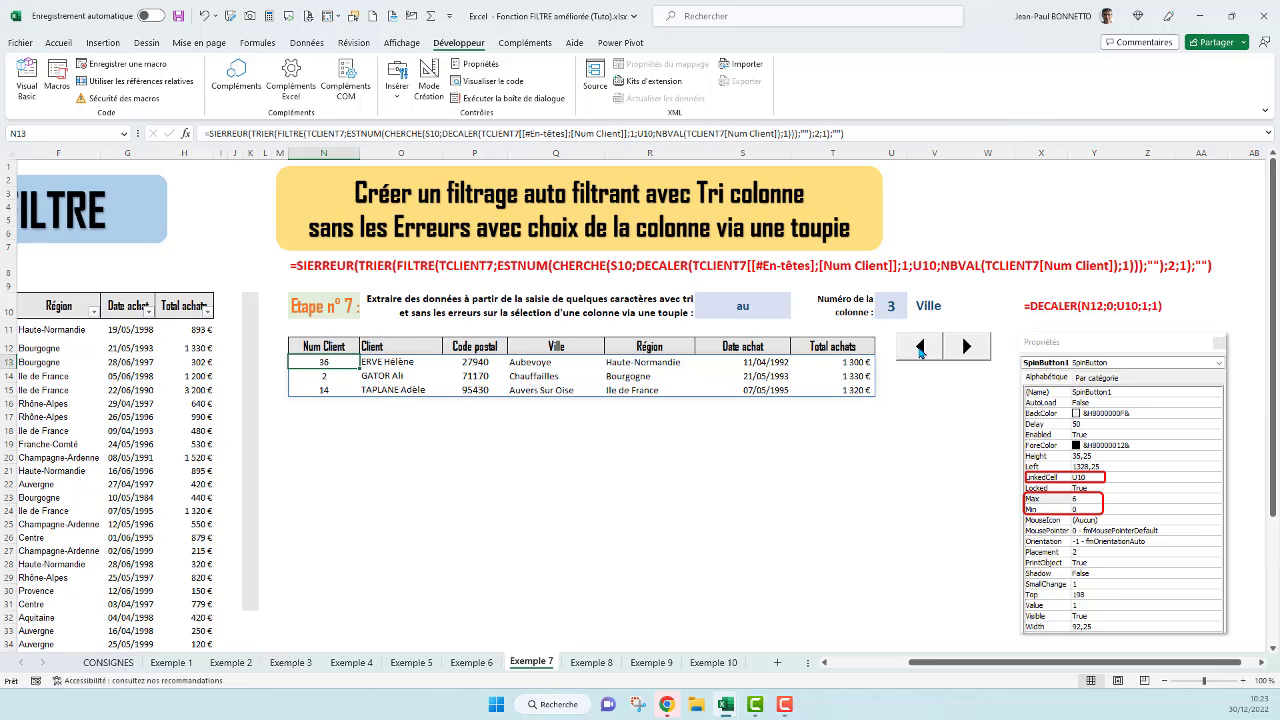
click(970, 347)
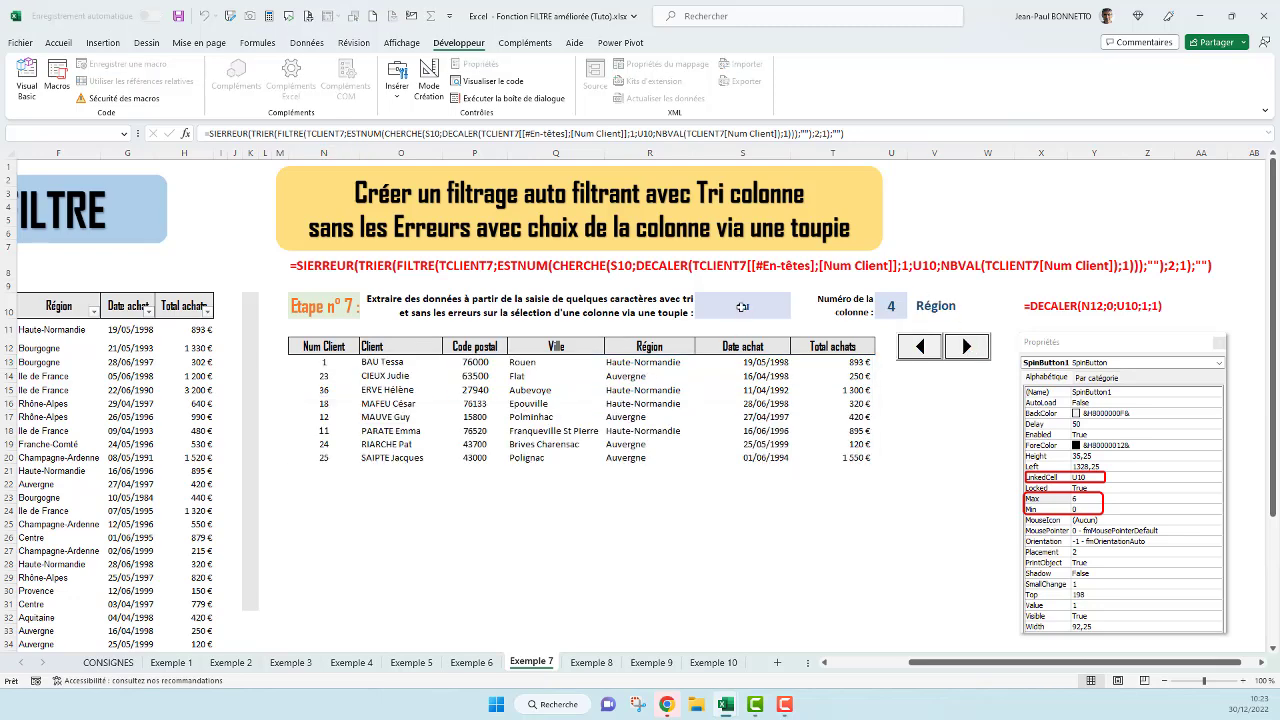
click(920, 347)
click(920, 347)
click(920, 347)
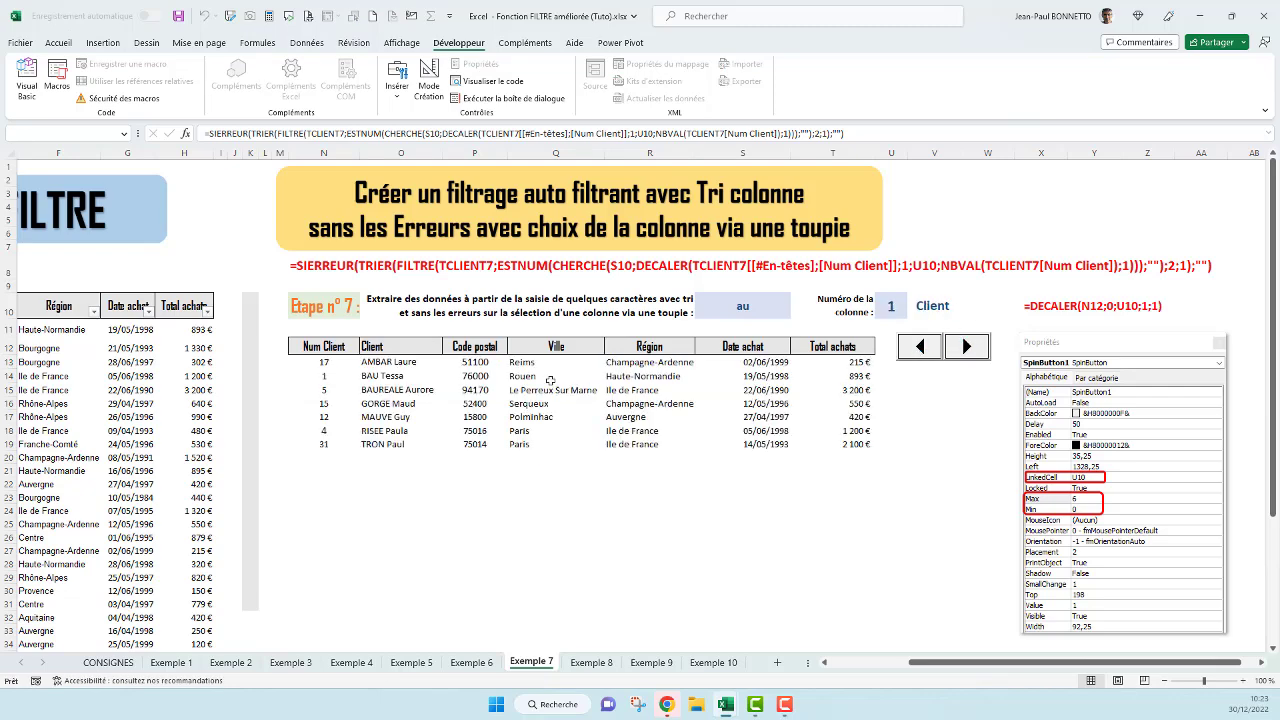
drag(383, 361, 385, 432)
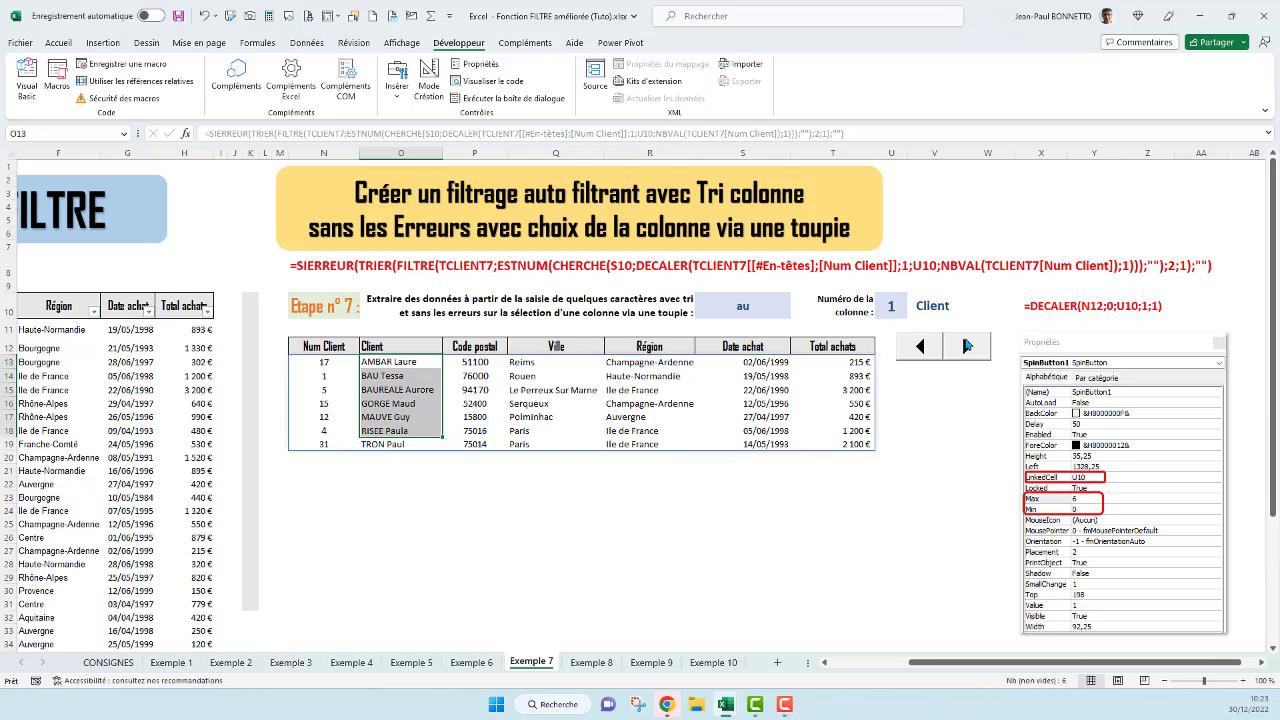
Step the searched column up from Client and back and forth to compare the extractions, ending on column 4, Région
click(968, 347)
click(968, 347)
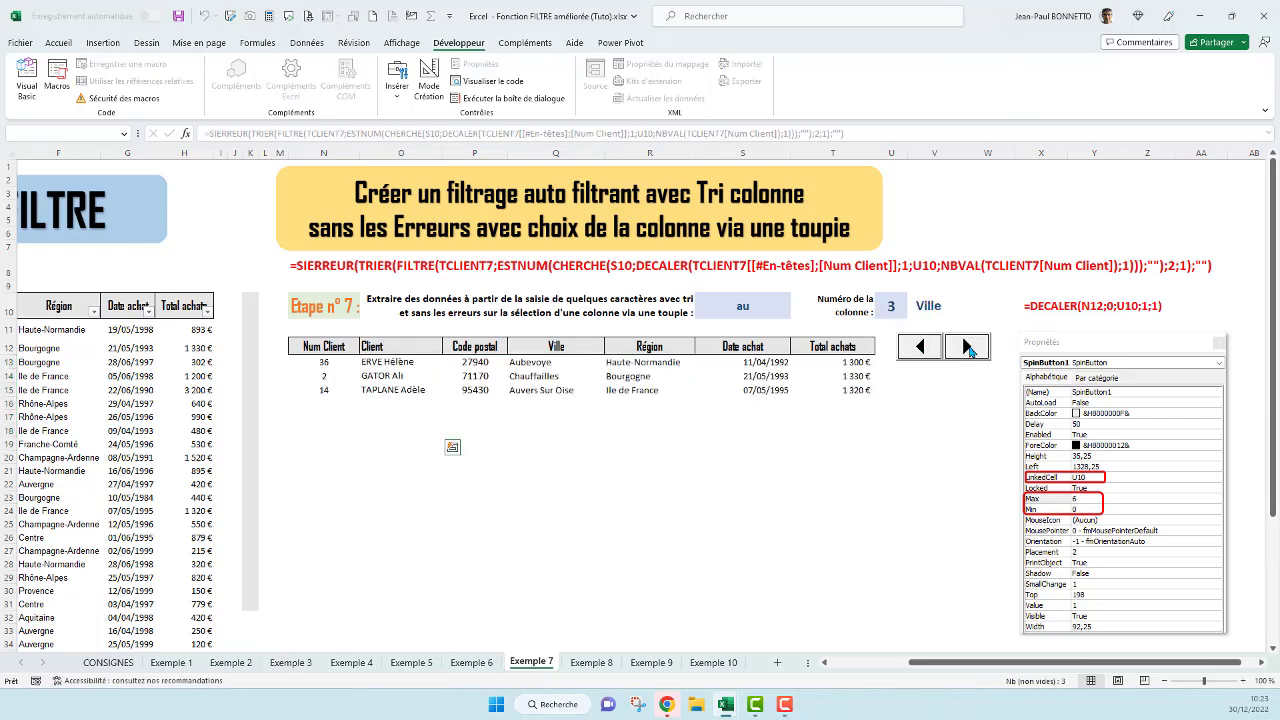
click(968, 347)
click(916, 347)
click(916, 347)
click(965, 347)
click(966, 346)
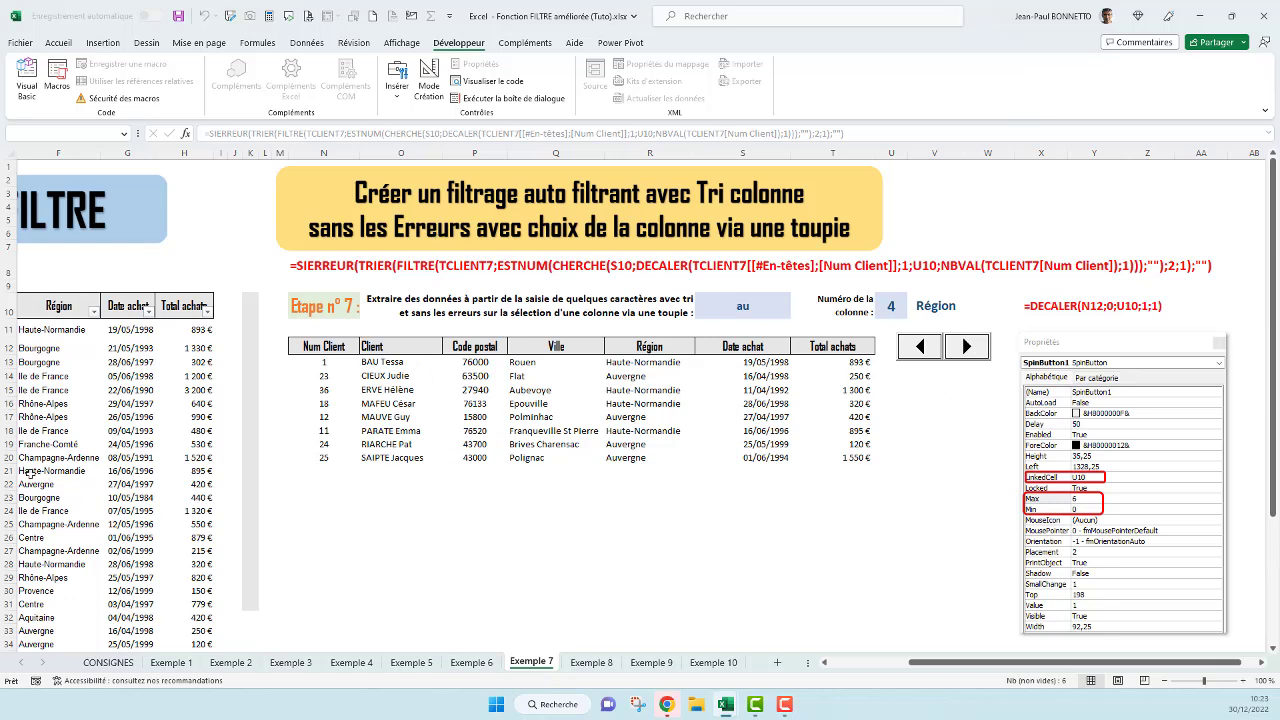
Check the extraction for the Ville and Date achat columns with the spin button, returning to column 4, Région
click(977, 350)
click(921, 346)
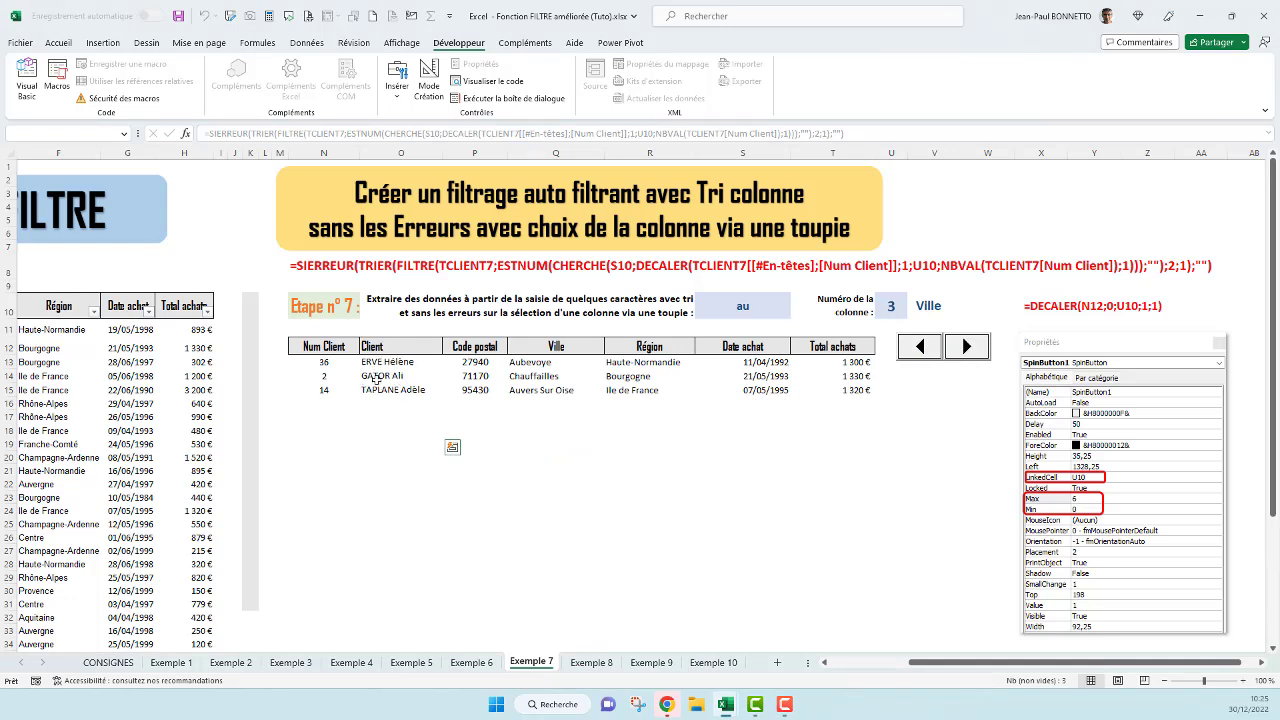
click(966, 346)
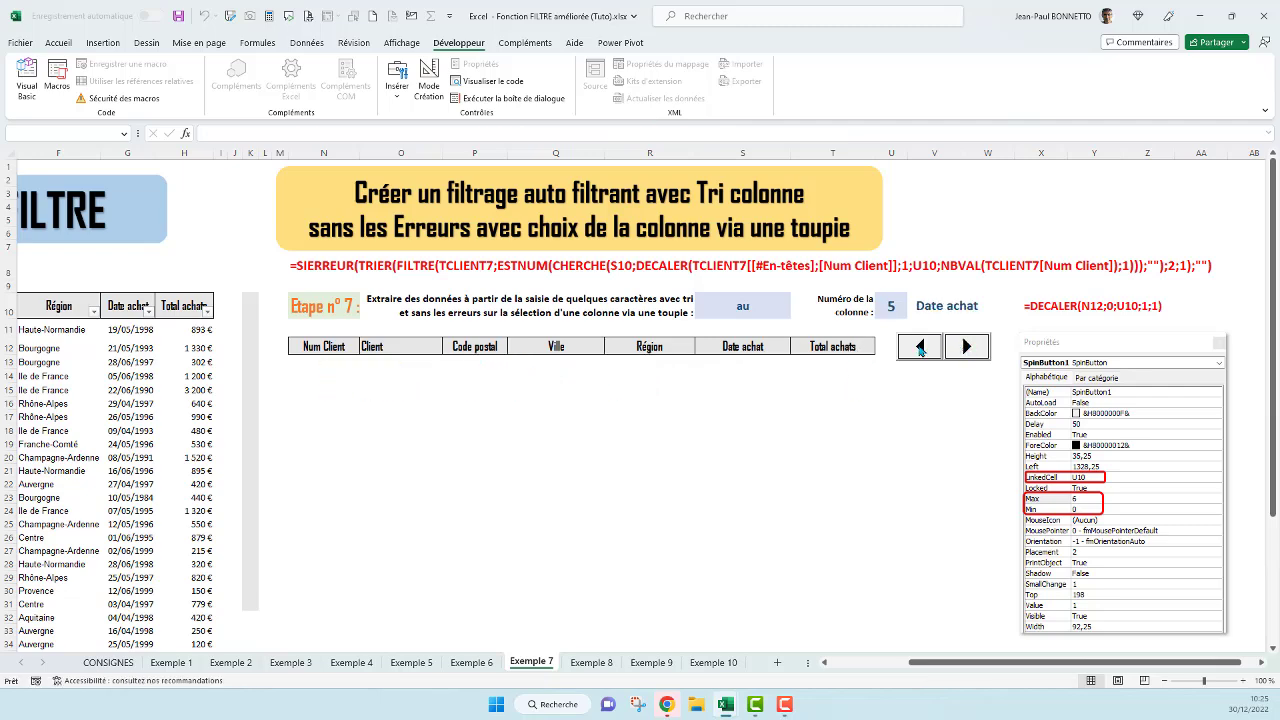
click(922, 347)
click(920, 347)
click(922, 347)
click(963, 346)
click(965, 346)
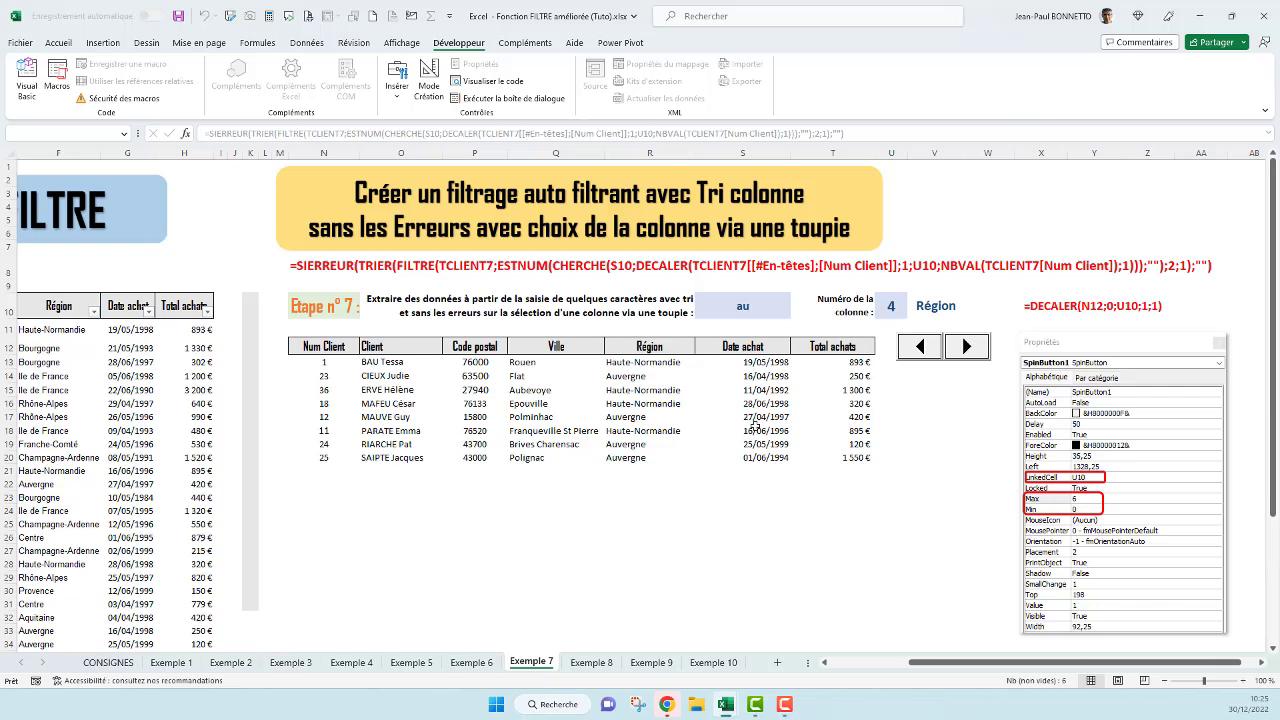
Paste the copied SIERREUR(TRIER(FILTRE extraction formula into cell N13 on sheet Exemple 8
click(588, 664)
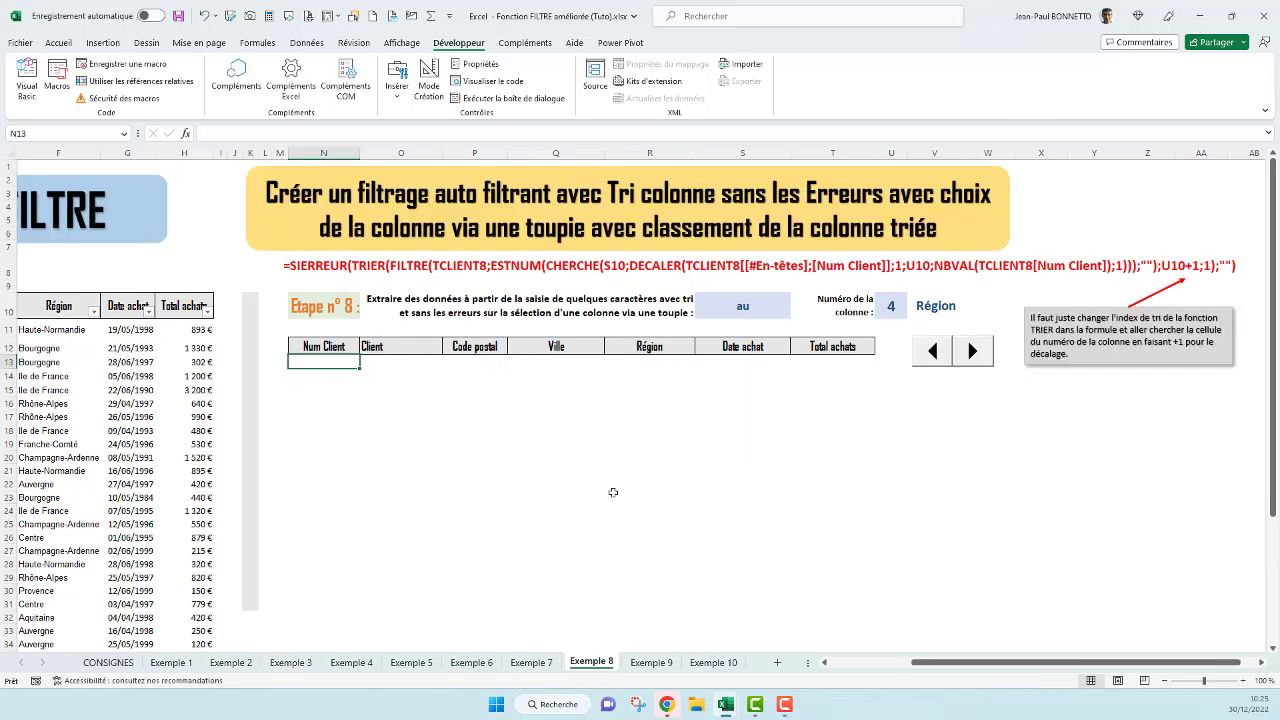
click(241, 134)
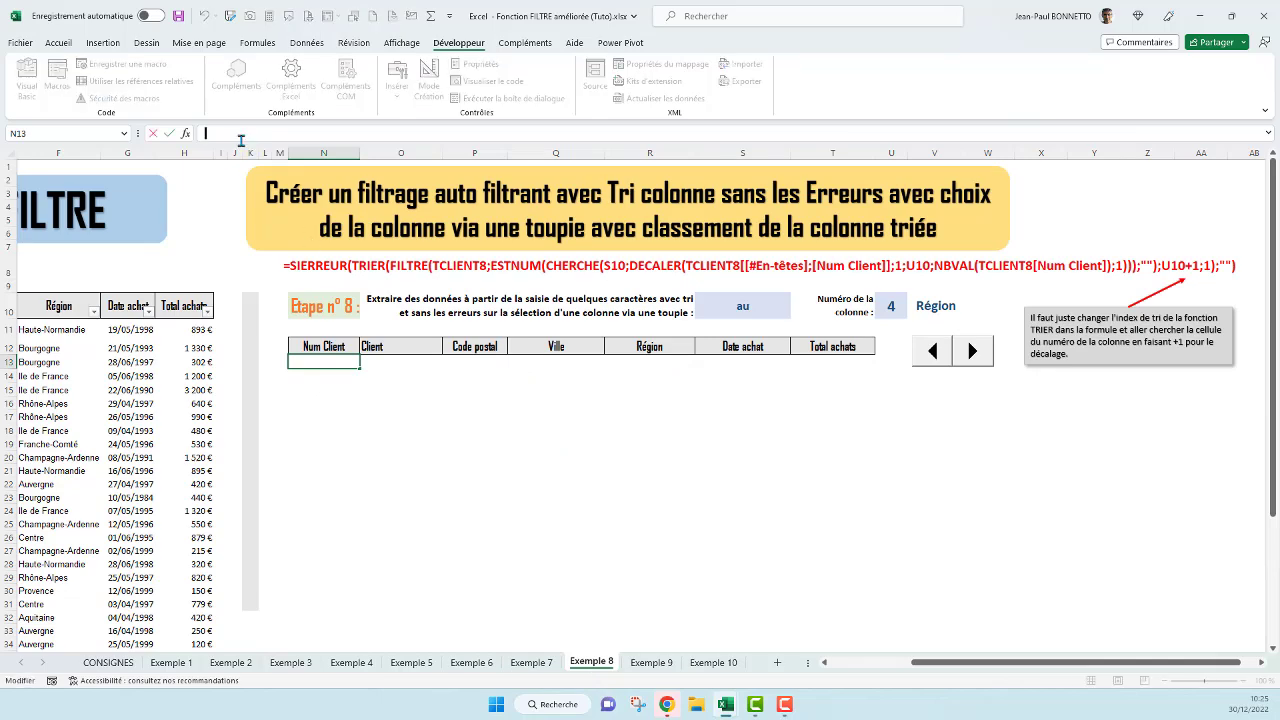
text(=SIERREUR(TRIER(FILTRE(TCLIENT8;ESTNUM(CHERCHE(S10;DECALER(TCLIENT8[[#En-têtes];[Num Client]];1;U10;NBVAL(TCLIENT8[Num Client]);1)));"");2;1);""))
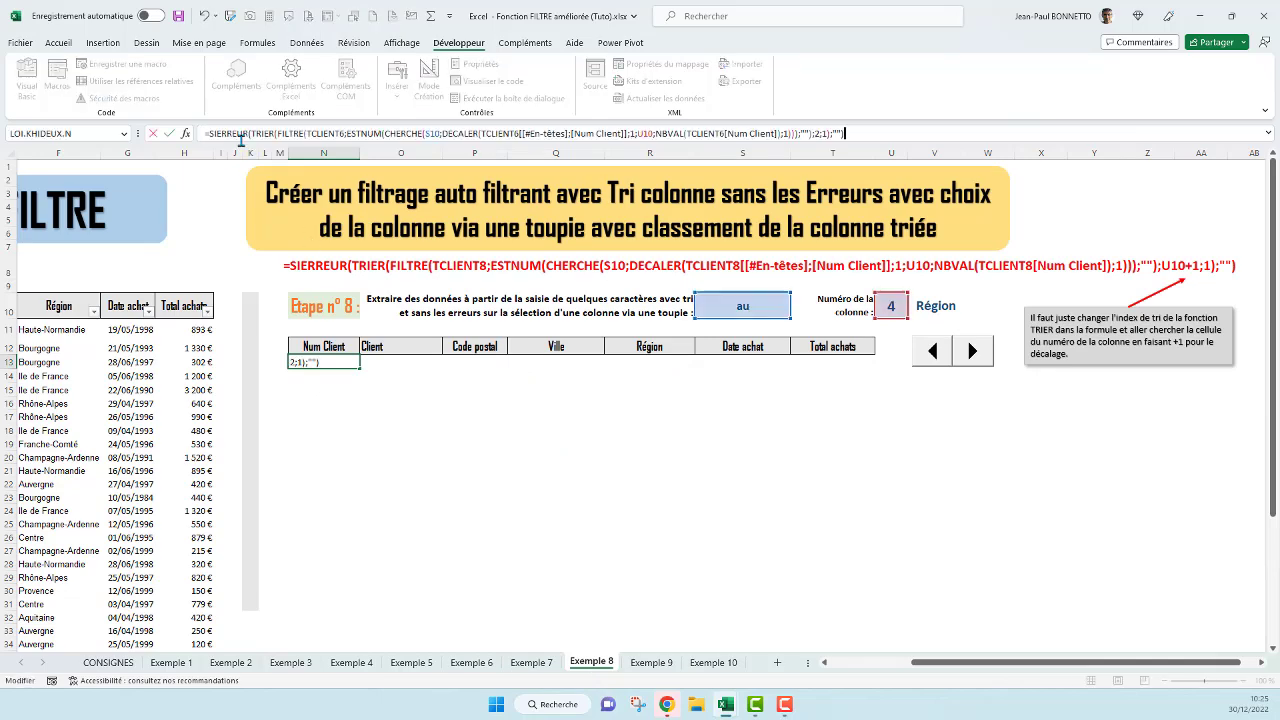
key(Return)
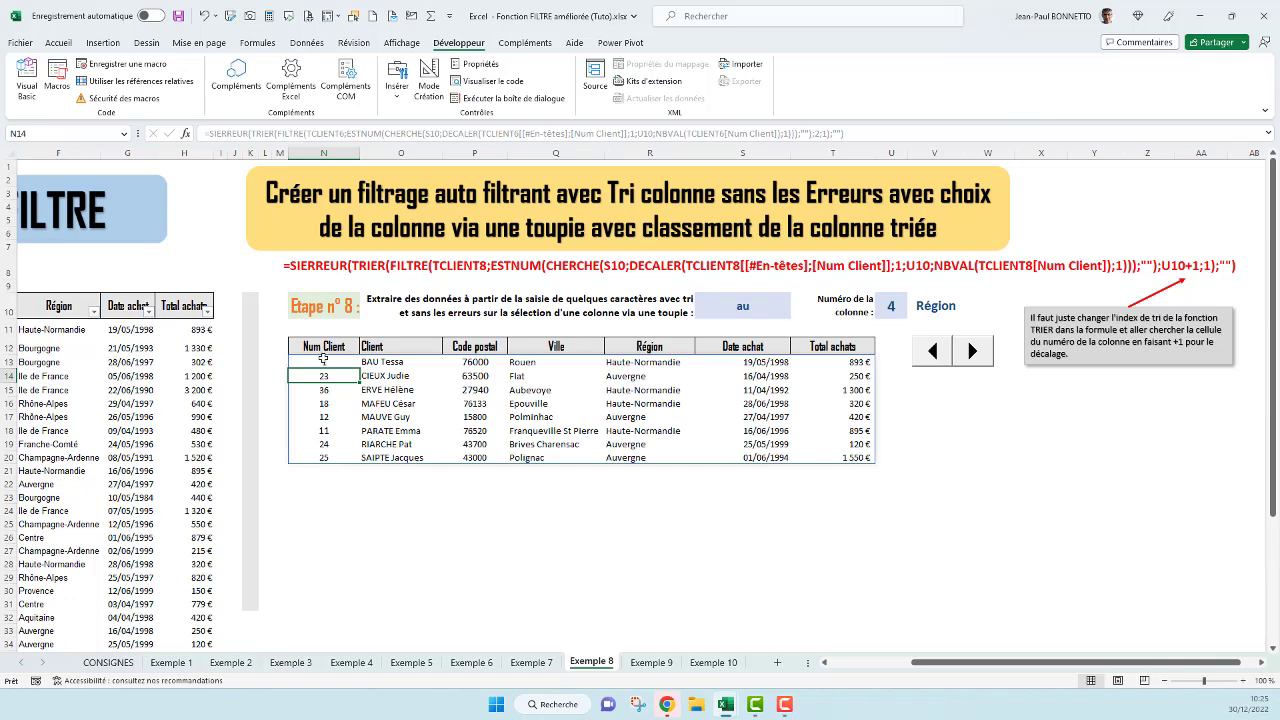
Replace the three TCLIENT6 references in the N13 formula on Exemple 8 with TCLIENT8
click(323, 361)
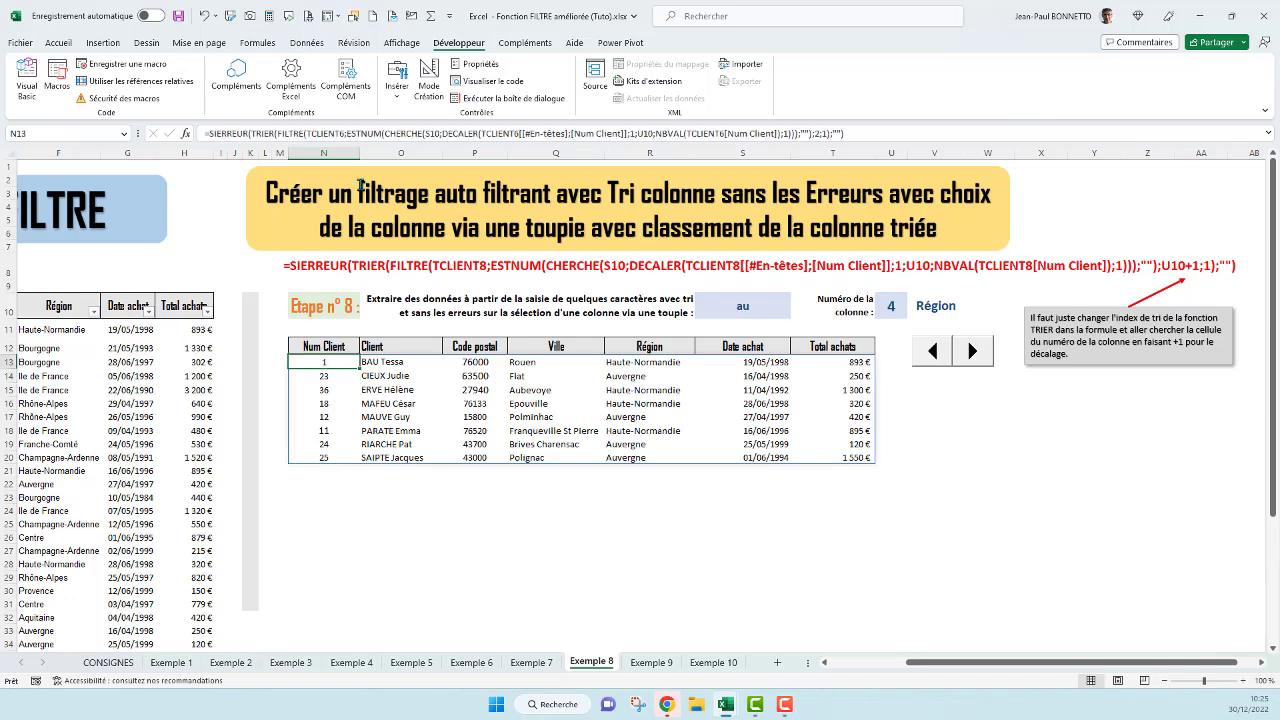
click(343, 133)
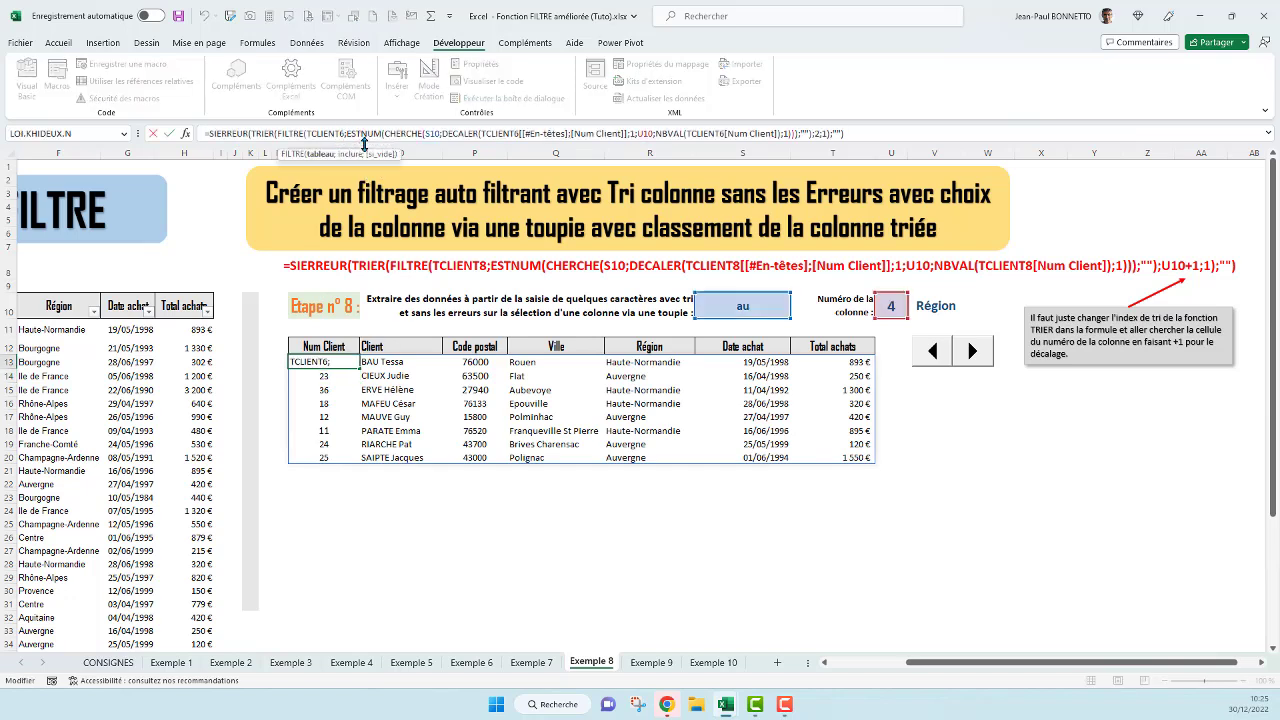
key(BackSpace)
text(8)
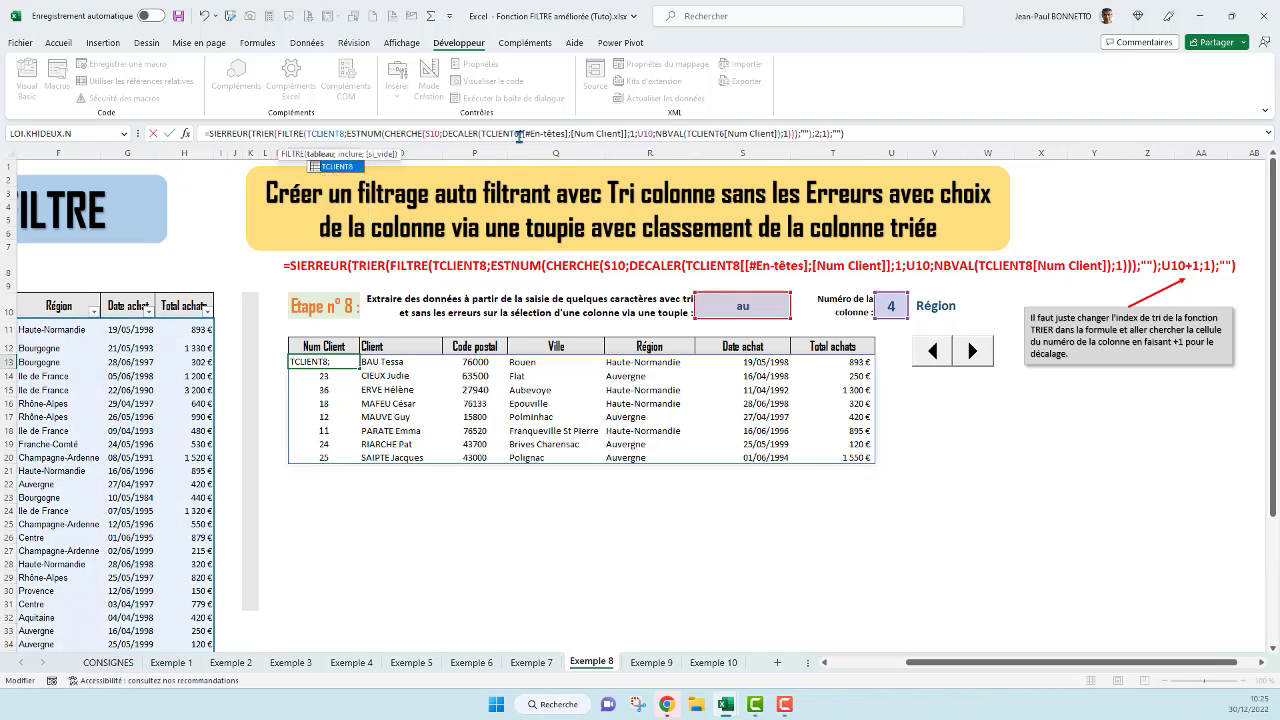
click(515, 133)
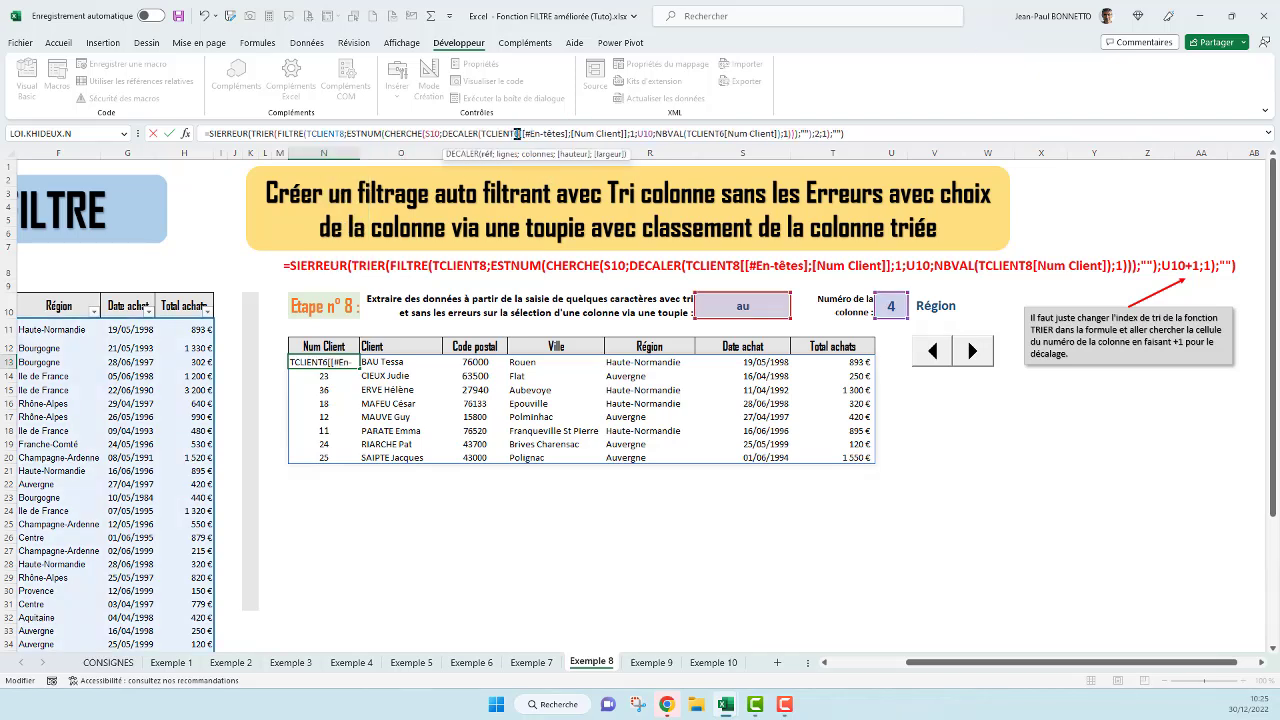
text(8)
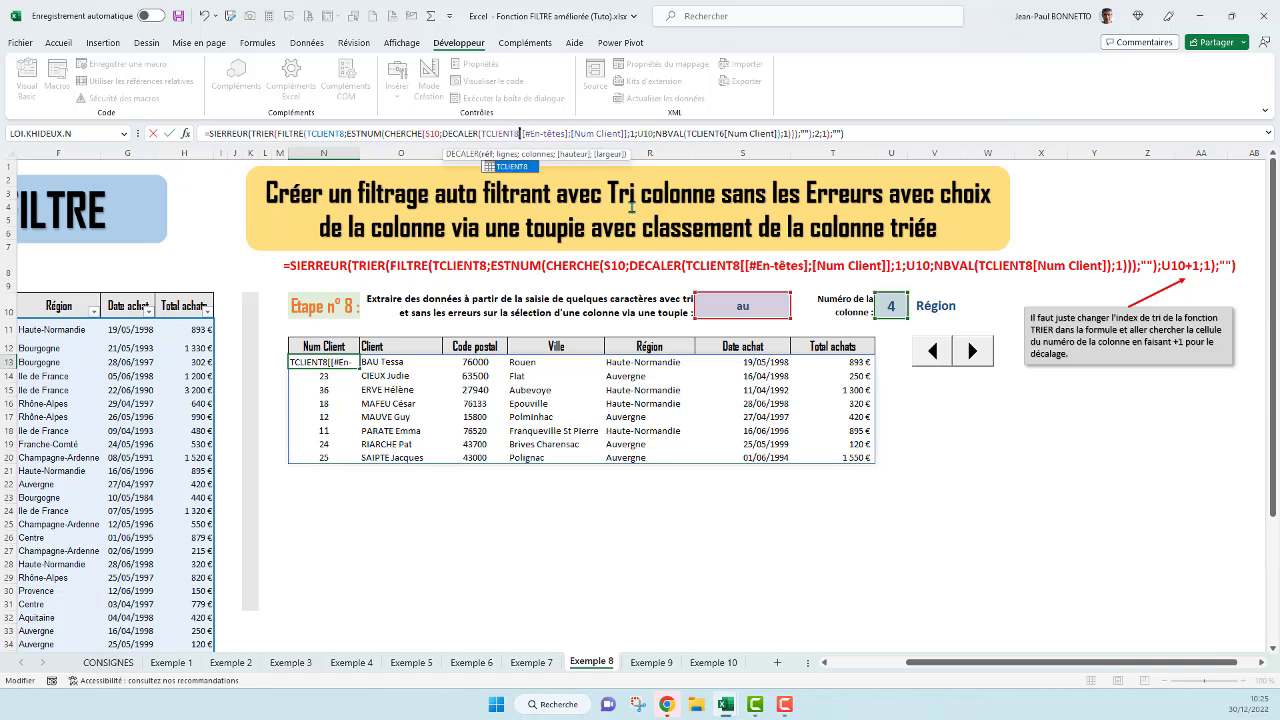
drag(719, 133, 727, 133)
text(8)
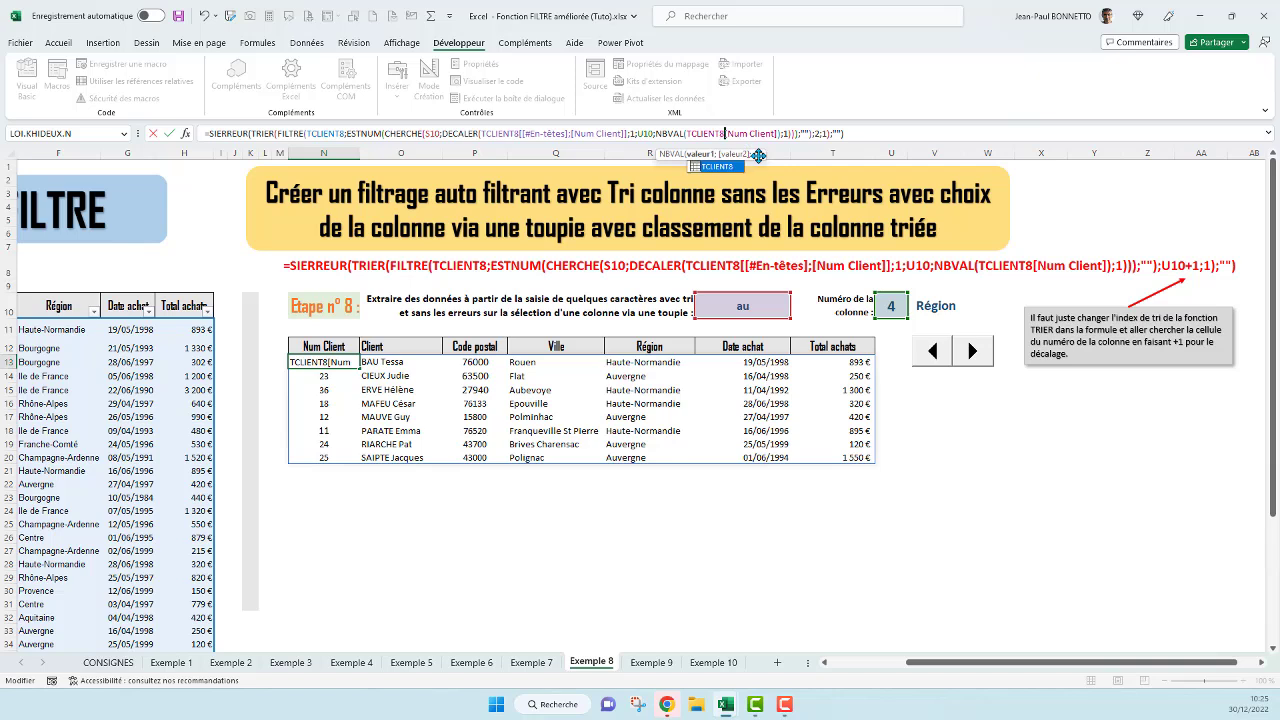
Confirm the TCLIENT8 edit and set the TRIER sort index in the N13 formula to U10+1
key(Return)
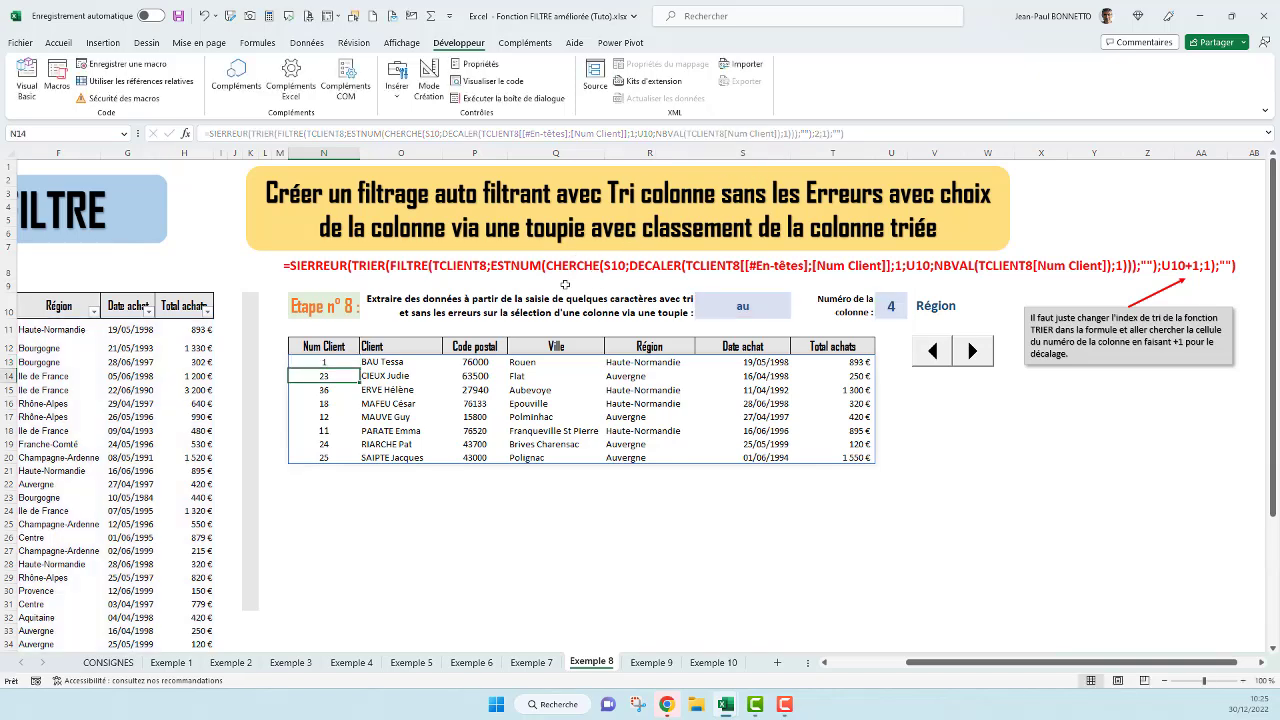
click(323, 362)
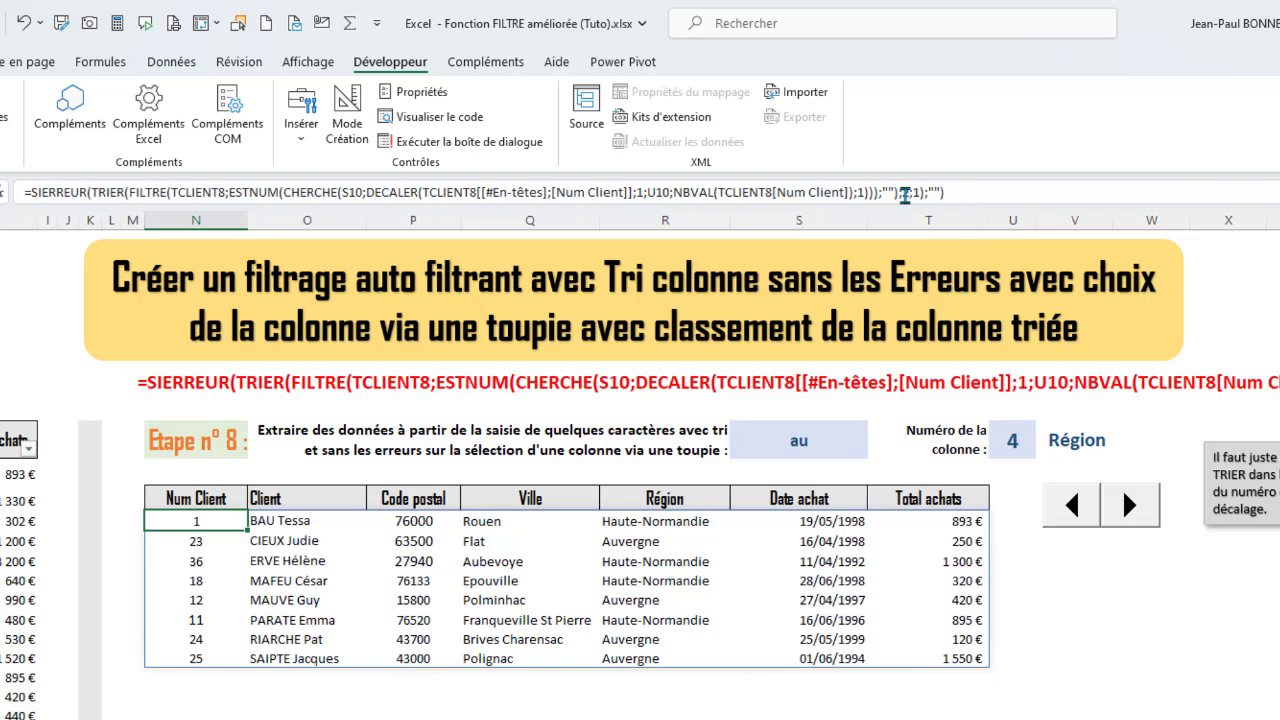
click(902, 192)
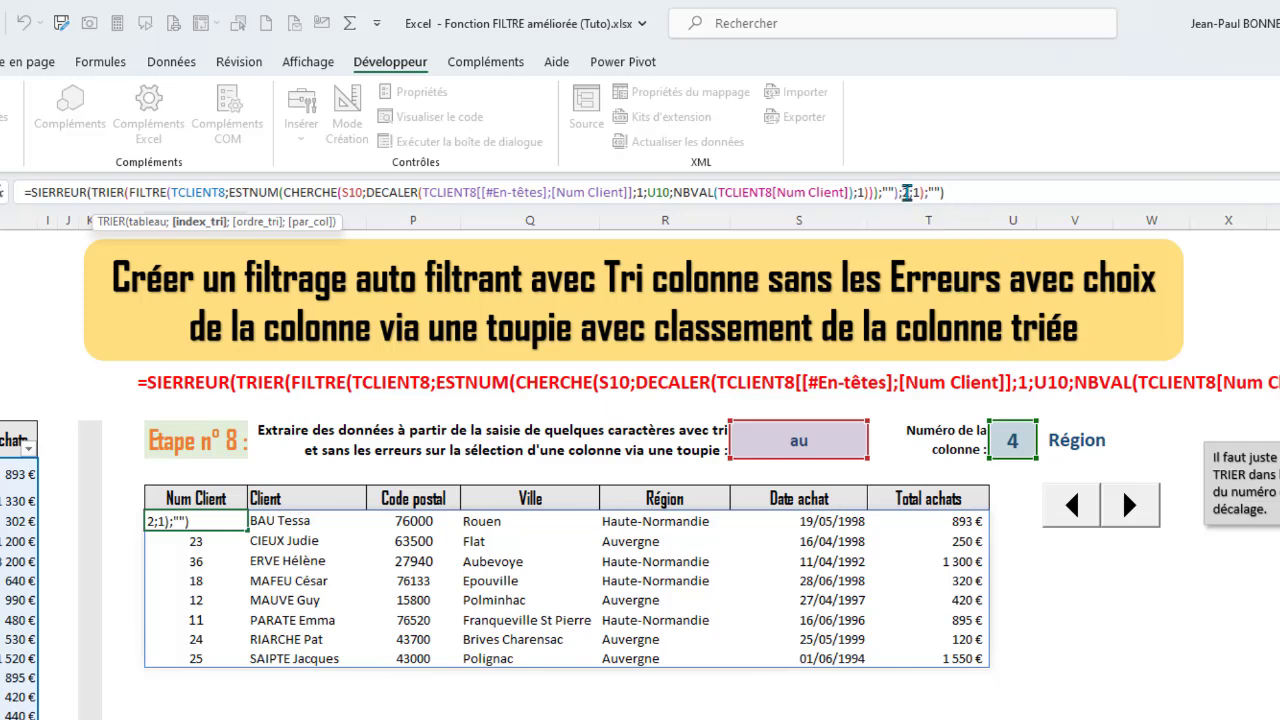
drag(908, 193, 902, 193)
click(1012, 440)
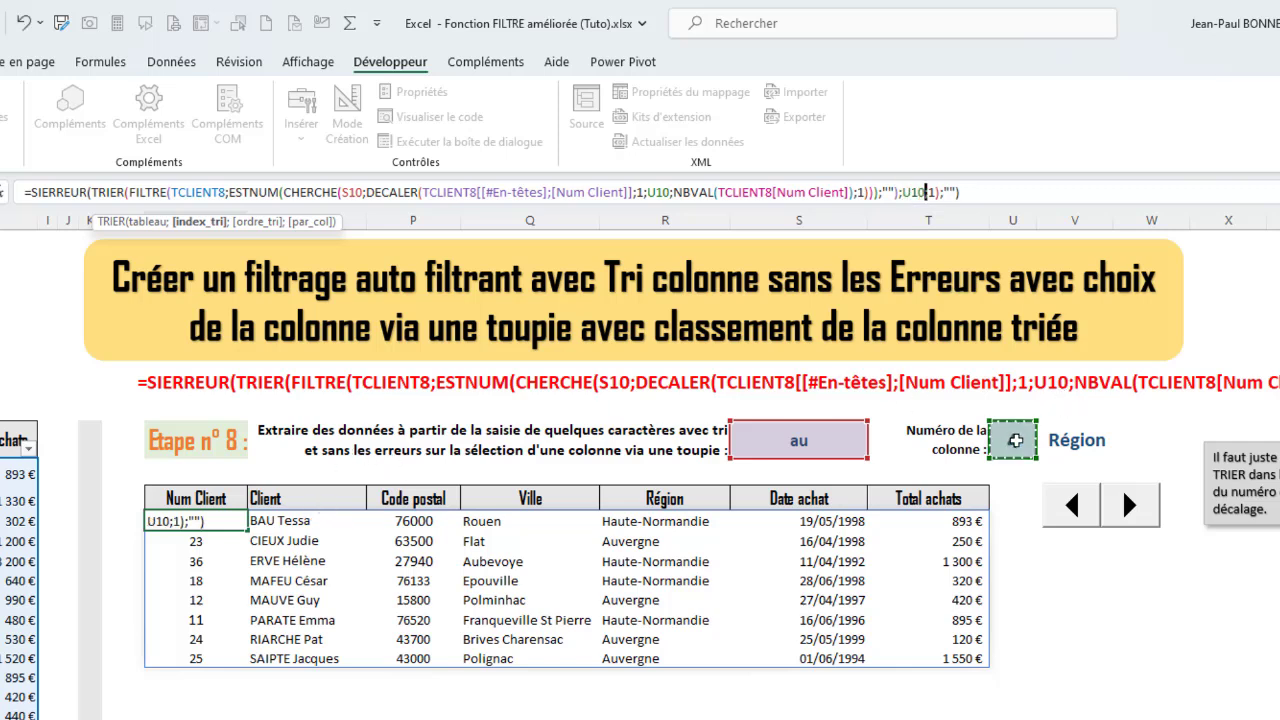
text(+1)
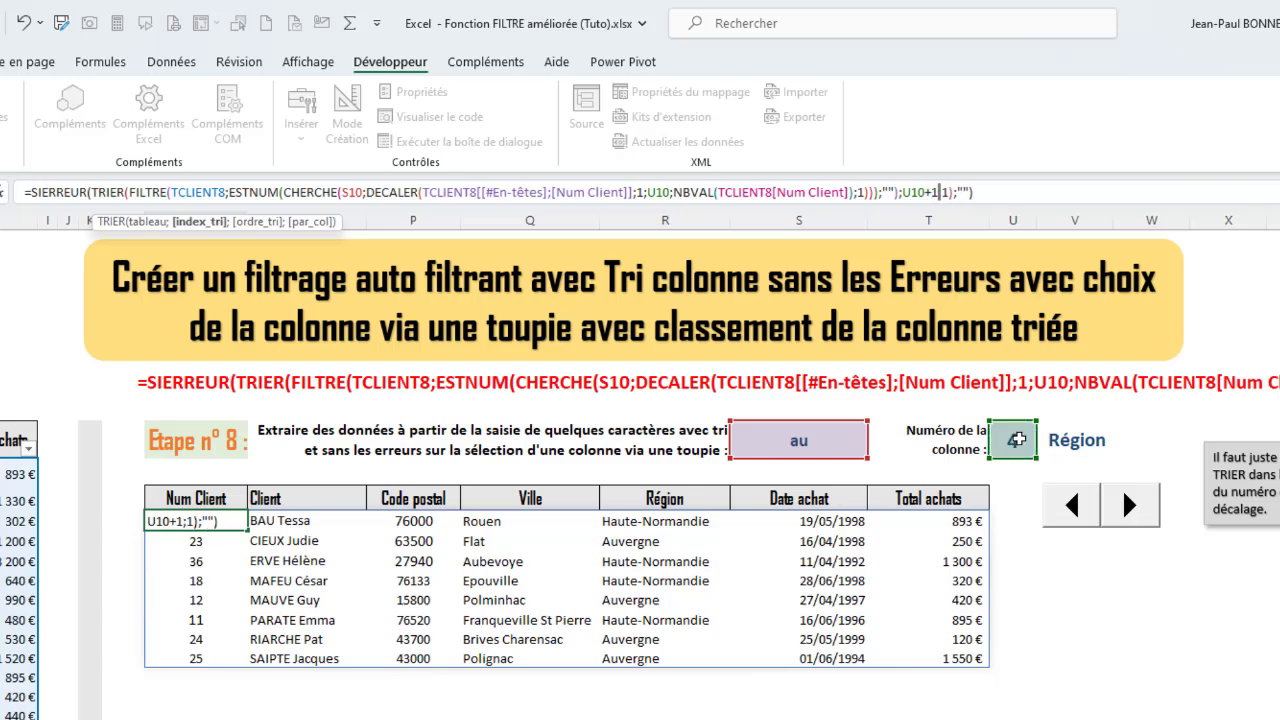
key(Return)
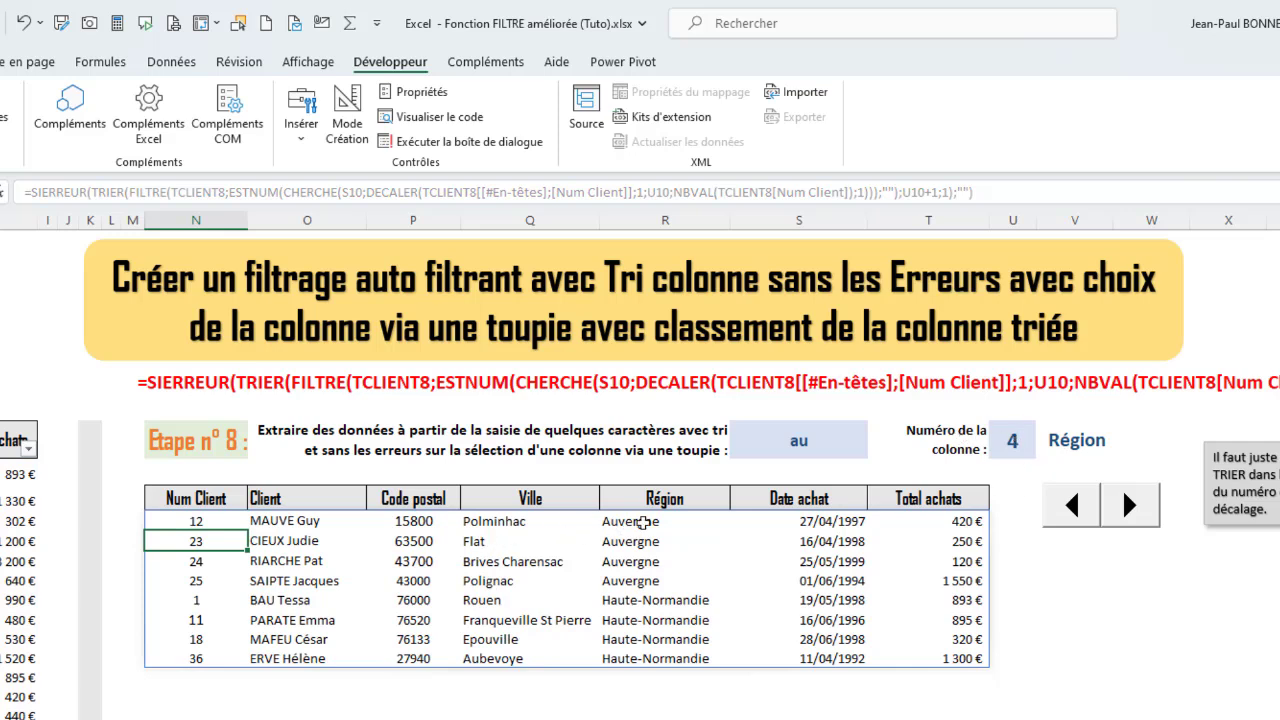
Check the sort order of the extraction for the Région, Ville and Client columns with the spin button, returning to column 4, Région
click(642, 524)
drag(642, 524, 634, 648)
click(1071, 508)
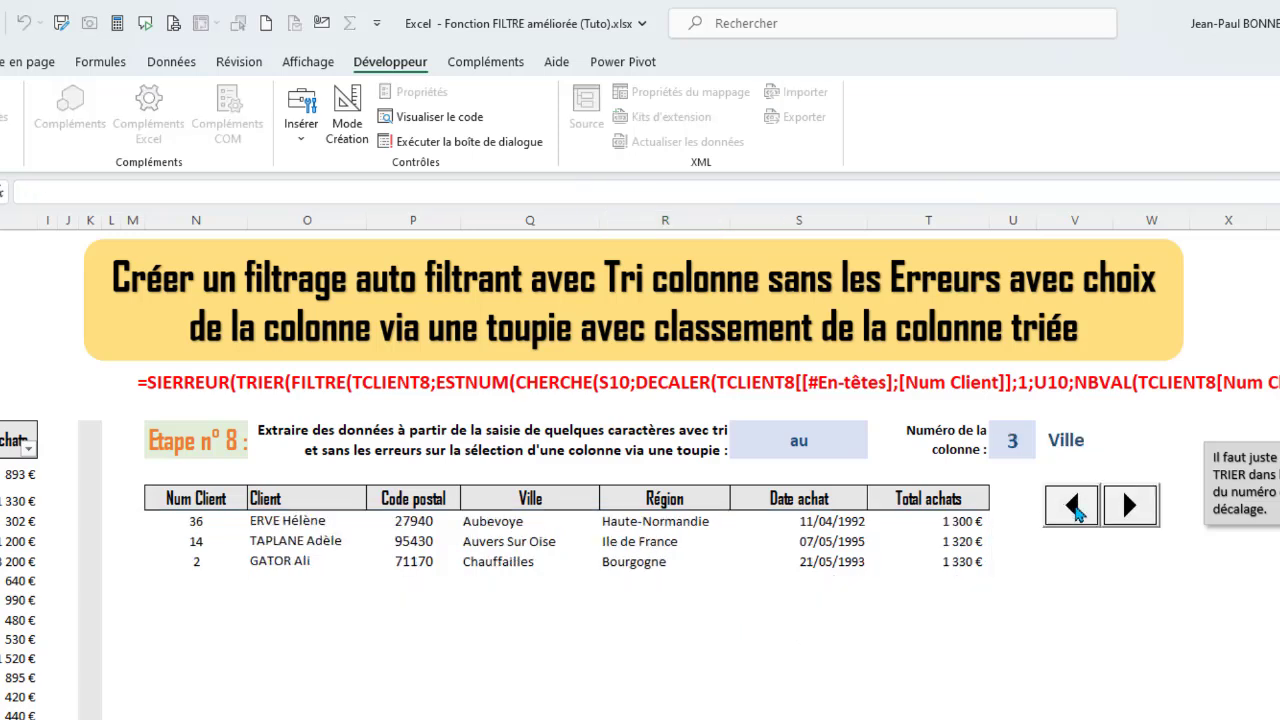
drag(516, 521, 516, 563)
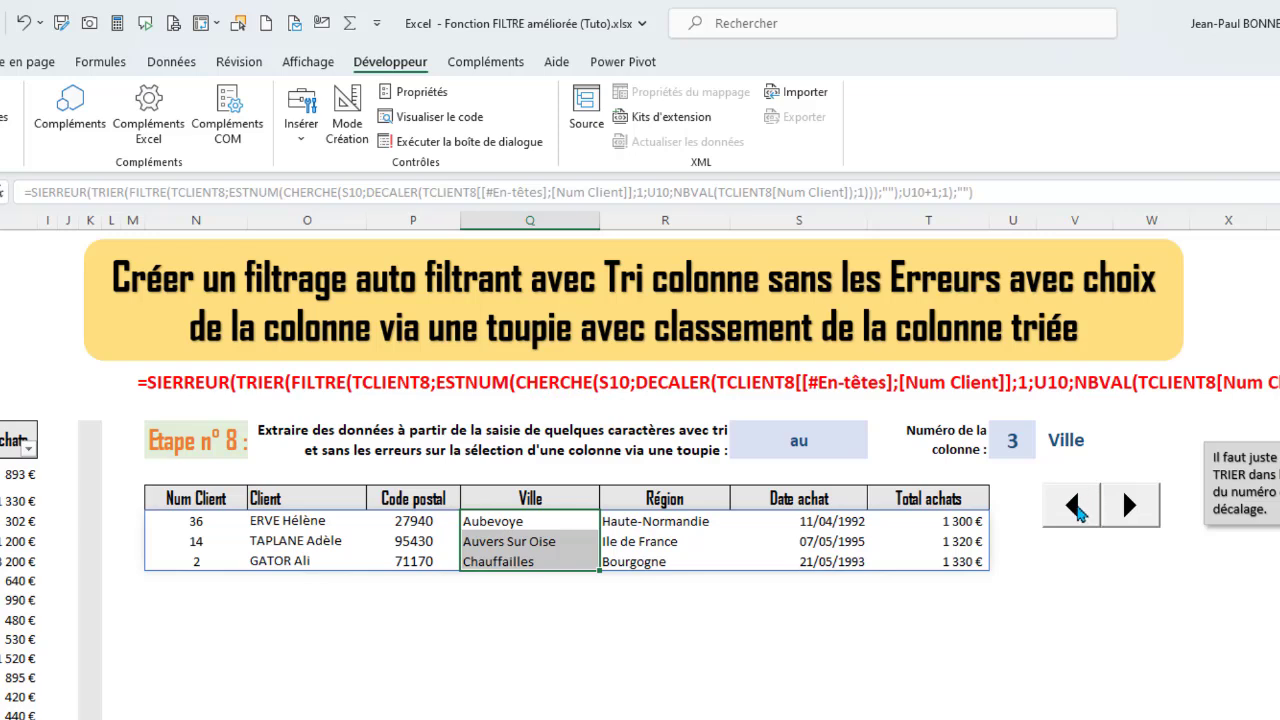
click(1076, 508)
click(1076, 508)
drag(278, 521, 286, 640)
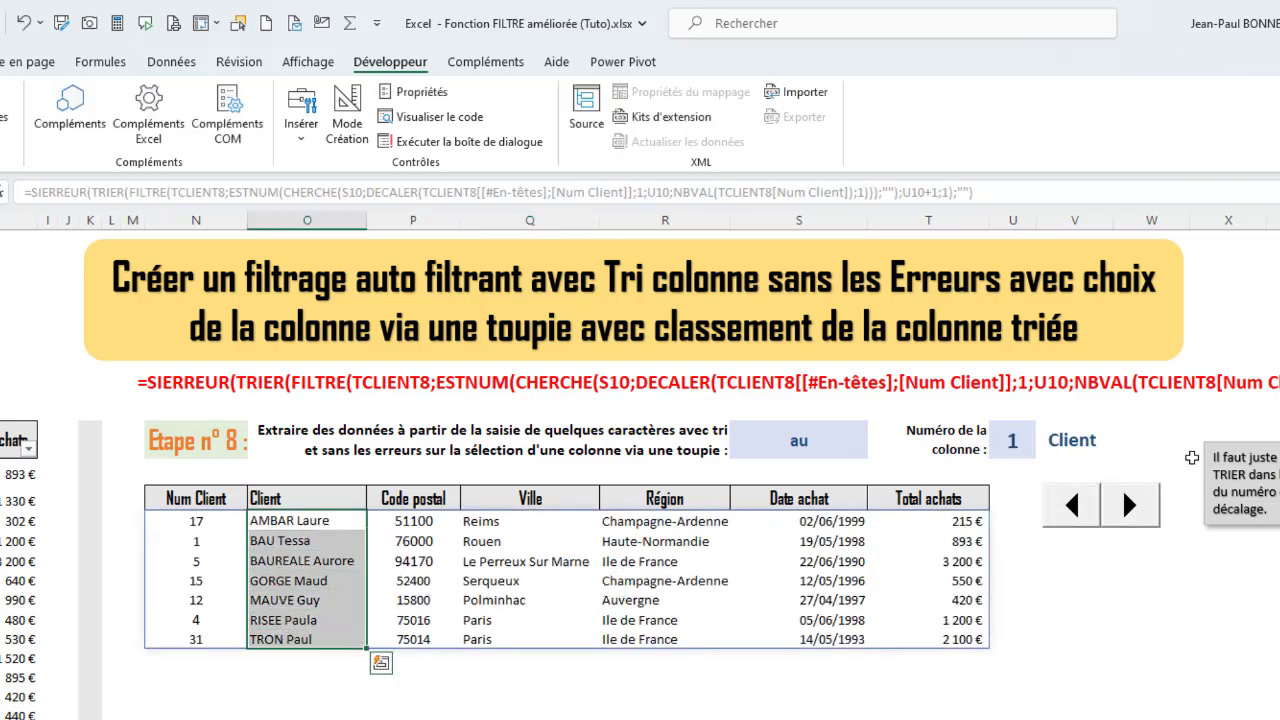
click(1147, 512)
click(1143, 507)
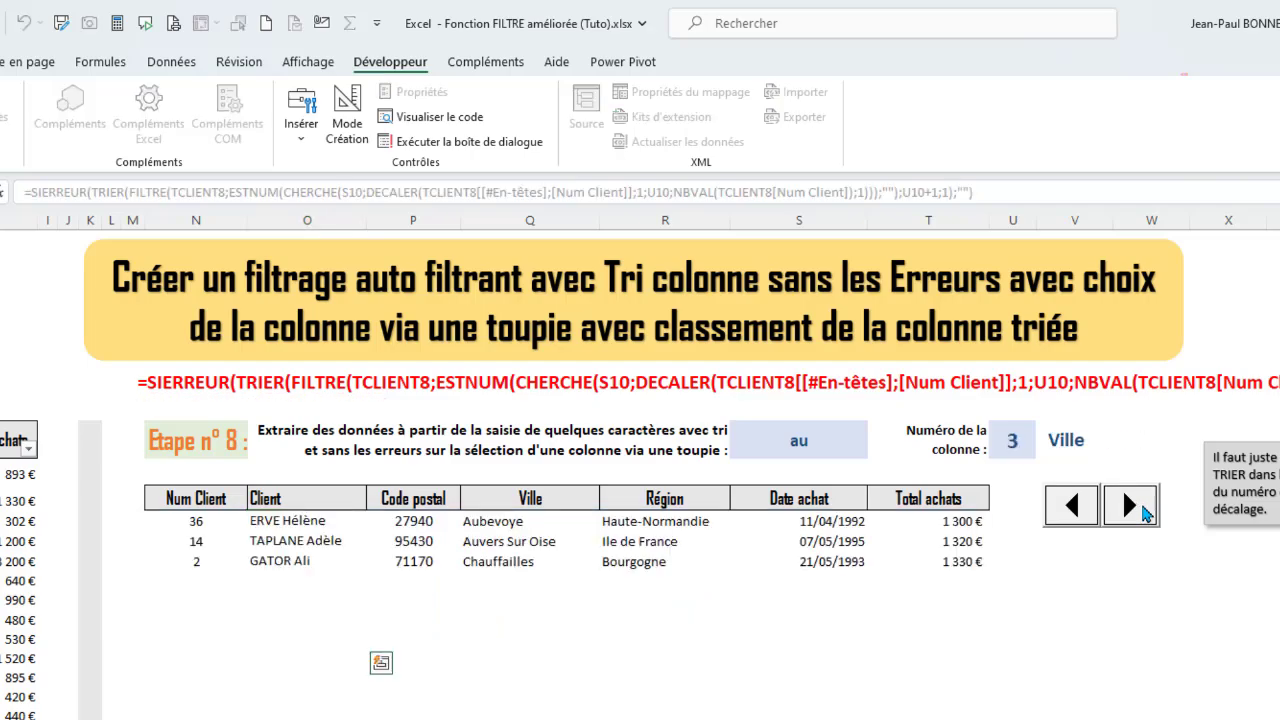
click(1145, 510)
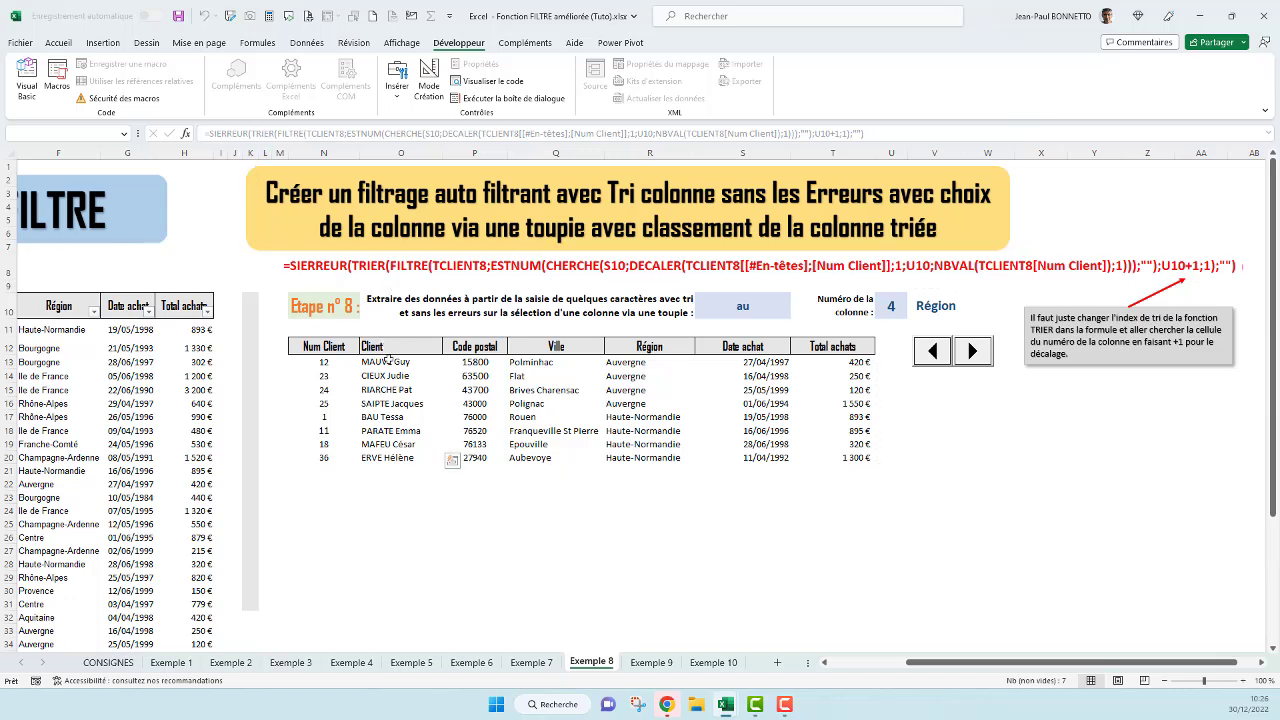
Copy the full N13 formula from Exemple 8 and paste it into cell N13 on sheet Exemple 9
click(314, 361)
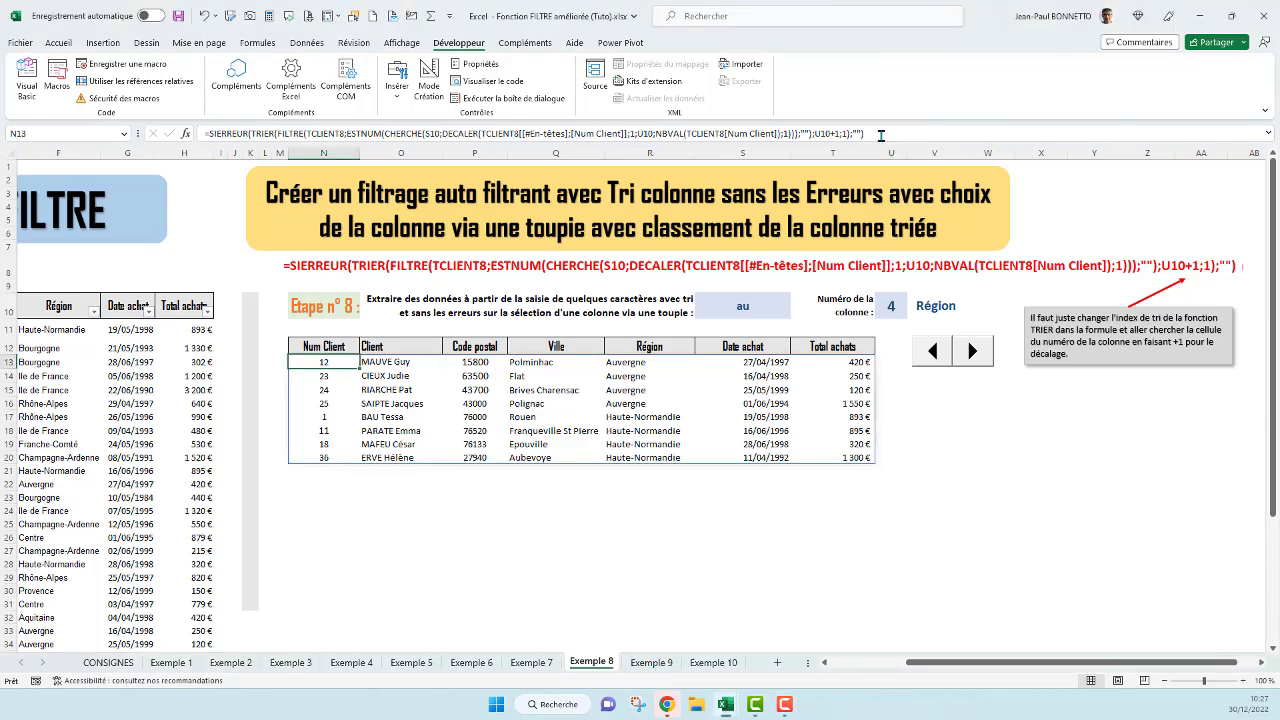
drag(866, 133, 104, 133)
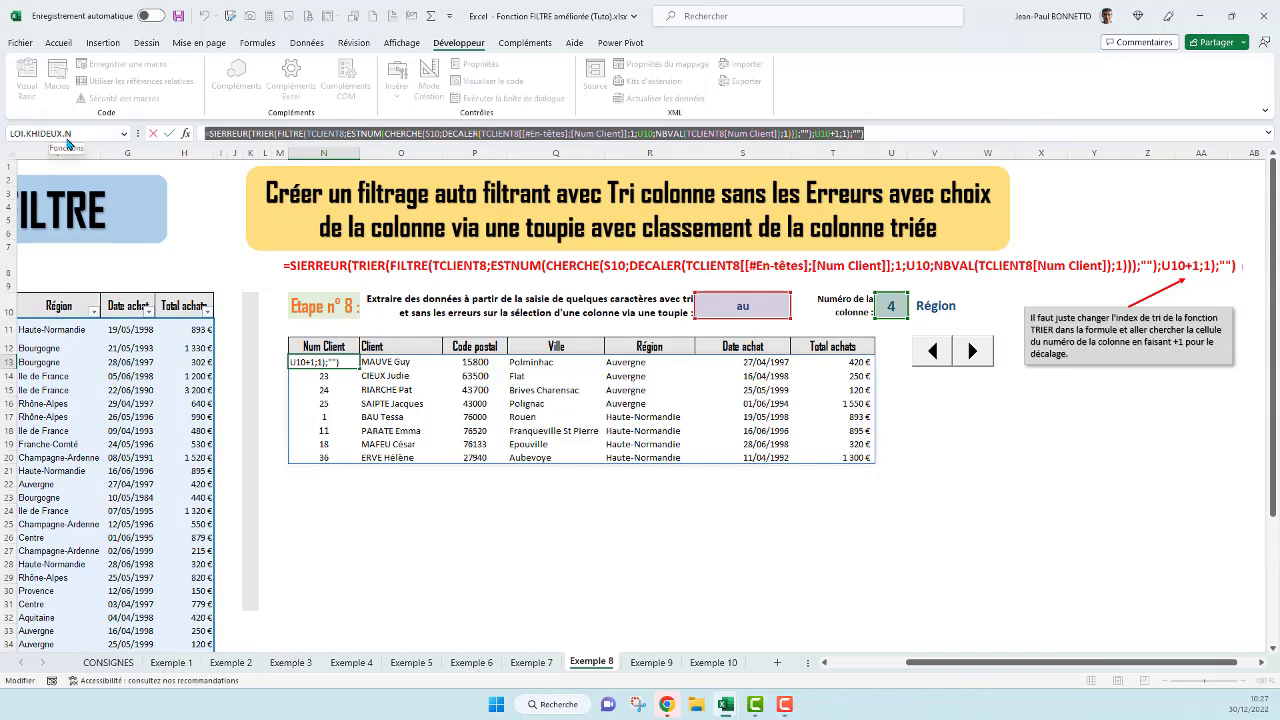
key(Escape)
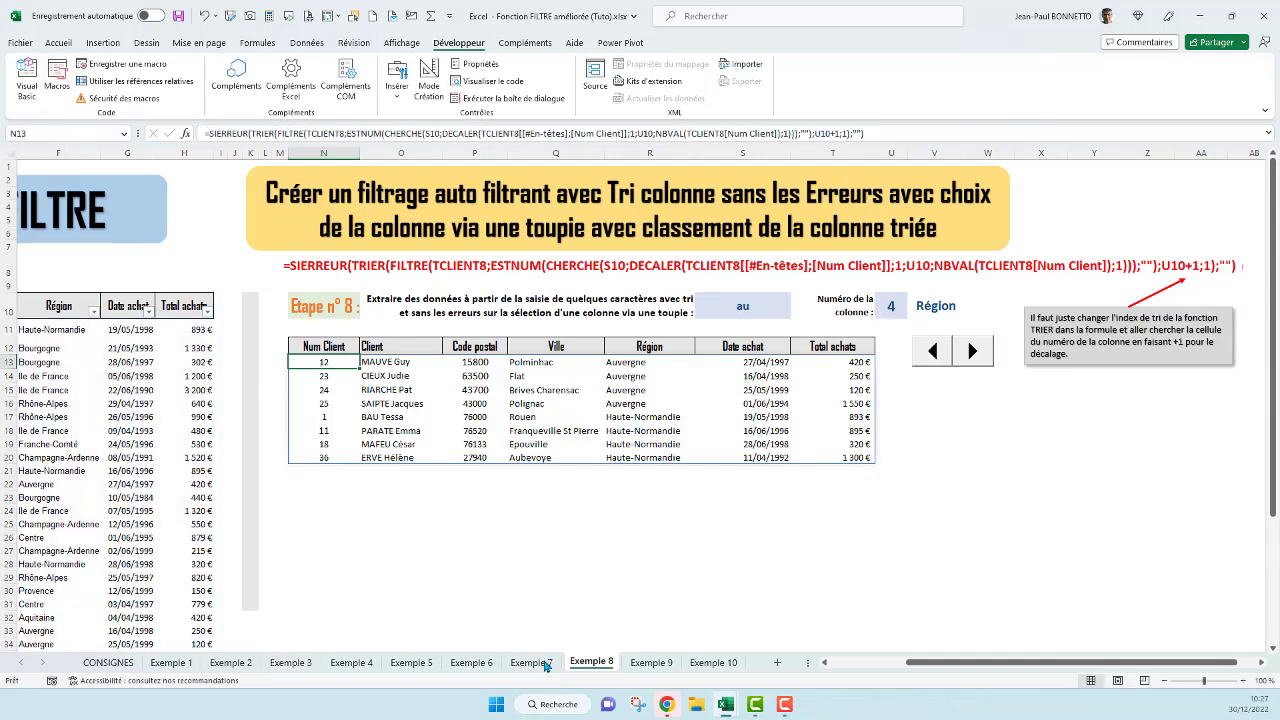
click(648, 664)
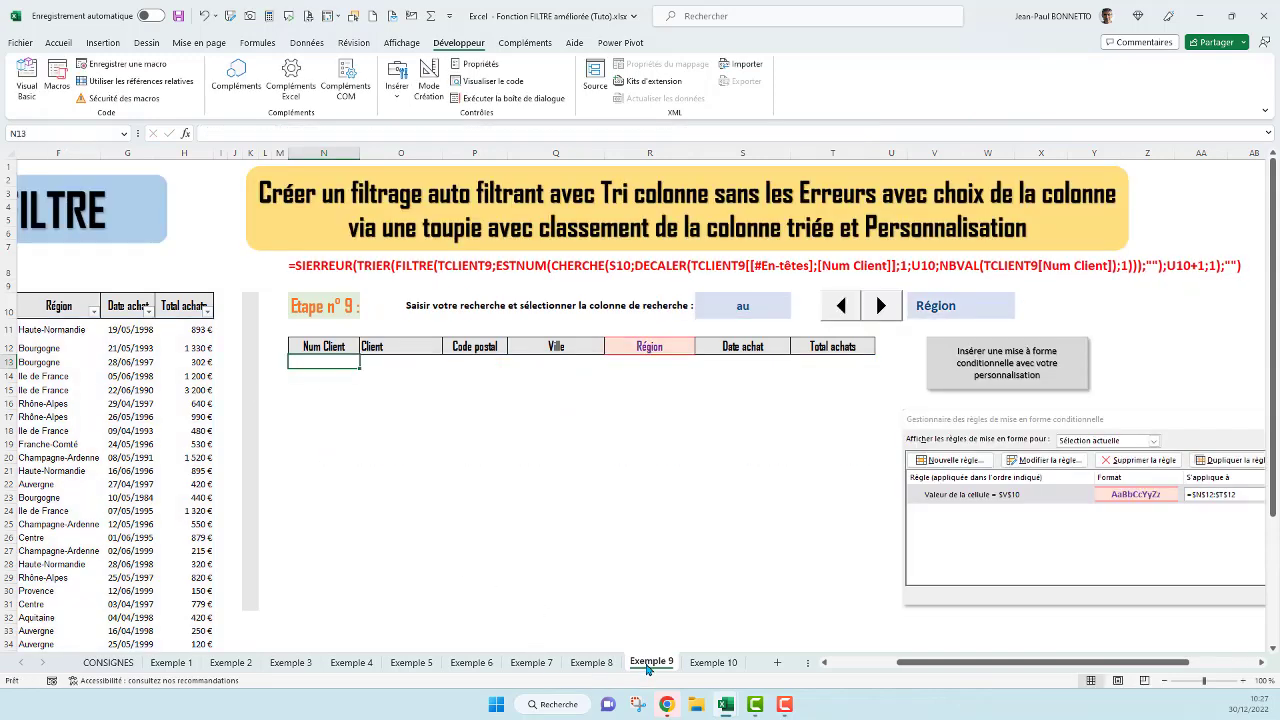
click(211, 133)
key(ctrl+v)
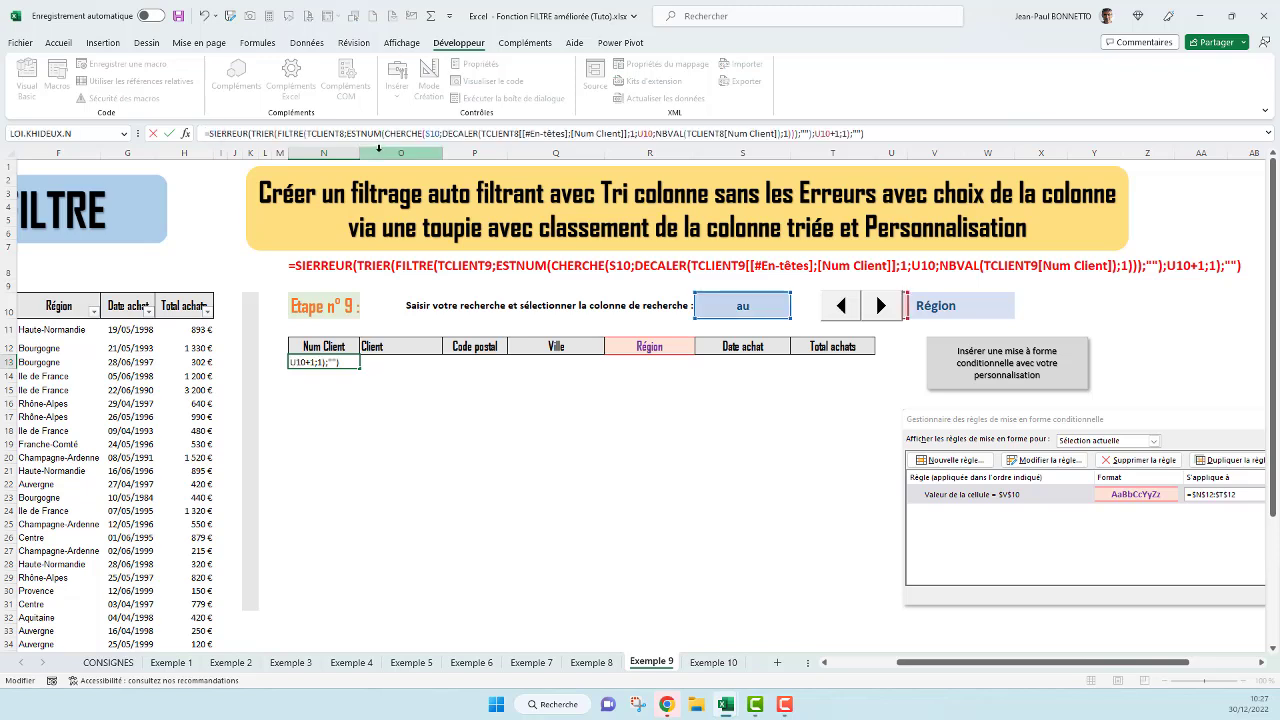
Replace the three TCLIENT8 references in the N13 formula on Exemple 9 with TCLIENT9
drag(344, 133, 338, 133)
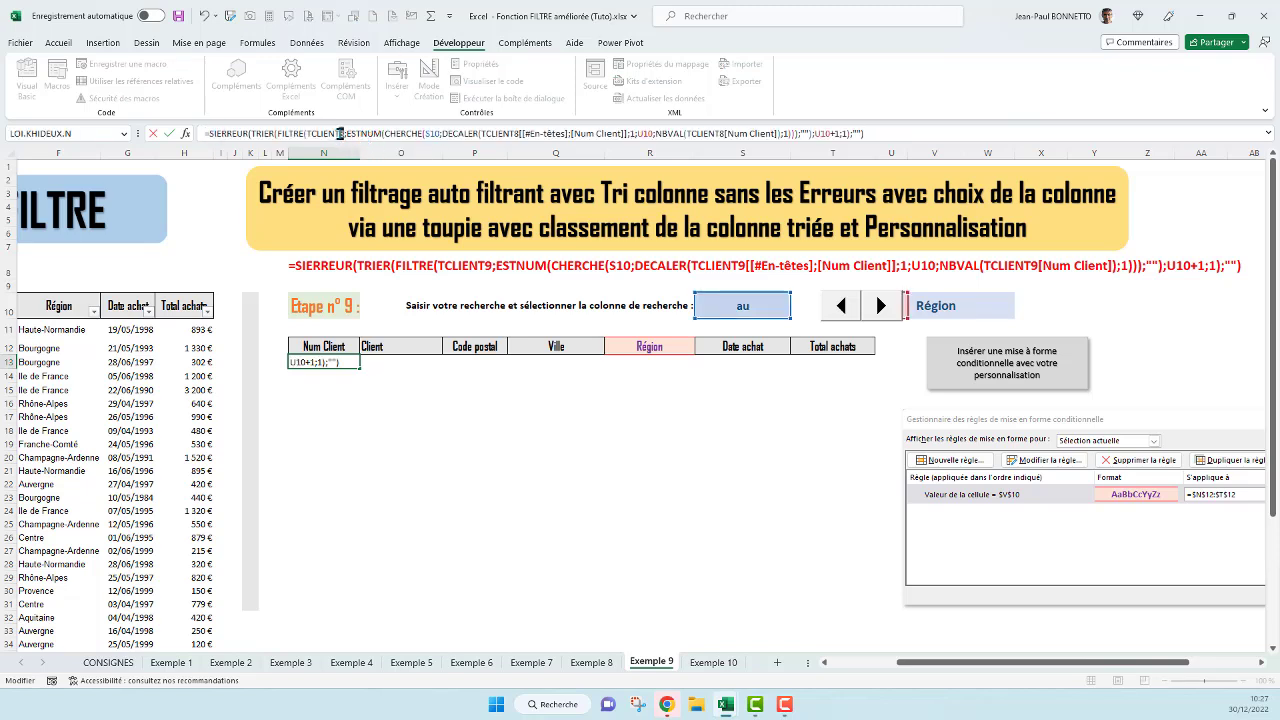
text(9)
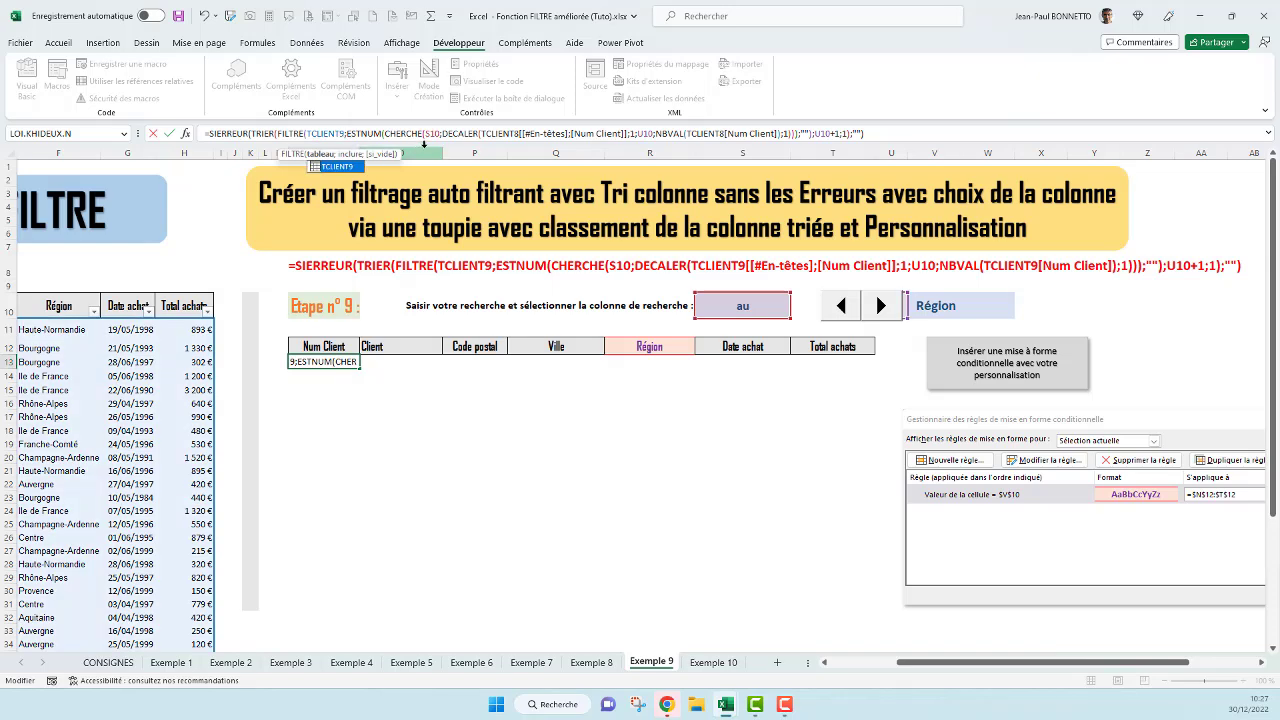
drag(521, 133, 515, 133)
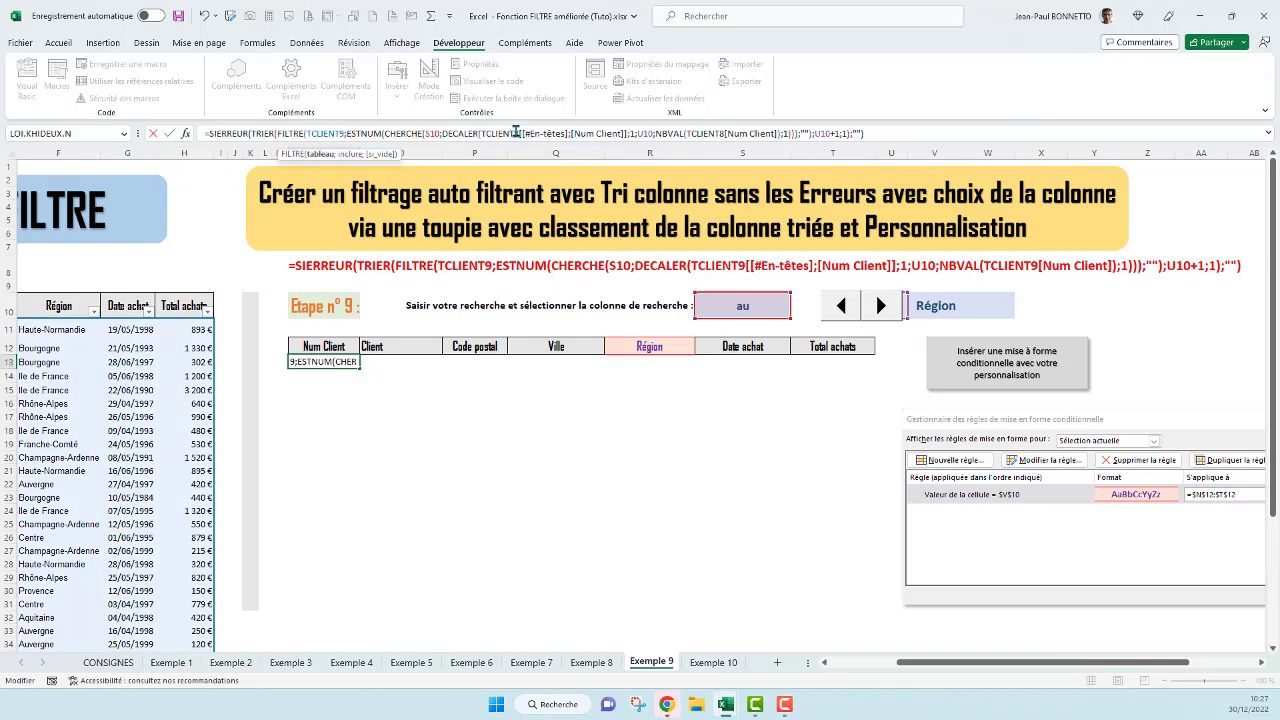
text(9)
drag(724, 133, 718, 133)
text(9)
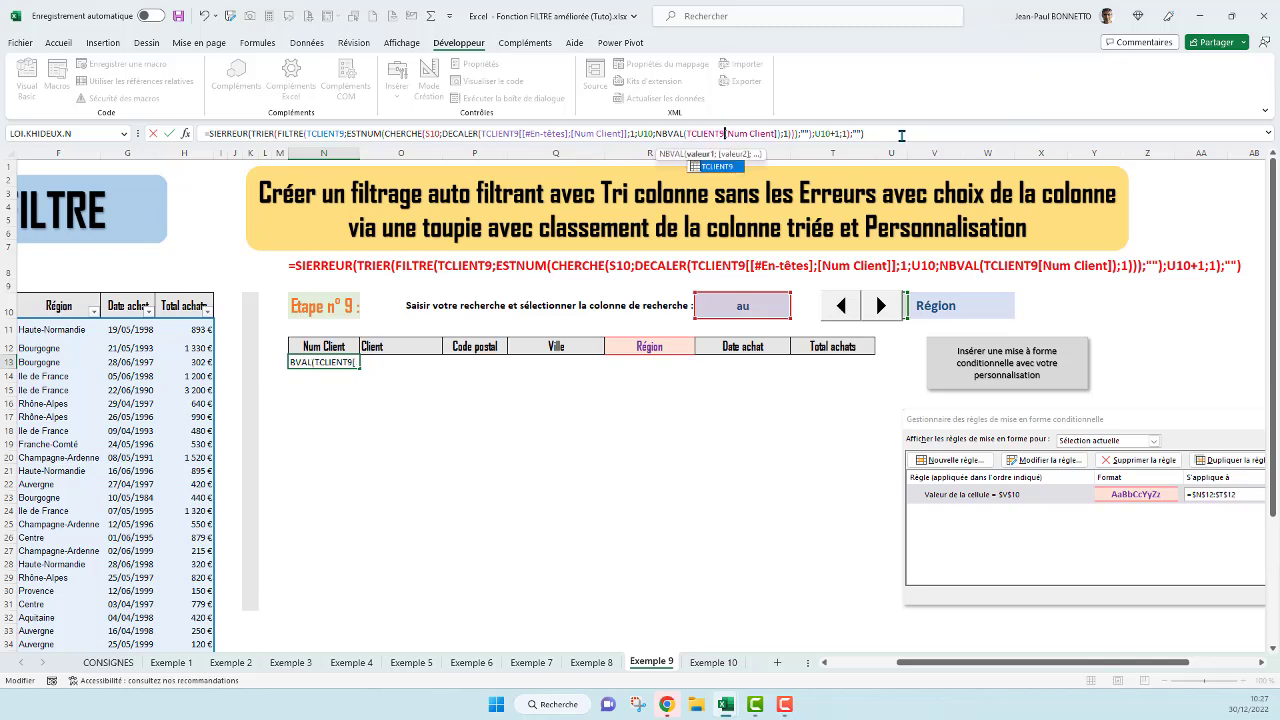
key(Return)
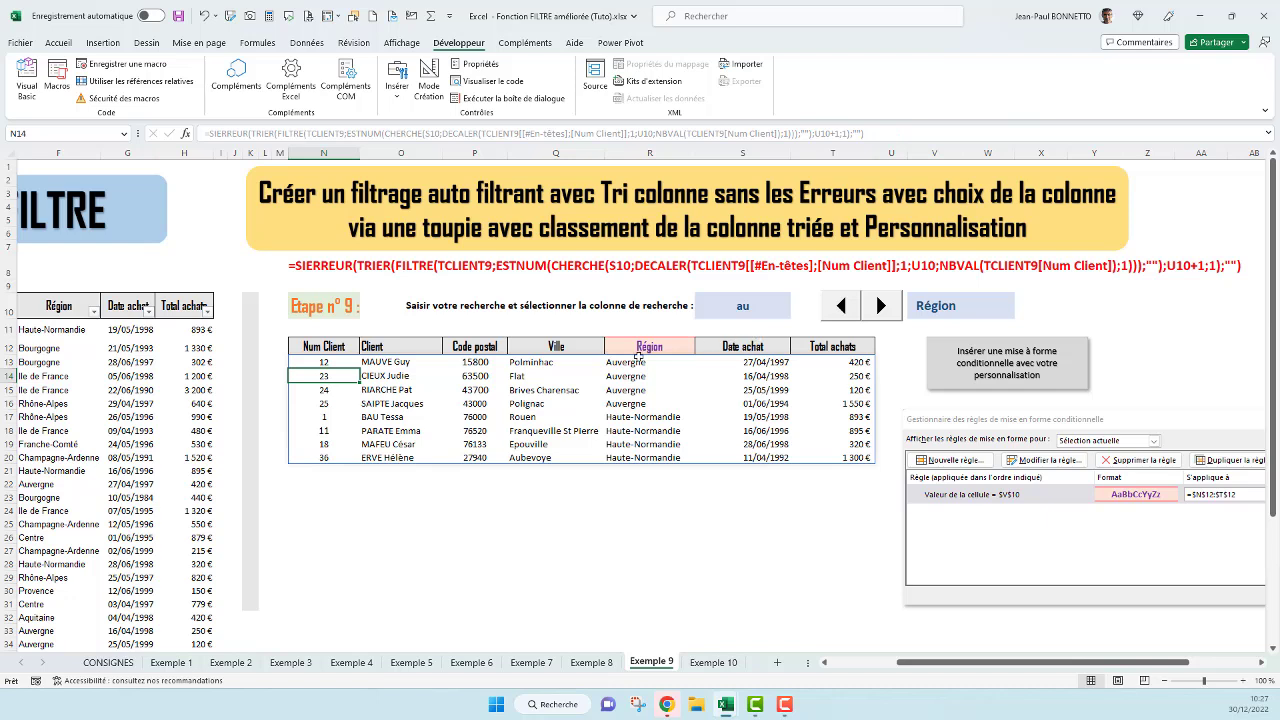
Clear the conditional formatting rules from the extraction header cells N12:T12 on Exemple 9
click(323, 346)
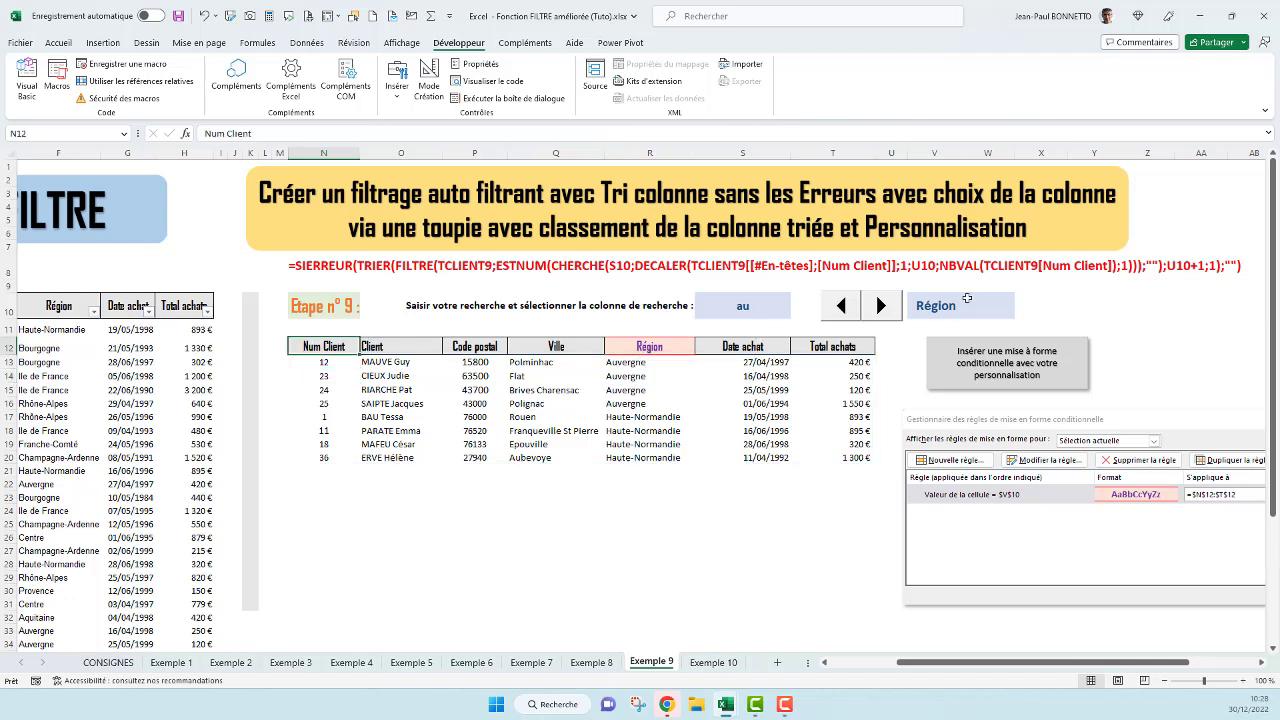
drag(309, 343, 866, 348)
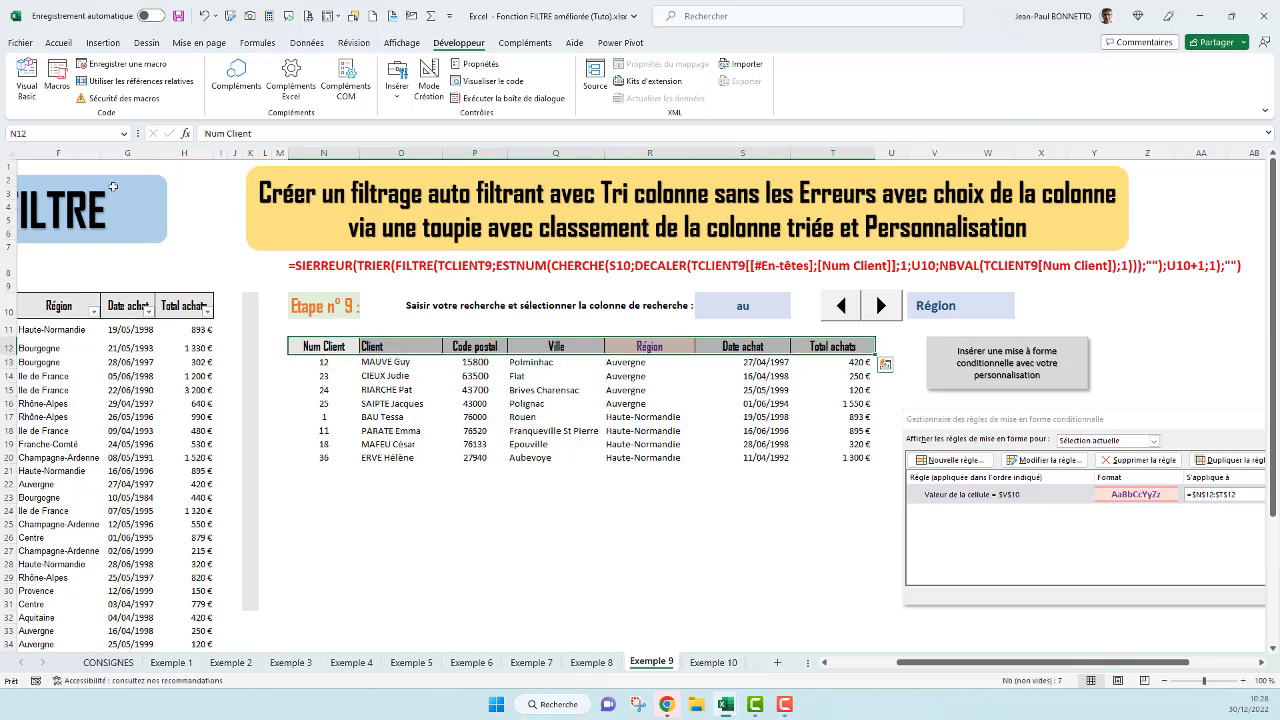
click(58, 42)
click(690, 92)
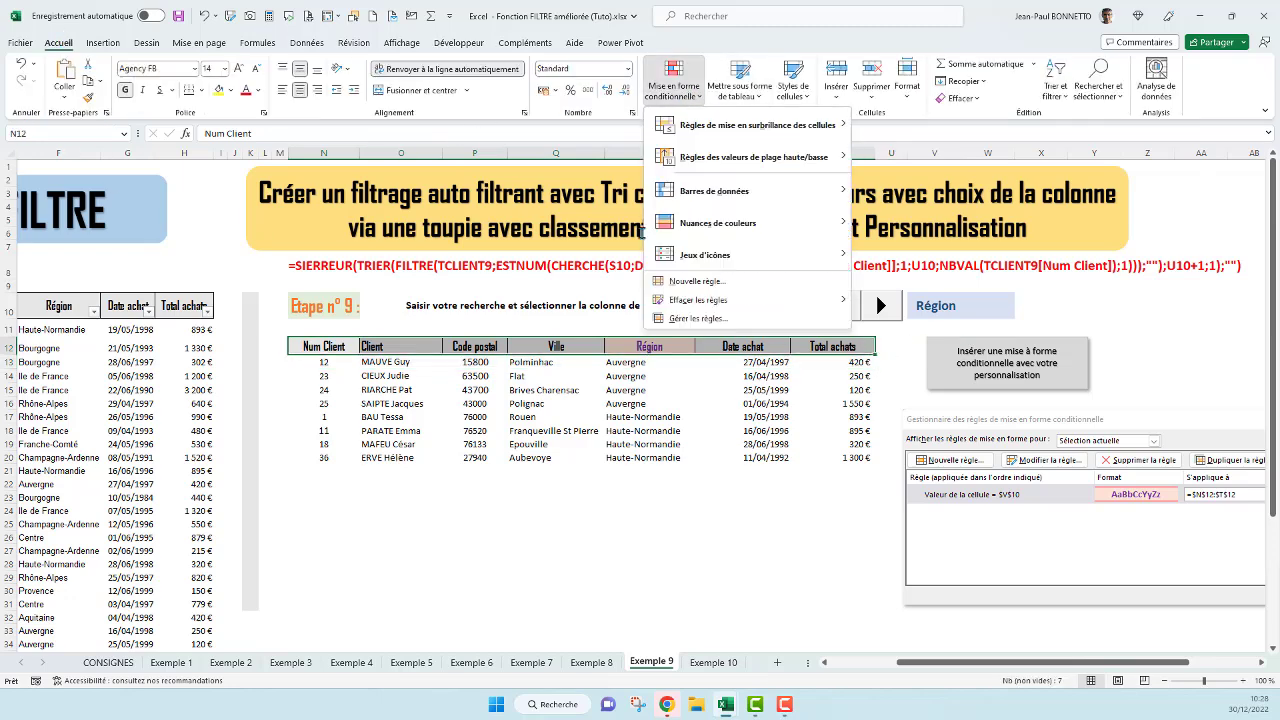
mouse_move(690, 302)
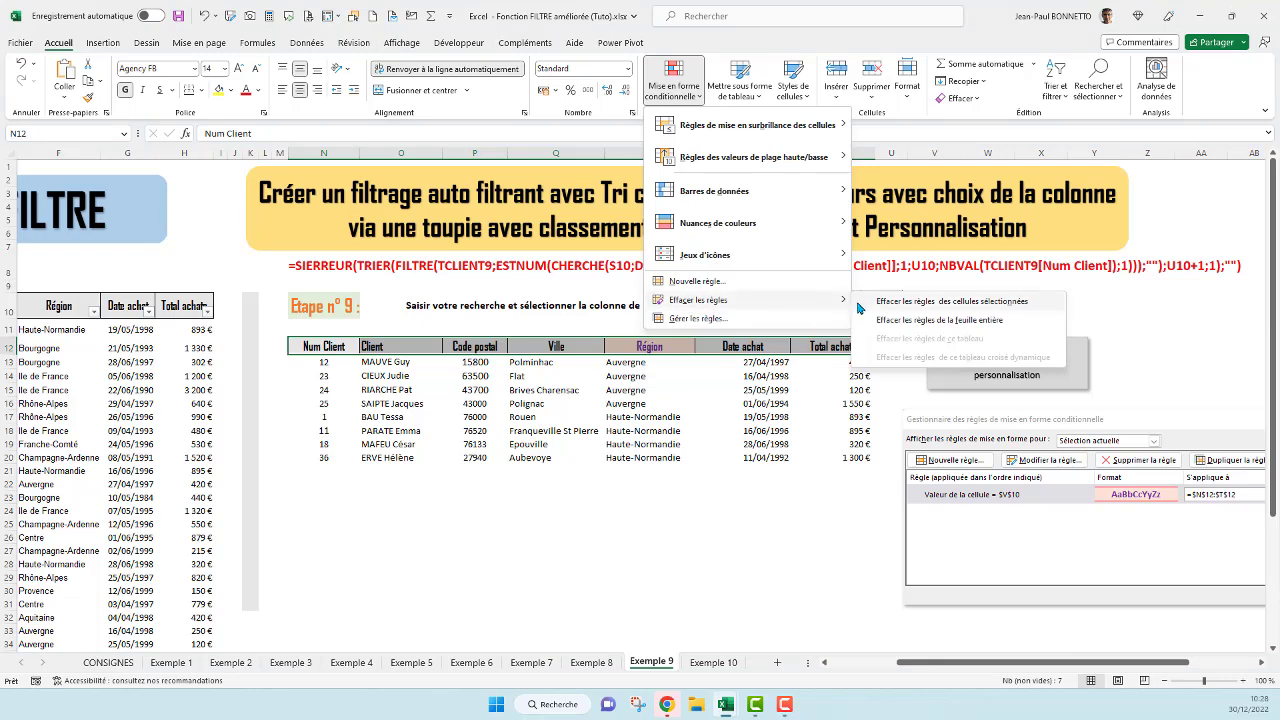
click(930, 305)
click(474, 389)
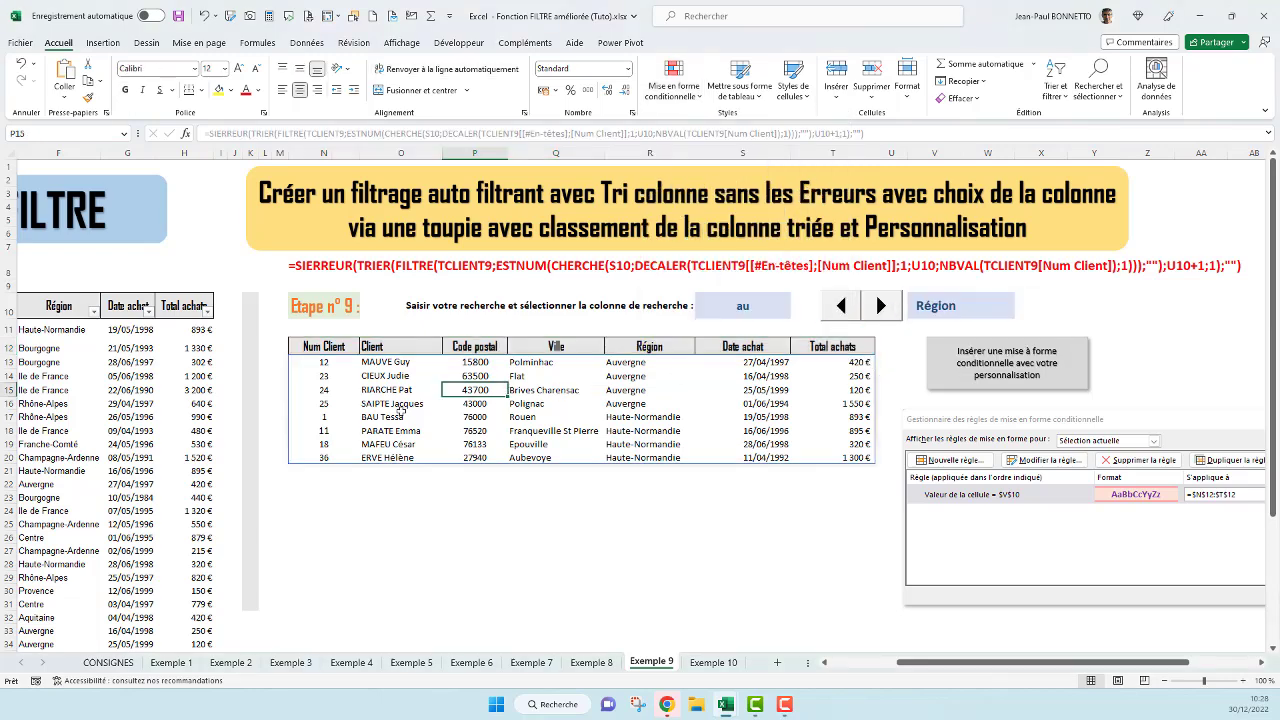
Step the search column back and forth to Région, review the Ville and Région columns, and inspect the column name formula in V10
click(845, 308)
click(886, 308)
drag(556, 346, 556, 457)
drag(680, 356, 670, 452)
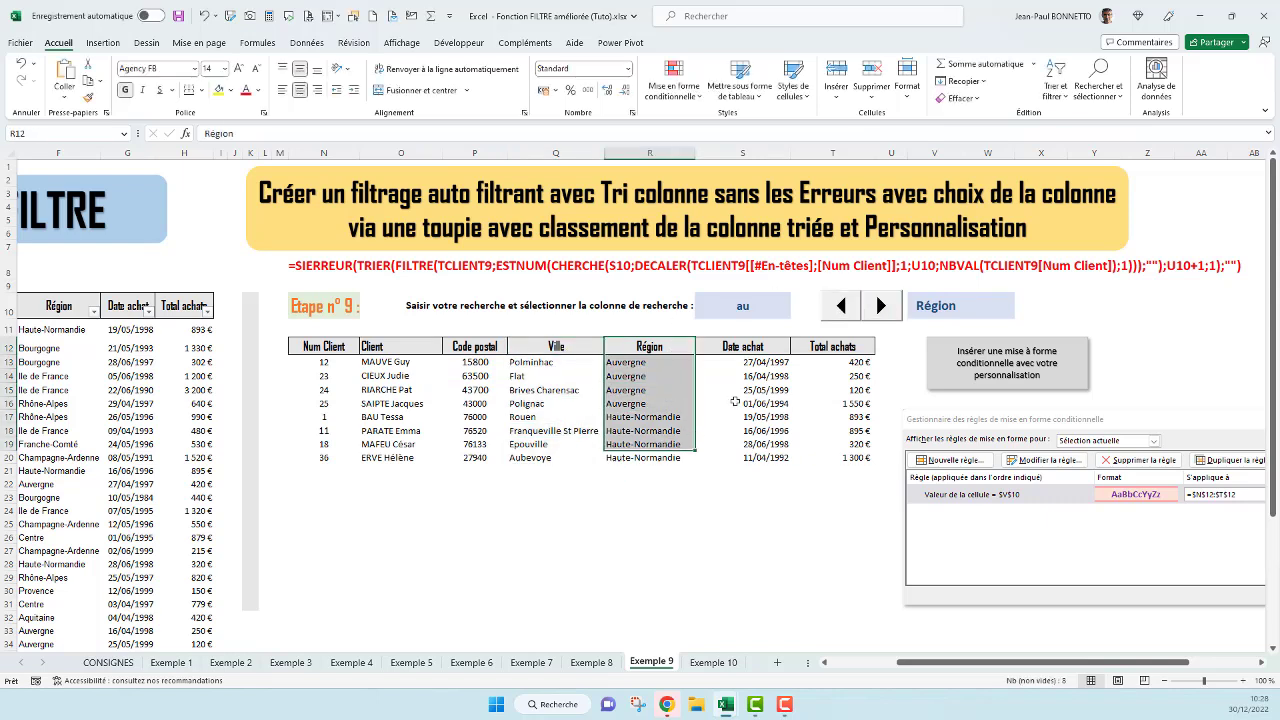
click(969, 305)
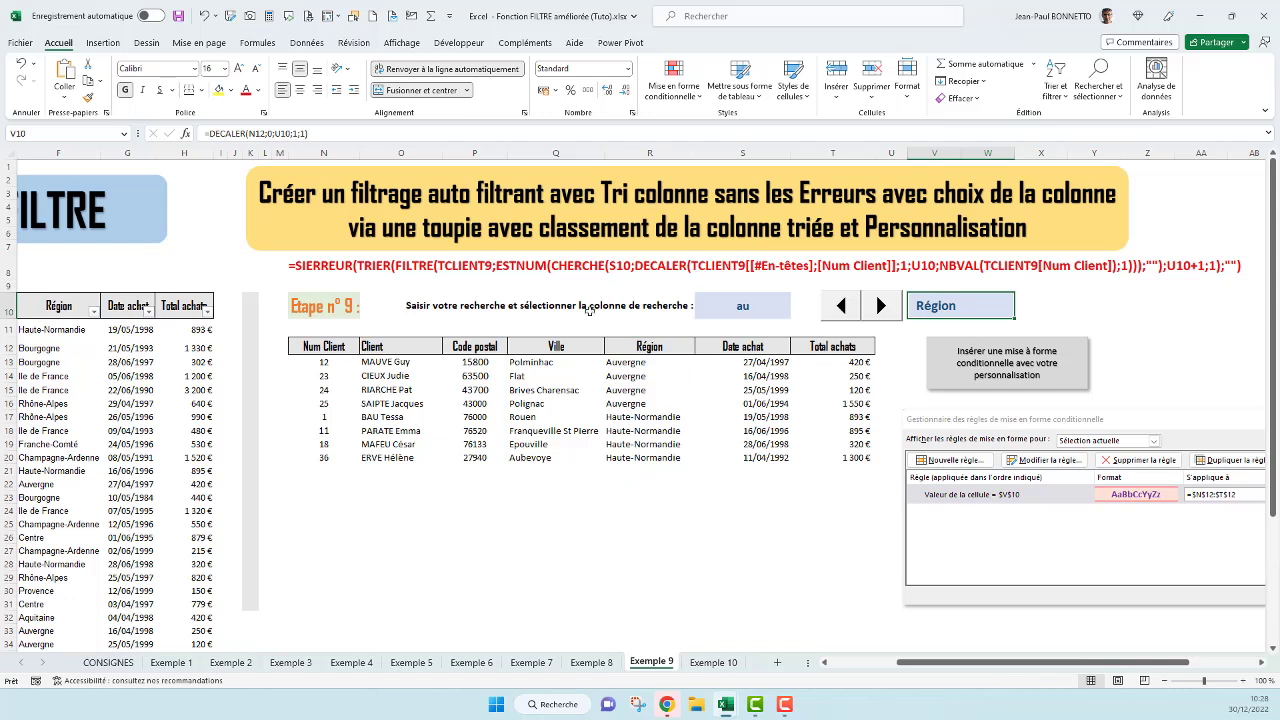
Create a conditional formatting rule on header cells N12:T12 for cells whose value is equal to $V$10
drag(311, 346, 850, 347)
click(530, 346)
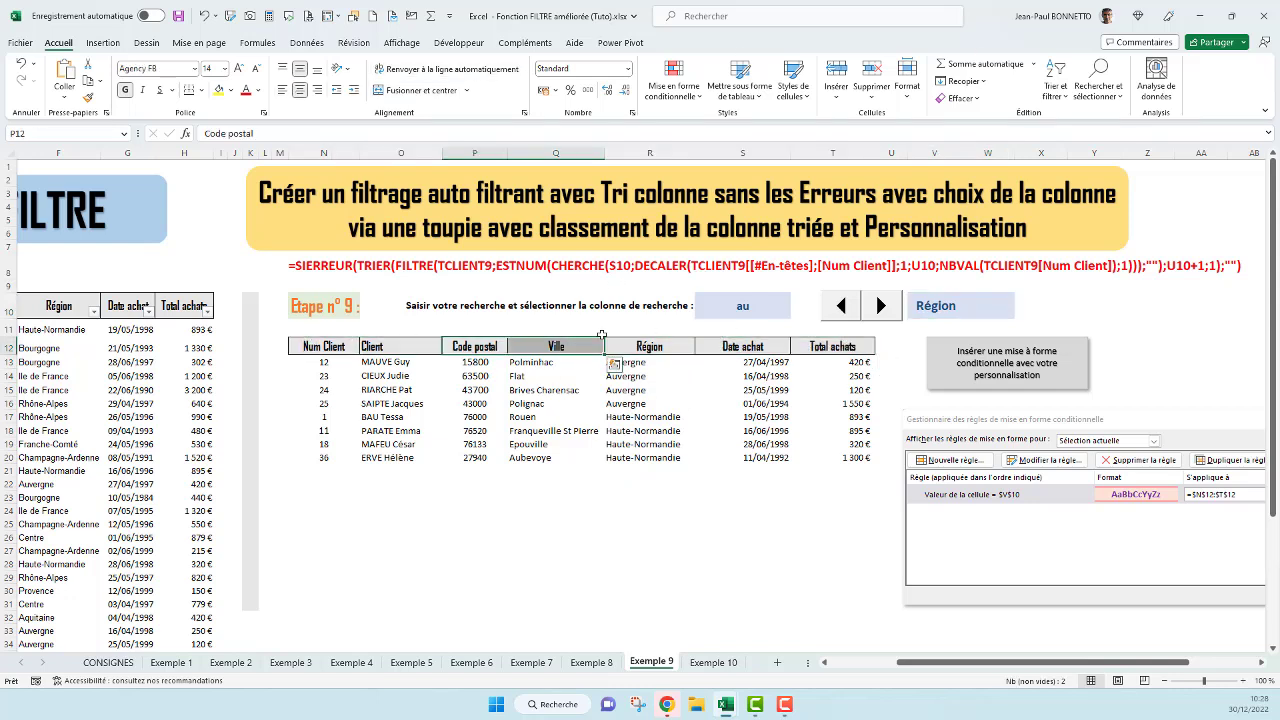
drag(312, 346, 860, 348)
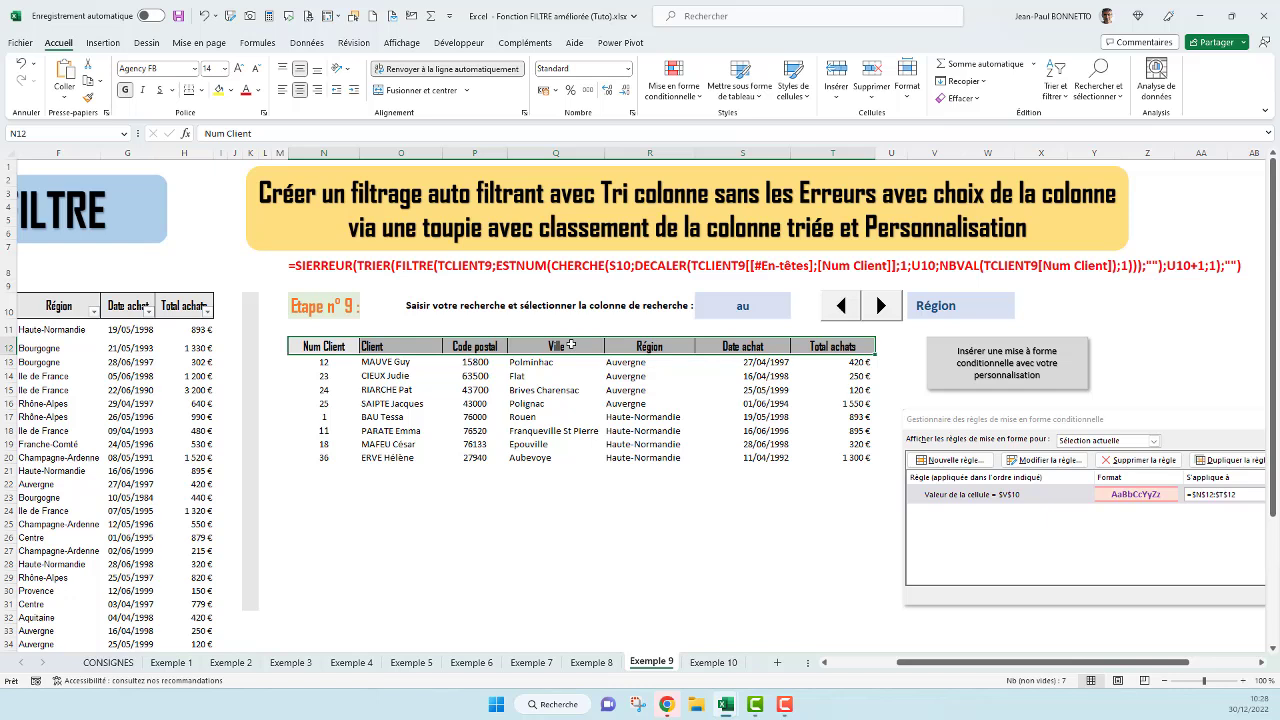
drag(293, 347, 835, 346)
click(687, 94)
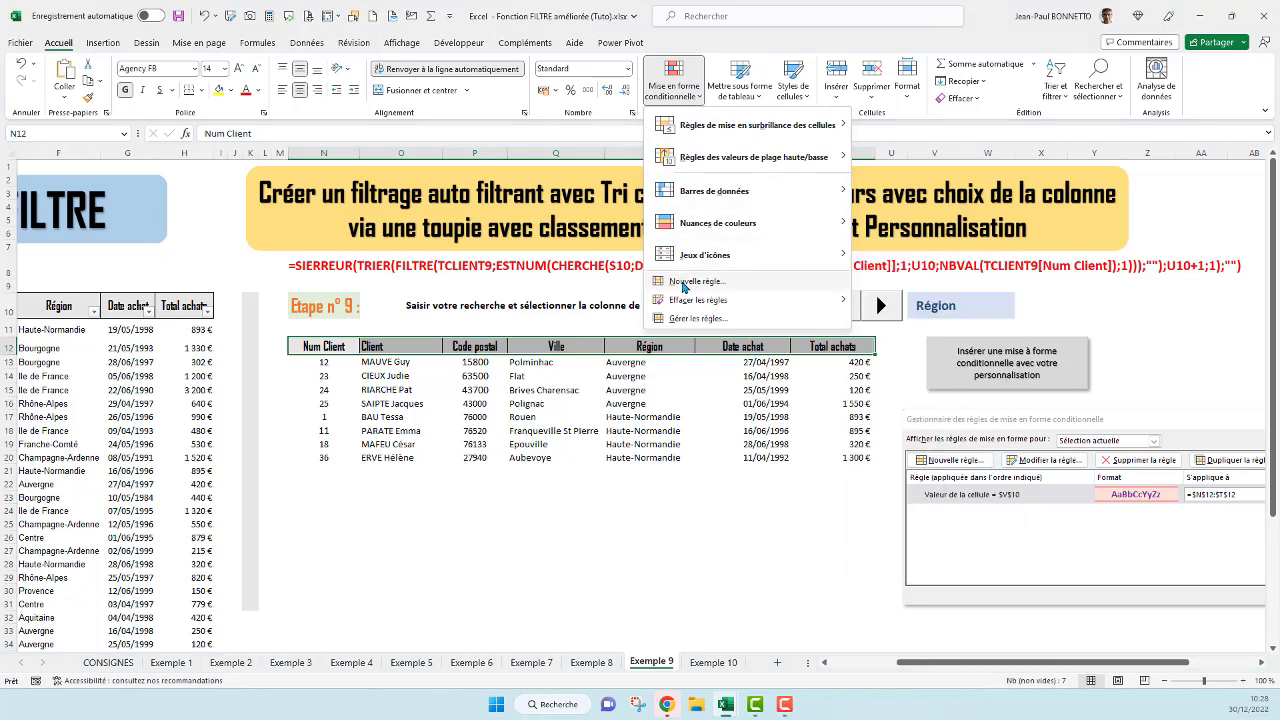
click(685, 283)
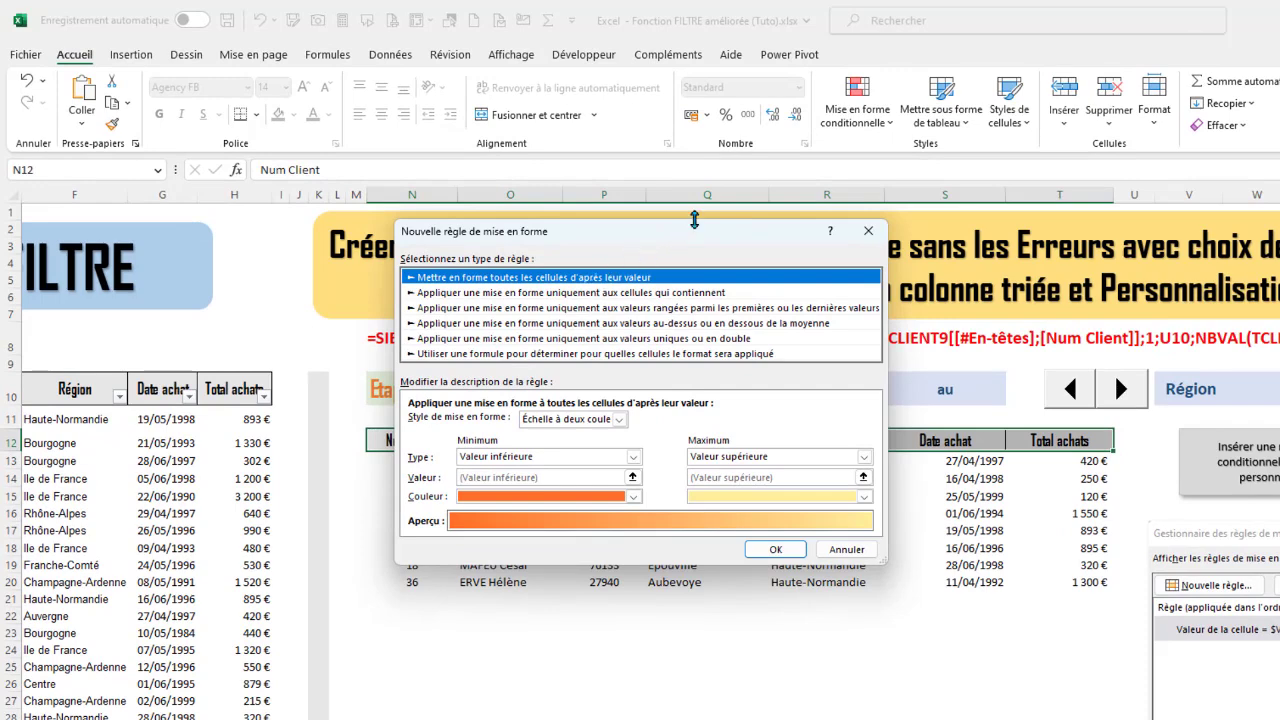
drag(690, 232, 399, 244)
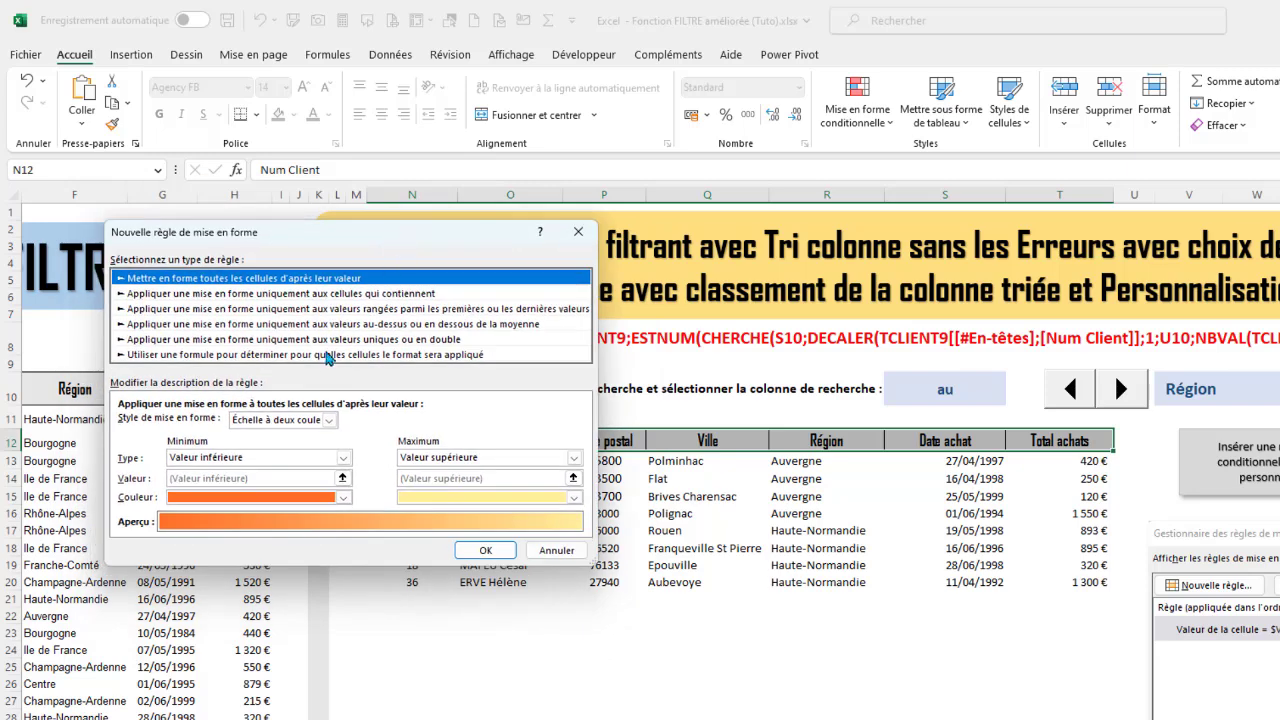
click(259, 294)
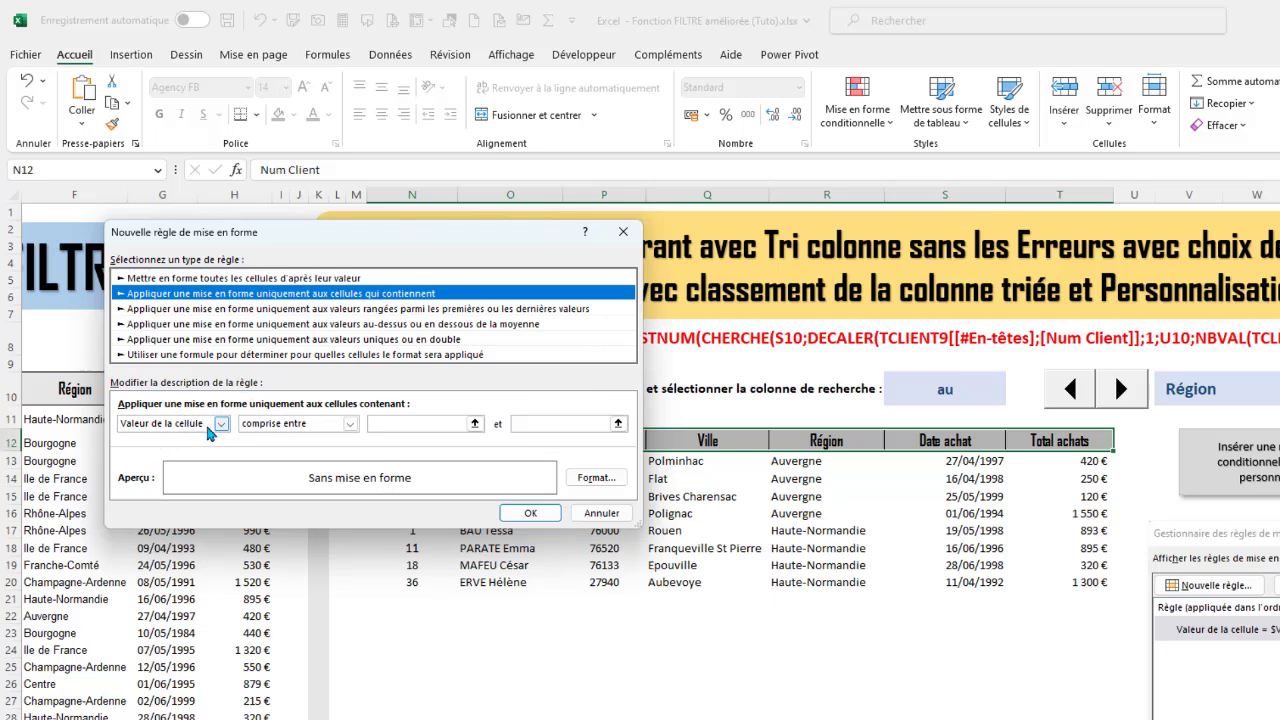
click(349, 425)
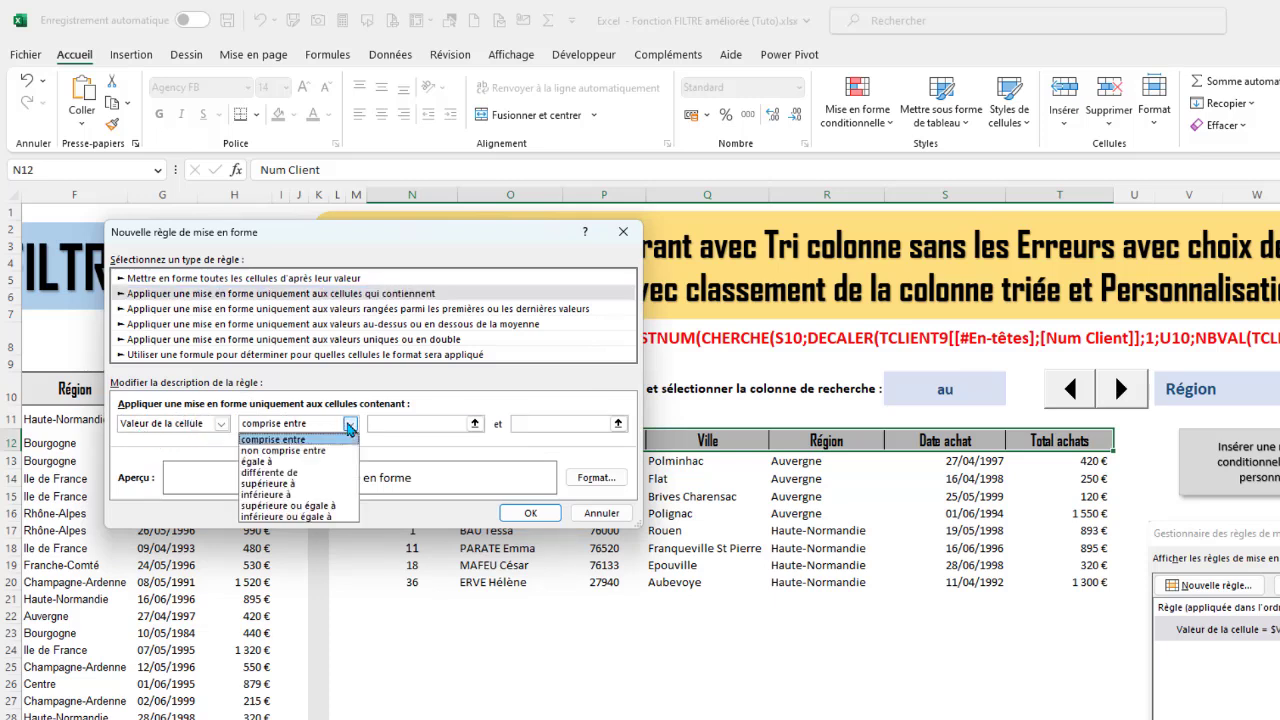
click(268, 461)
click(416, 423)
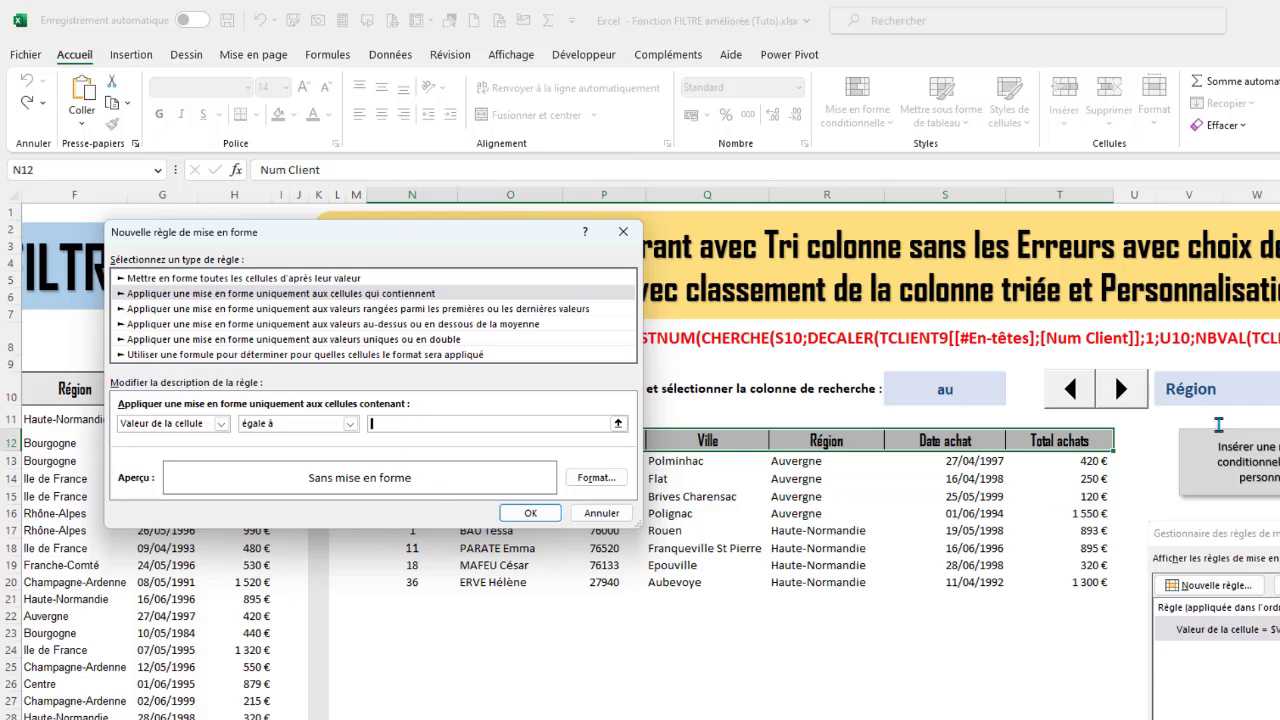
click(1199, 389)
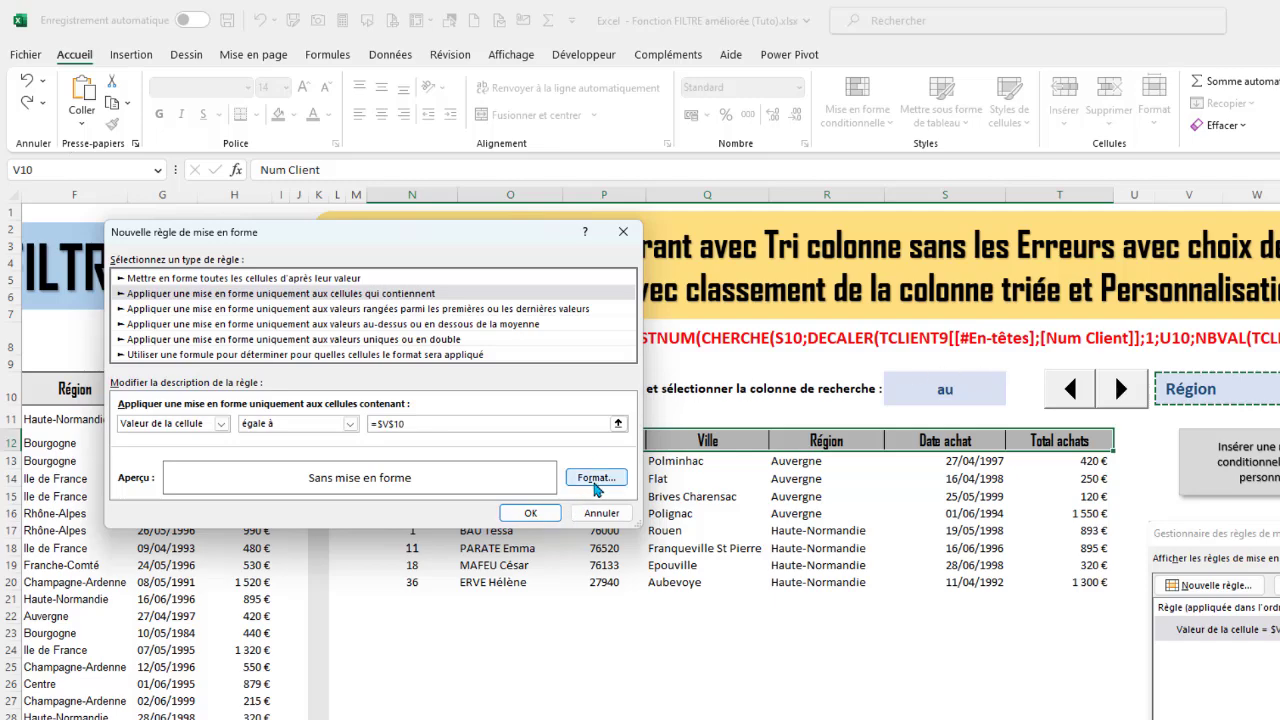
Set the new rule's format to bold purple text on a light orange fill
drag(454, 248, 390, 252)
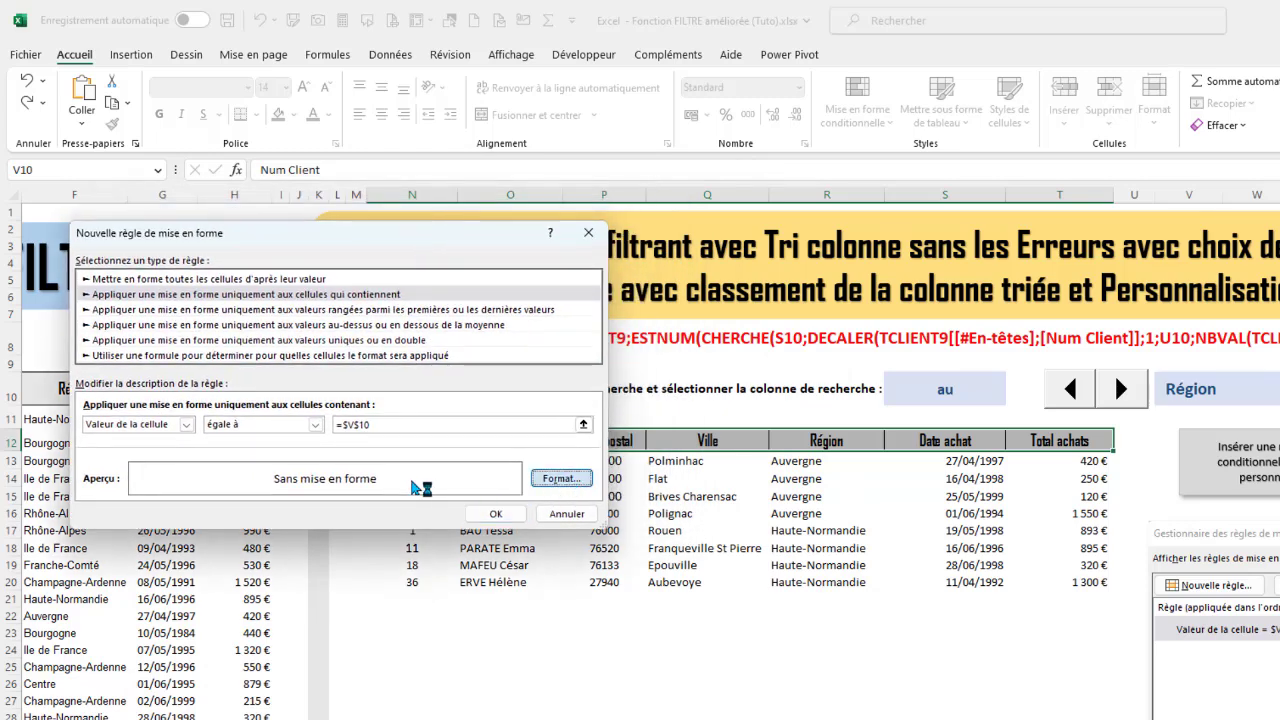
click(550, 481)
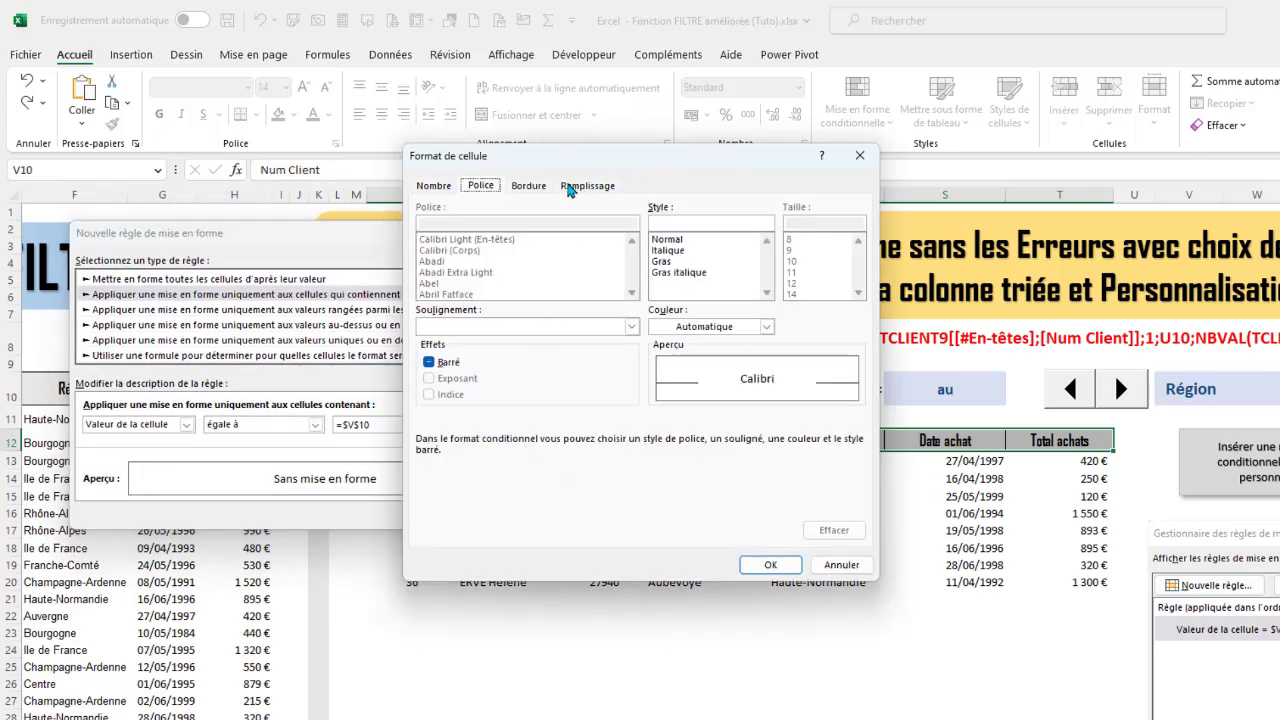
click(660, 262)
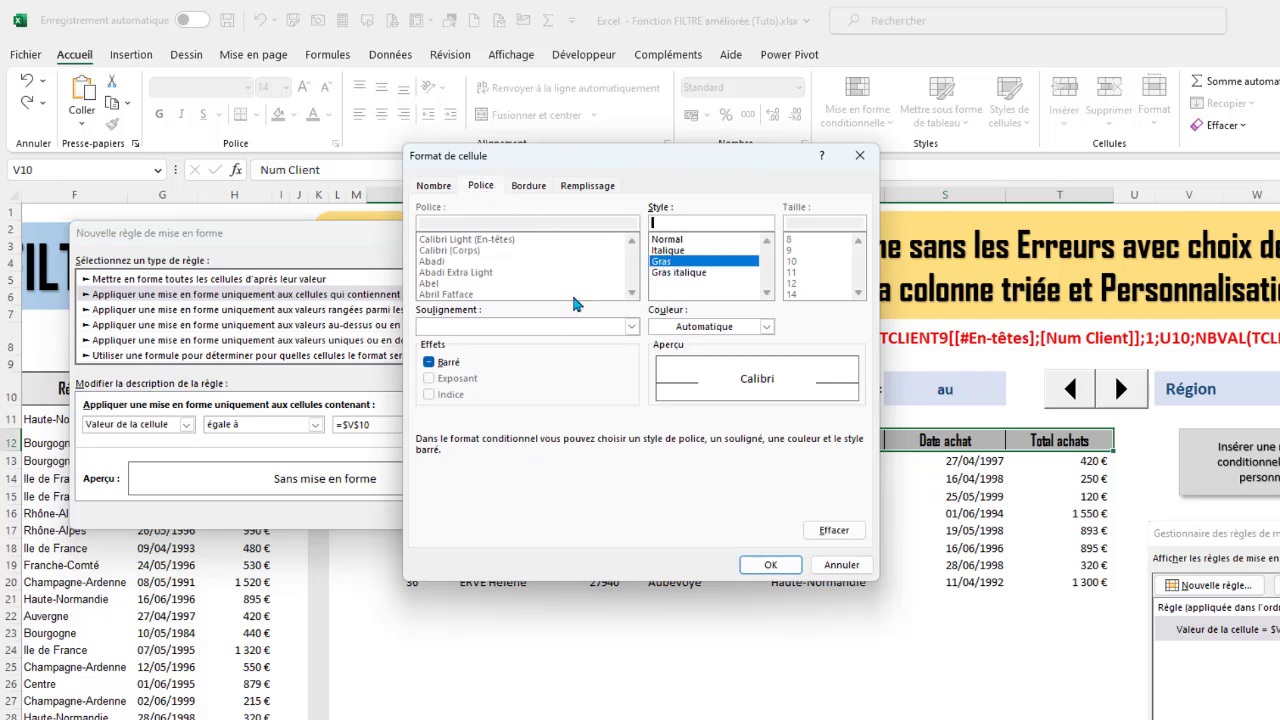
click(766, 327)
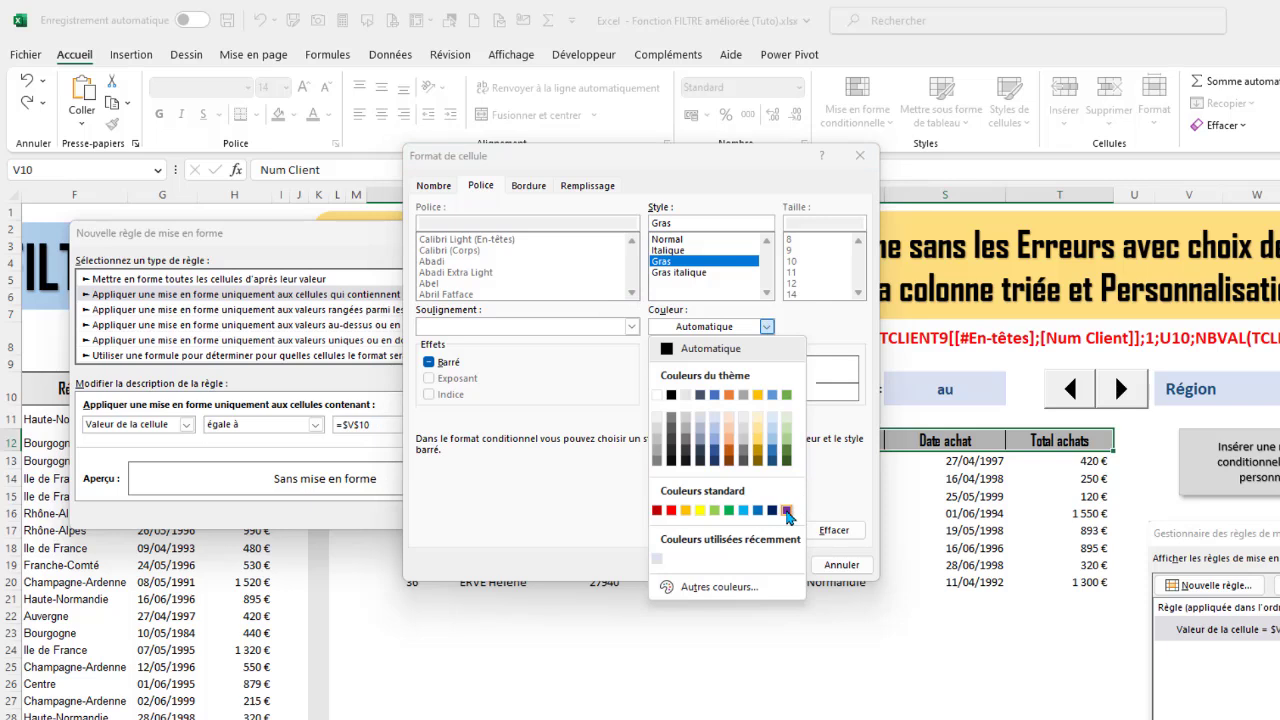
click(788, 511)
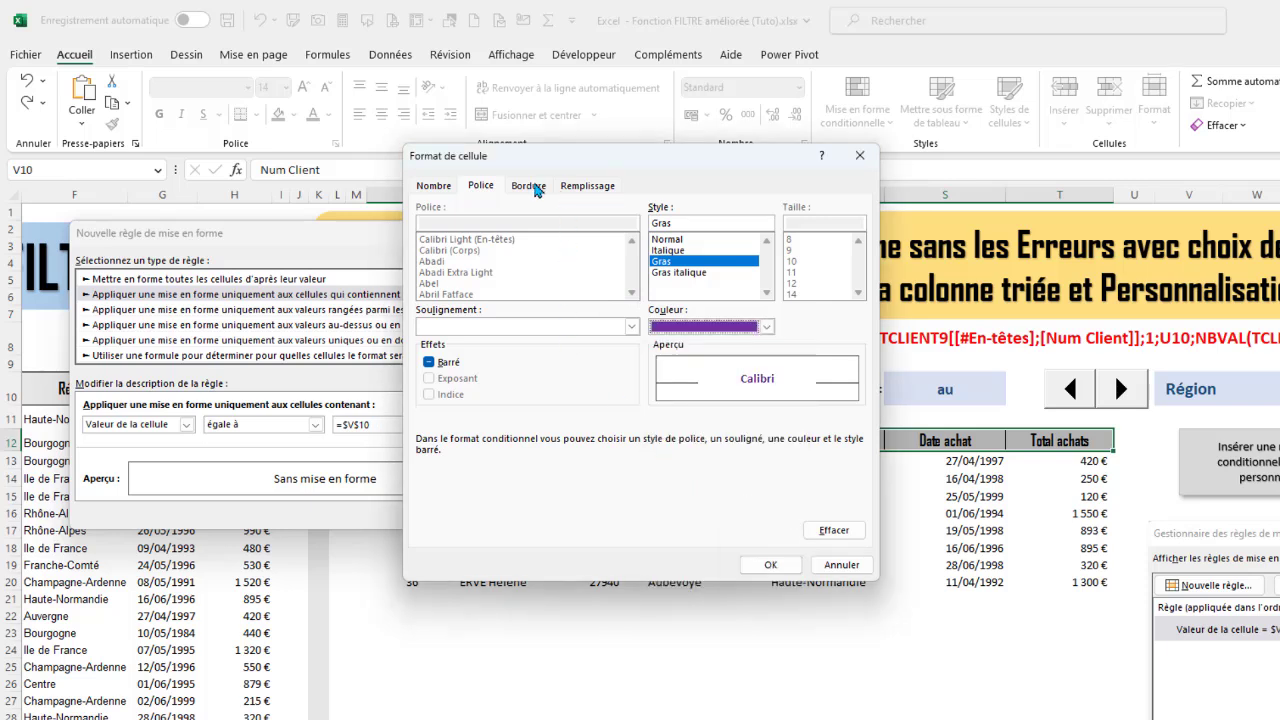
click(589, 186)
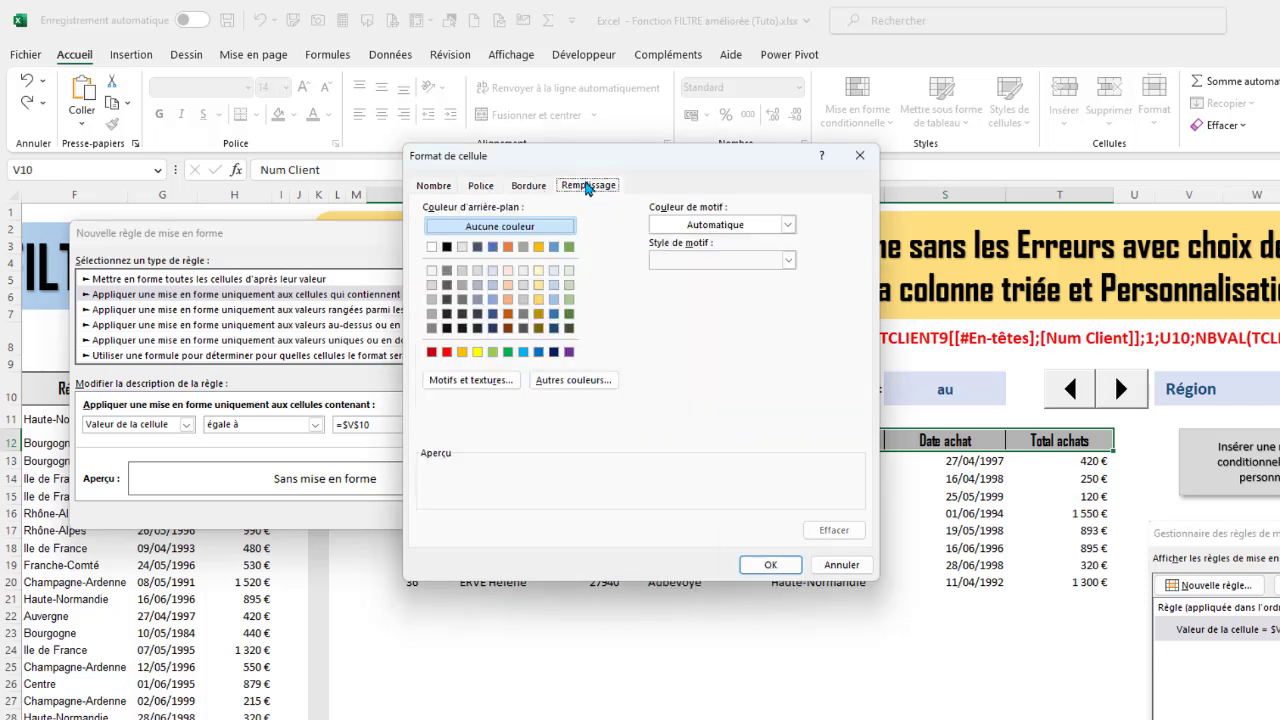
click(509, 271)
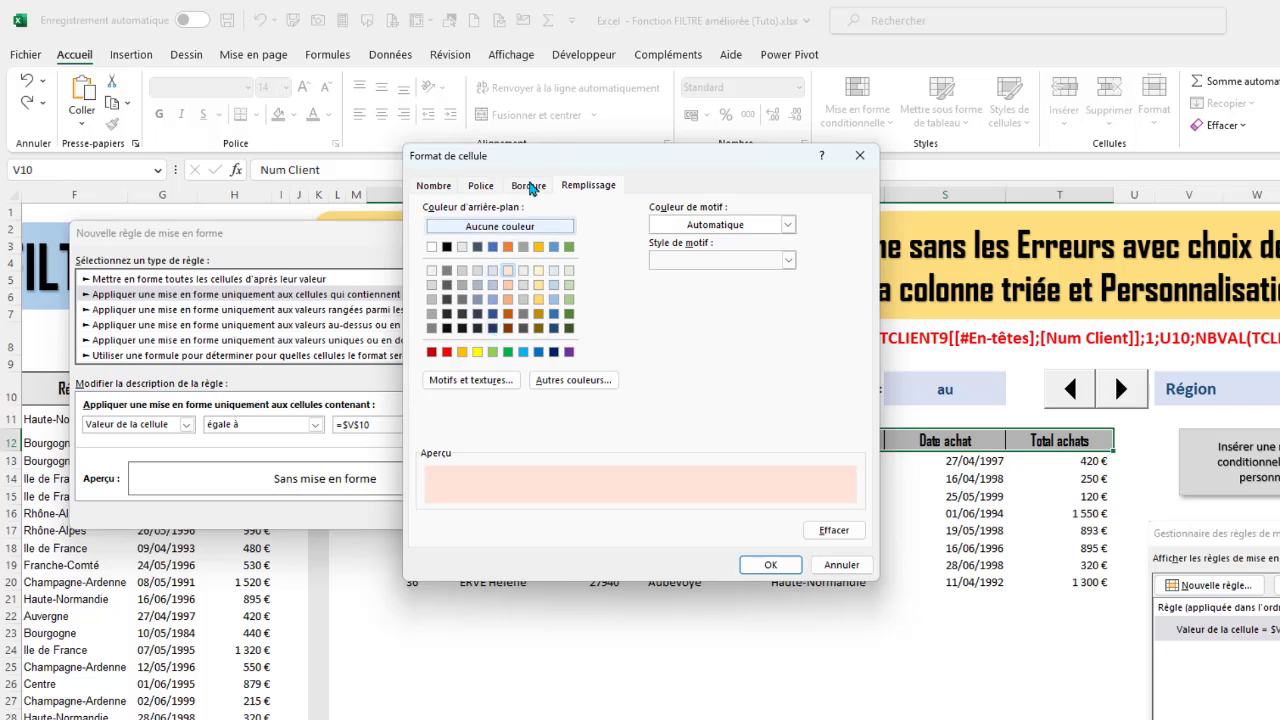
Add red top and bottom borders to the rule's format and apply the rule to the headers
click(530, 186)
click(518, 322)
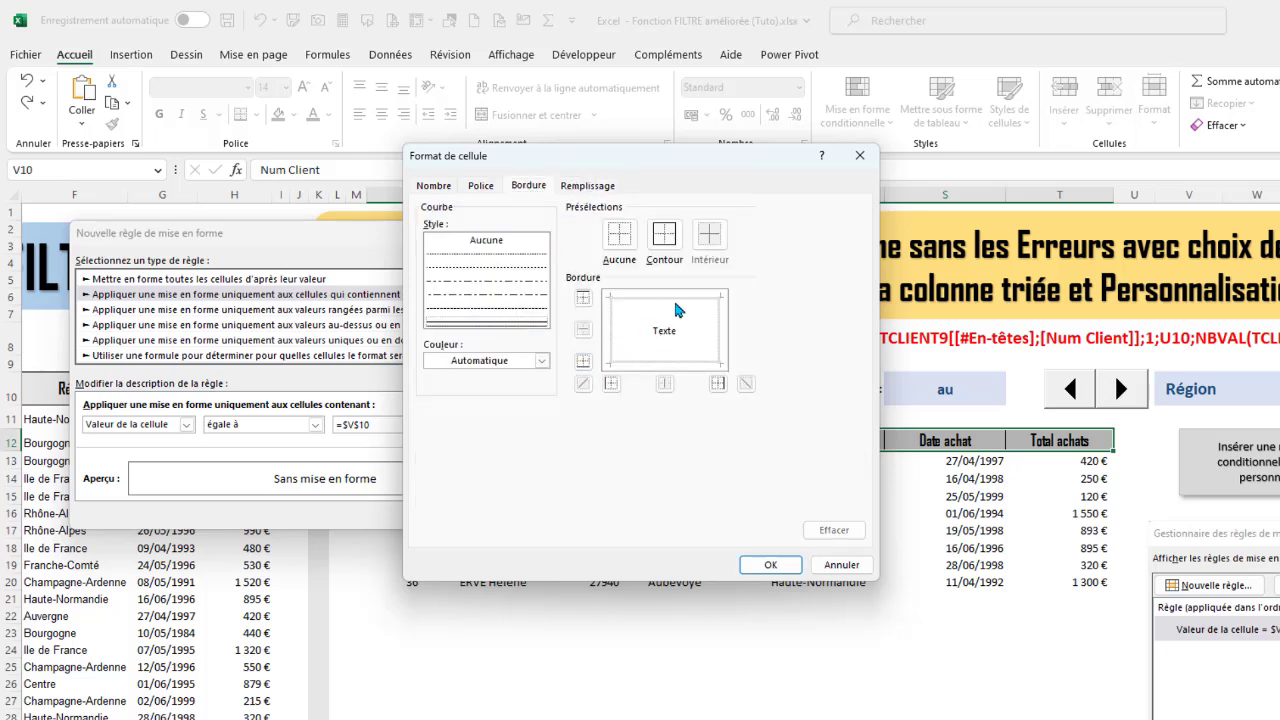
click(541, 361)
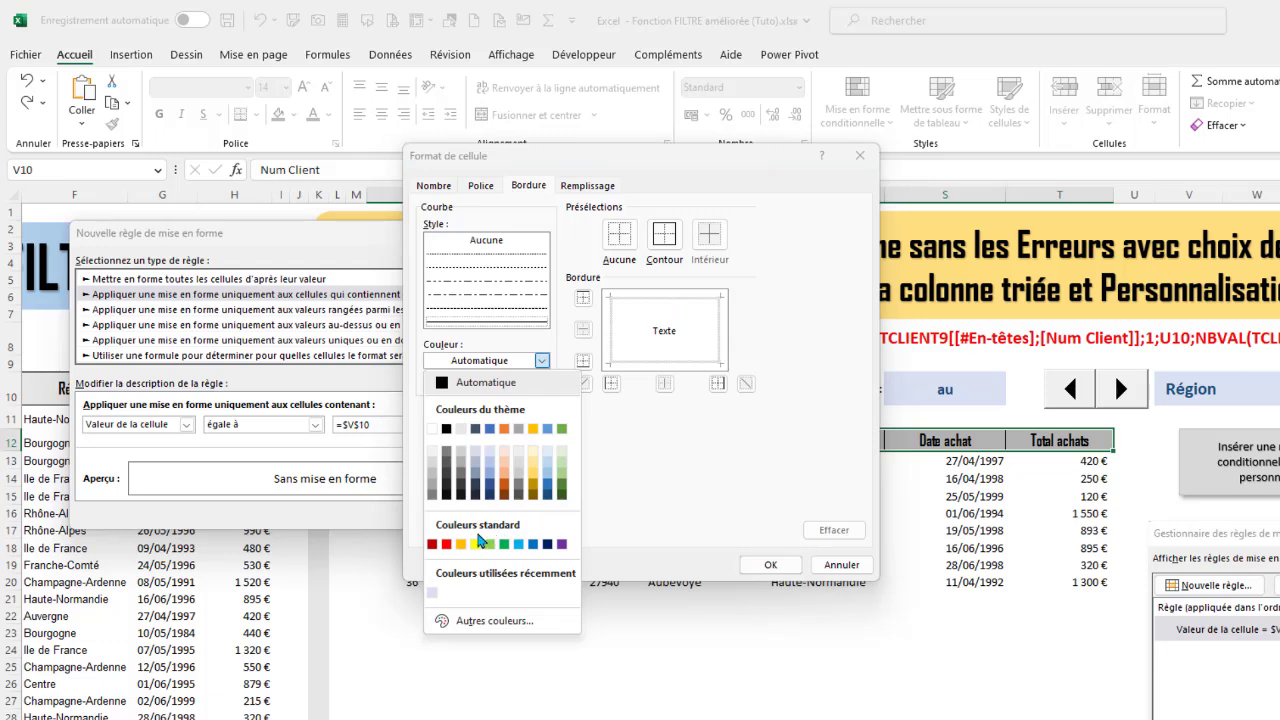
click(447, 543)
click(684, 298)
click(676, 364)
click(770, 564)
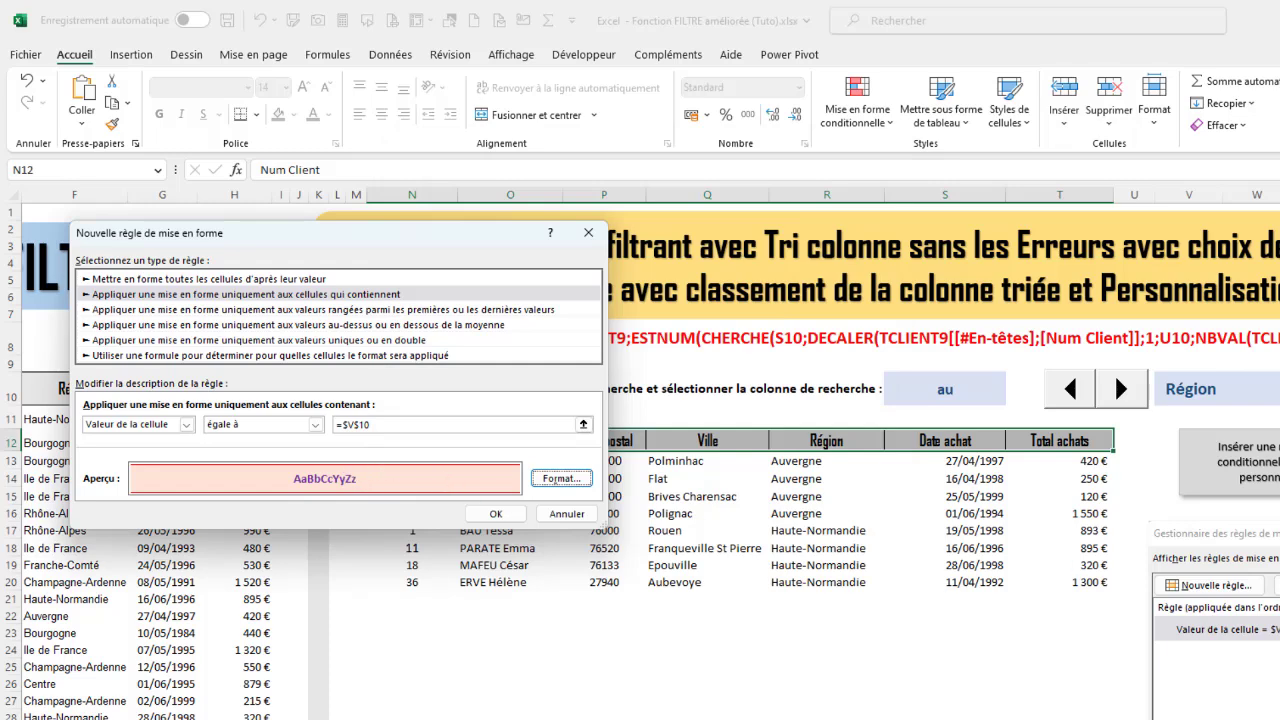
click(495, 514)
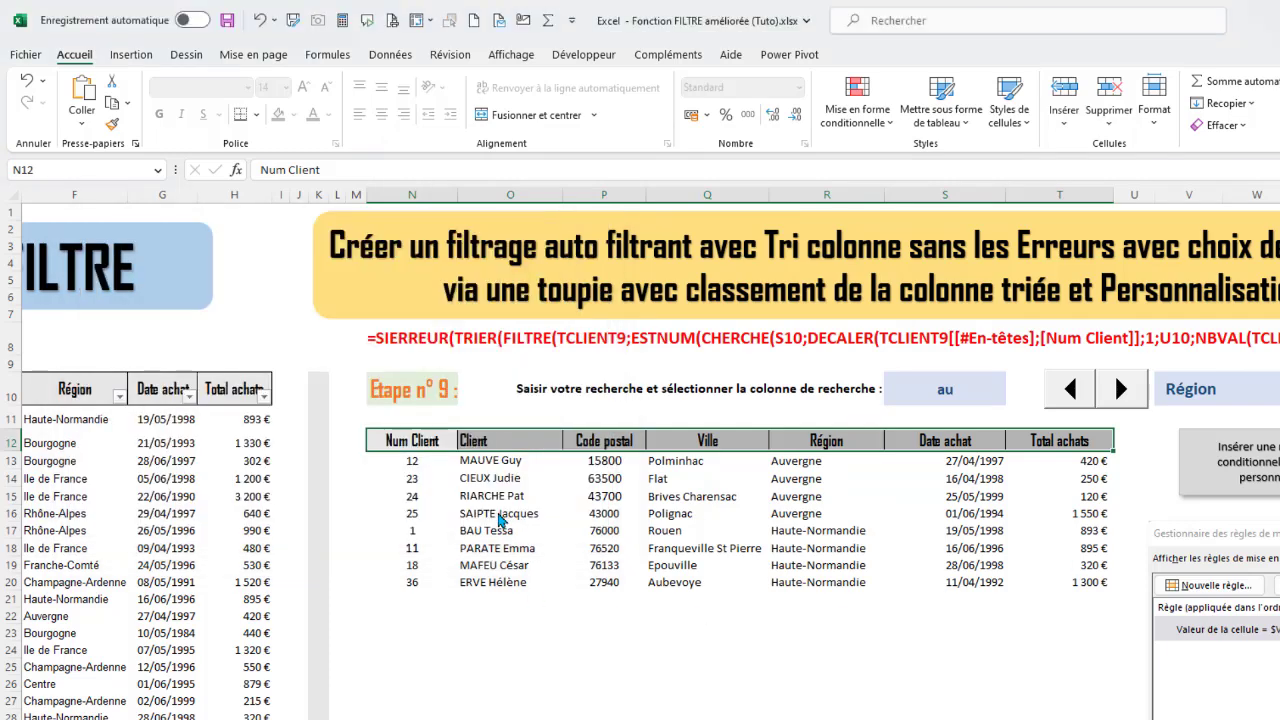
Step the search column from Région back to Client and forward to Région, checking the header highlight on each column
click(834, 442)
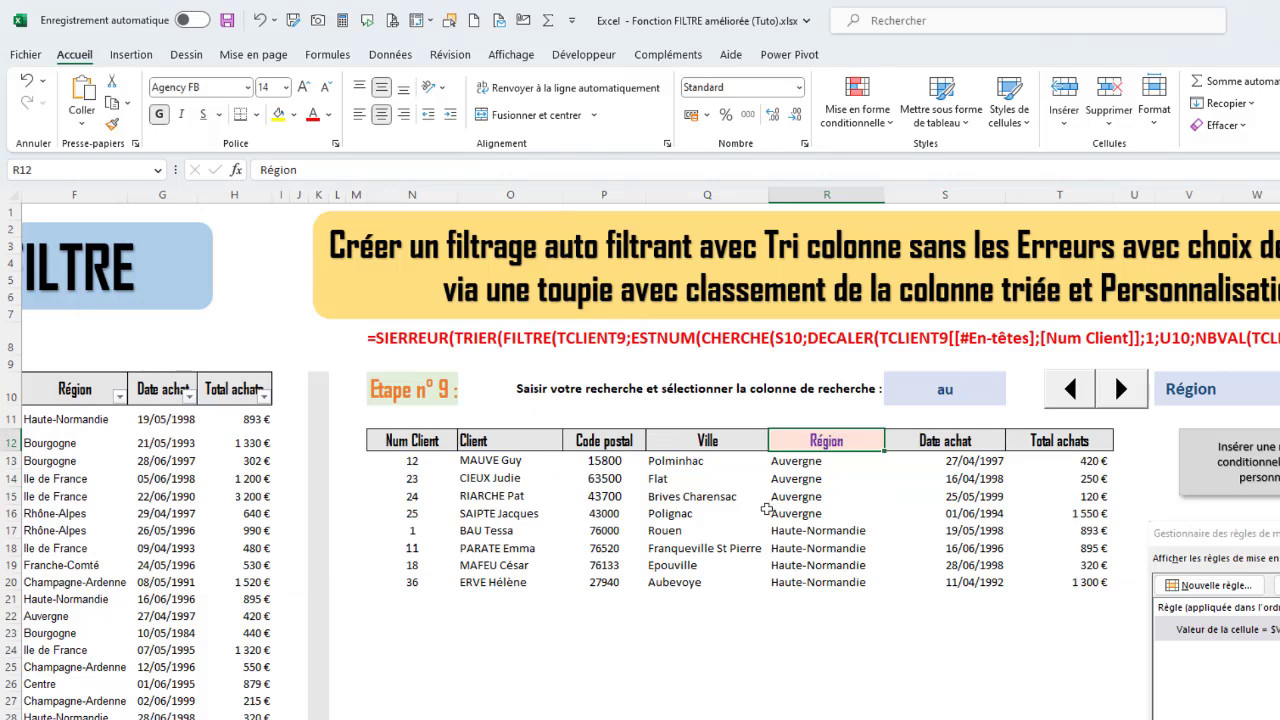
click(838, 631)
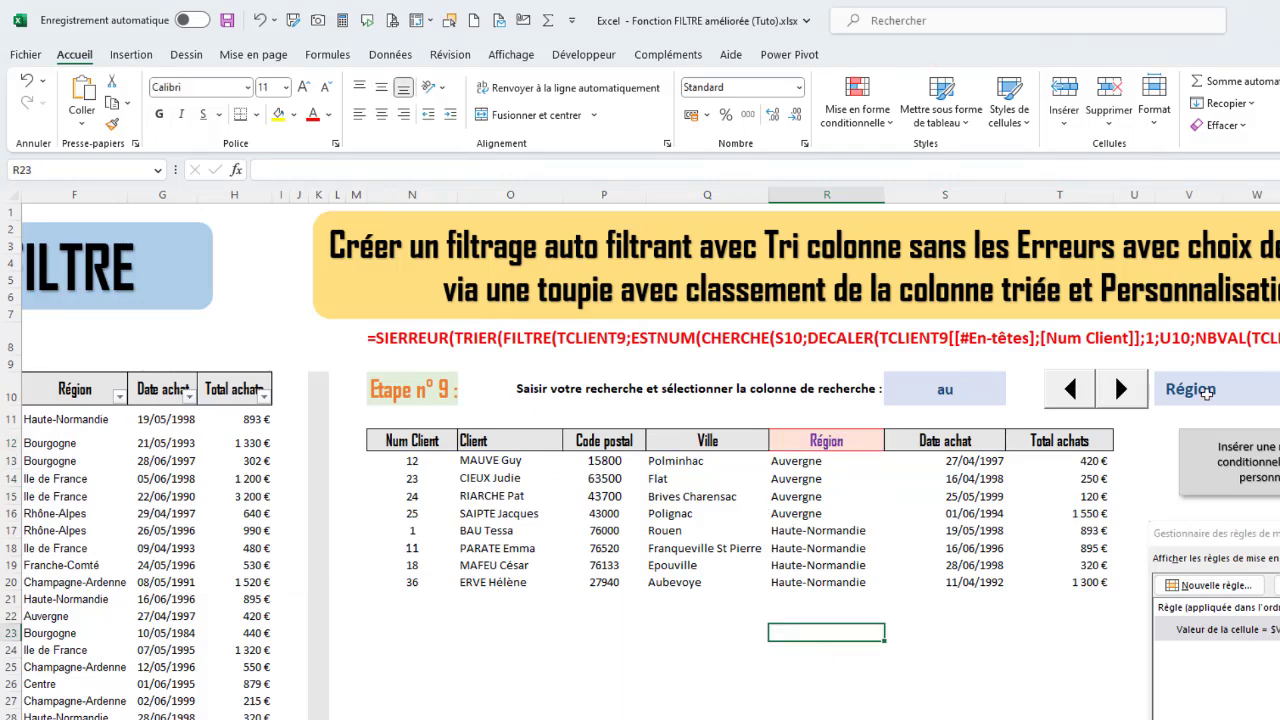
click(1072, 389)
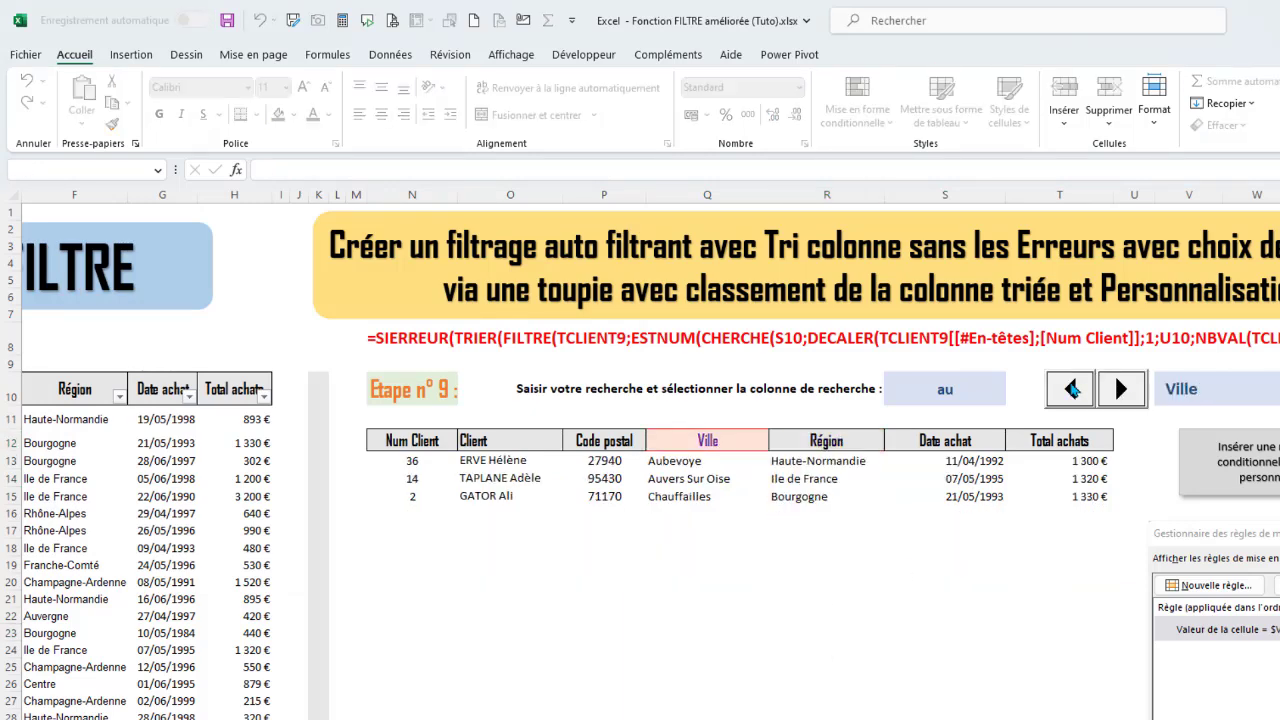
click(1072, 389)
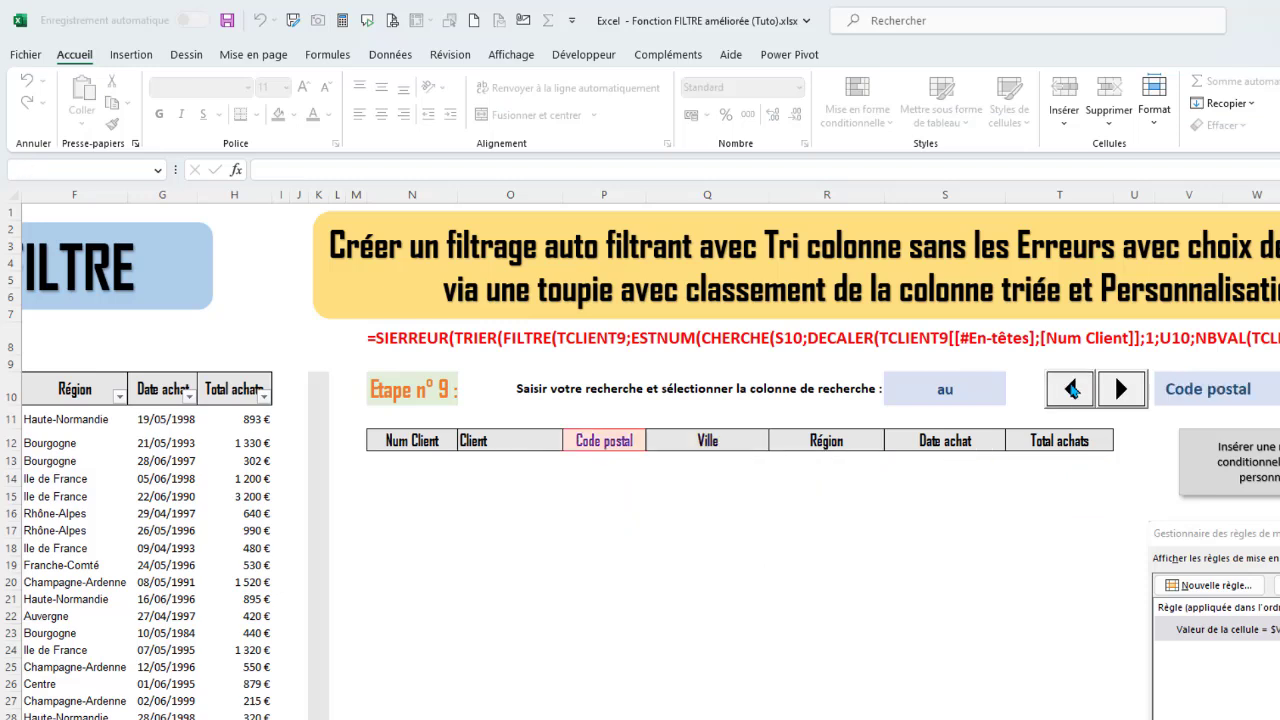
click(1072, 389)
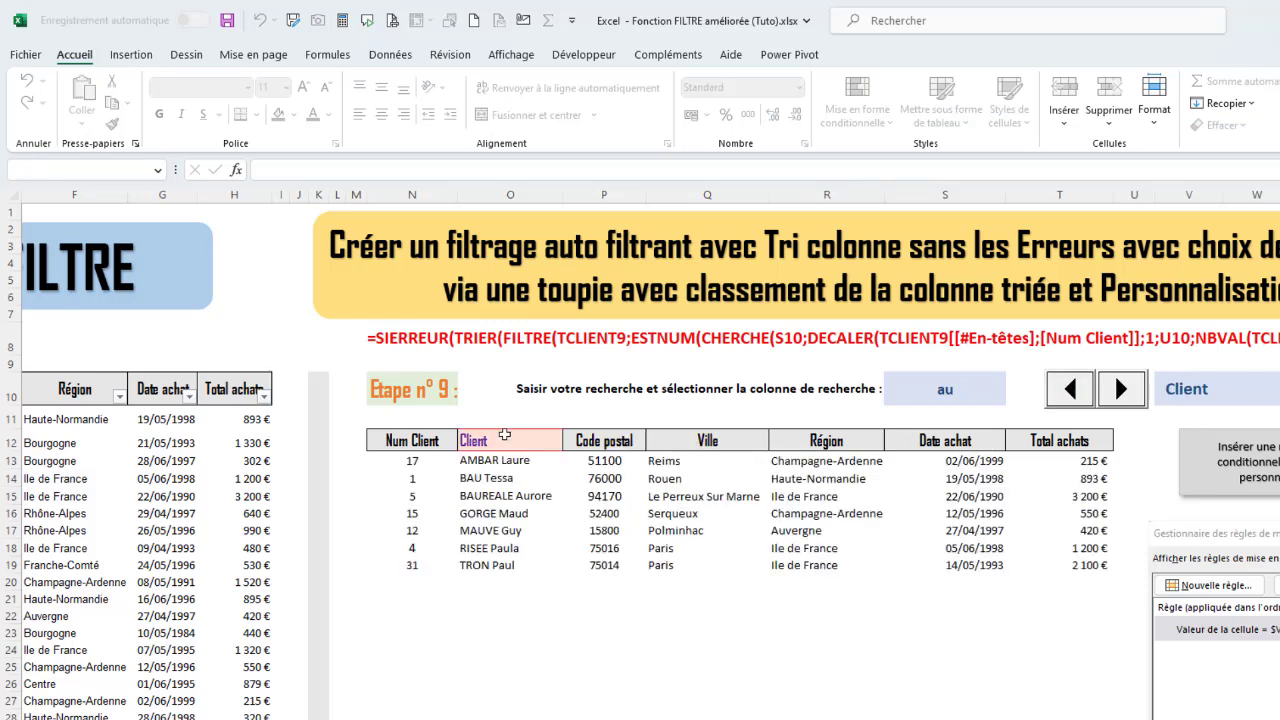
click(1123, 392)
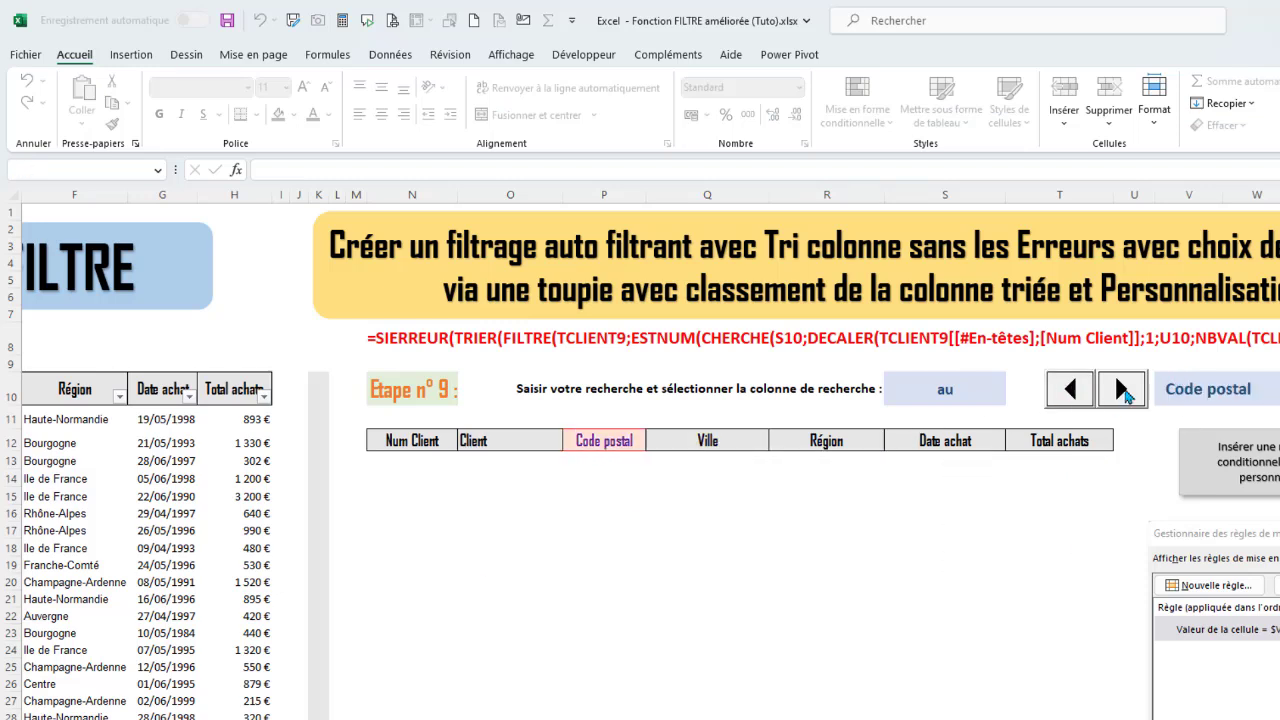
click(1123, 392)
click(1123, 392)
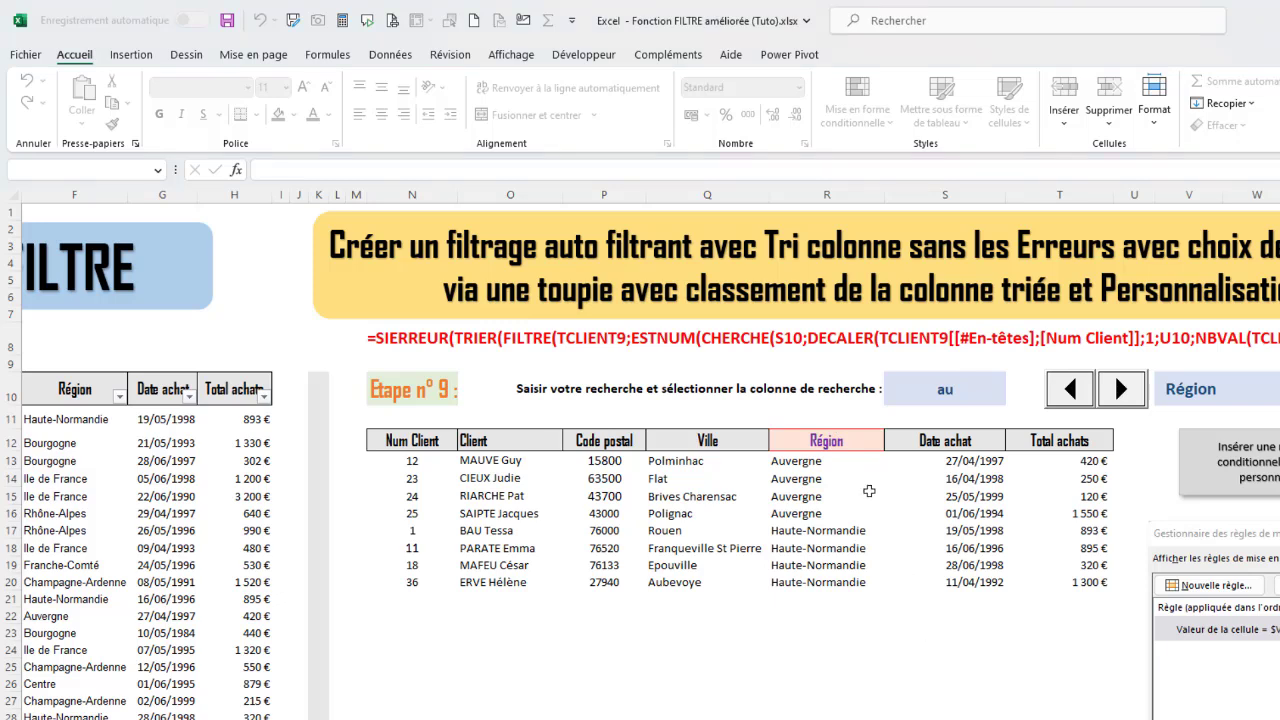
click(1068, 394)
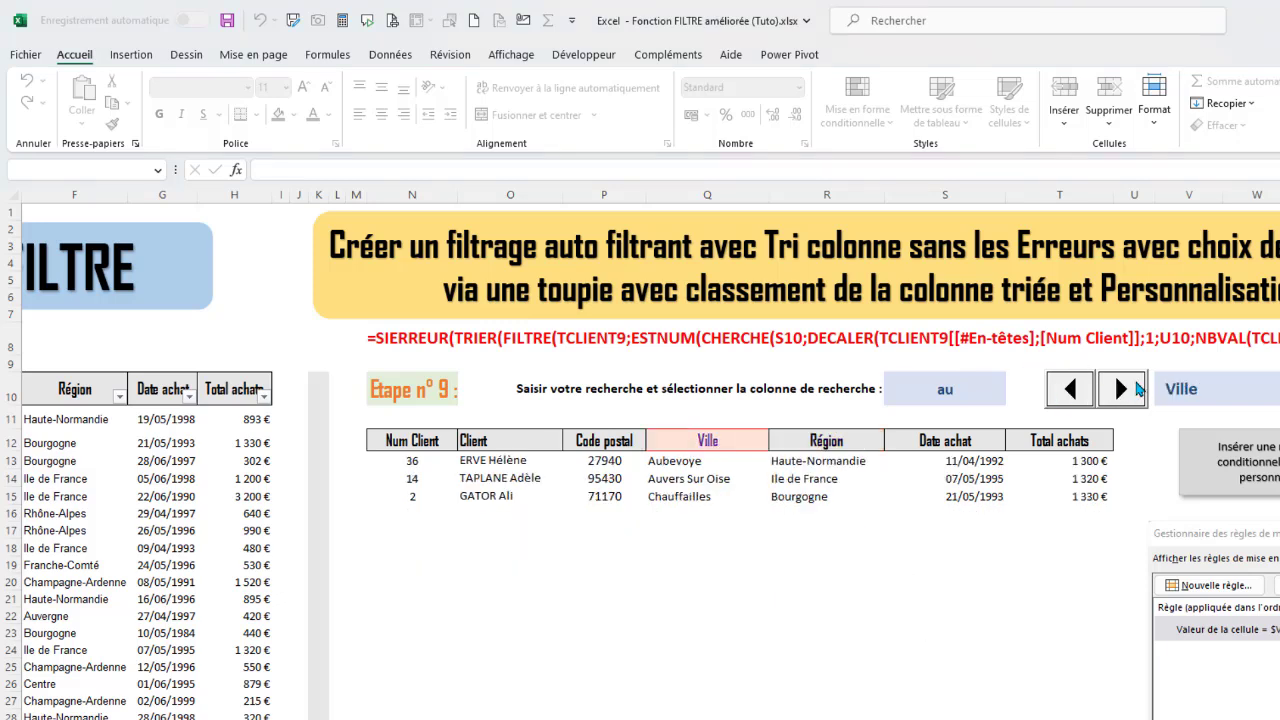
click(1121, 390)
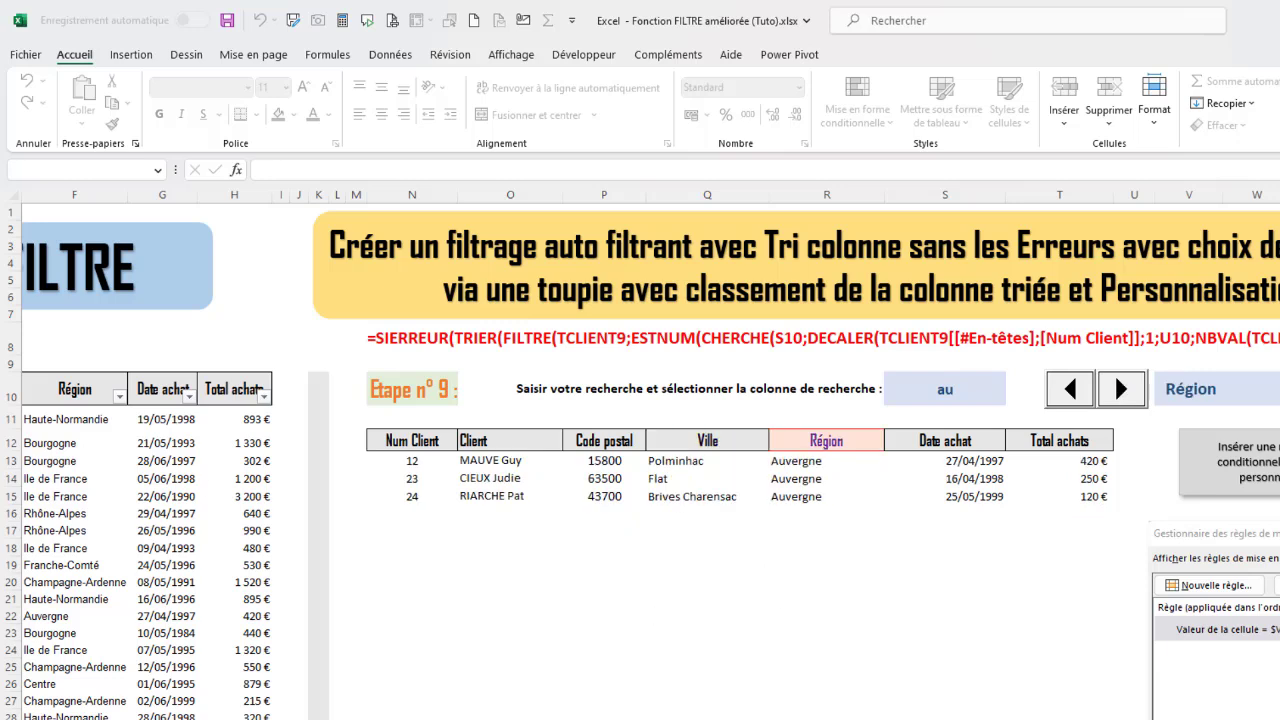
click(827, 633)
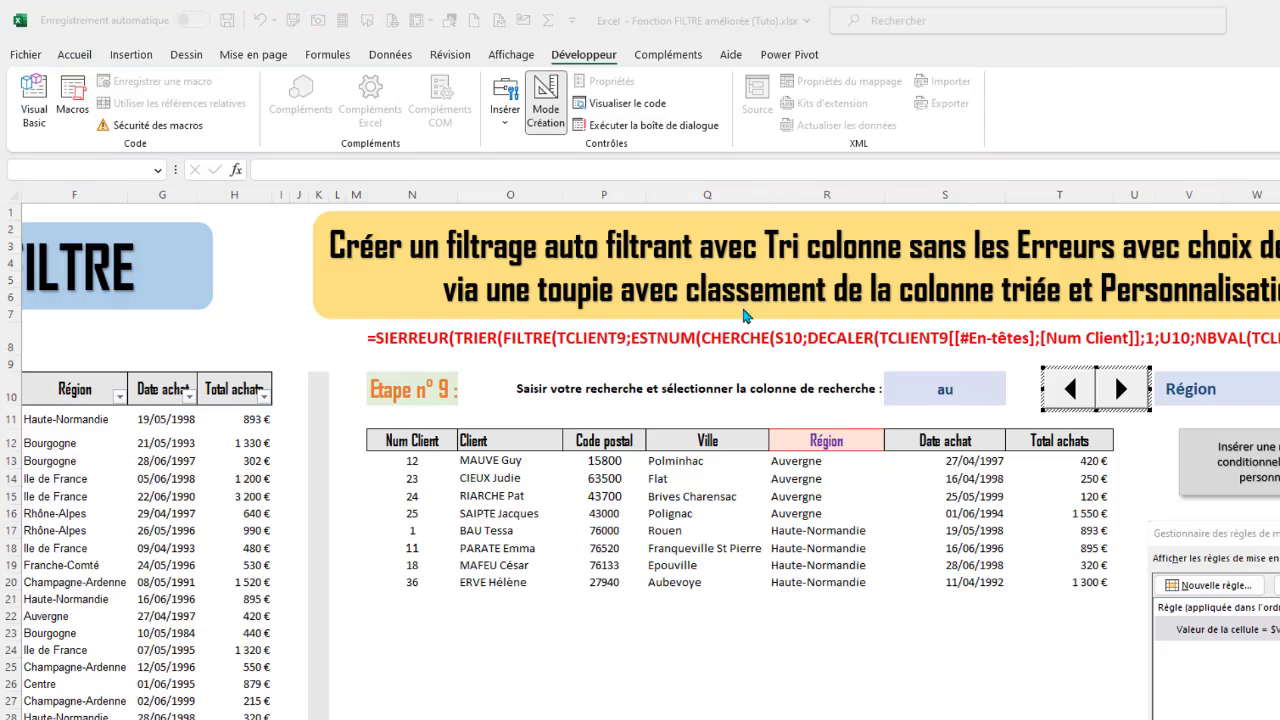
click(812, 476)
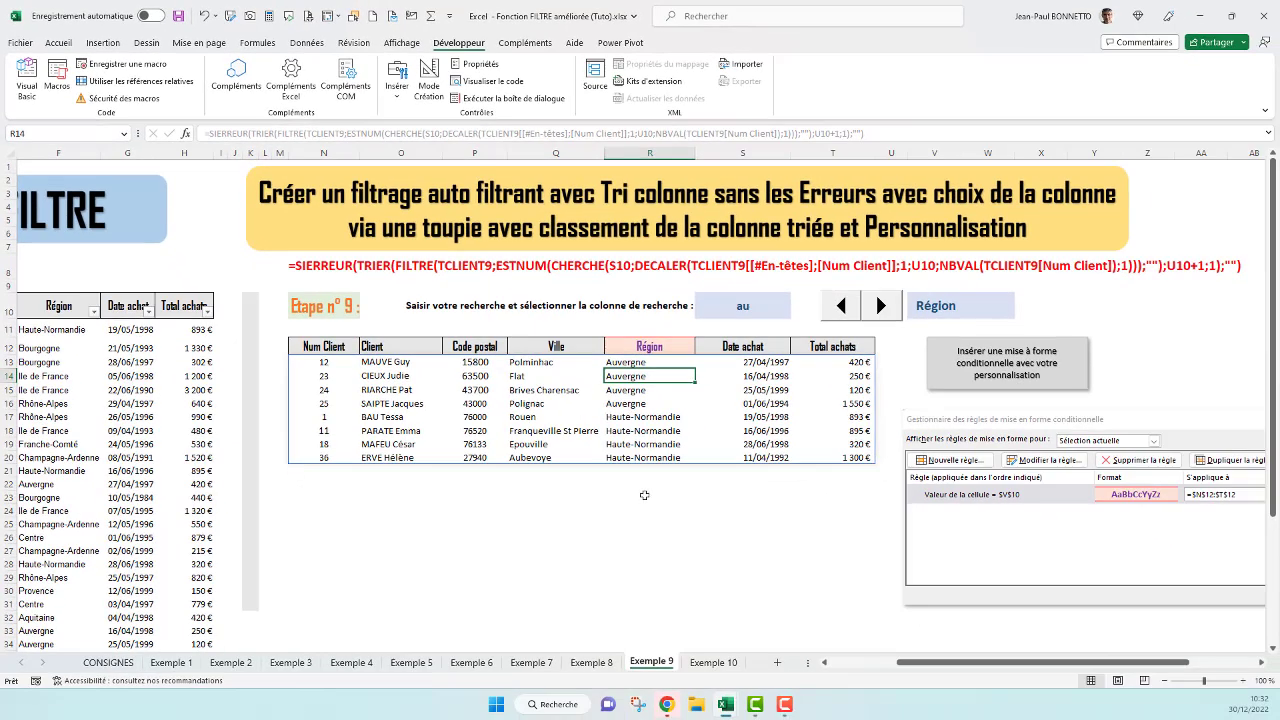
click(822, 626)
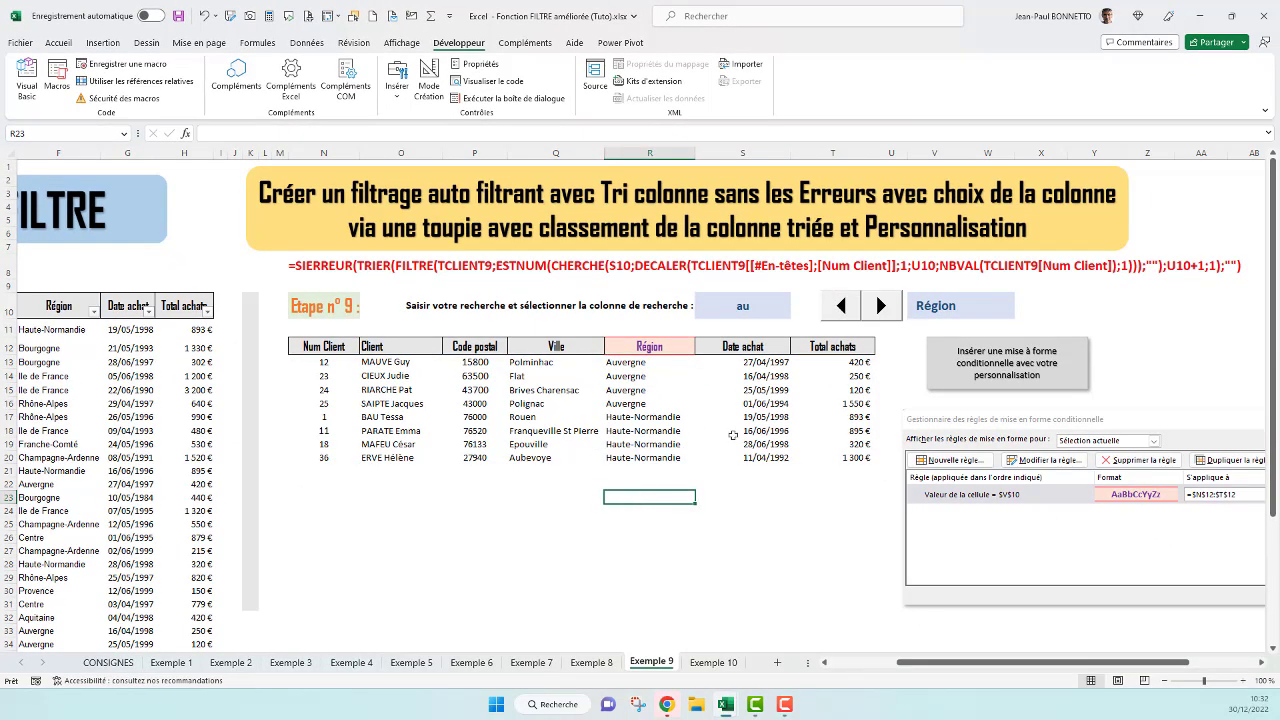
click(737, 305)
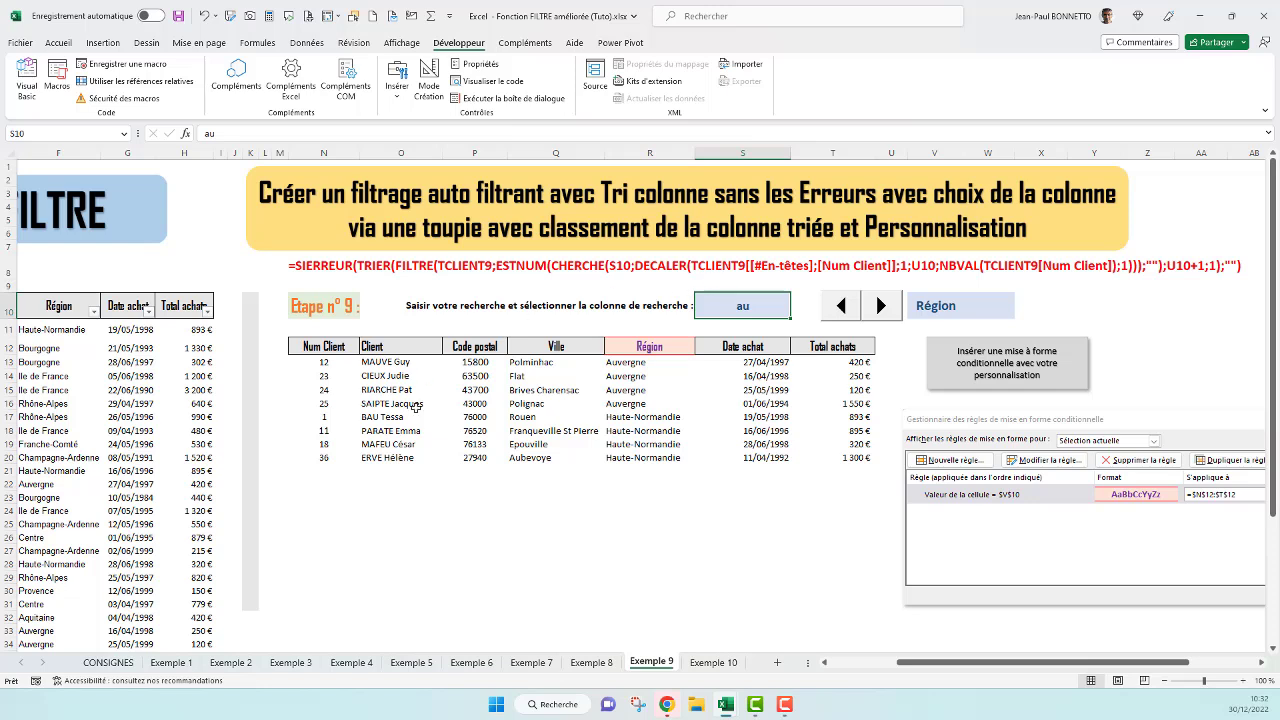
Copy the filter formula from cell N13 of the Exemple 9 sheet into cell N13 of the Exemple 10 sheet
click(323, 363)
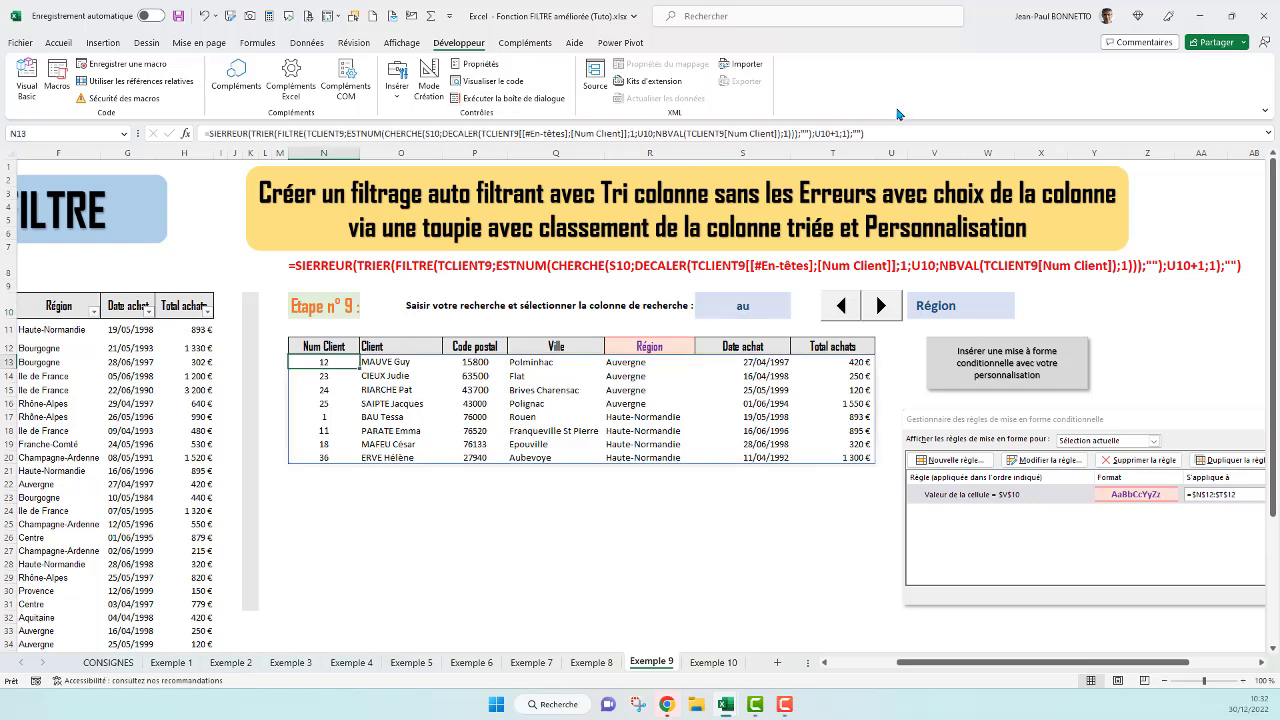
drag(875, 140, 62, 147)
key(ctrl+c)
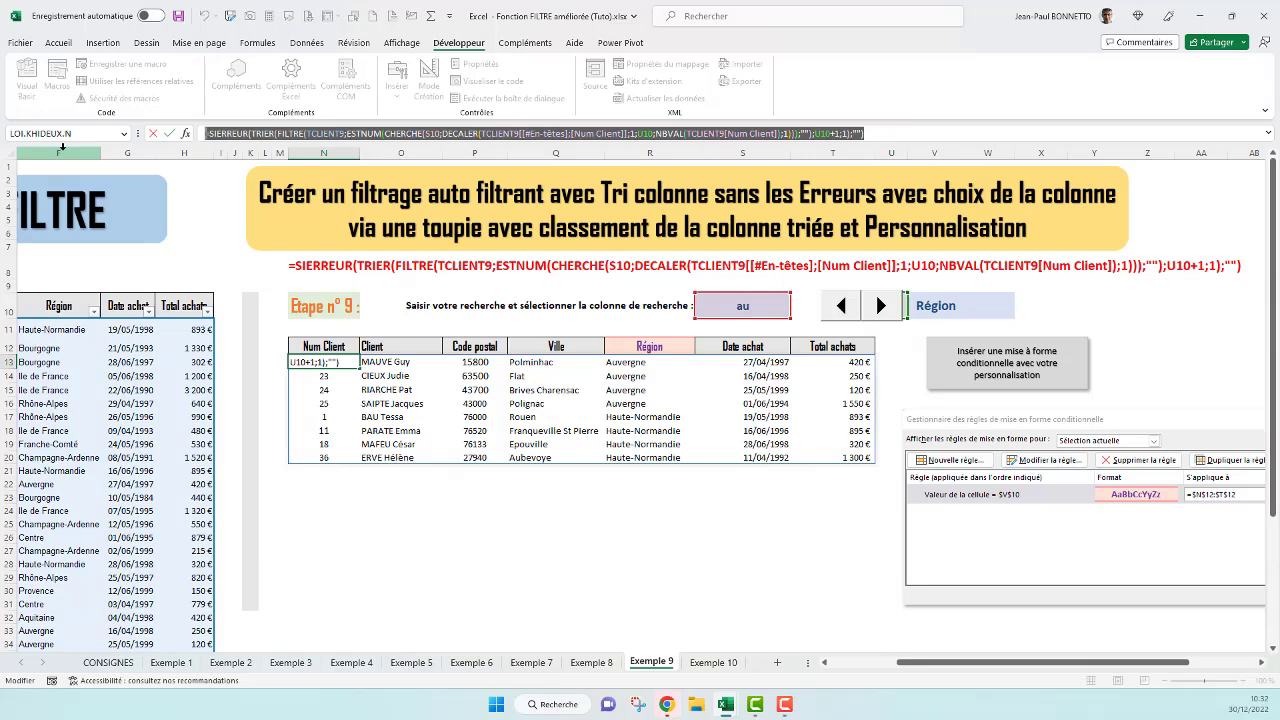
key(Escape)
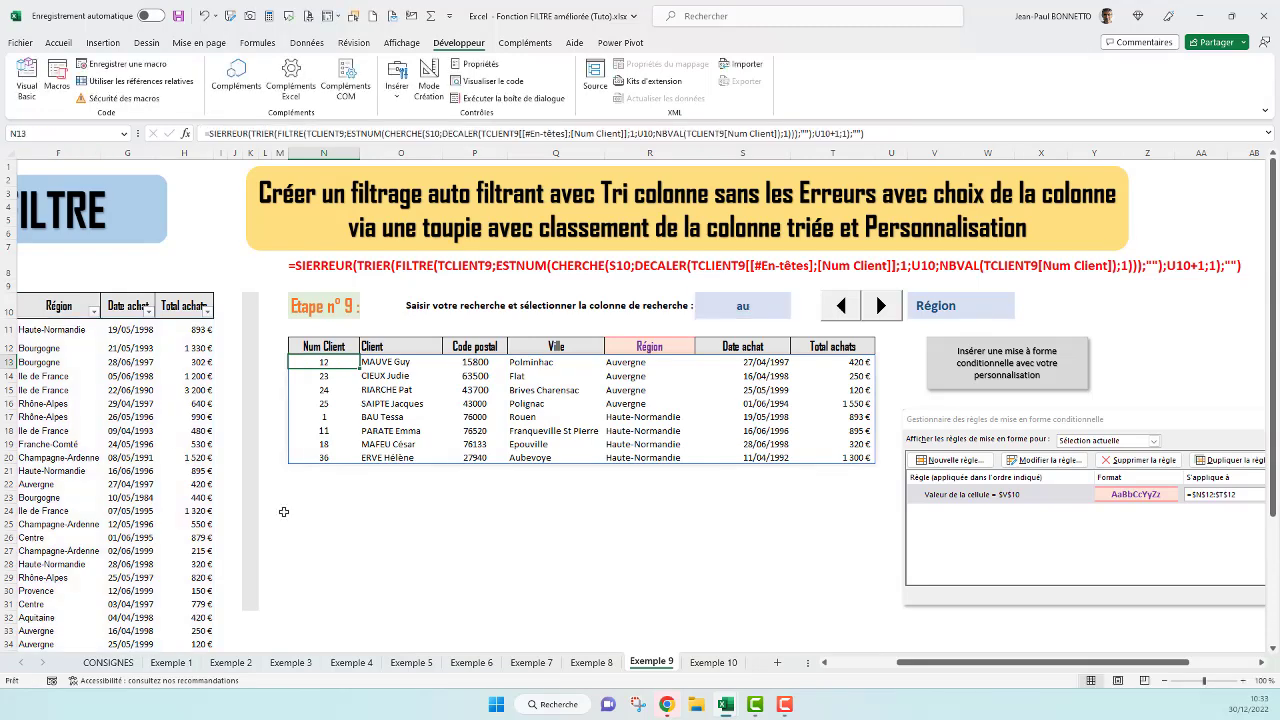
click(712, 662)
click(277, 360)
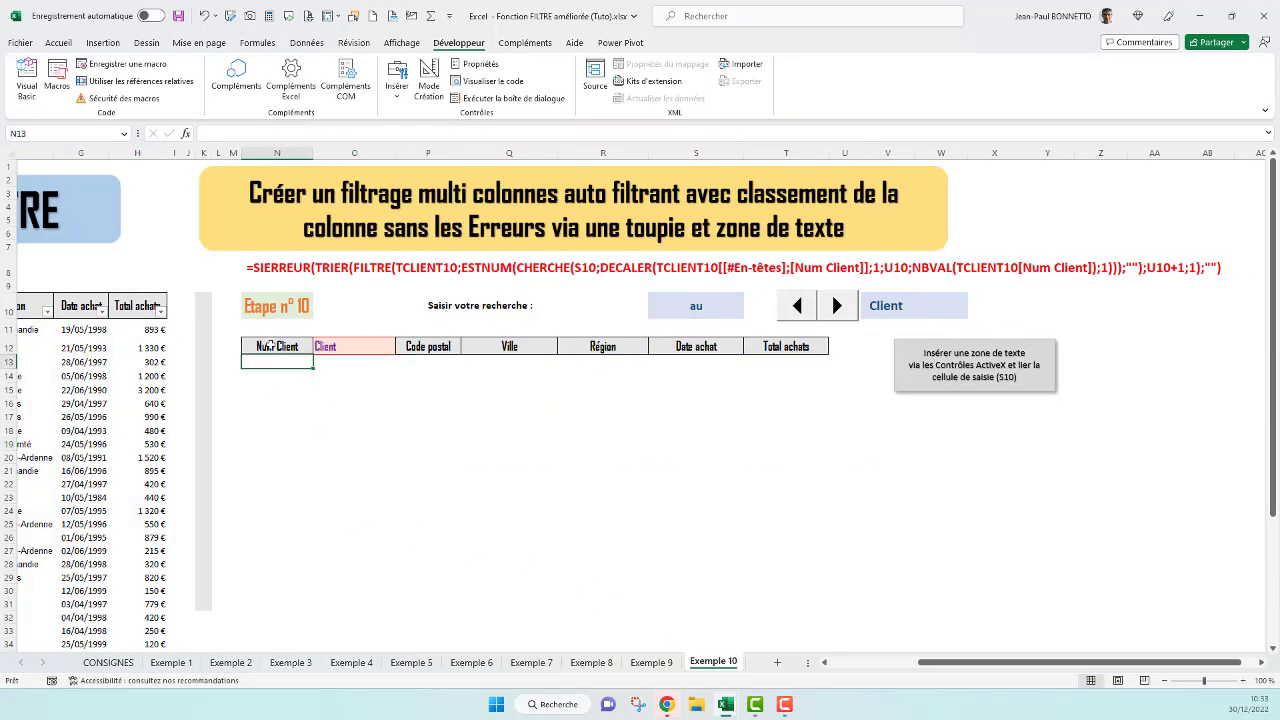
click(272, 131)
key(ctrl+v)
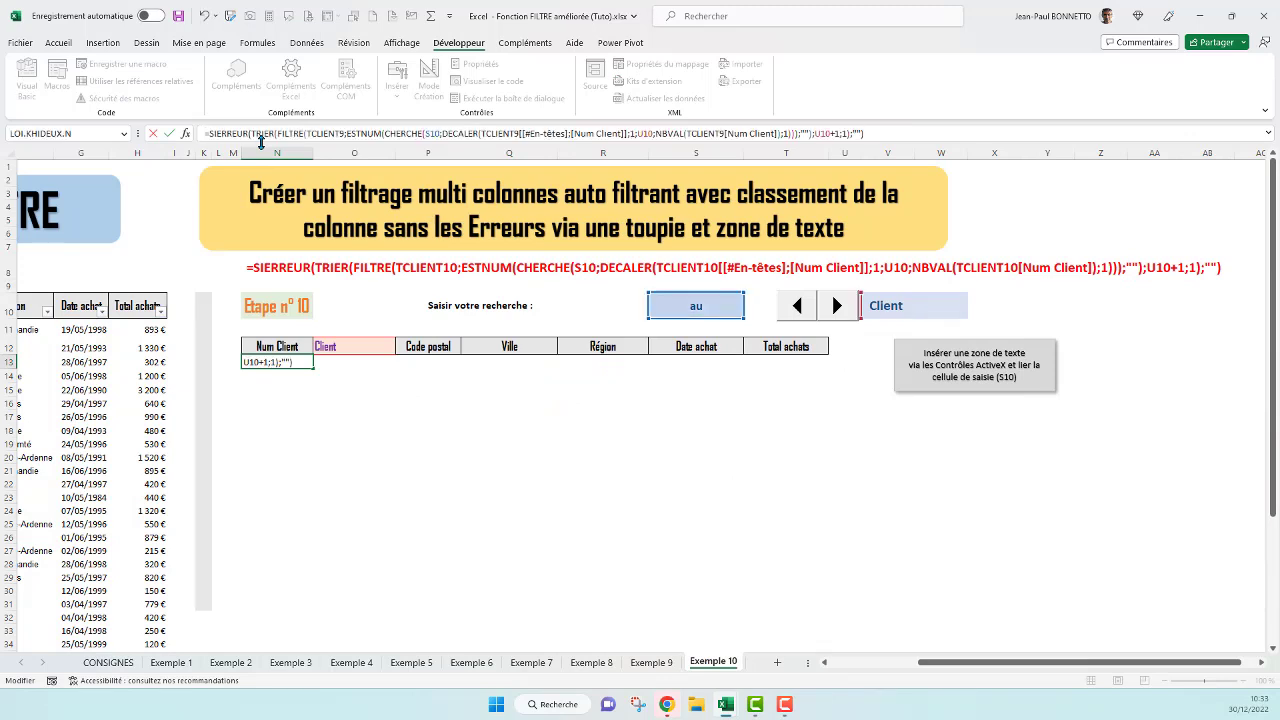
key(Return)
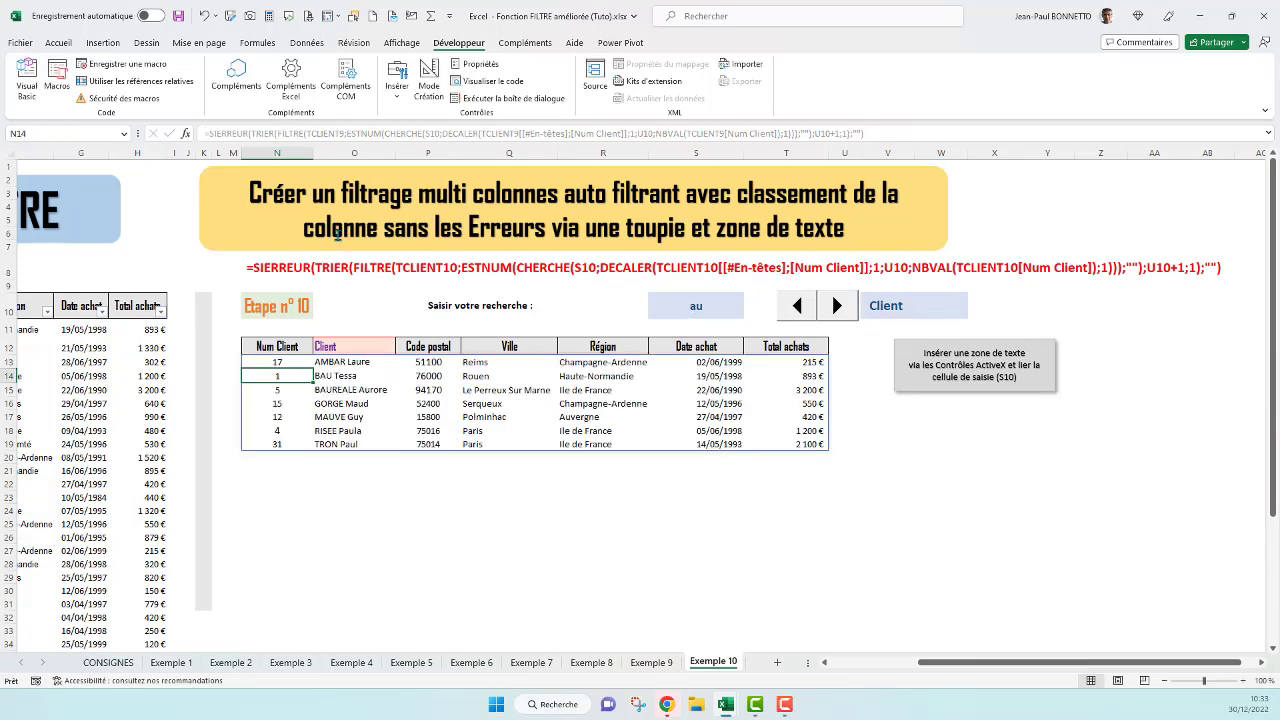
Replace all three TCLIENT9 table references in the N13 formula with TCLIENT10
click(280, 362)
drag(346, 133, 339, 134)
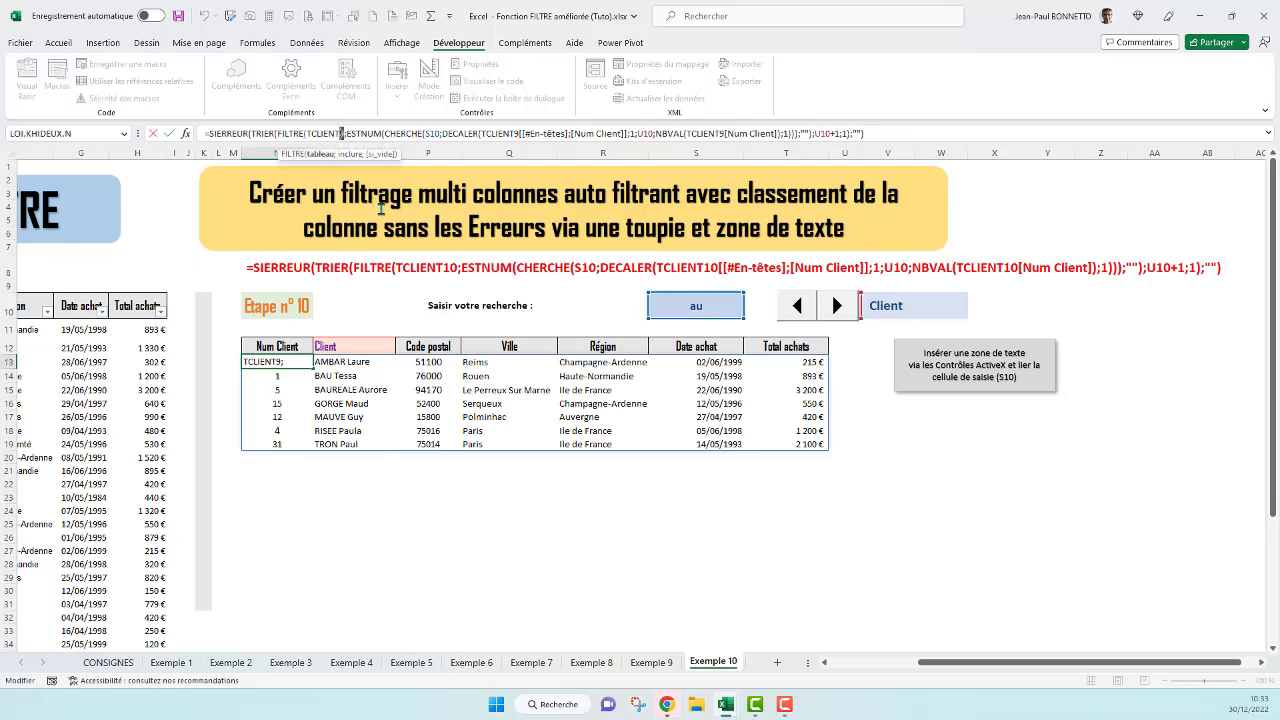
text(10)
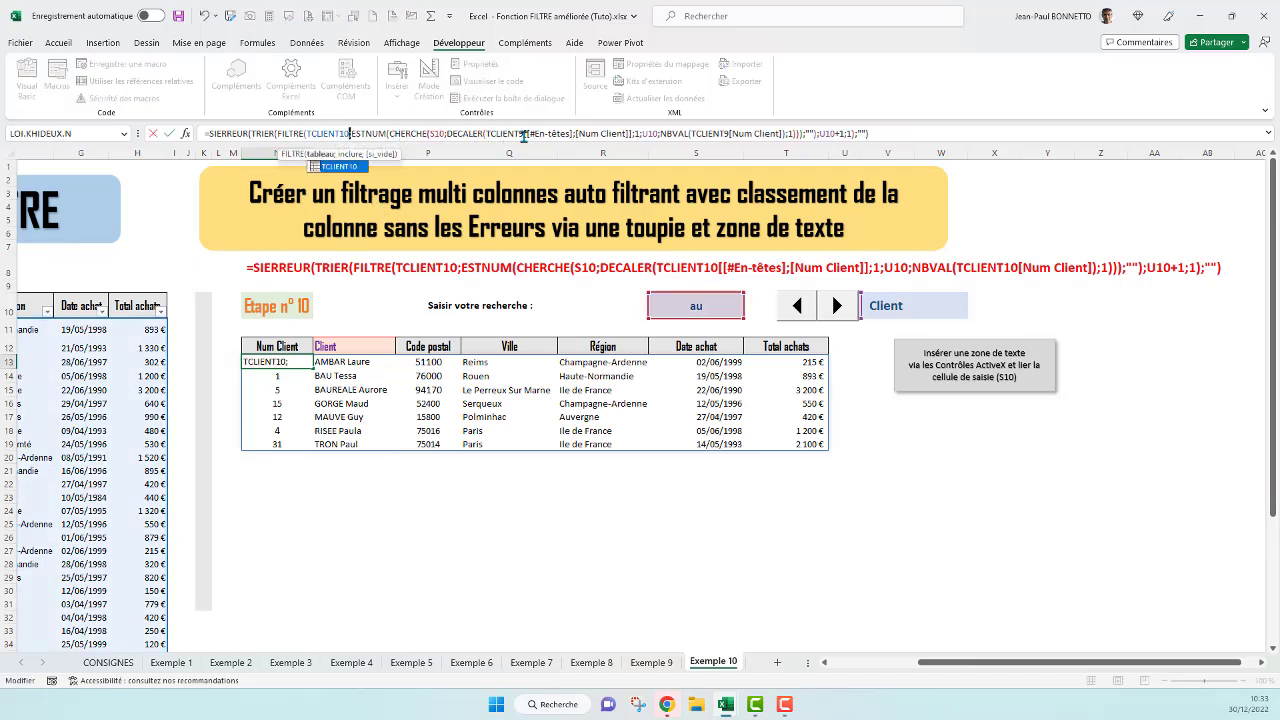
drag(524, 133, 518, 133)
text(10)
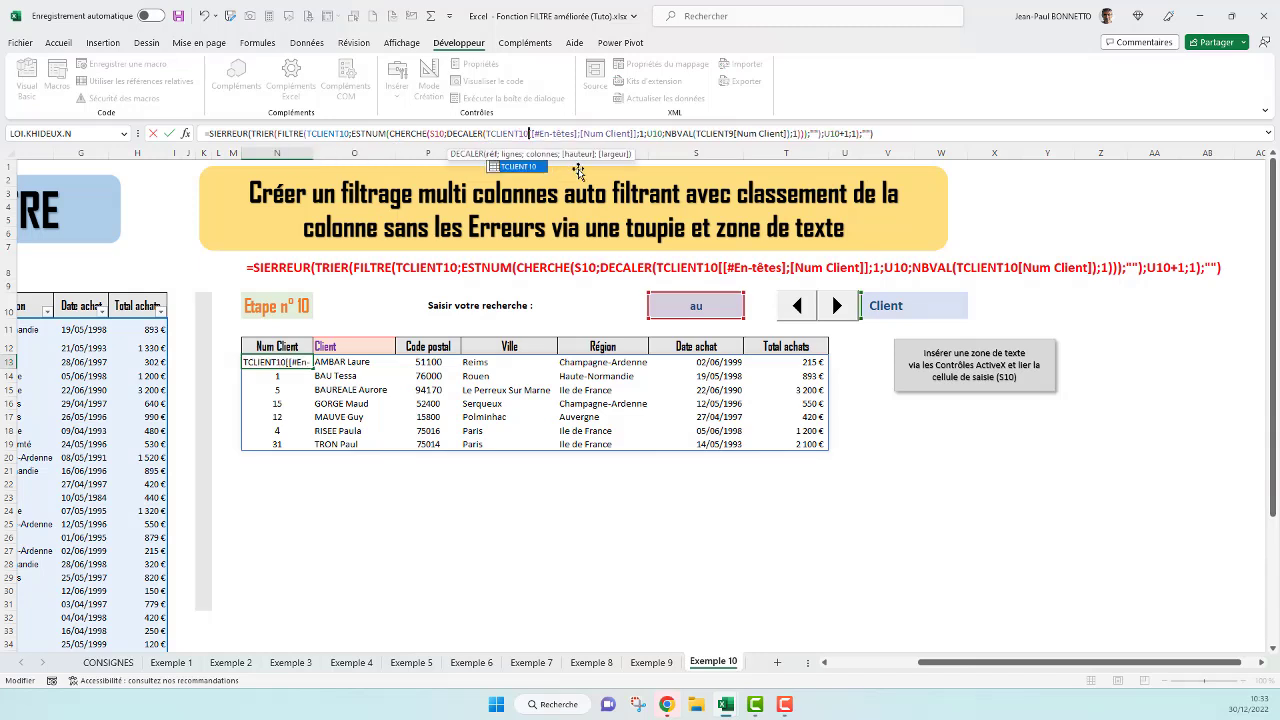
drag(735, 133, 730, 133)
text(10)
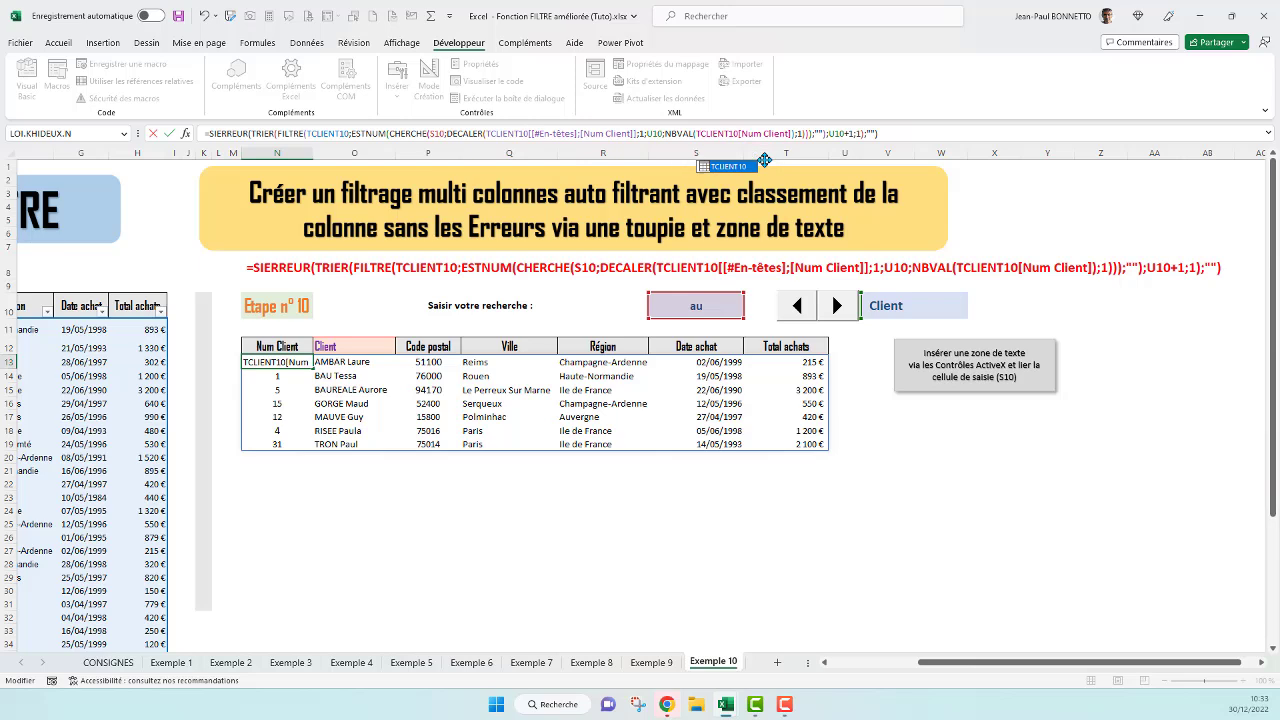
key(Return)
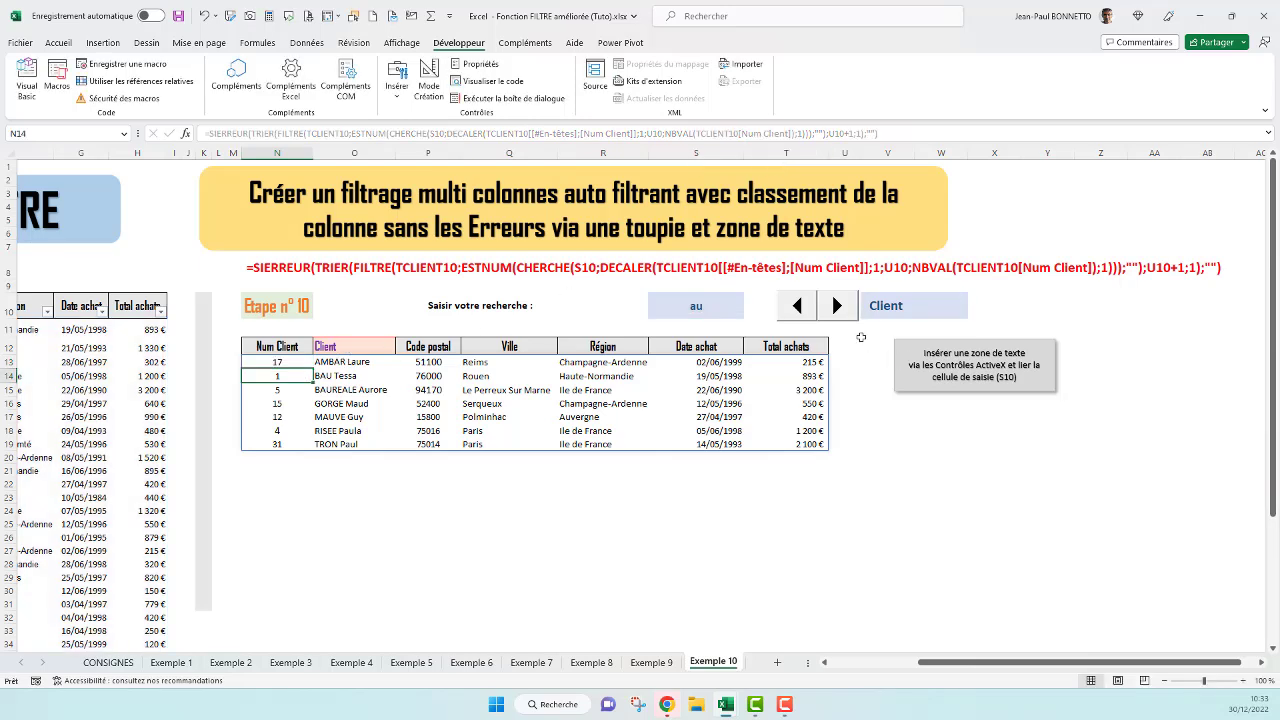
Step the search column to Code postal and back to Client, checking the extraction, search cell S10 and the N13 formula
click(838, 307)
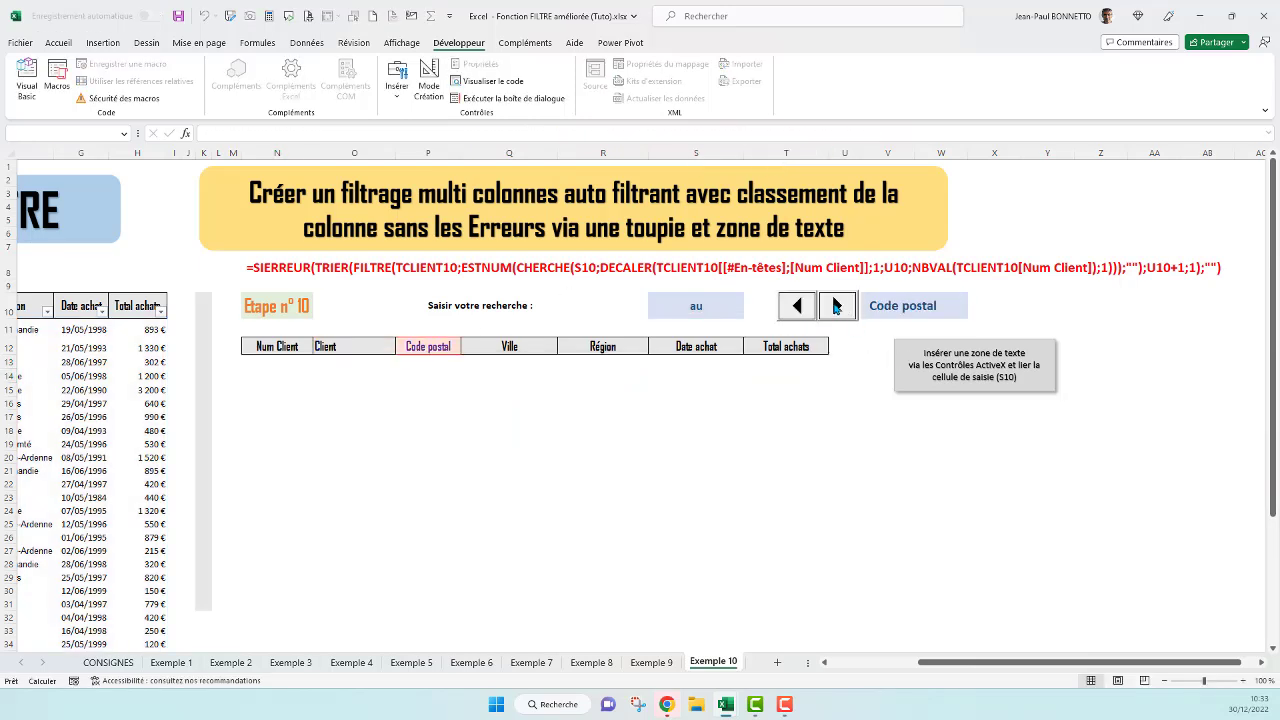
click(800, 307)
click(696, 306)
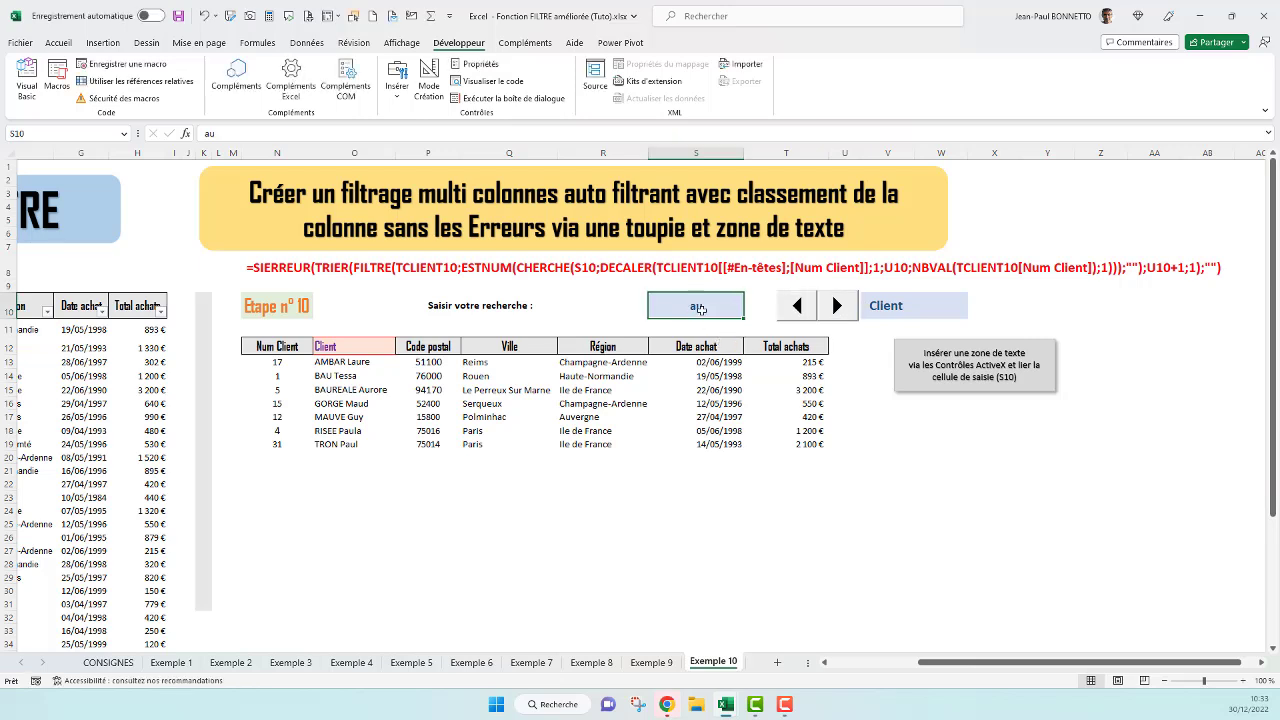
click(274, 362)
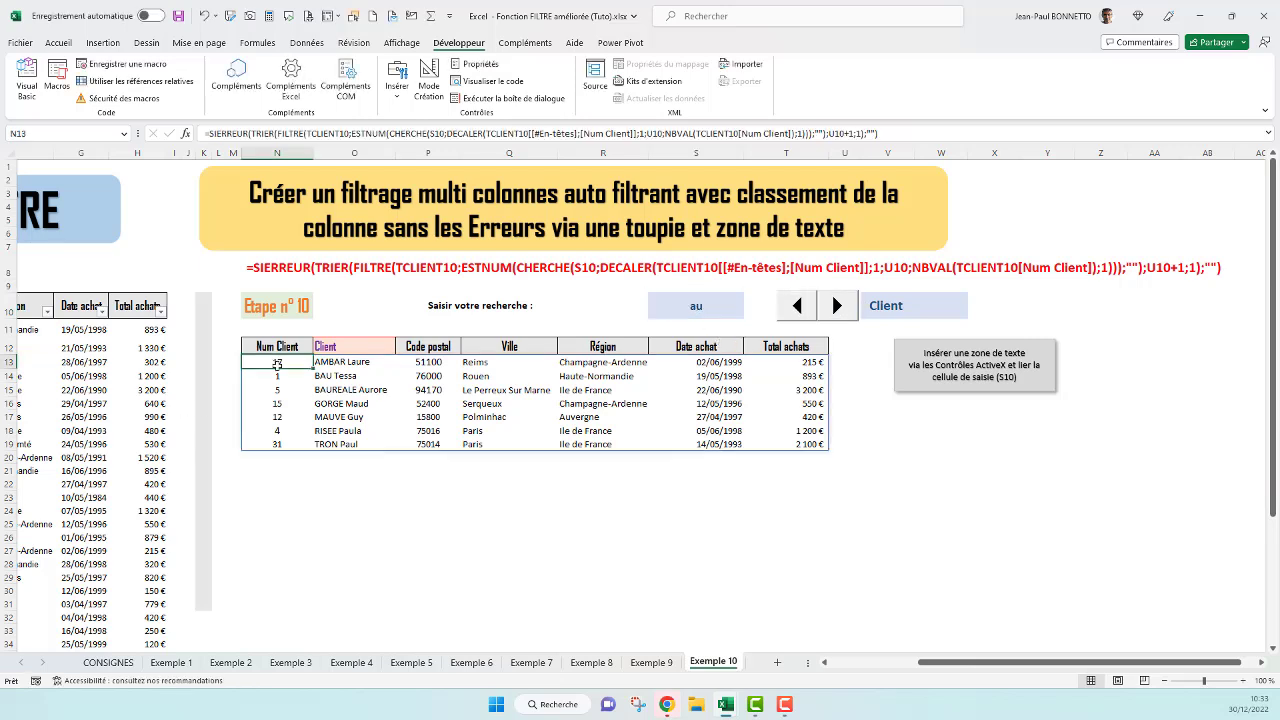
click(407, 490)
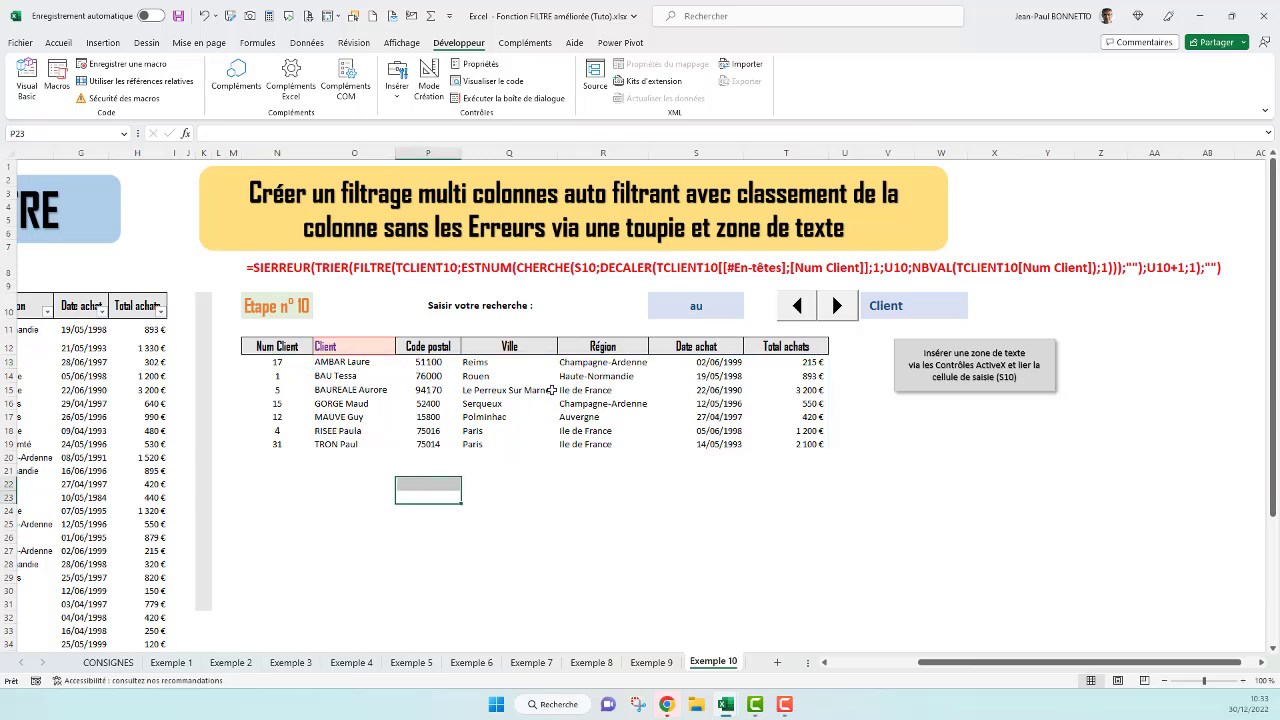
click(697, 302)
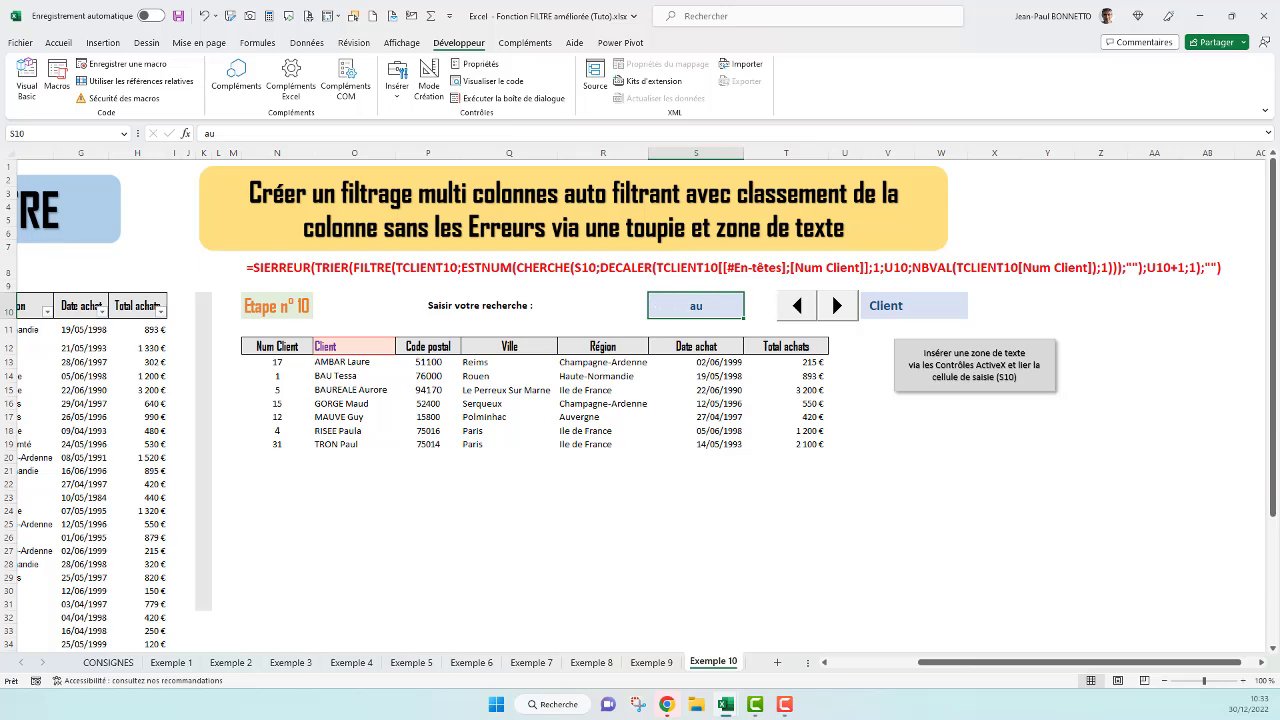
click(476, 492)
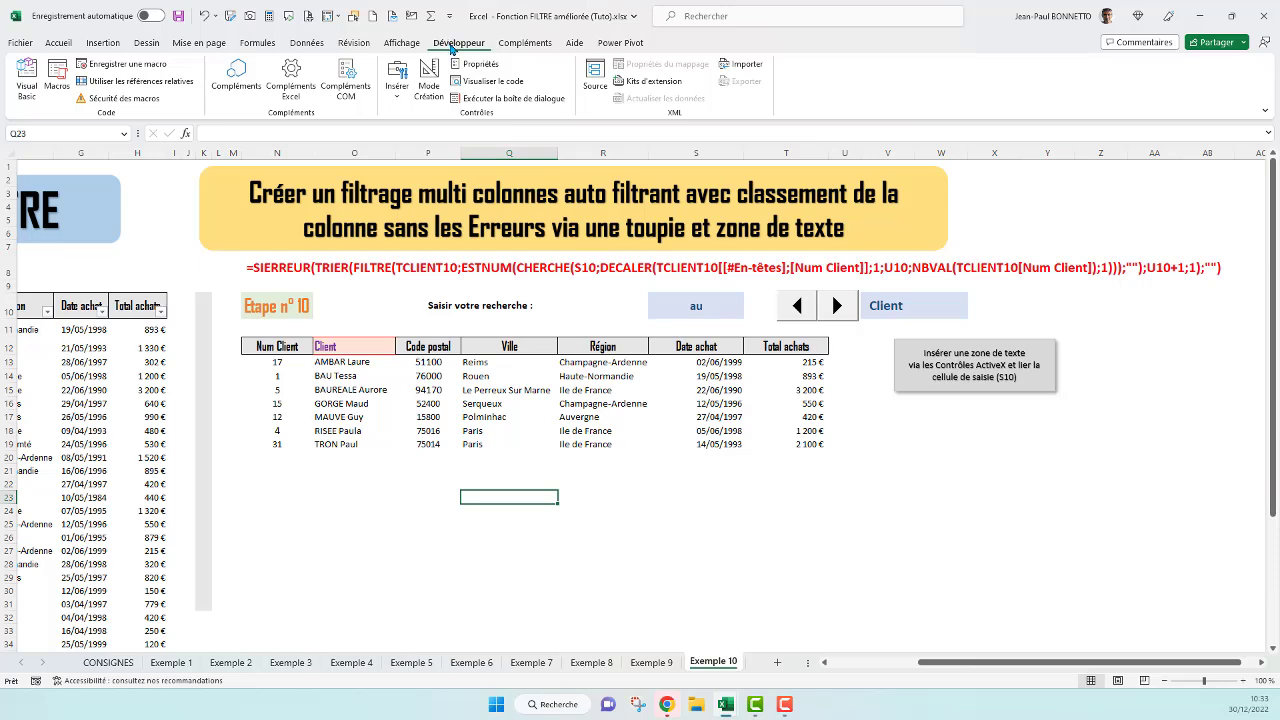
Draw an ActiveX text box about 135 wide and 33.75 high in the empty area below the extraction table
click(402, 93)
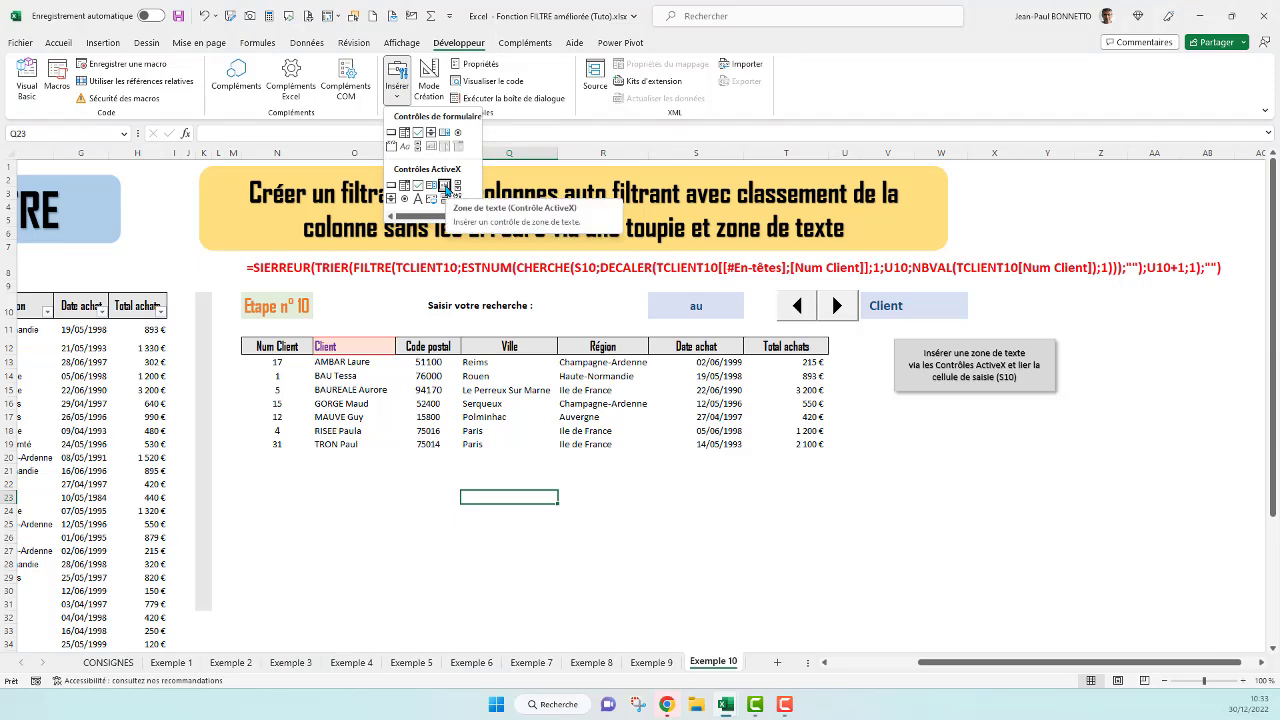
click(445, 188)
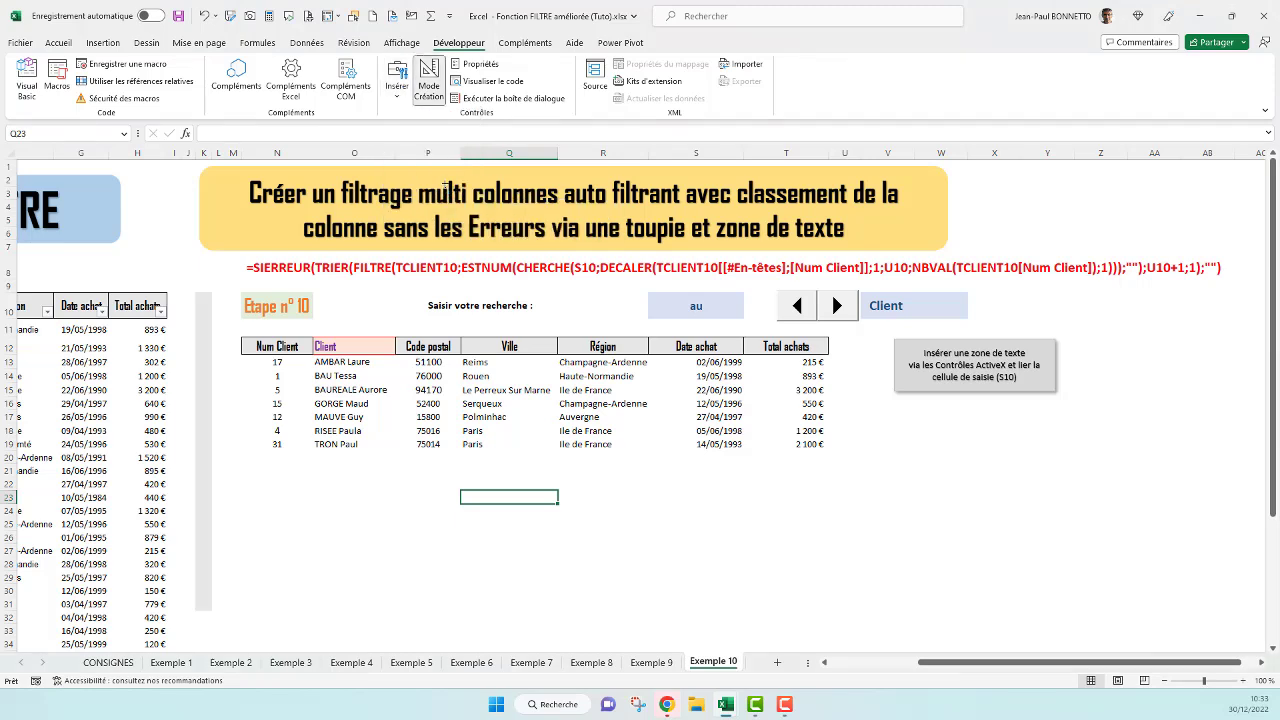
mouse_move(617, 474)
mouse_down()
mouse_move(728, 510)
mouse_move(657, 362)
mouse_move(690, 324)
mouse_move(646, 321)
mouse_move(700, 320)
mouse_move(620, 318)
mouse_move(769, 509)
mouse_up()
drag(788, 510, 797, 506)
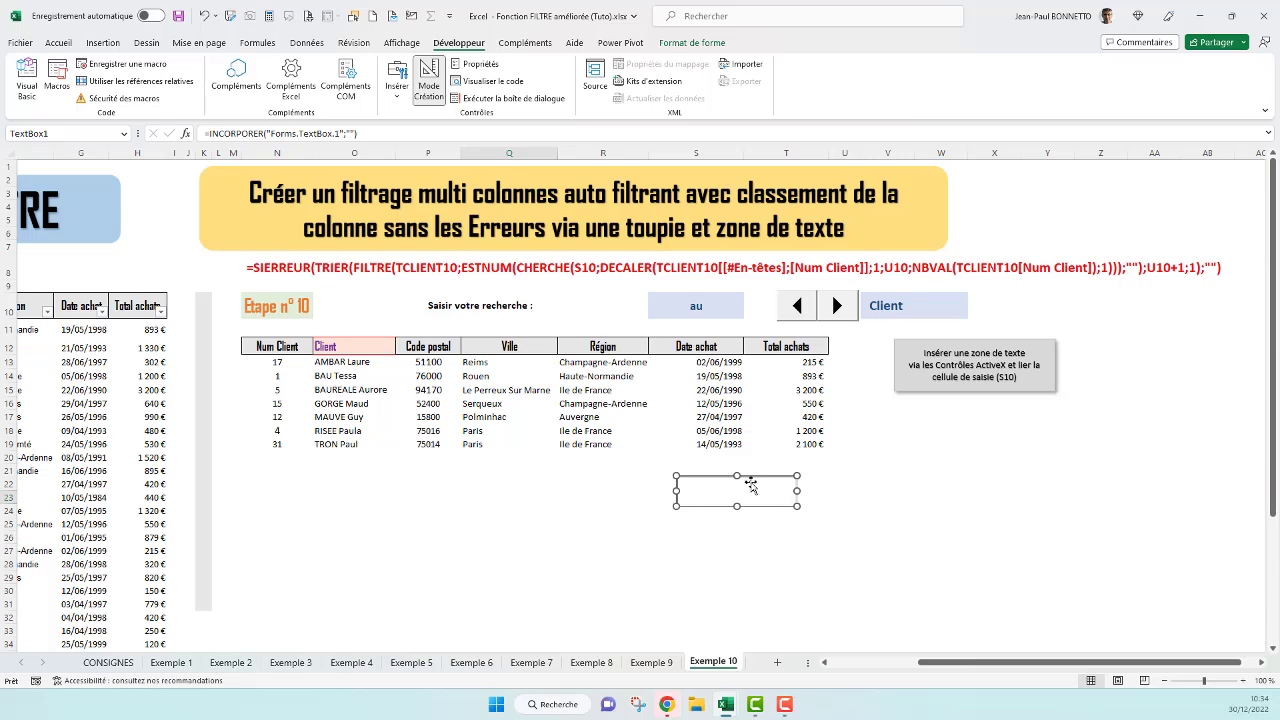
Link the text box to search cell S10 through its LinkedCell property
click(470, 68)
drag(726, 170, 1018, 153)
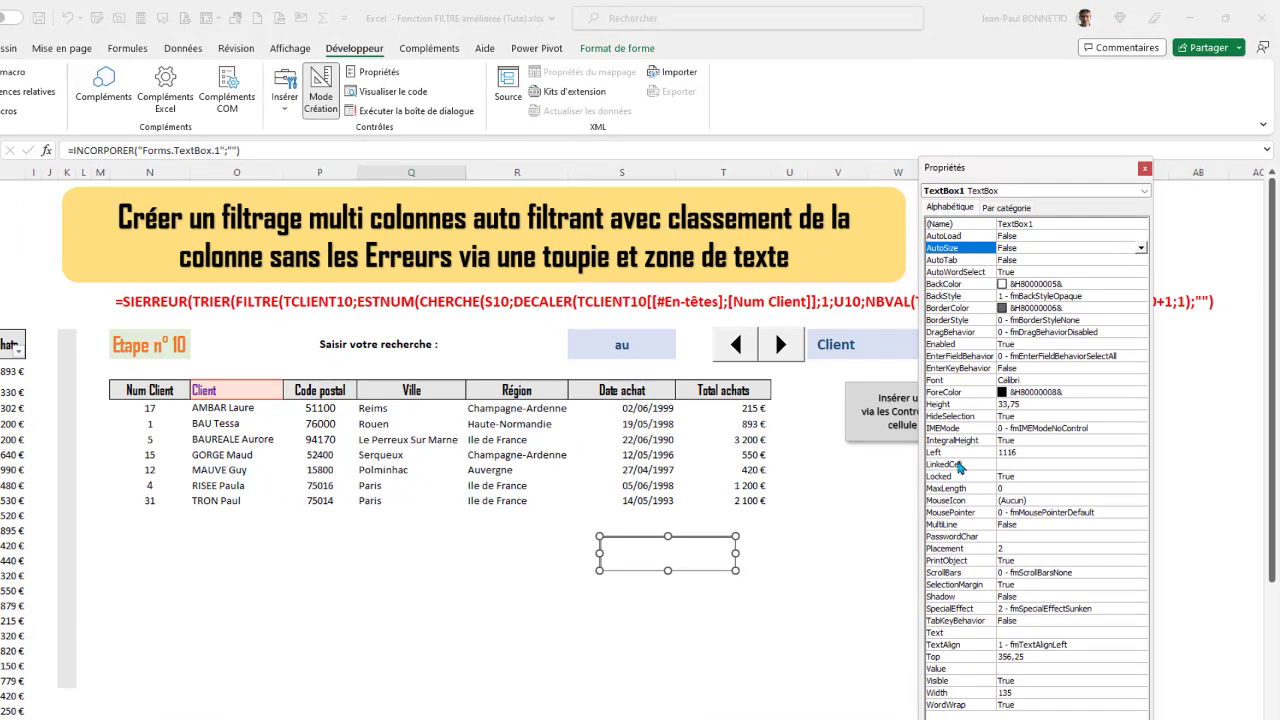
click(1023, 433)
click(1010, 463)
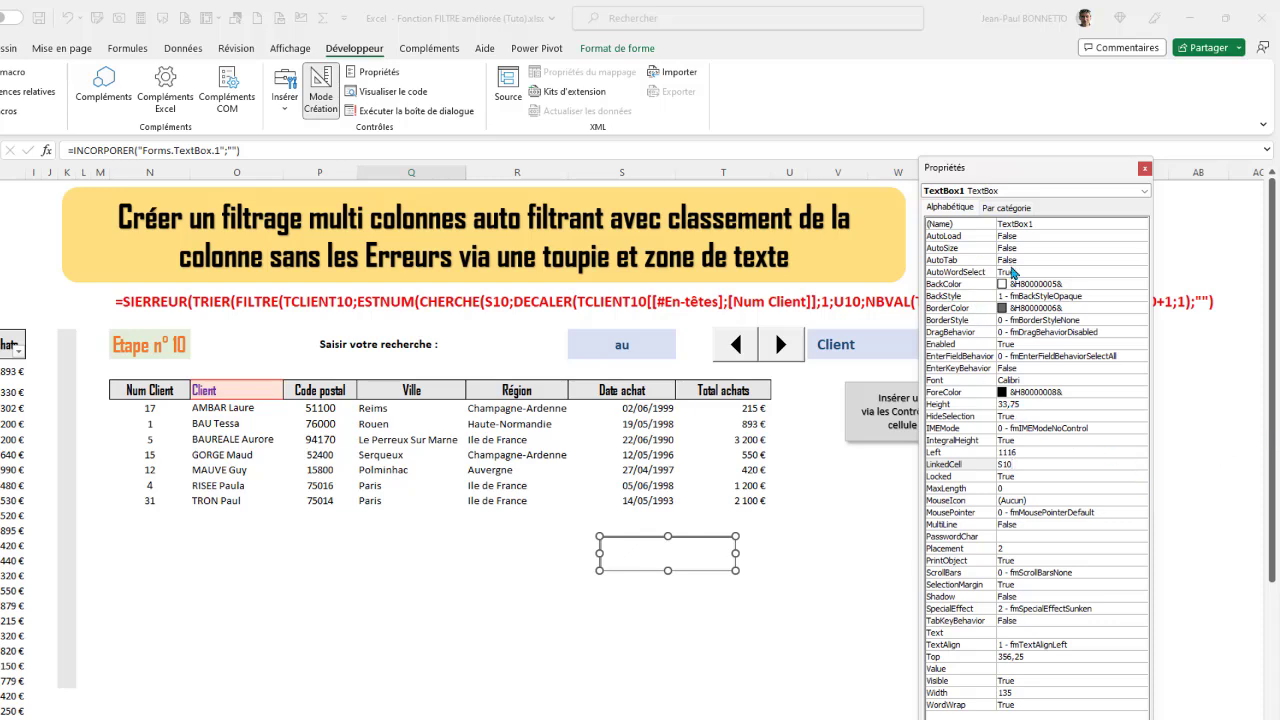
click(1120, 284)
click(1141, 284)
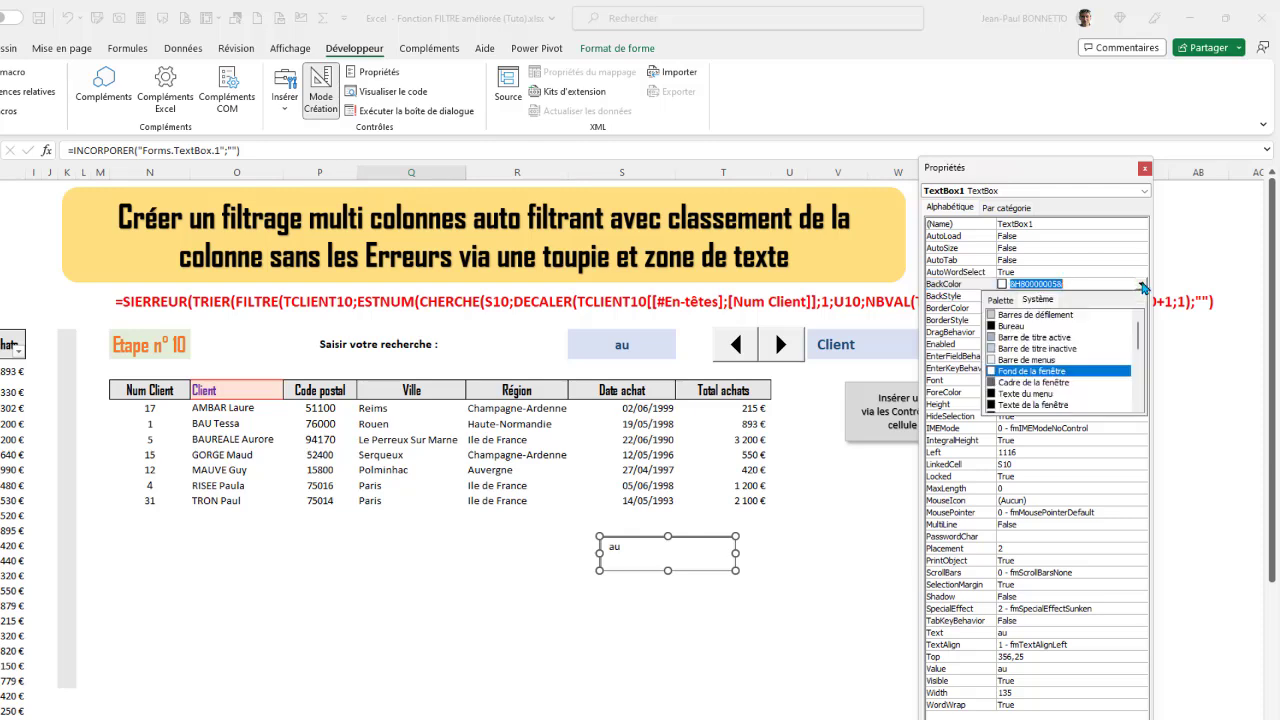
click(1003, 302)
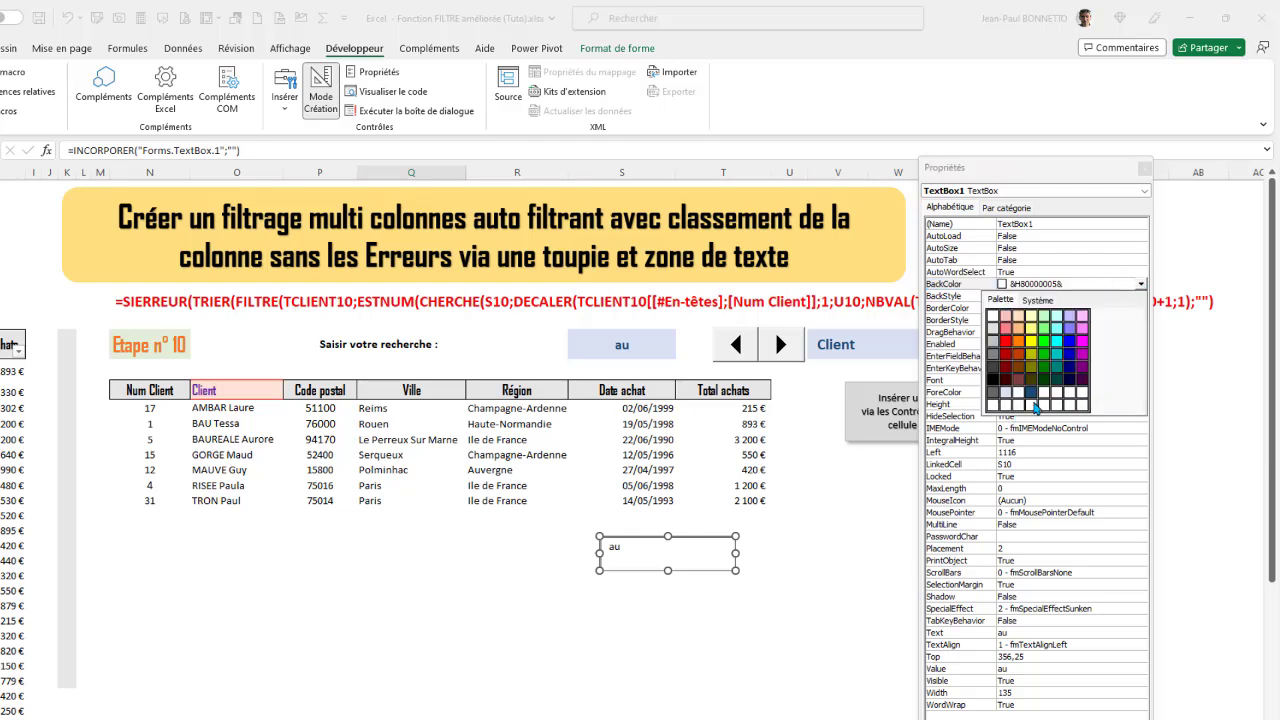
click(1018, 404)
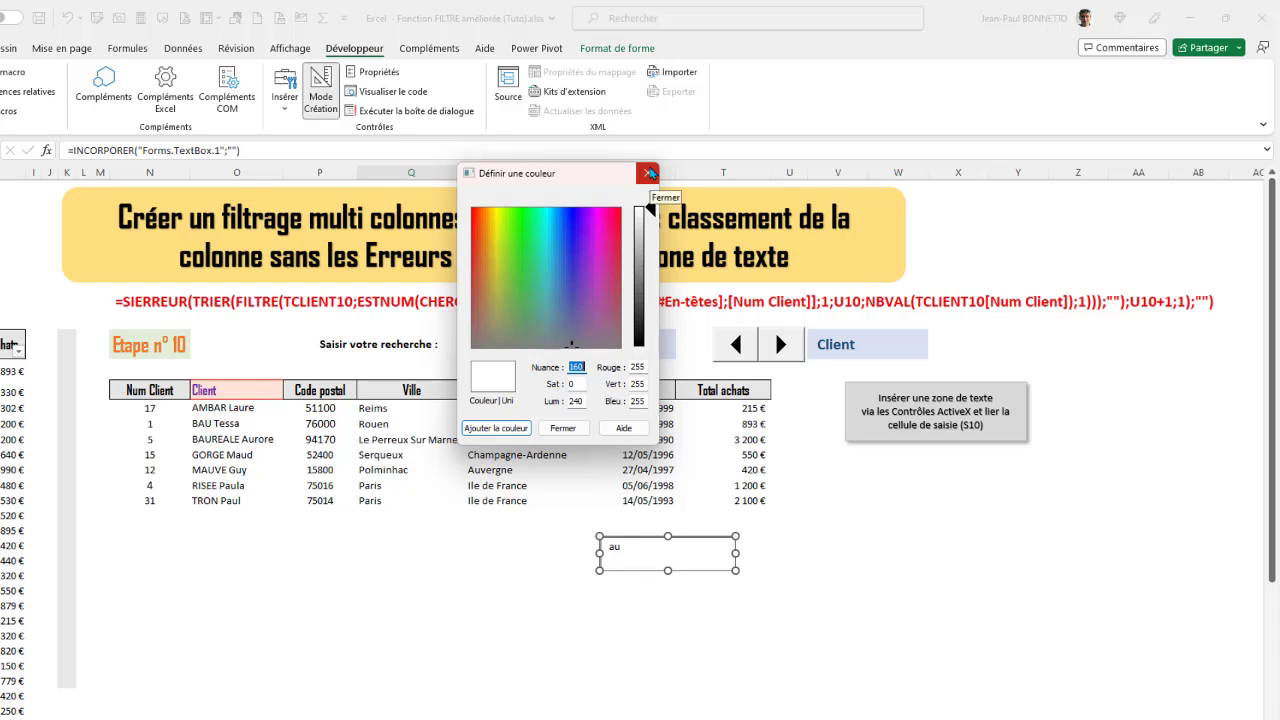
click(568, 428)
Set the text box's BackColor to the light lavender palette colour &H00FFC0C0&
click(1141, 284)
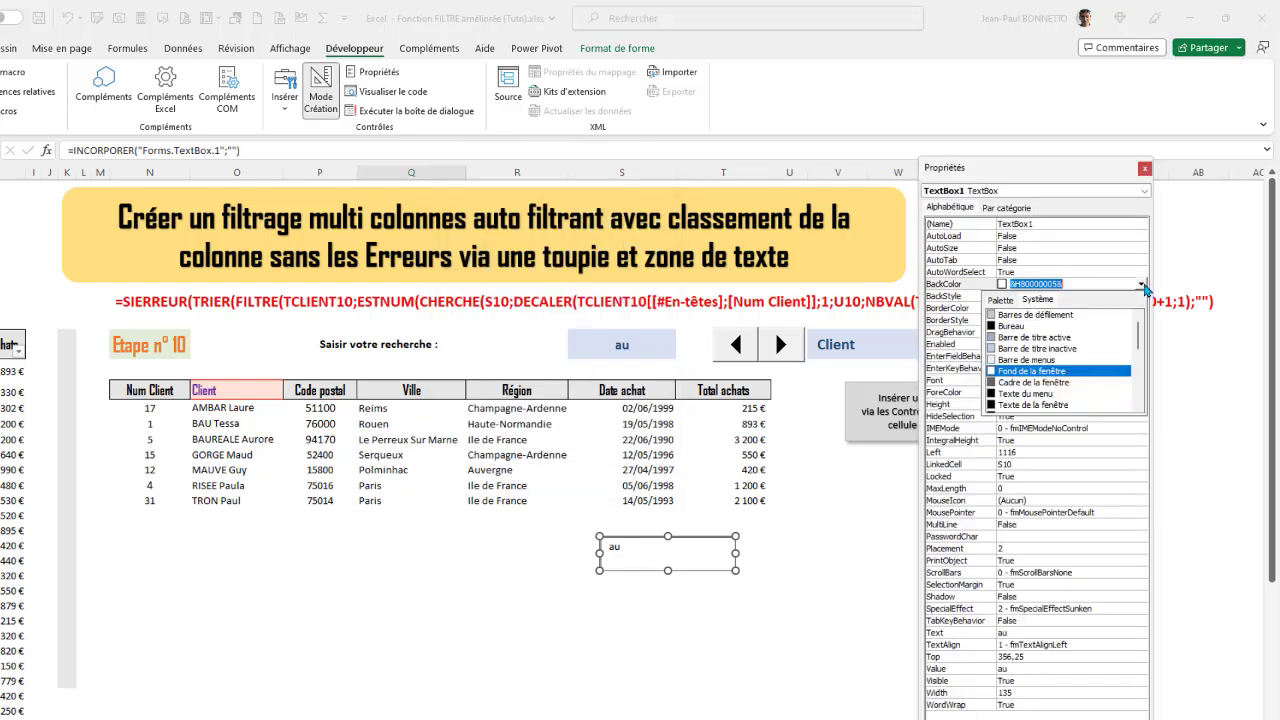
click(1000, 303)
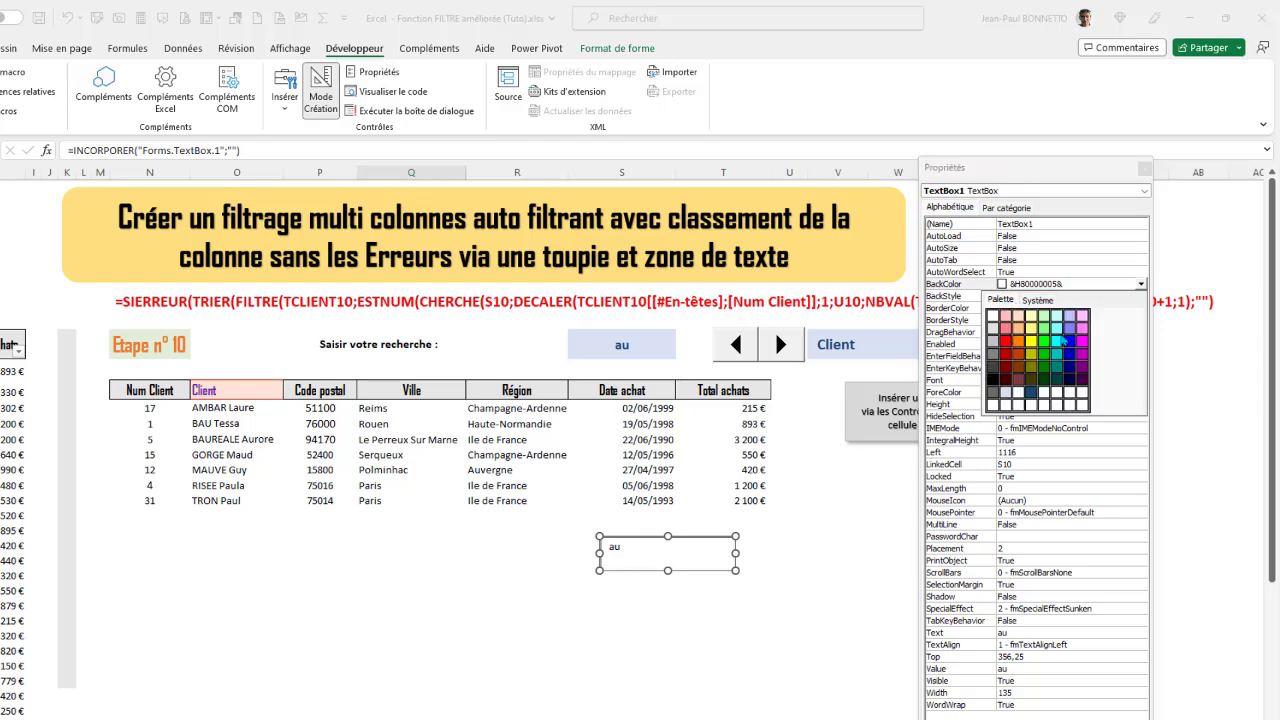
click(1070, 319)
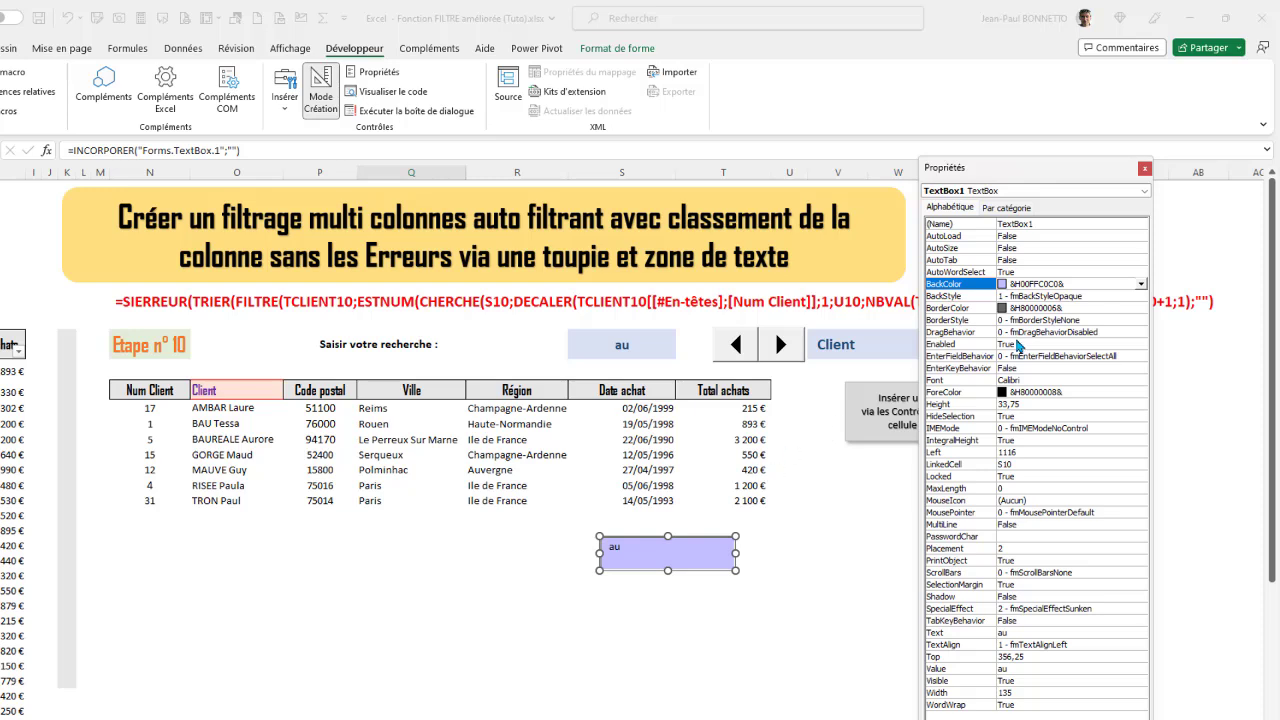
Set the text box's TextAlign property to 2 - fmTextAlignCenter
click(1026, 648)
click(1142, 645)
click(1045, 665)
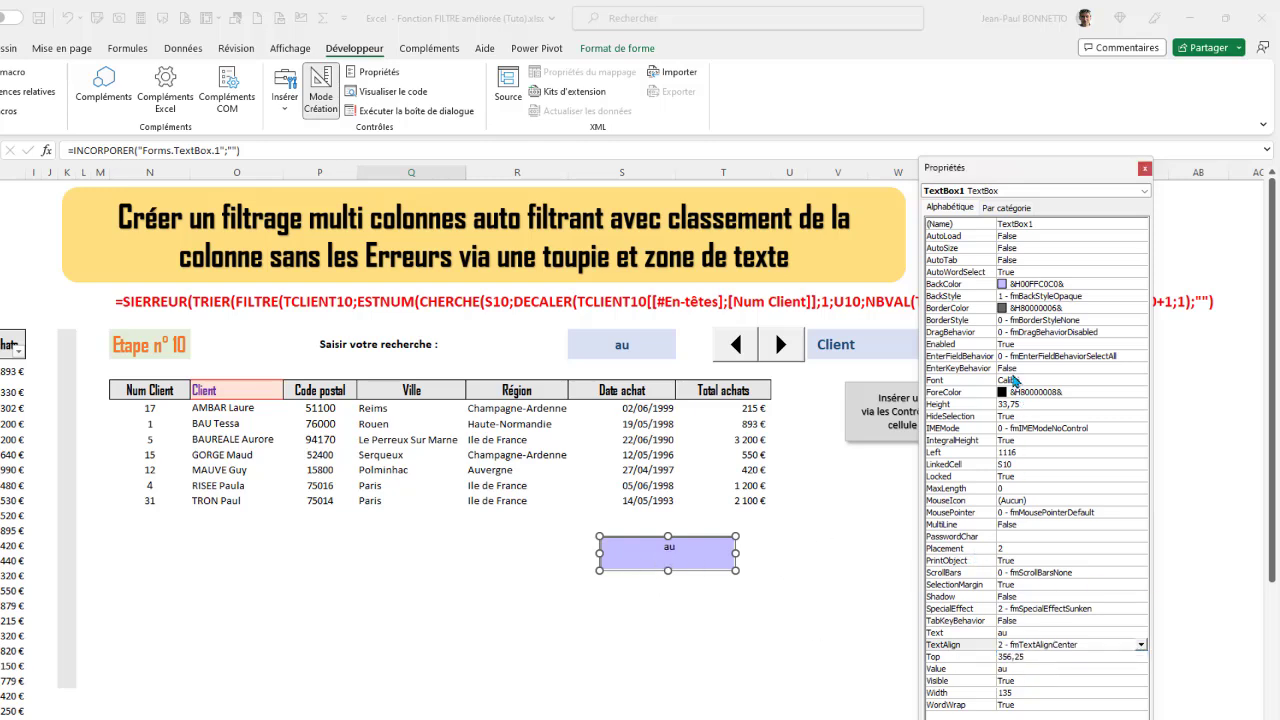
Set the text box's font to Calibri bold (Gras), size 16
click(1045, 381)
click(1142, 383)
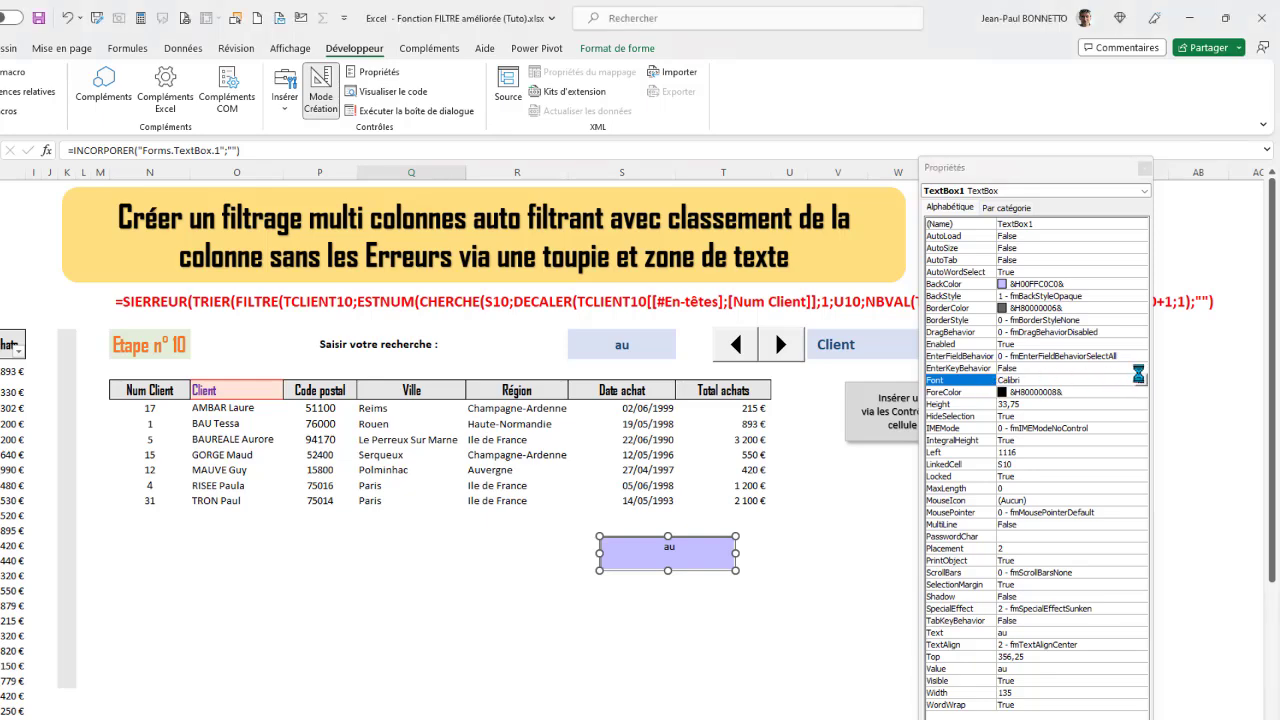
drag(60, 78, 401, 368)
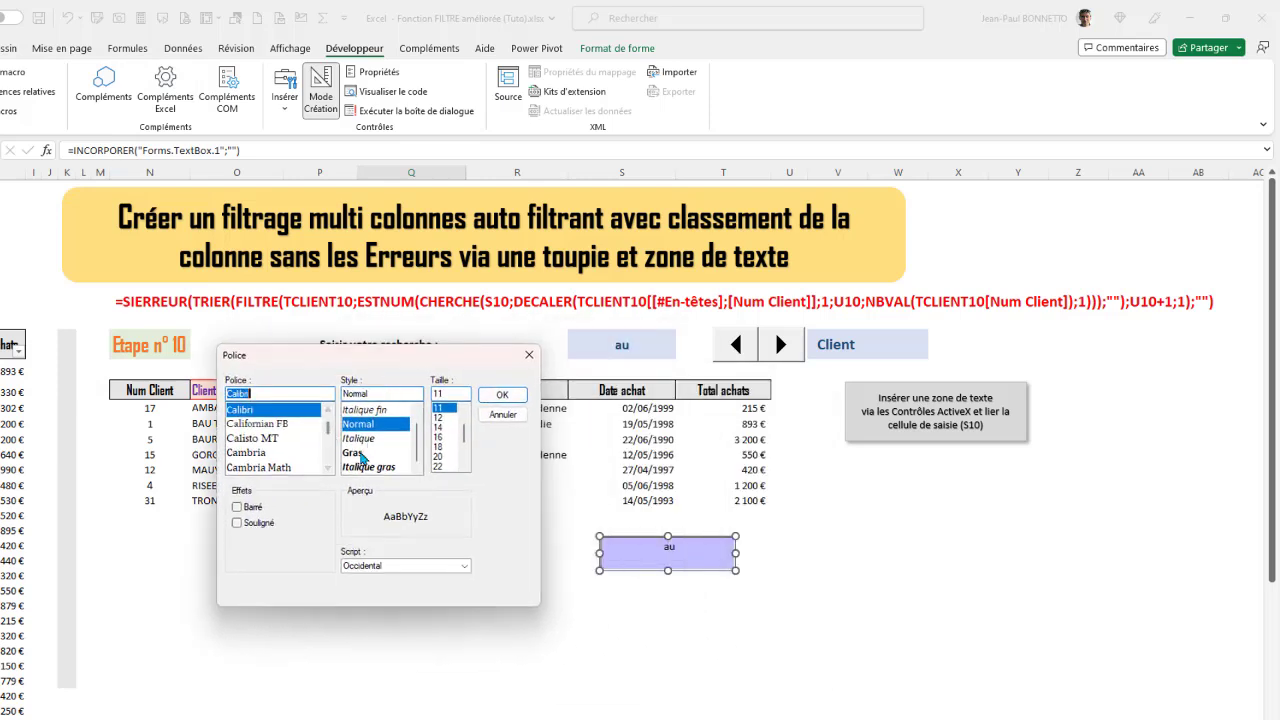
click(360, 452)
click(438, 438)
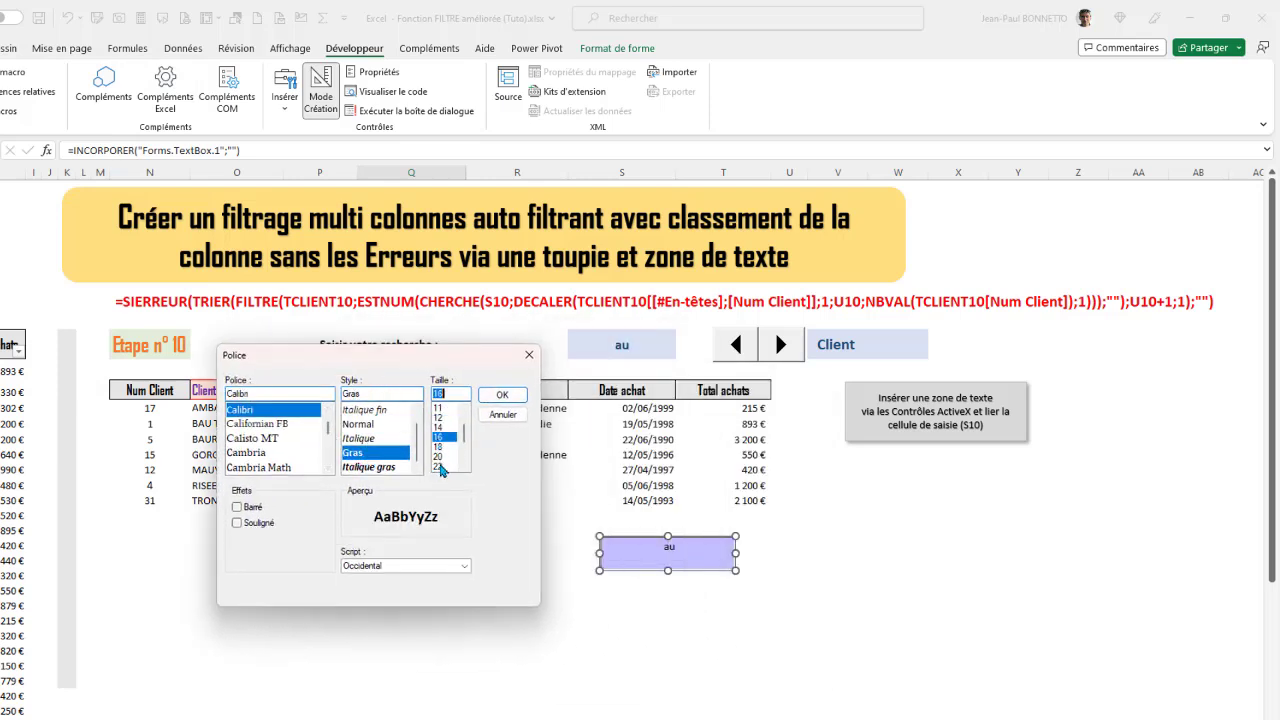
click(502, 395)
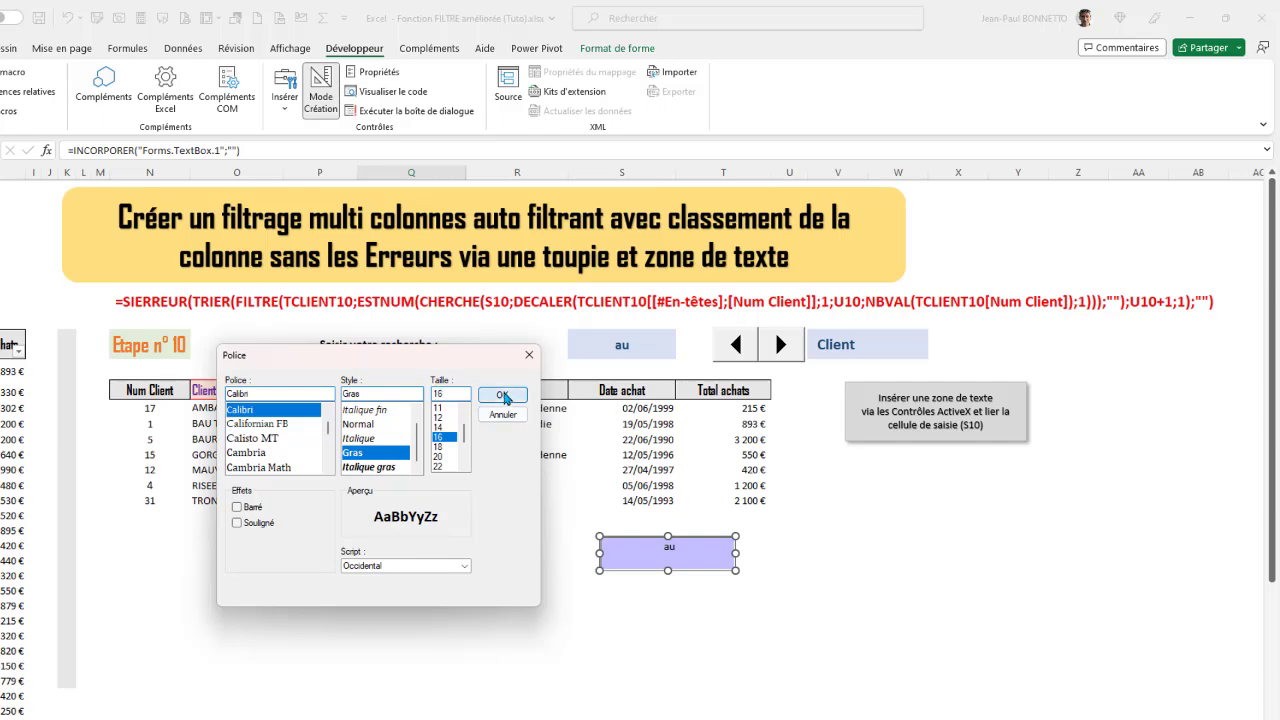
Place the text box over search cell S10 and close its properties
drag(665, 570, 648, 357)
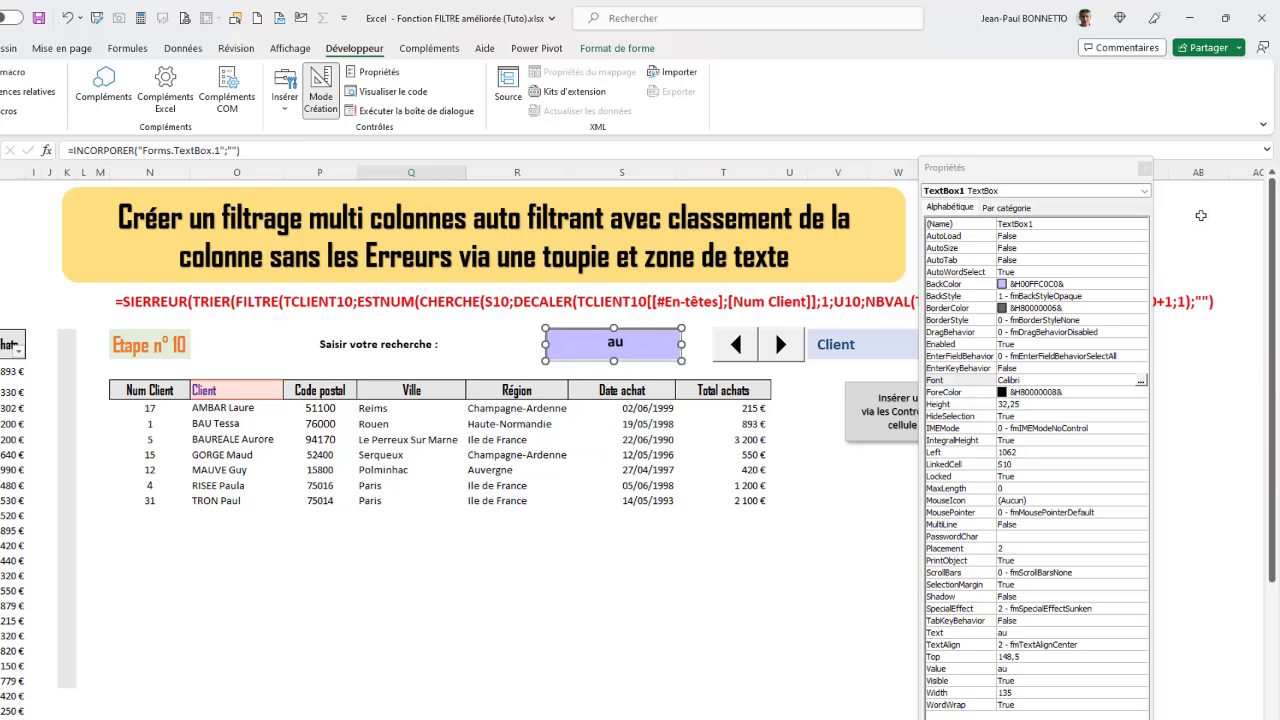
click(1145, 167)
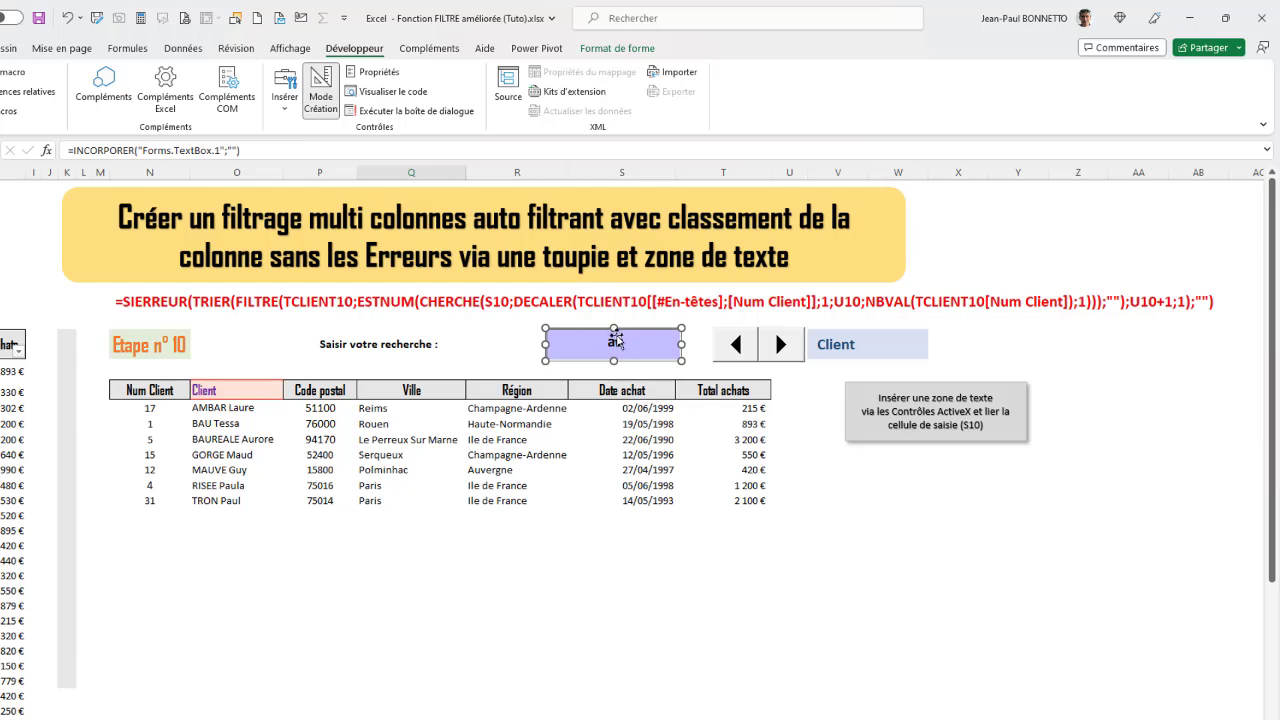
Leave design mode and test the text box by searching for "on", clearing it letter by letter and re-entering "on"
click(318, 85)
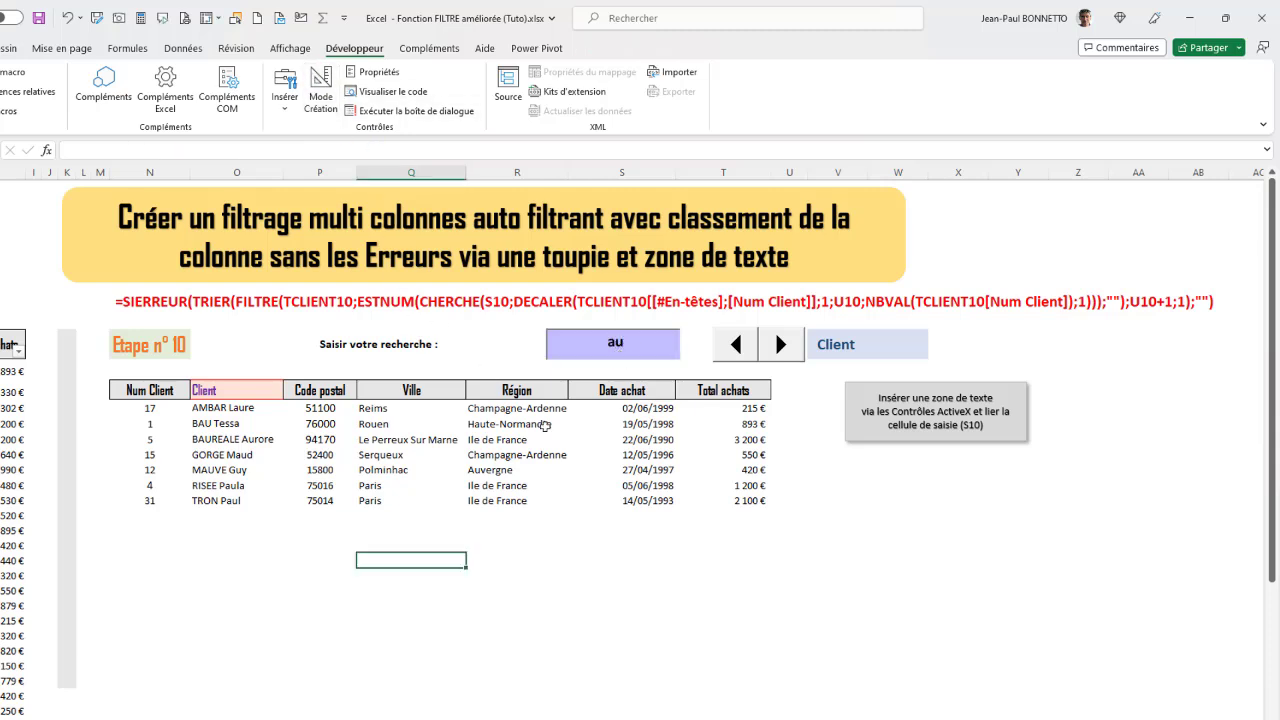
click(613, 343)
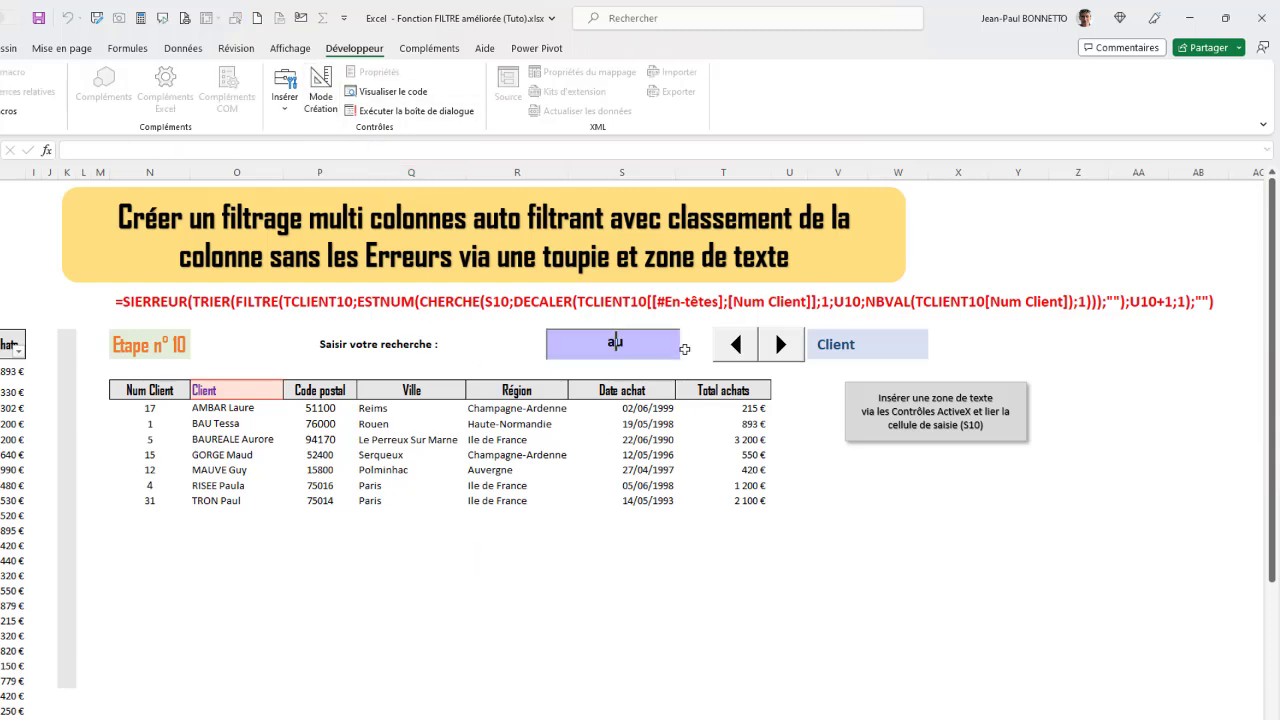
double_click(610, 343)
text(on)
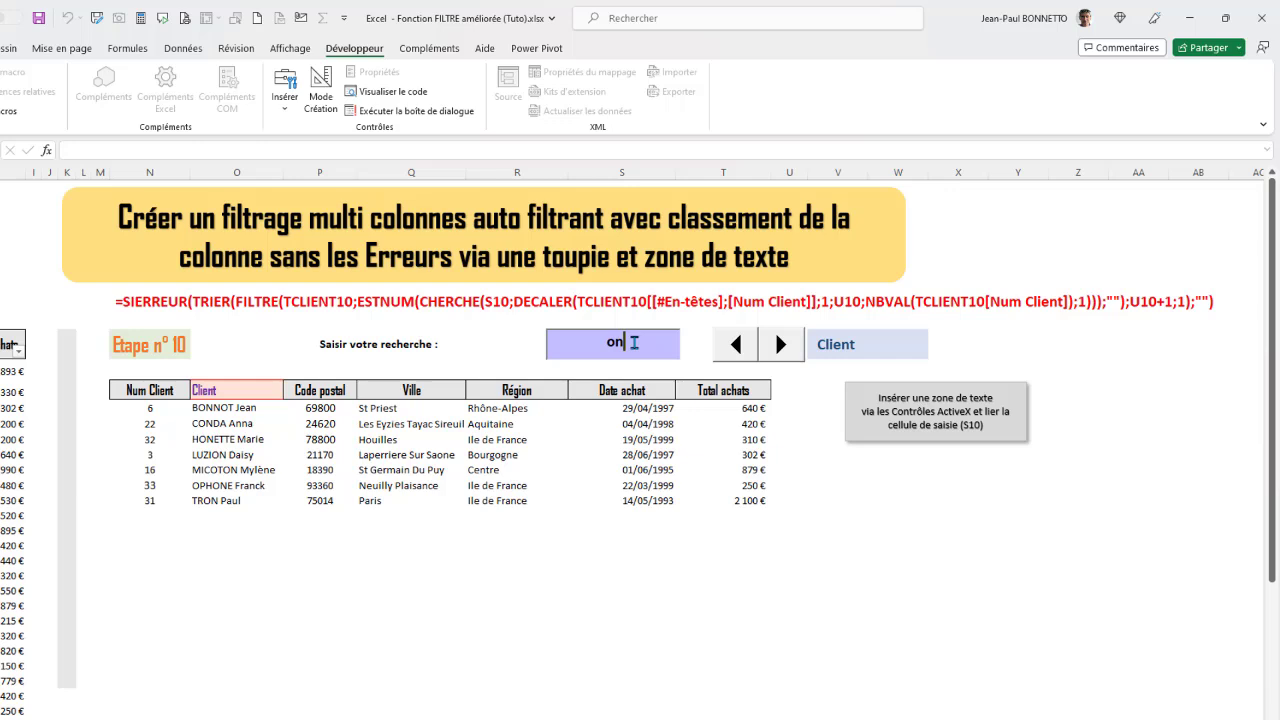
key(BackSpace)
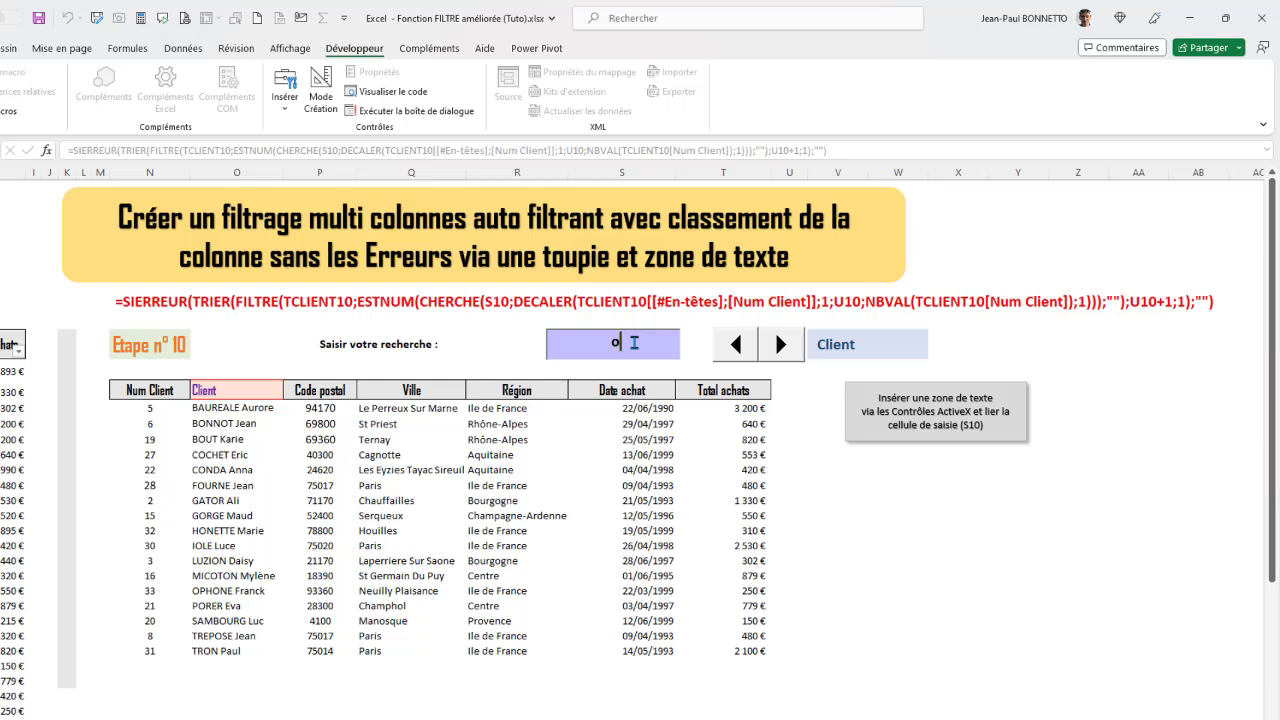
key(BackSpace)
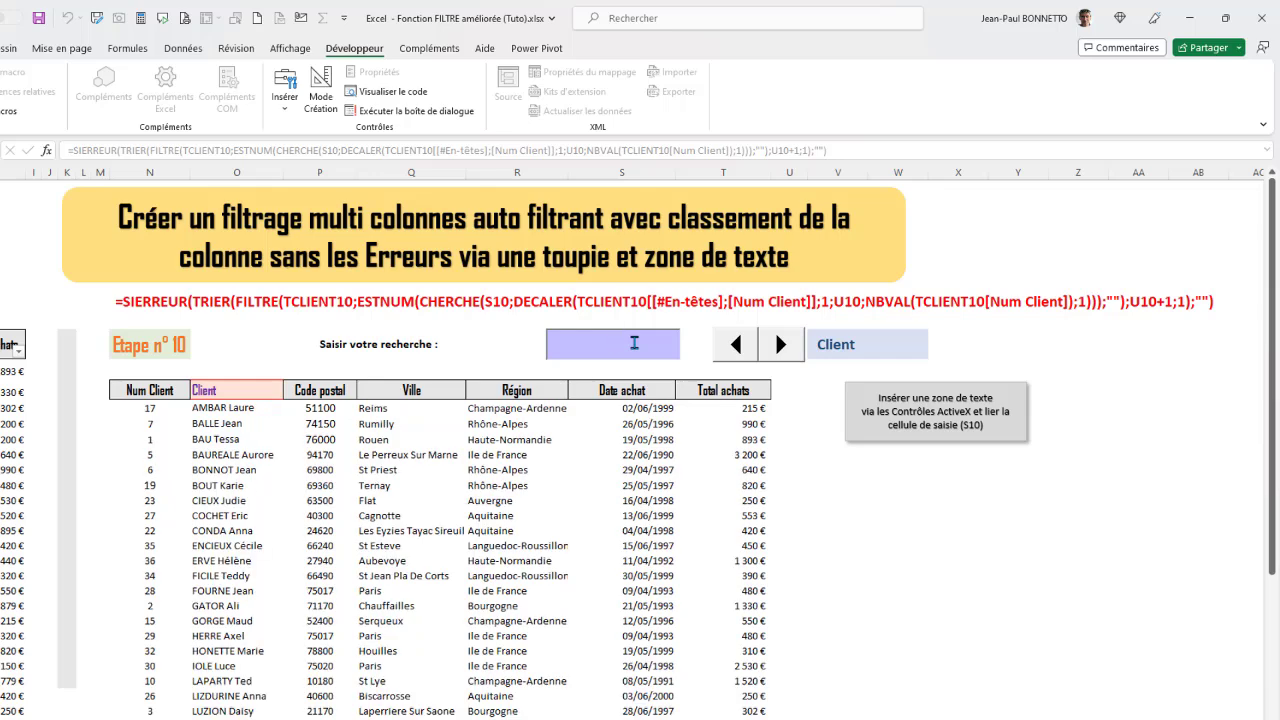
text(on)
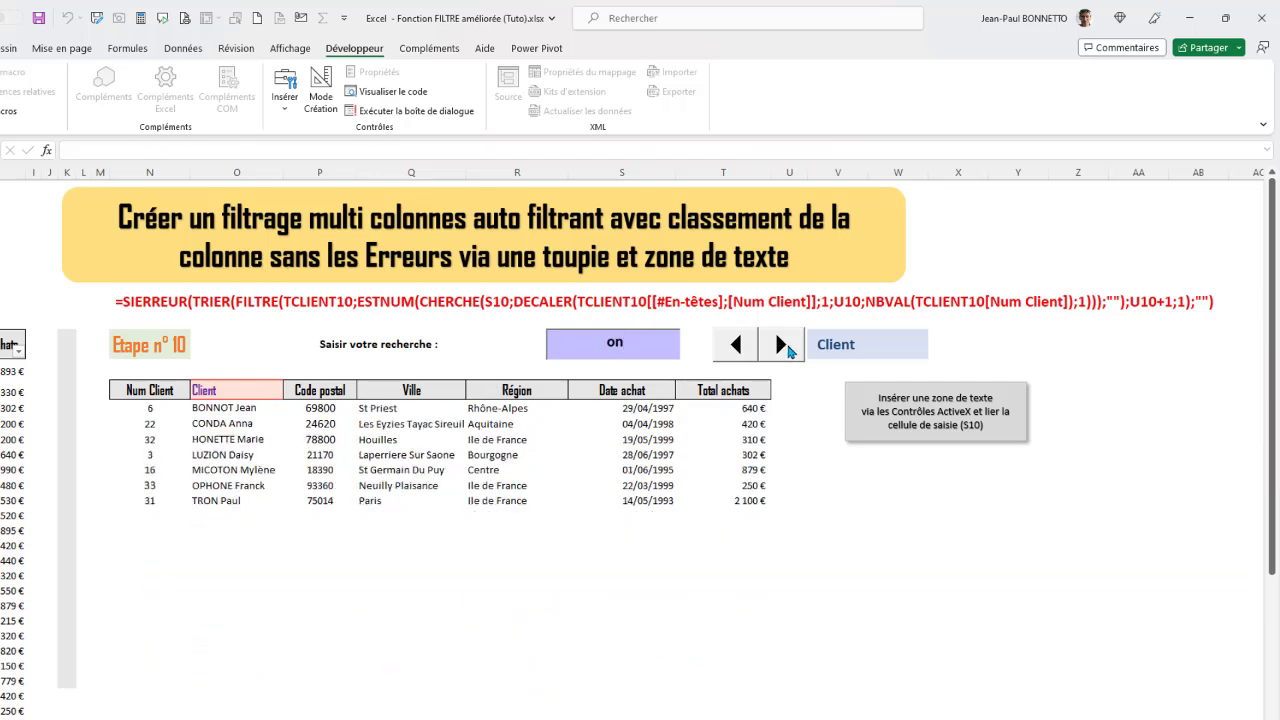
Advance the search column from Client through Ville to Région while keeping "on" as the search text
click(788, 346)
click(788, 346)
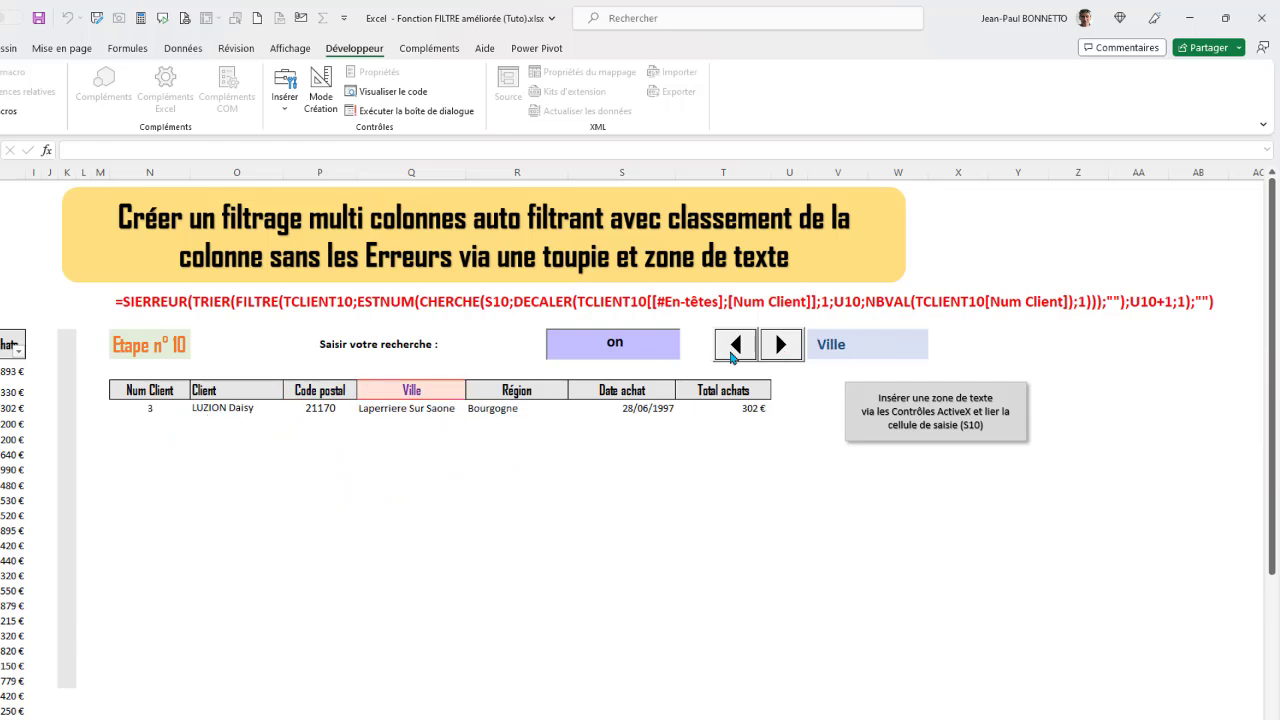
click(790, 346)
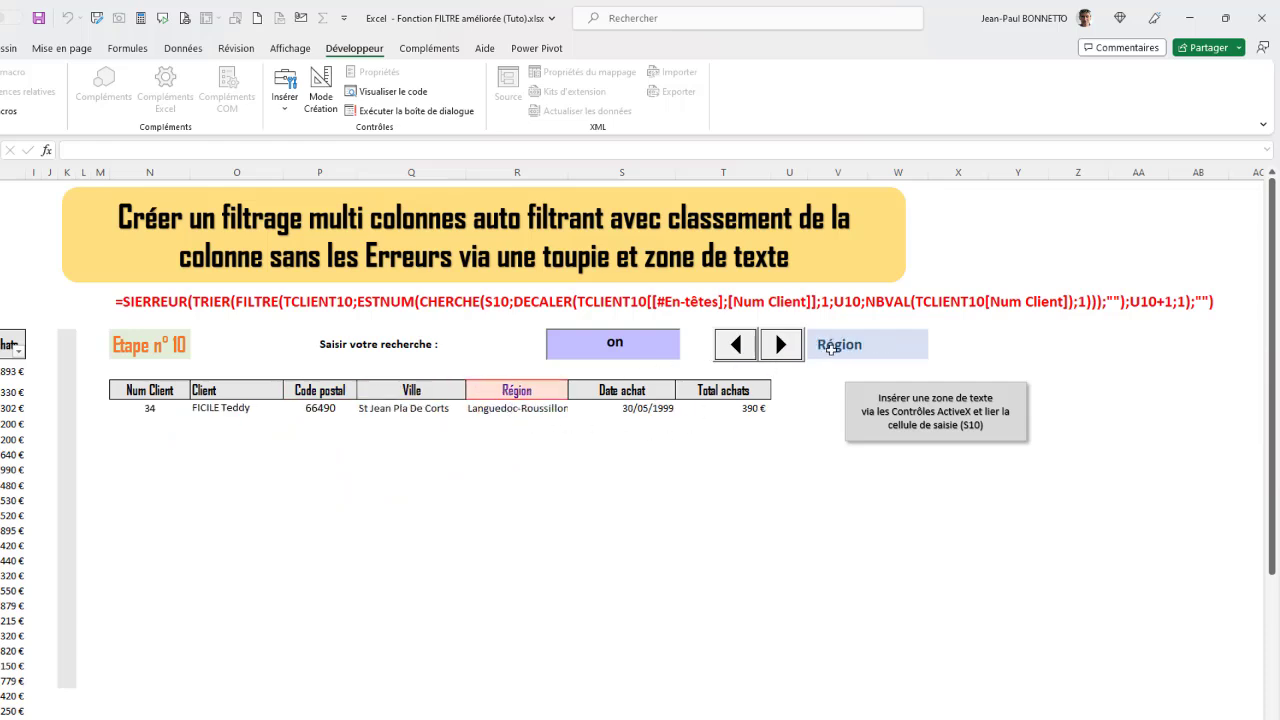
click(608, 346)
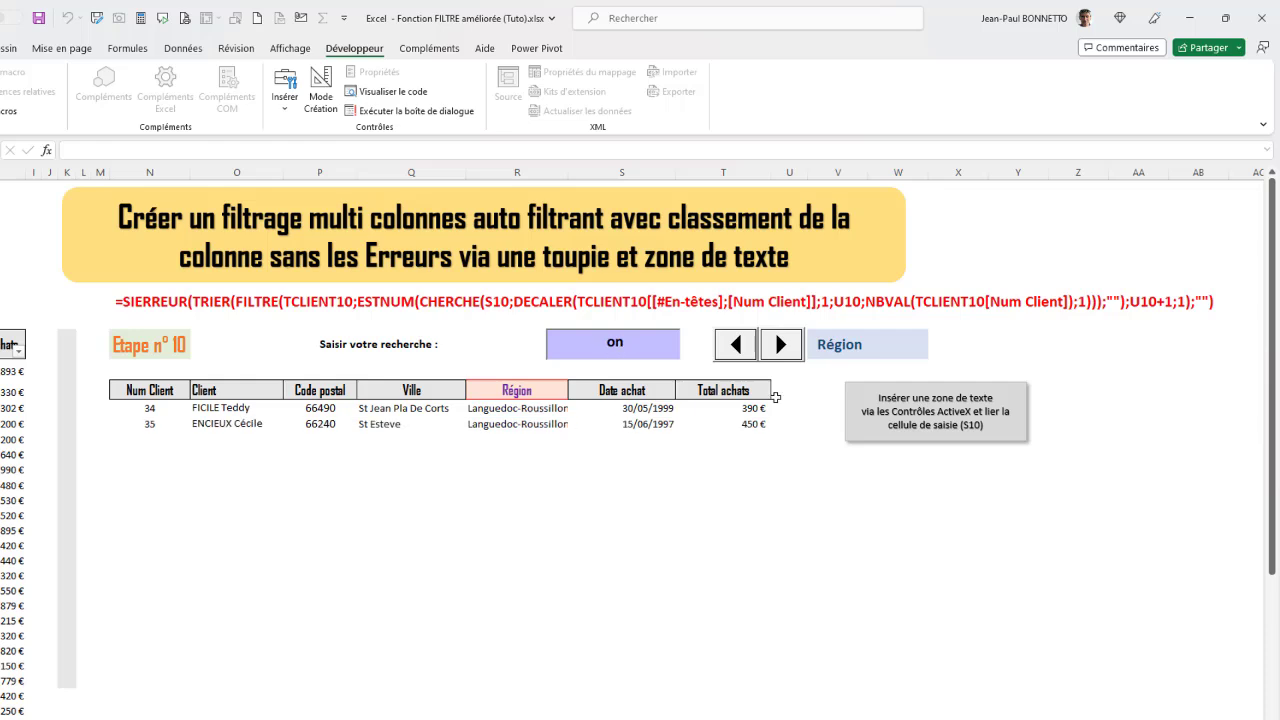
Replace the search text with "au" and move the search column back to Client
click(627, 344)
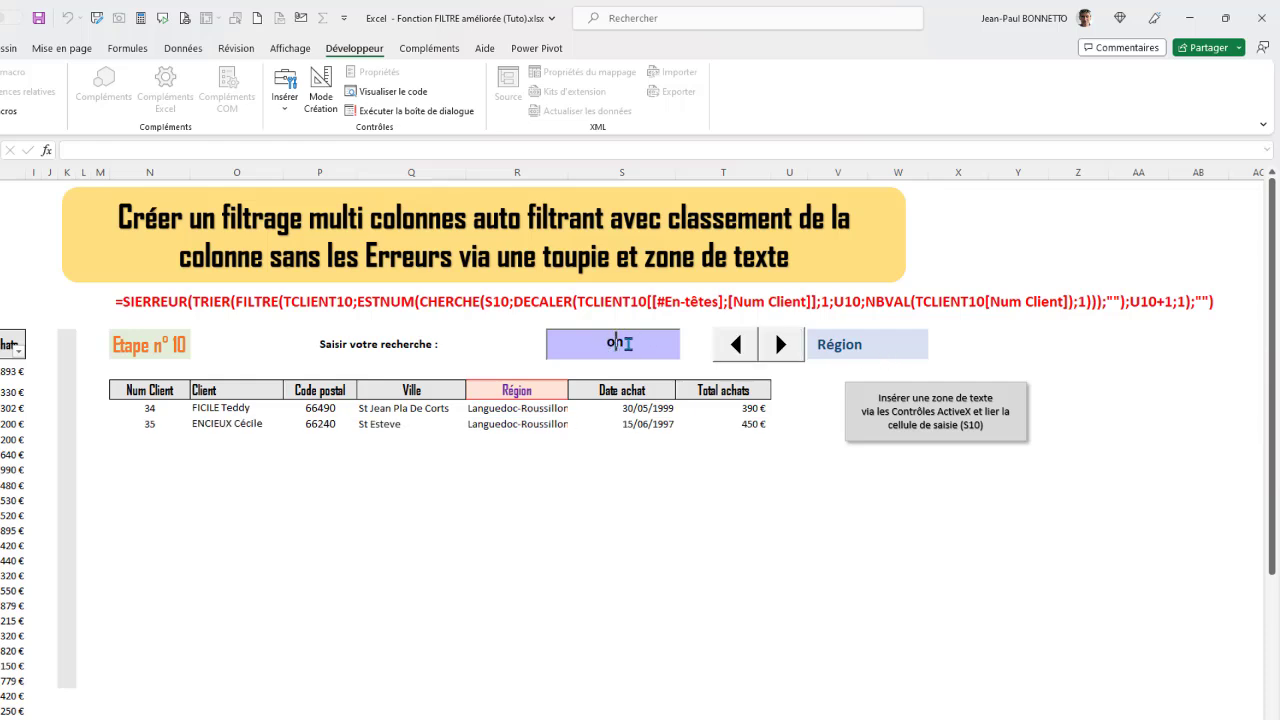
drag(606, 343, 672, 344)
text(au)
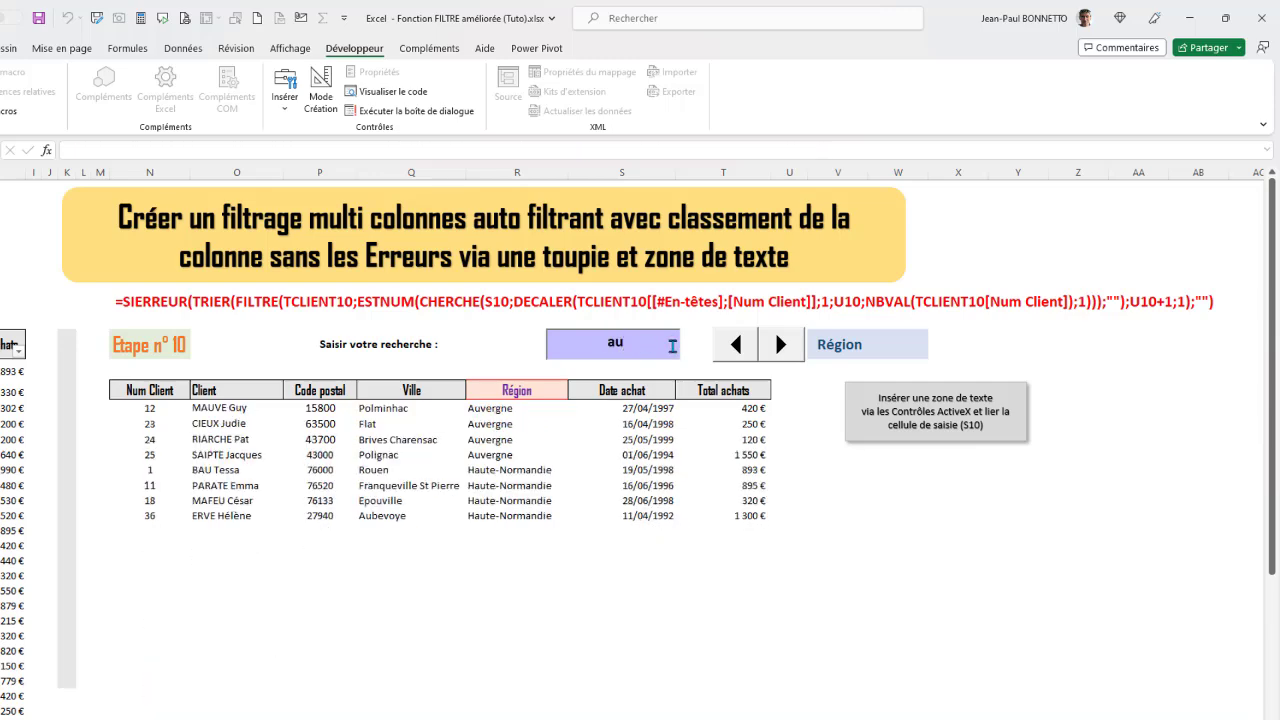
click(740, 346)
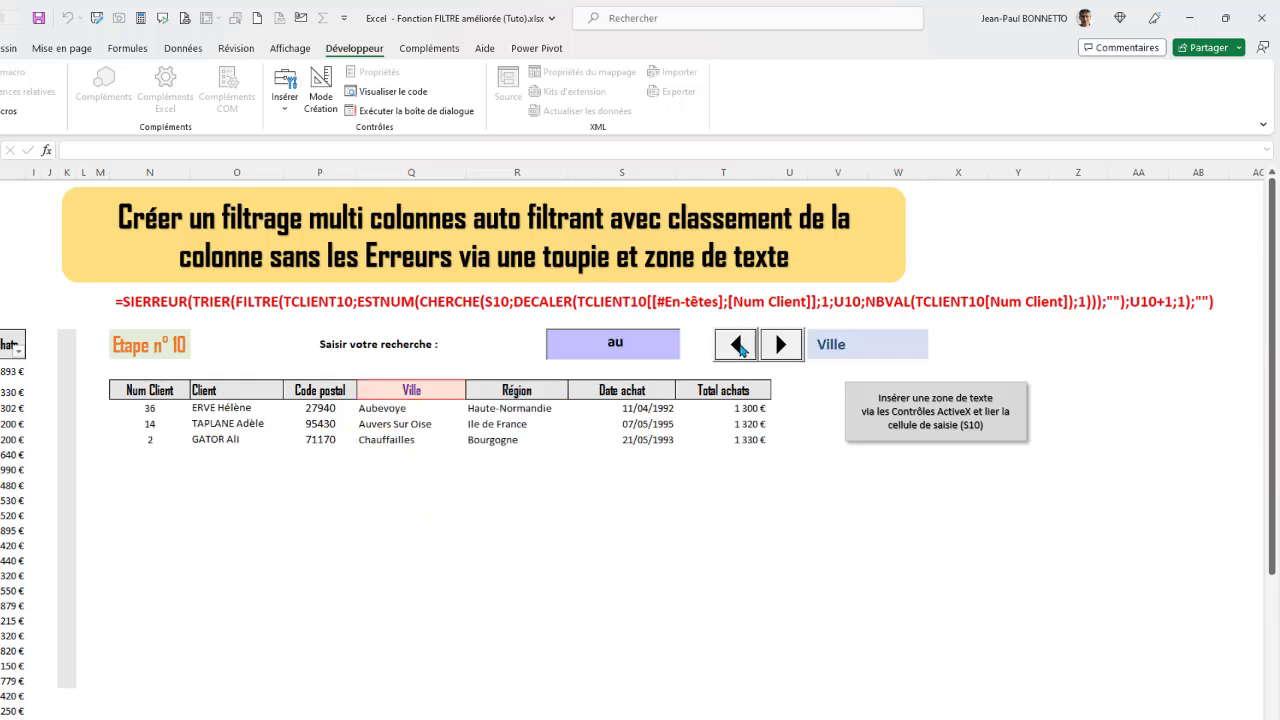
click(740, 346)
click(740, 346)
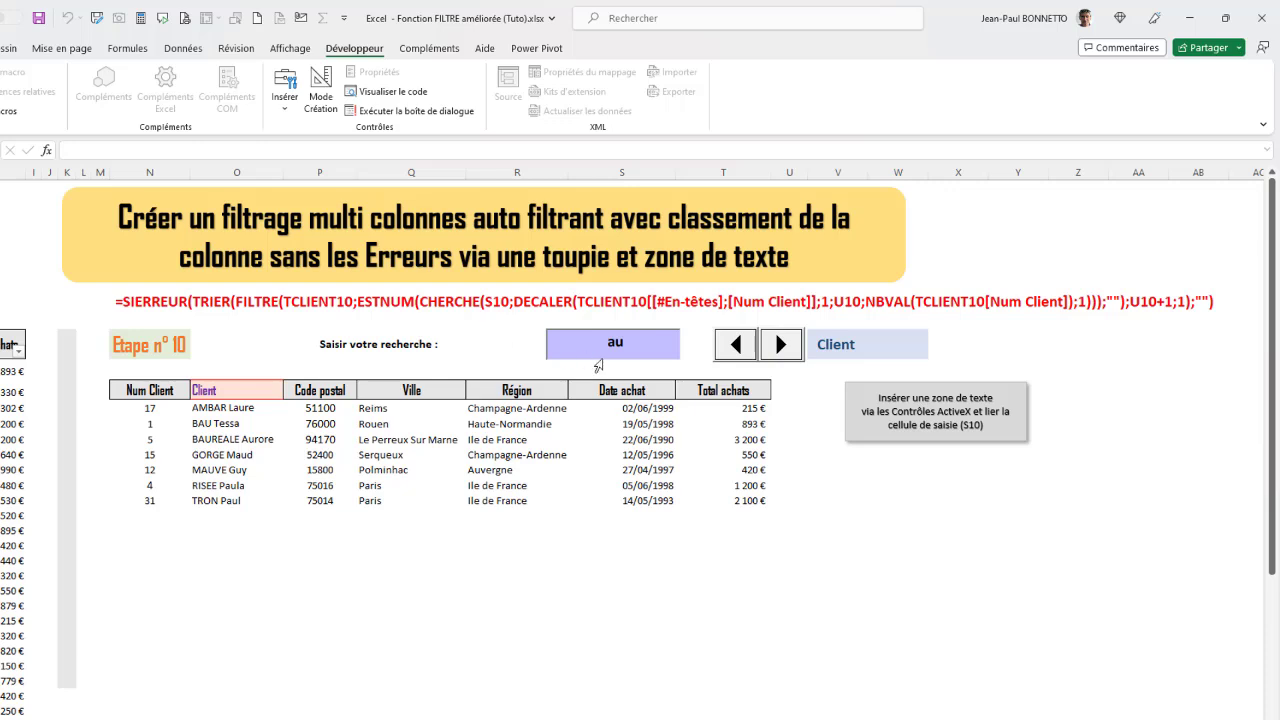
double_click(602, 355)
click(818, 543)
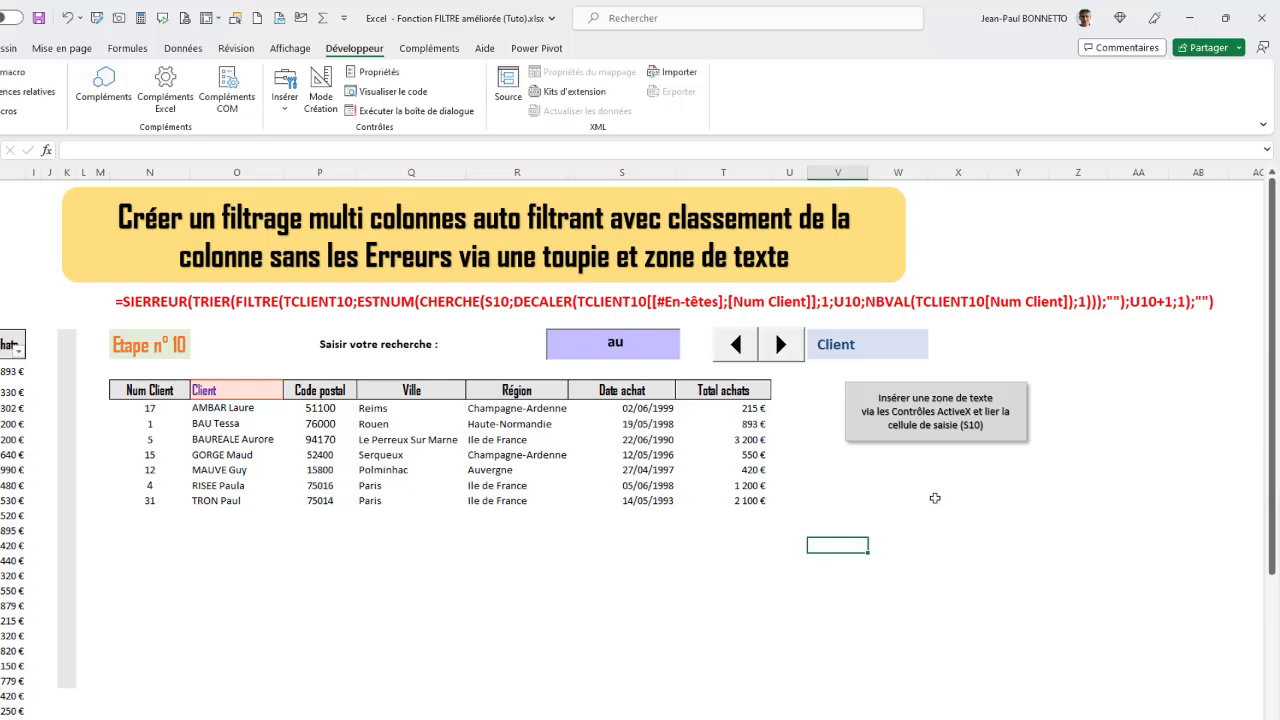
double_click(594, 355)
click(476, 340)
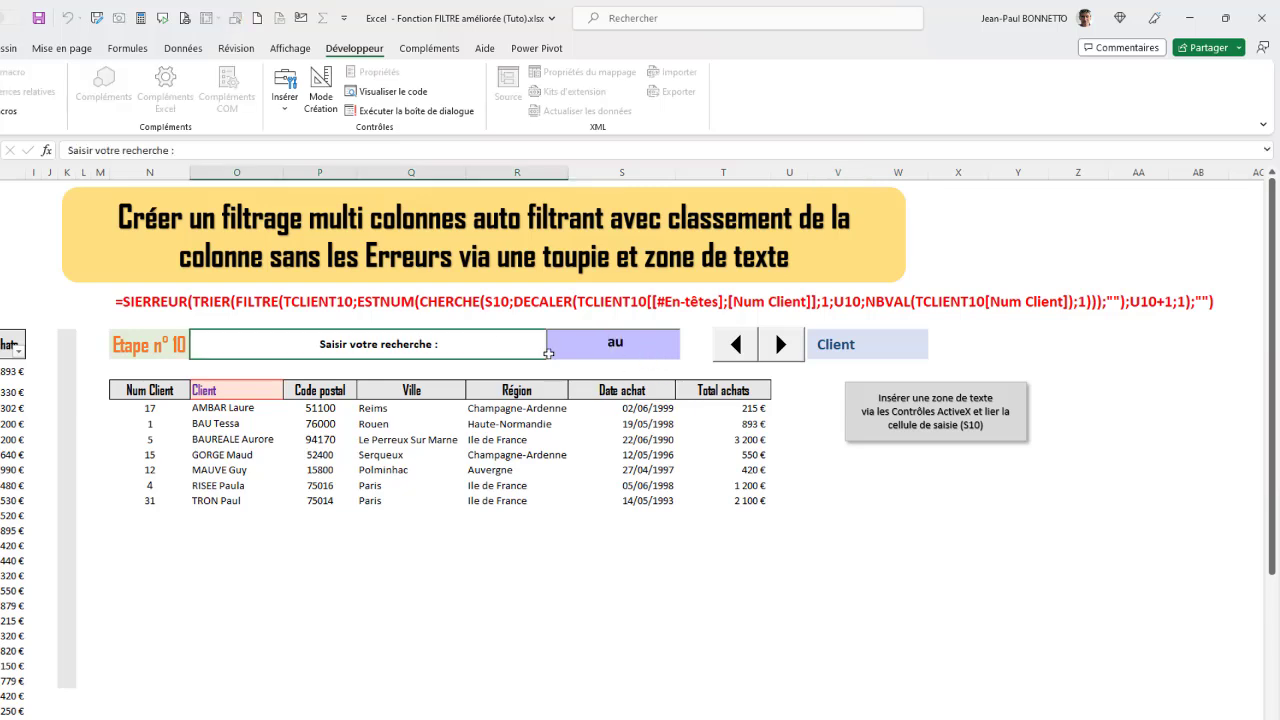
Clear the search text box and enter the wildcard "*" instead
click(627, 348)
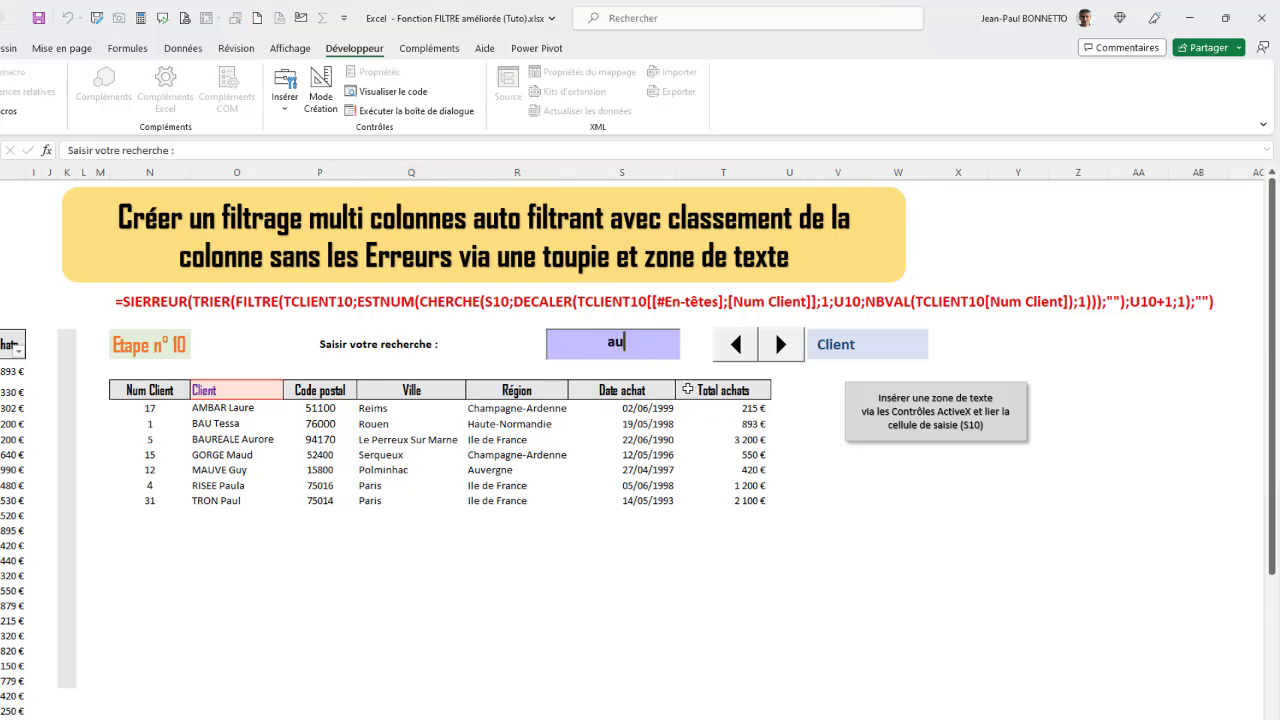
text(*)
key(BackSpace)
key(BackSpace)
key(BackSpace)
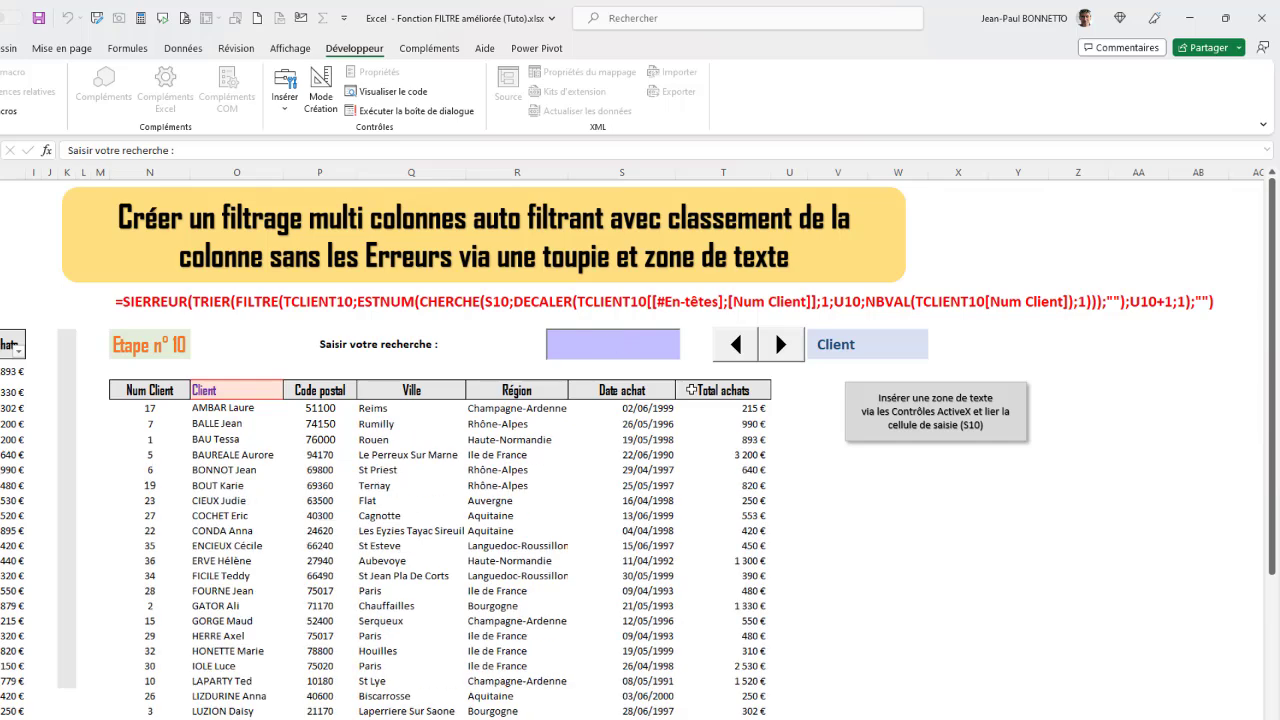
text(*)
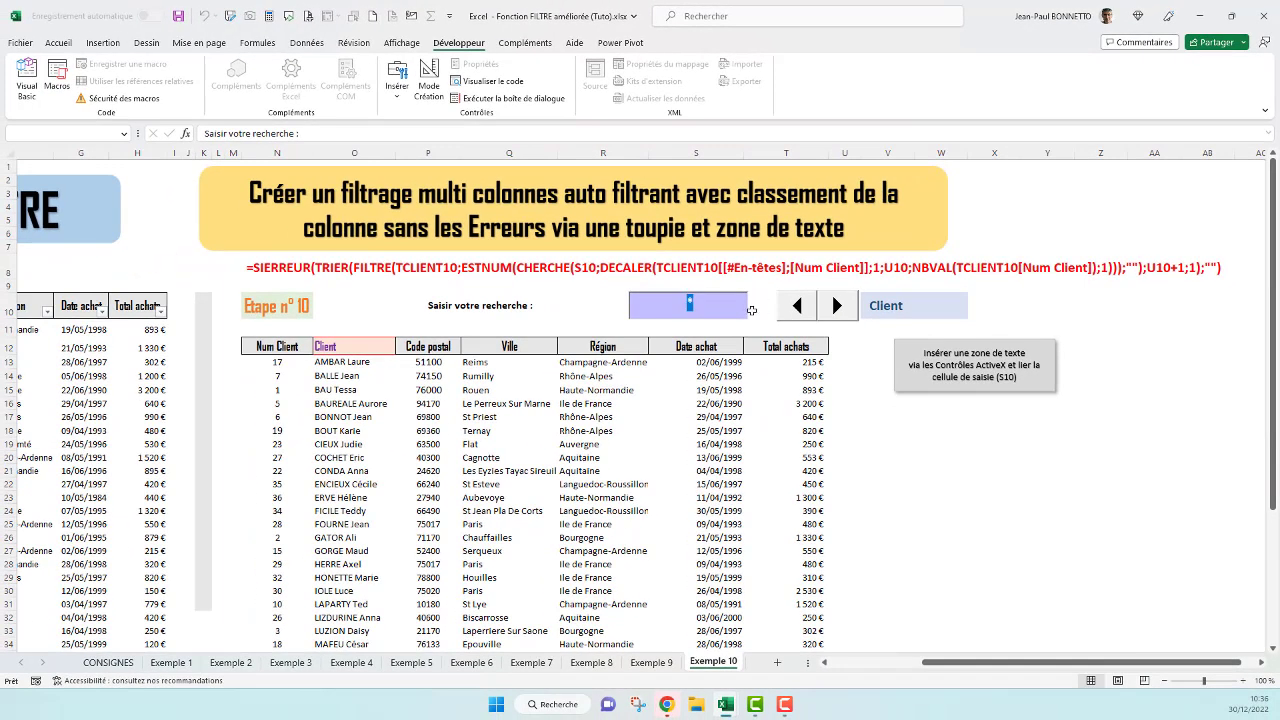
Try a numeric search on the Client column, clear it and search for "ai" instead
text(12)
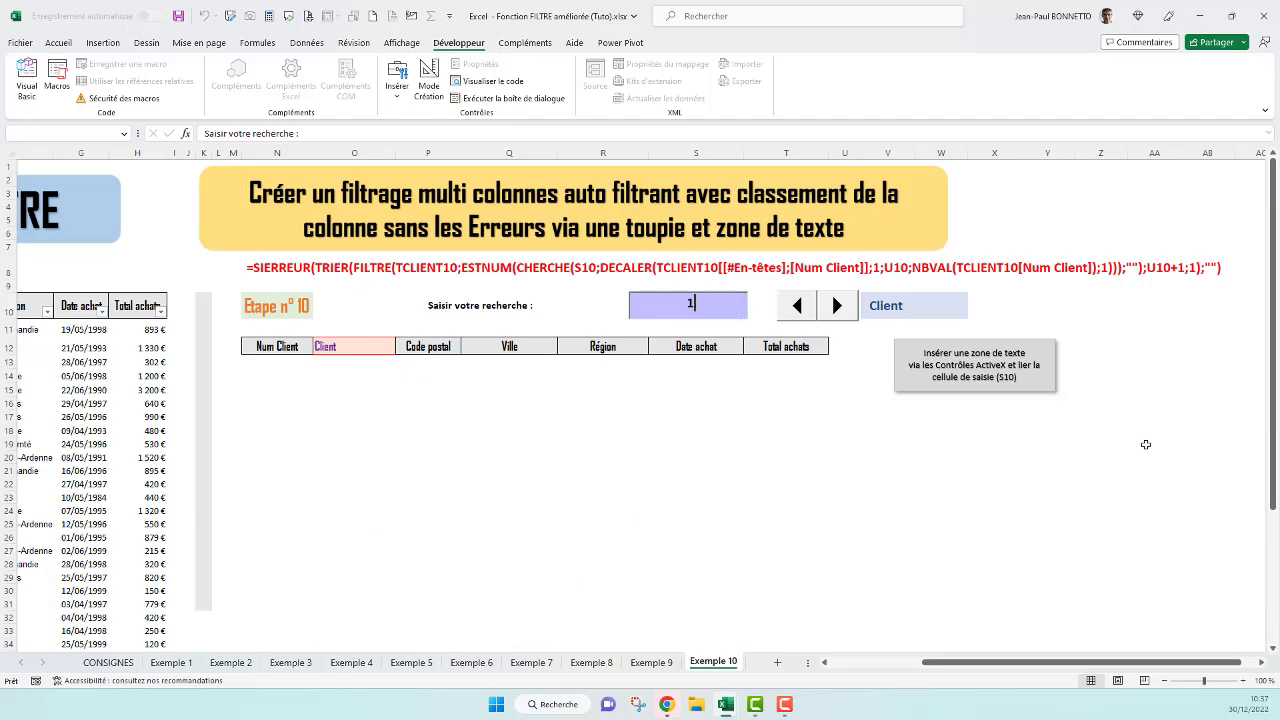
key(BackSpace)
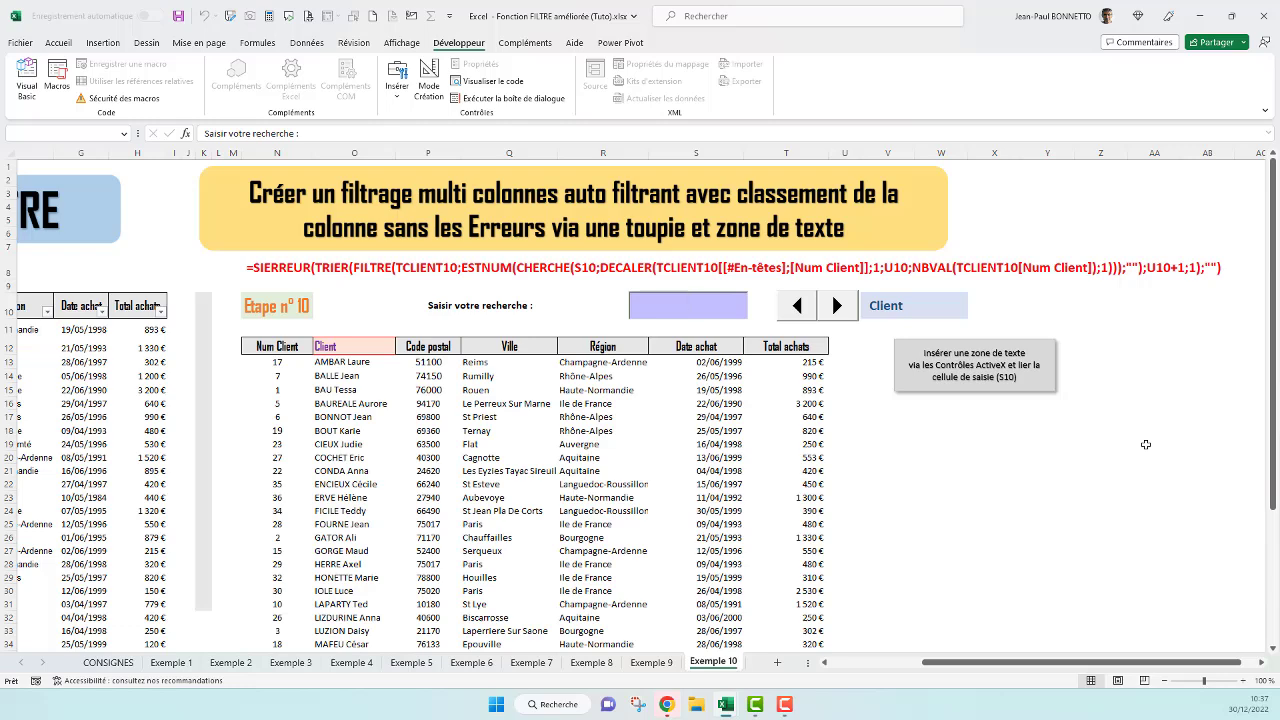
text(ai)
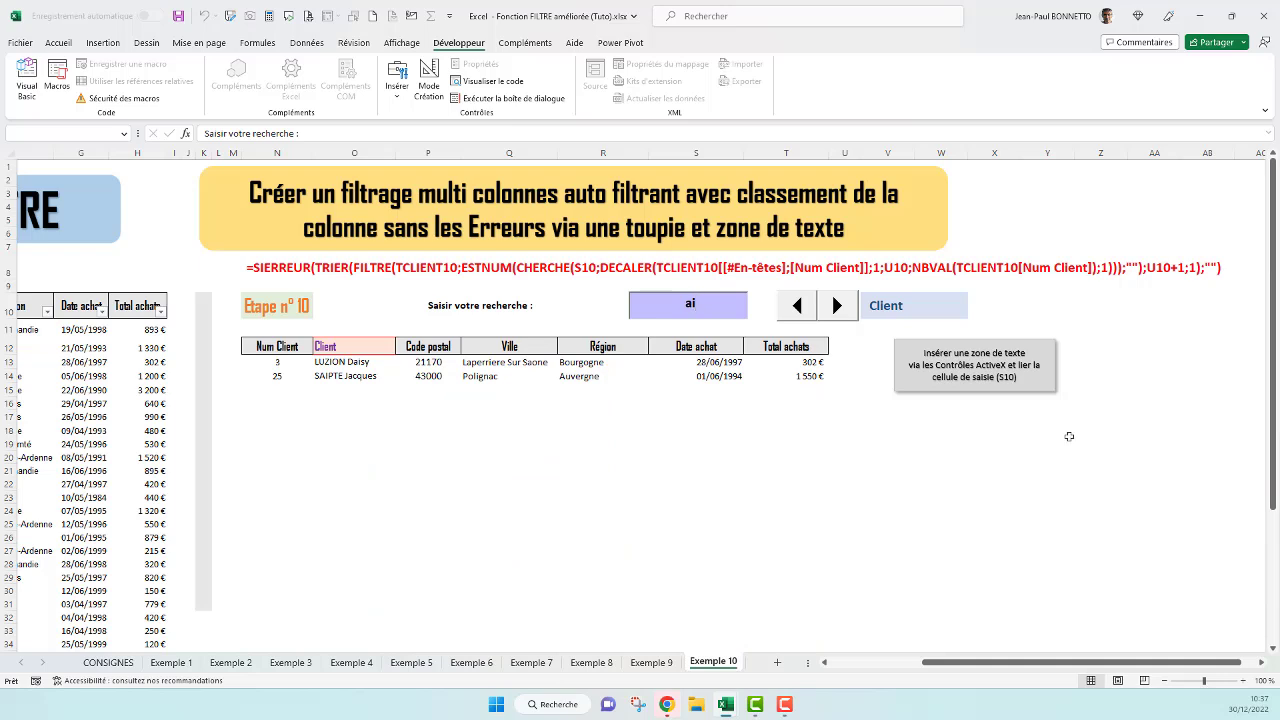
Cycle the search column through Code postal, Ville and Région and return it to Client
click(843, 307)
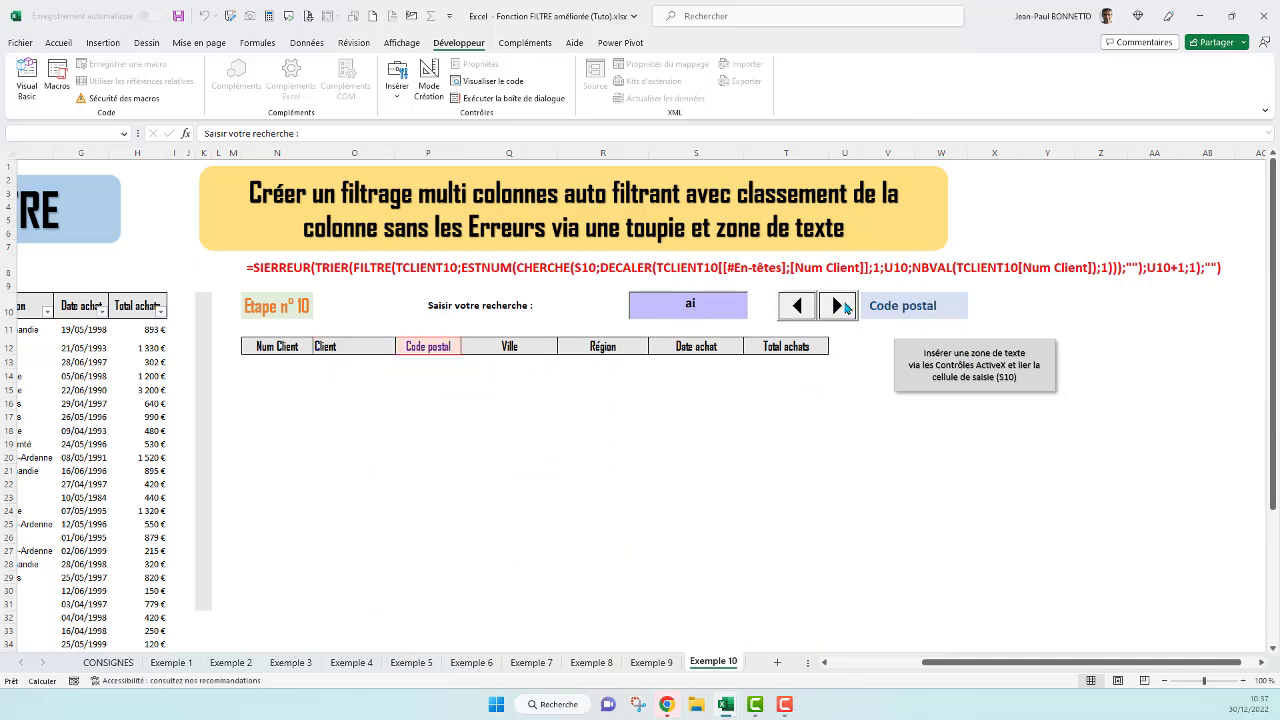
click(838, 306)
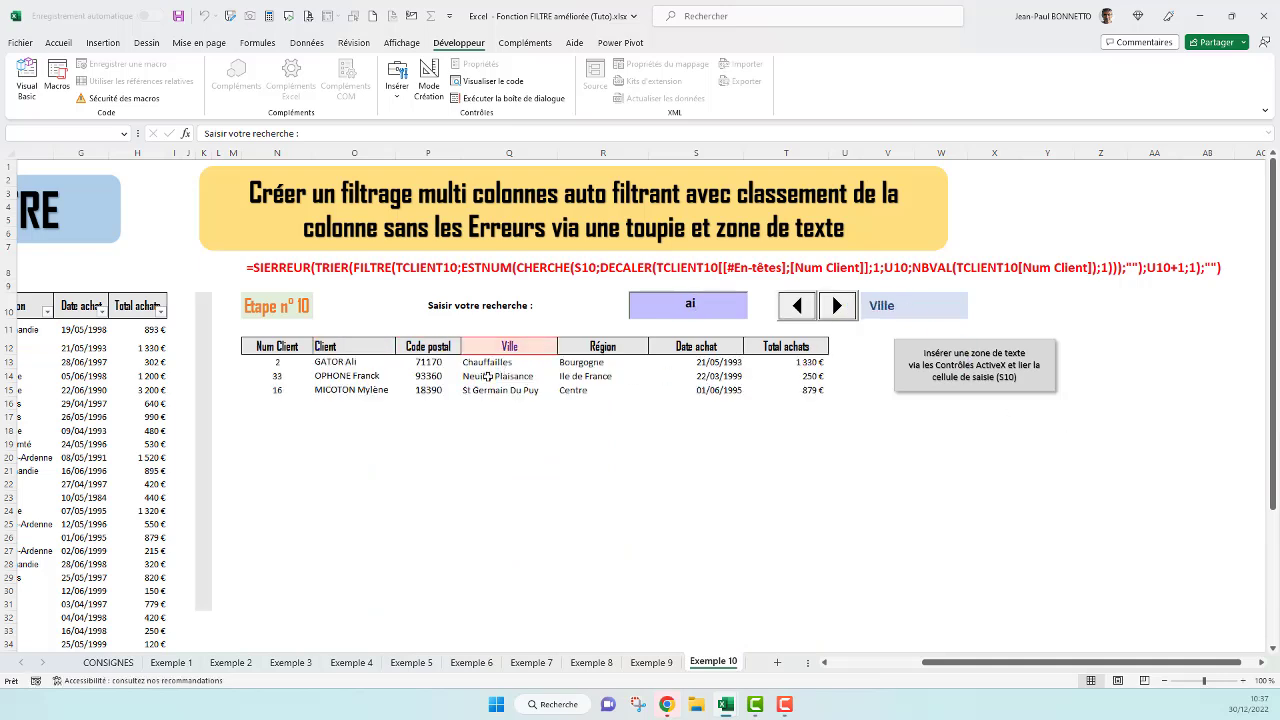
click(840, 307)
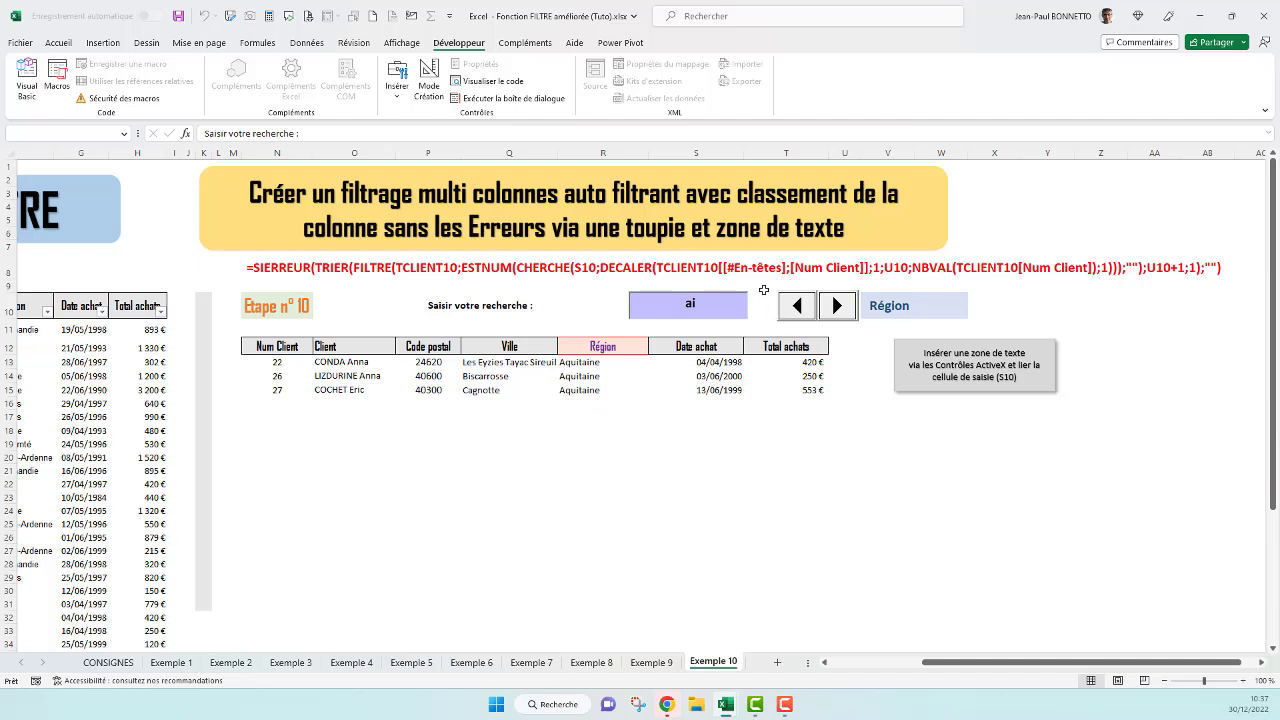
click(800, 309)
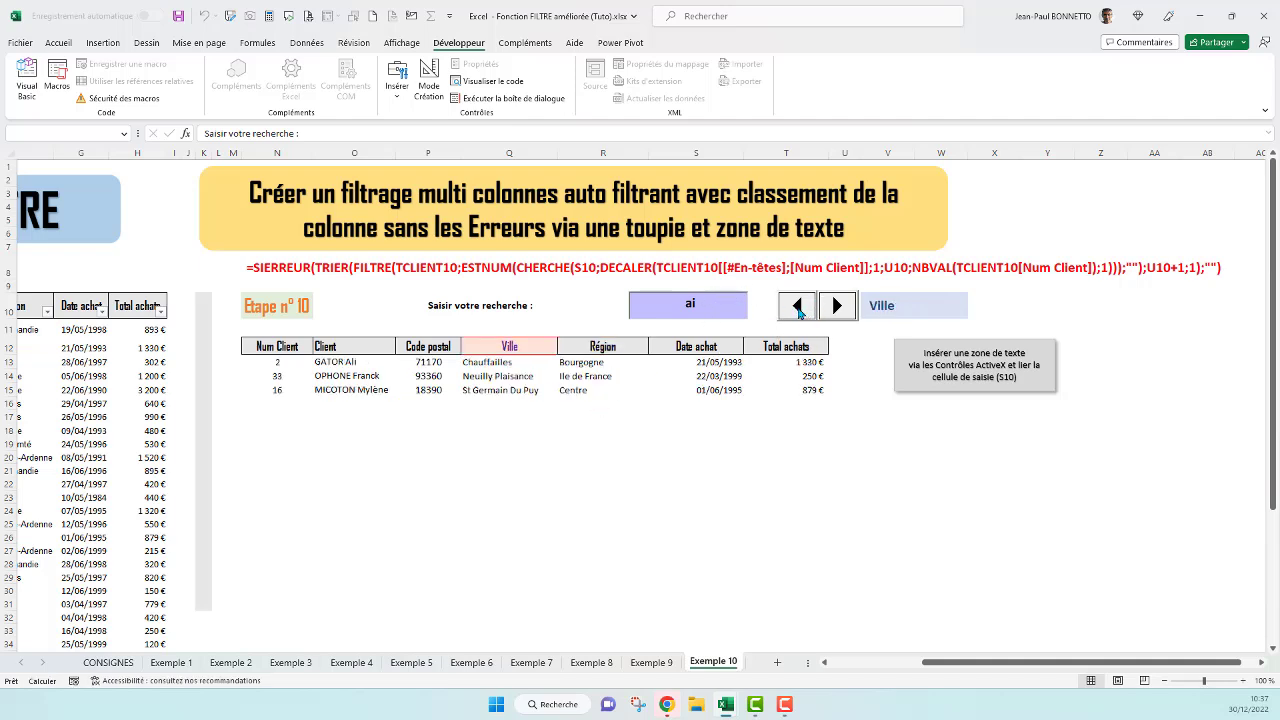
click(800, 309)
click(800, 309)
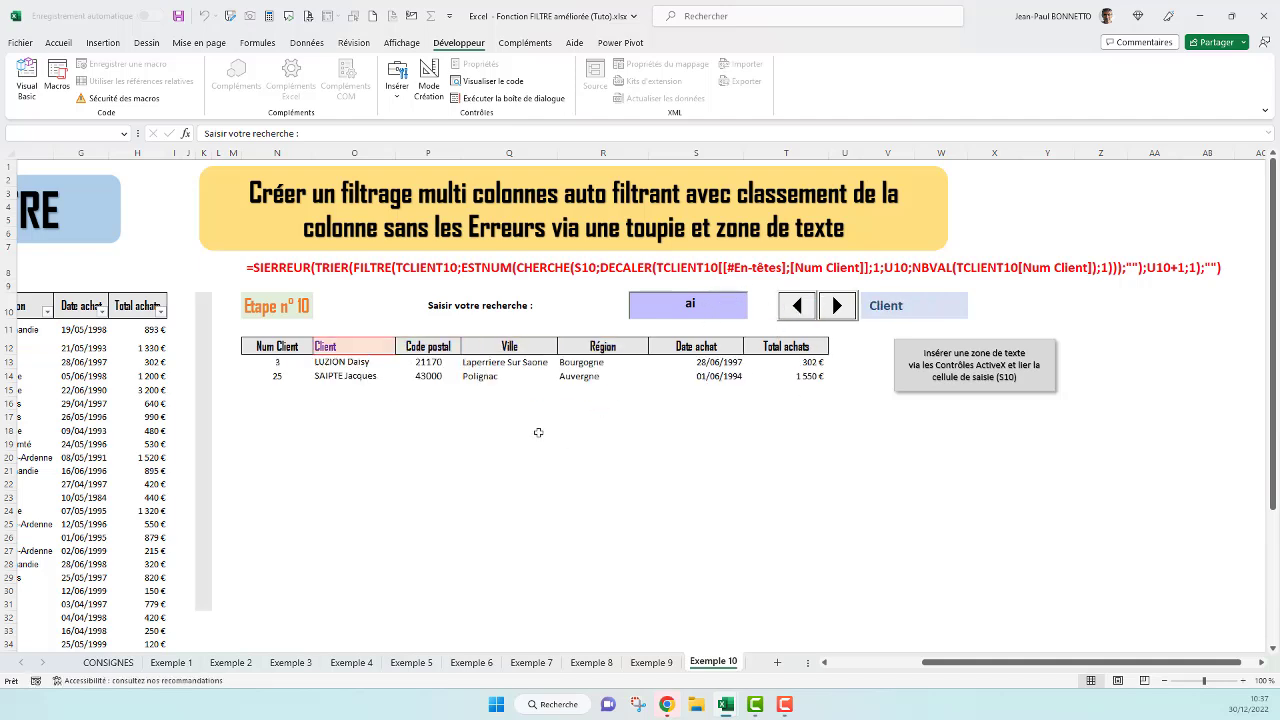
click(566, 317)
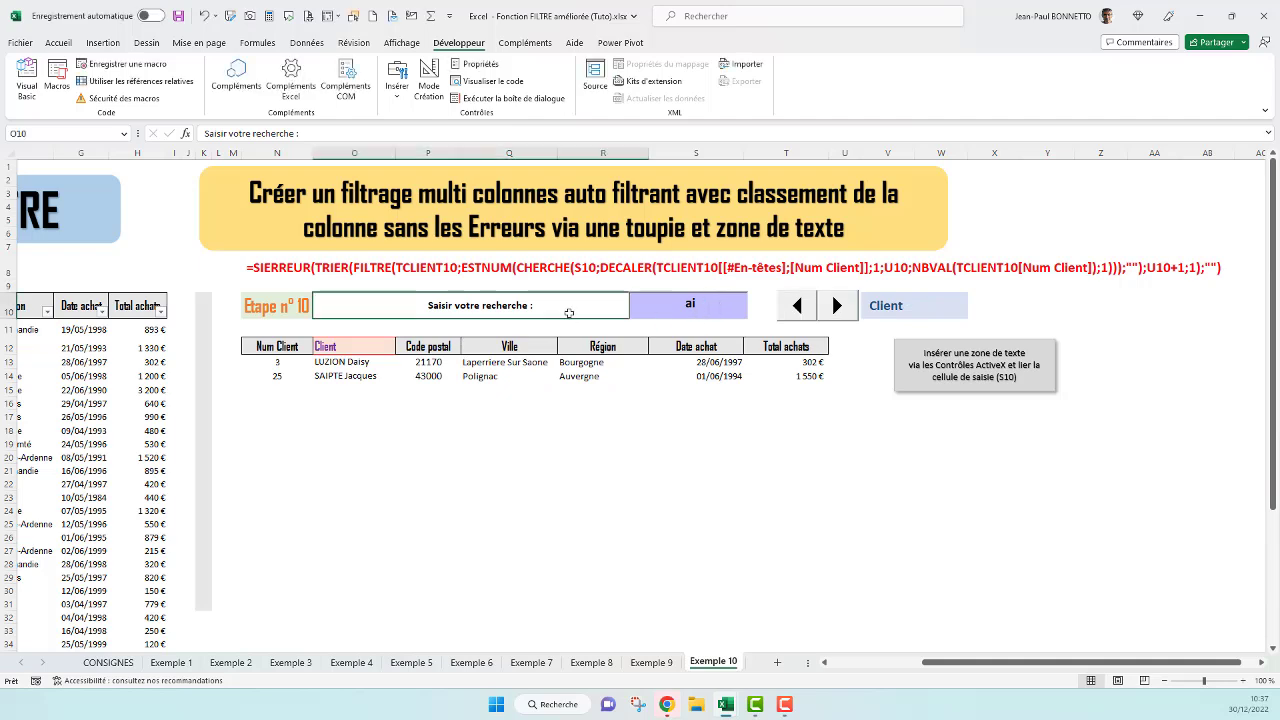
click(618, 445)
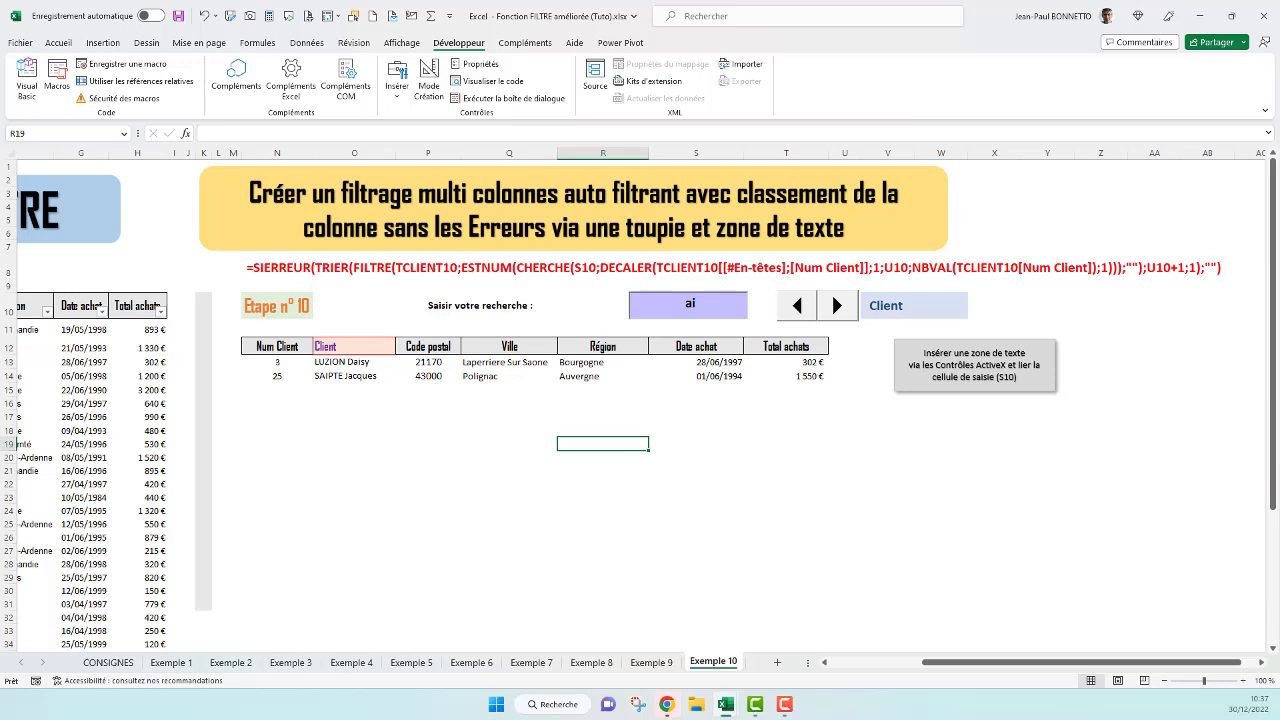
Show the CONSIGNES sheet, highlight FILTRE() in its title and collapse the ribbon
click(108, 663)
drag(455, 270, 588, 272)
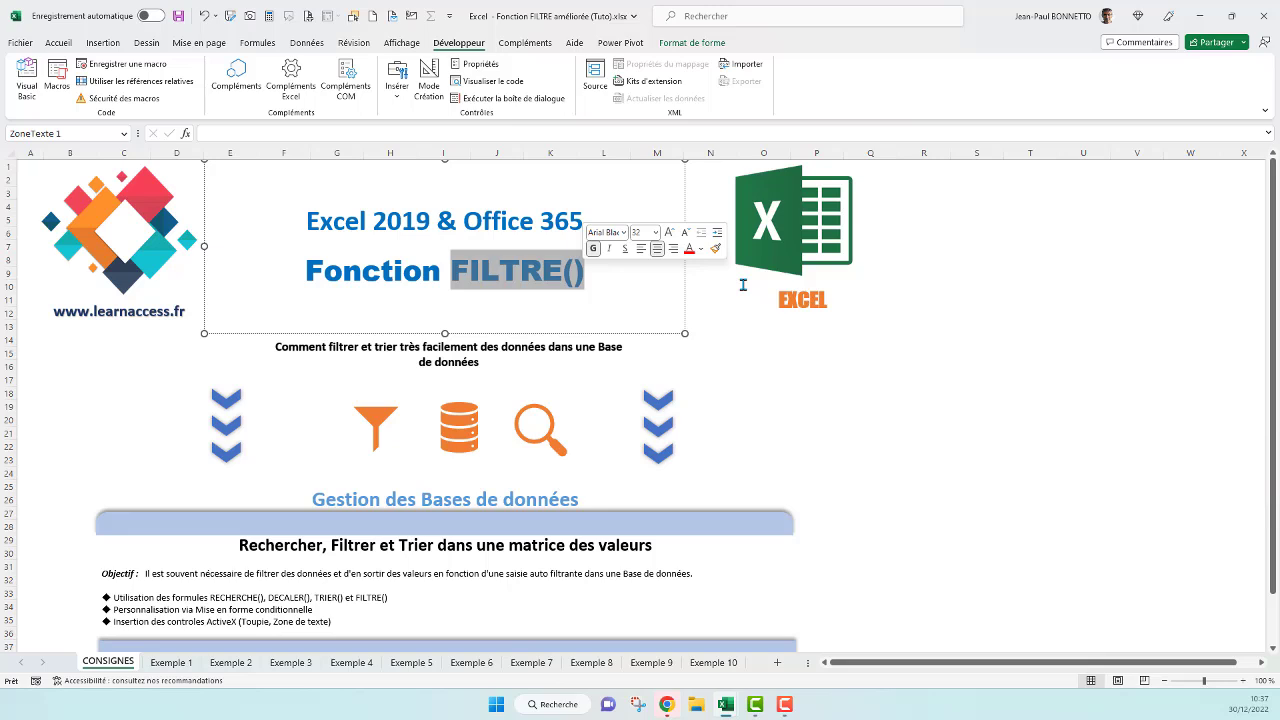
click(958, 326)
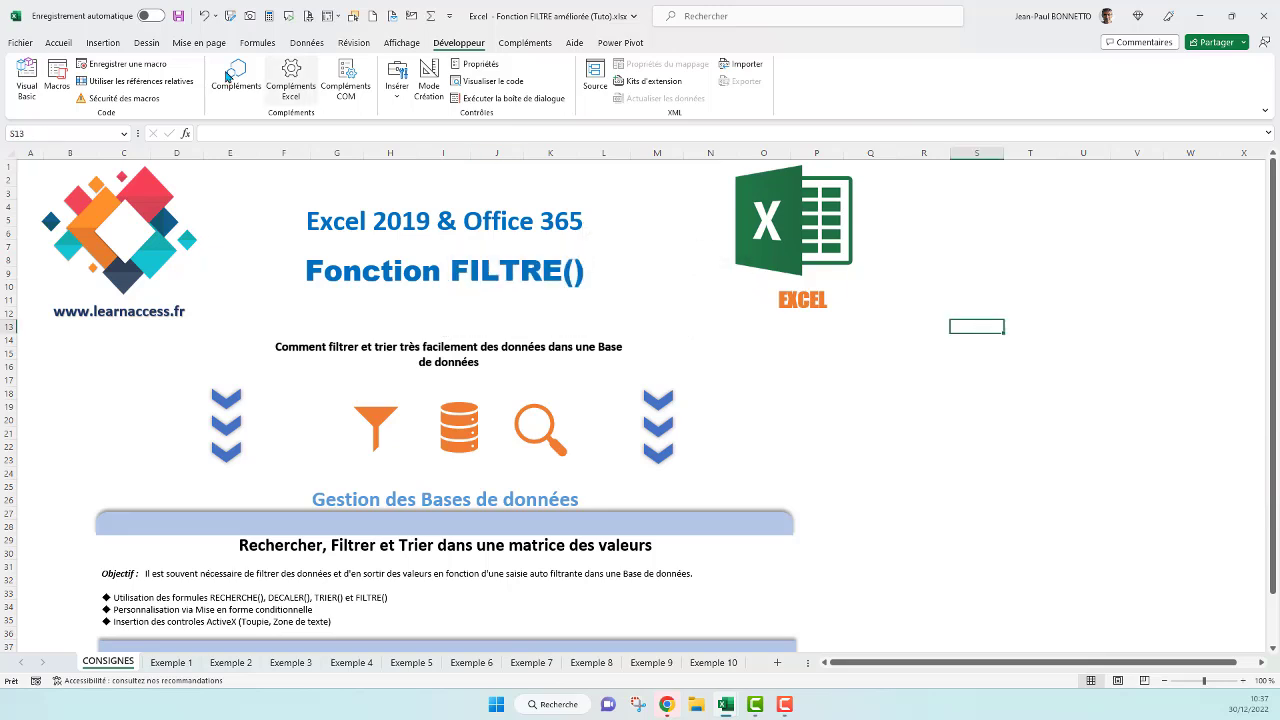
double_click(112, 47)
click(886, 289)
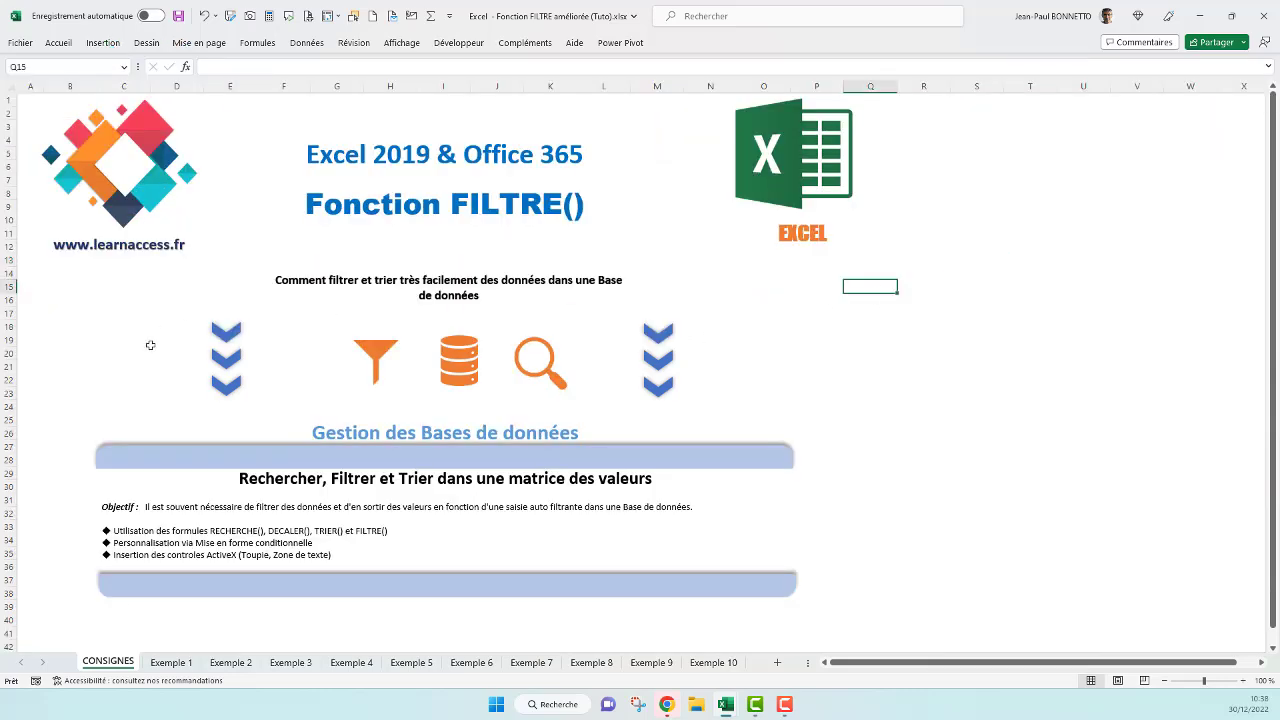
Review the simple filter on sheet Exemple 1 and return to Exemple 10
click(174, 664)
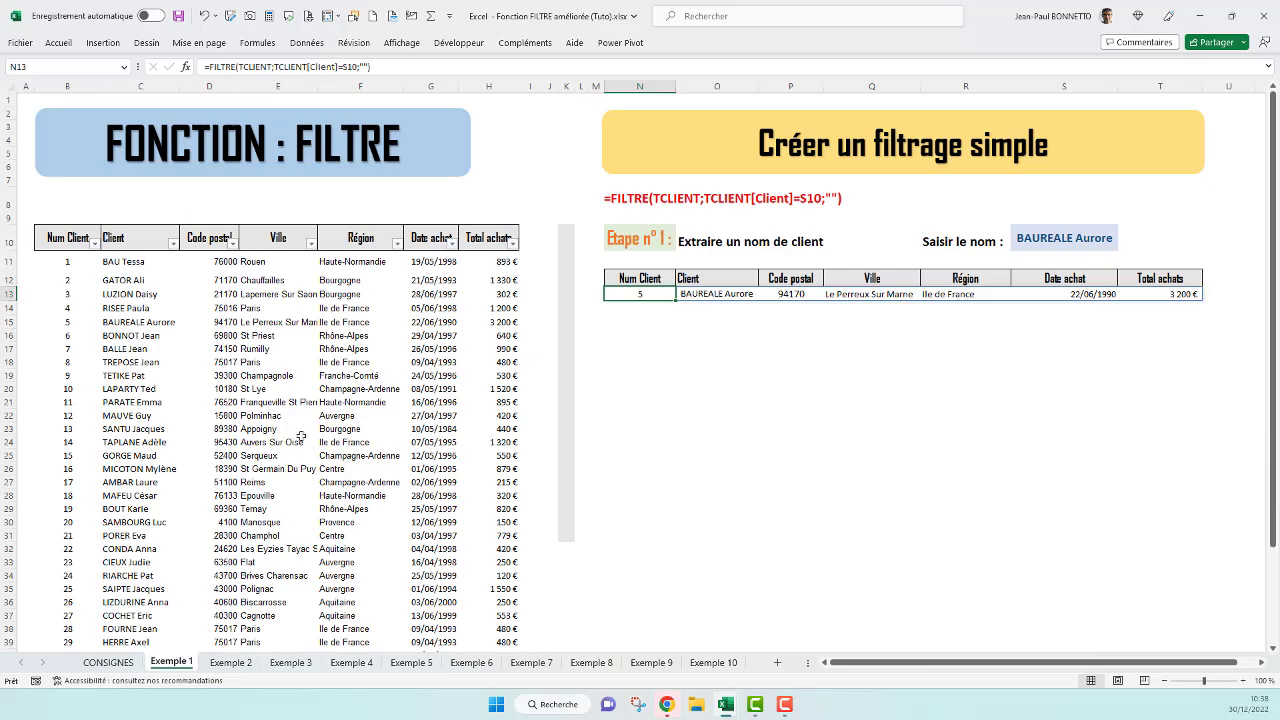
click(703, 664)
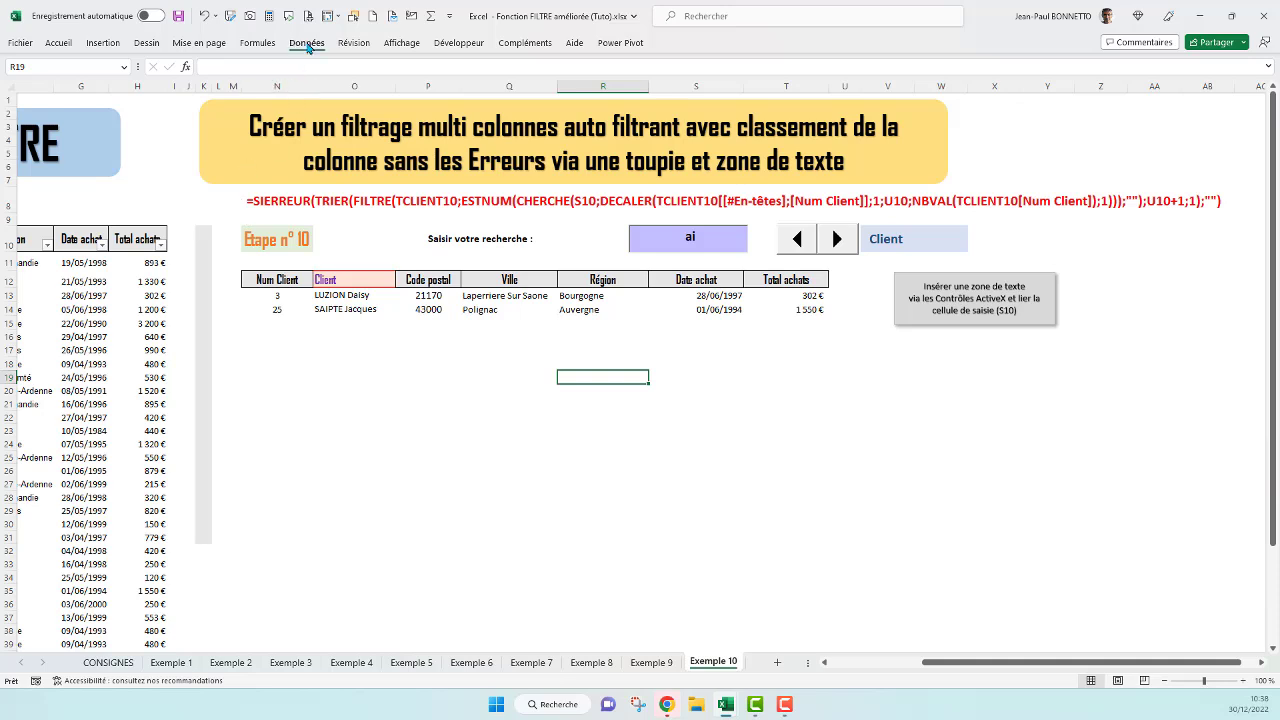
Examine the advanced filter settings (Filtre avancé) and close them without applying a filter
click(306, 43)
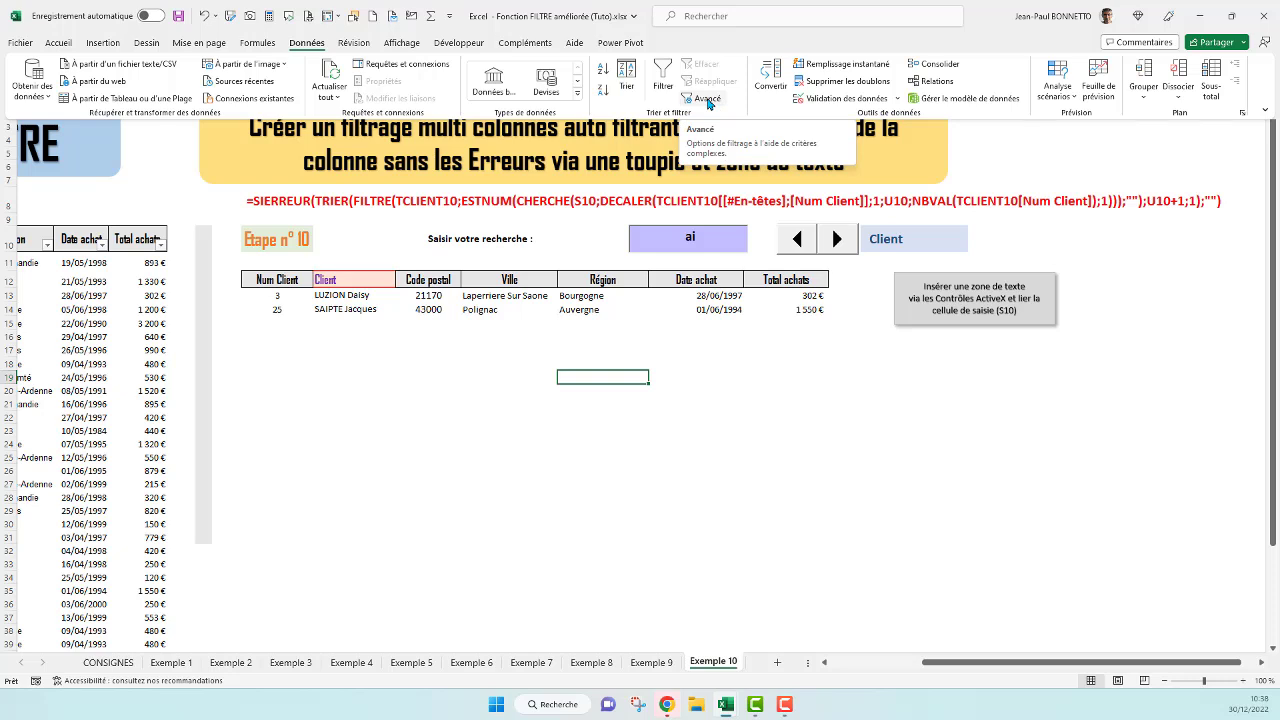
click(708, 100)
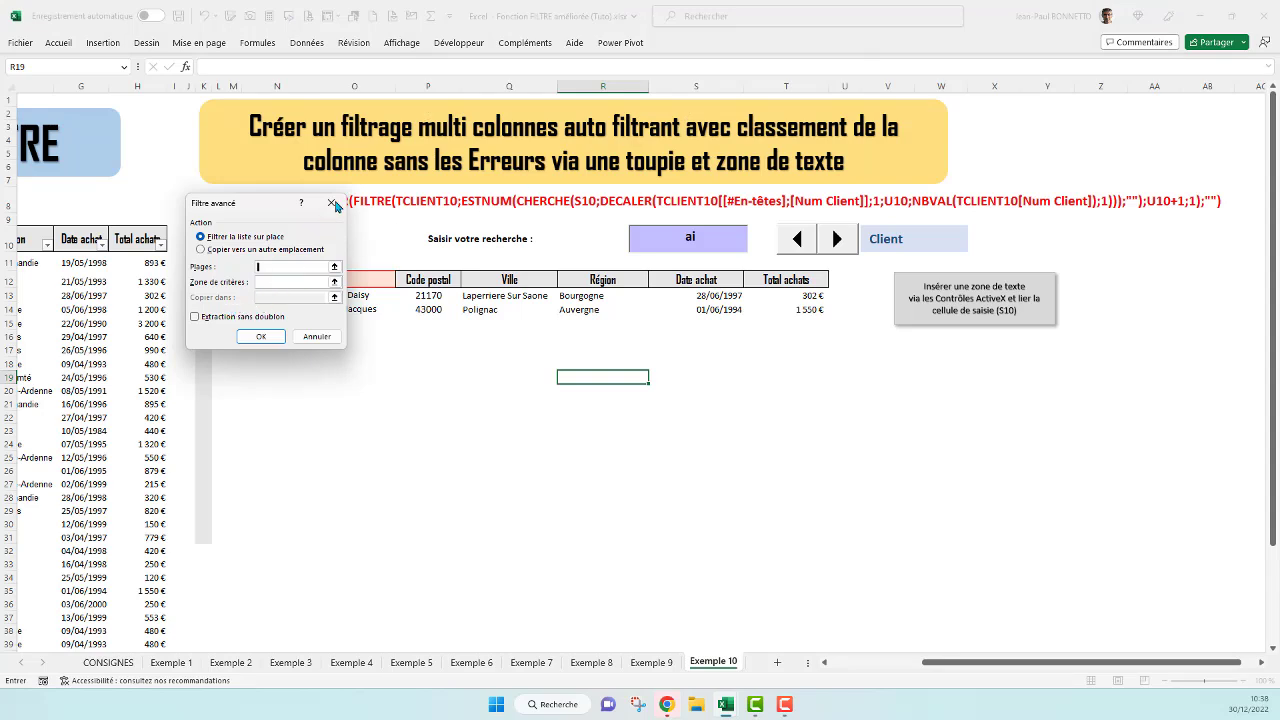
click(333, 204)
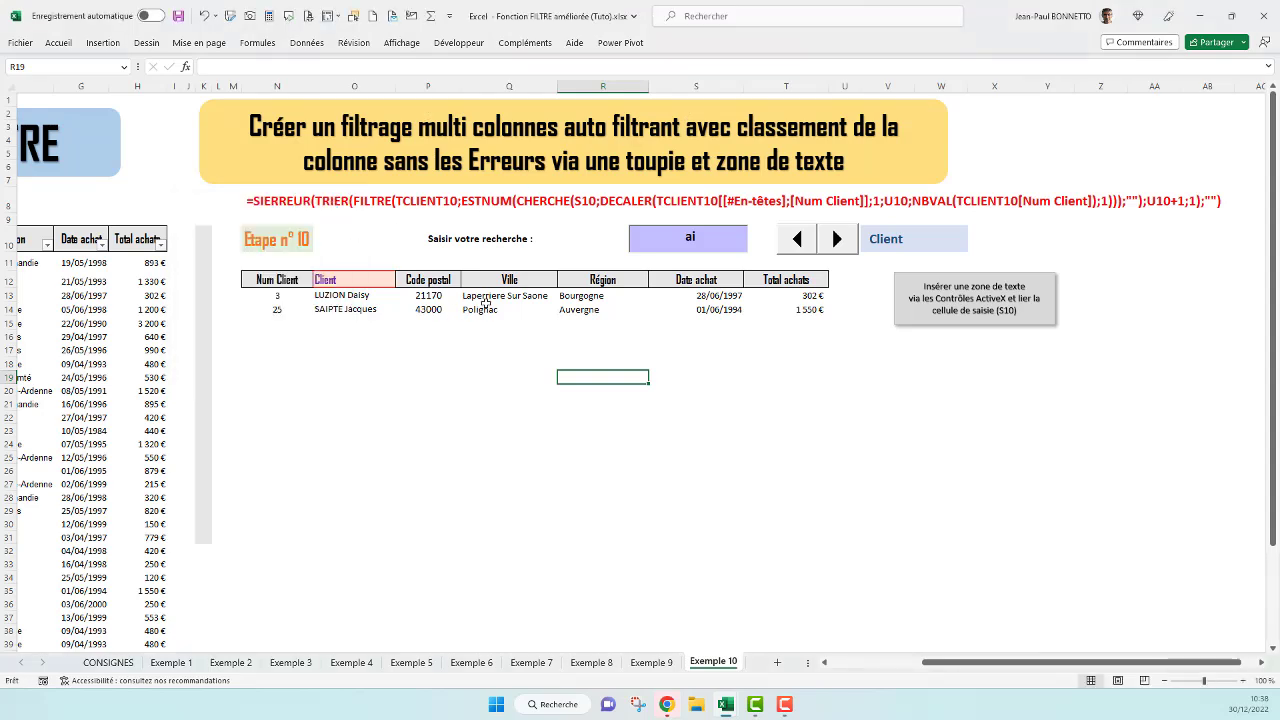
Select the extracted table in Exemple 10, headers included, and compare it with the source client table
click(485, 306)
drag(277, 280, 808, 308)
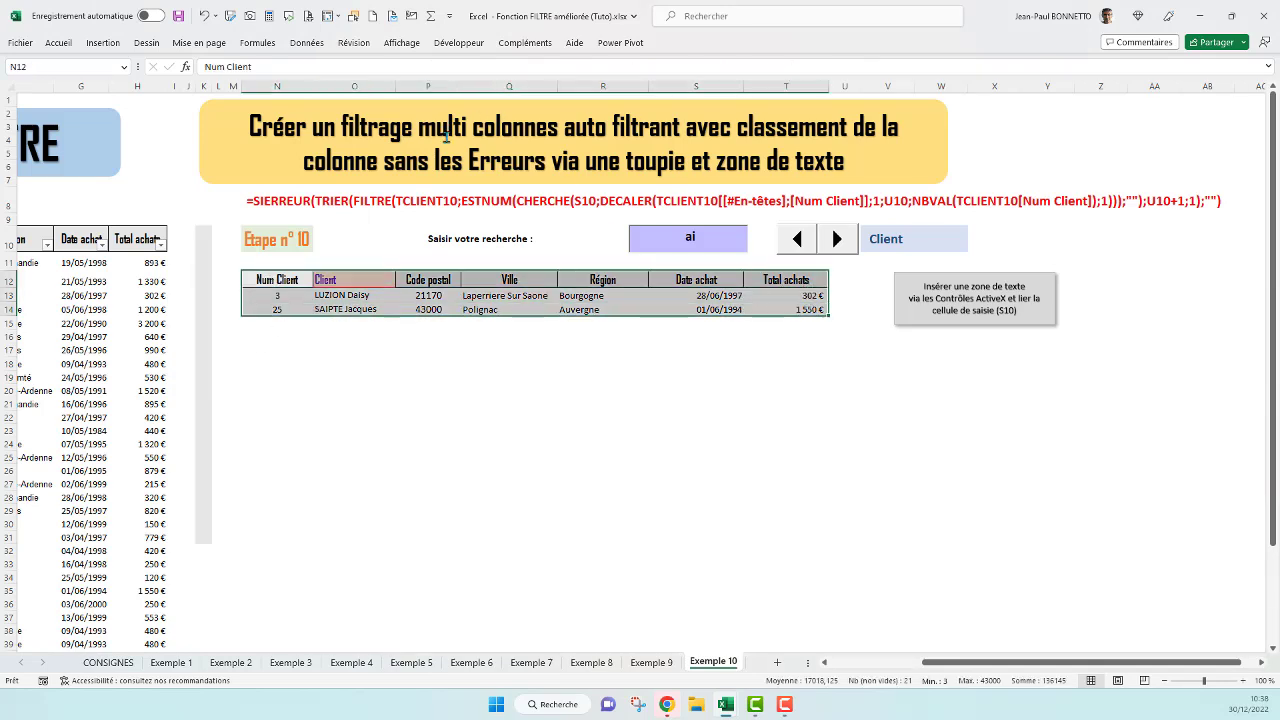
scroll(987, 670, left, 3)
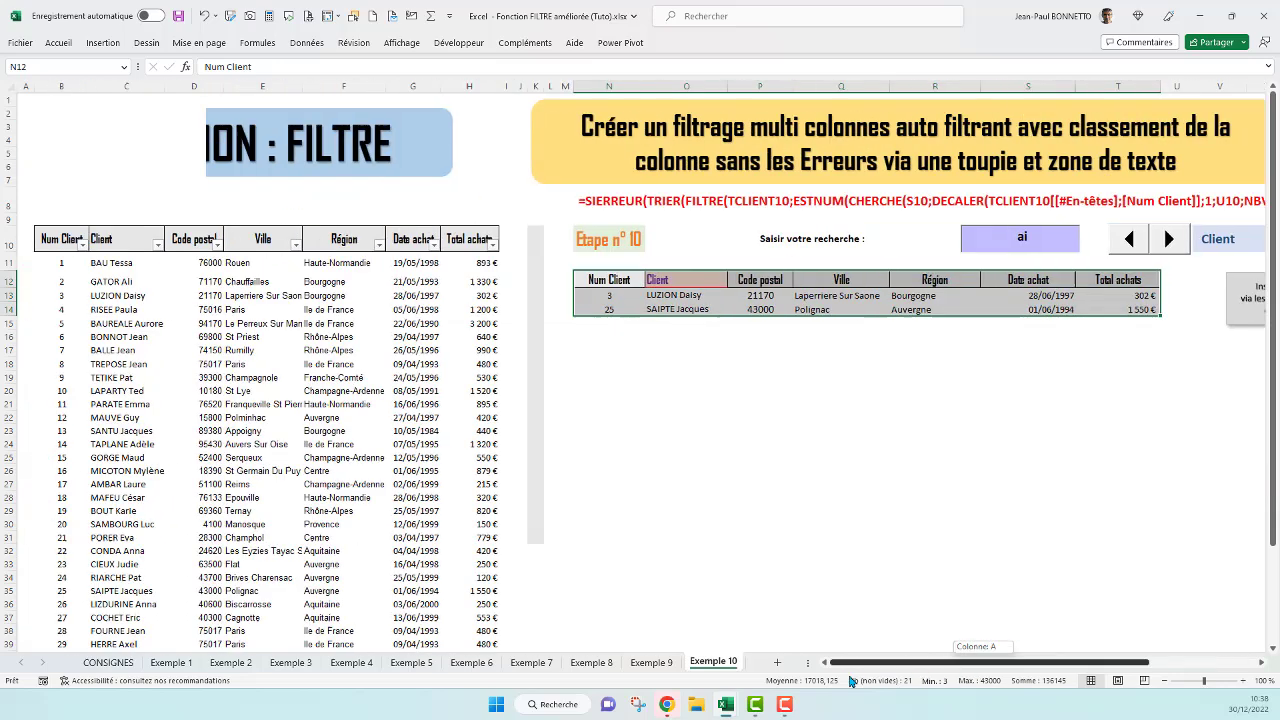